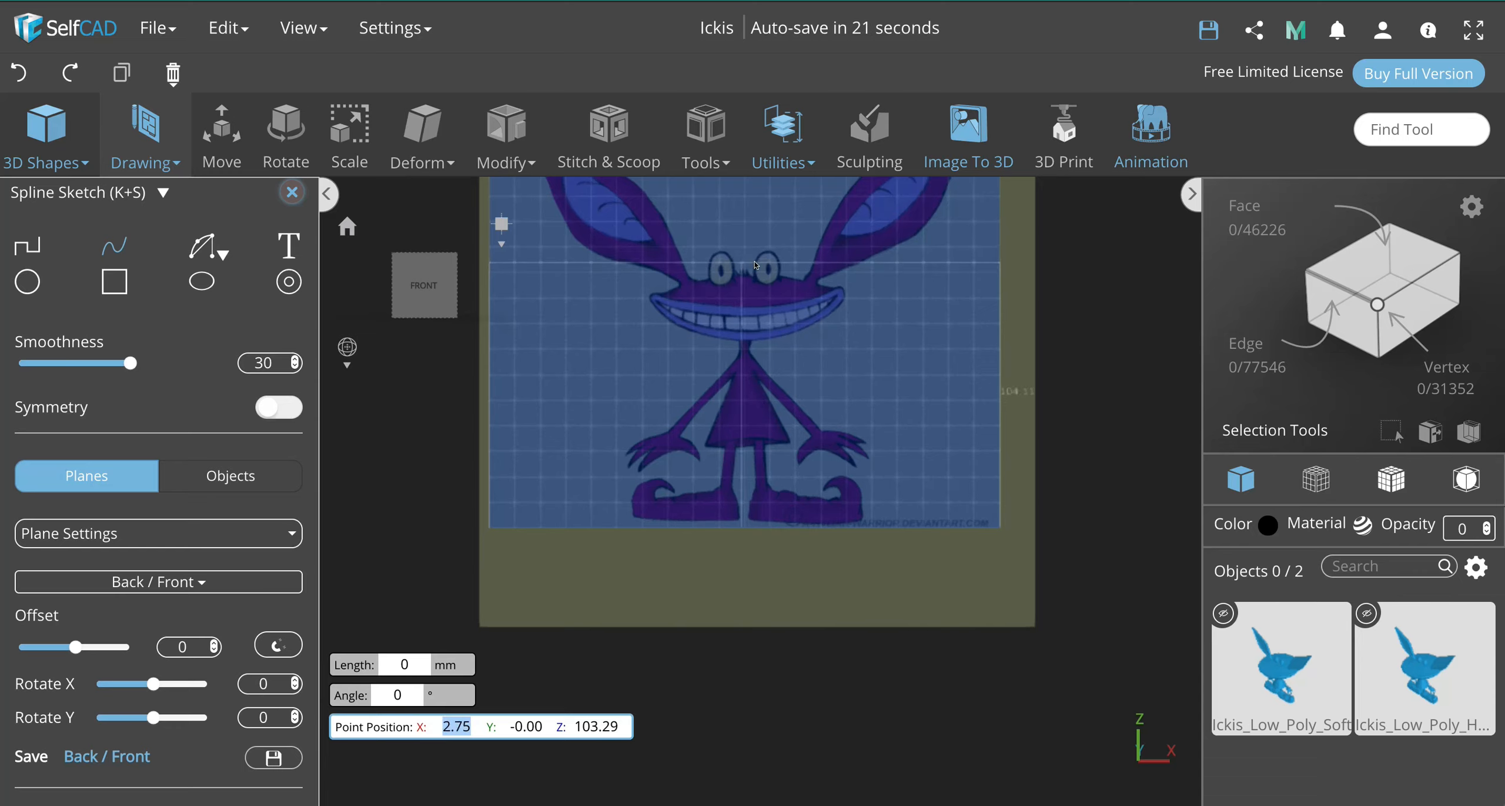
Step: Trace the head's upper edge with a spline from its centre between the eyes to about X 34, Z 94 near the mouth corner
{"action": "scroll", "coordinate": [765, 264], "scroll_direction": "up", "scroll_amount": 4}
{"action": "scroll", "coordinate": [892, 523], "scroll_direction": "down", "scroll_amount": 4}
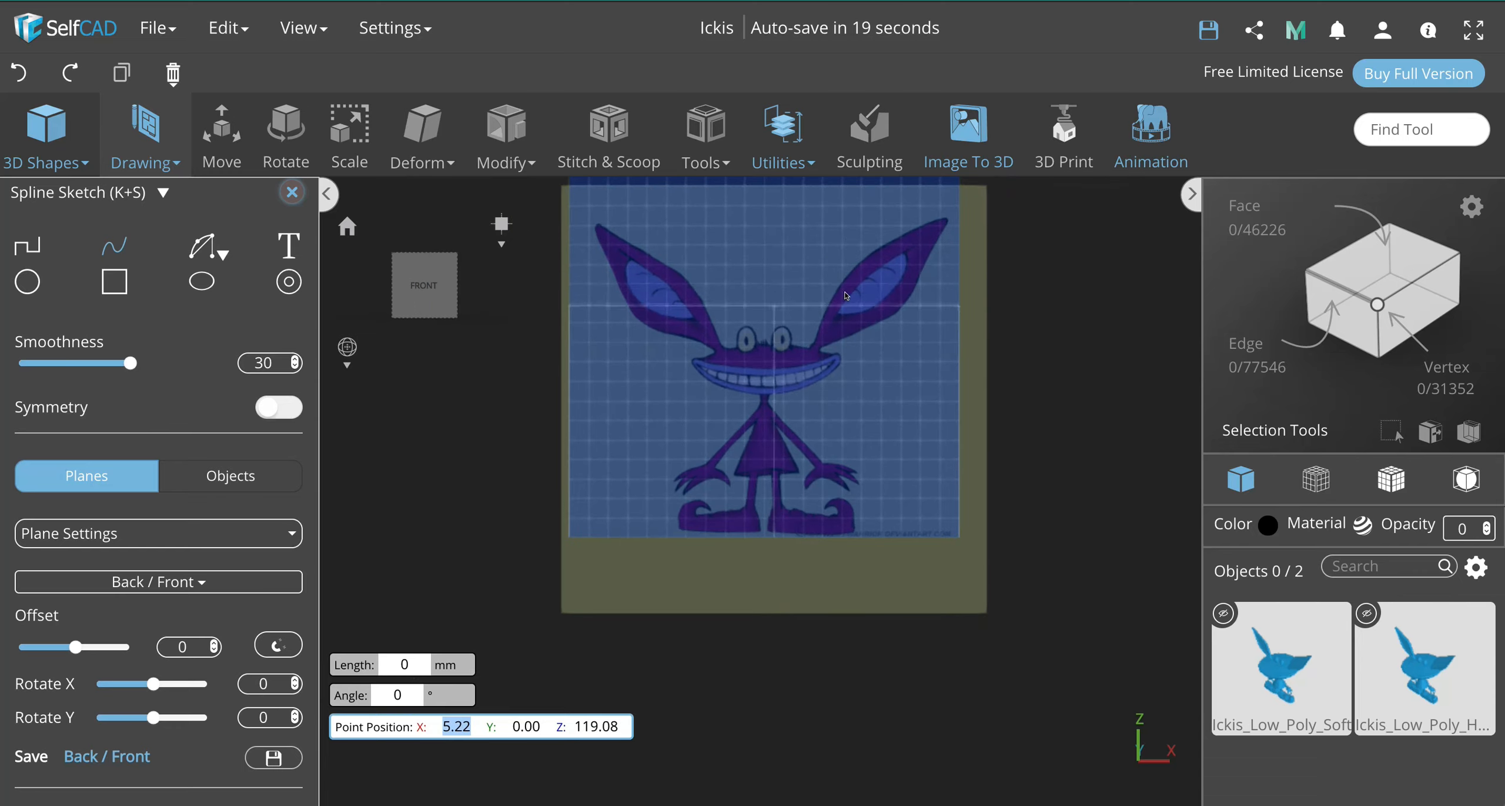
{"action": "scroll", "coordinate": [759, 347], "scroll_direction": "up", "scroll_amount": 3}
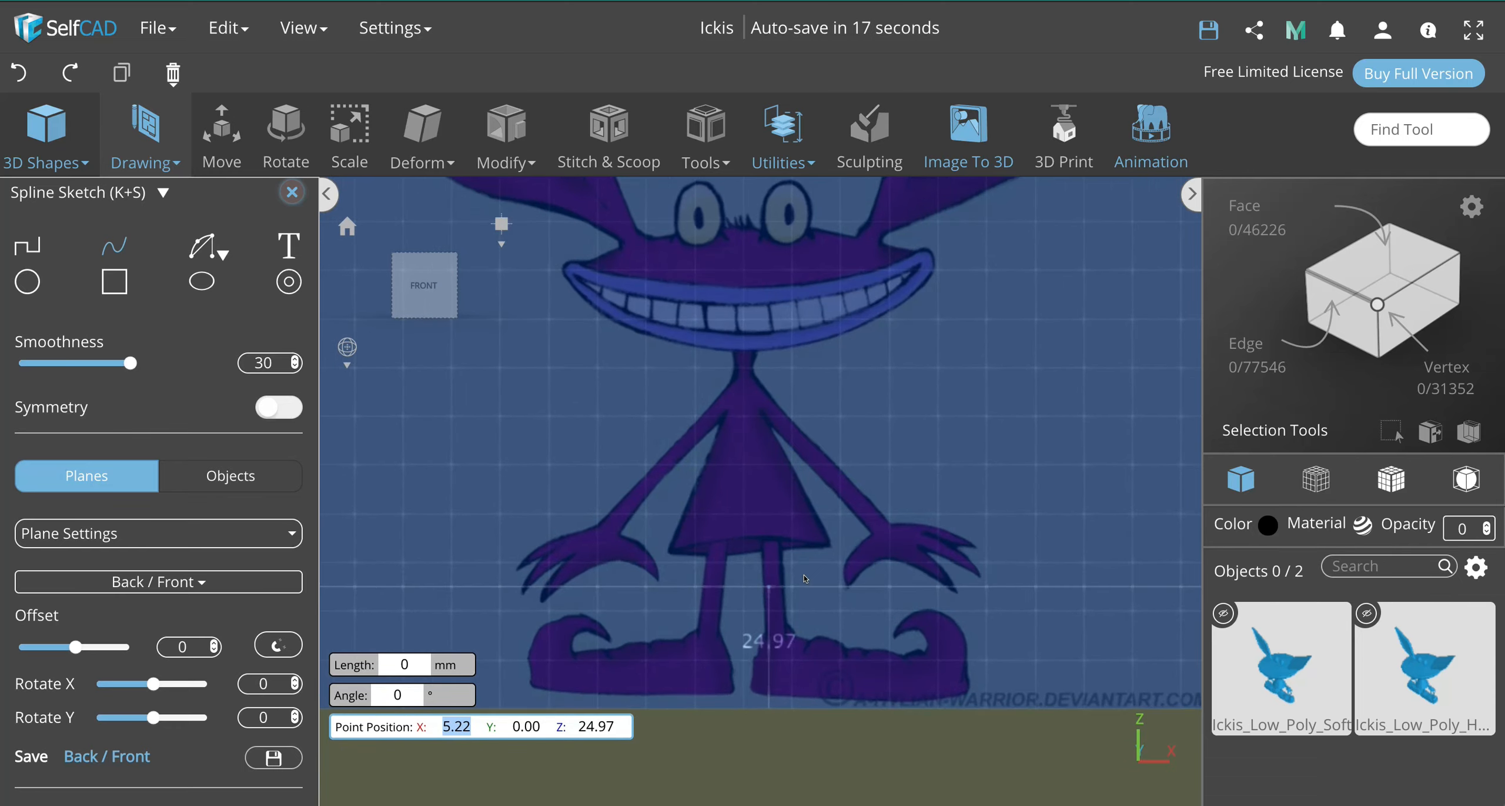
{"action": "scroll", "coordinate": [805, 578], "scroll_direction": "down", "scroll_amount": 4}
{"action": "scroll", "coordinate": [793, 347], "scroll_direction": "up", "scroll_amount": 2}
{"action": "scroll", "coordinate": [793, 348], "scroll_direction": "up", "scroll_amount": 3}
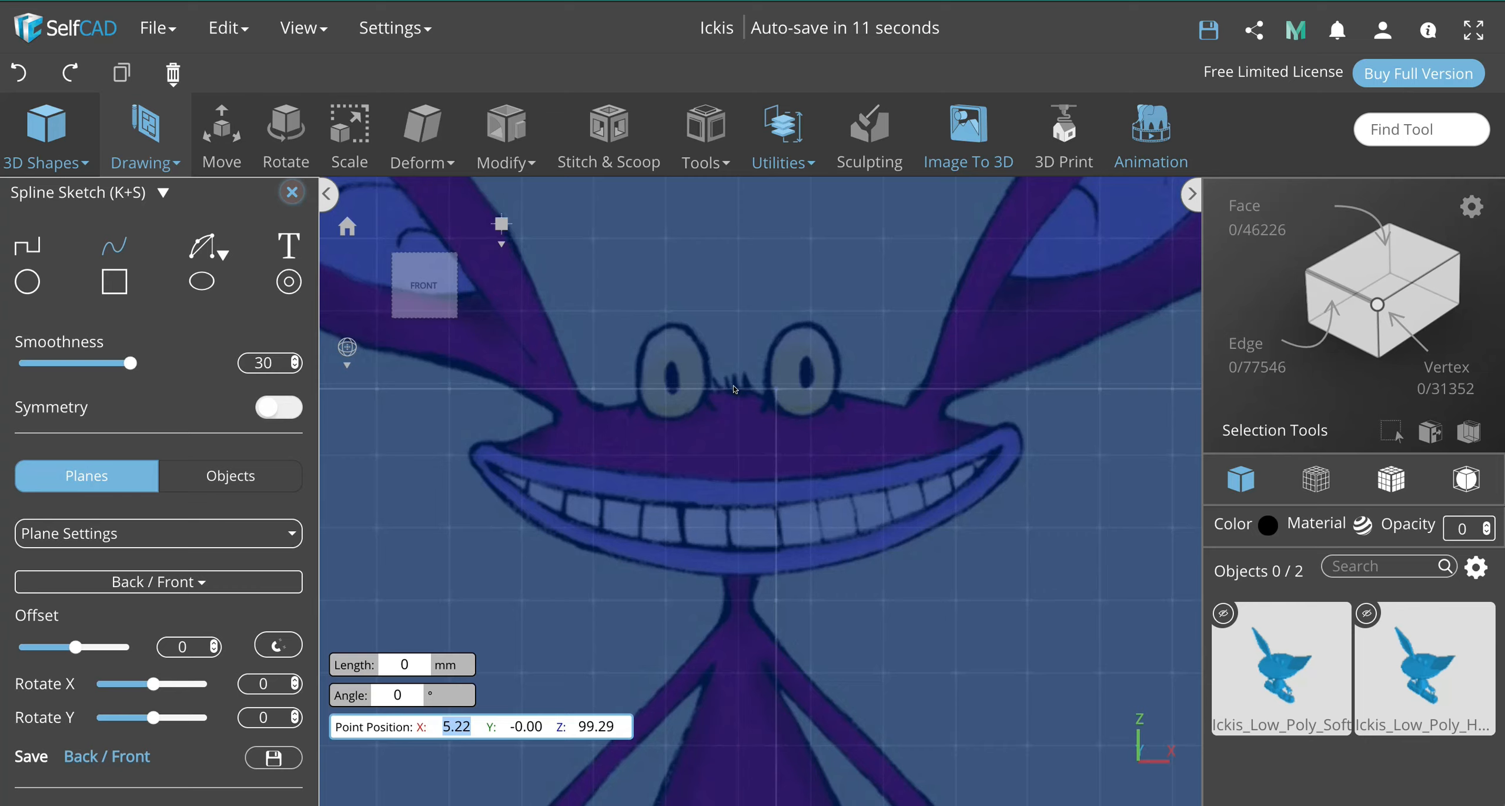
{"action": "left_click", "coordinate": [729, 387]}
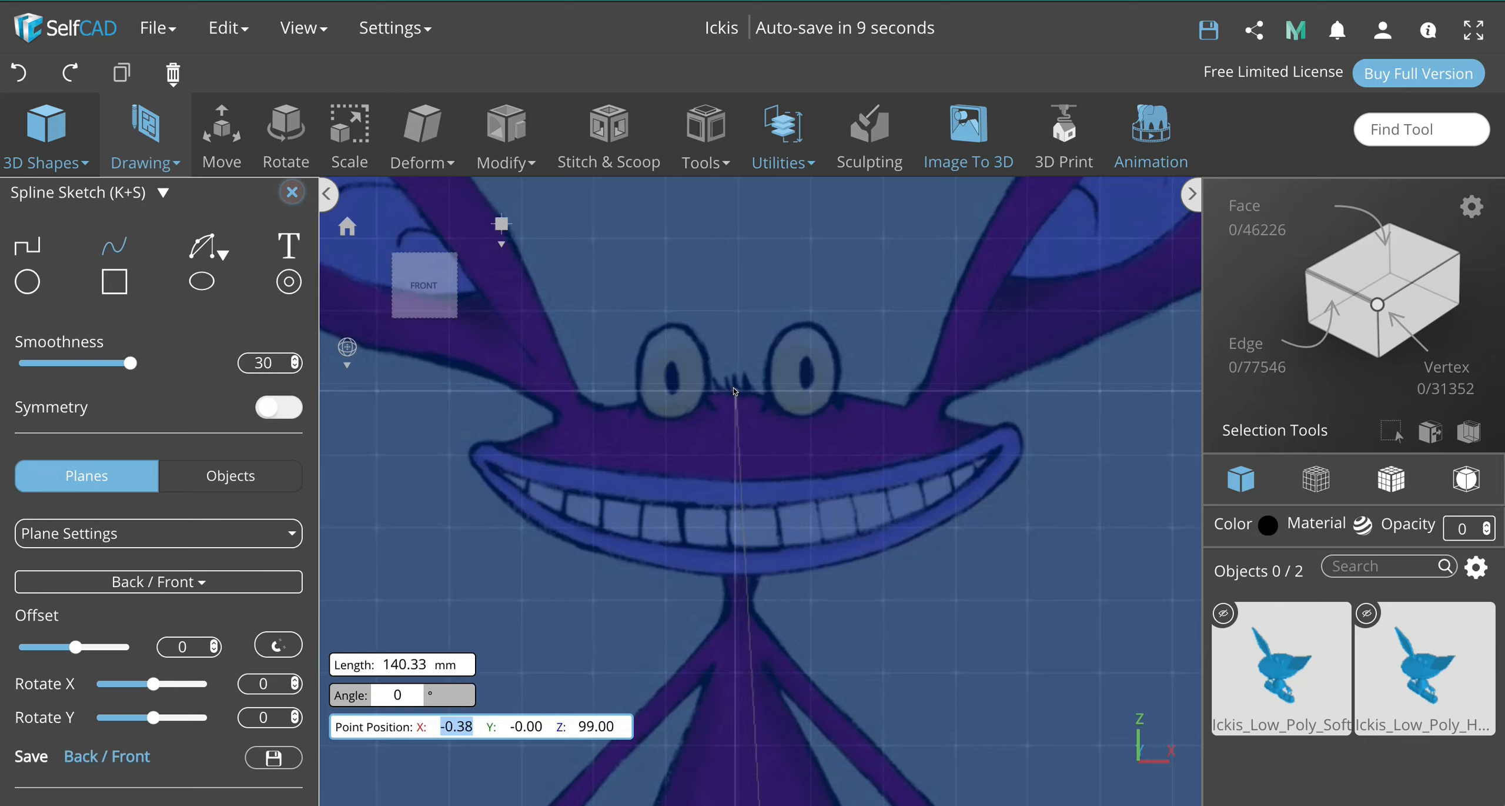
{"action": "left_click", "coordinate": [775, 389]}
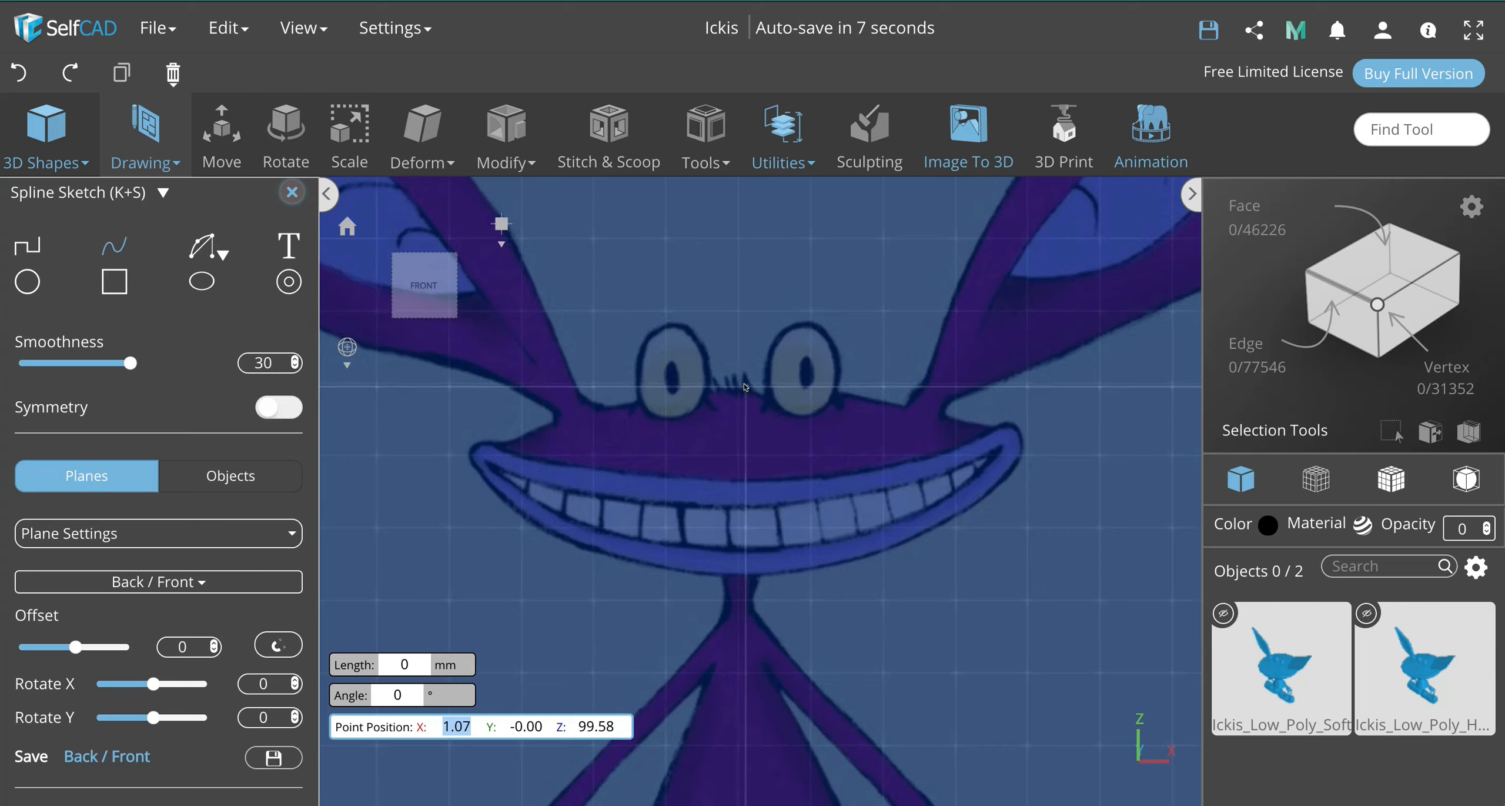
{"action": "left_click", "coordinate": [790, 389]}
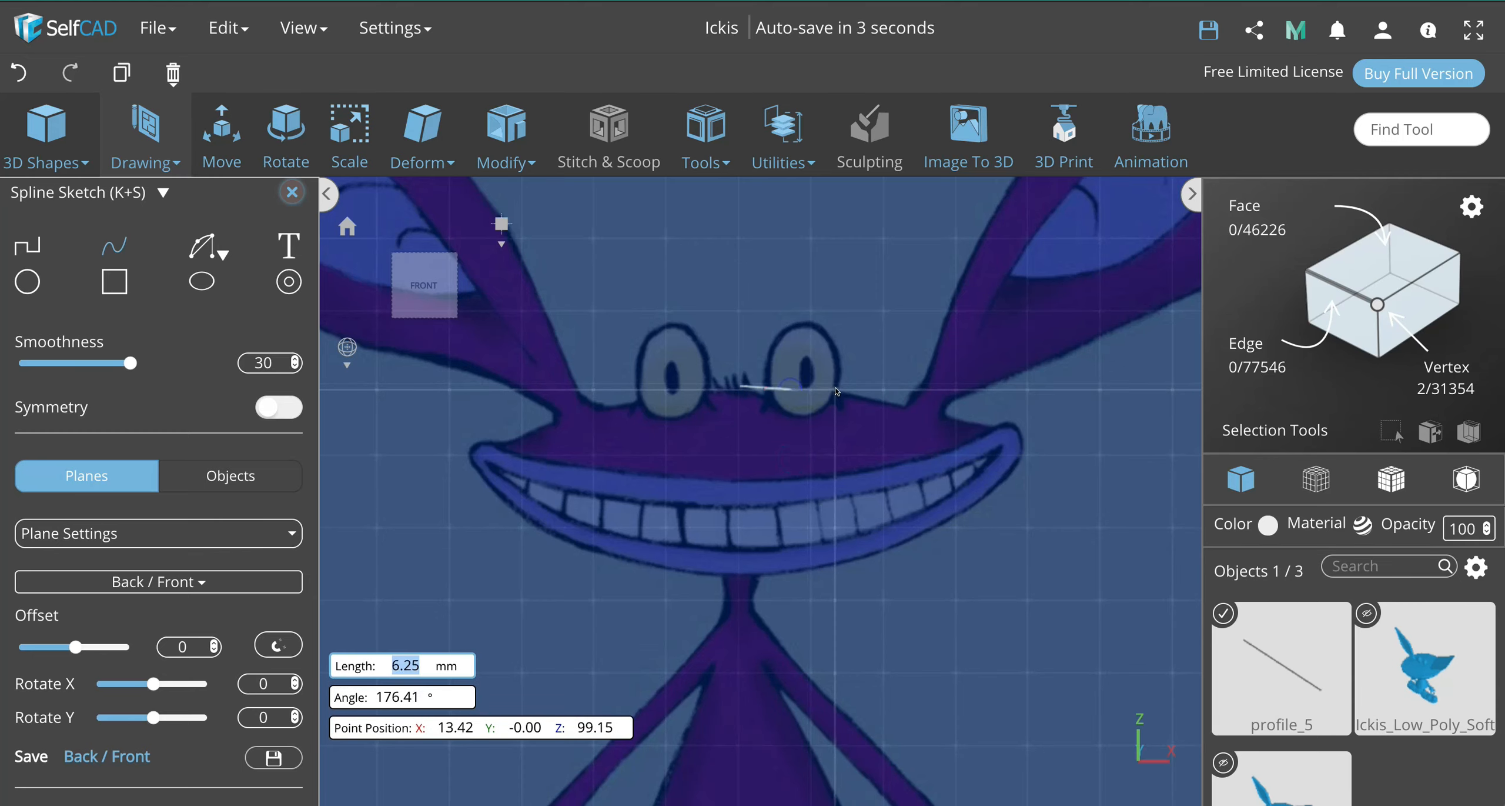
{"action": "left_click", "coordinate": [899, 401]}
{"action": "left_click", "coordinate": [952, 411]}
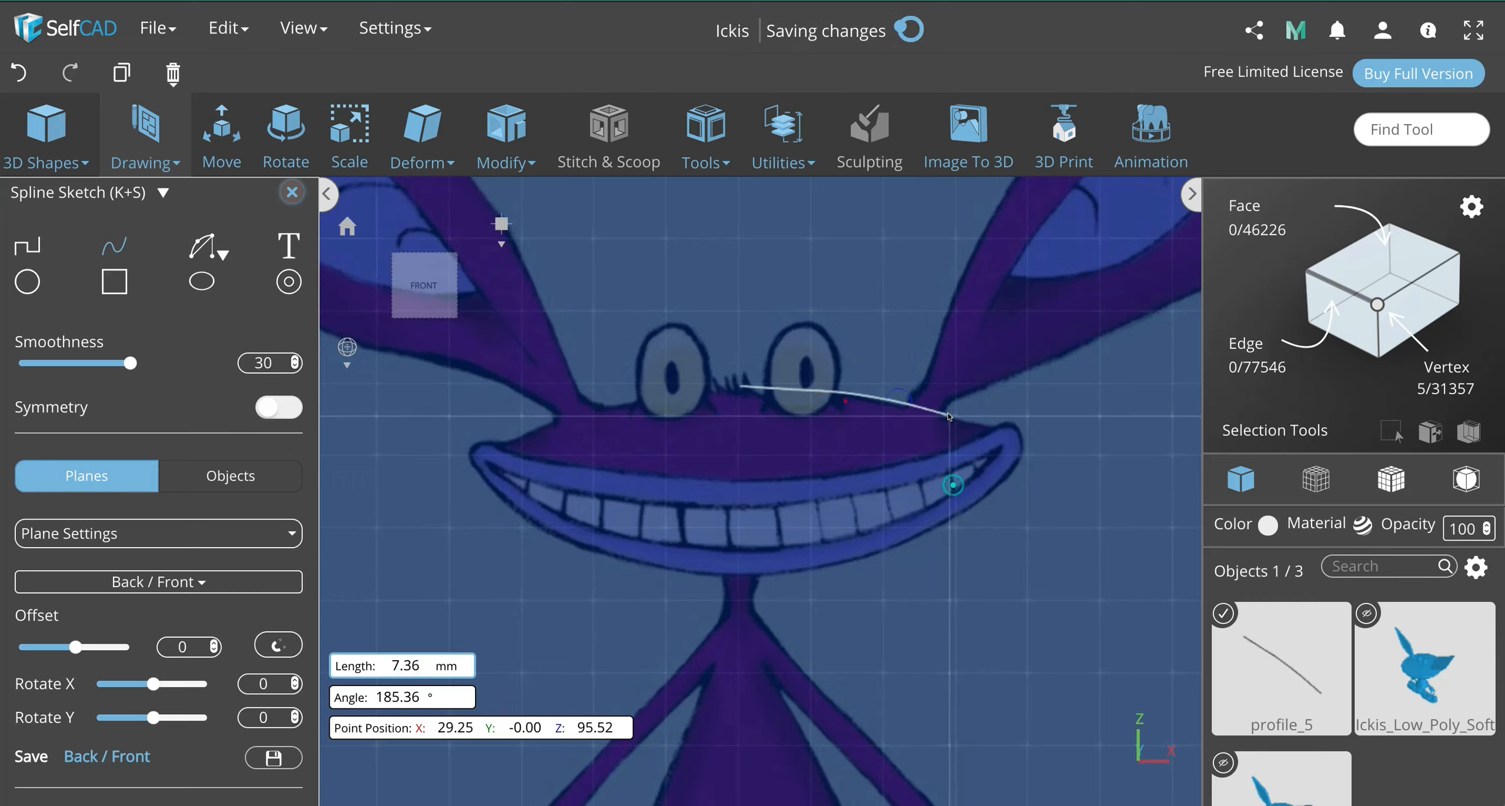
{"action": "left_click", "coordinate": [985, 426]}
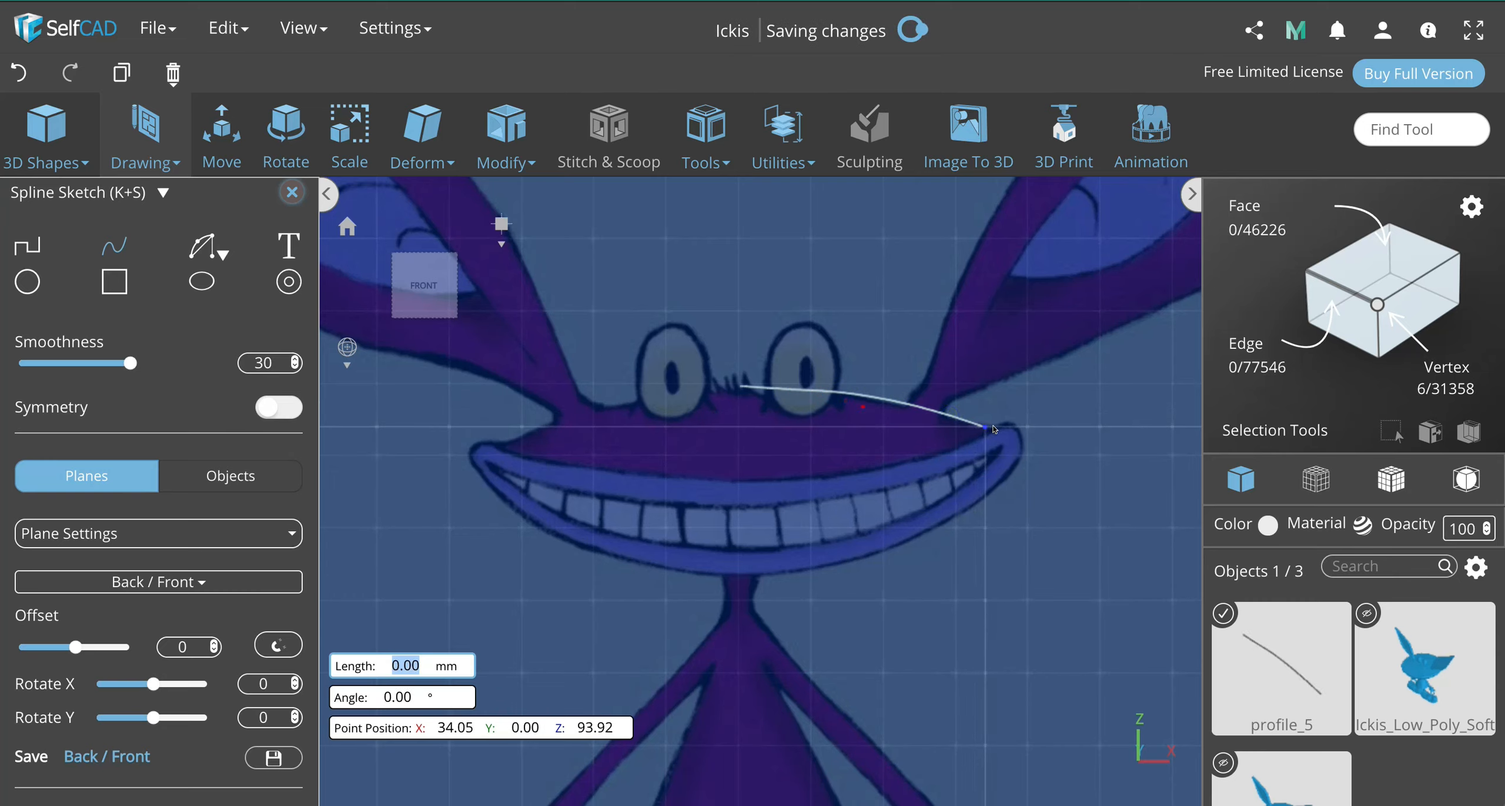
Step: Continue the spline around the tip of the mouth corner to about X 39.7, Z 91.9
{"action": "key", "text": "Tab"}
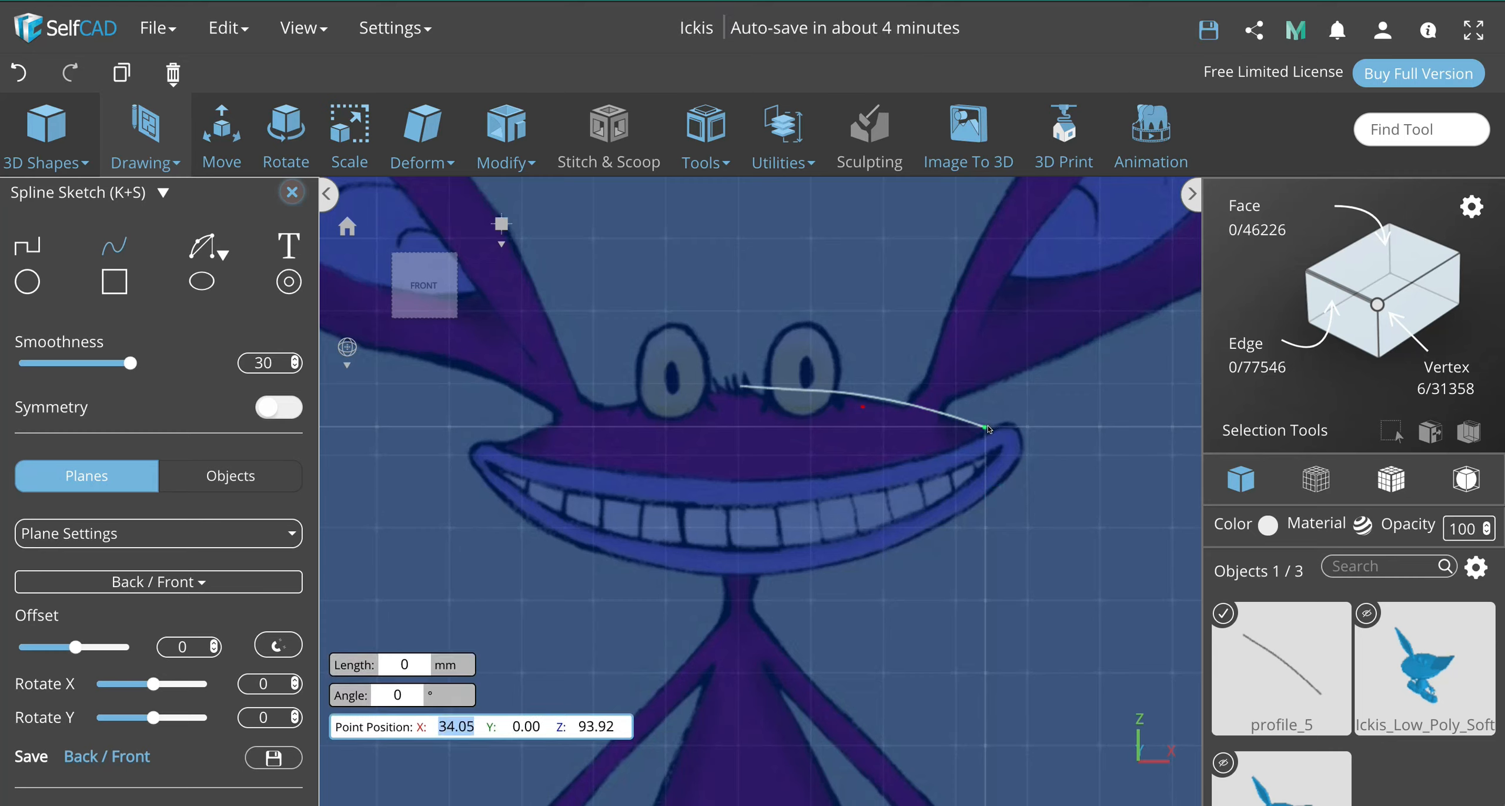
{"action": "key", "text": "Tab"}
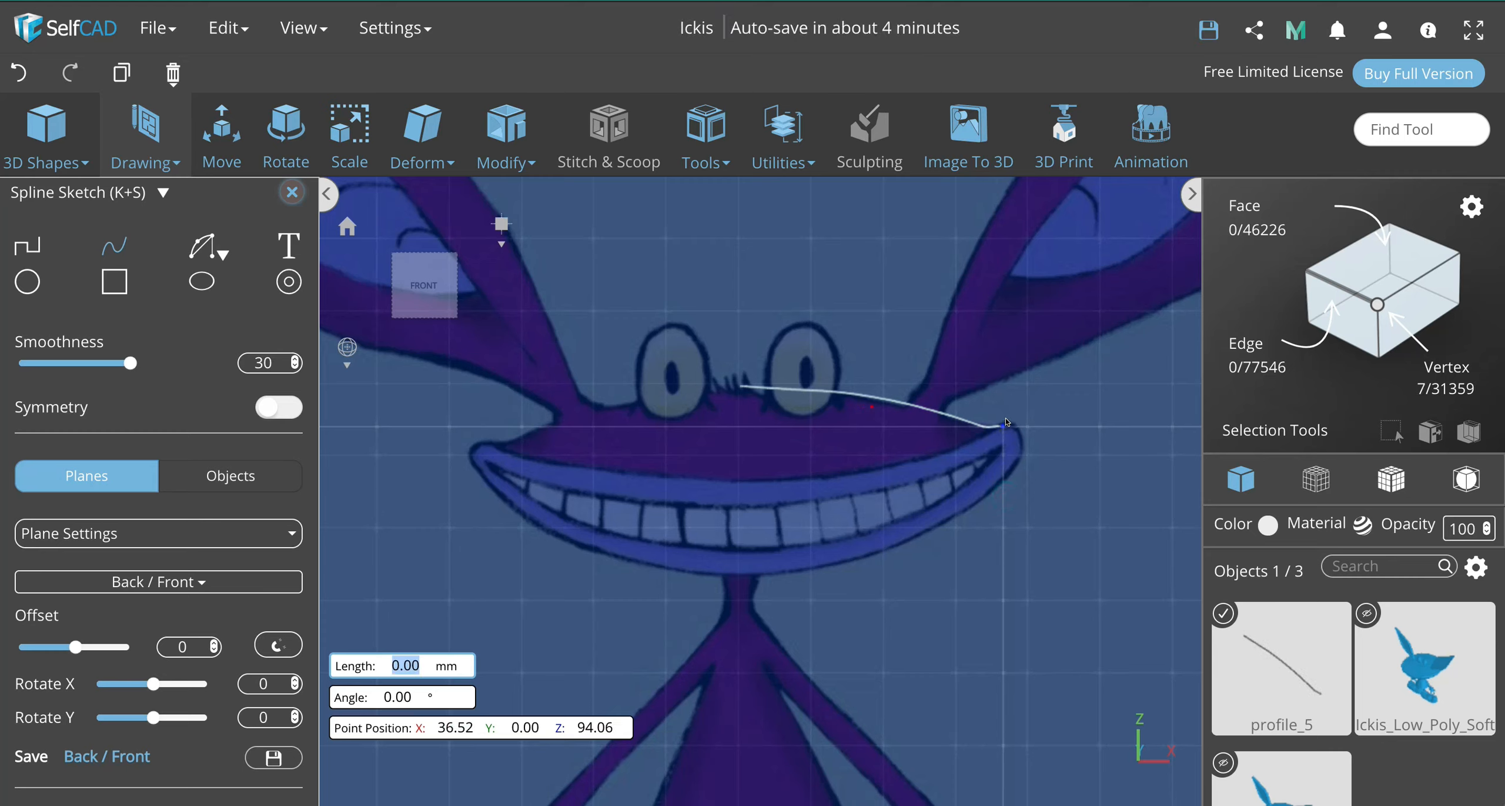
{"action": "key", "text": "Tab"}
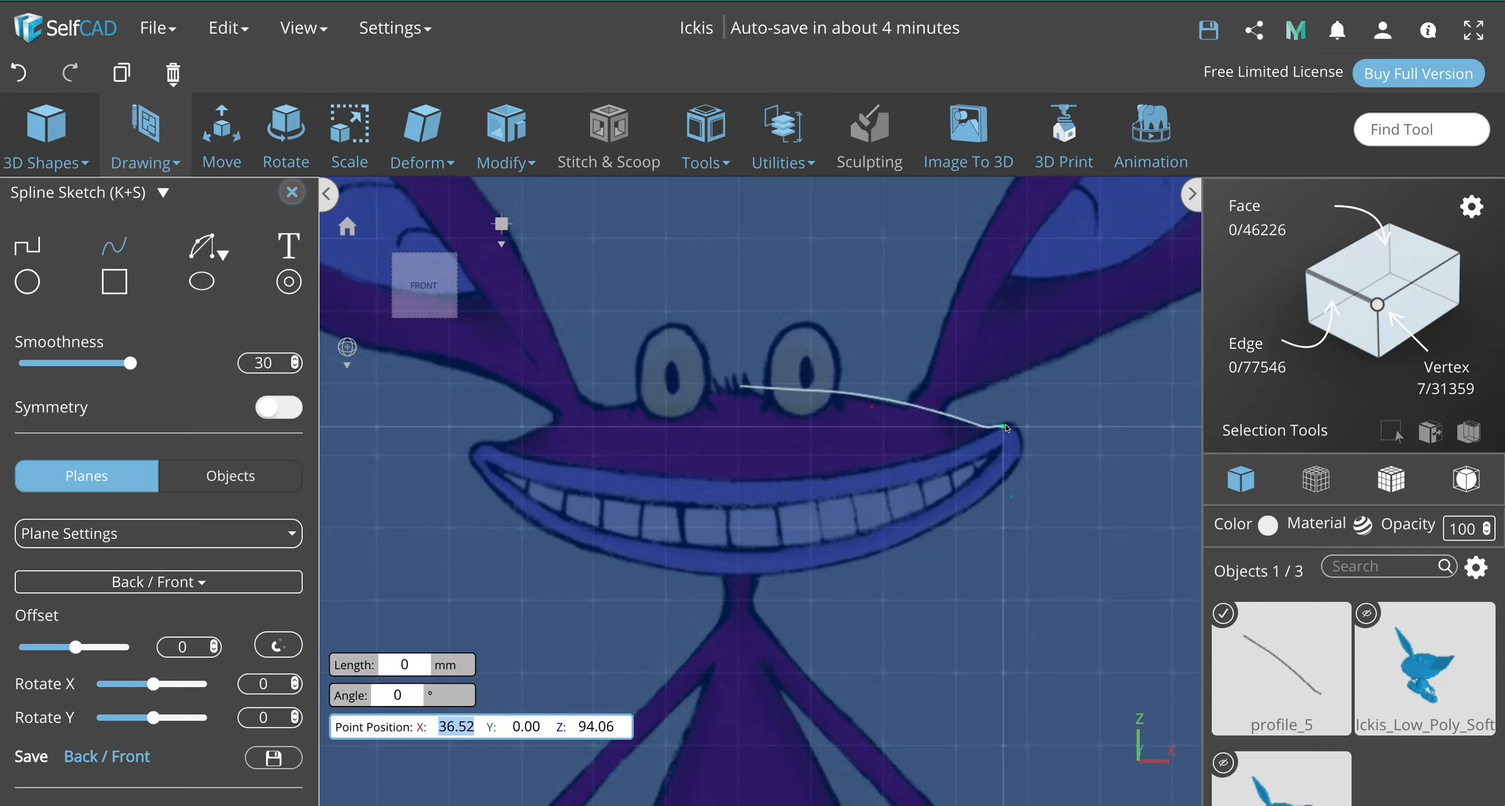
{"action": "left_click", "coordinate": [1022, 427]}
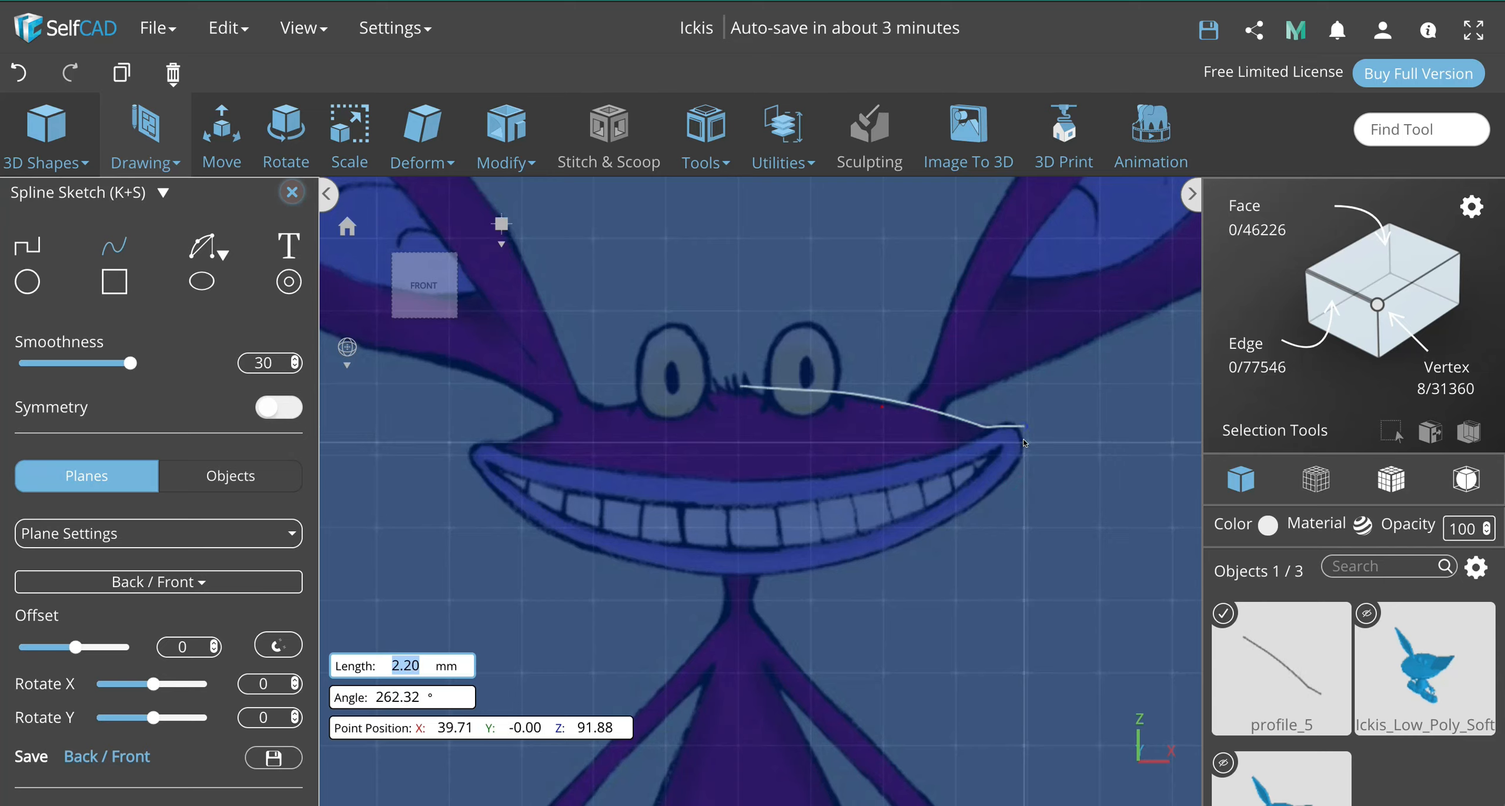
{"action": "left_click", "coordinate": [1021, 442]}
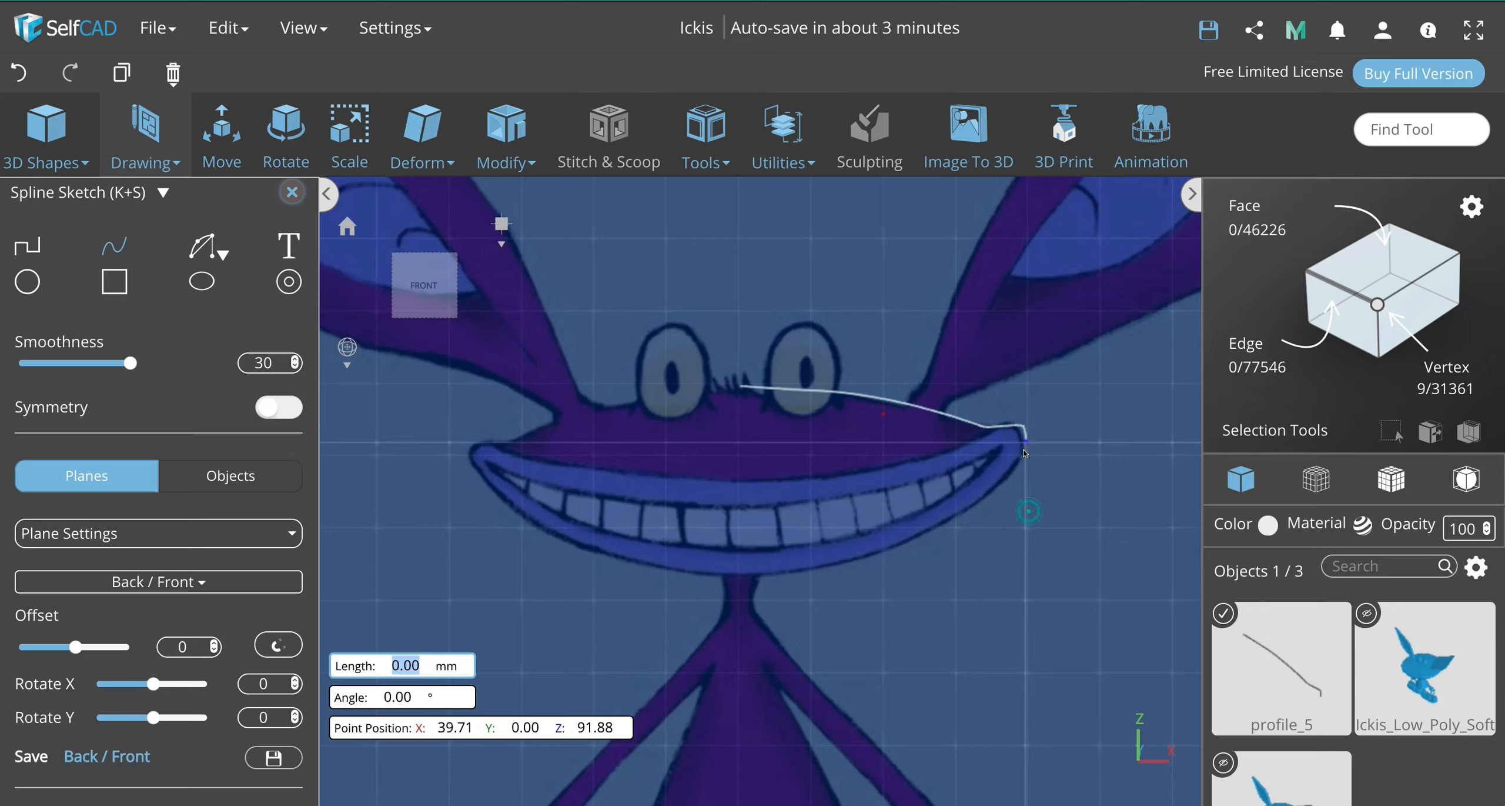
Step: Trace the lower lip back to the centre above the neck and close the half-head profile at its start point
{"action": "left_click", "coordinate": [1008, 480]}
{"action": "left_click", "coordinate": [950, 523]}
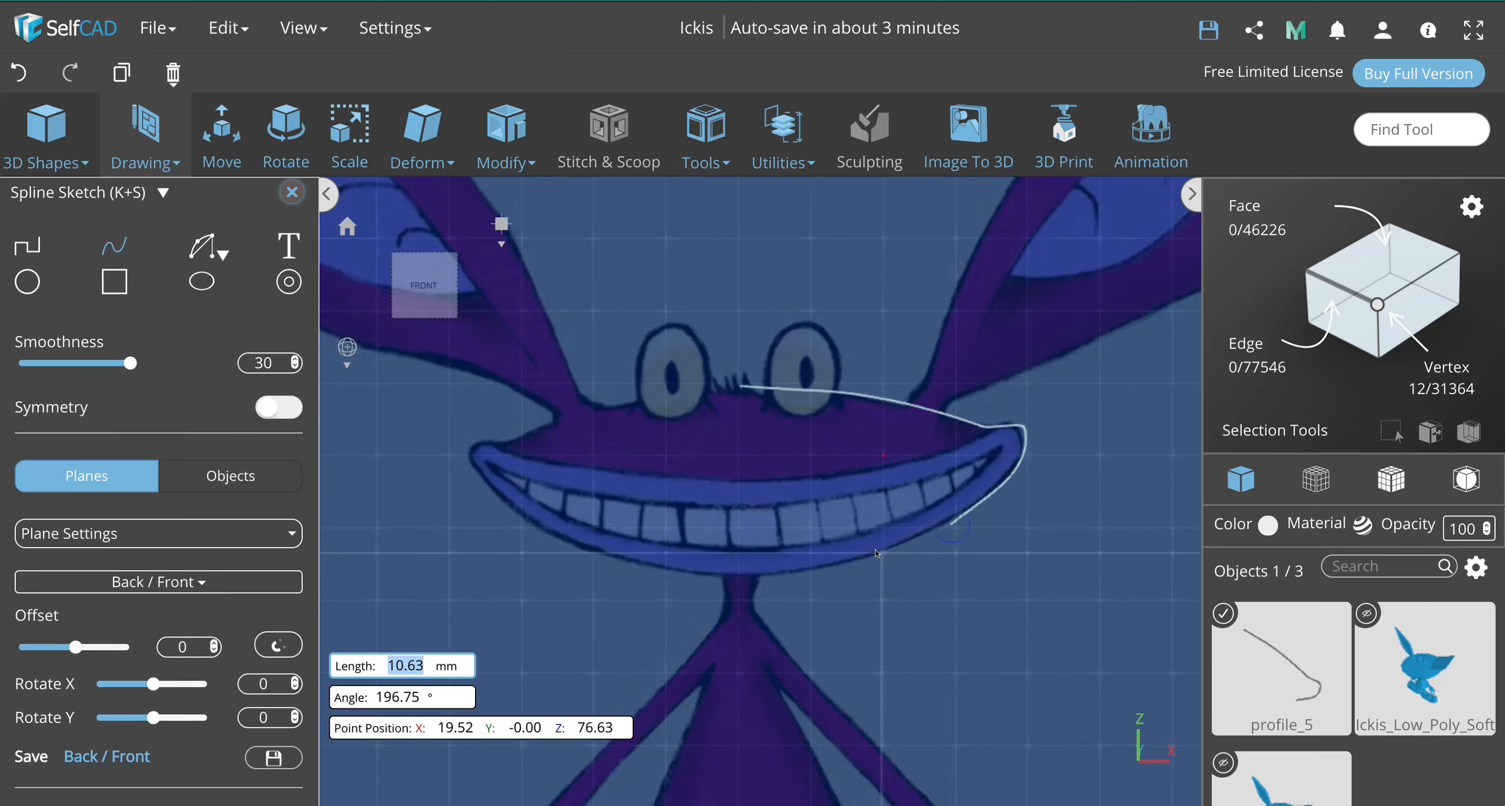
{"action": "left_click", "coordinate": [870, 557]}
{"action": "left_click", "coordinate": [768, 574]}
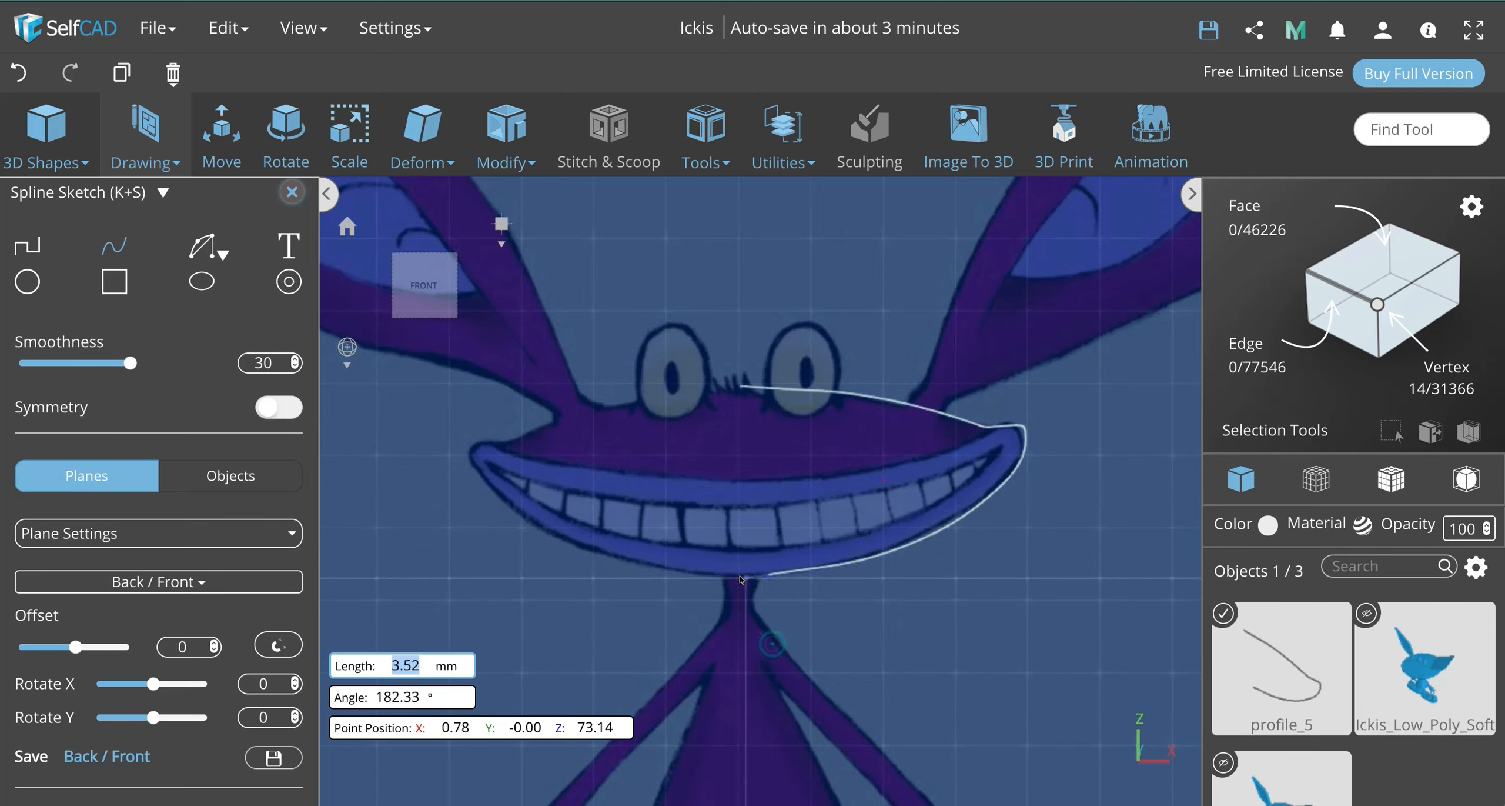
{"action": "left_click", "coordinate": [739, 578]}
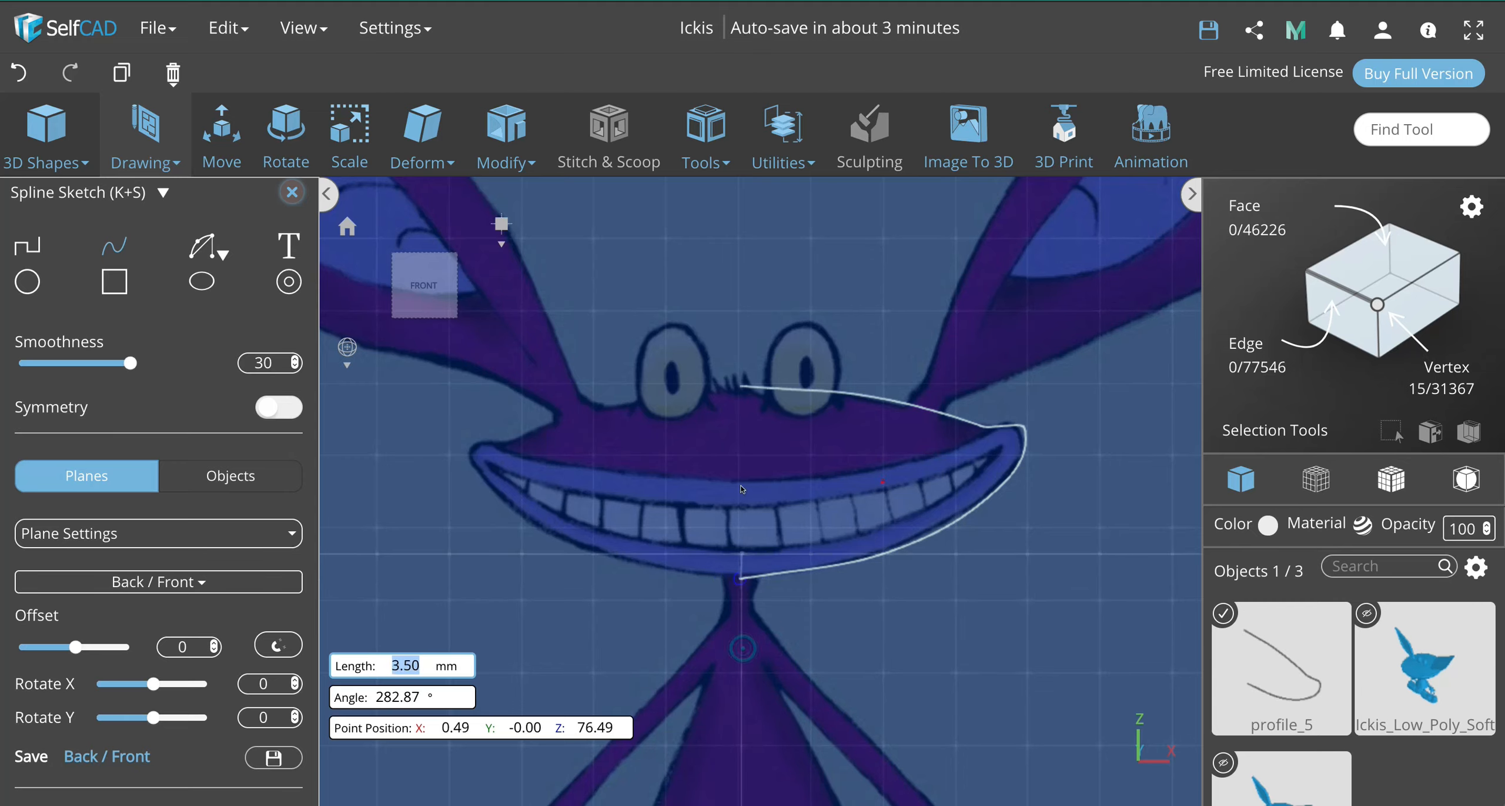
{"action": "left_click", "coordinate": [741, 388]}
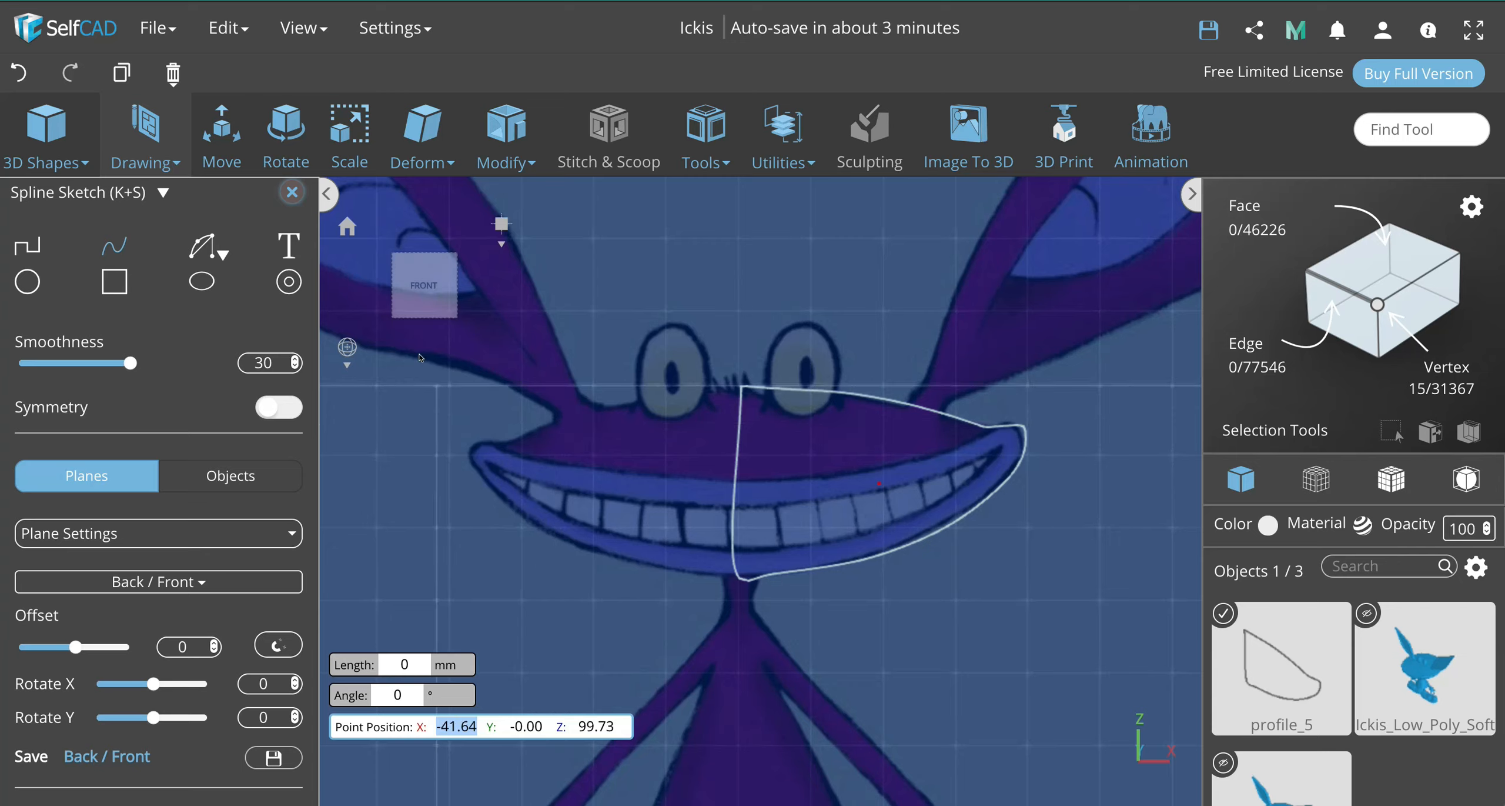
Step: Switch from Spline Sketch to Line Sketch and set it to draw on objects
{"action": "left_click", "coordinate": [226, 478]}
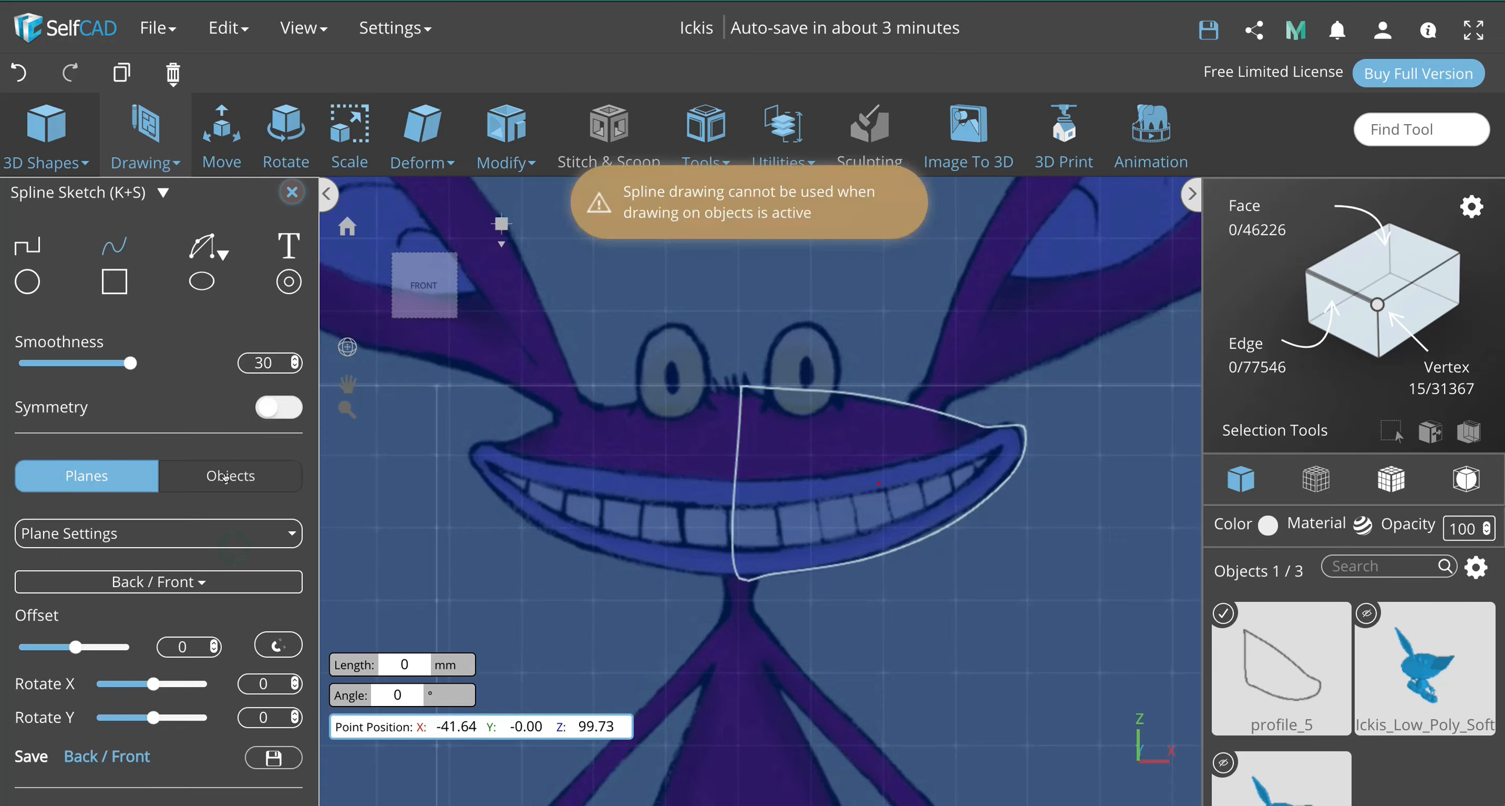
{"action": "left_click", "coordinate": [27, 245]}
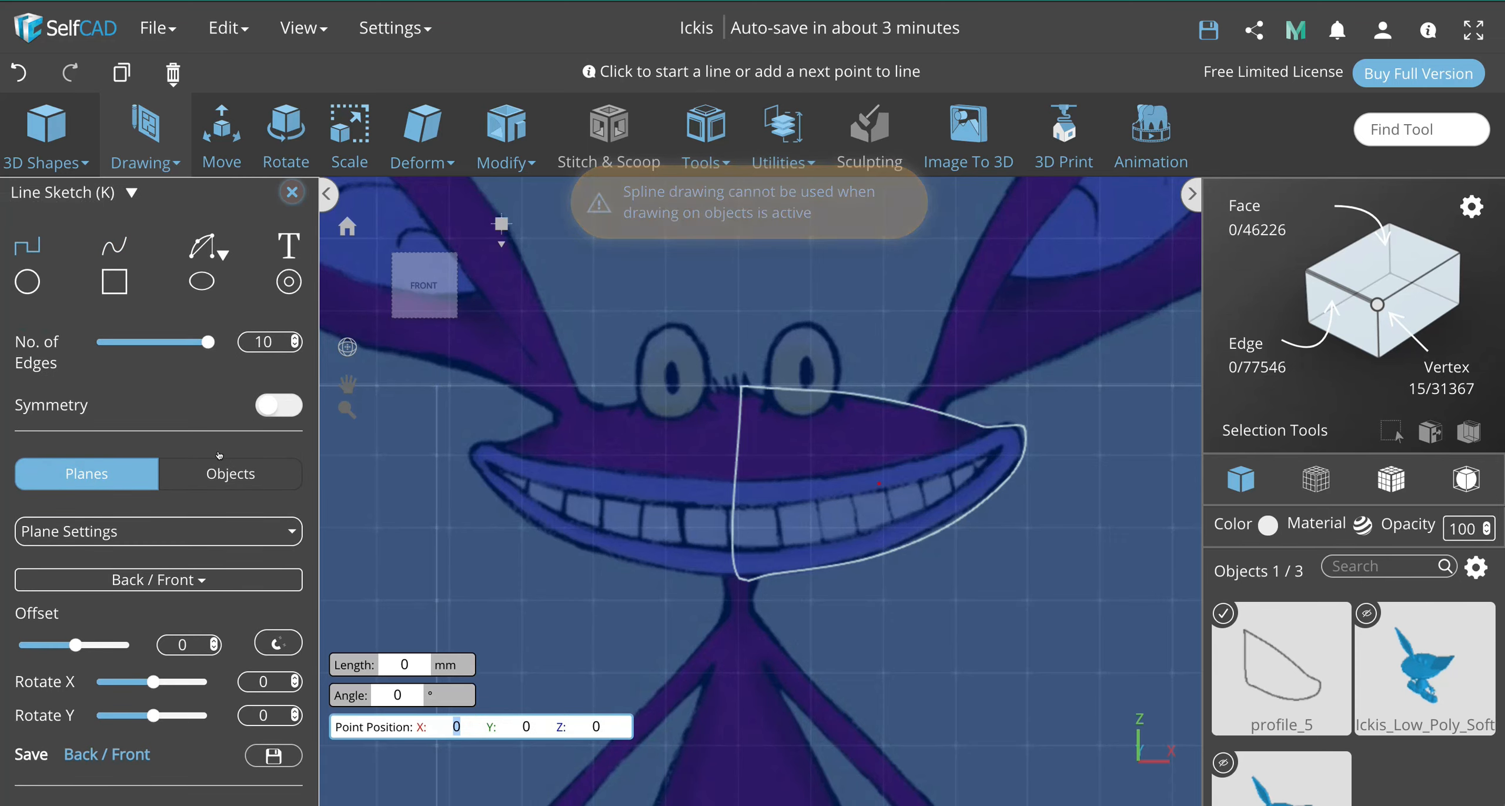
{"action": "left_click", "coordinate": [228, 432]}
Step: Revolve the half-head profile through 360 degrees with 16 segments
{"action": "left_click", "coordinate": [688, 134]}
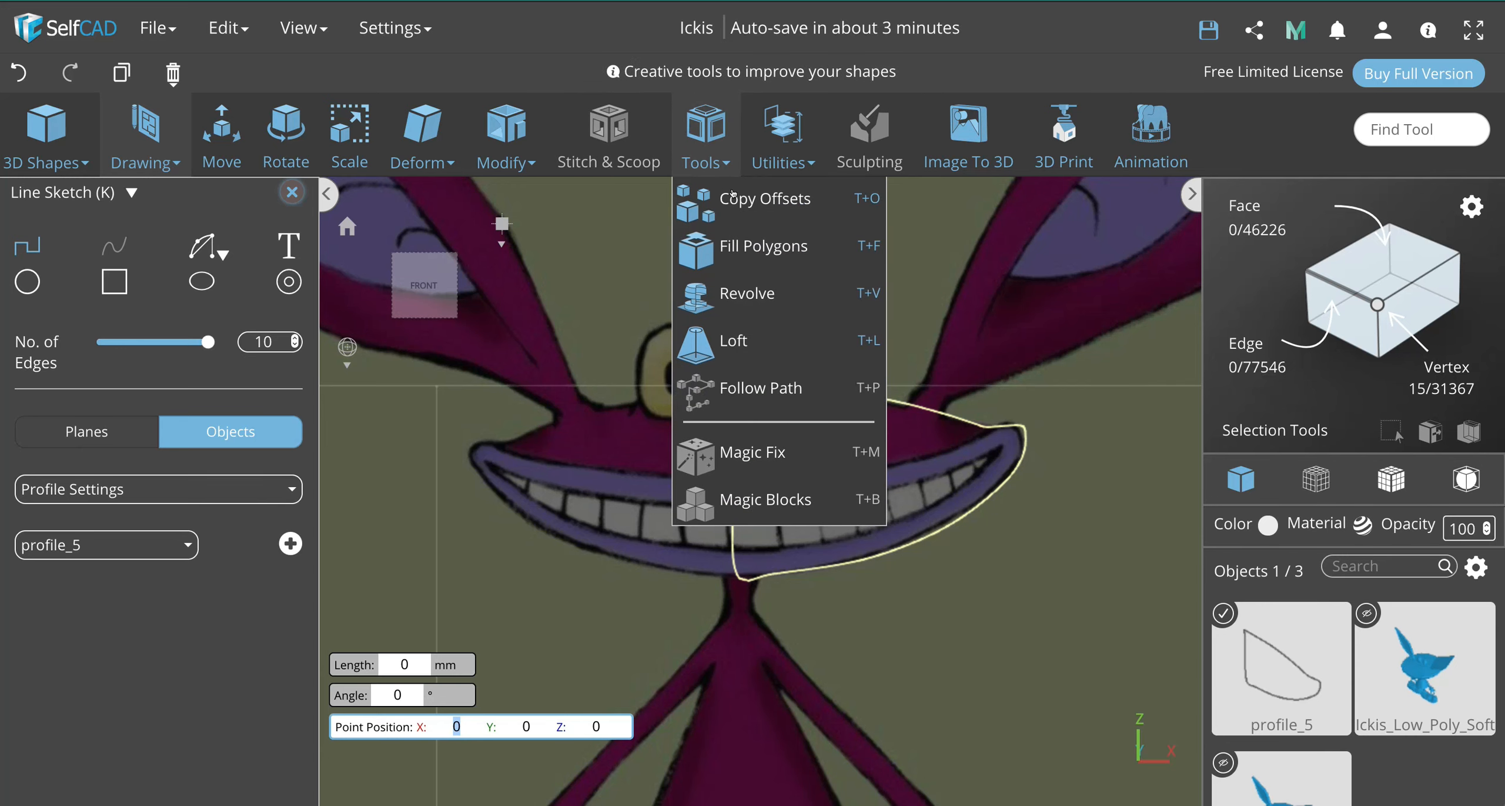
{"action": "left_click", "coordinate": [760, 287]}
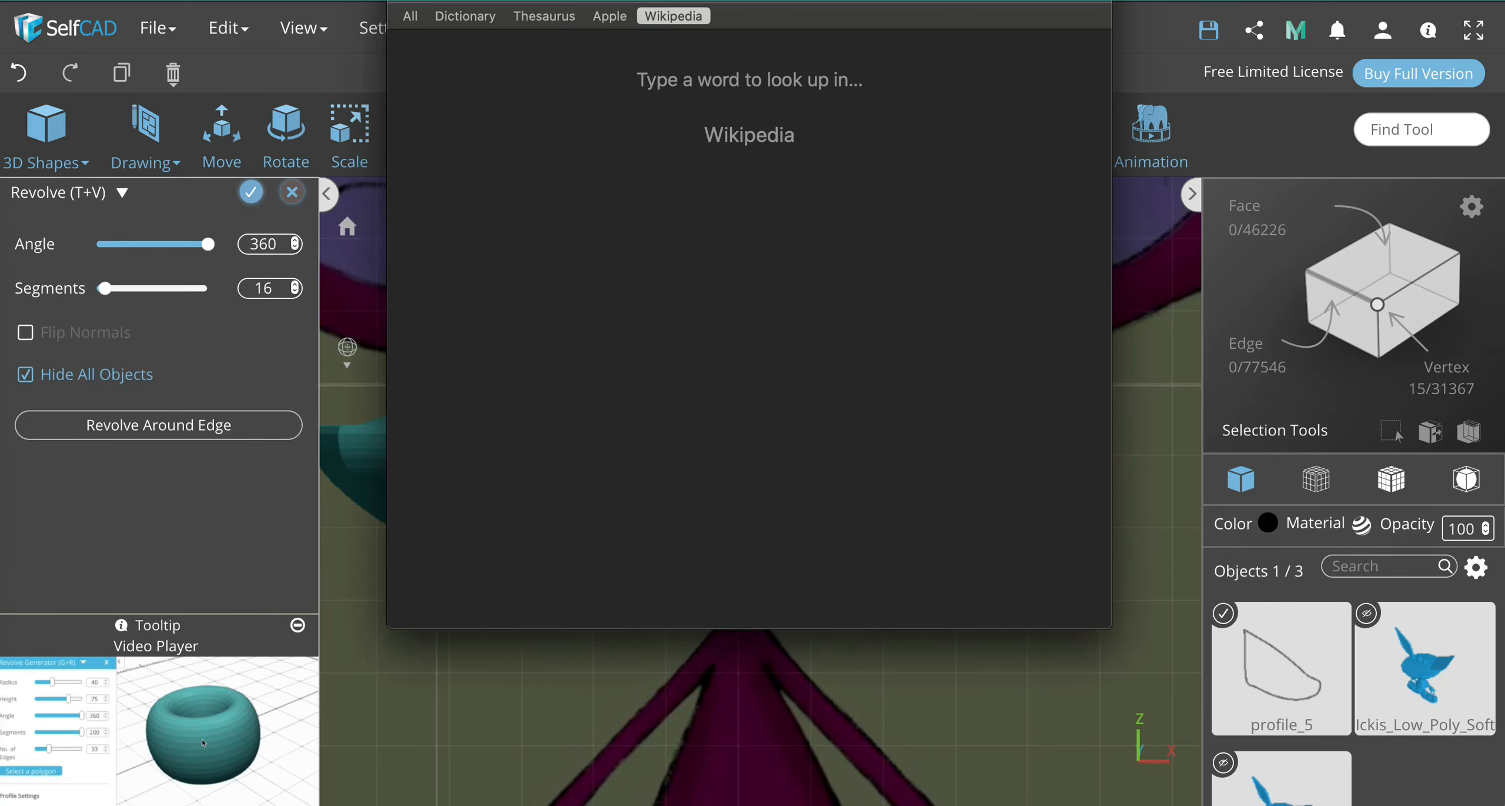
{"action": "left_click", "coordinate": [401, 3]}
{"action": "scroll", "coordinate": [887, 463], "scroll_direction": "down", "scroll_amount": 1}
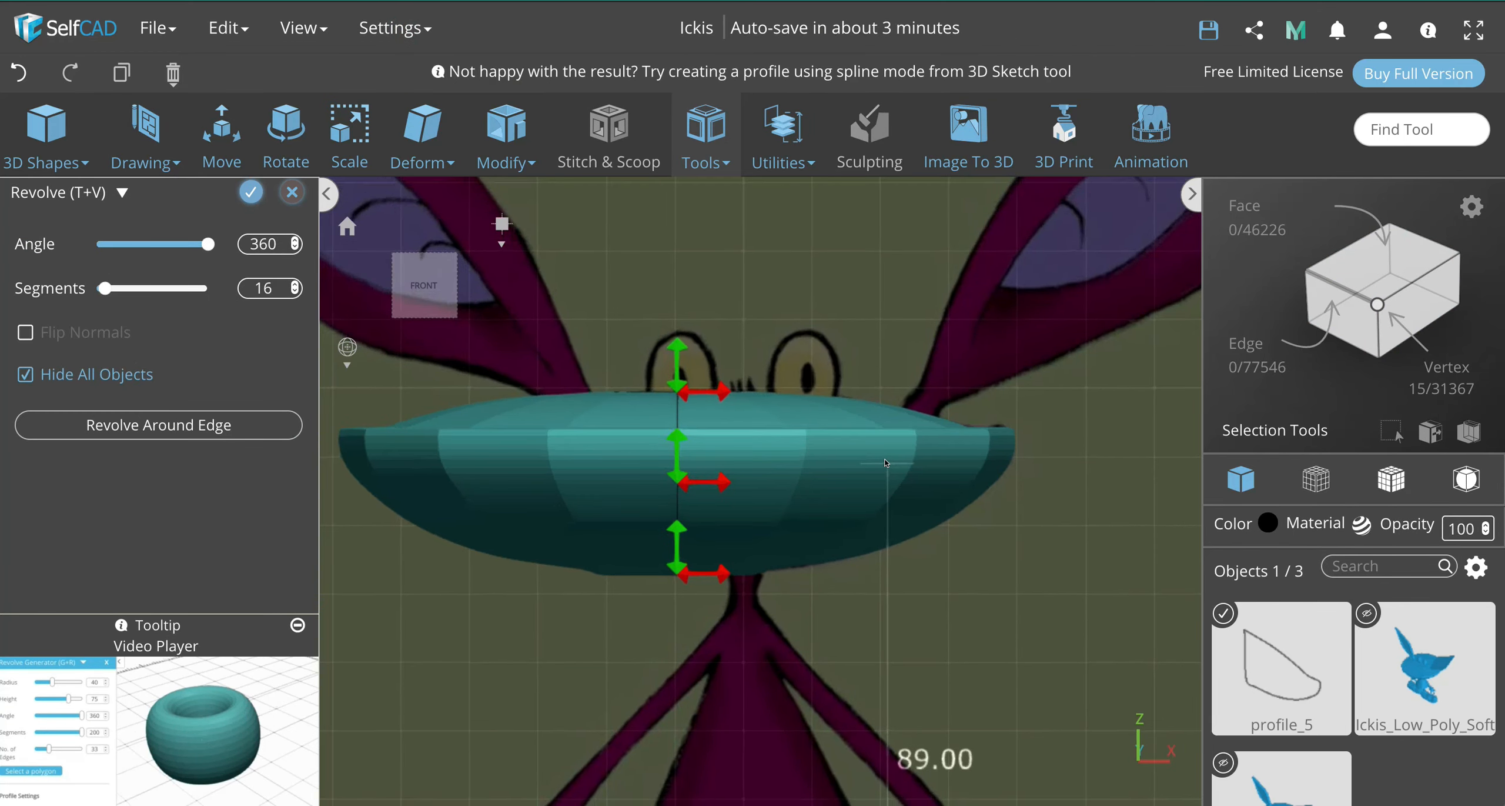
{"action": "left_click_drag", "start_coordinate": [886, 463], "coordinate": [970, 468]}
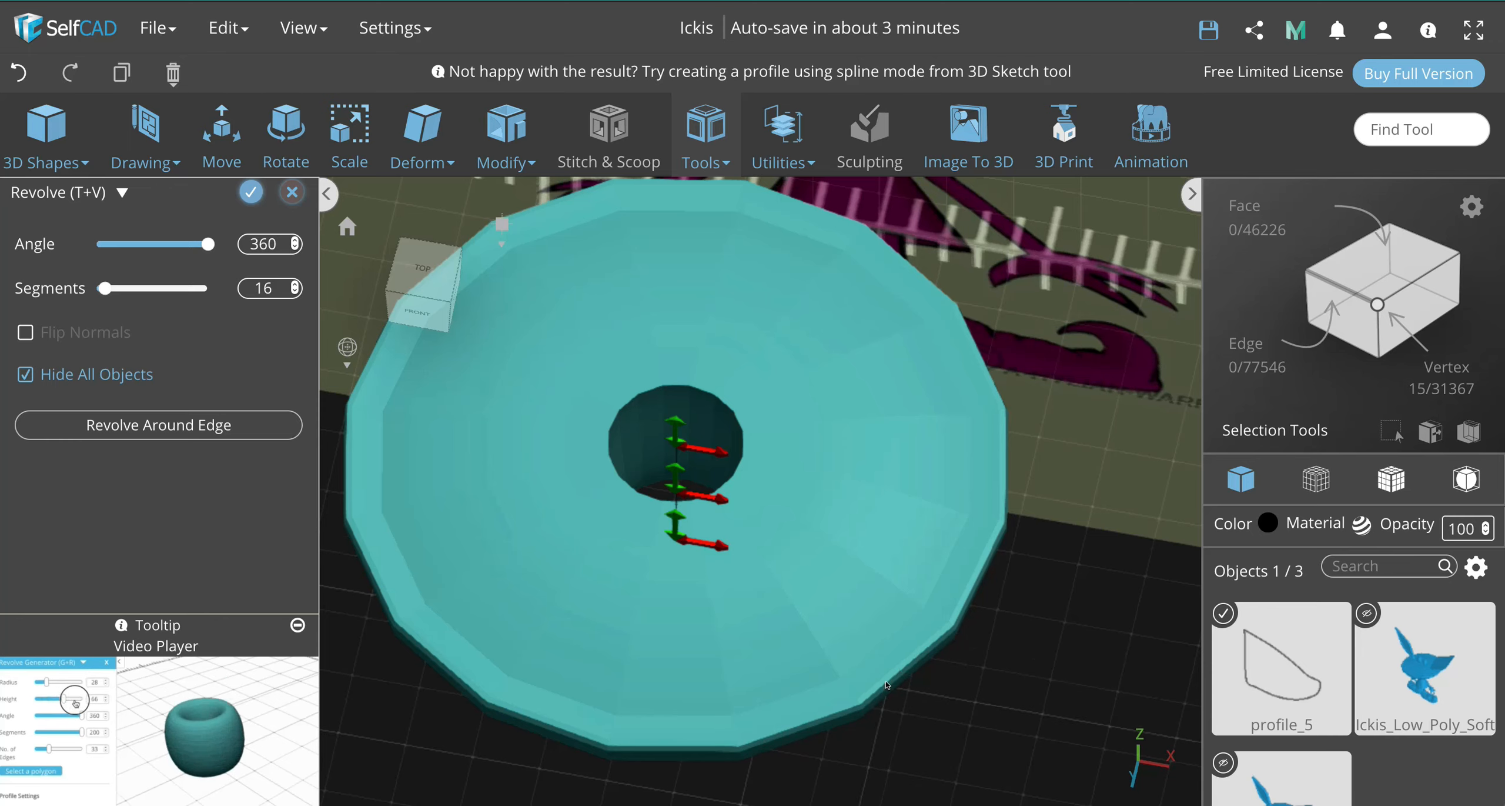
{"action": "left_click_drag", "start_coordinate": [103, 288], "coordinate": [134, 288]}
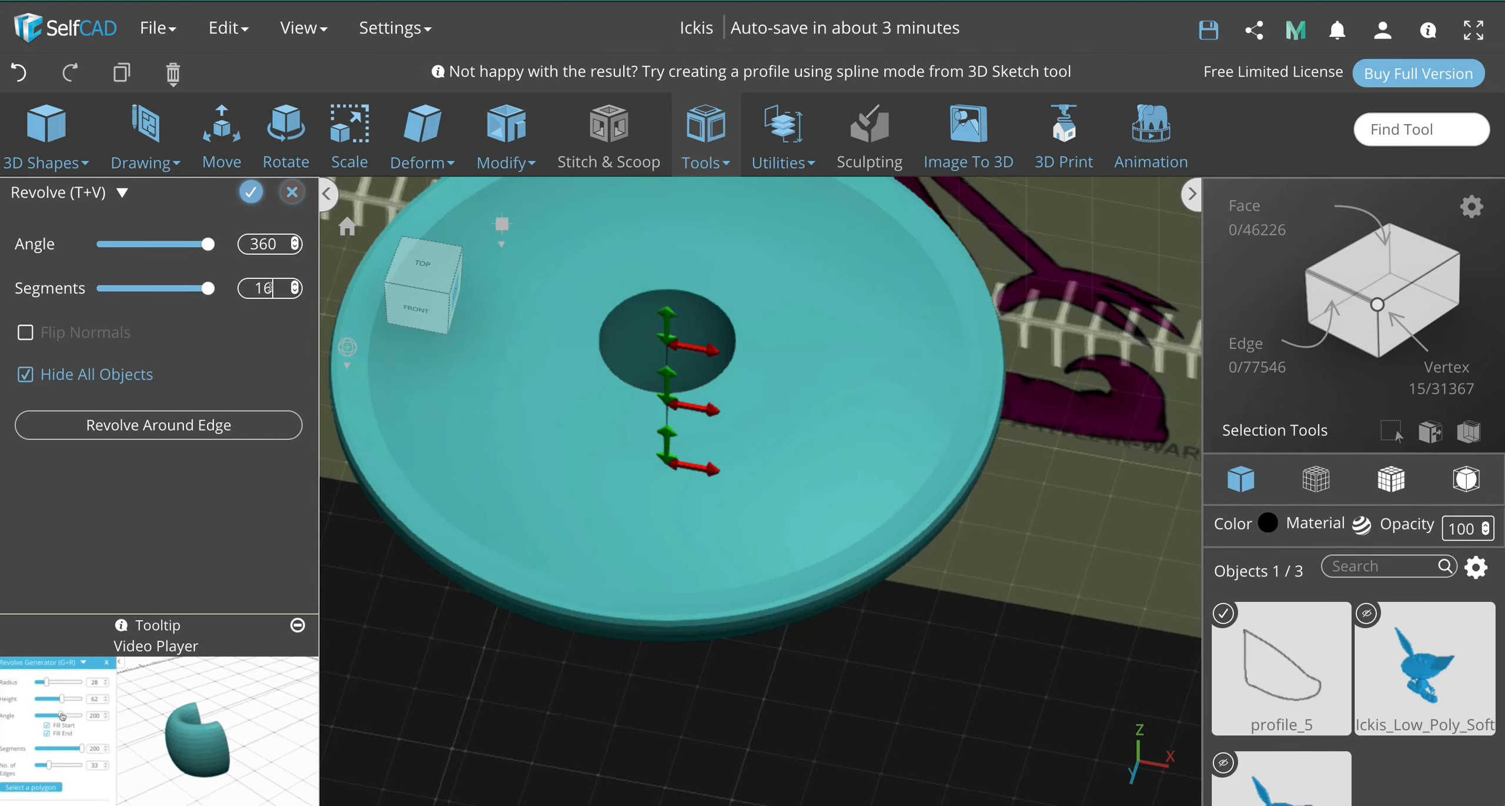
{"action": "key", "text": "Return"}
{"action": "right_click_drag", "start_coordinate": [785, 395], "coordinate": [1036, 540]}
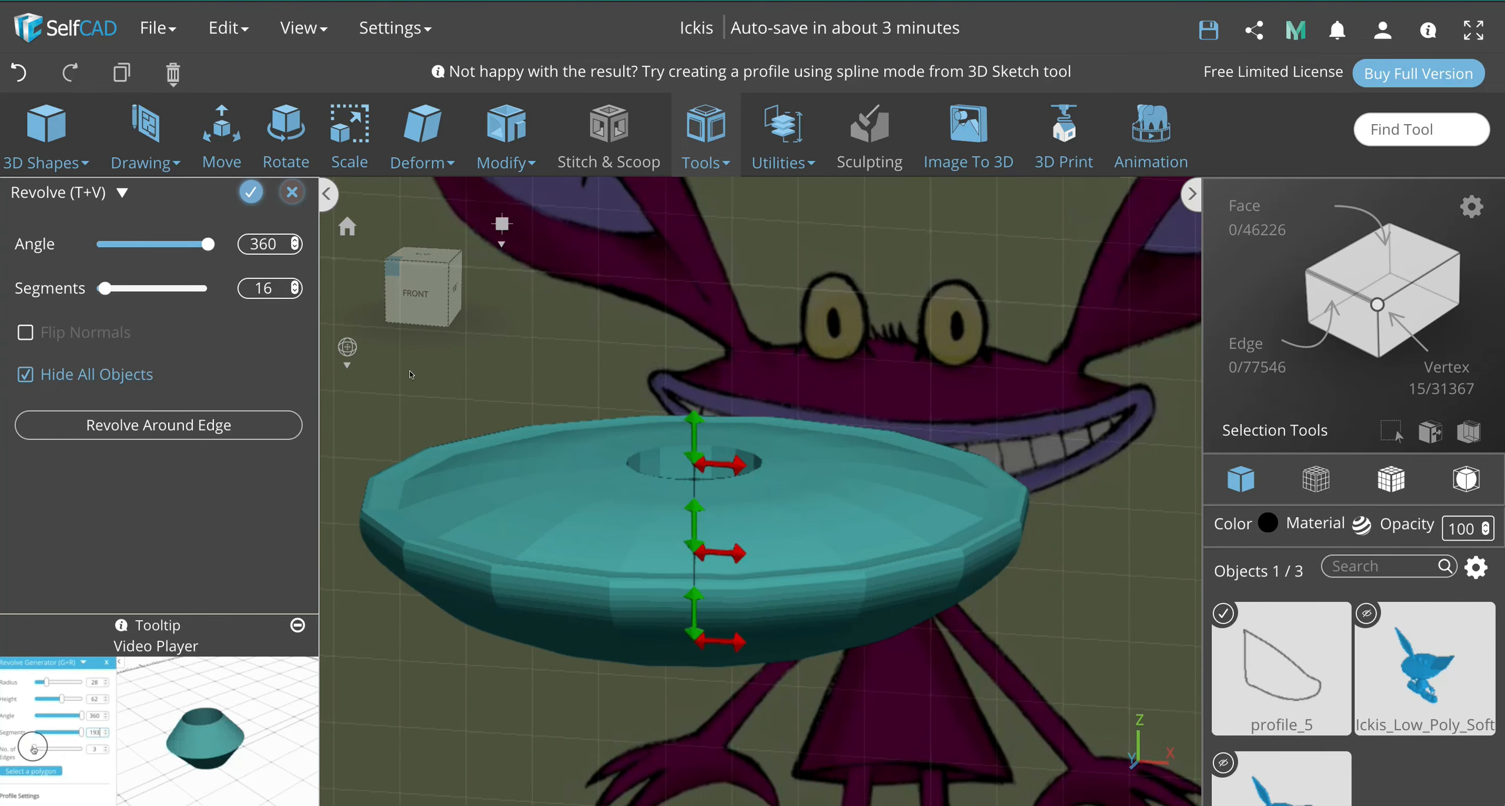
{"action": "left_click", "coordinate": [250, 194]}
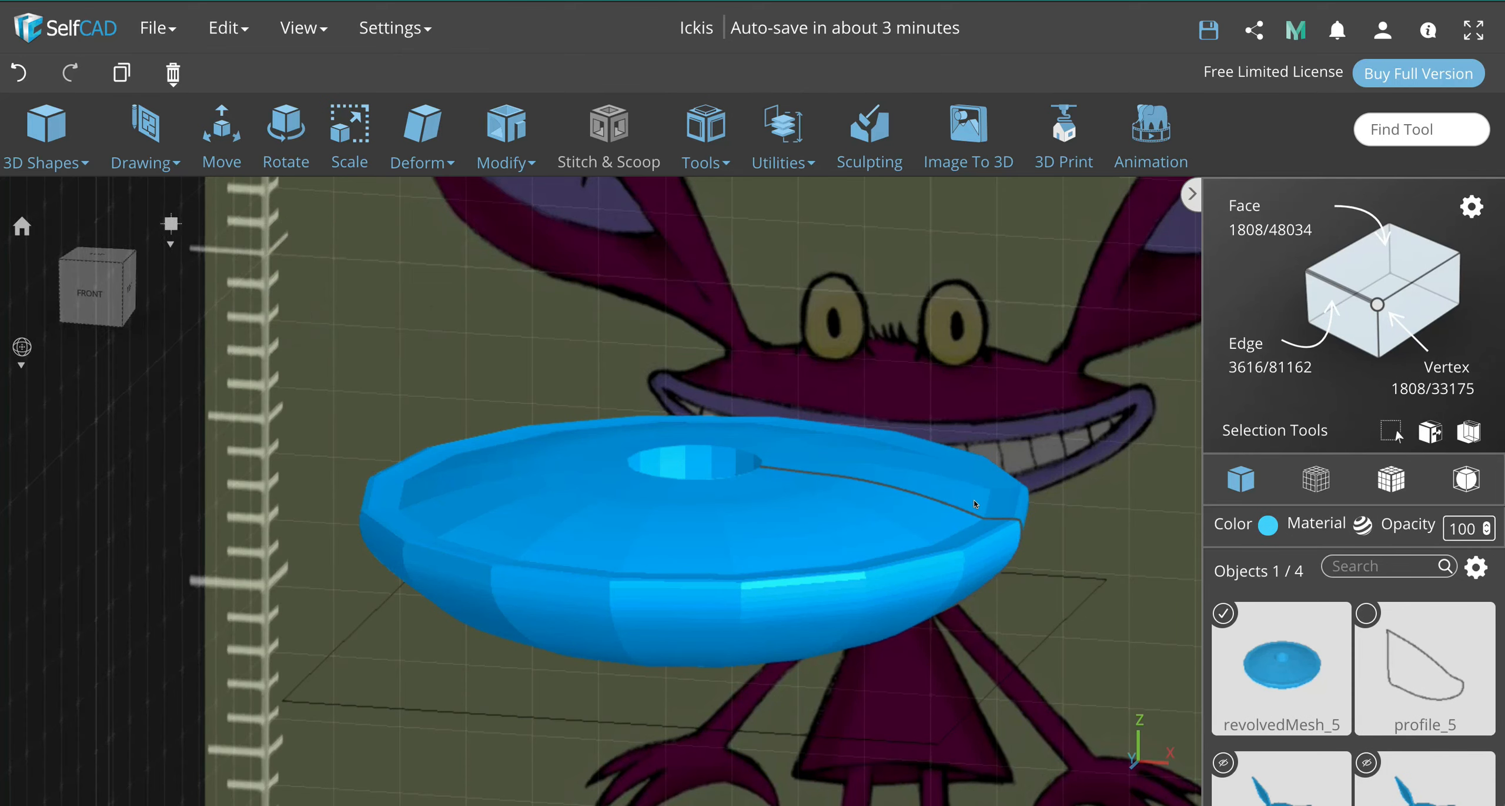
Step: Select only the half-head sketch profile, without the revolved mesh, and hide it
{"action": "left_click", "coordinate": [973, 516]}
{"action": "left_click", "coordinate": [987, 522]}
{"action": "left_click", "coordinate": [1005, 519], "text": "shift"}
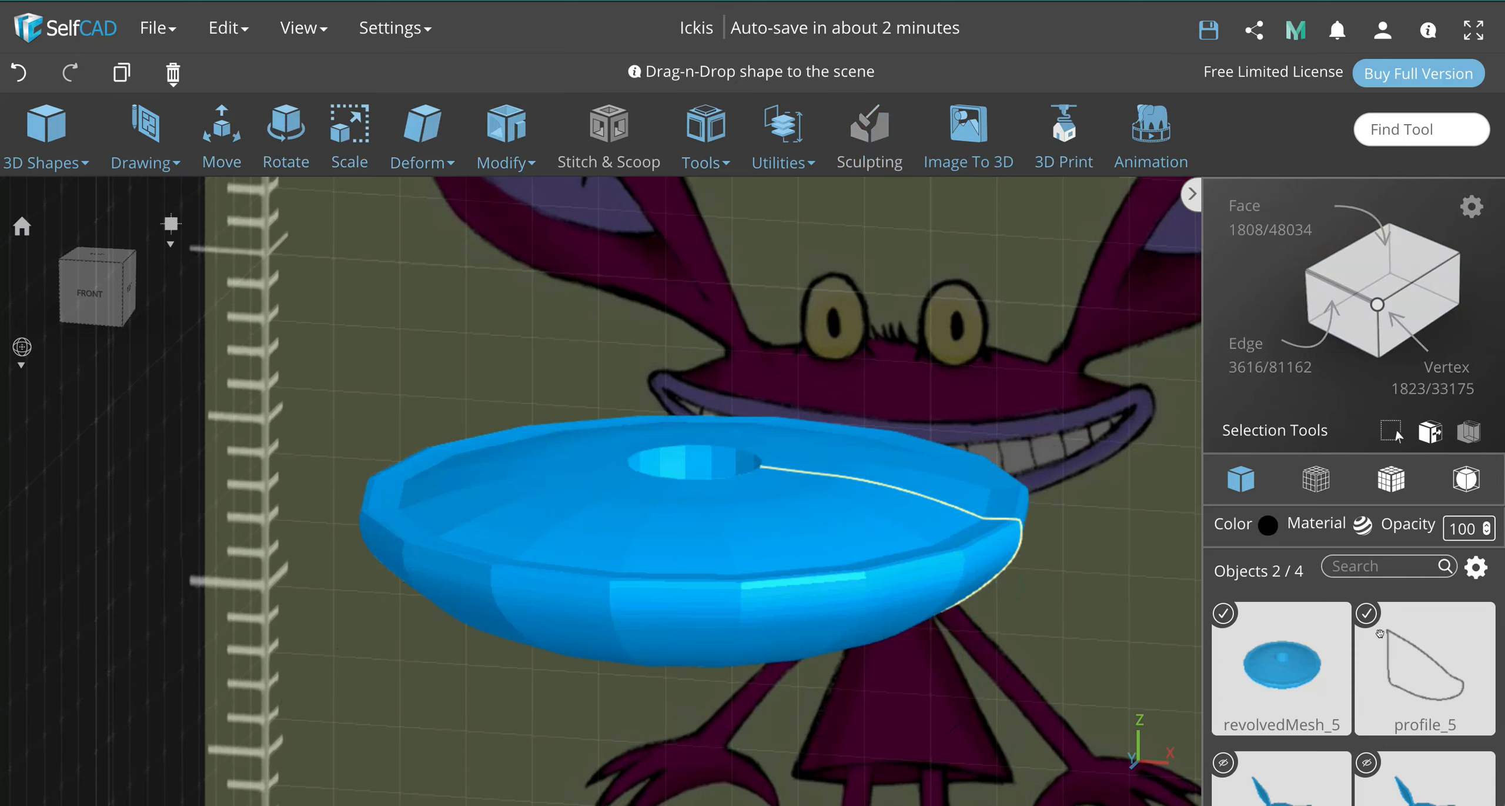
{"action": "left_click", "coordinate": [1224, 613]}
{"action": "left_click", "coordinate": [1476, 567]}
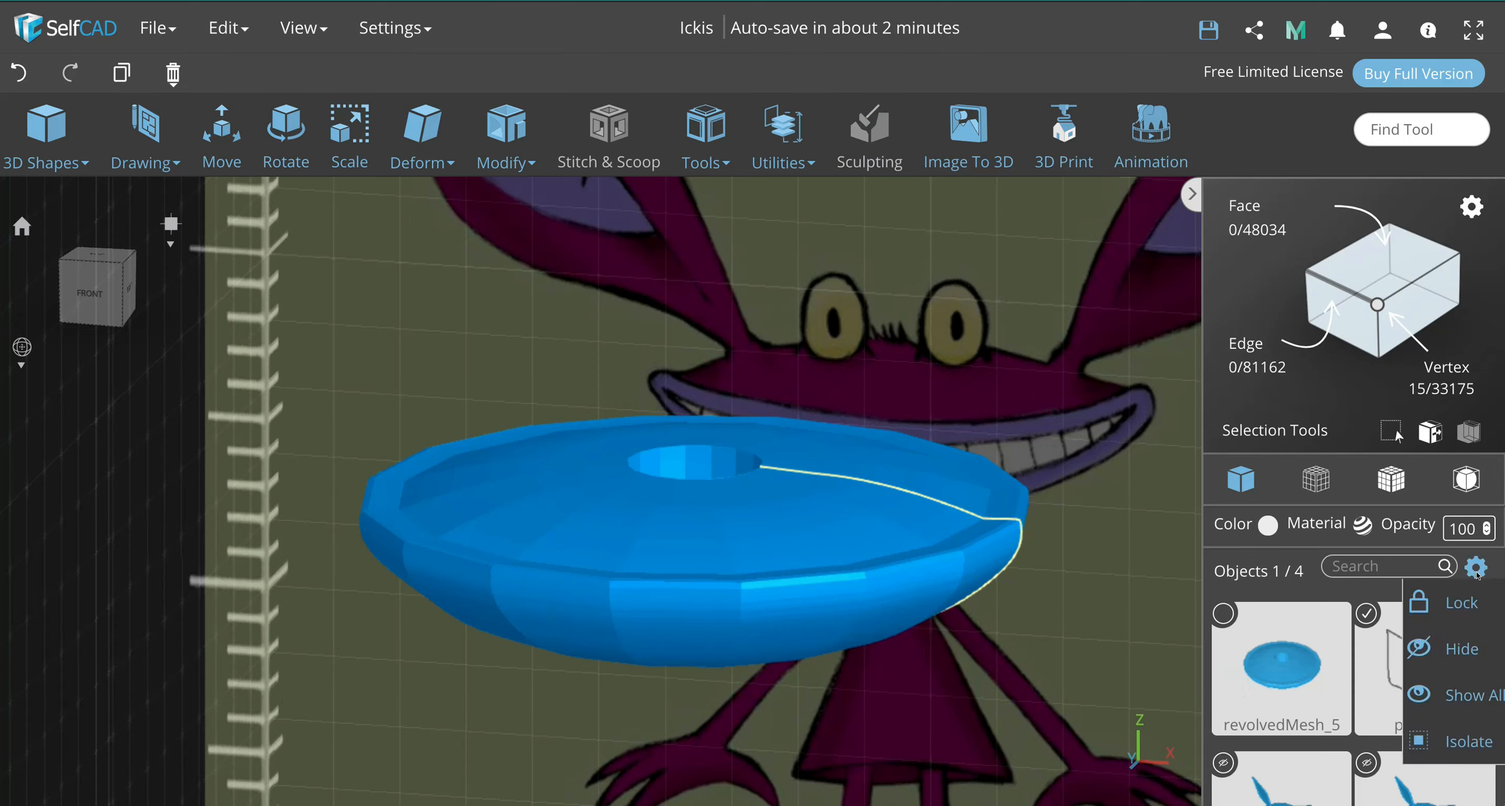
{"action": "left_click", "coordinate": [1455, 647]}
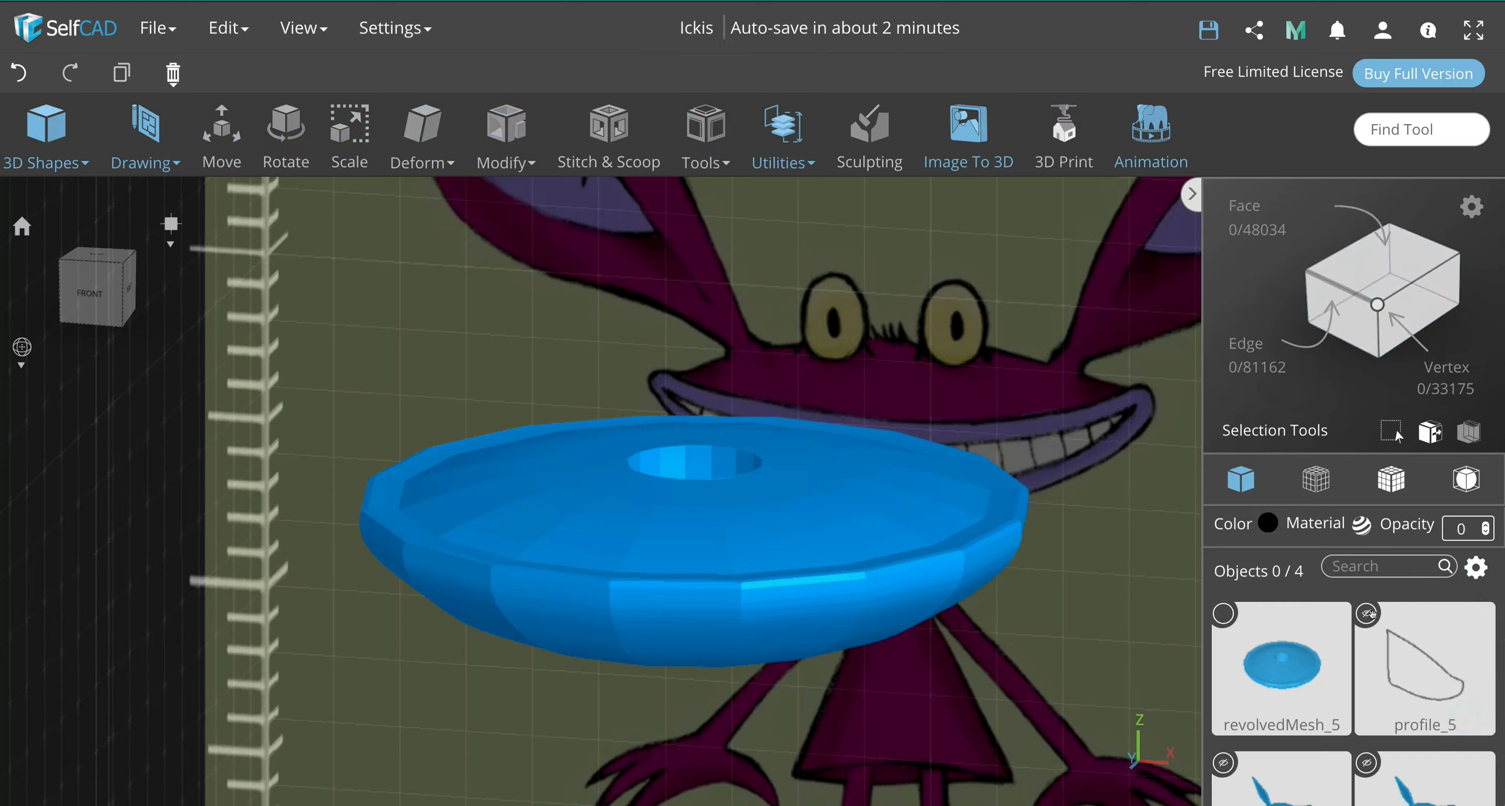
Step: Select the revolved mesh, duplicate it and undo the duplication
{"action": "left_click", "coordinate": [1222, 614]}
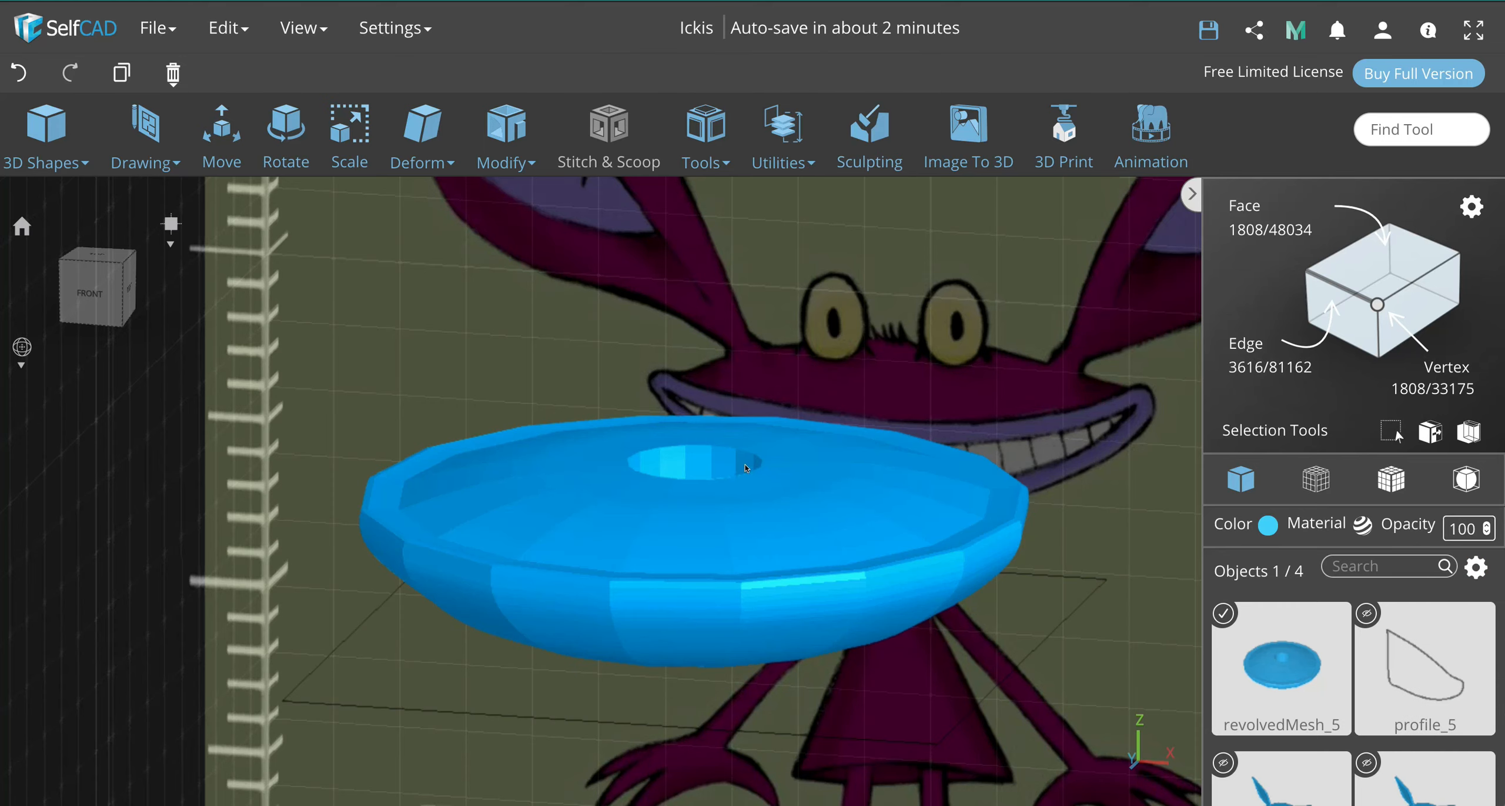
{"action": "key", "text": "ctrl+c"}
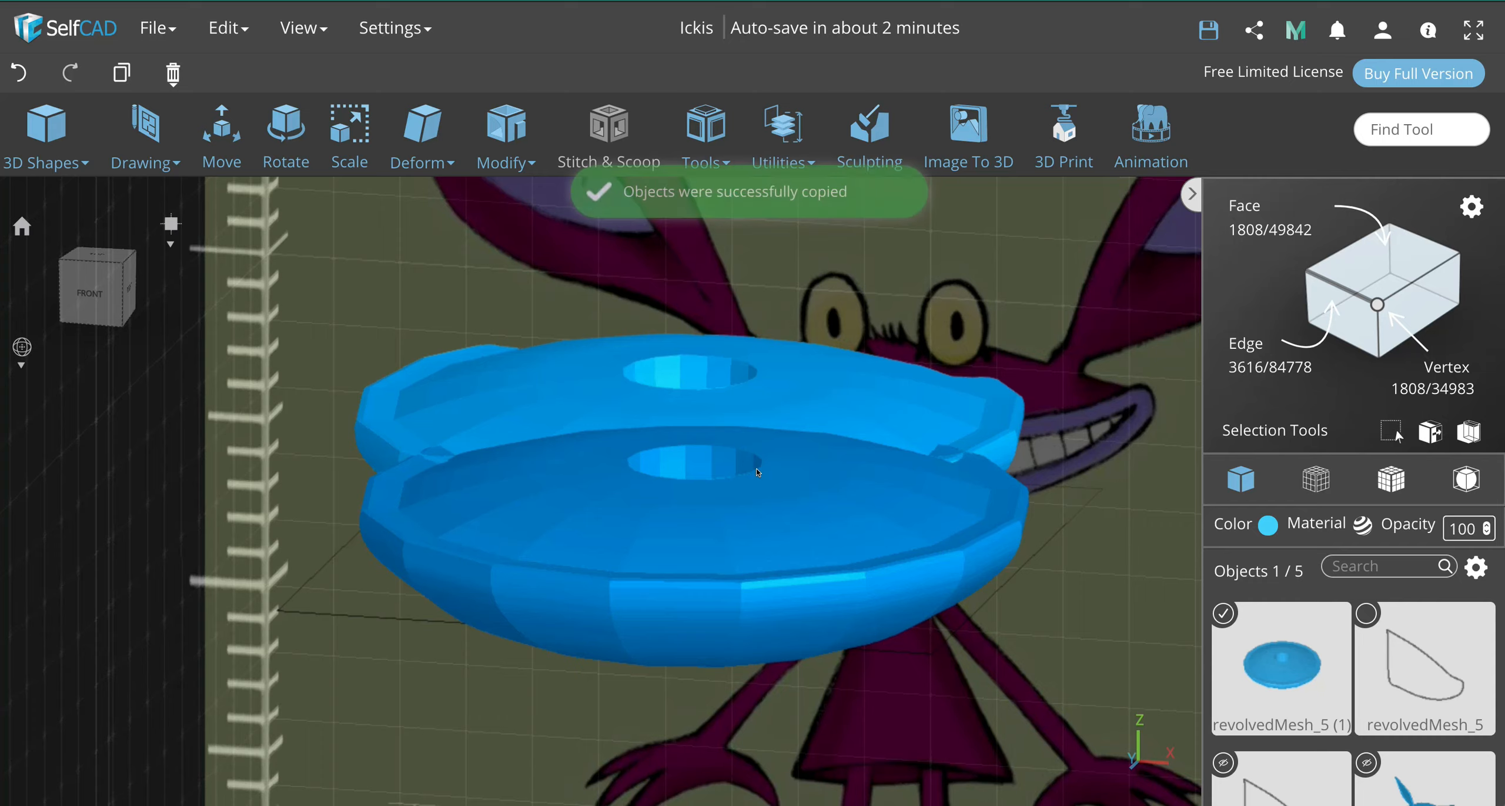
{"action": "key", "text": "ctrl+z"}
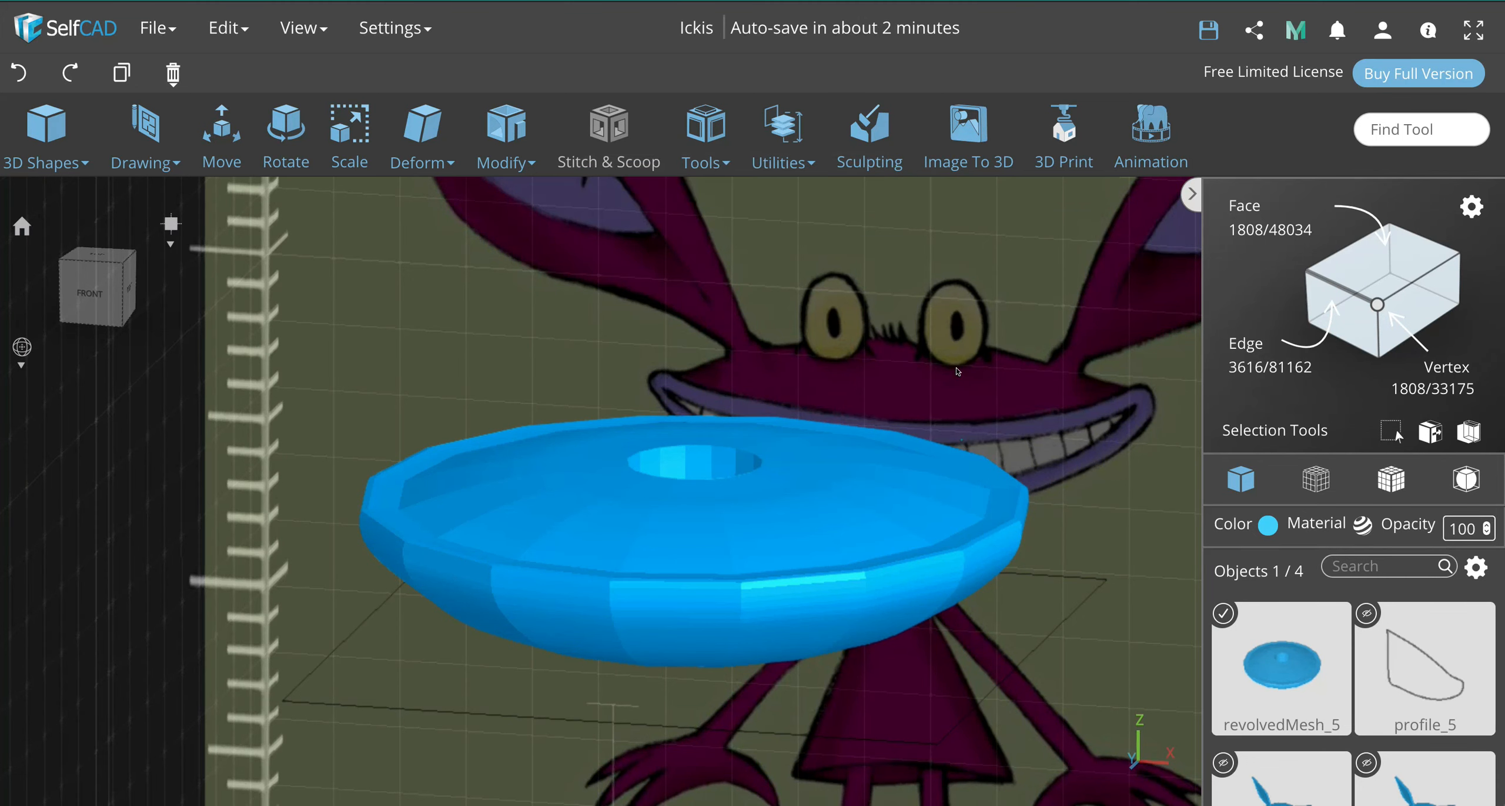
Step: Examine the hole in the centre of the revolved mesh up close
{"action": "right_click_drag", "start_coordinate": [850, 382], "coordinate": [1139, 413]}
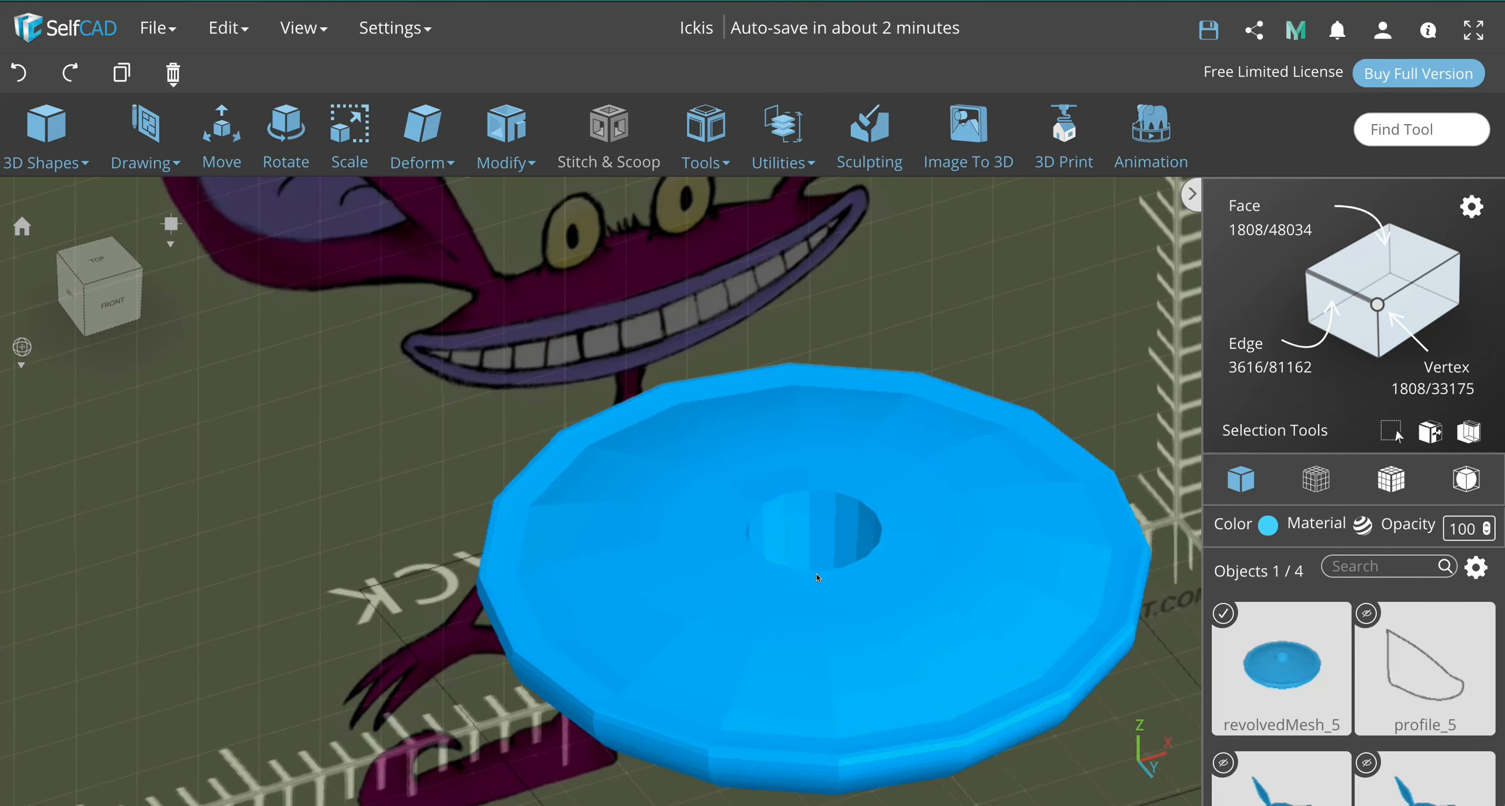
{"action": "scroll", "coordinate": [816, 572], "scroll_direction": "up", "scroll_amount": 6}
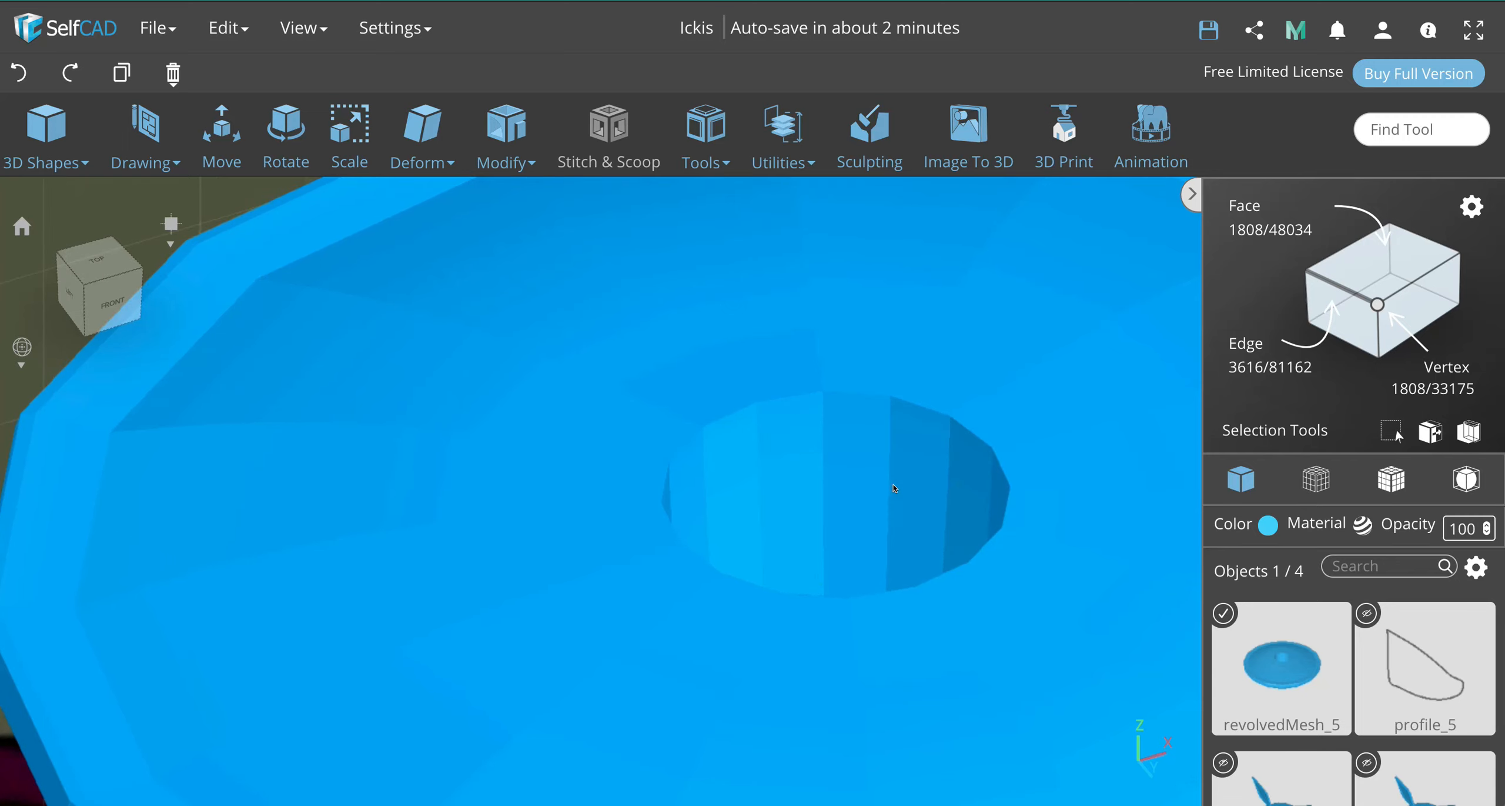
{"action": "scroll", "coordinate": [891, 571], "scroll_direction": "down", "scroll_amount": 3}
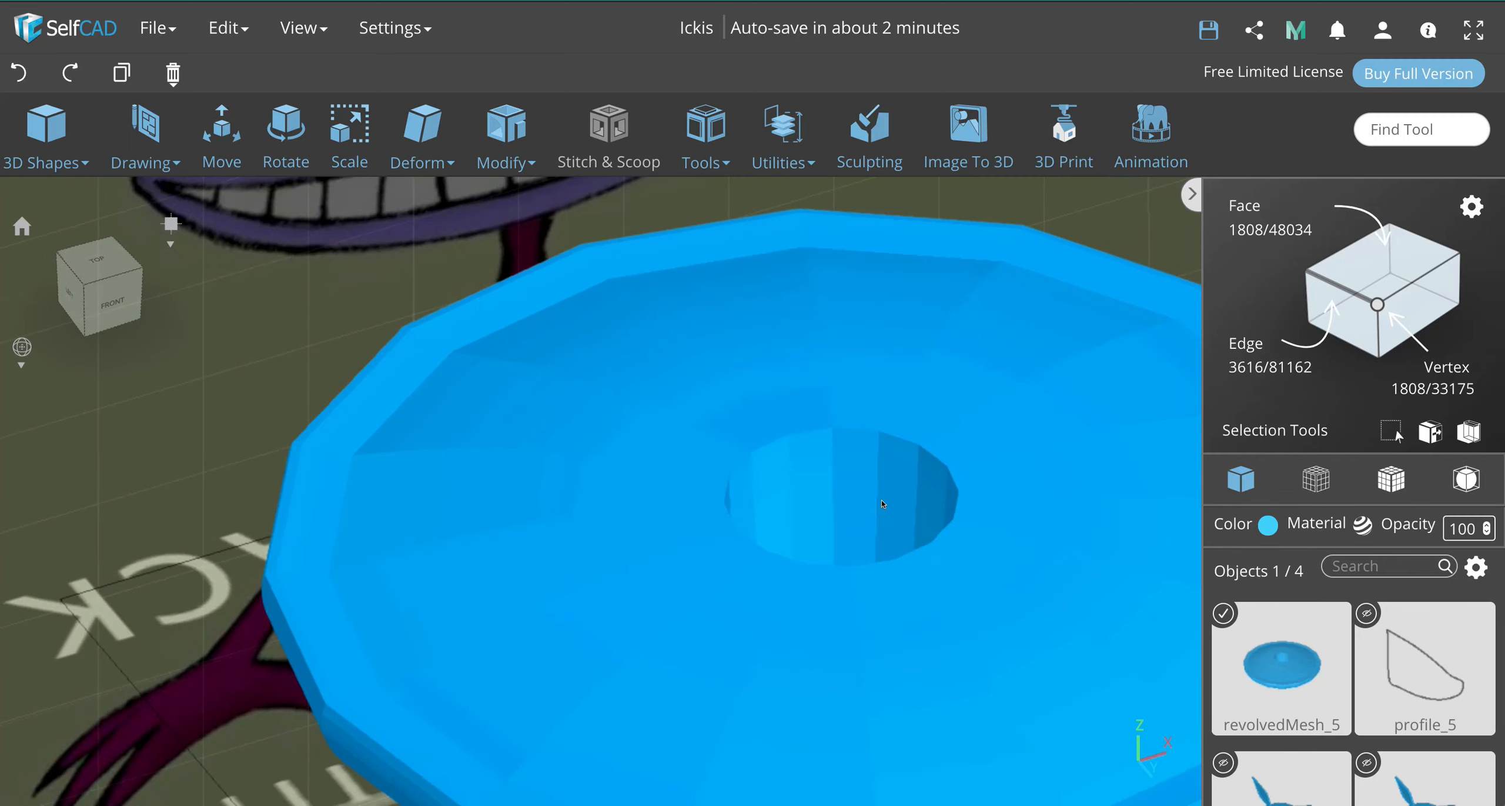
Step: Turn on loop selection for faces and delete the ring of faces around the hole's rim on the underside of the mesh
{"action": "right_click_drag", "start_coordinate": [227, 642], "coordinate": [364, 558]}
{"action": "middle_click_drag", "start_coordinate": [364, 558], "coordinate": [358, 558]}
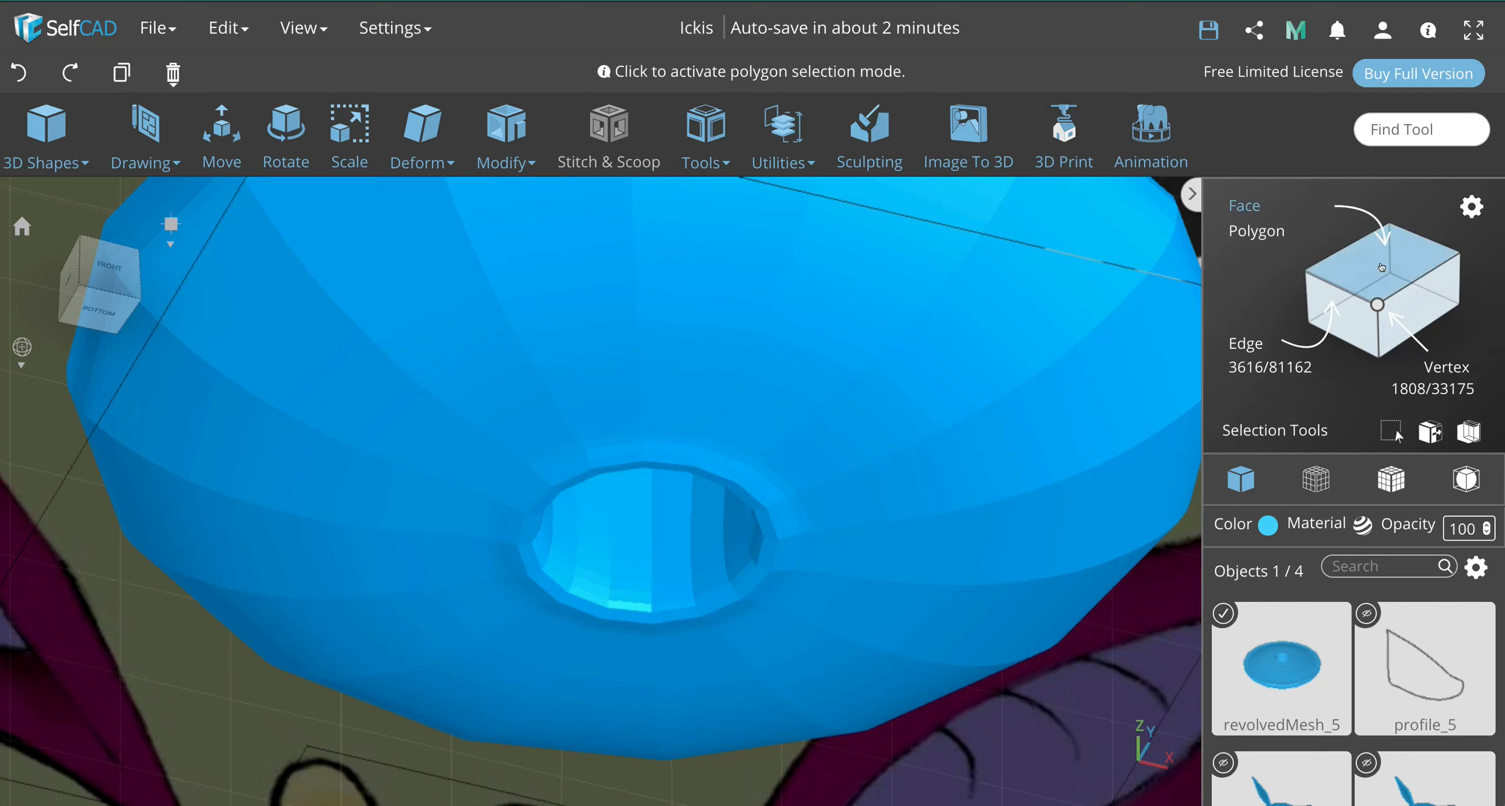
{"action": "left_click", "coordinate": [1461, 211]}
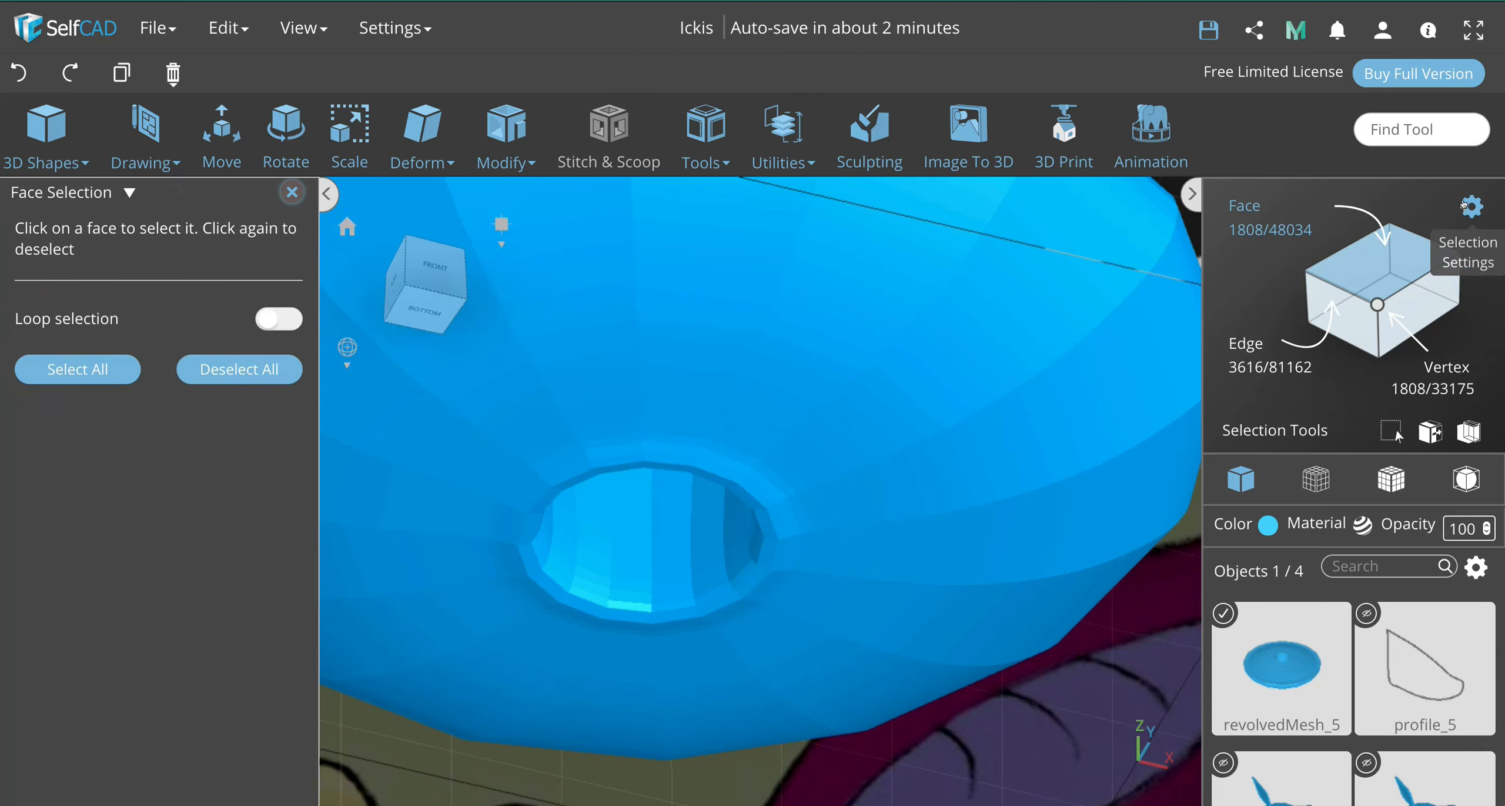
{"action": "left_click", "coordinate": [259, 313]}
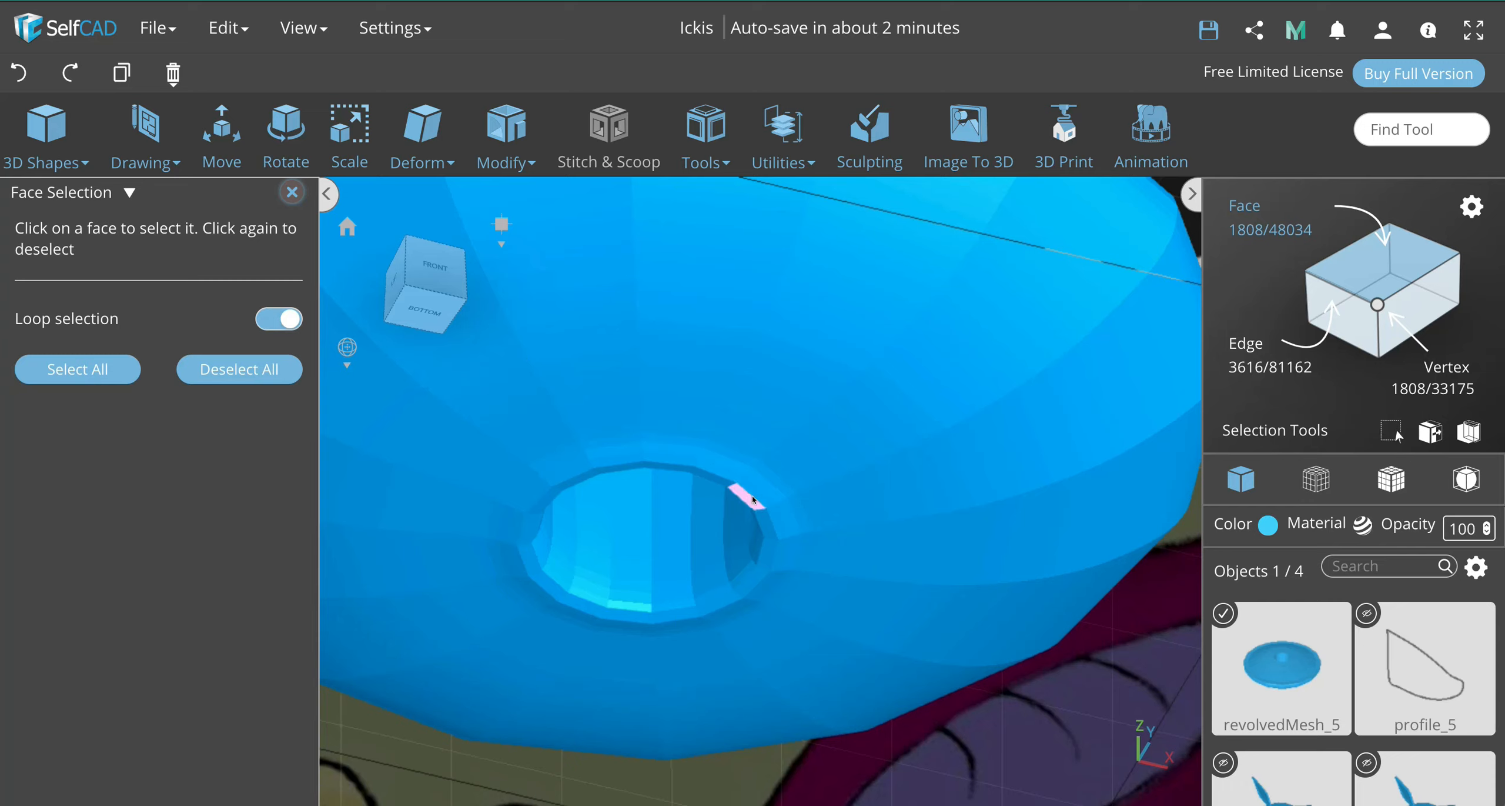
{"action": "left_click", "coordinate": [708, 479]}
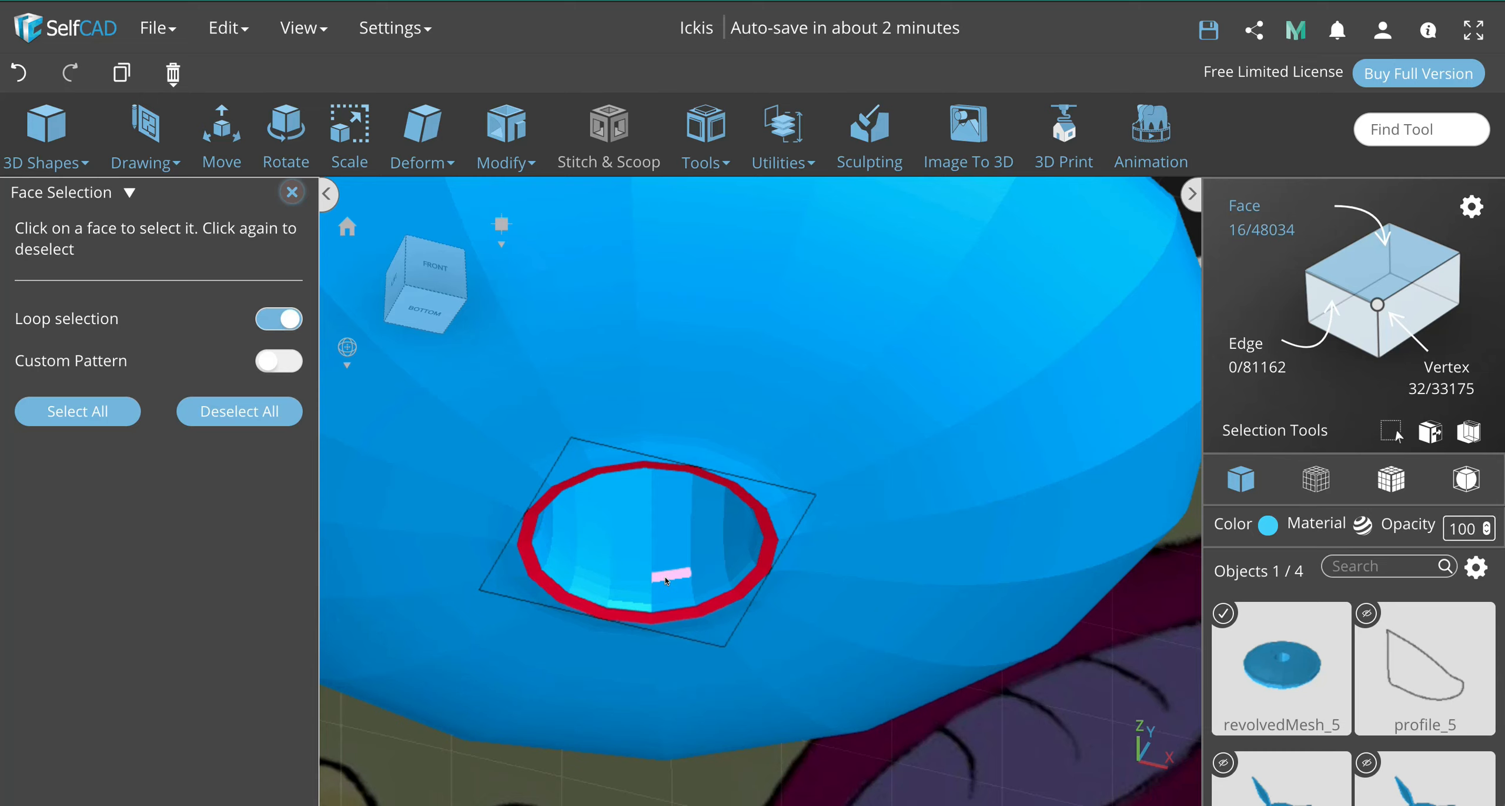
{"action": "key", "text": "Delete"}
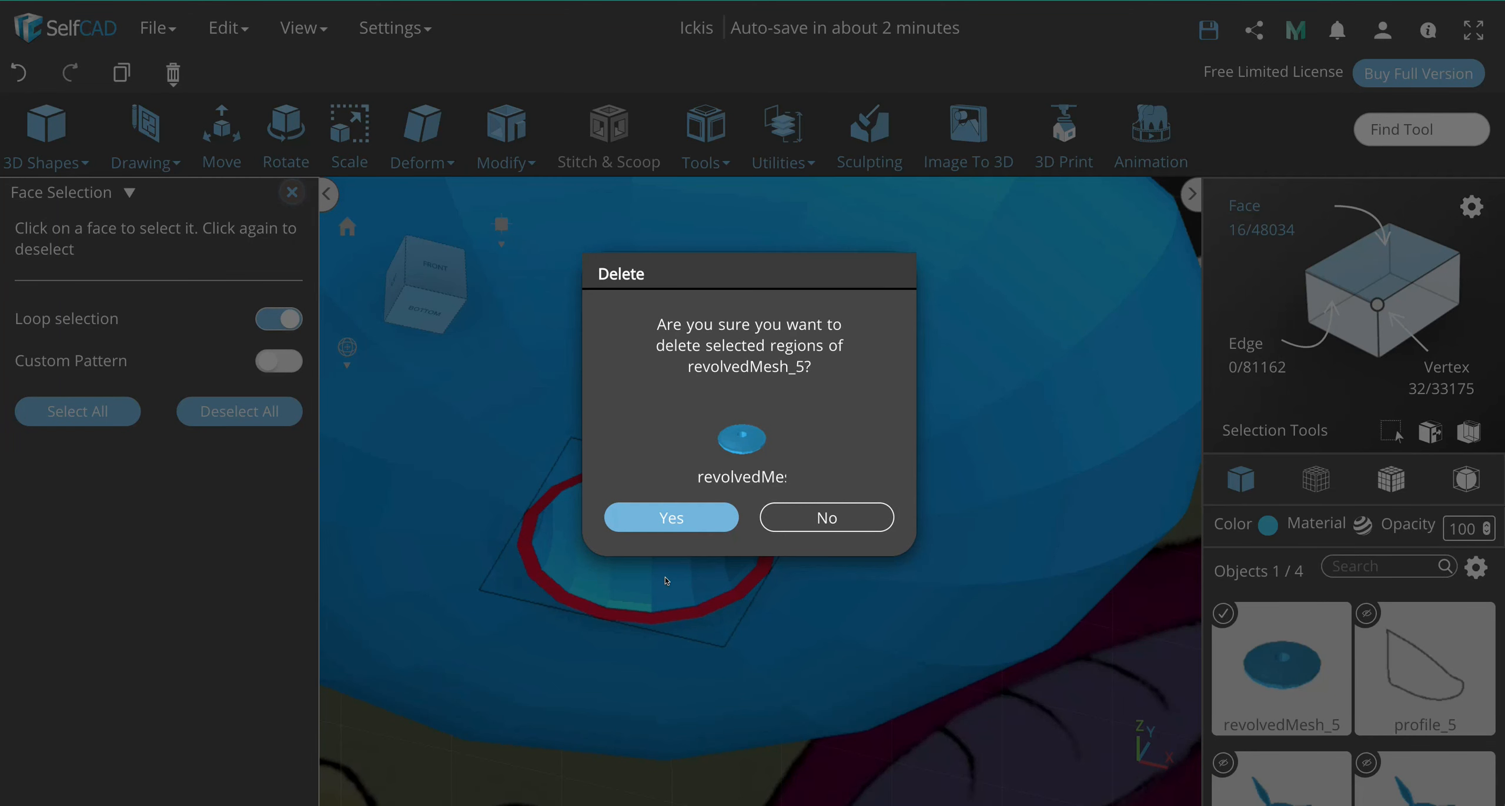
{"action": "left_click", "coordinate": [666, 518]}
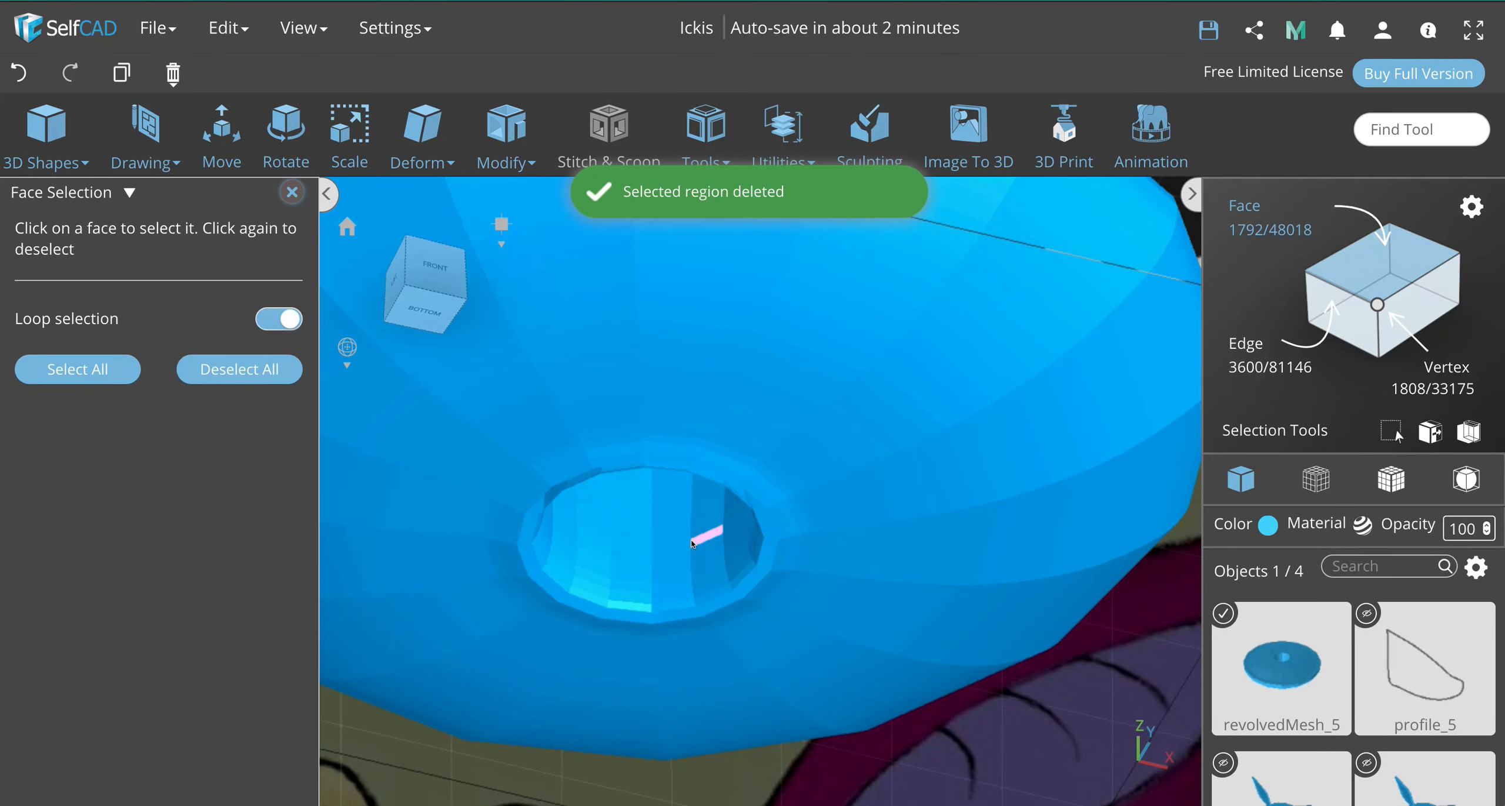
Step: Delete the loop of faces around the hole's upper rim on the top side of the revolved mesh
{"action": "scroll", "coordinate": [693, 544], "scroll_direction": "down", "scroll_amount": 4}
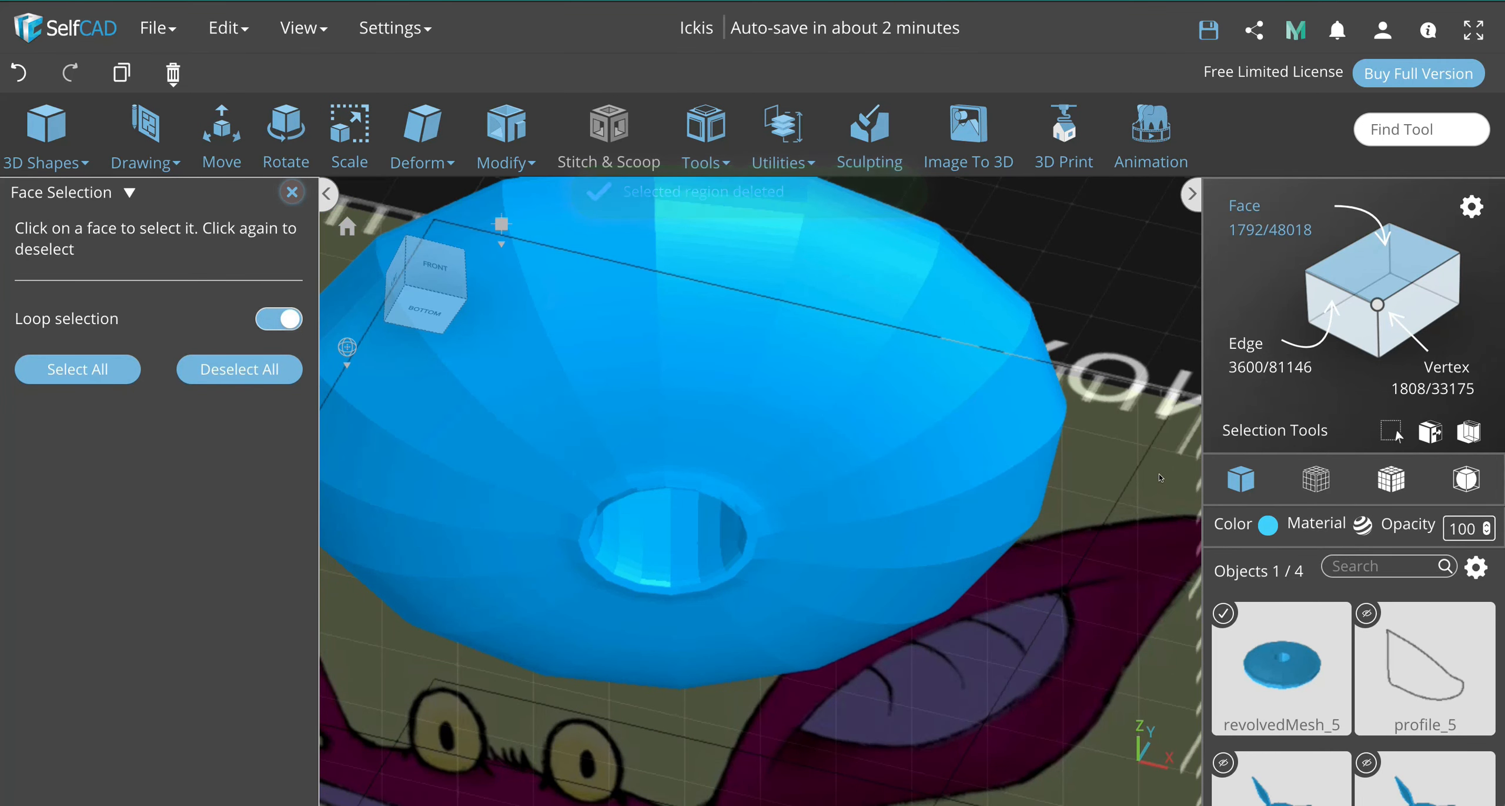
{"action": "mouse_move", "coordinate": [1162, 541]}
{"action": "right_mouse_down"}
{"action": "mouse_move", "coordinate": [1144, 510]}
{"action": "mouse_move", "coordinate": [1119, 513]}
{"action": "right_mouse_up"}
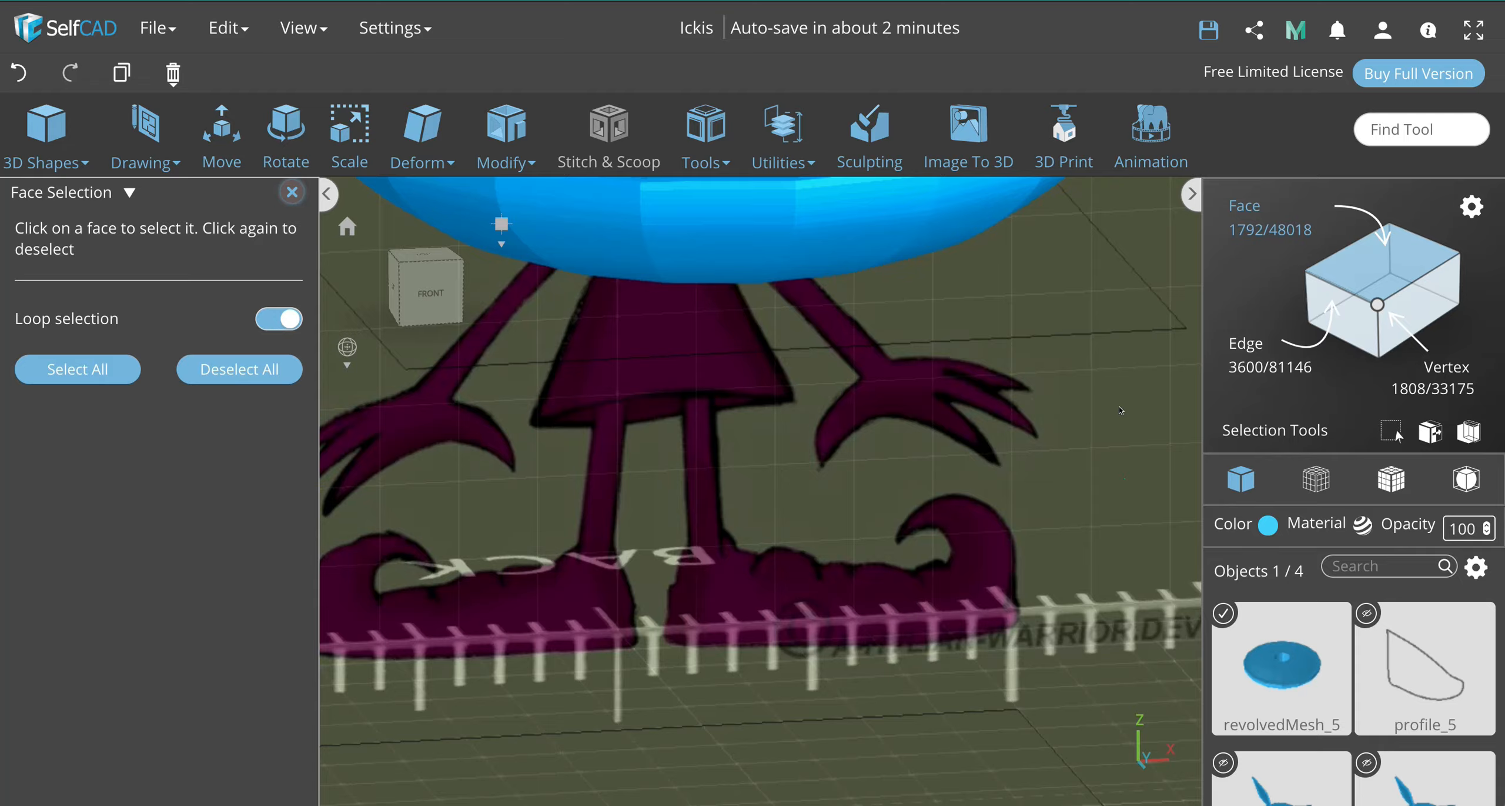
{"action": "right_click_drag", "start_coordinate": [1120, 410], "coordinate": [948, 492]}
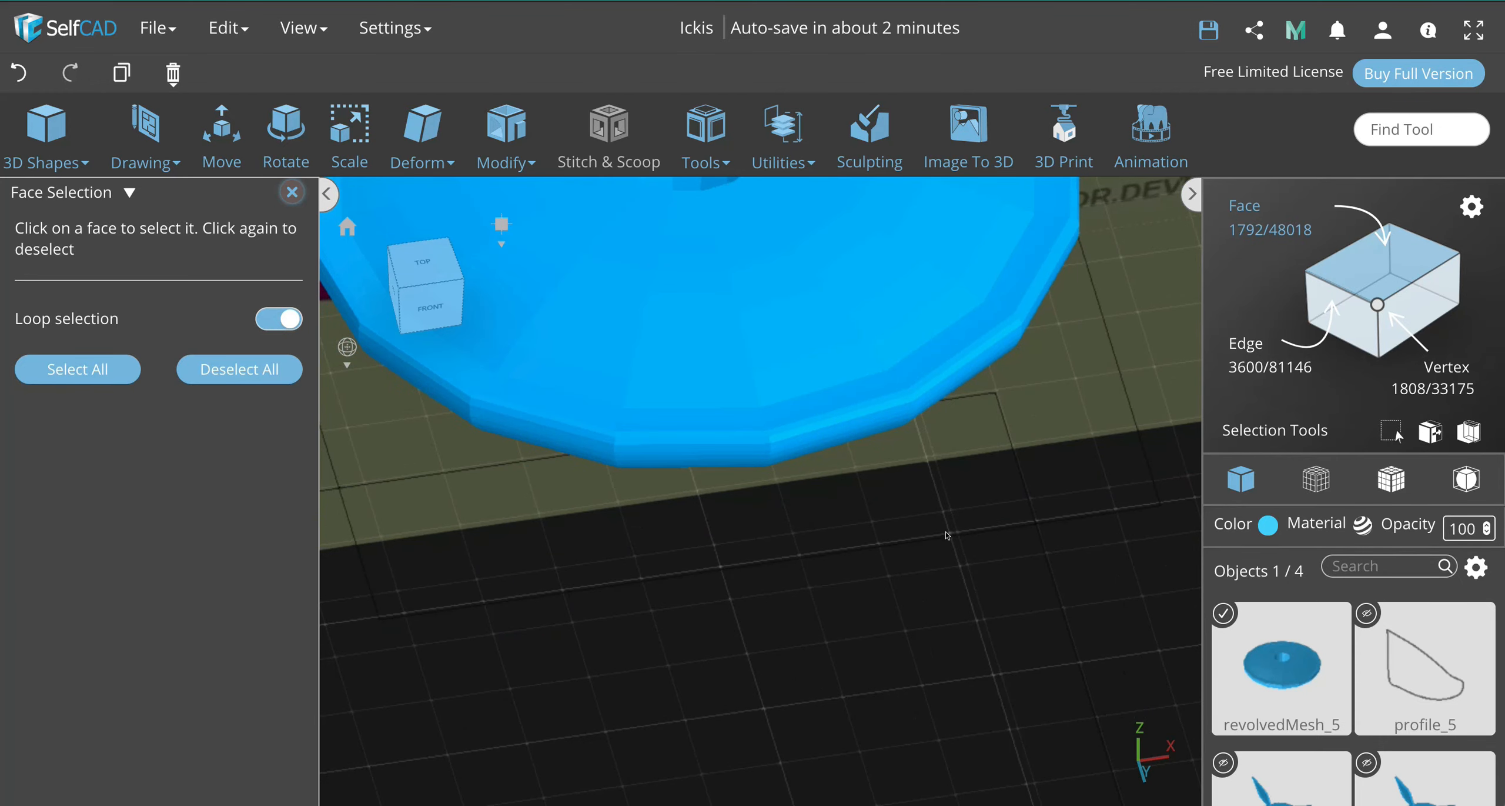
{"action": "middle_click_drag", "start_coordinate": [948, 534], "coordinate": [945, 569]}
{"action": "scroll", "coordinate": [691, 497], "scroll_direction": "up", "scroll_amount": 5}
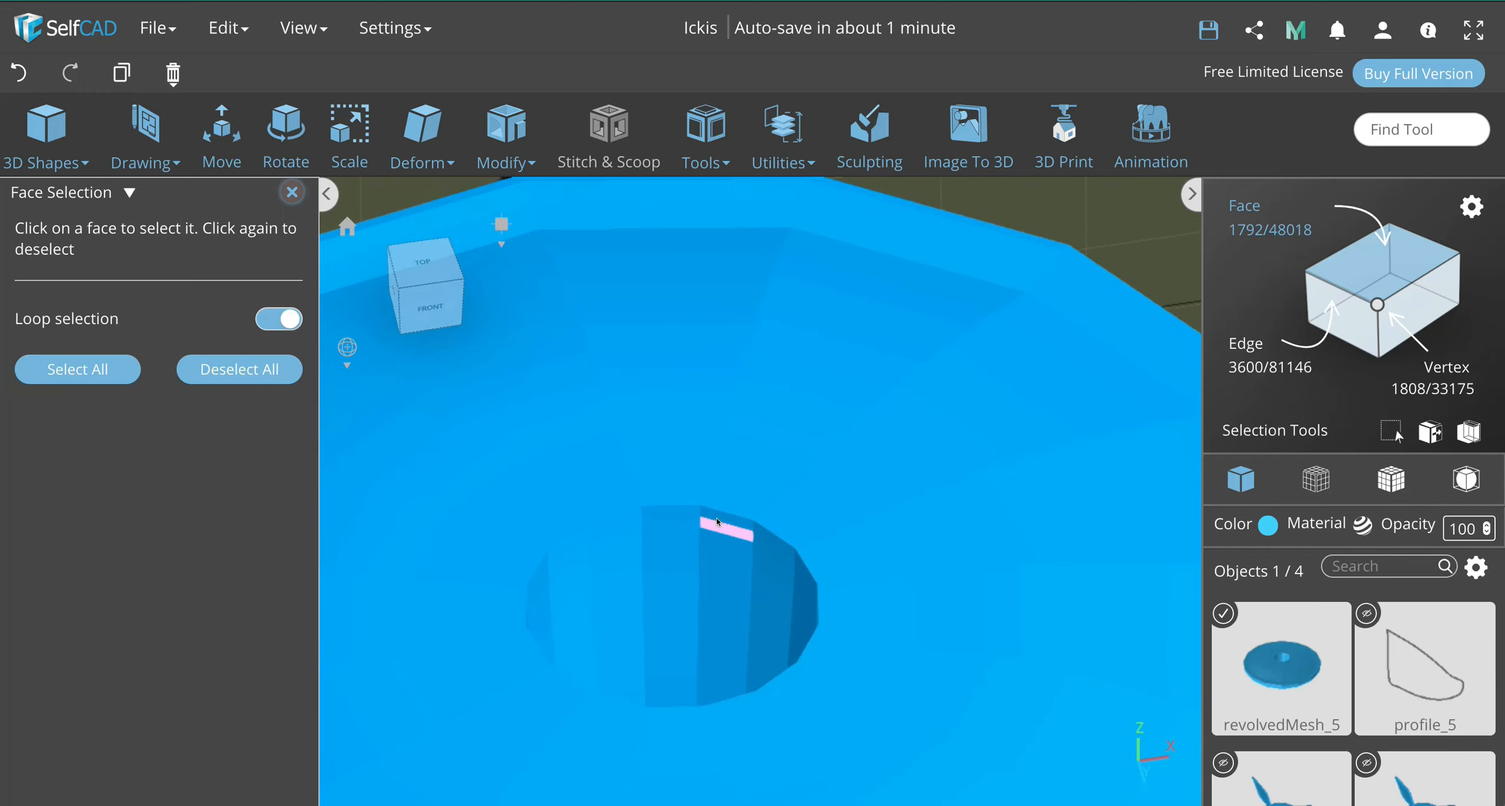
{"action": "left_click", "coordinate": [684, 511]}
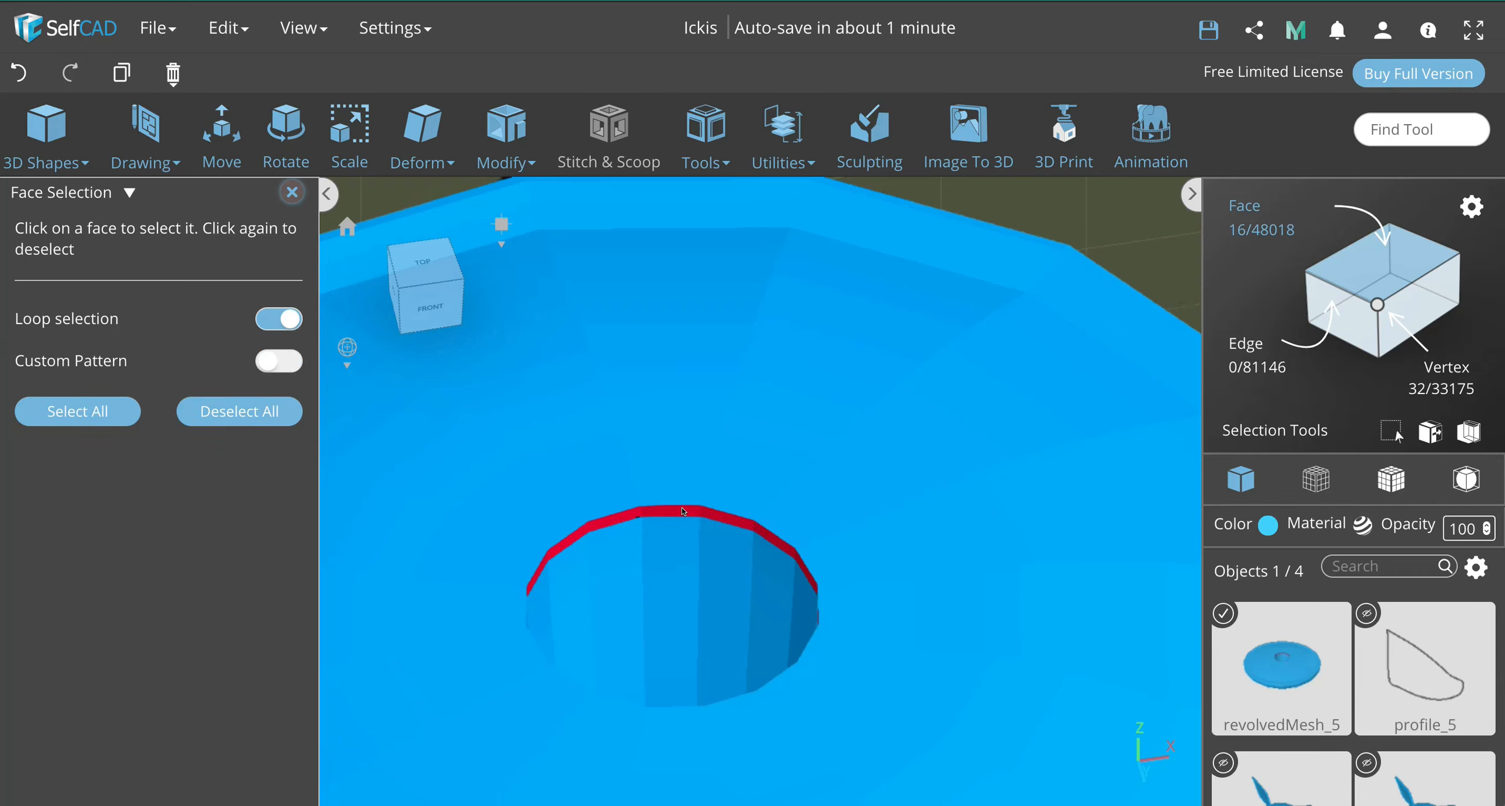
{"action": "key", "text": "Delete"}
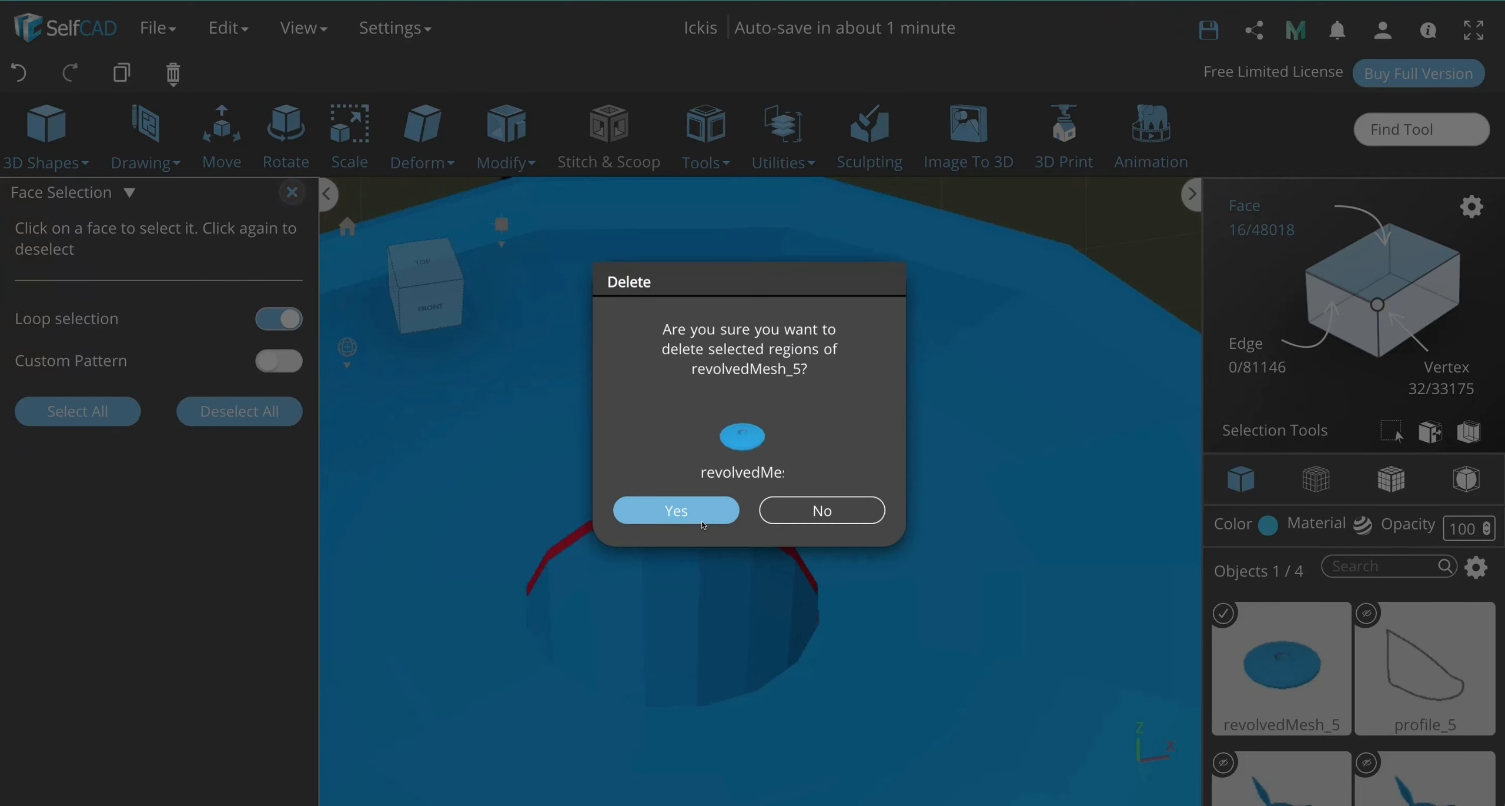
{"action": "left_click", "coordinate": [699, 515]}
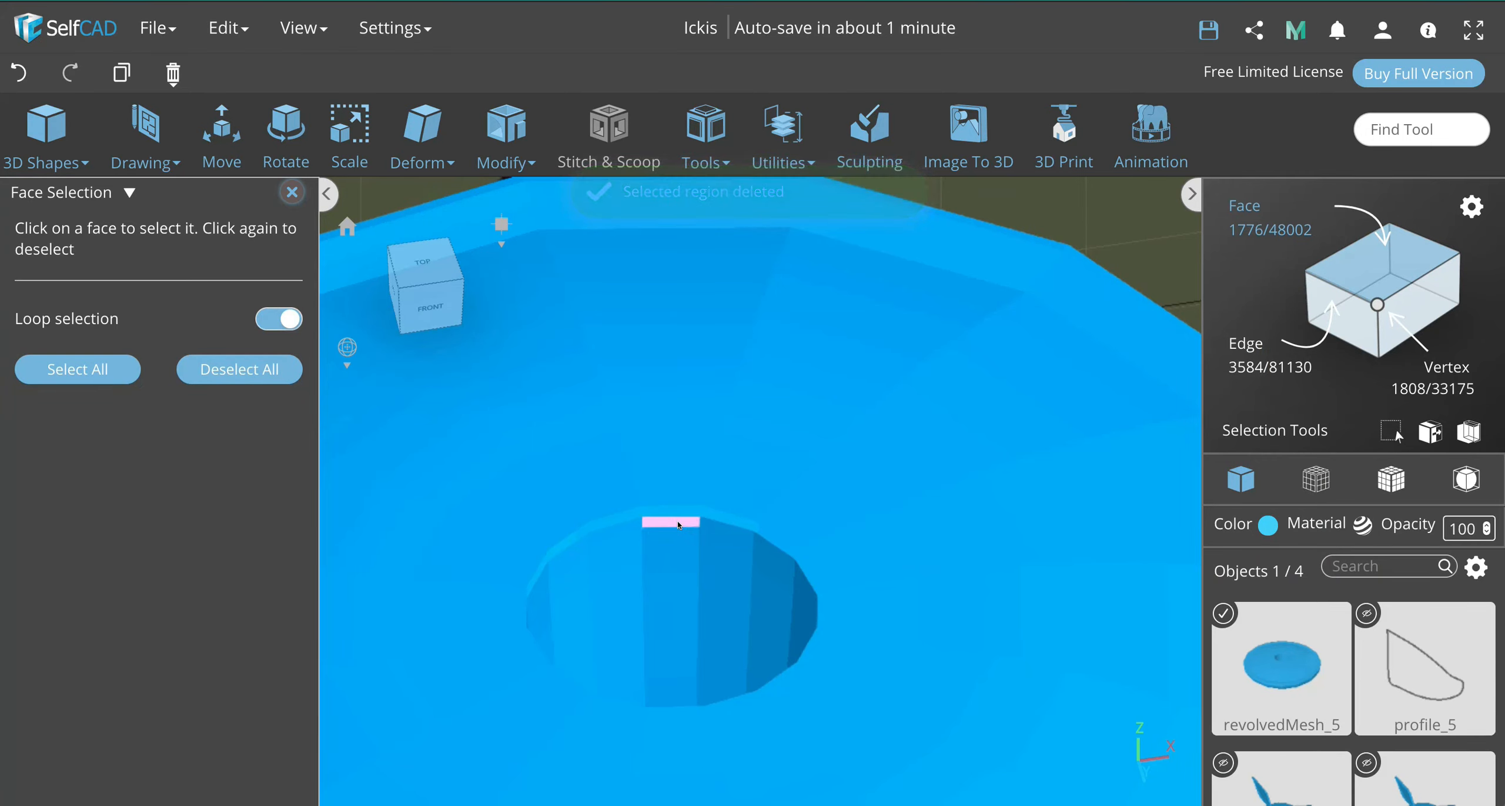
Step: Loop-select six adjacent vertical face strips on the inner wall of the central hole, viewed from the front
{"action": "left_click", "coordinate": [678, 525]}
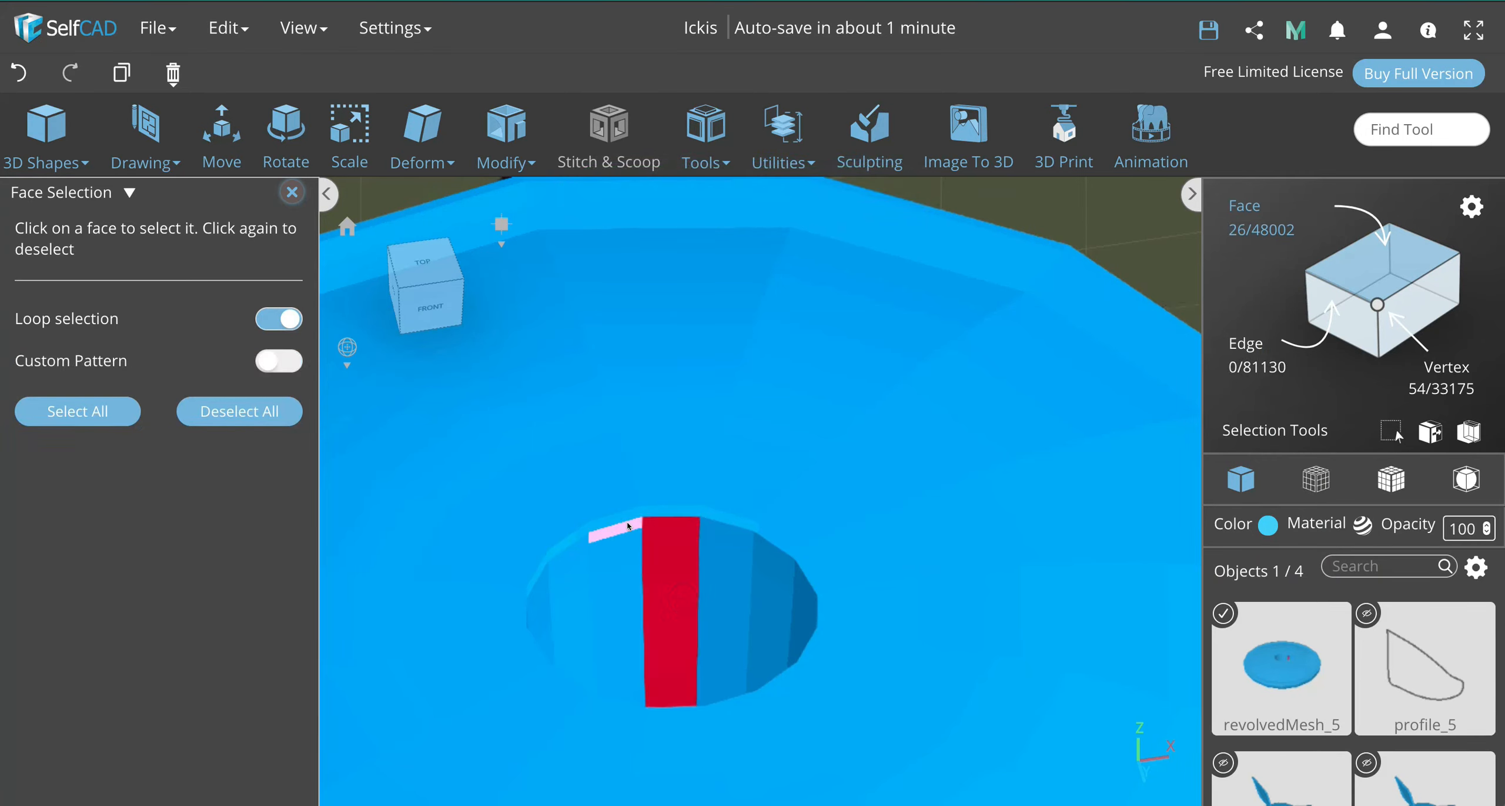
{"action": "left_click", "coordinate": [622, 542]}
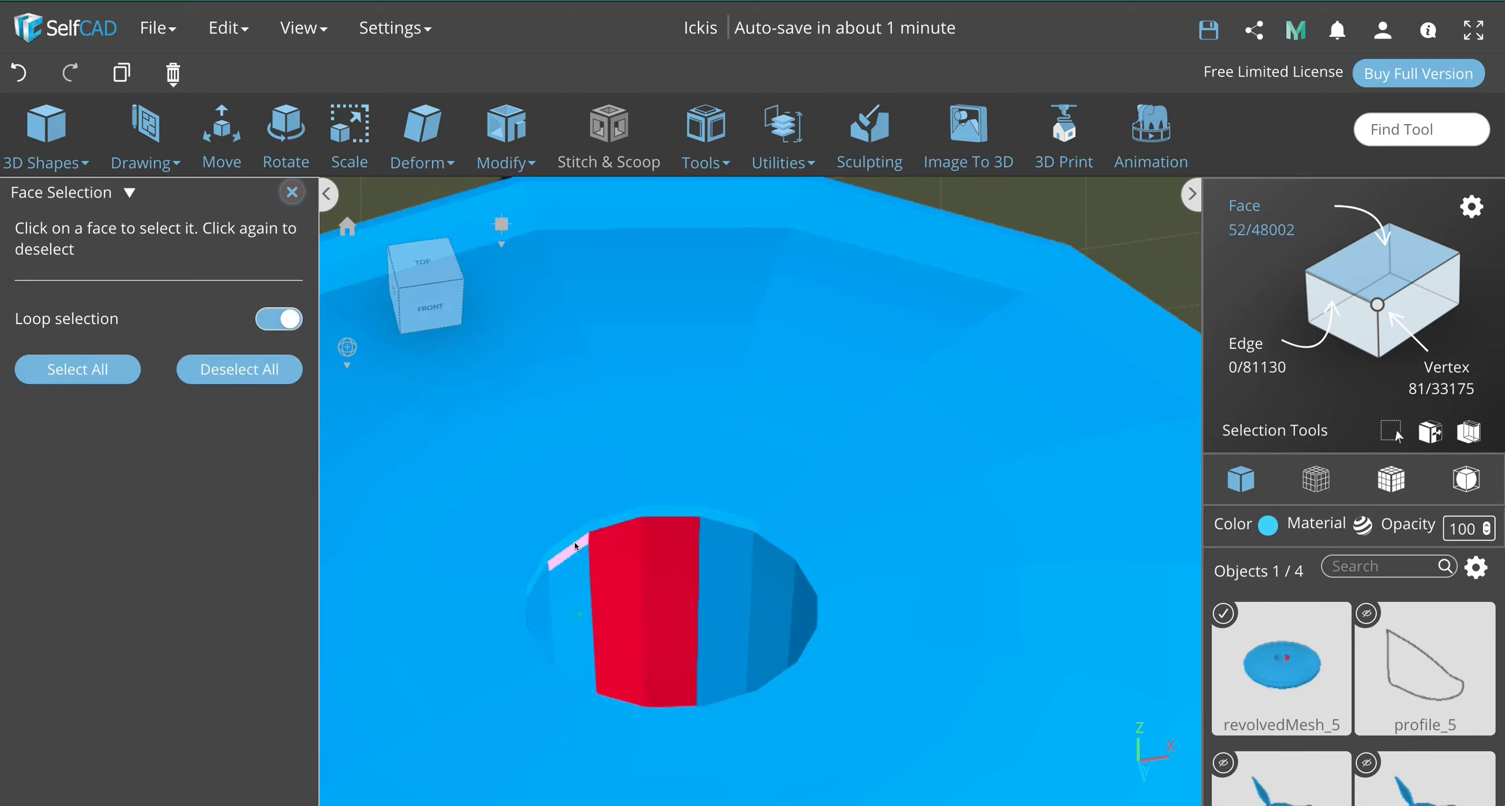
{"action": "left_click", "coordinate": [569, 563]}
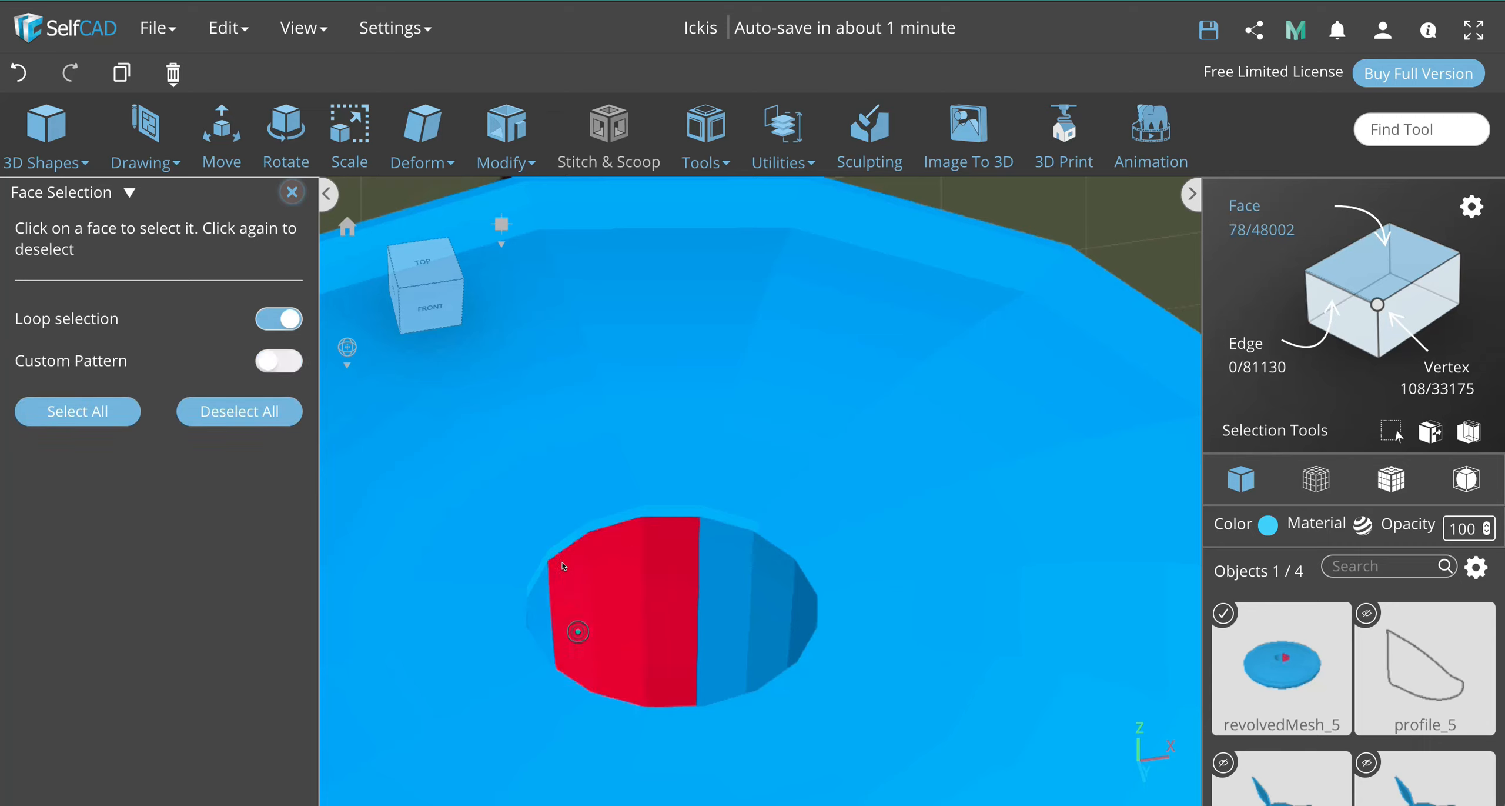
{"action": "left_click", "coordinate": [546, 656]}
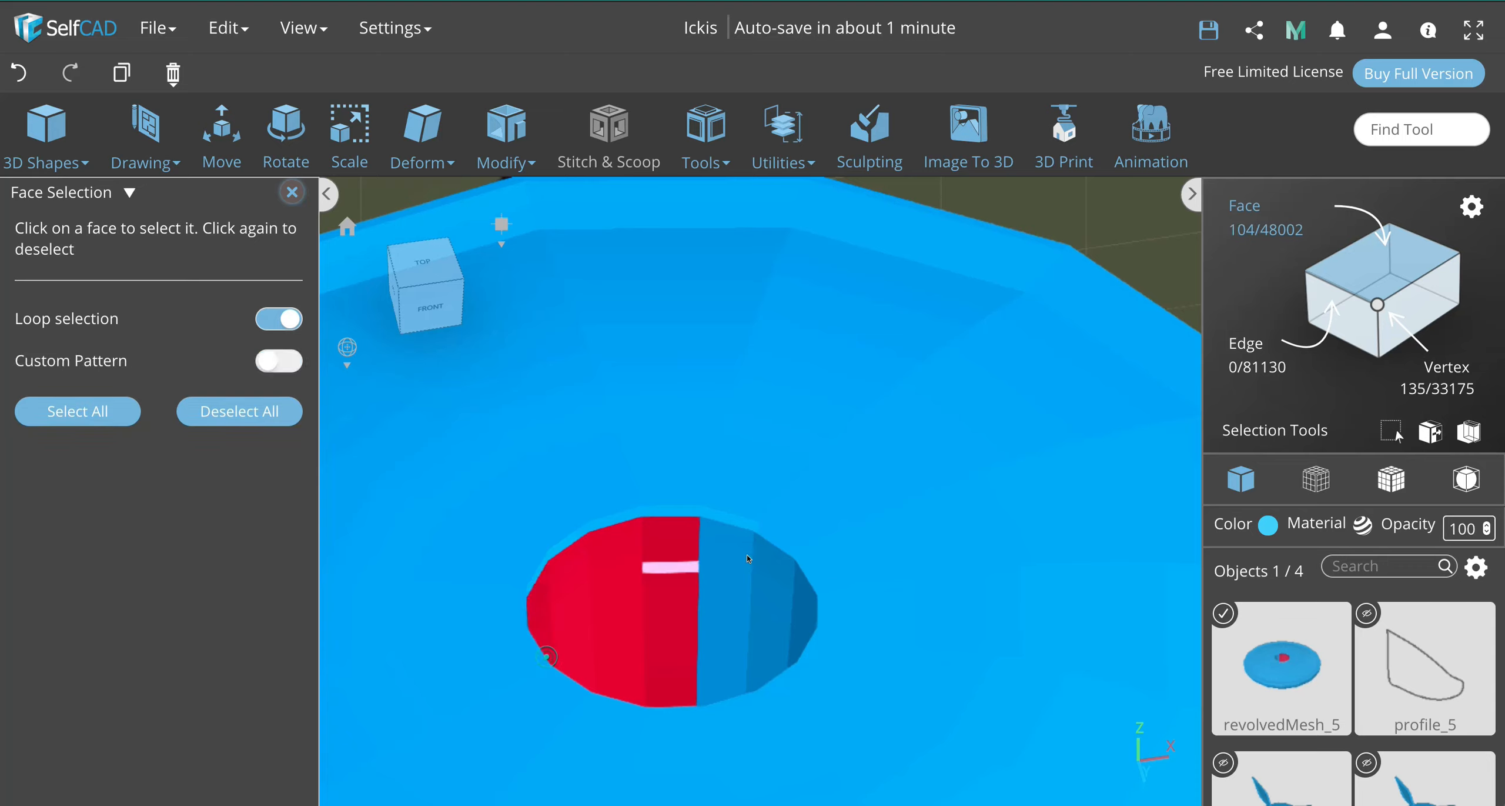
{"action": "left_click", "coordinate": [741, 534]}
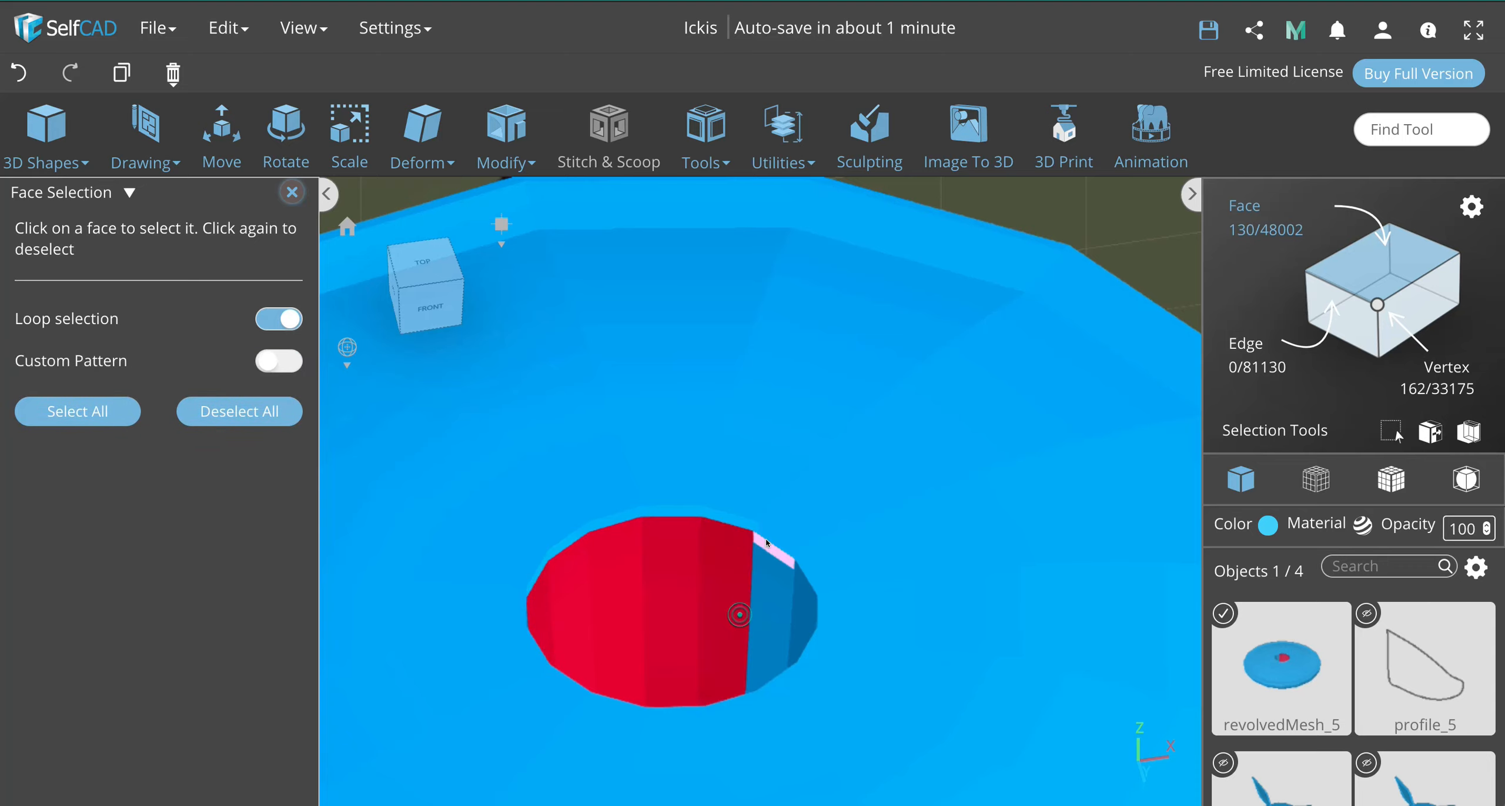
{"action": "left_click", "coordinate": [769, 564]}
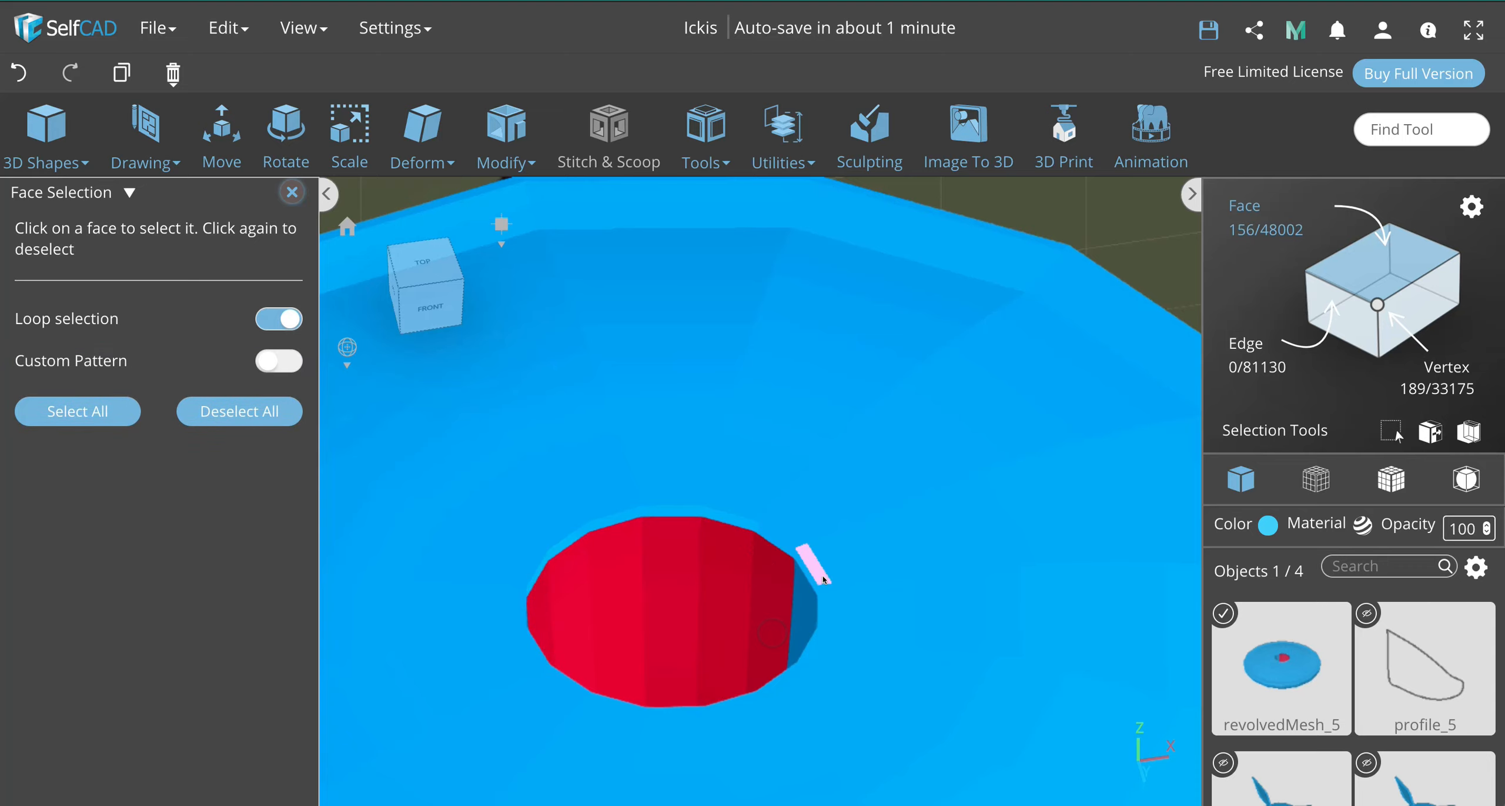
Step: Add four more adjacent vertical strips of the hole's inner wall to the selection, viewed from the mesh's left side
{"action": "scroll", "coordinate": [828, 588], "scroll_direction": "down", "scroll_amount": 5}
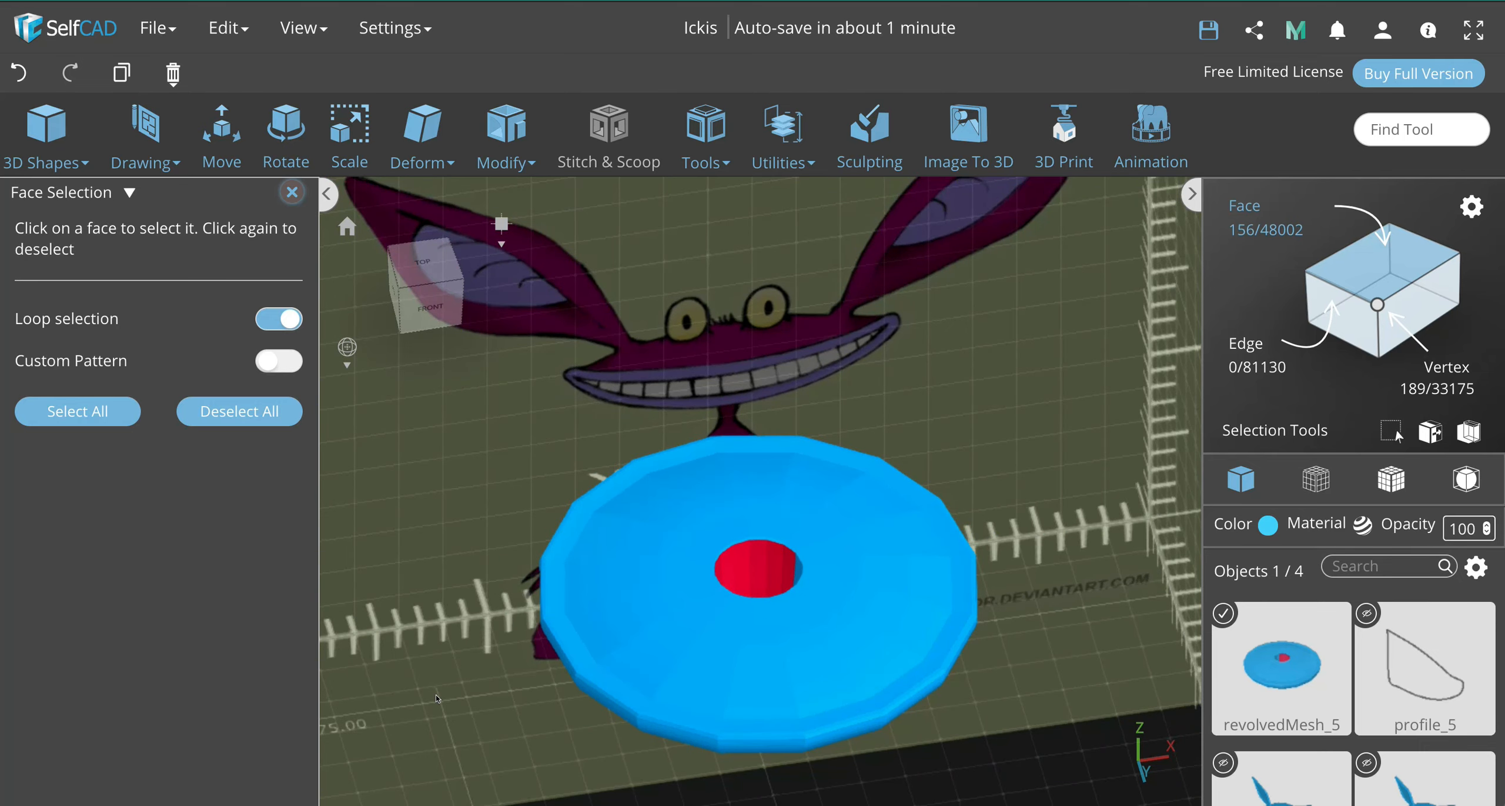
{"action": "left_click_drag", "start_coordinate": [461, 704], "coordinate": [865, 681]}
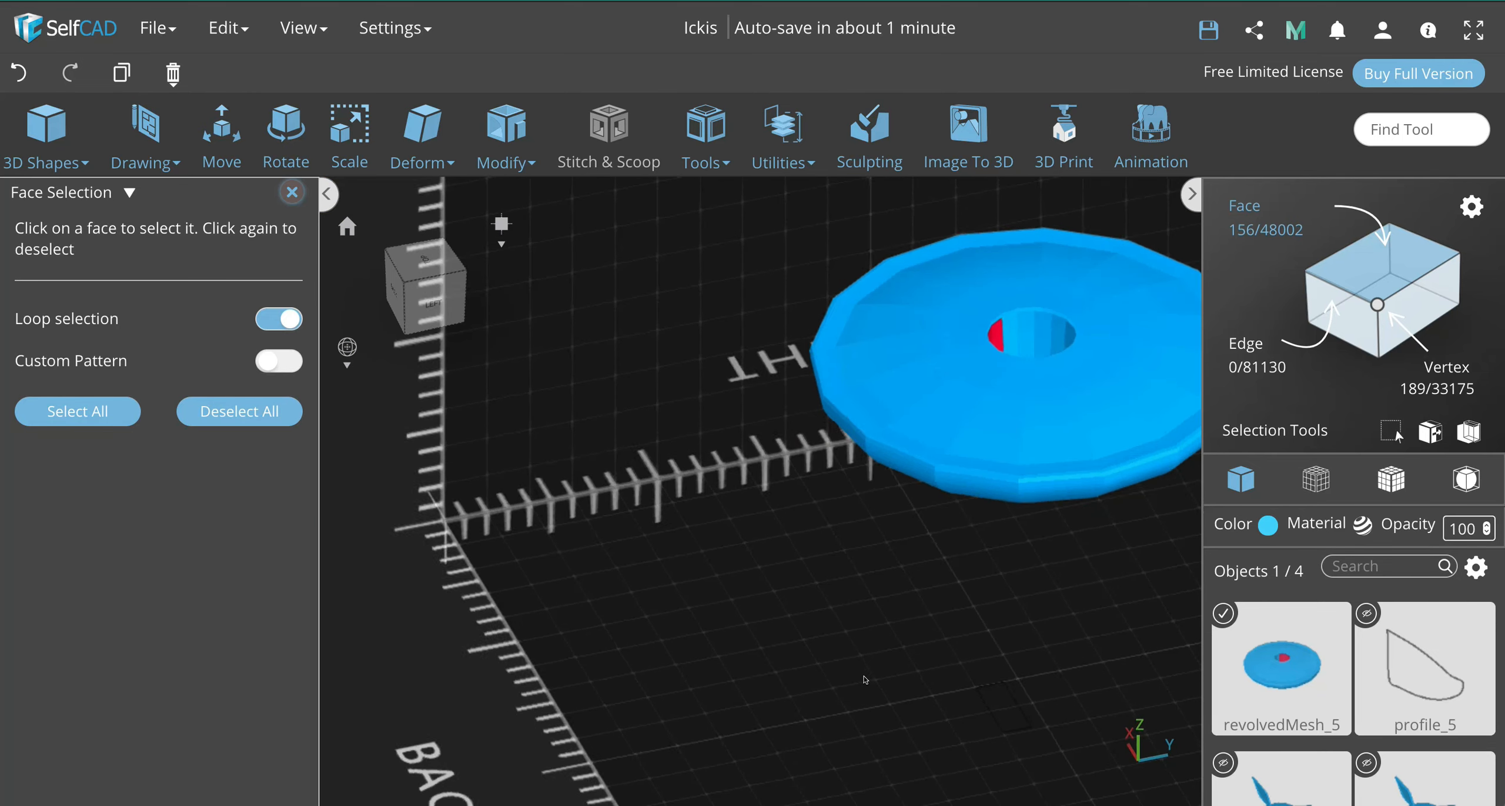
{"action": "scroll", "coordinate": [1068, 287], "scroll_direction": "up", "scroll_amount": 3}
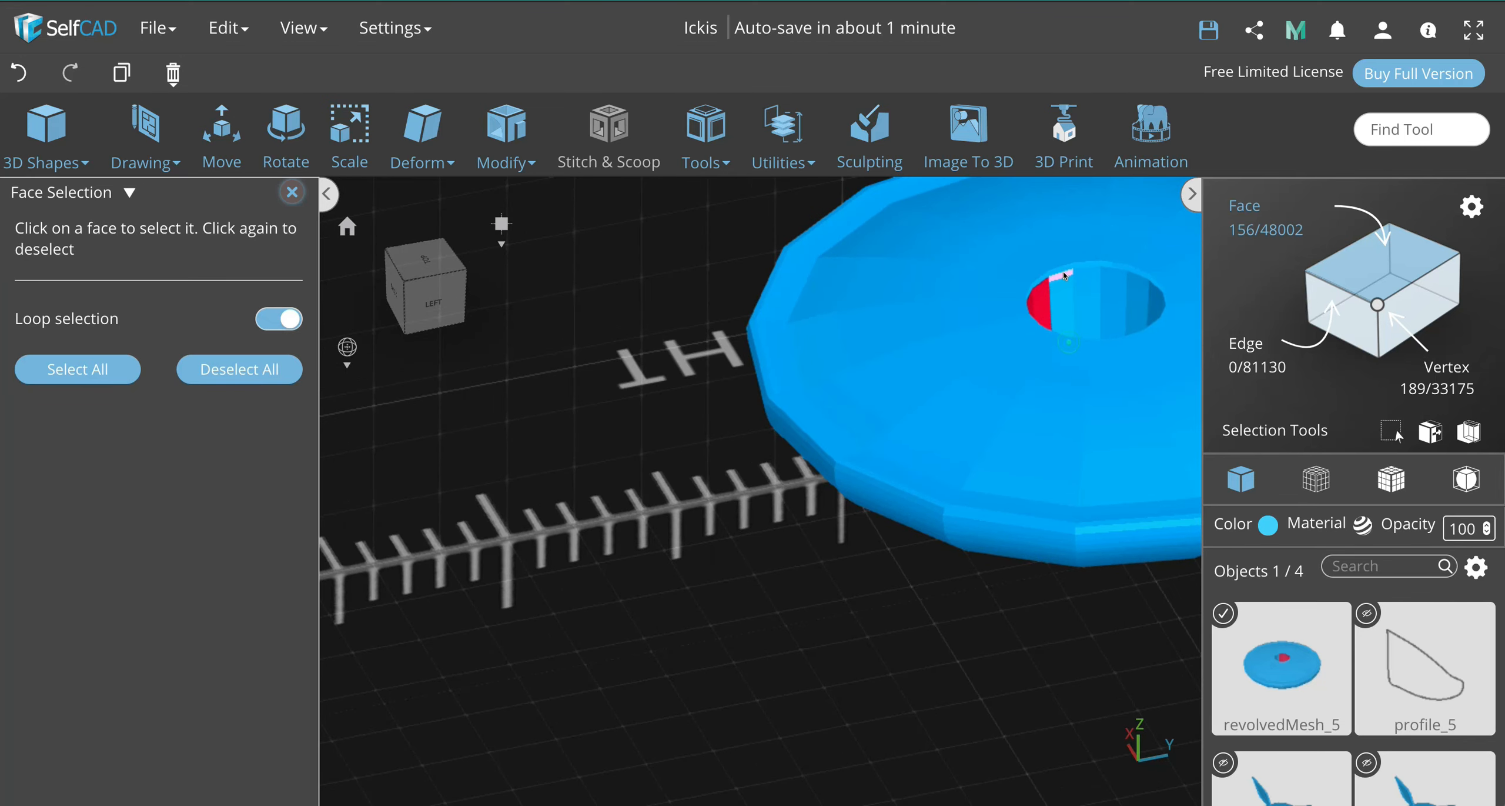
{"action": "left_click", "coordinate": [1066, 281]}
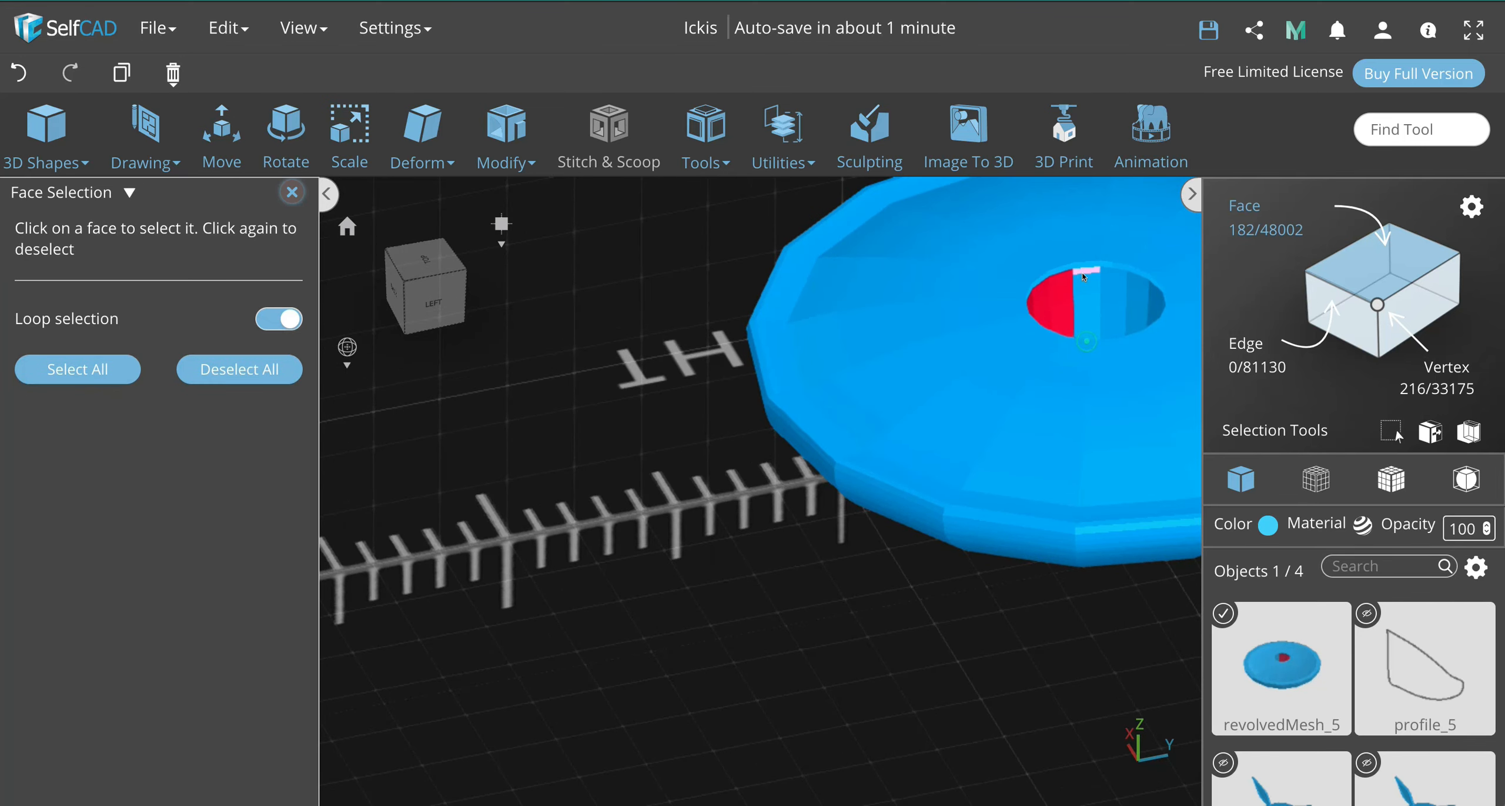
{"action": "left_click", "coordinate": [1085, 279]}
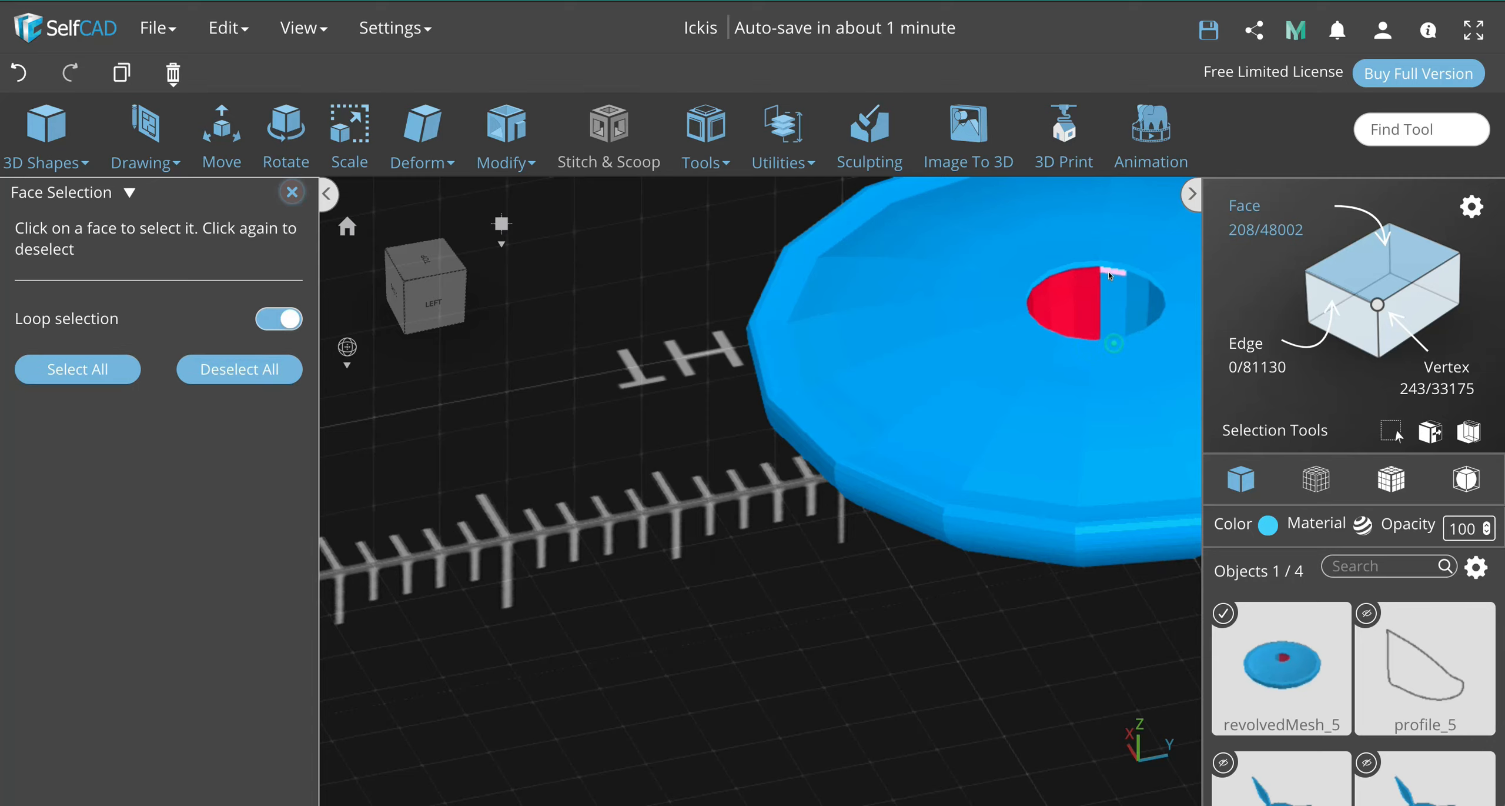
{"action": "left_click", "coordinate": [1111, 277]}
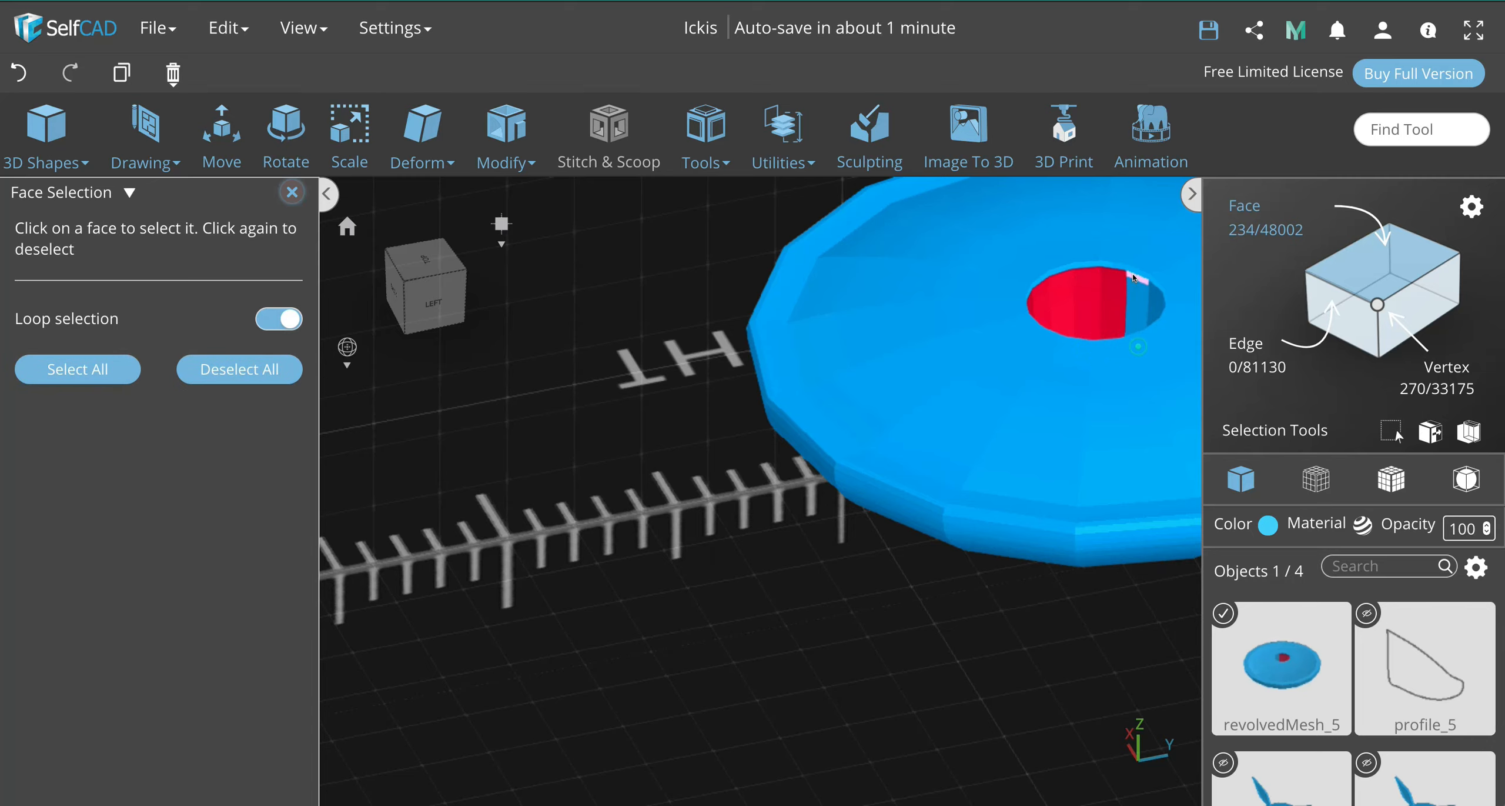
{"action": "left_click", "coordinate": [1132, 293]}
Step: Extend the face selection by another four vertical strips of the hole's inner wall, viewed from the back
{"action": "scroll", "coordinate": [1127, 312], "scroll_direction": "down", "scroll_amount": 5}
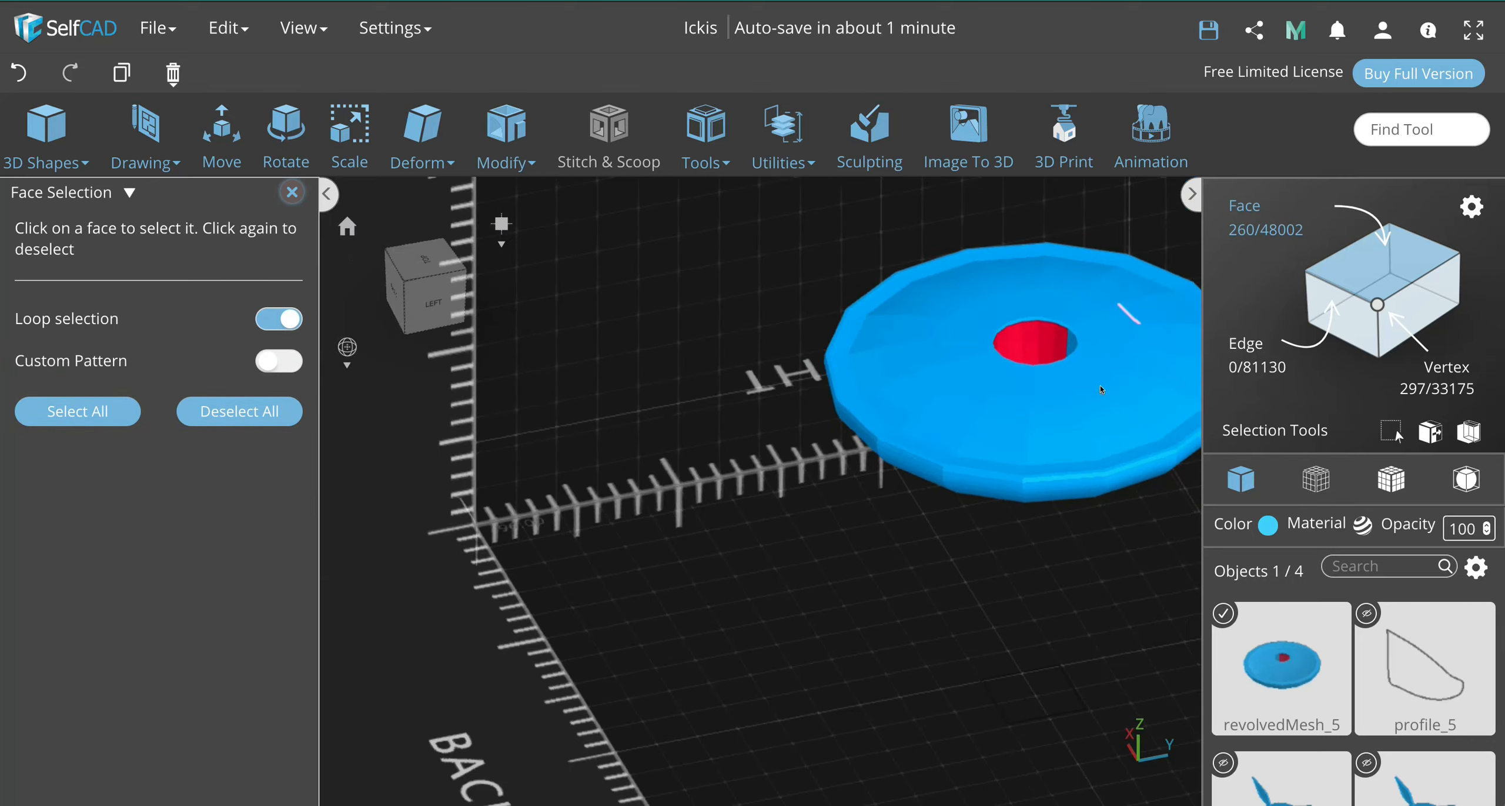
{"action": "right_click_drag", "start_coordinate": [910, 562], "coordinate": [1210, 564]}
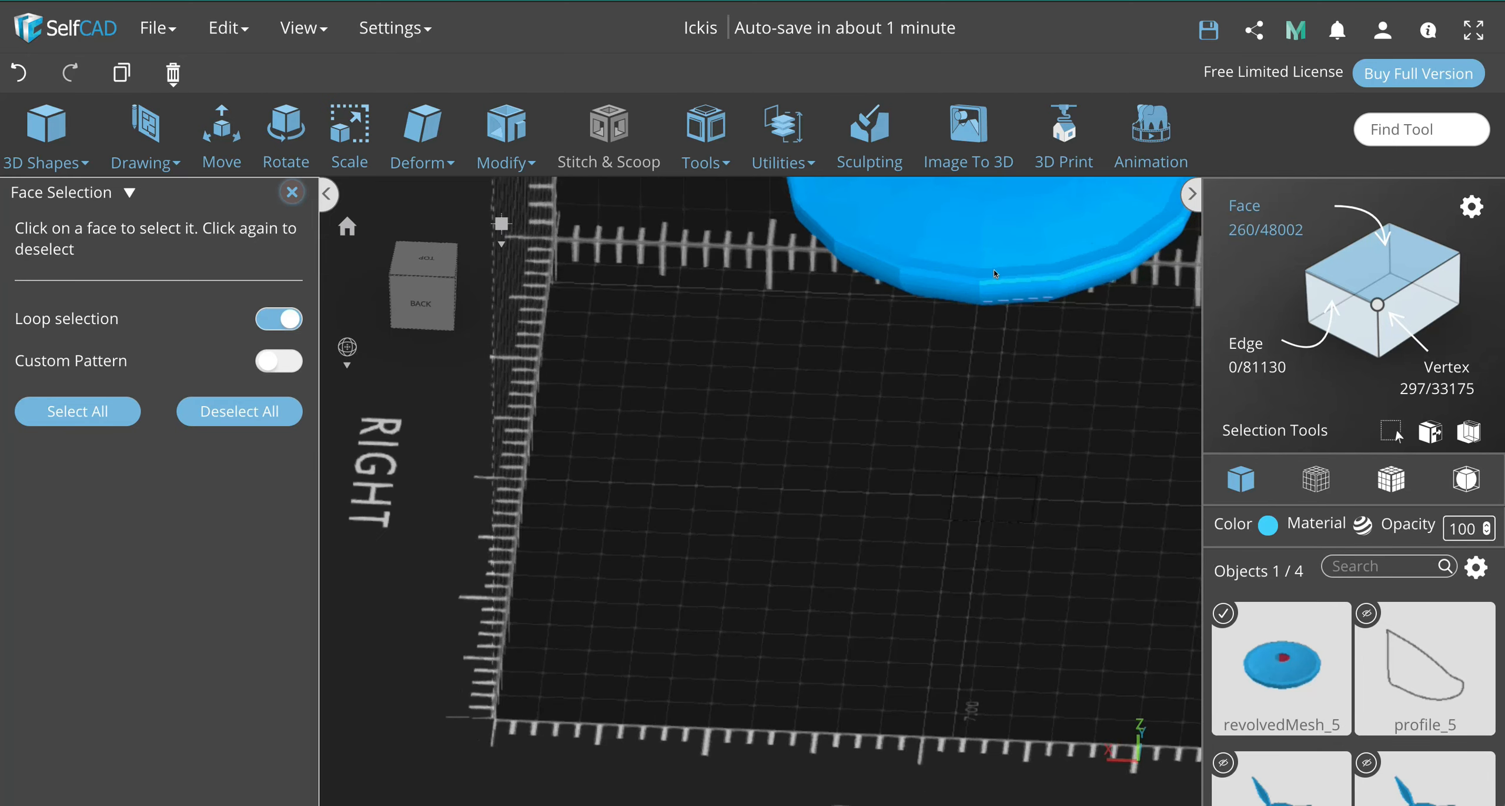
{"action": "middle_click_drag", "start_coordinate": [1032, 712], "coordinate": [958, 474]}
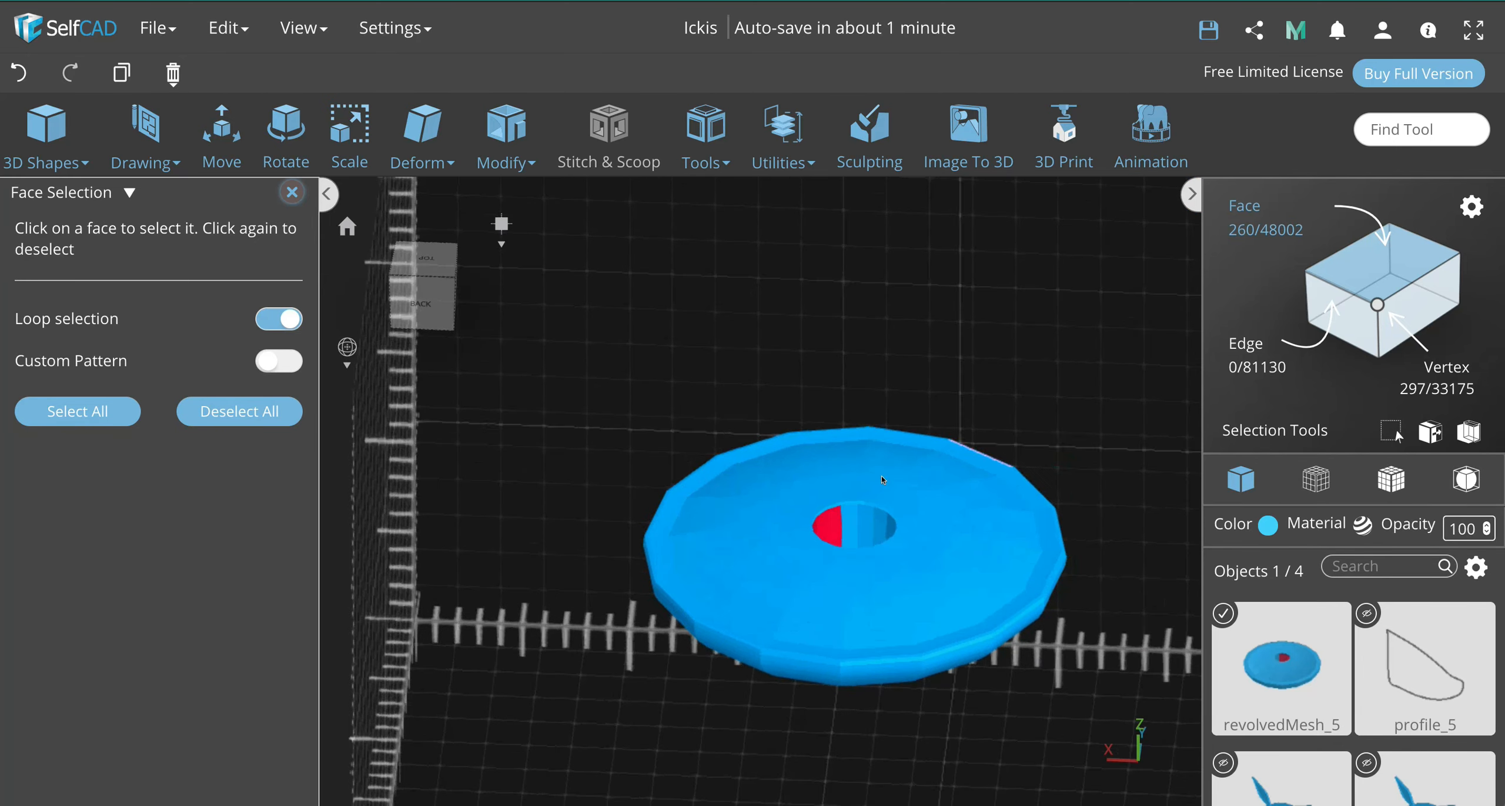
{"action": "scroll", "coordinate": [854, 518], "scroll_direction": "up", "scroll_amount": 5}
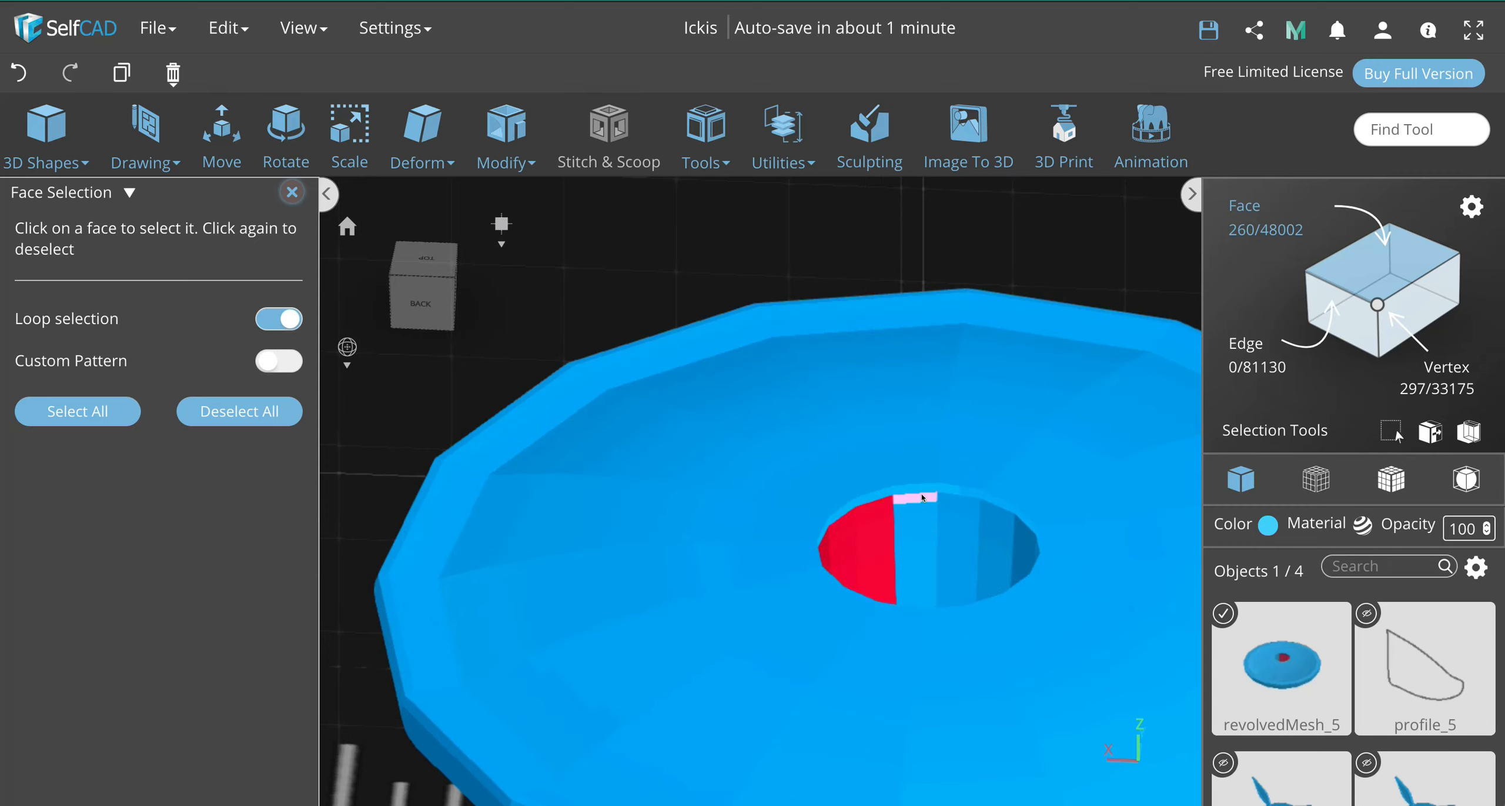
{"action": "left_click", "coordinate": [915, 501]}
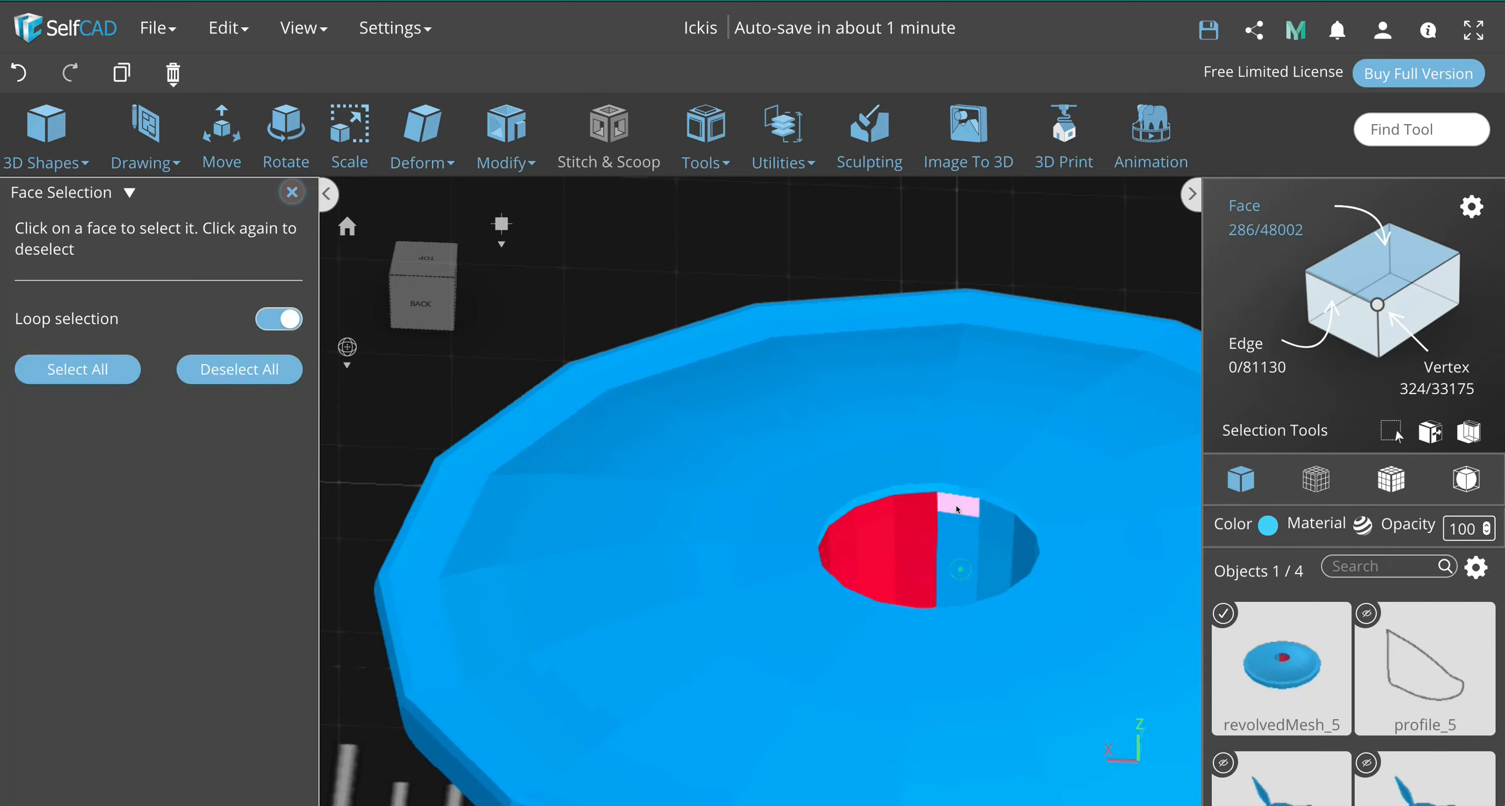
{"action": "left_click", "coordinate": [957, 506]}
{"action": "left_click", "coordinate": [999, 512]}
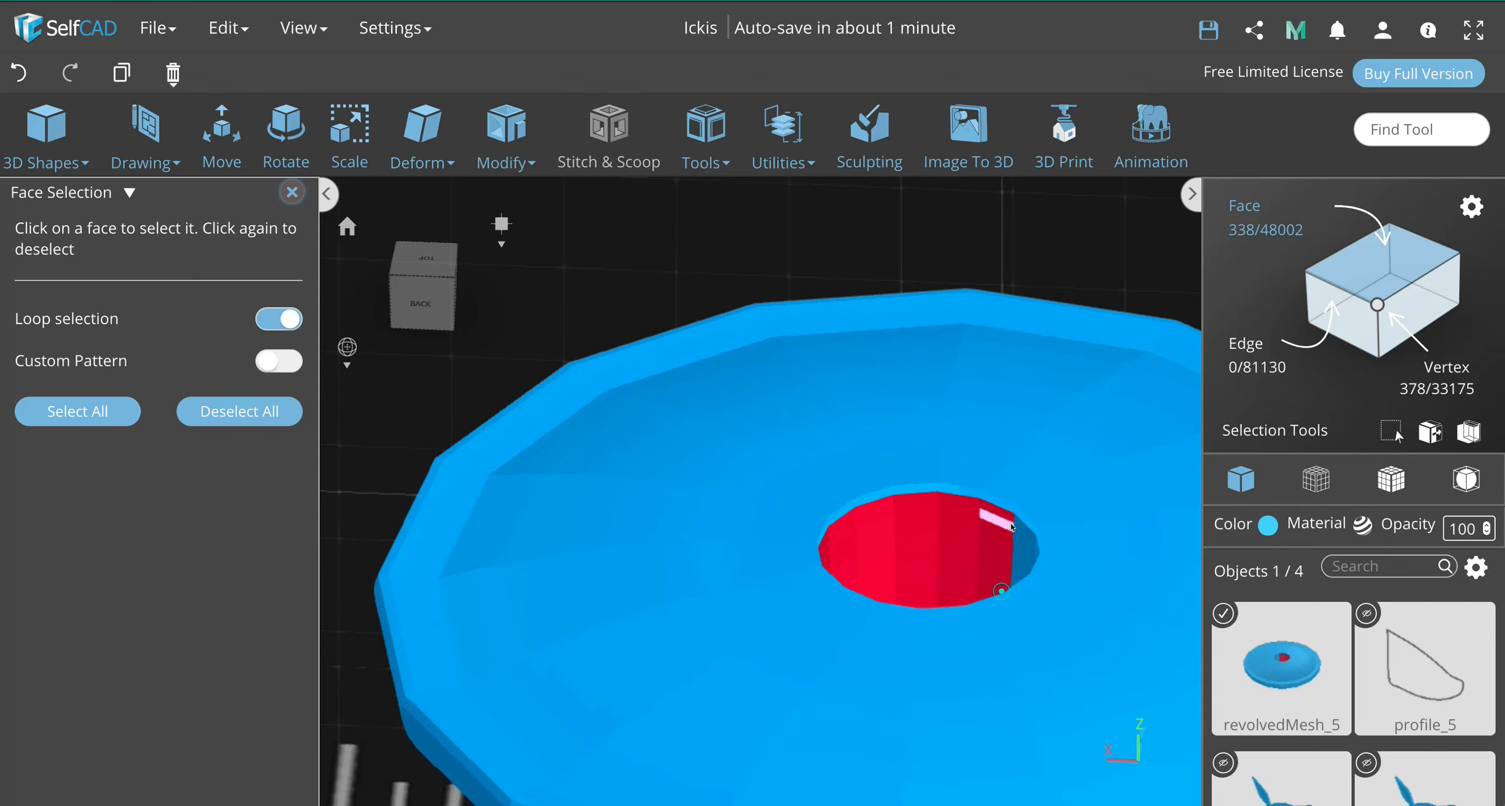
{"action": "left_click", "coordinate": [1024, 536]}
Step: Add the last two unselected vertical strips of the hole's inner wall to the face selection and delete all selected faces
{"action": "scroll", "coordinate": [1023, 536], "scroll_direction": "down", "scroll_amount": 5}
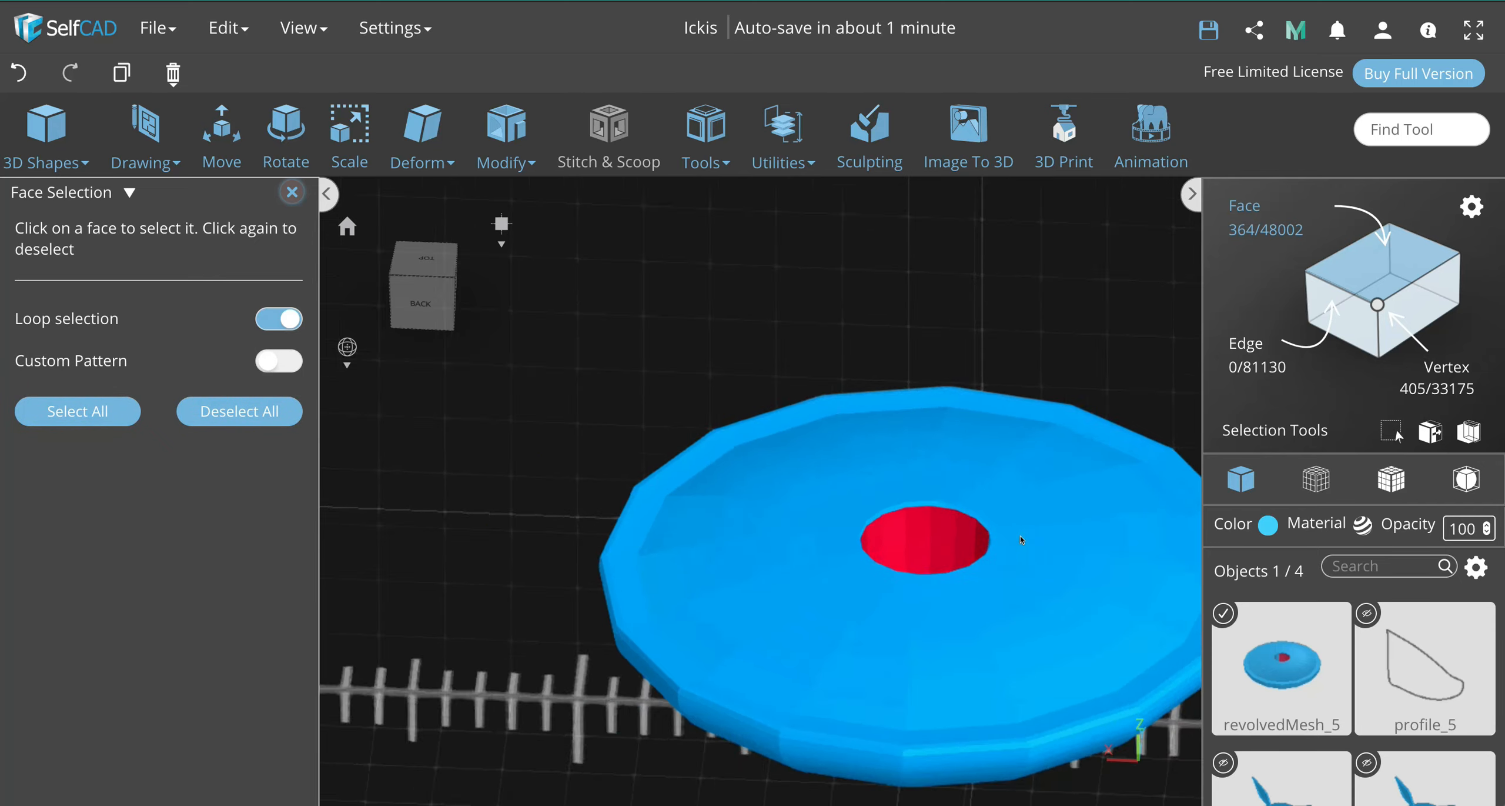
{"action": "right_click_drag", "start_coordinate": [992, 744], "coordinate": [1111, 359]}
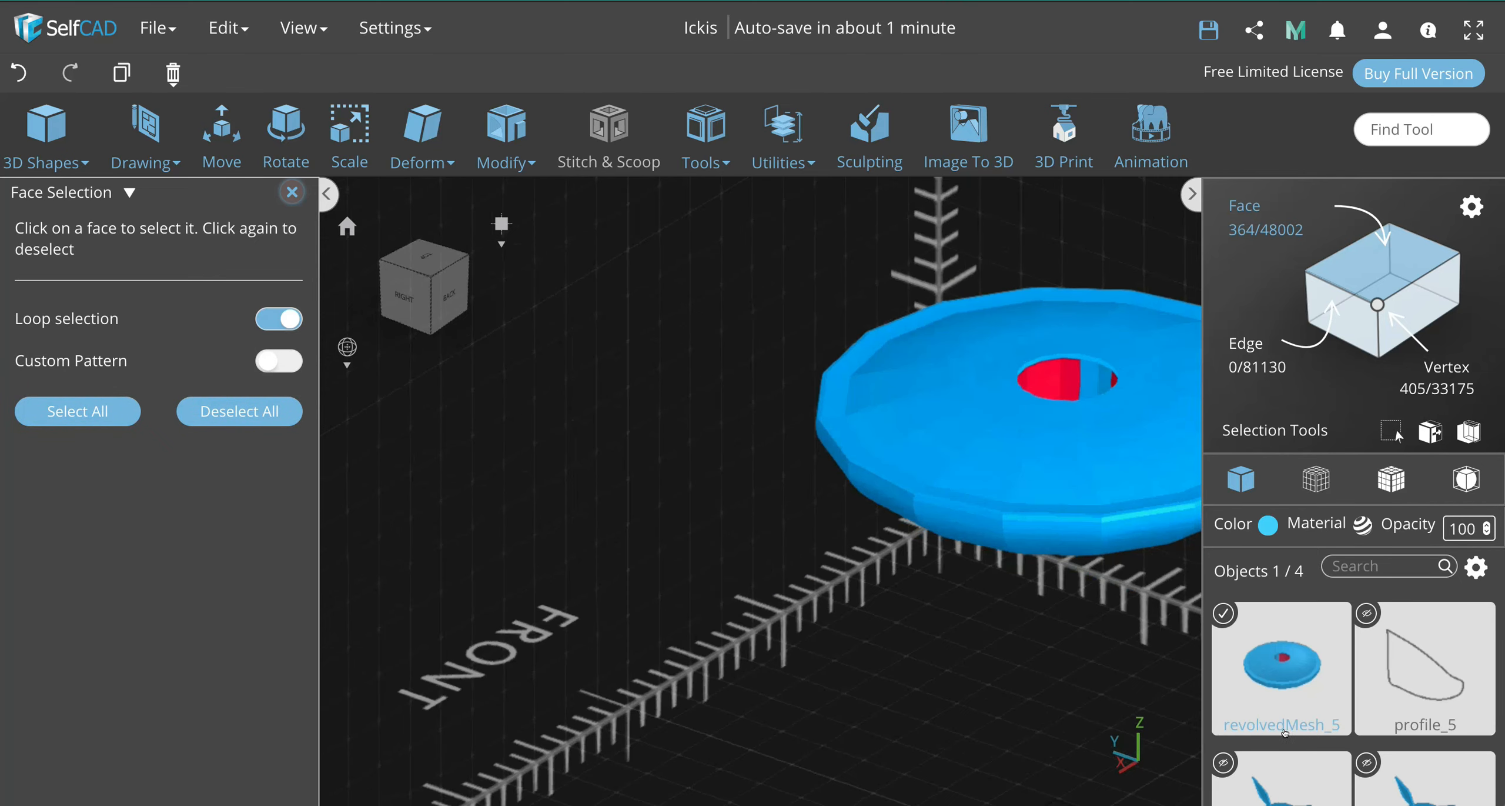
{"action": "scroll", "coordinate": [1111, 358], "scroll_direction": "up", "scroll_amount": 5}
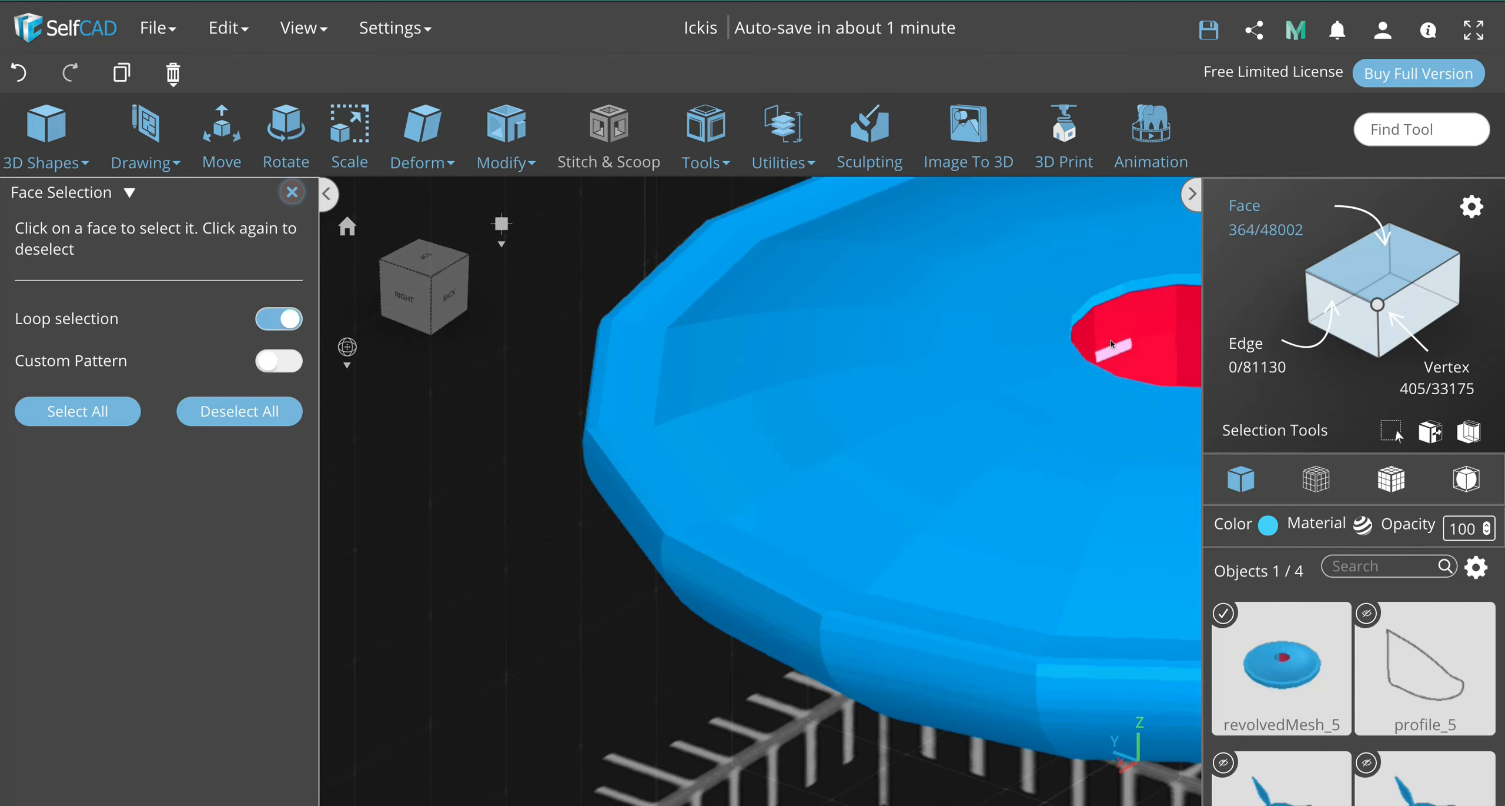
{"action": "scroll", "coordinate": [1111, 344], "scroll_direction": "down", "scroll_amount": 5}
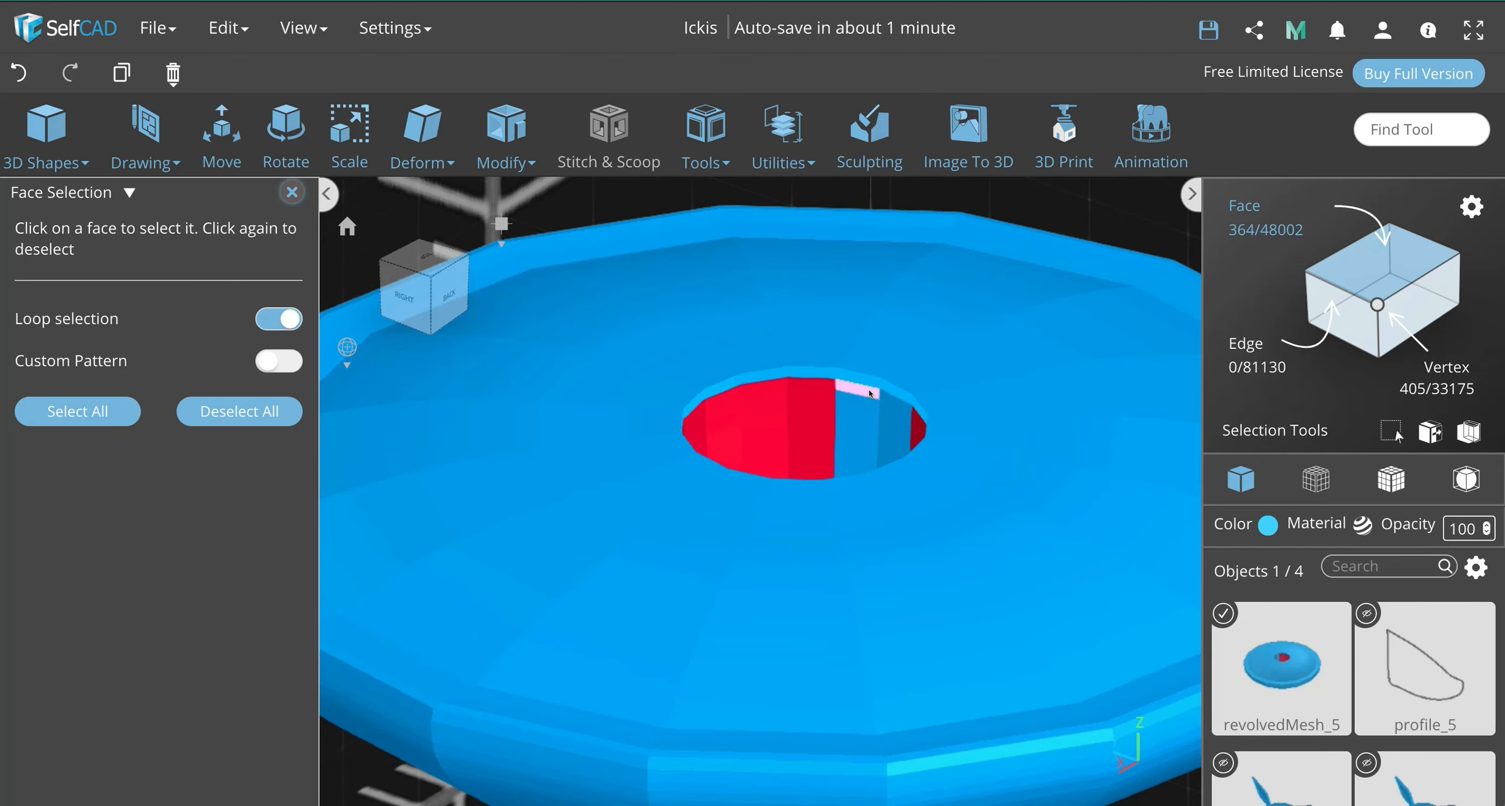
{"action": "left_click", "coordinate": [871, 395]}
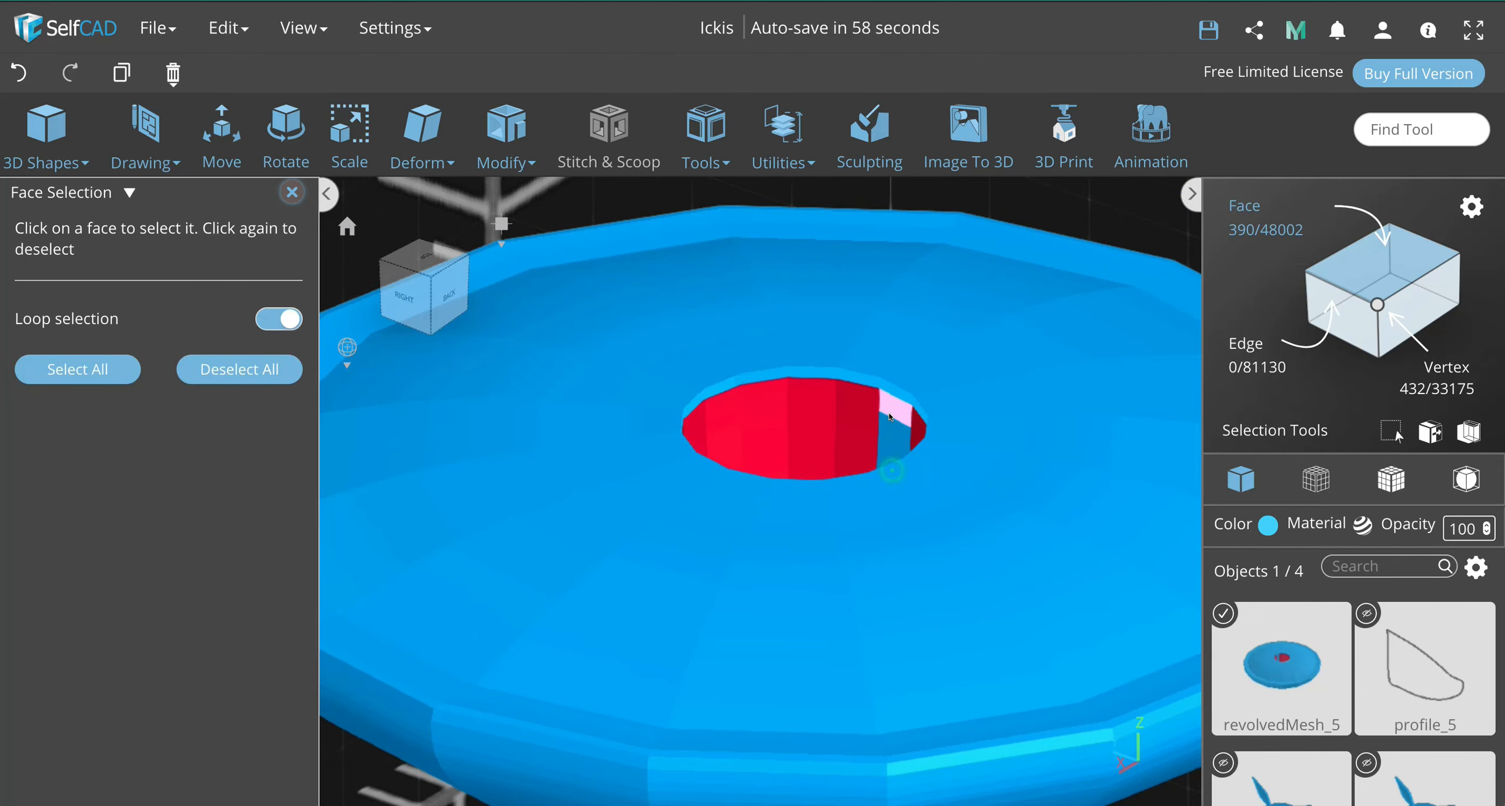
{"action": "left_click", "coordinate": [891, 416]}
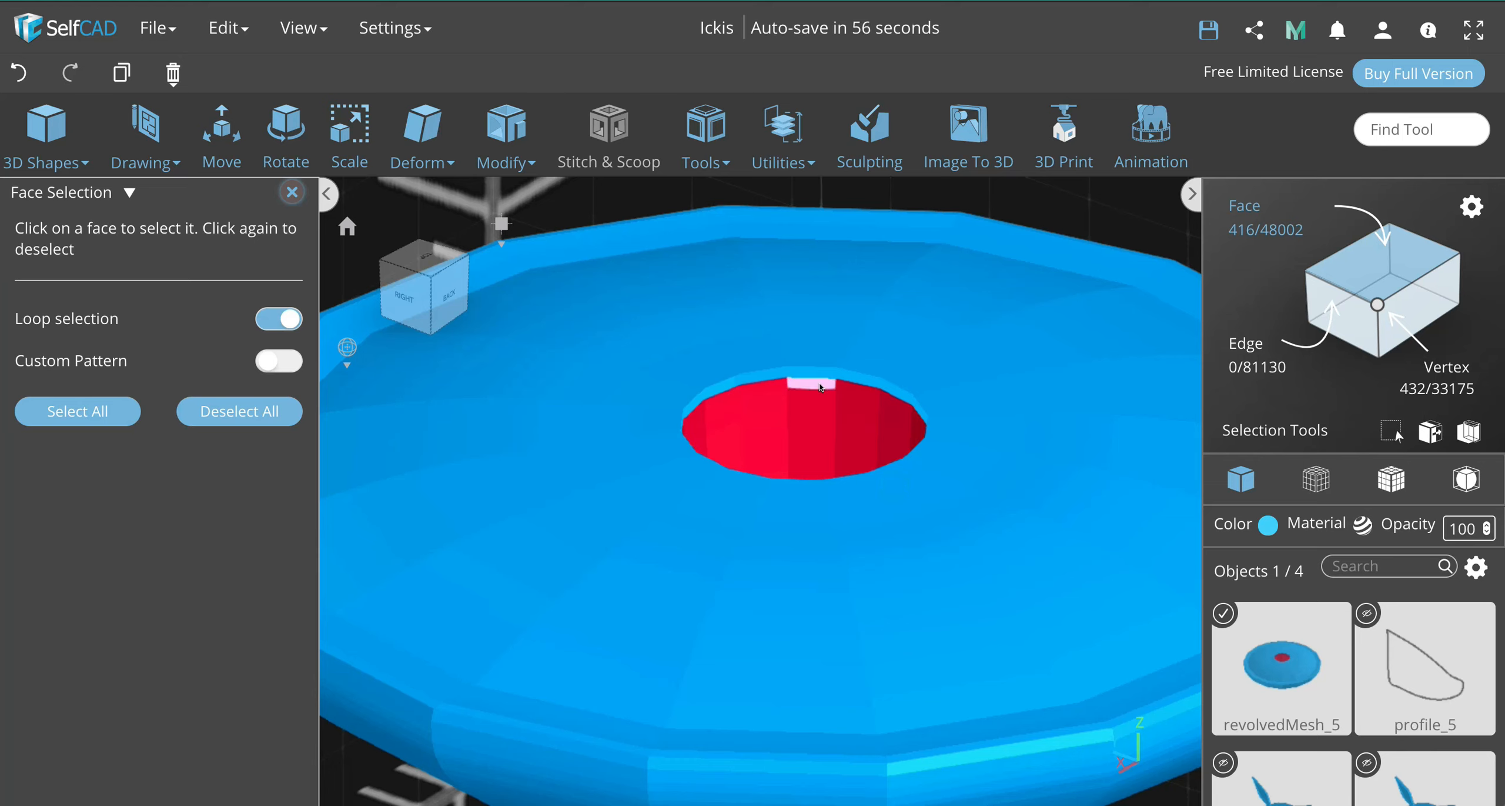
{"action": "key", "text": "Delete"}
{"action": "left_click", "coordinate": [701, 506]}
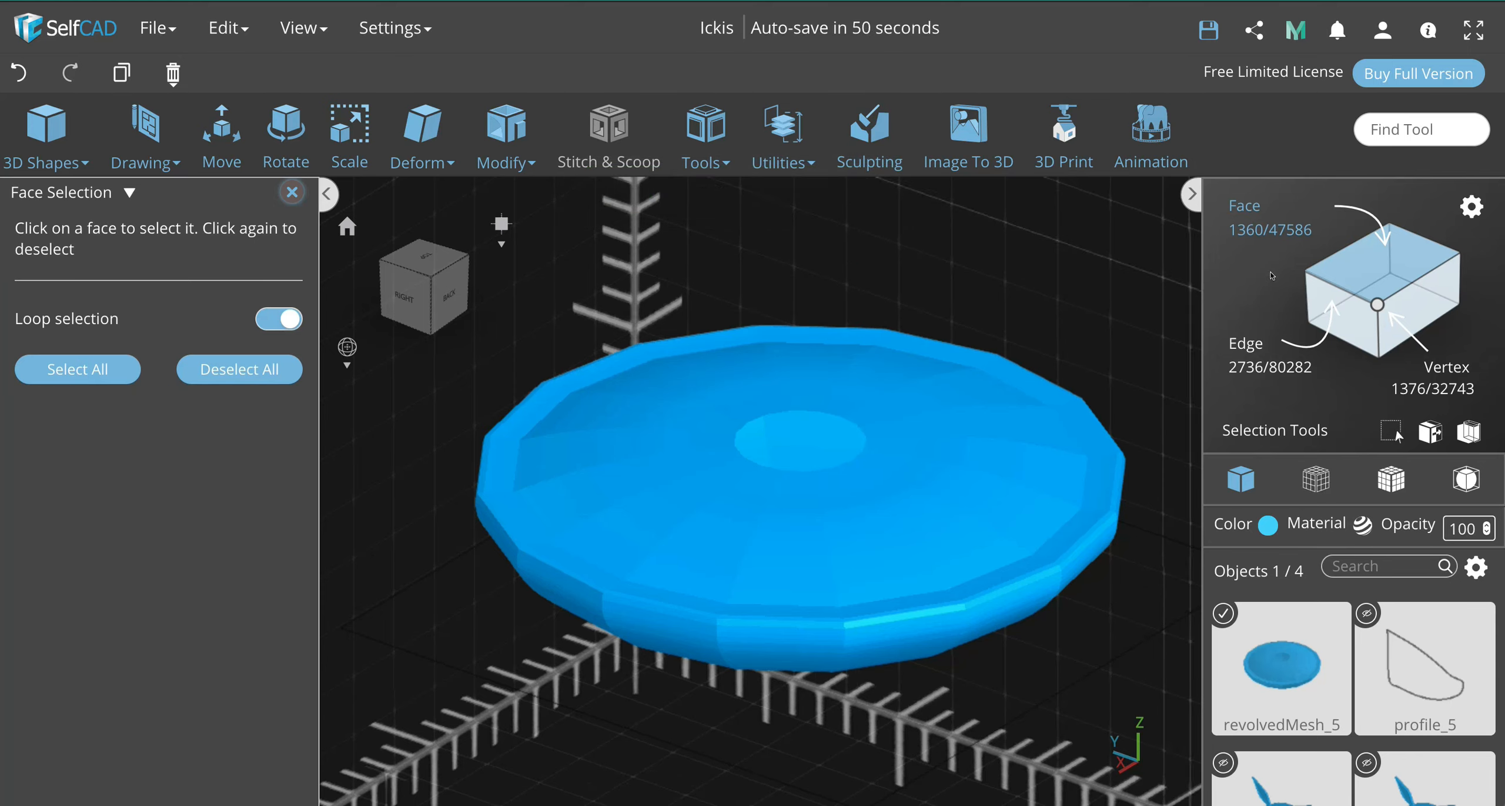
Step: Loop-select the edges around the hole's upper rim and close the opening with Fill Polygons
{"action": "left_click", "coordinate": [1270, 359]}
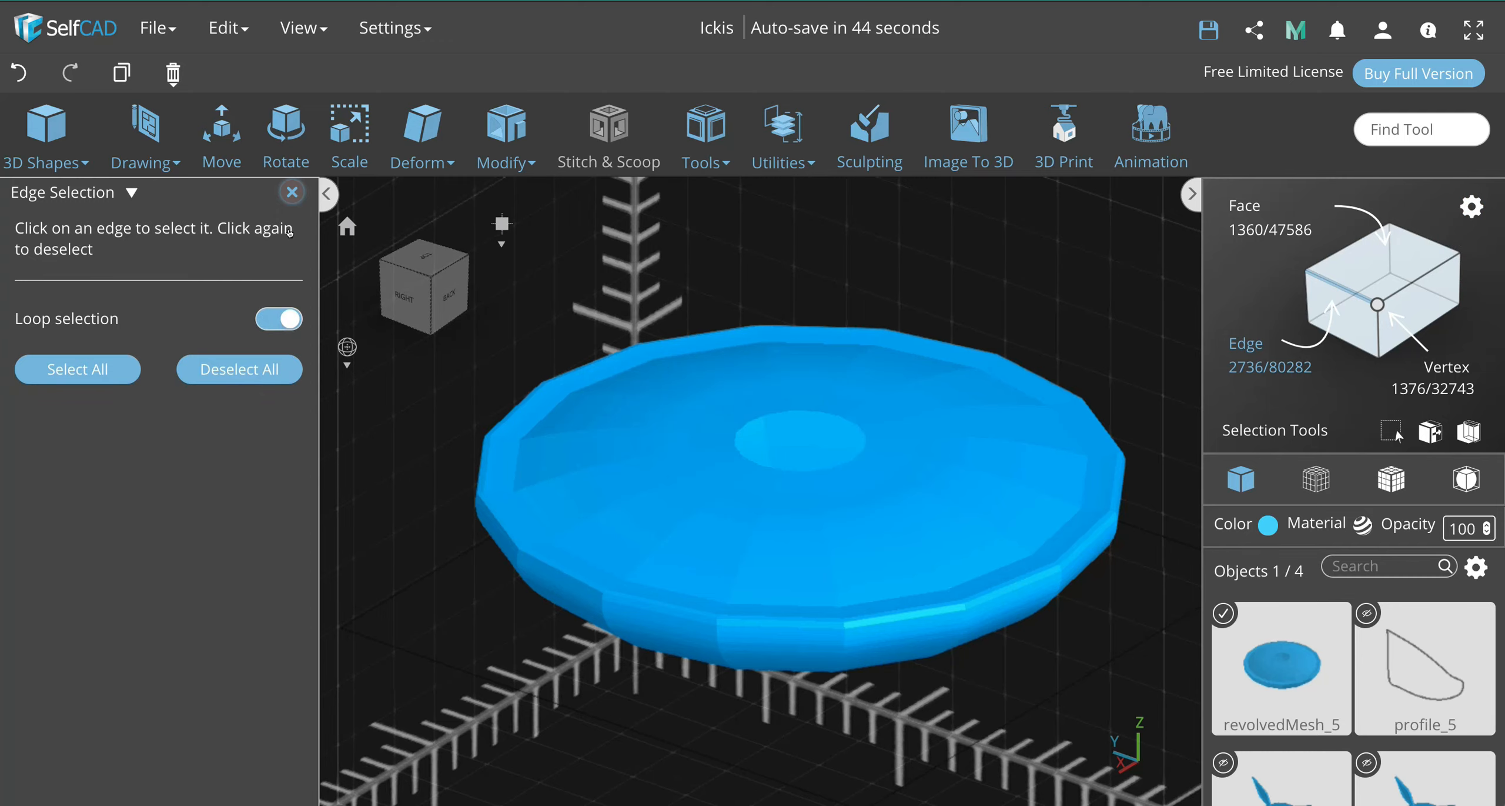
{"action": "scroll", "coordinate": [934, 401], "scroll_direction": "up", "scroll_amount": 5}
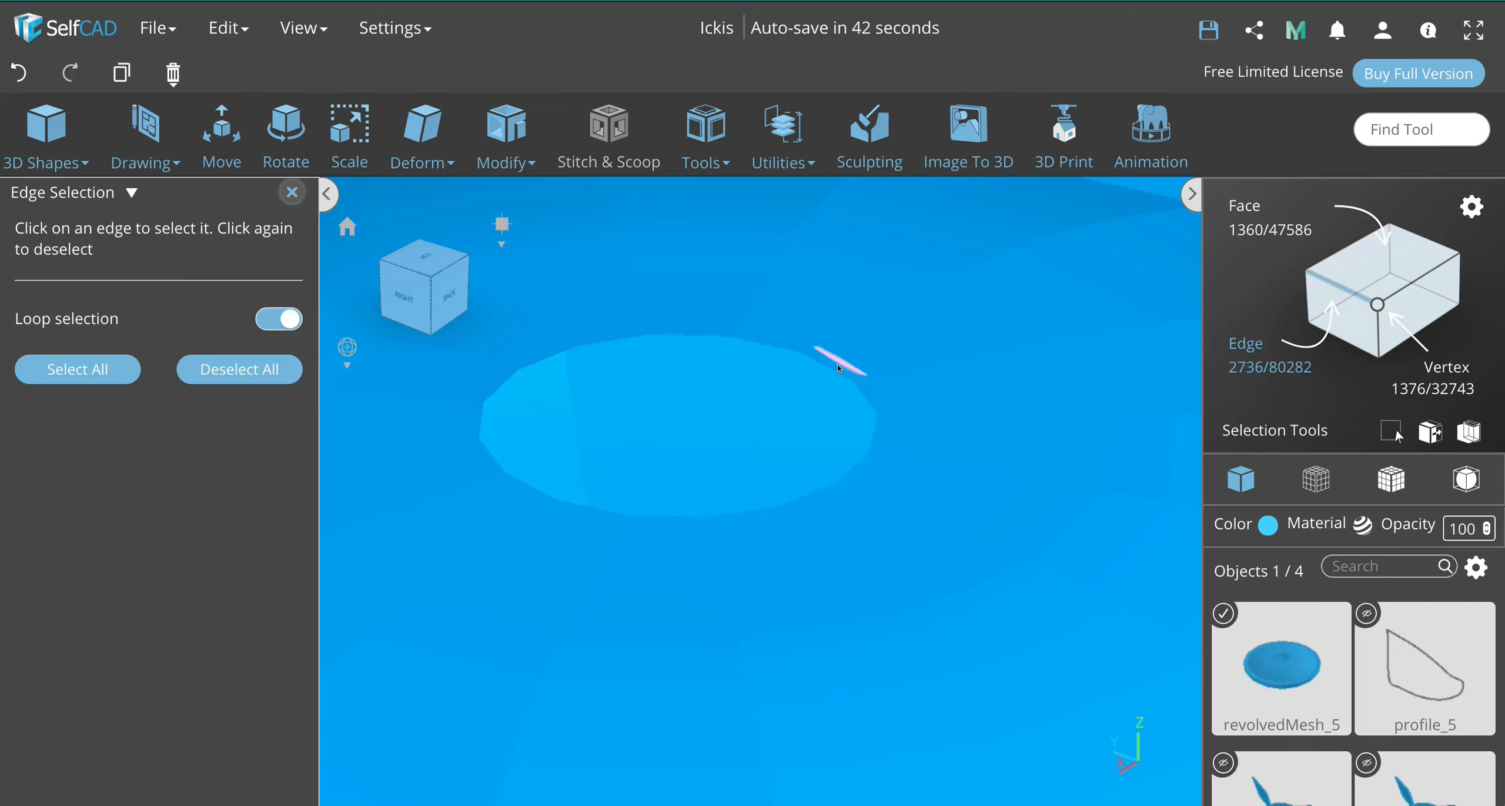
{"action": "left_click", "coordinate": [833, 369]}
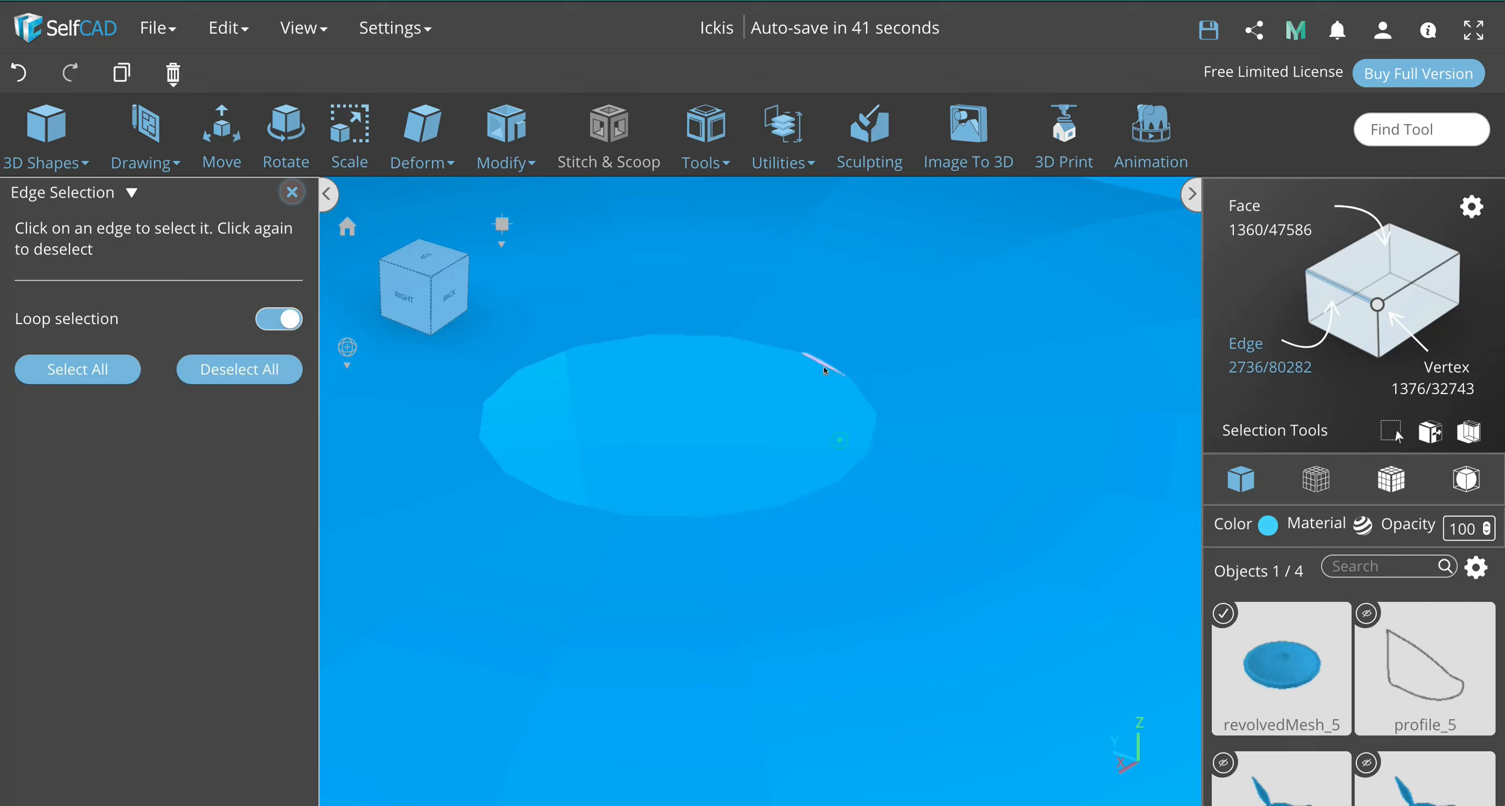
{"action": "left_click", "coordinate": [791, 345]}
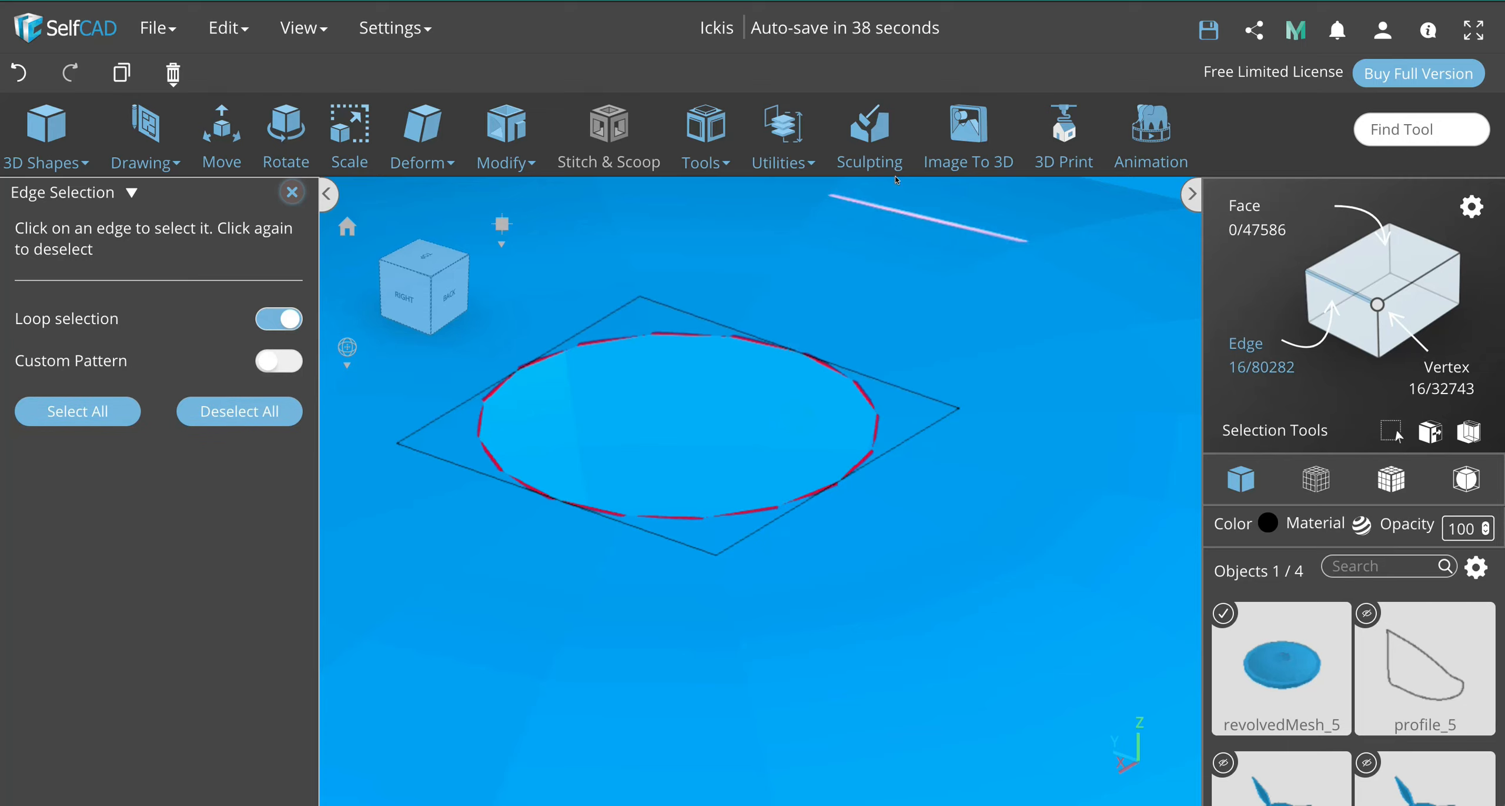
{"action": "left_click", "coordinate": [708, 160]}
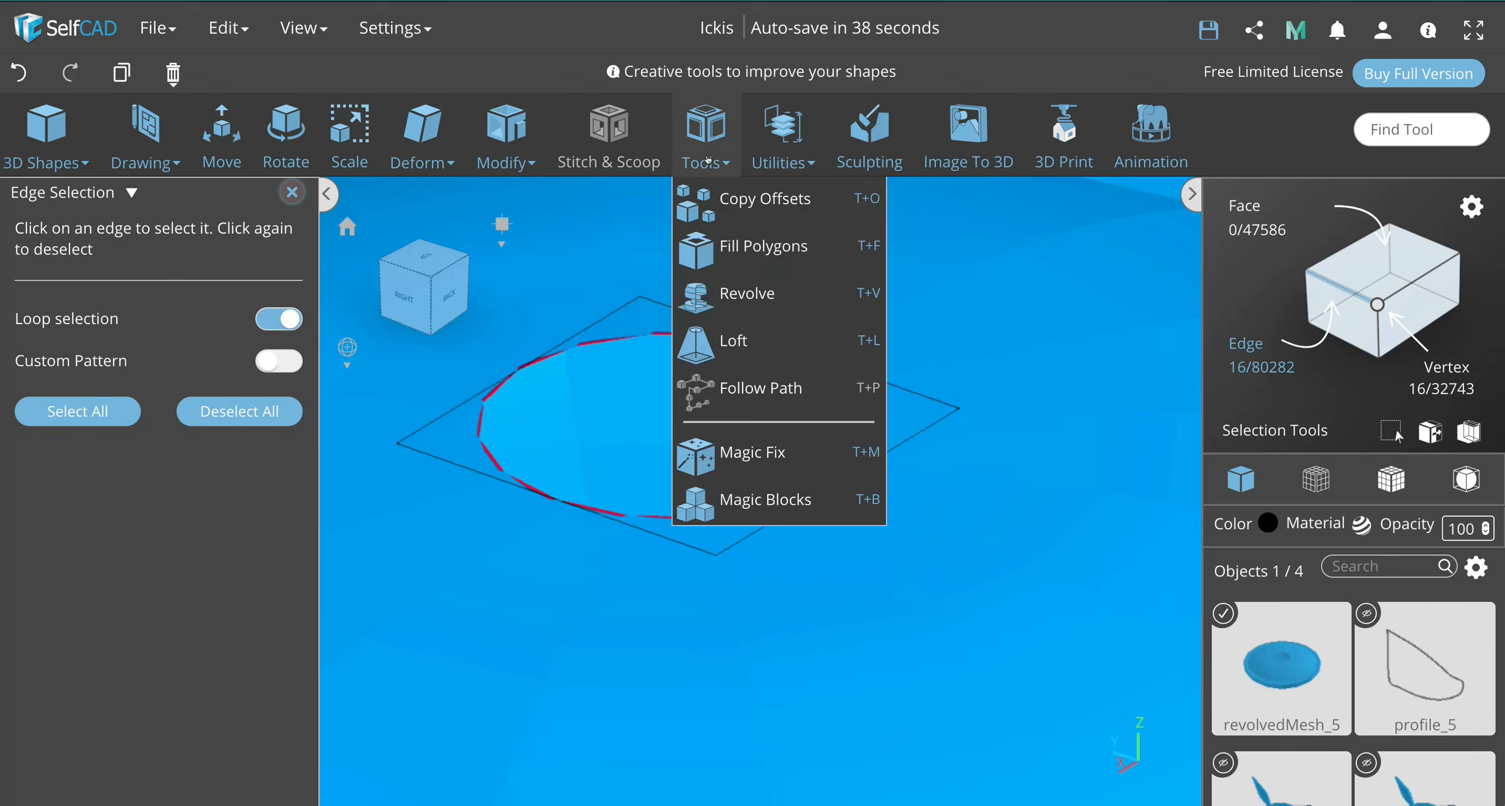
{"action": "left_click", "coordinate": [731, 245]}
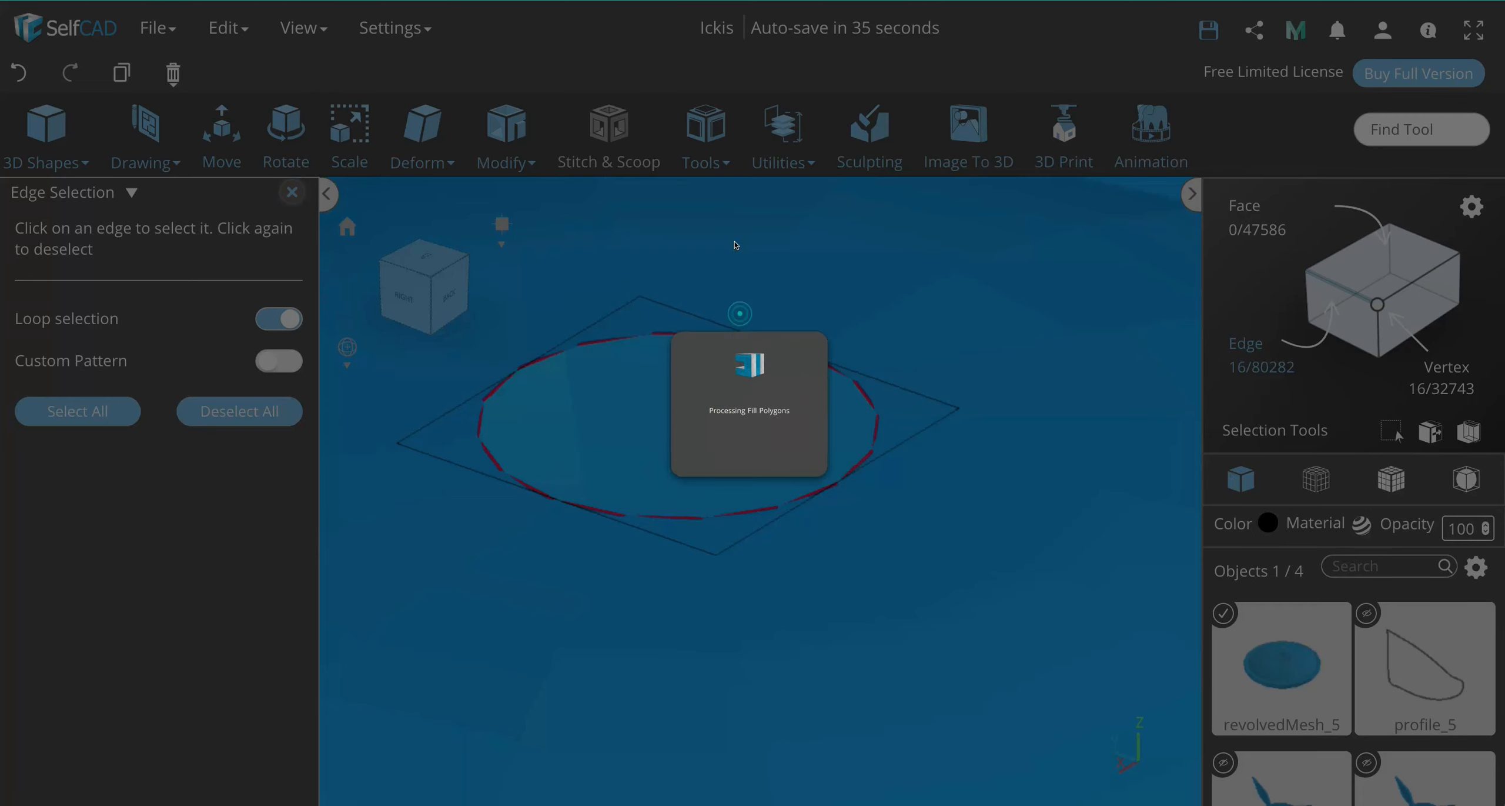
Step: Loop-select the edges around the hole's rim on the underside of the mesh and close it with Fill Polygons
{"action": "scroll", "coordinate": [764, 378], "scroll_direction": "down", "scroll_amount": 8}
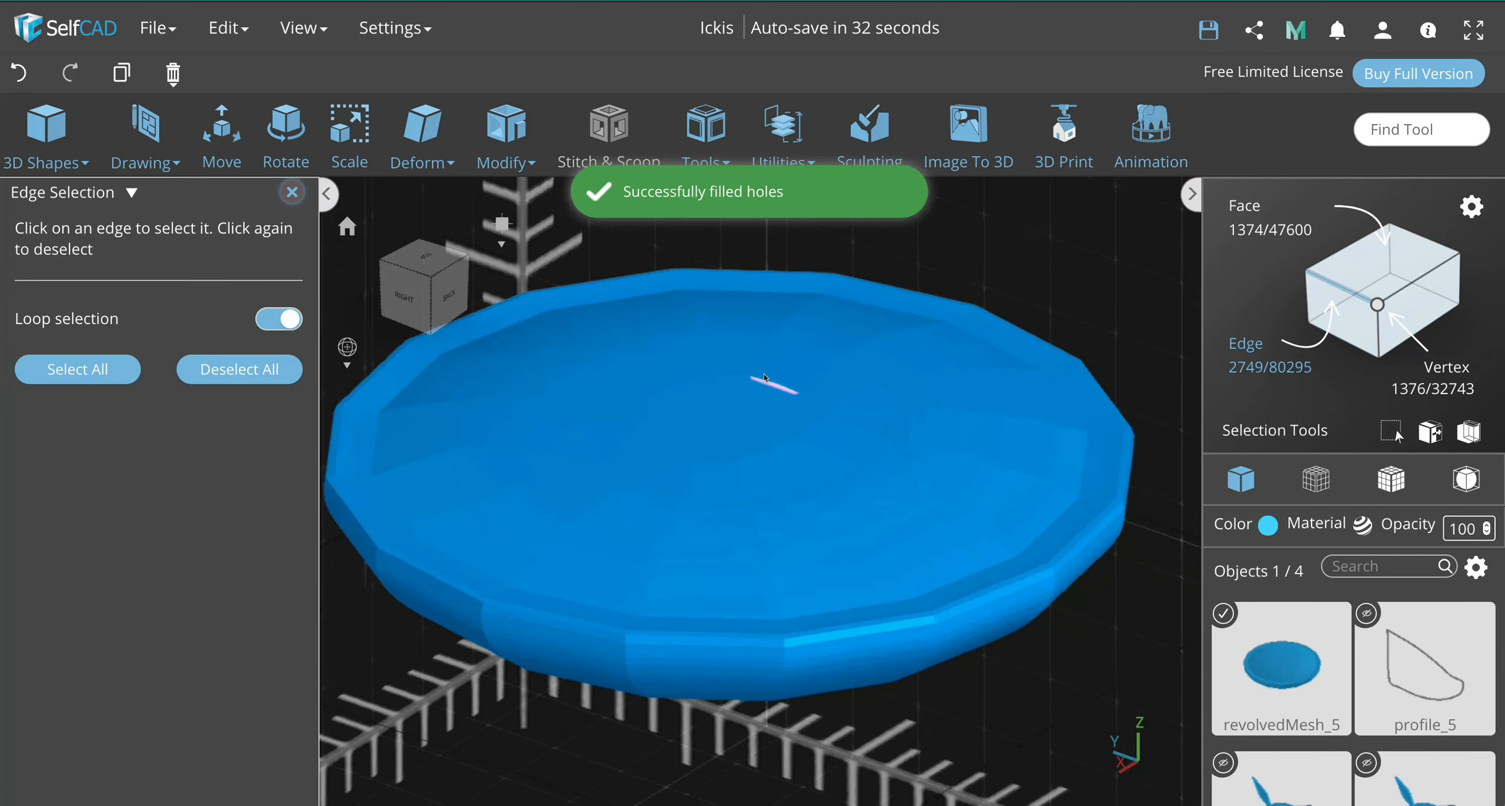
{"action": "left_click_drag", "start_coordinate": [906, 790], "coordinate": [792, 344]}
{"action": "scroll", "coordinate": [889, 582], "scroll_direction": "up", "scroll_amount": 6}
{"action": "scroll", "coordinate": [794, 348], "scroll_direction": "up", "scroll_amount": 3}
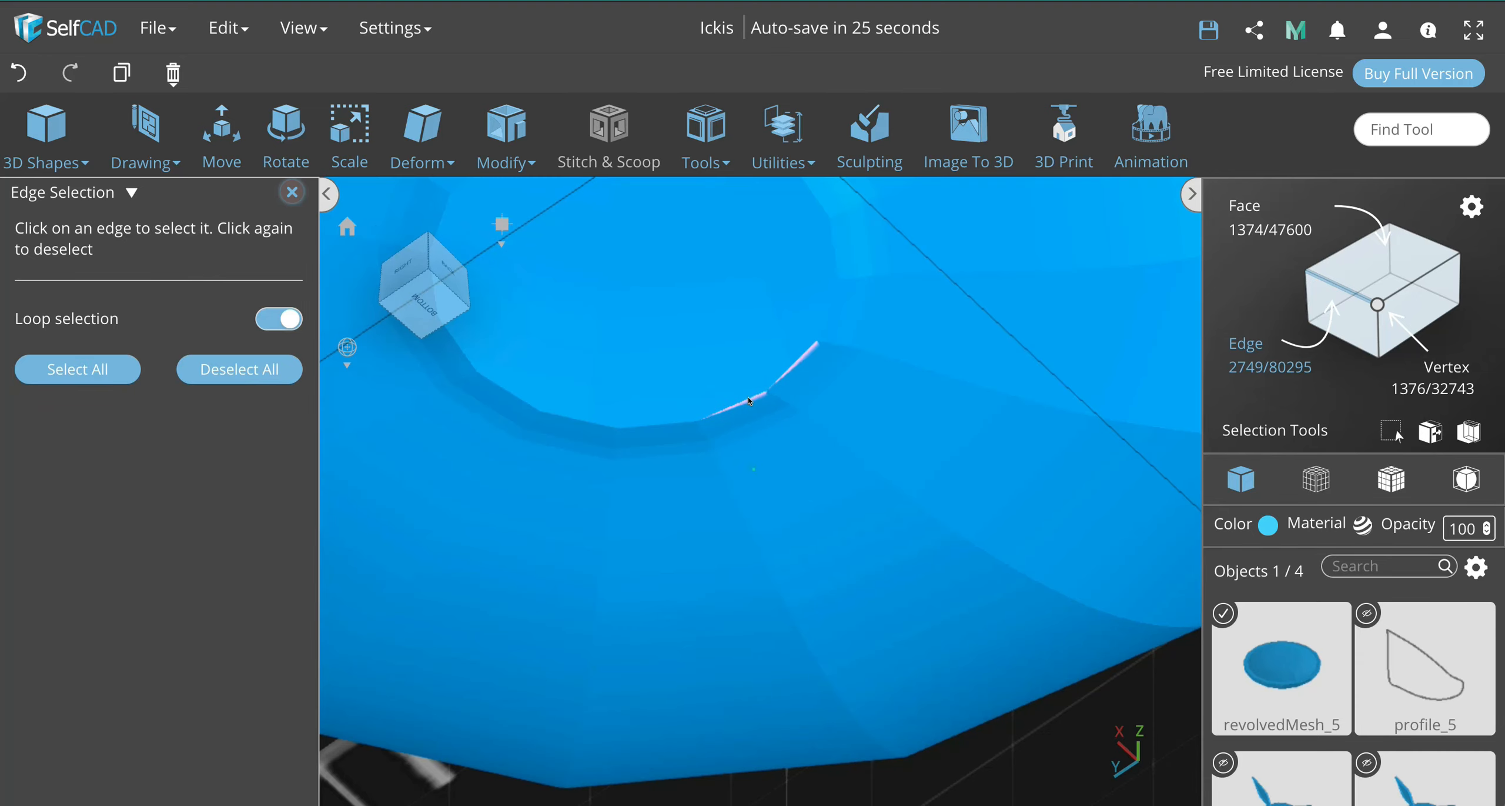
{"action": "left_click", "coordinate": [749, 400]}
{"action": "left_click", "coordinate": [798, 152]}
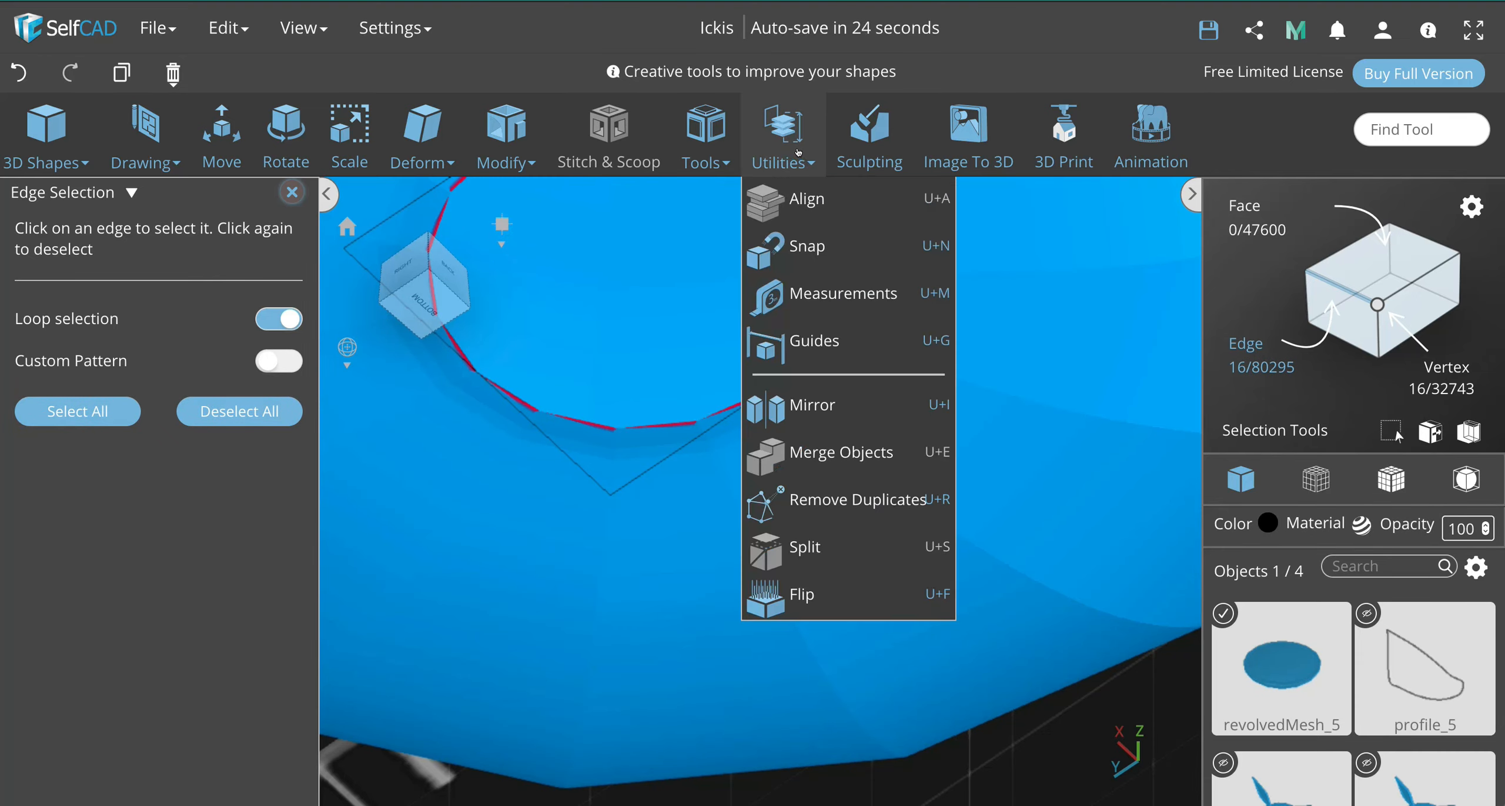
{"action": "left_click", "coordinate": [722, 158]}
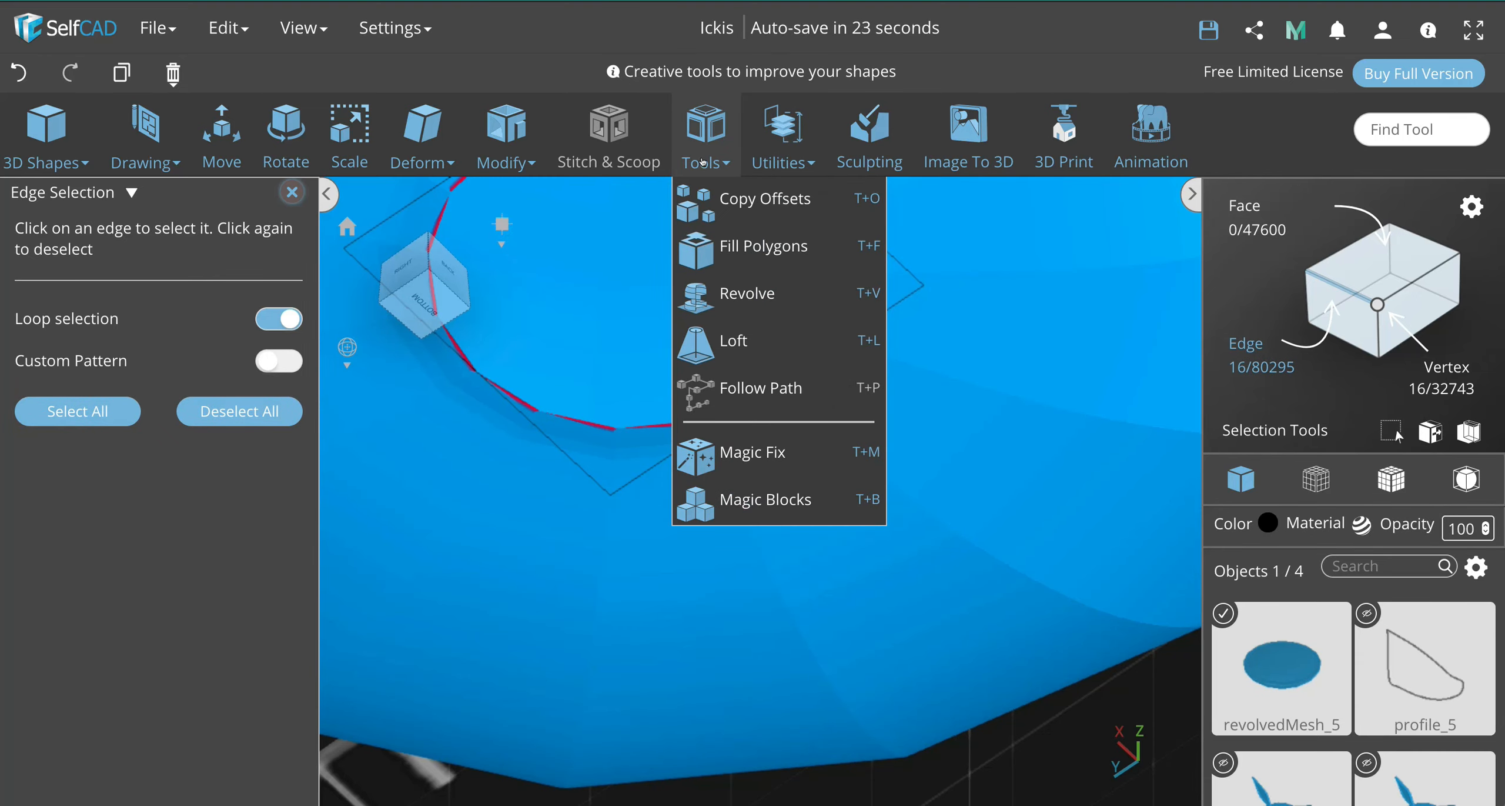
{"action": "left_click", "coordinate": [791, 247]}
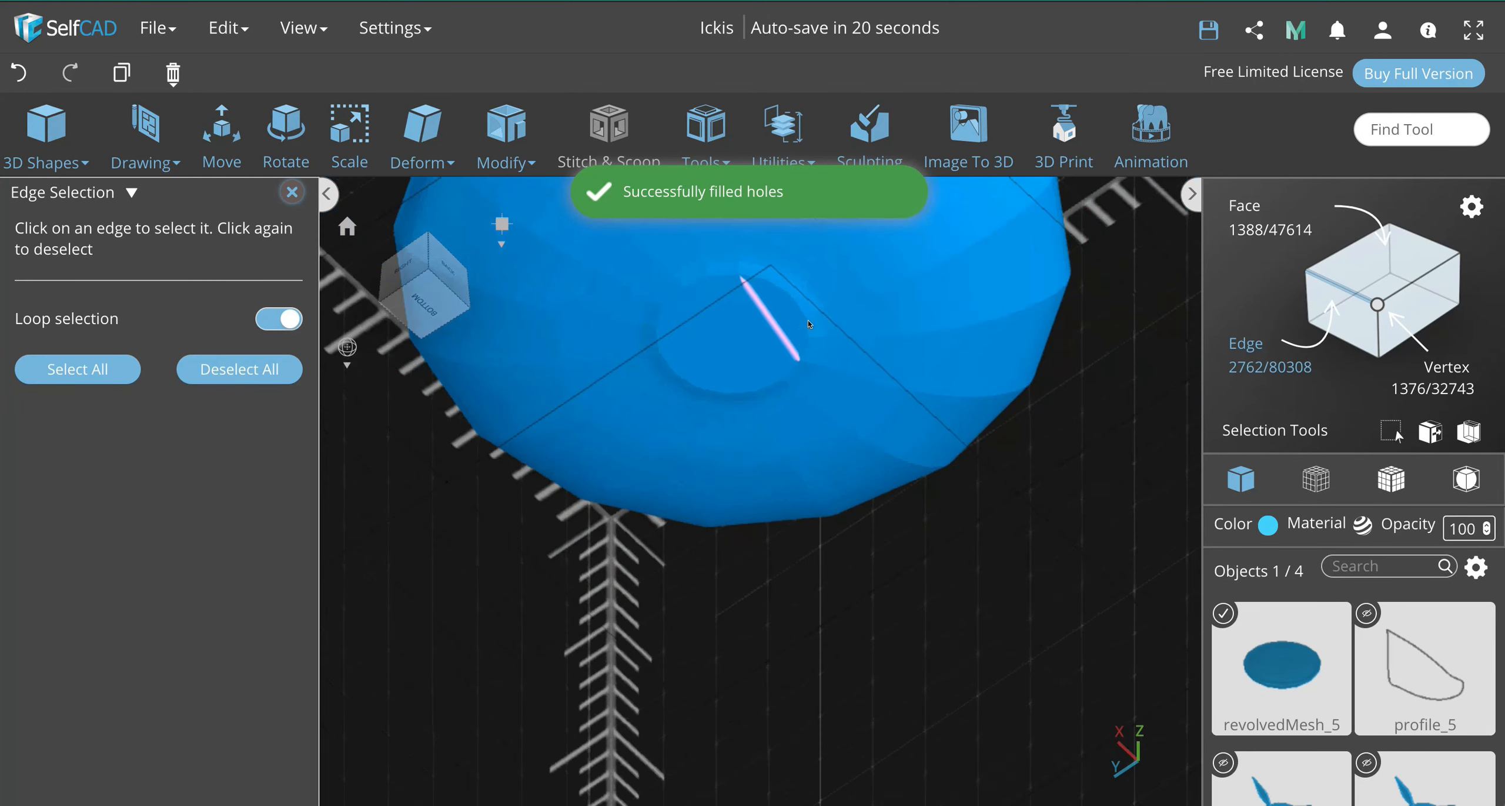
Step: Inspect the closed head mesh against the character reference image from the front, with the mesh deselected
{"action": "left_click_drag", "start_coordinate": [809, 324], "coordinate": [970, 465]}
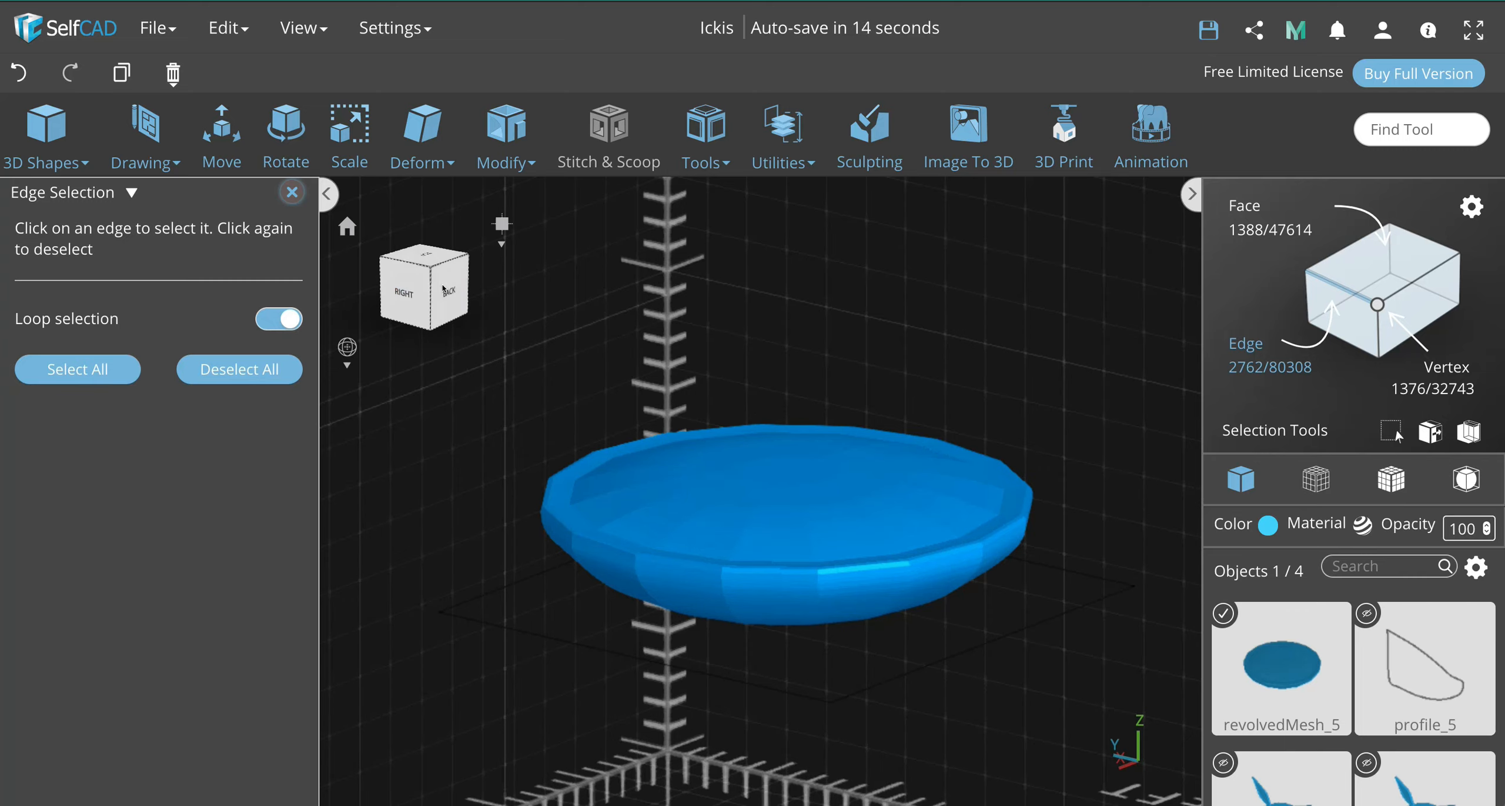
{"action": "left_click", "coordinate": [404, 295]}
{"action": "left_click", "coordinate": [369, 285]}
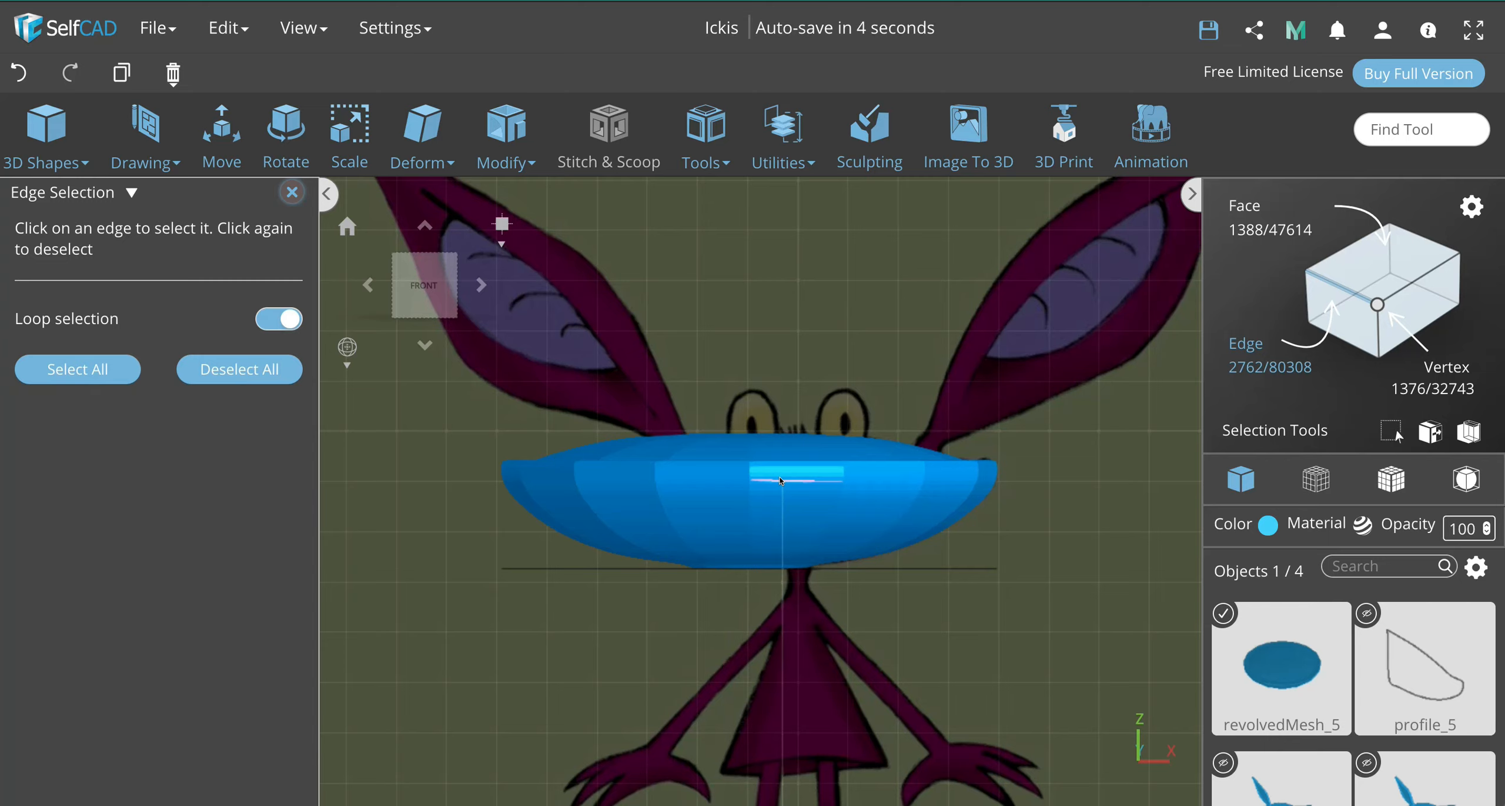
{"action": "scroll", "coordinate": [822, 490], "scroll_direction": "down", "scroll_amount": 3}
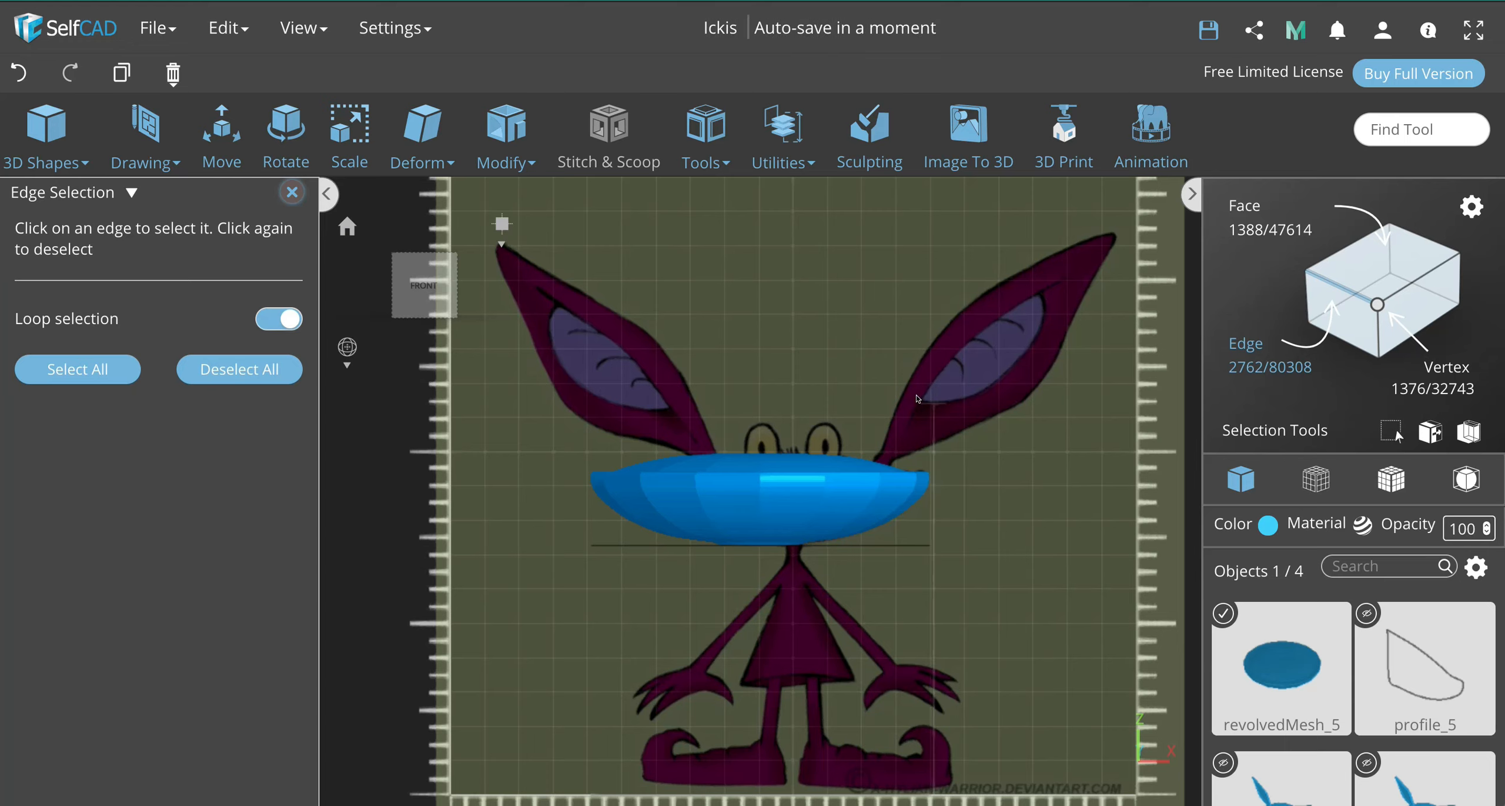
{"action": "left_click", "coordinate": [1054, 573]}
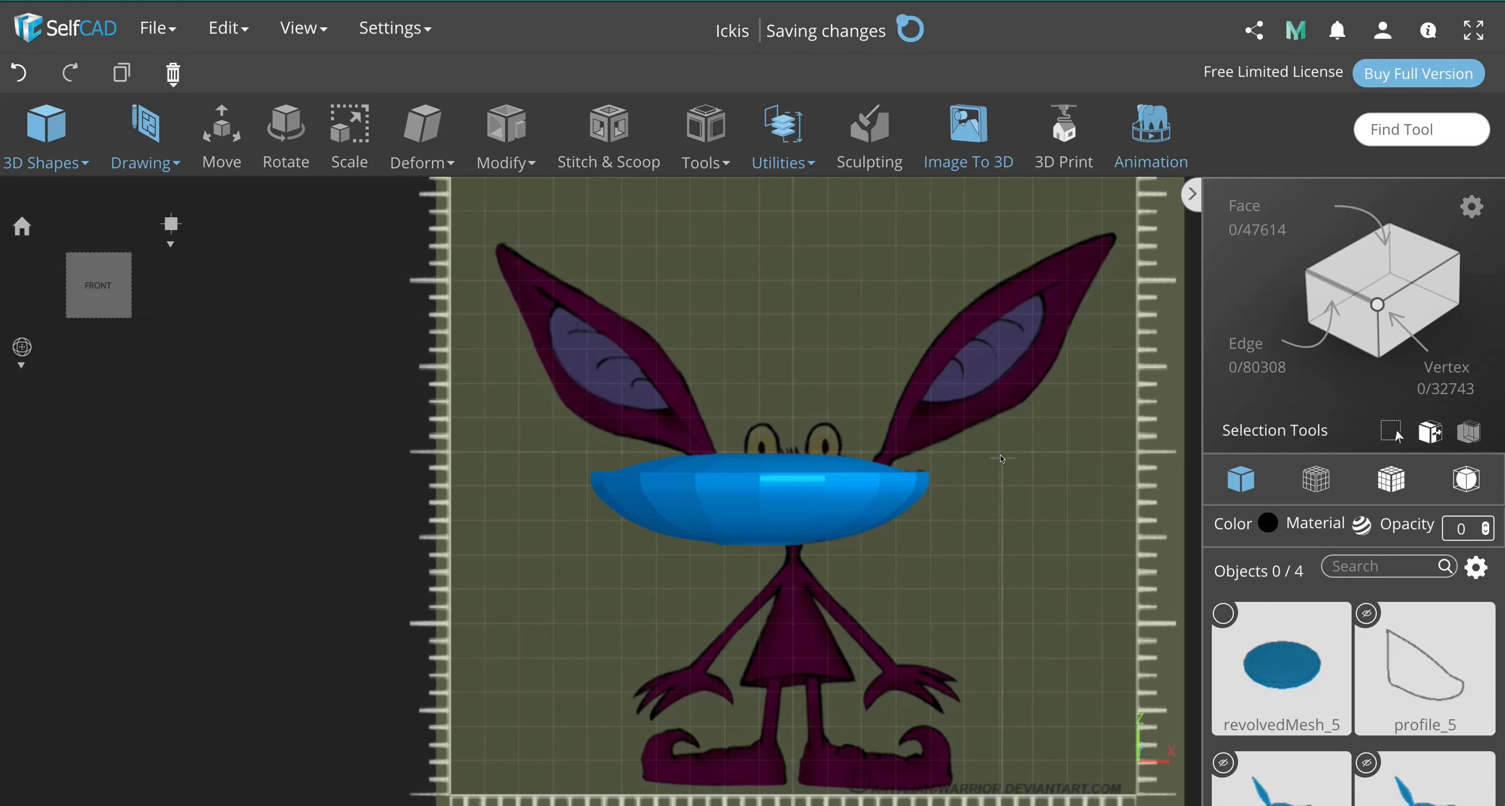
{"action": "left_click_drag", "start_coordinate": [999, 488], "coordinate": [989, 465]}
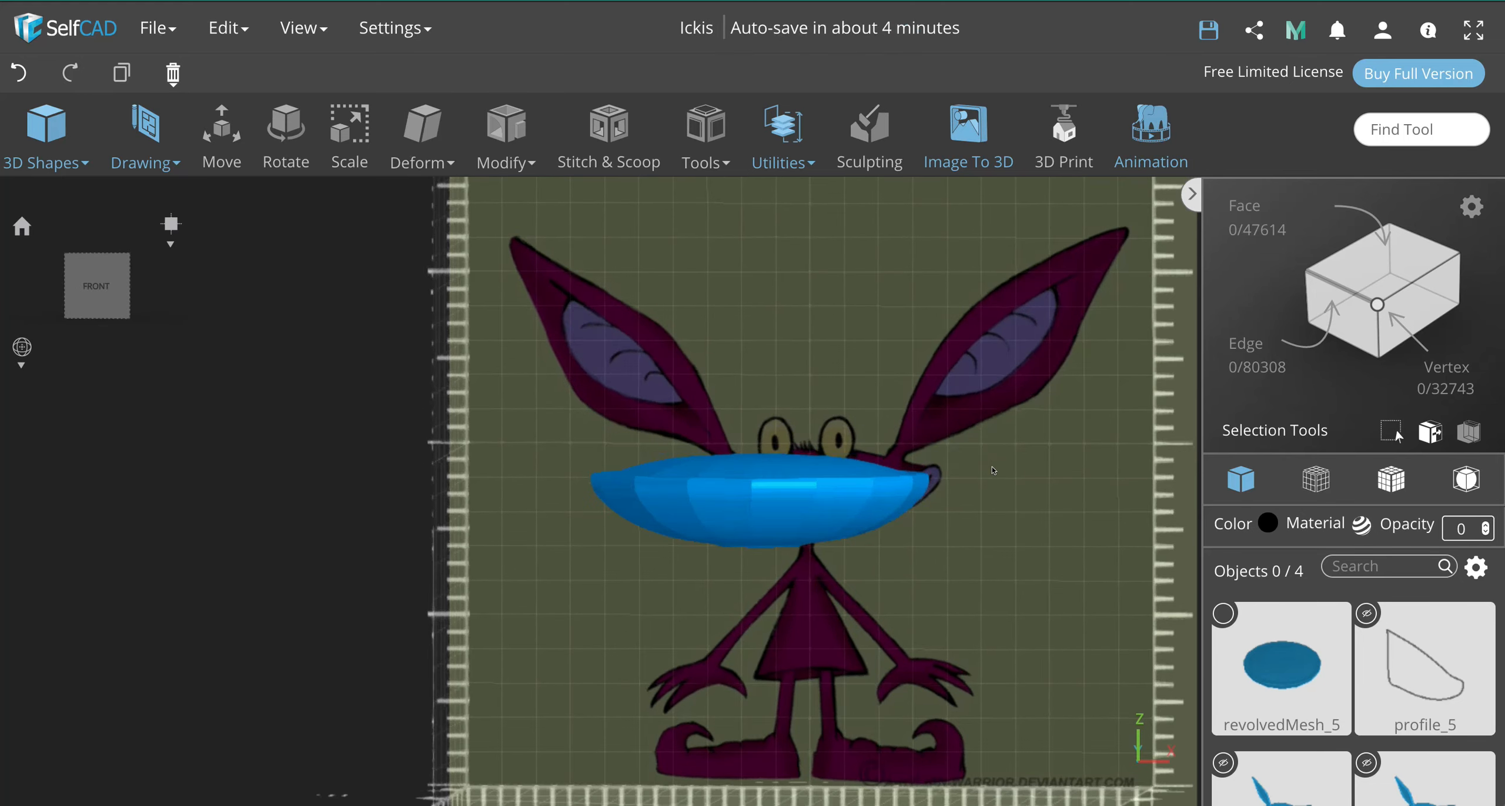
{"action": "left_click", "coordinate": [145, 137]}
{"action": "left_click", "coordinate": [206, 216]}
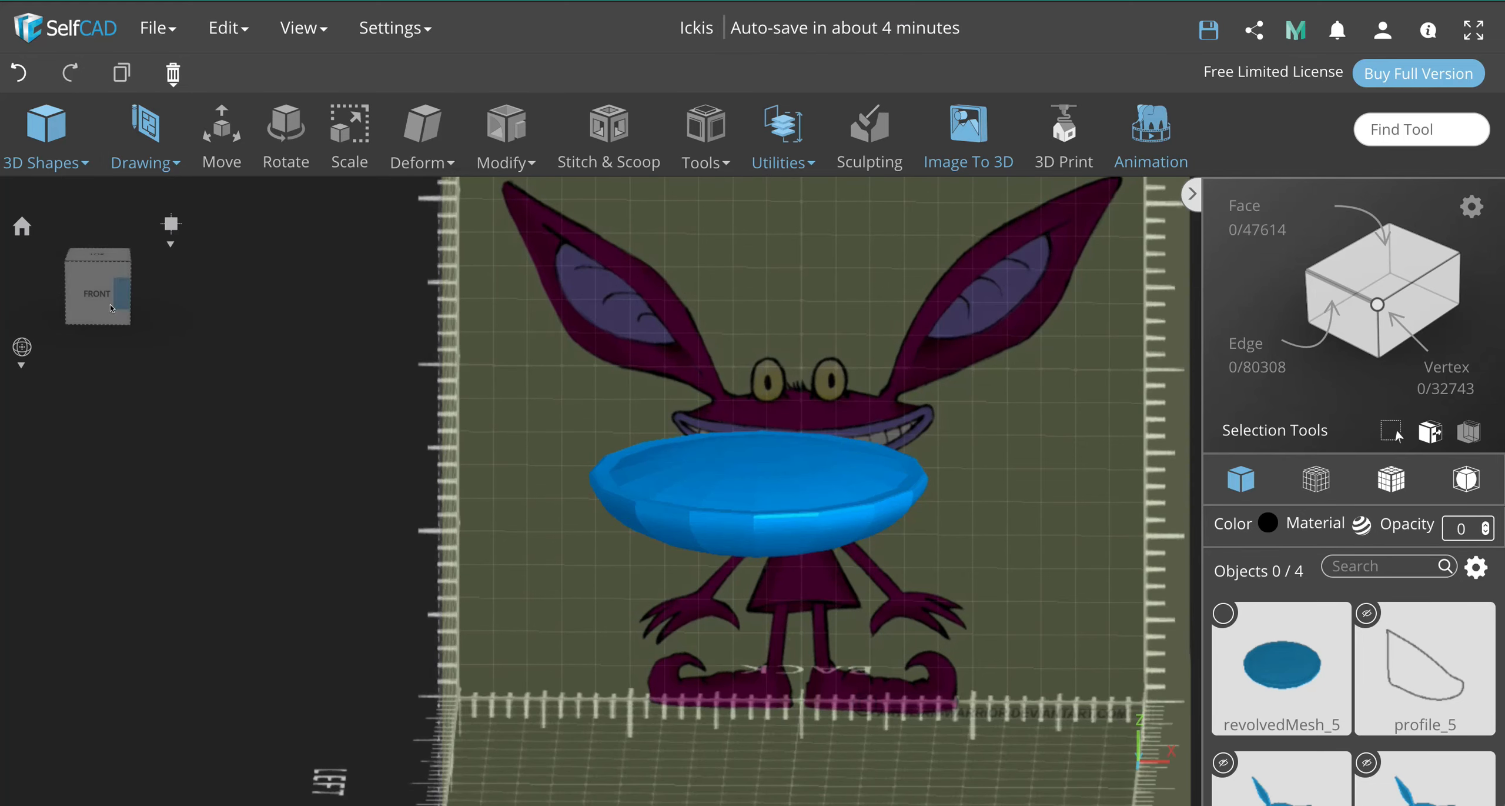
{"action": "right_click_drag", "start_coordinate": [907, 352], "coordinate": [886, 393]}
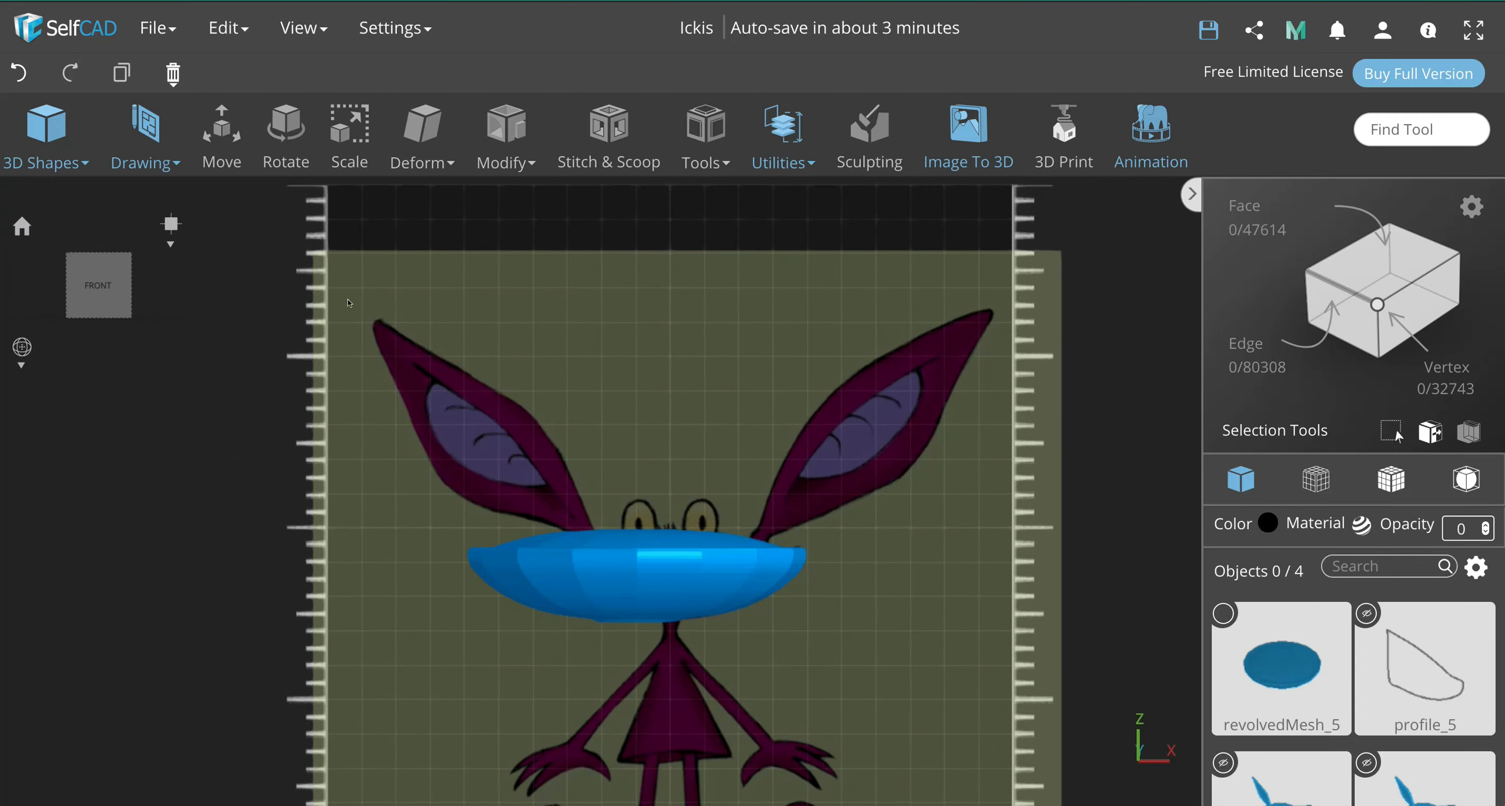
Step: Move the head mesh along X to 0.32 so it is centred over the reference character's body
{"action": "left_click", "coordinate": [719, 563]}
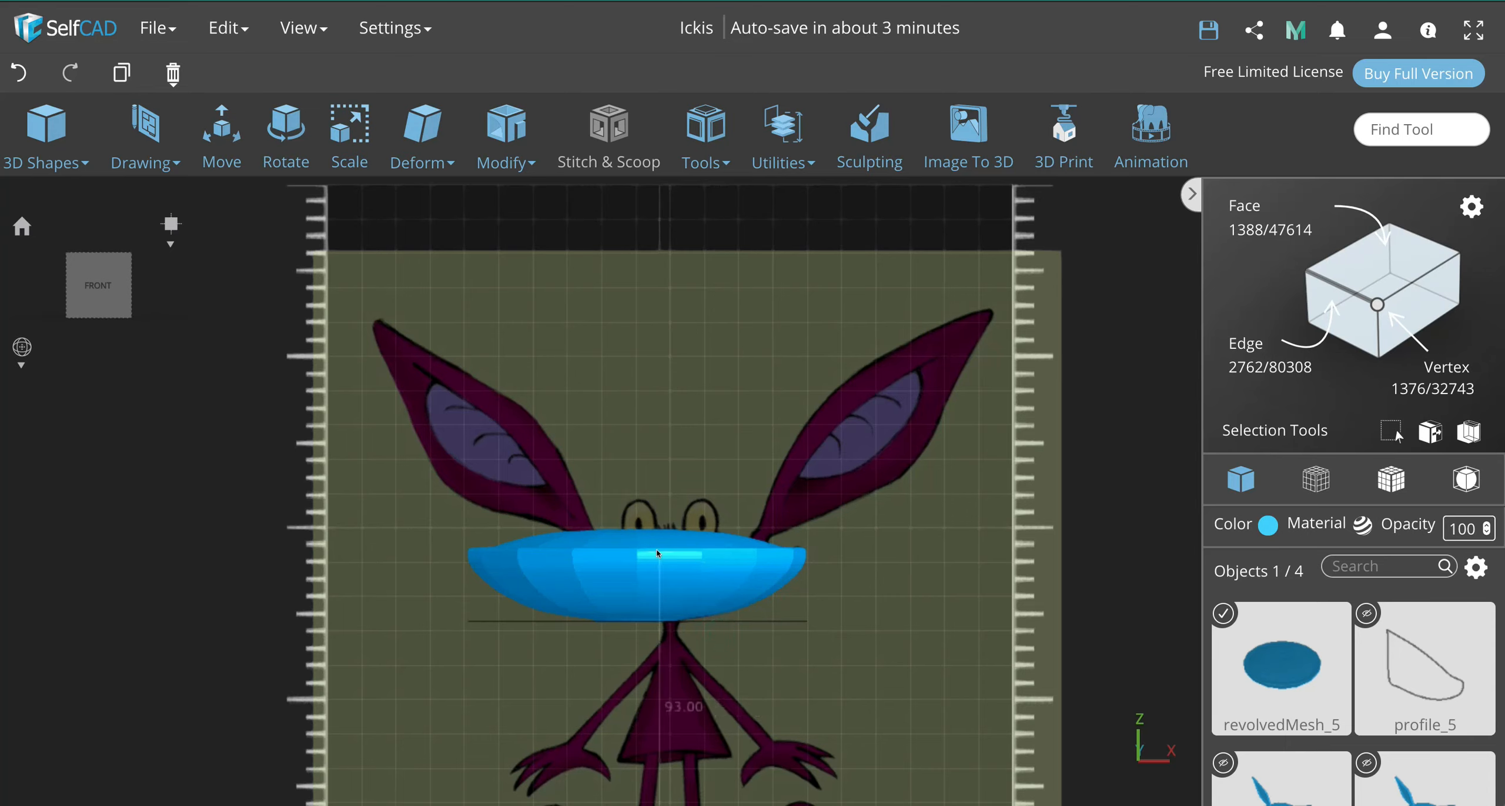
{"action": "key", "text": "m"}
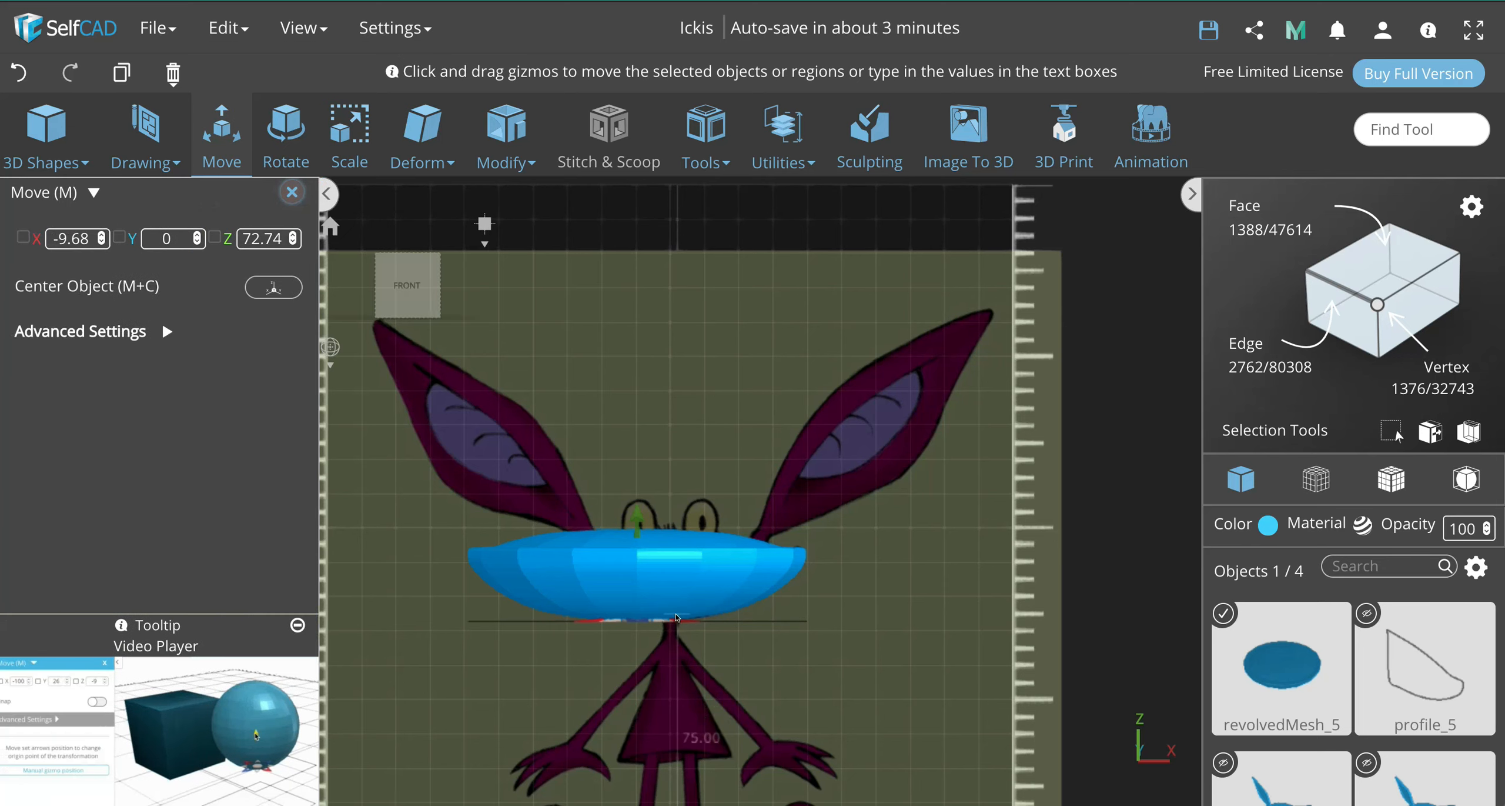
{"action": "left_click_drag", "start_coordinate": [679, 622], "coordinate": [715, 626]}
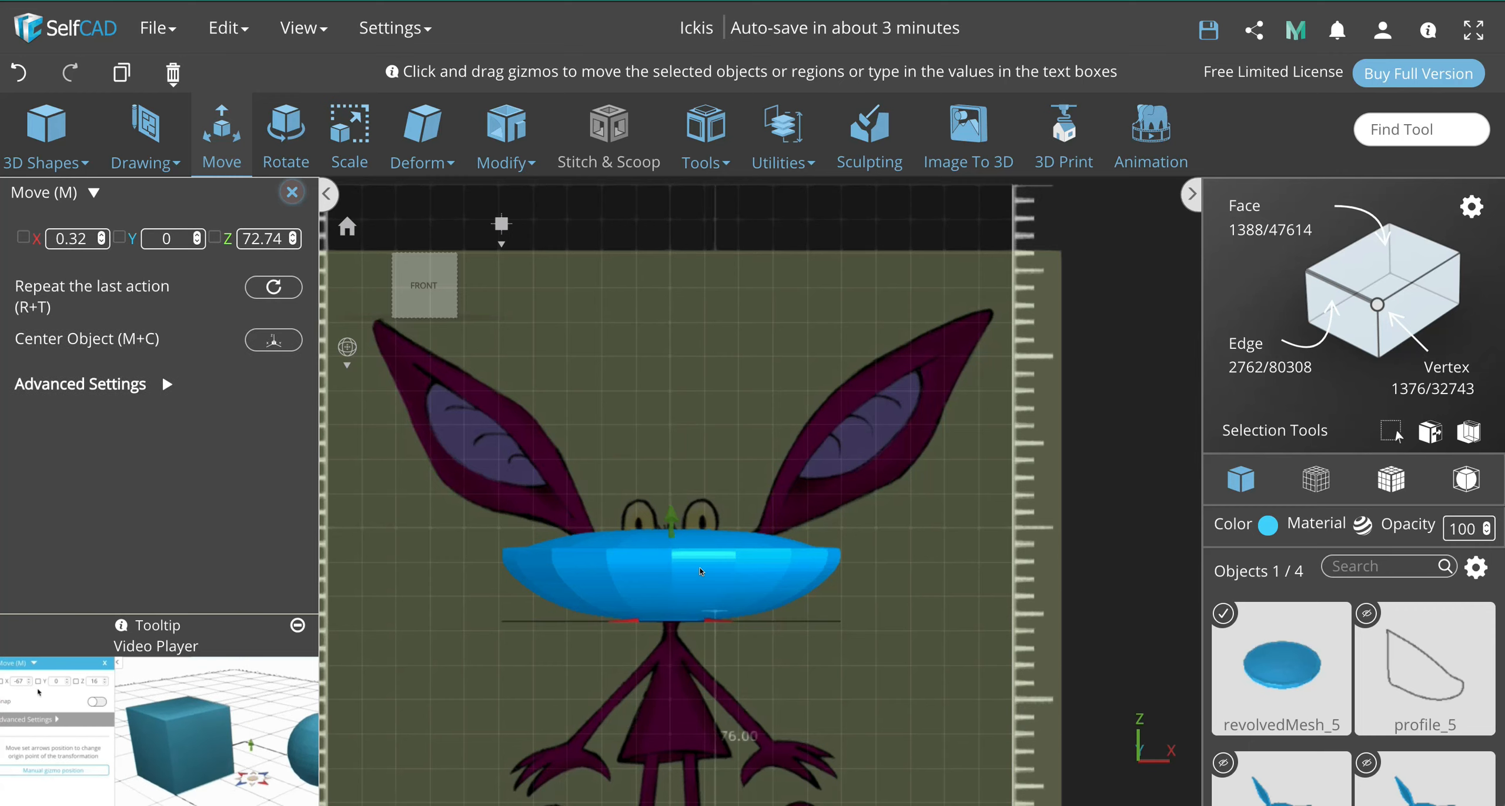
{"action": "scroll", "coordinate": [700, 570], "scroll_direction": "up", "scroll_amount": 3}
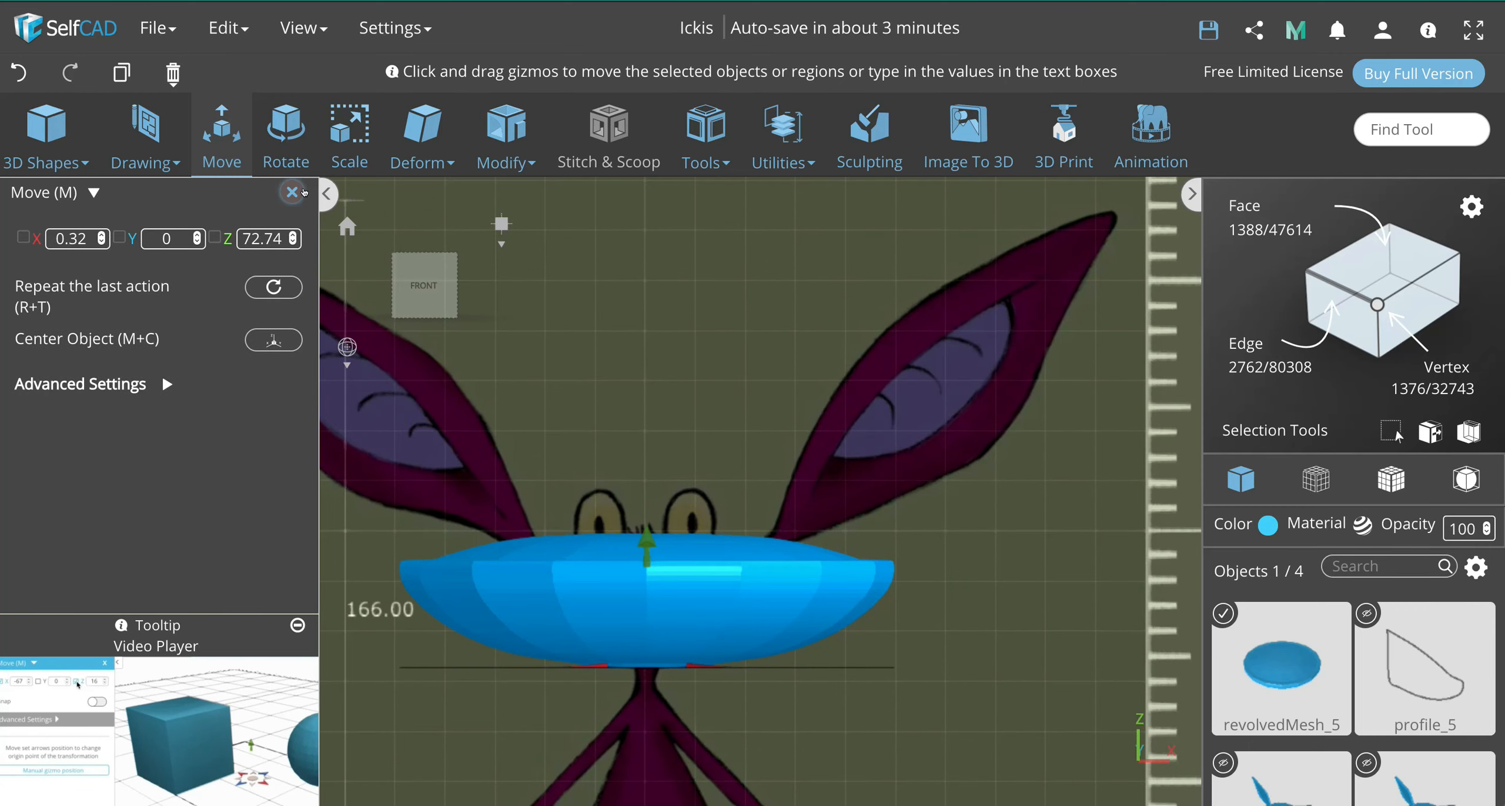
{"action": "left_click", "coordinate": [292, 192]}
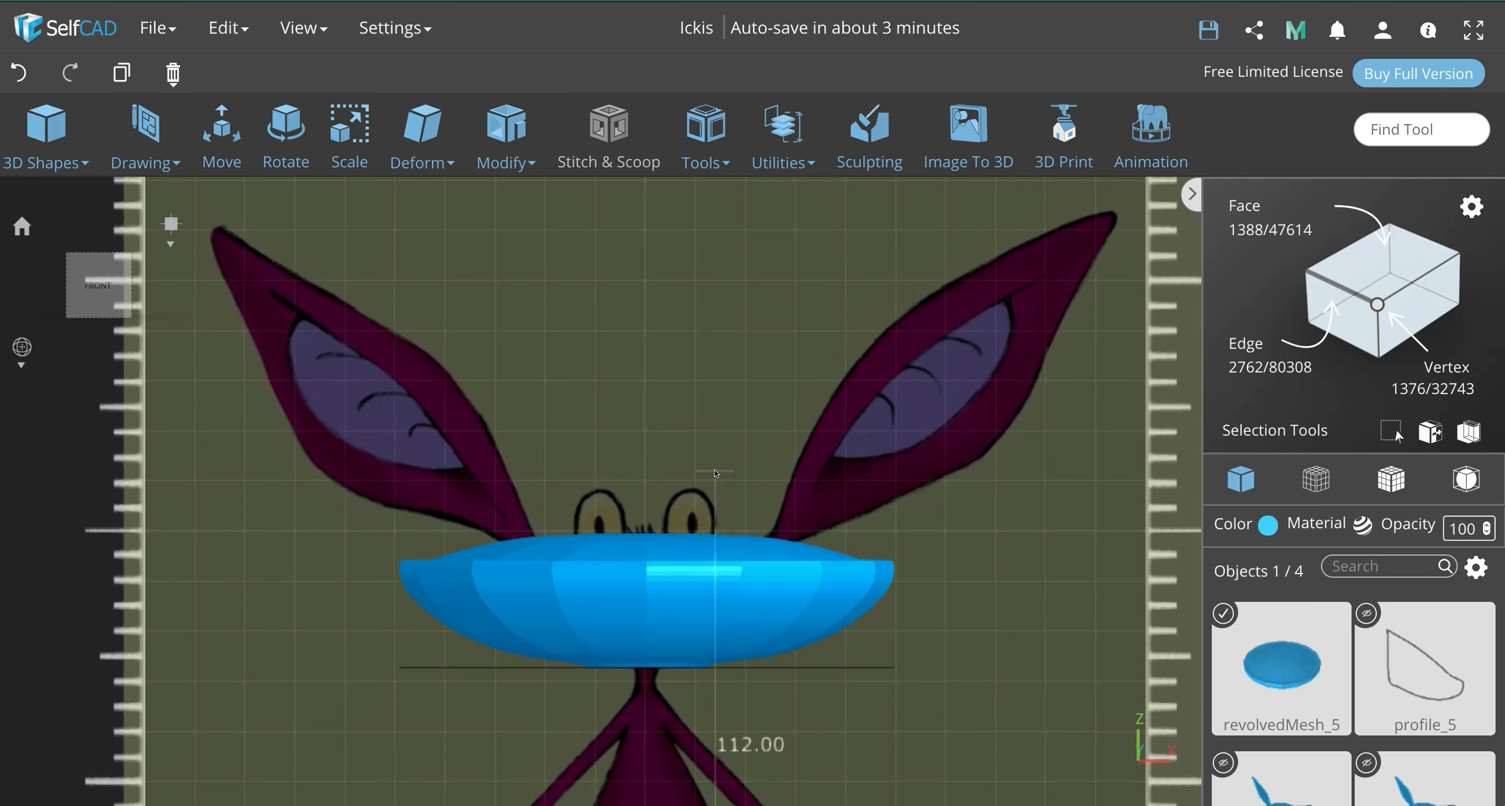
Step: Add a sphere of radius 5 at X 9, Y 0, Z 97 over the reference image's right-hand eye
{"action": "mouse_move", "coordinate": [46, 138]}
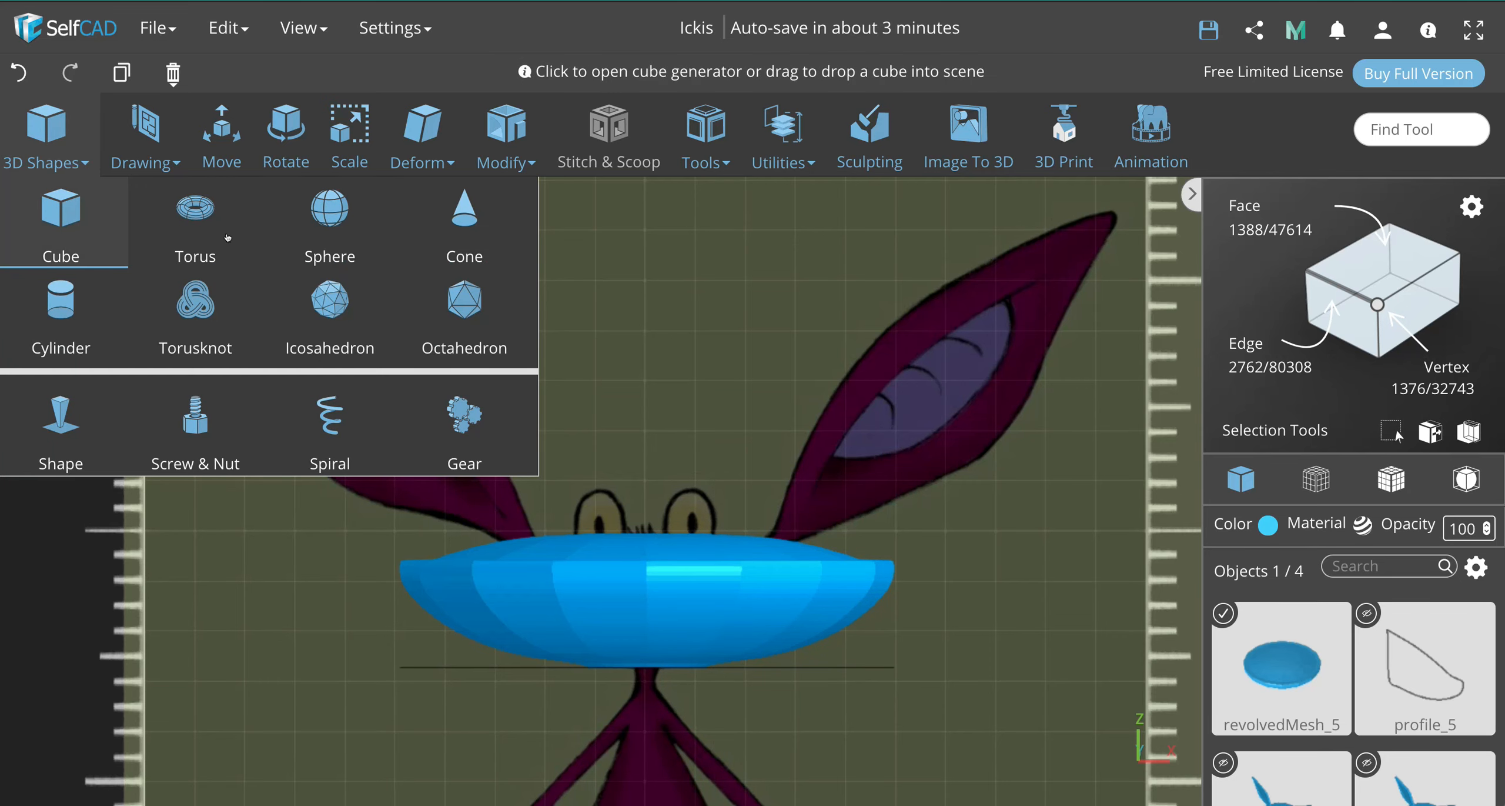
{"action": "left_click", "coordinate": [330, 218]}
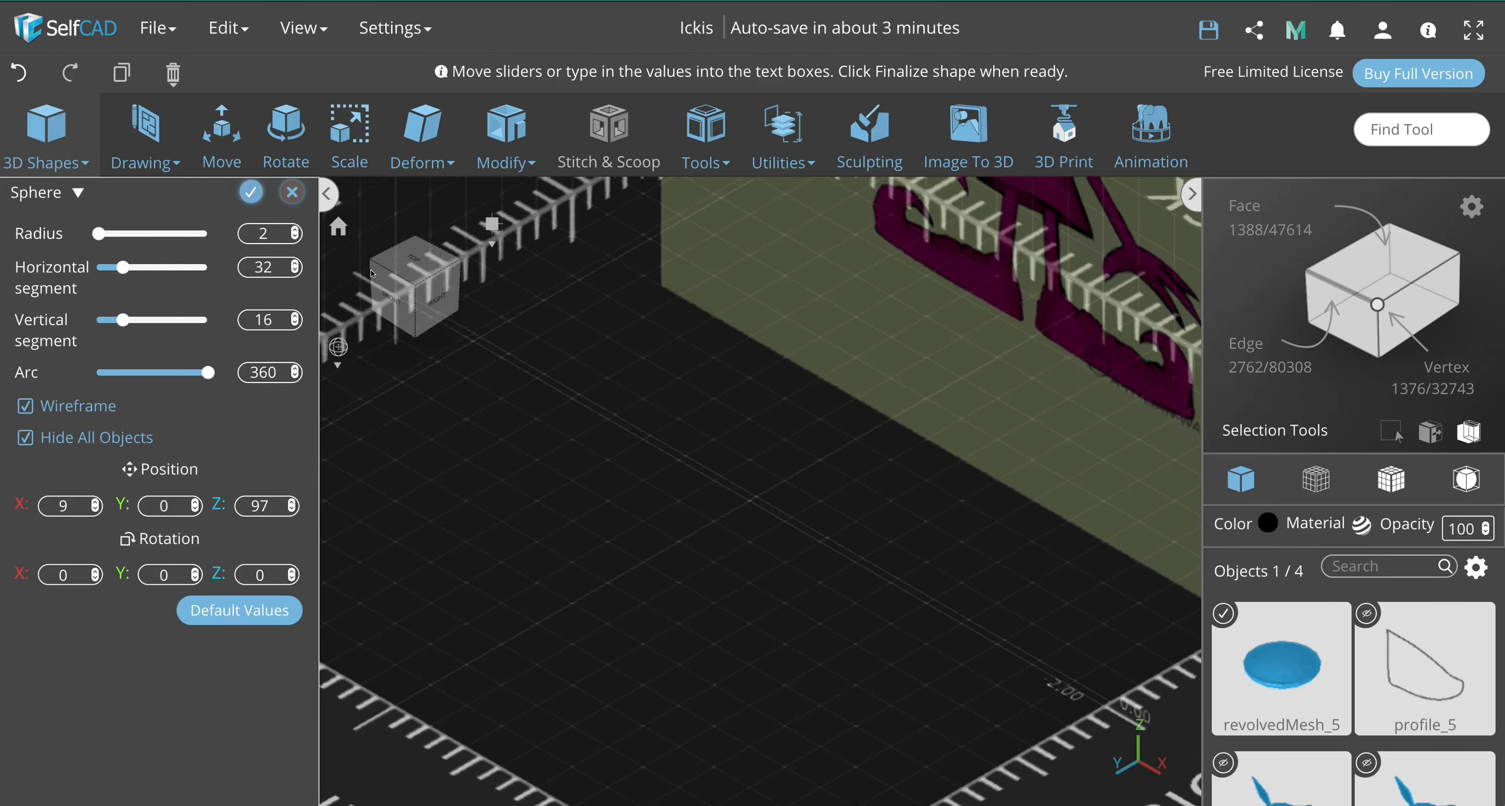
{"action": "left_click", "coordinate": [406, 301]}
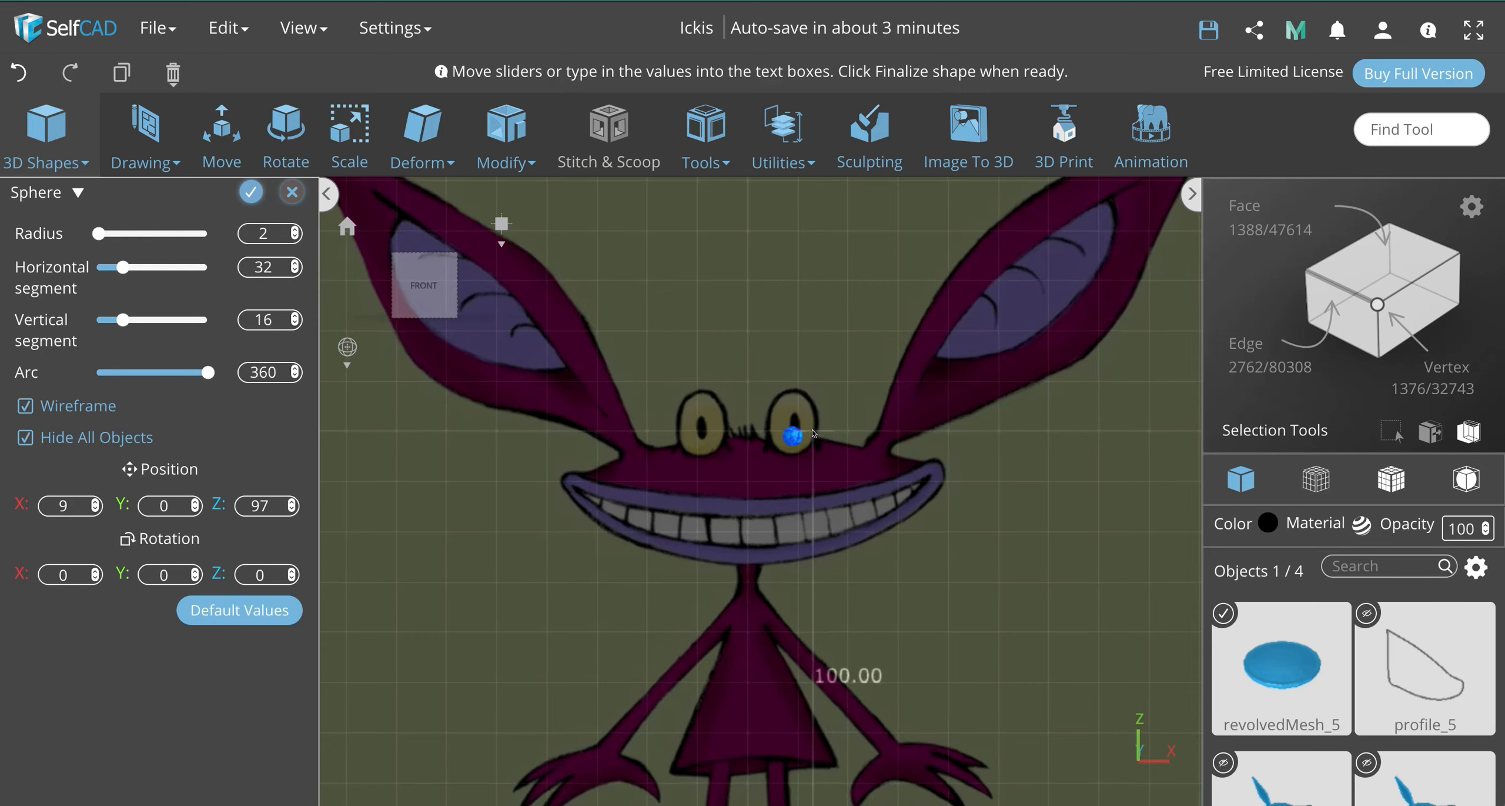
{"action": "scroll", "coordinate": [814, 433], "scroll_direction": "up", "scroll_amount": 3}
{"action": "scroll", "coordinate": [814, 433], "scroll_direction": "up", "scroll_amount": 2}
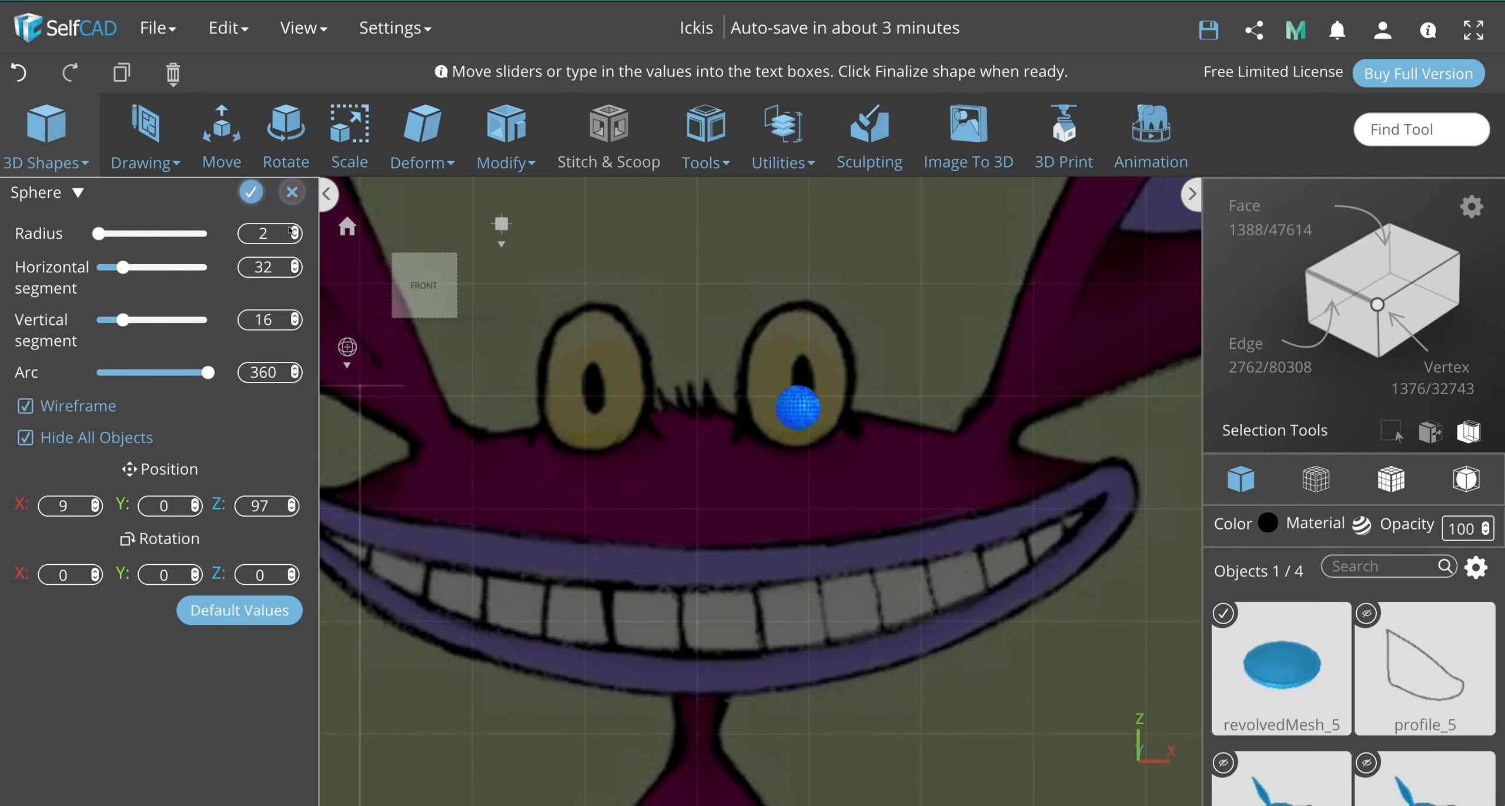
{"action": "left_click_drag", "start_coordinate": [98, 232], "coordinate": [94, 233]}
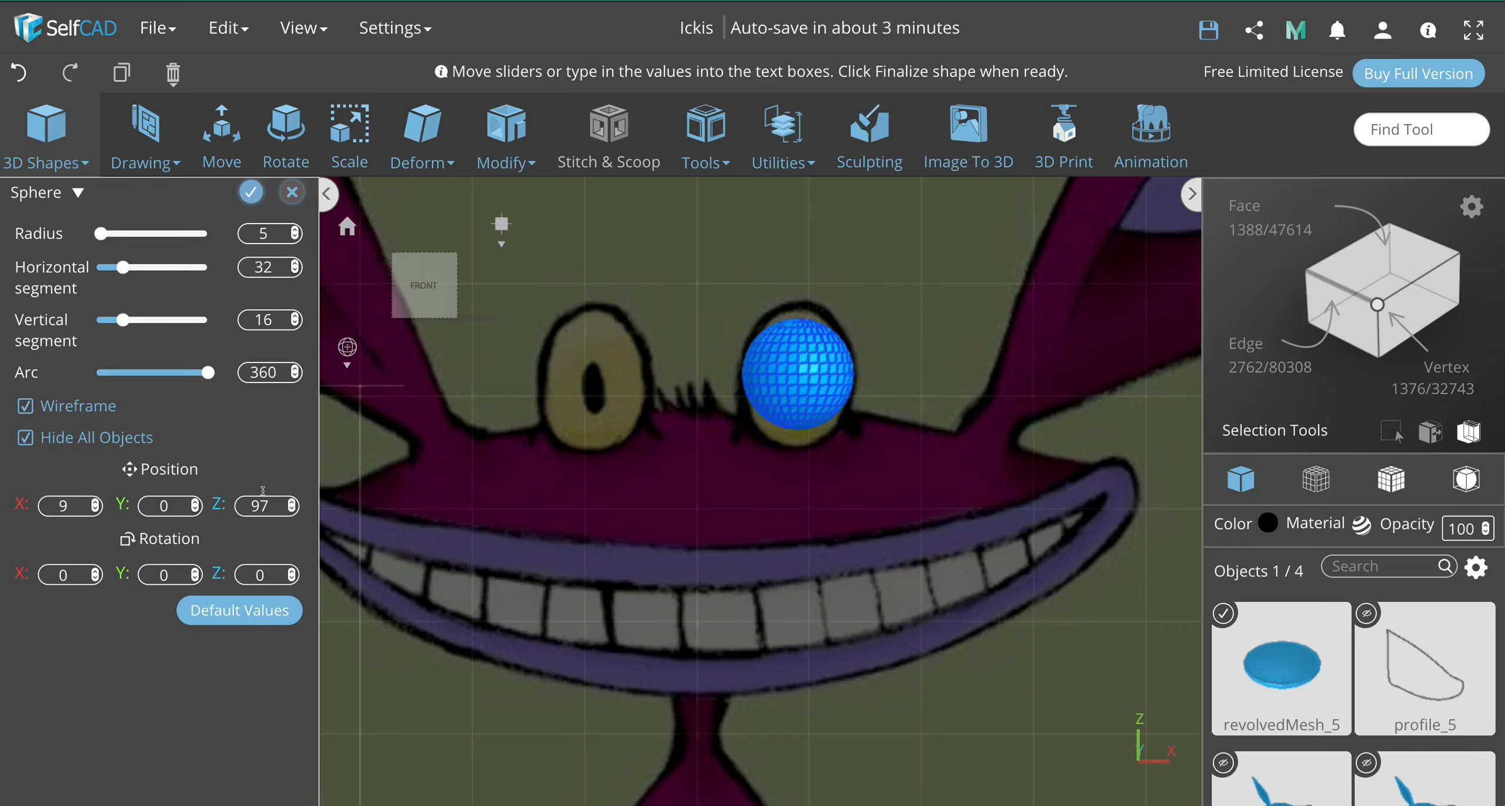
{"action": "left_click", "coordinate": [291, 508]}
{"action": "left_click", "coordinate": [290, 501]}
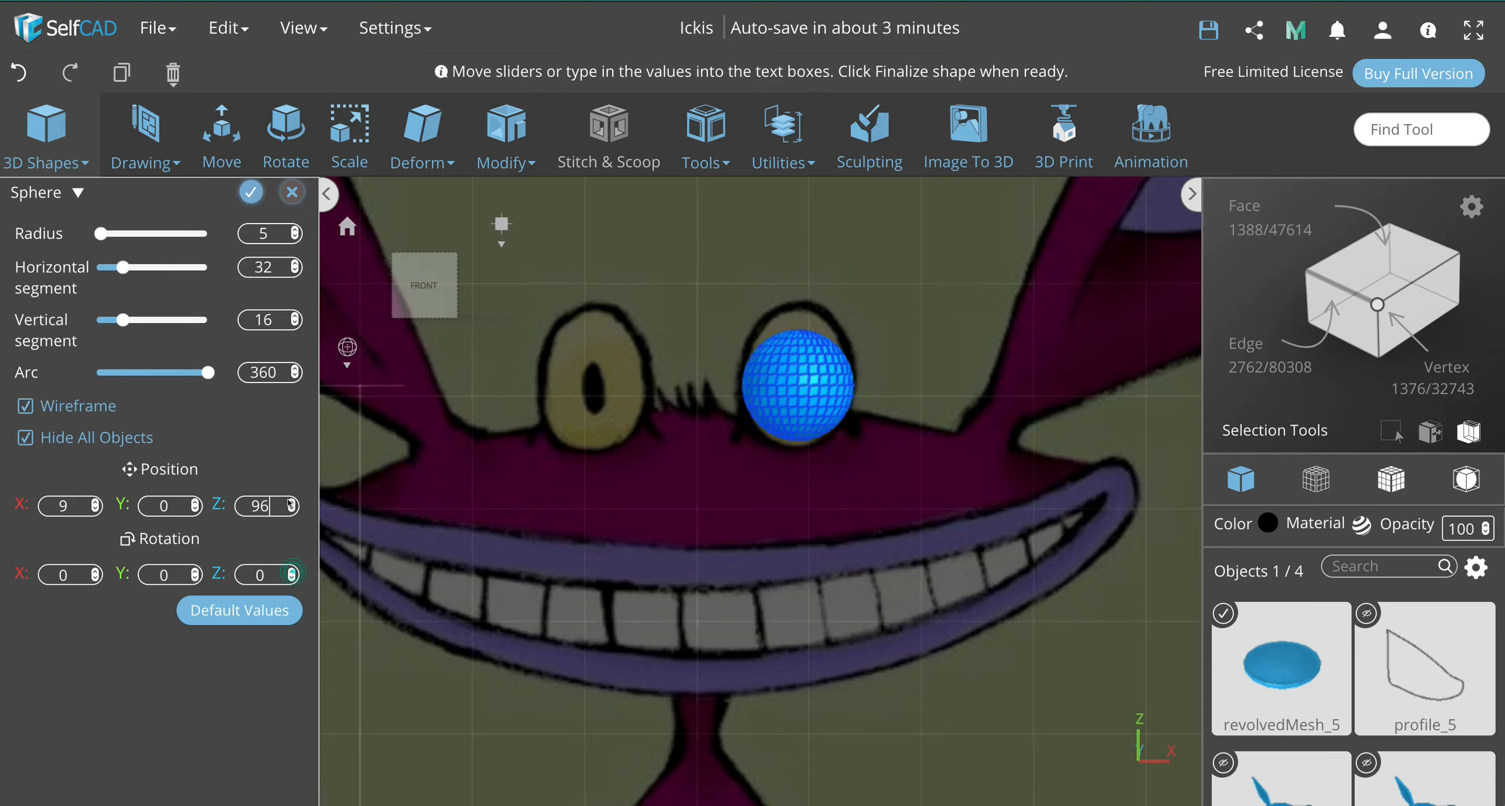
{"action": "left_click", "coordinate": [290, 502]}
{"action": "left_click", "coordinate": [243, 192]}
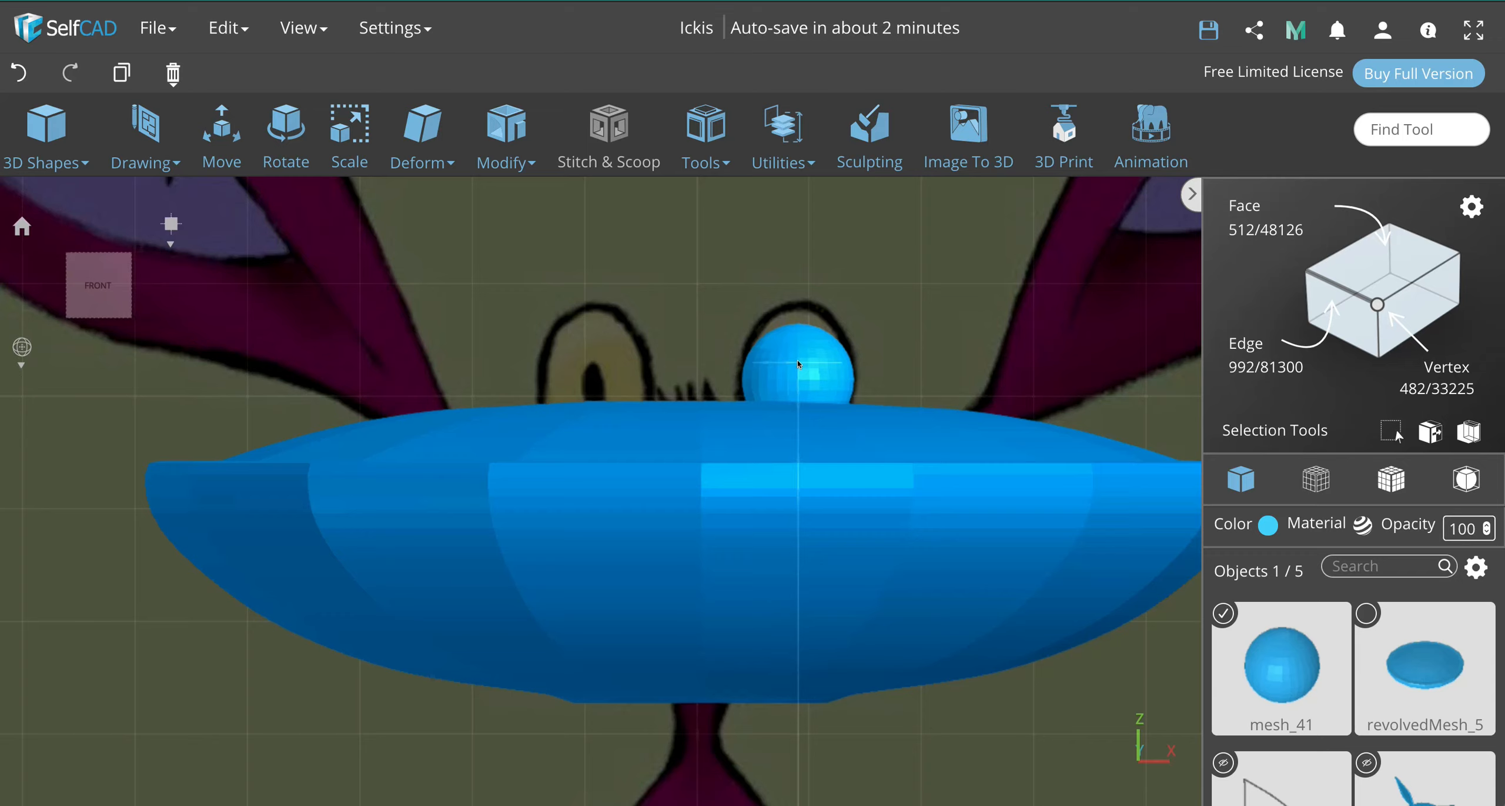
Step: Scale the eye sphere vertically to 14 along Z so it matches the oval eye in the reference
{"action": "key", "text": "s"}
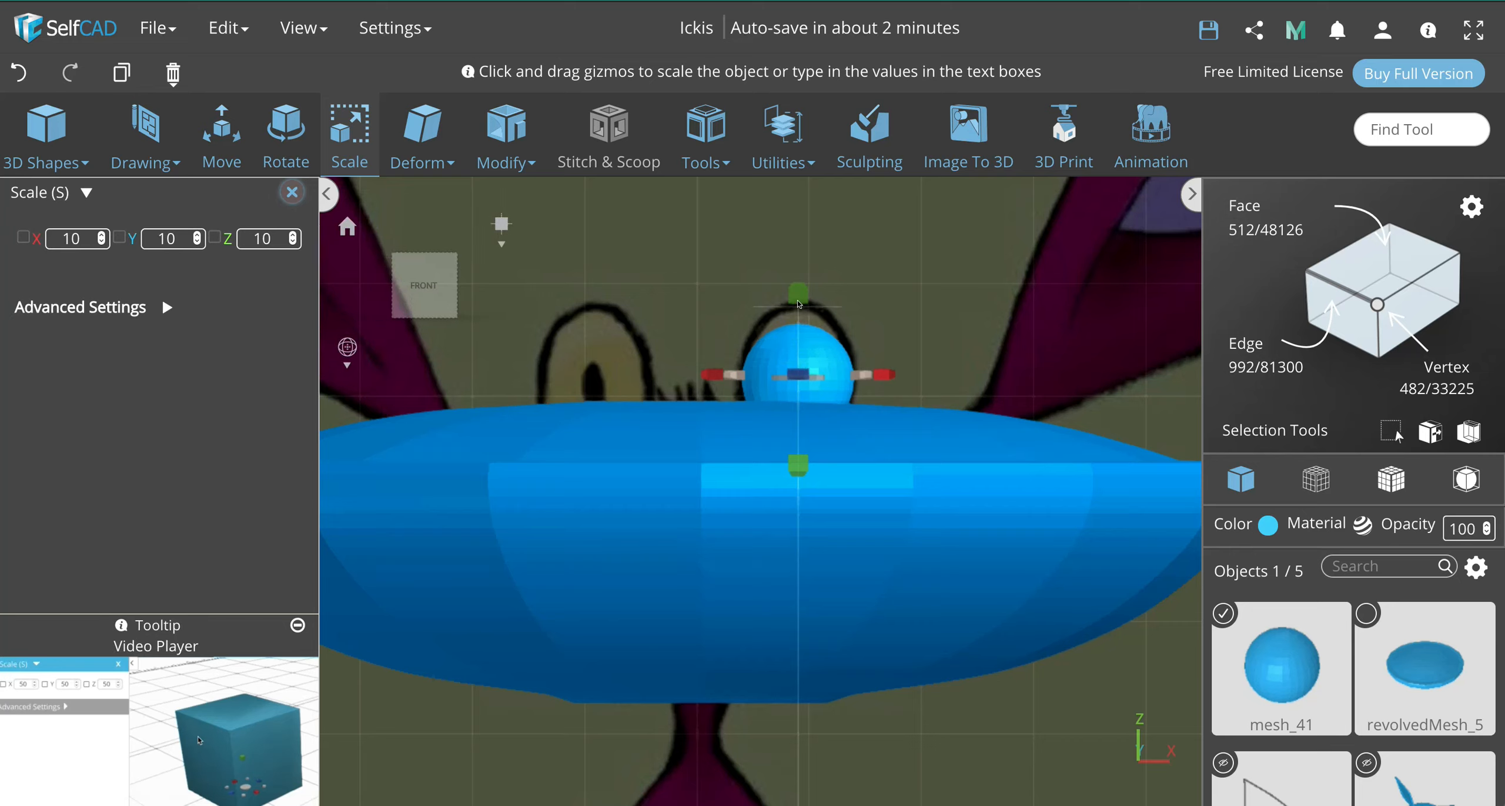
{"action": "left_click_drag", "start_coordinate": [798, 294], "coordinate": [798, 283]}
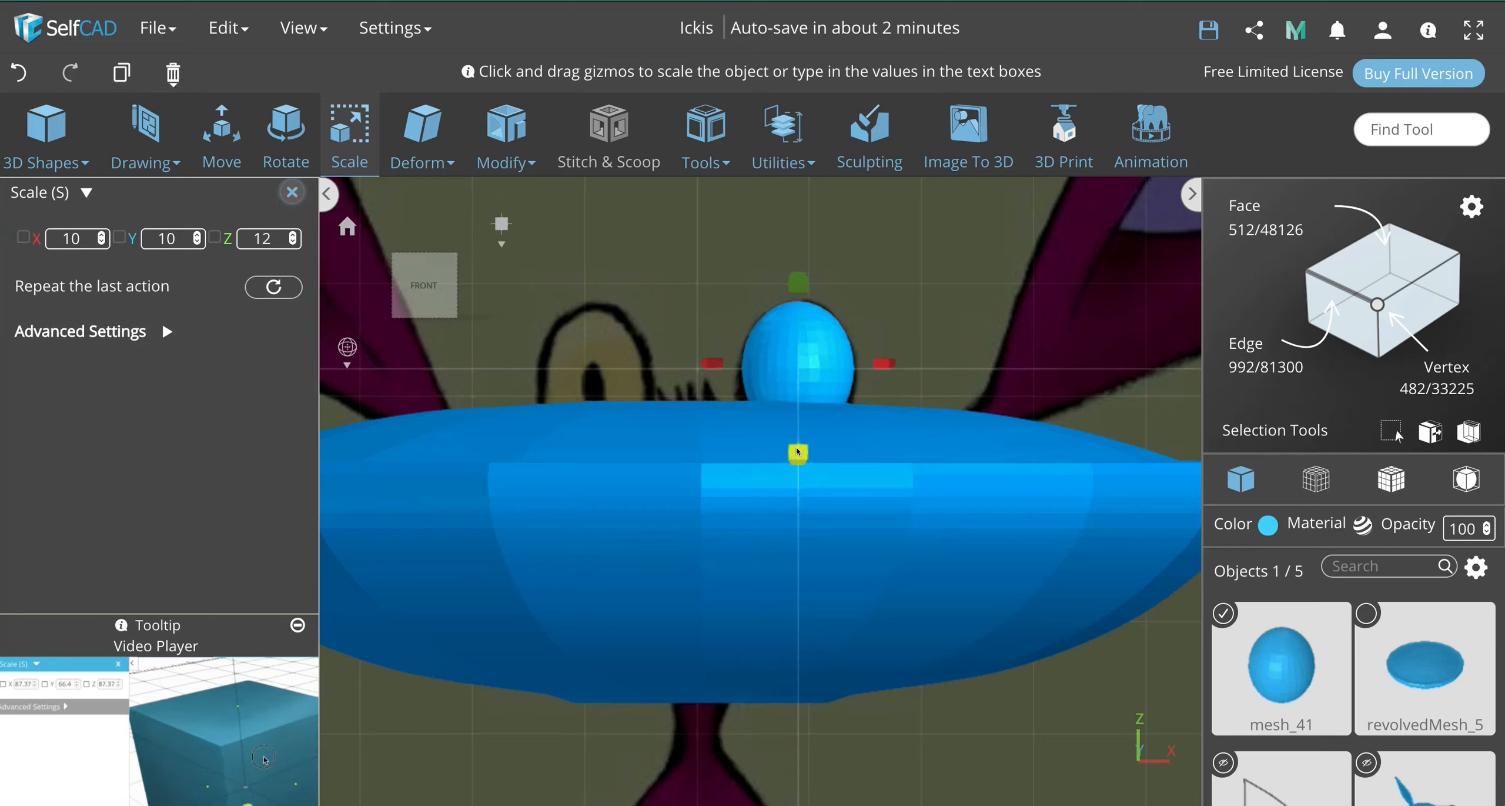
{"action": "left_click_drag", "start_coordinate": [798, 452], "coordinate": [798, 465]}
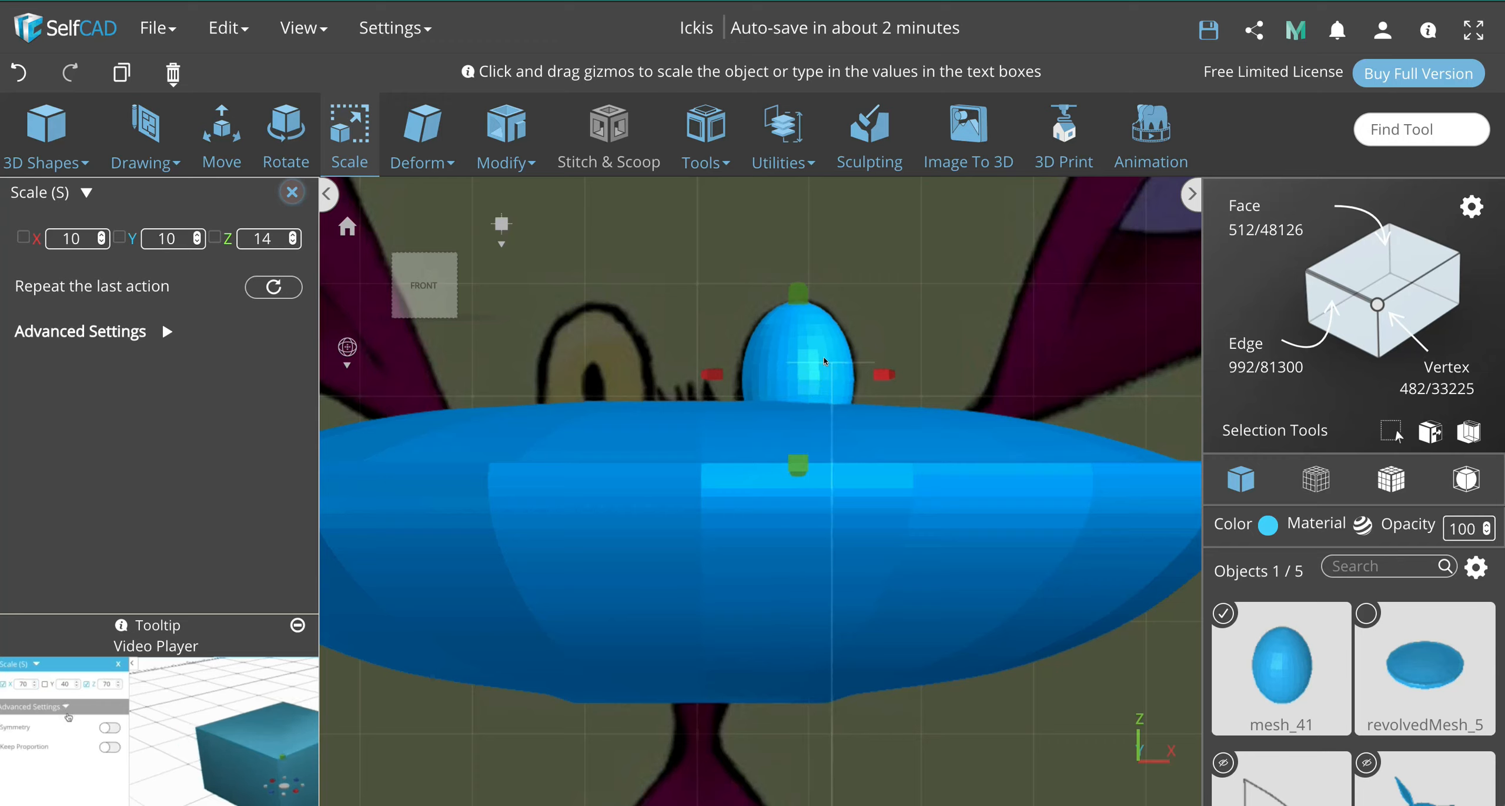
Step: Make one copy of the oval eye with Copy Offsets, keeping the position offsets at 0
{"action": "left_click", "coordinate": [703, 164]}
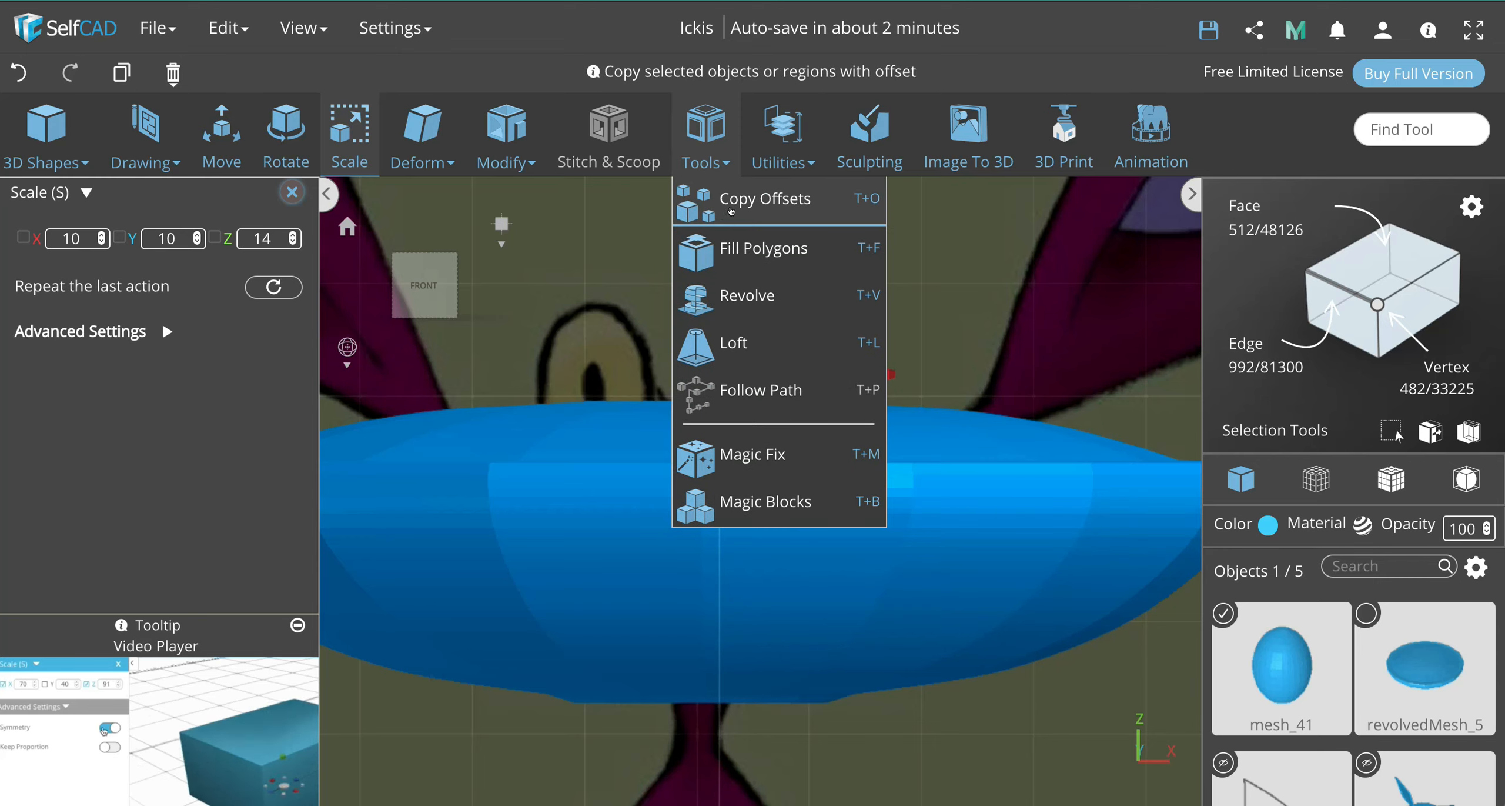
{"action": "left_click", "coordinate": [731, 210]}
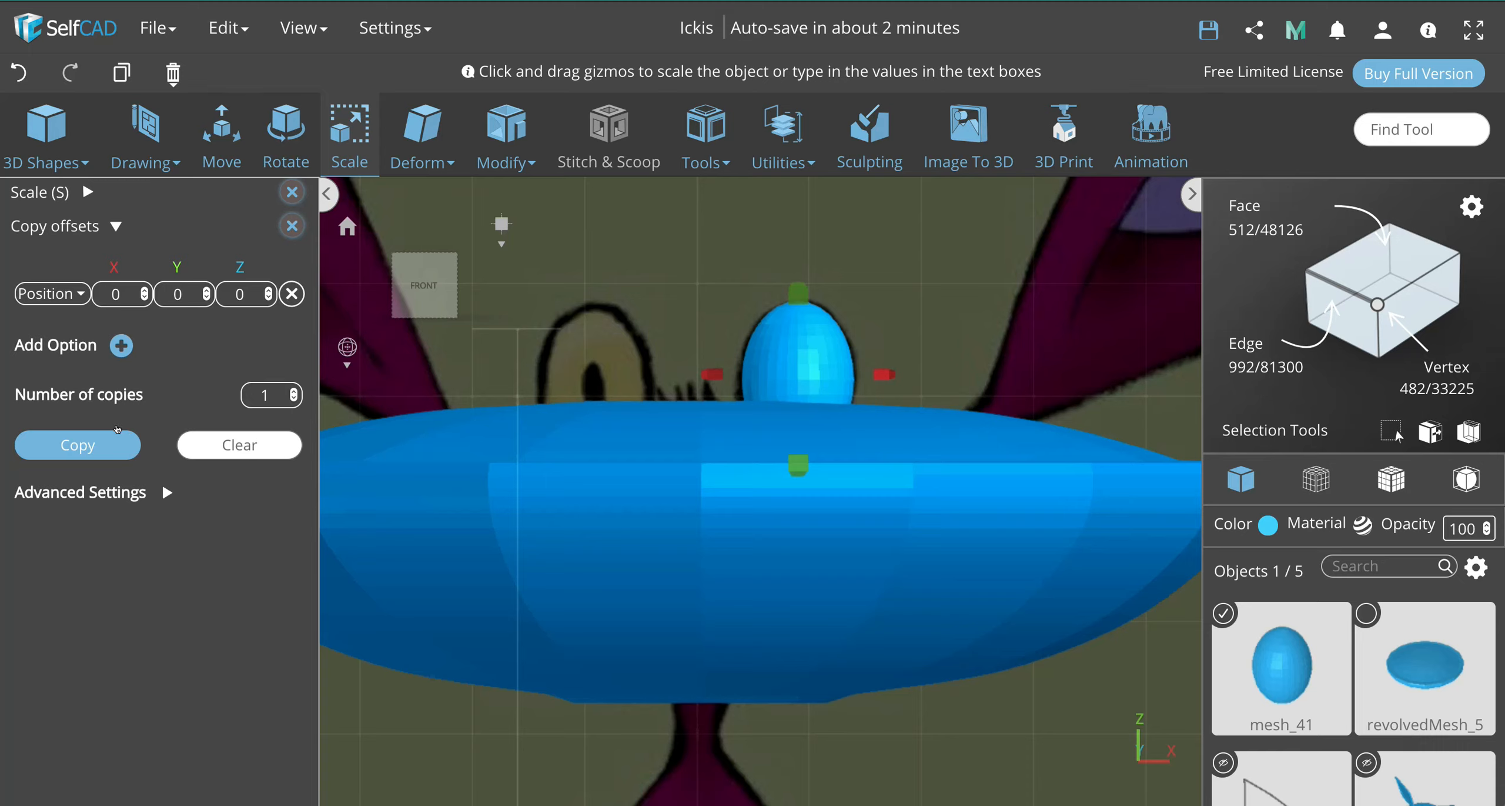
{"action": "left_click", "coordinate": [113, 441]}
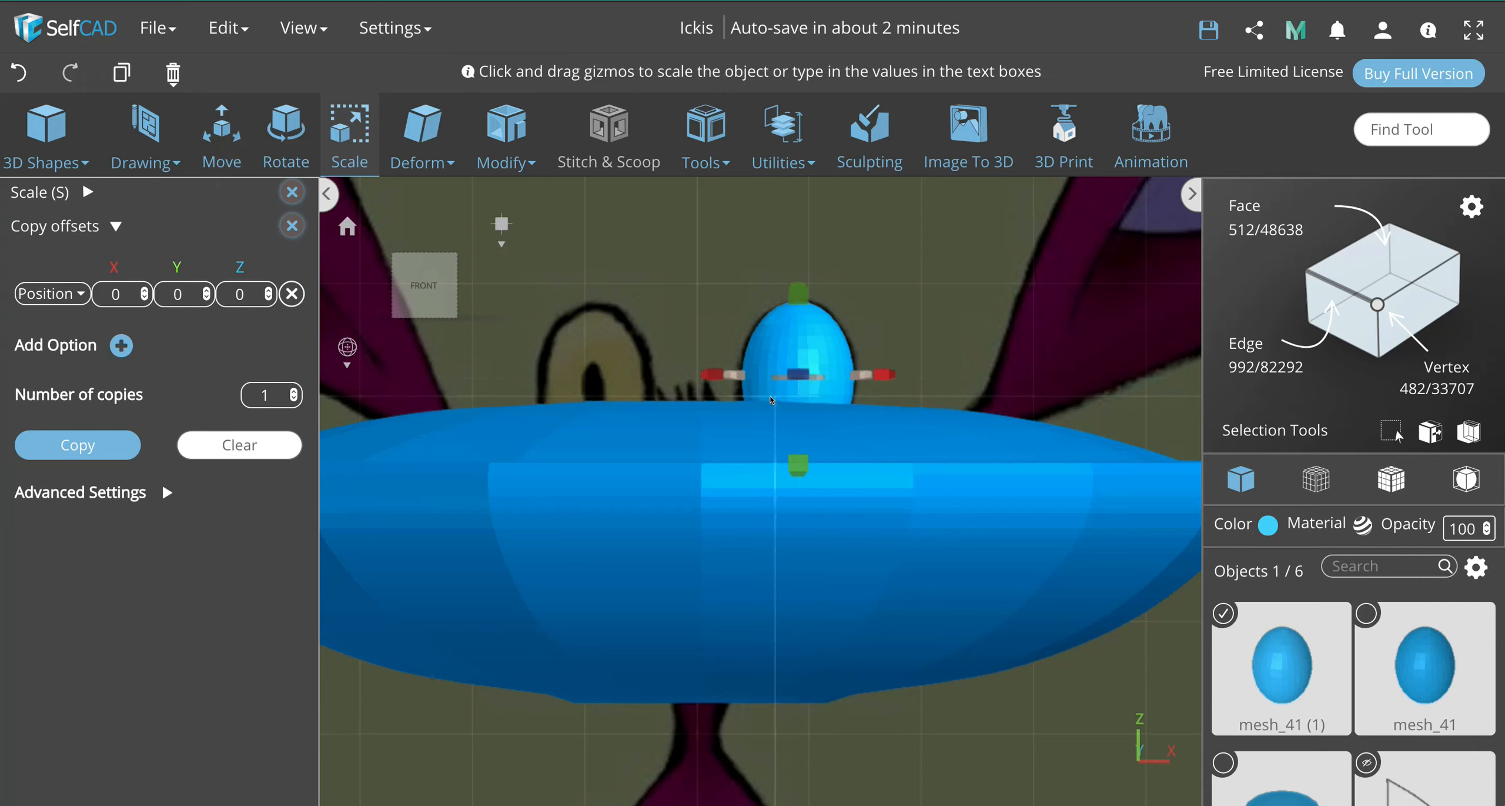
{"action": "key", "text": "Escape"}
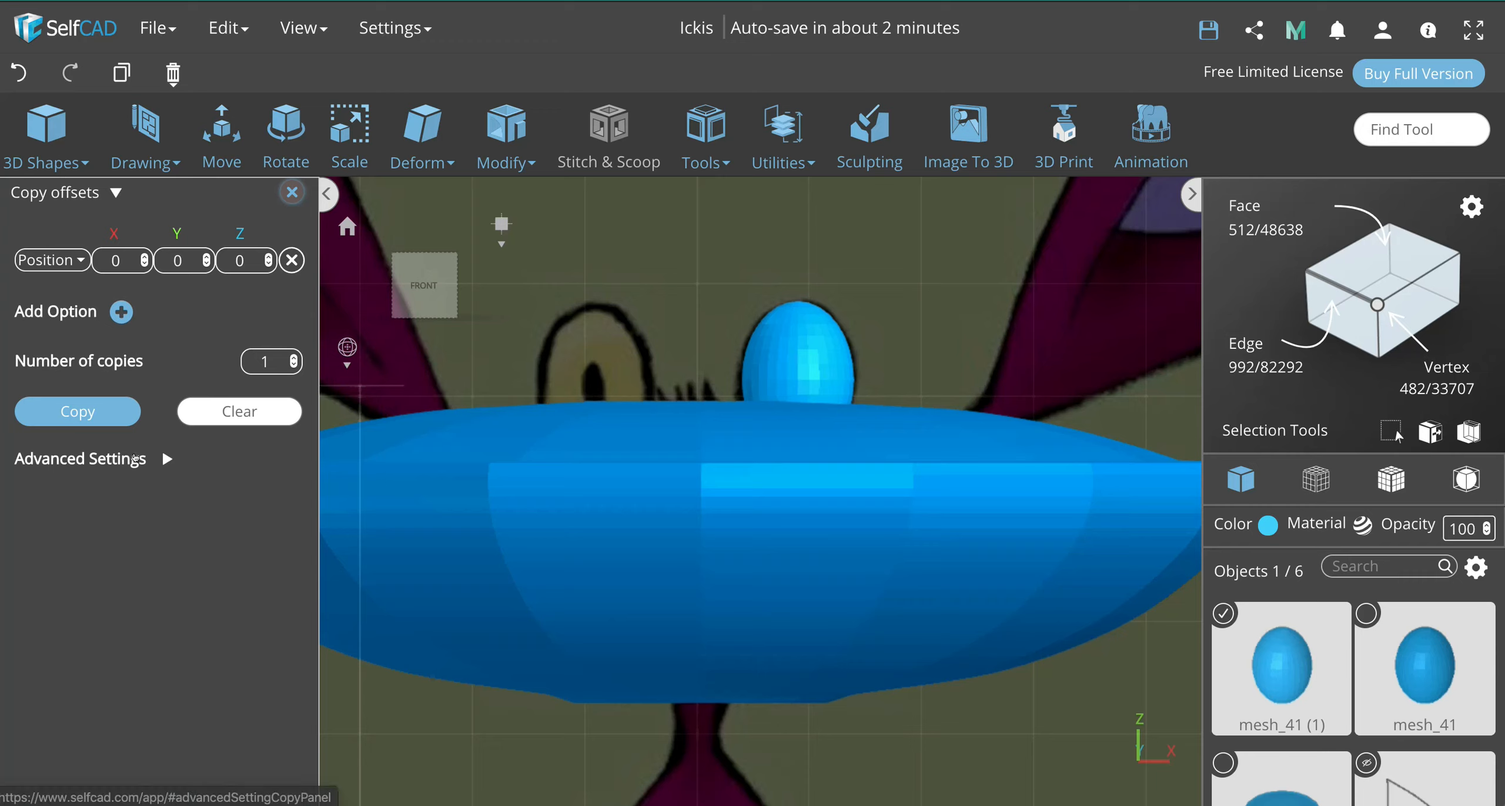
{"action": "left_click", "coordinate": [135, 458]}
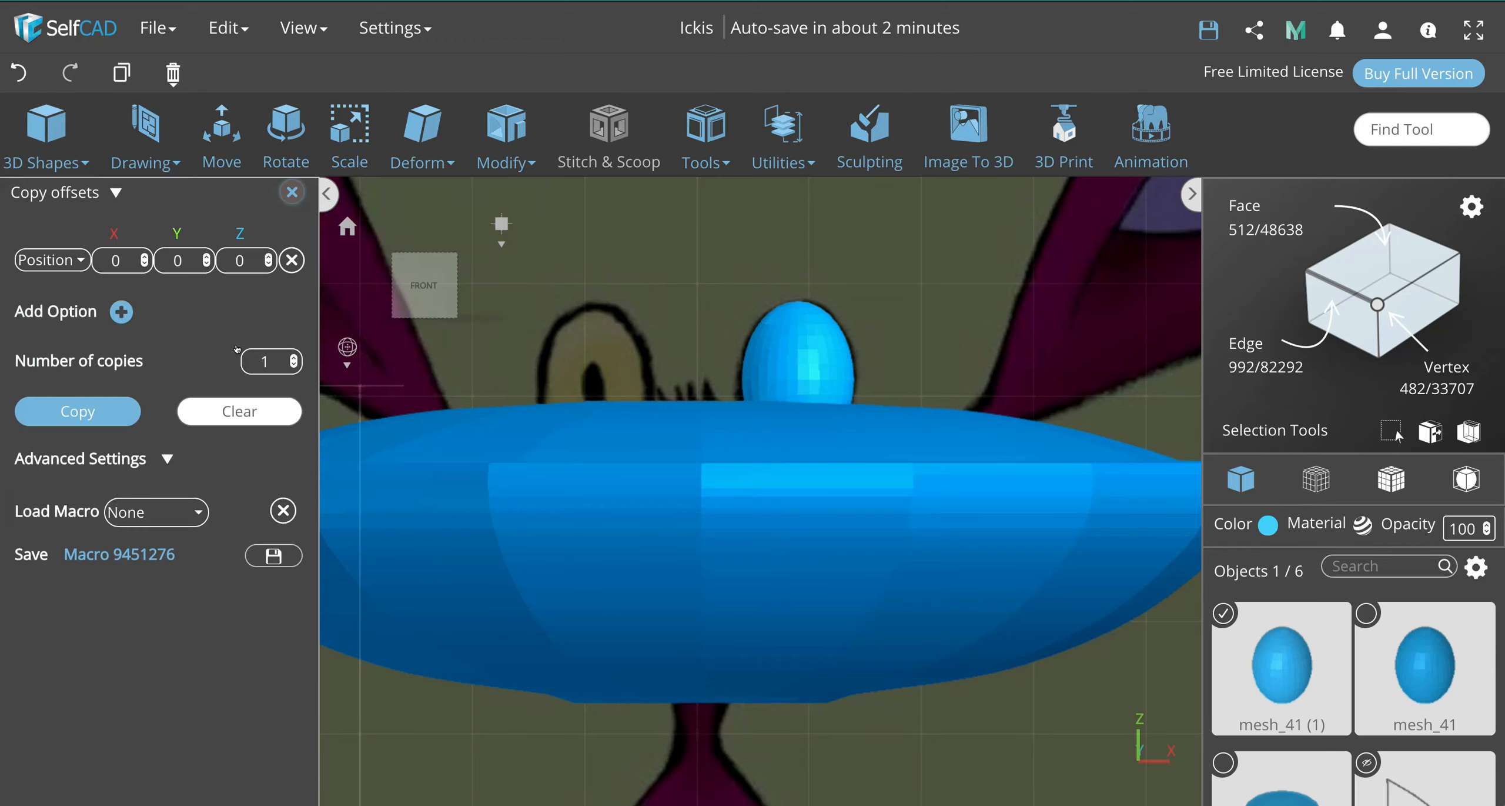
{"action": "left_click", "coordinate": [291, 192]}
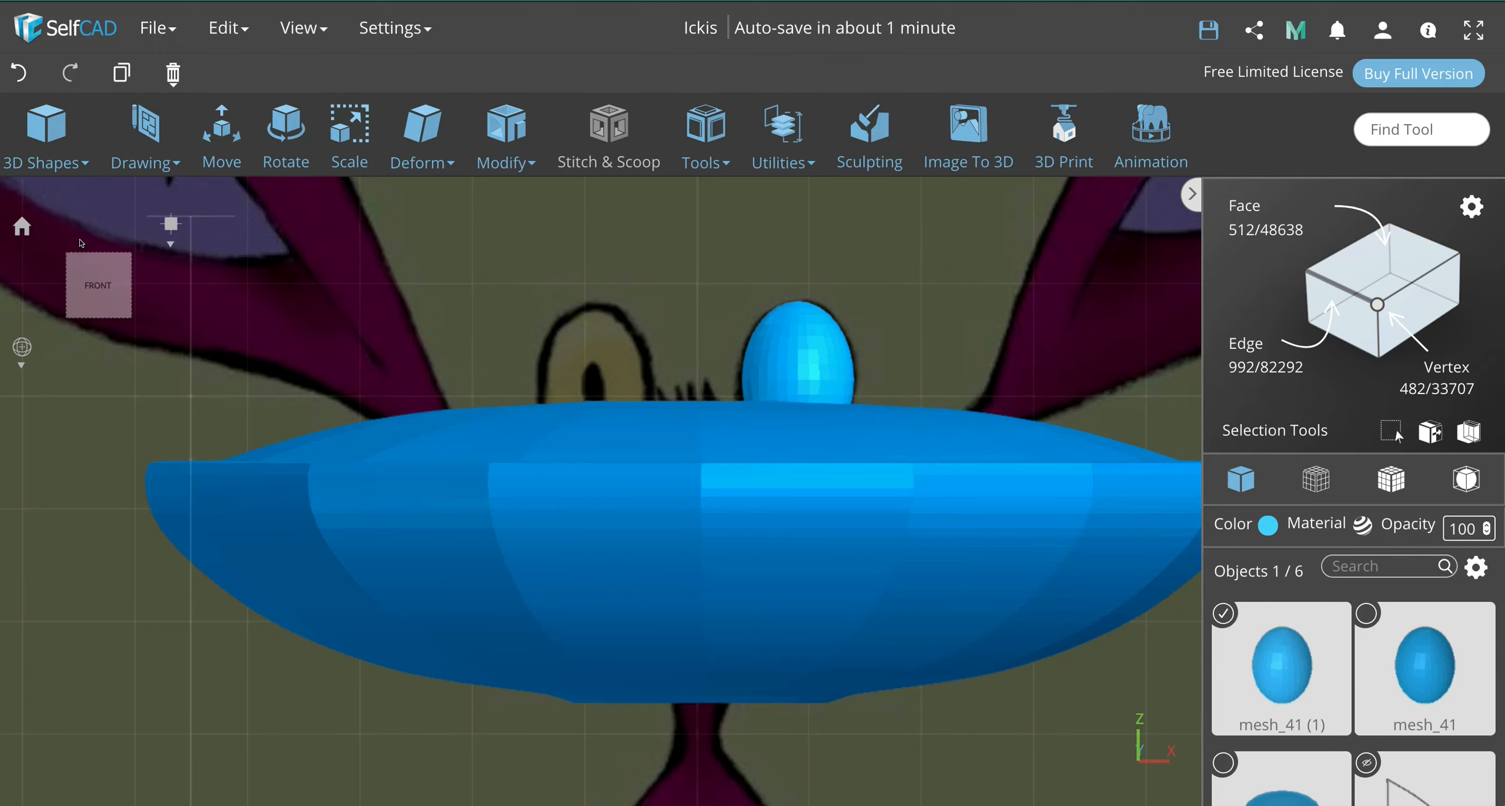
Step: Scale the copied eye symmetrically to X 12, Y 12, Z 16 to form a shell around the original
{"action": "left_click", "coordinate": [327, 140]}
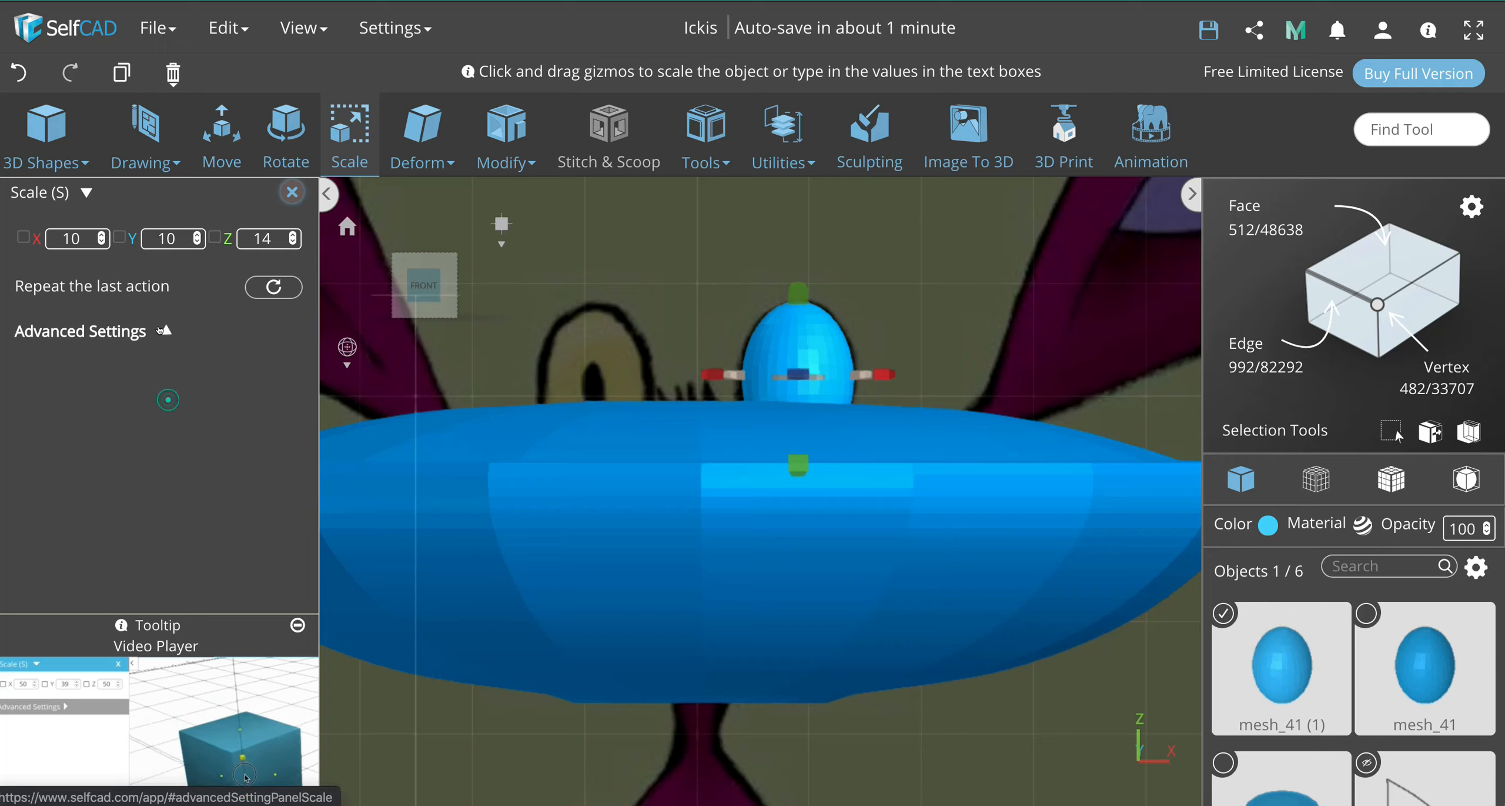
{"action": "left_click", "coordinate": [166, 331]}
{"action": "left_click", "coordinate": [266, 378]}
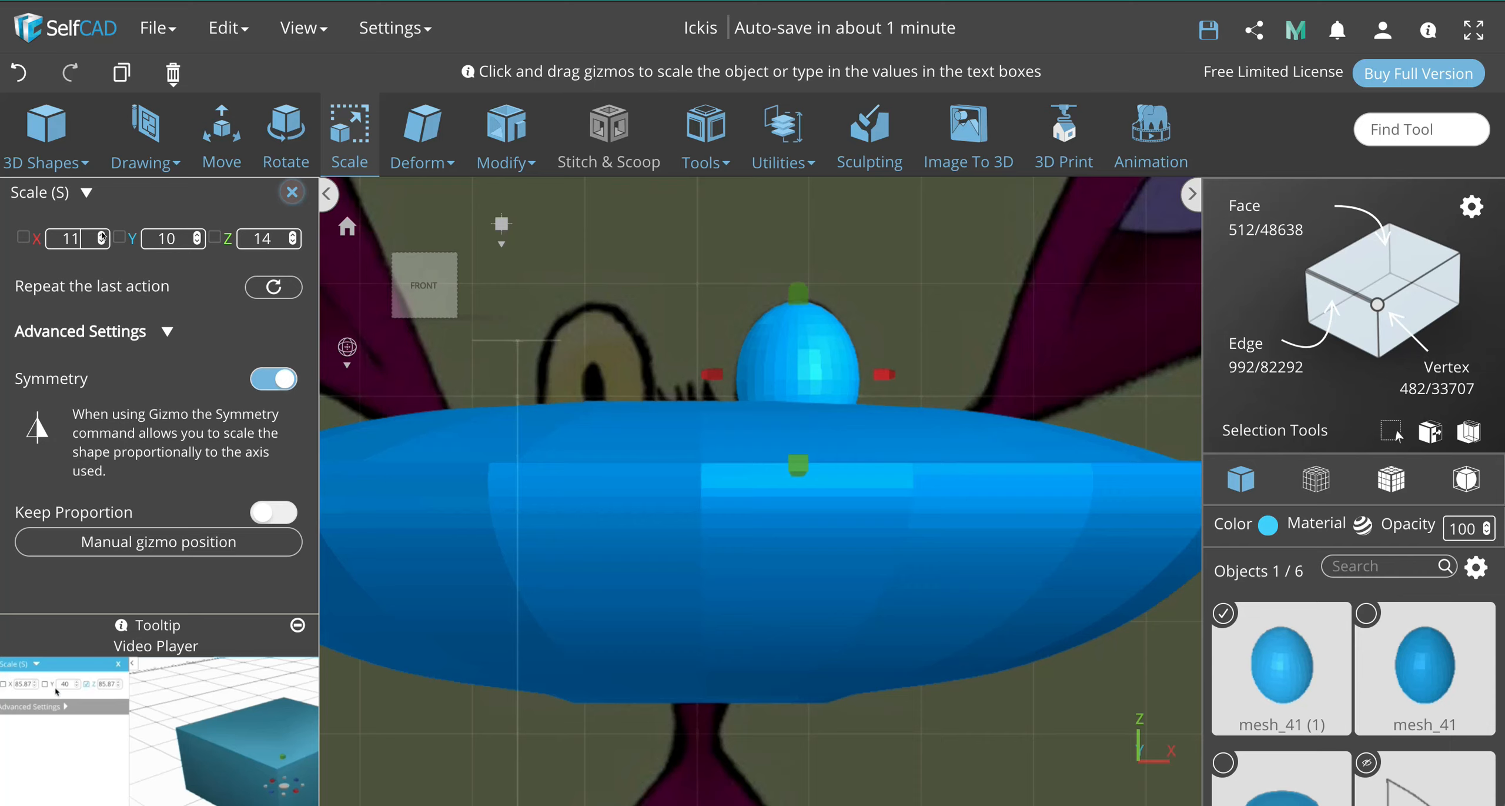
{"action": "left_click", "coordinate": [102, 235]}
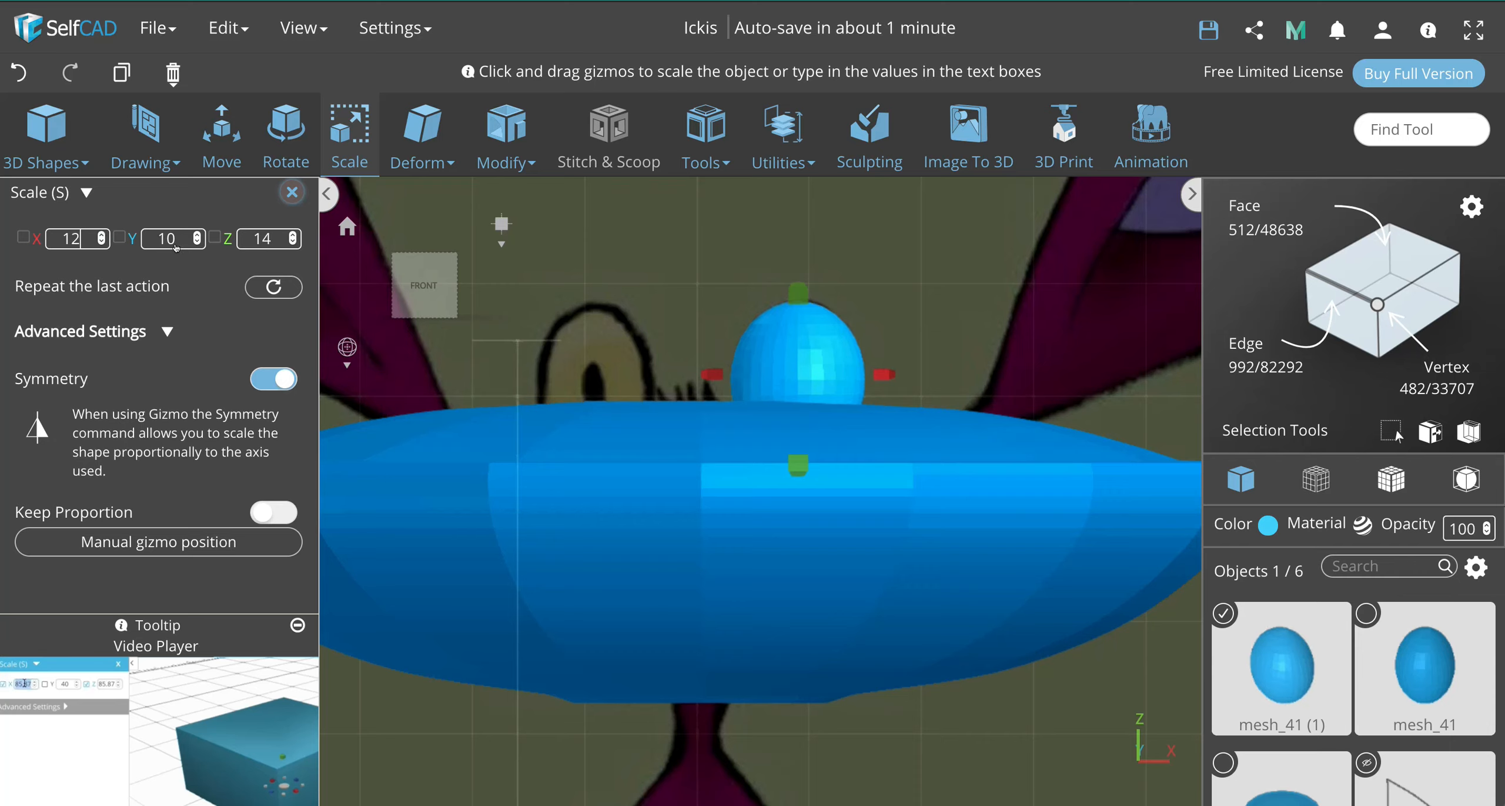
{"action": "left_click", "coordinate": [292, 235]}
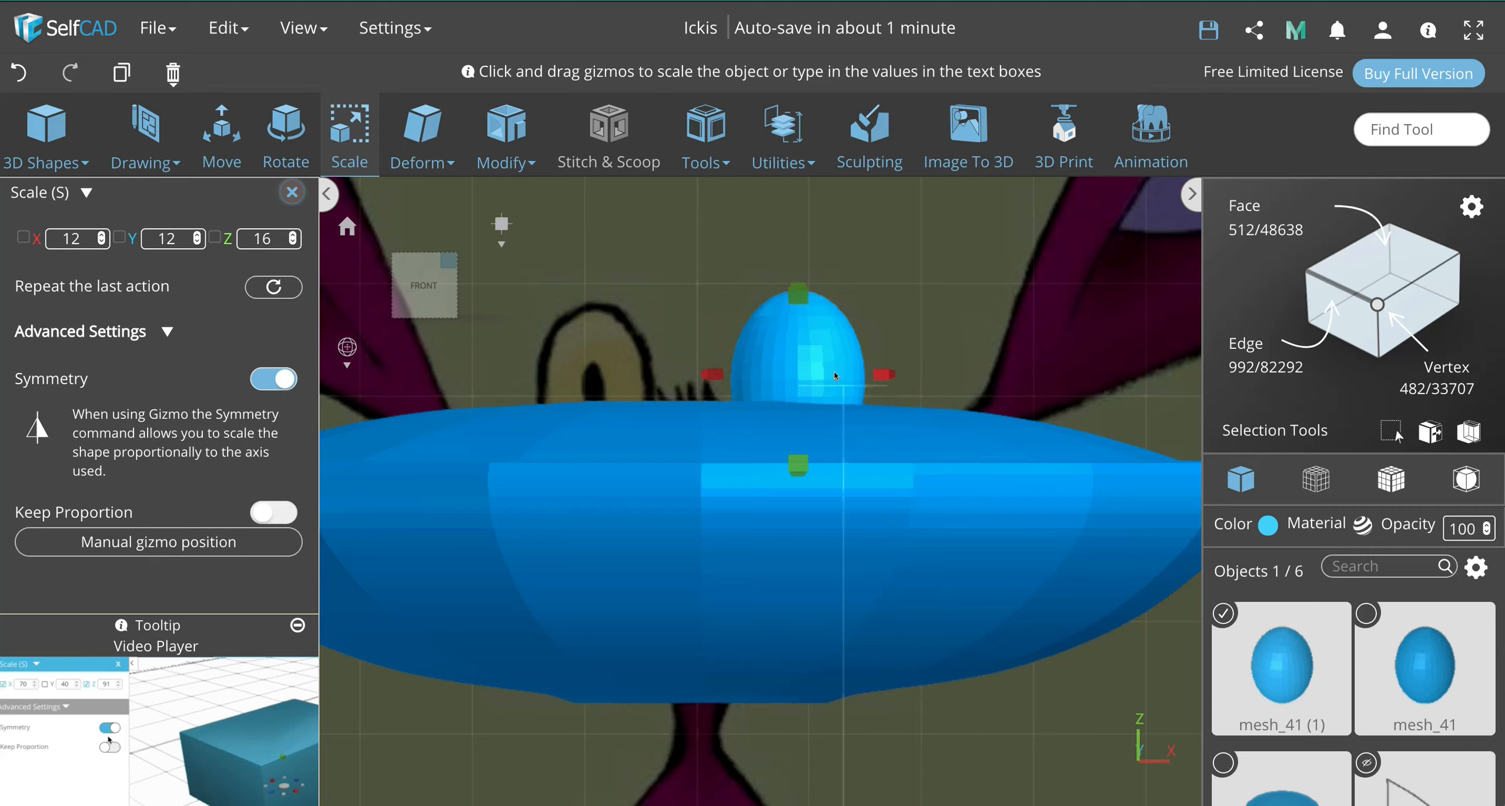
{"action": "left_click", "coordinate": [286, 189]}
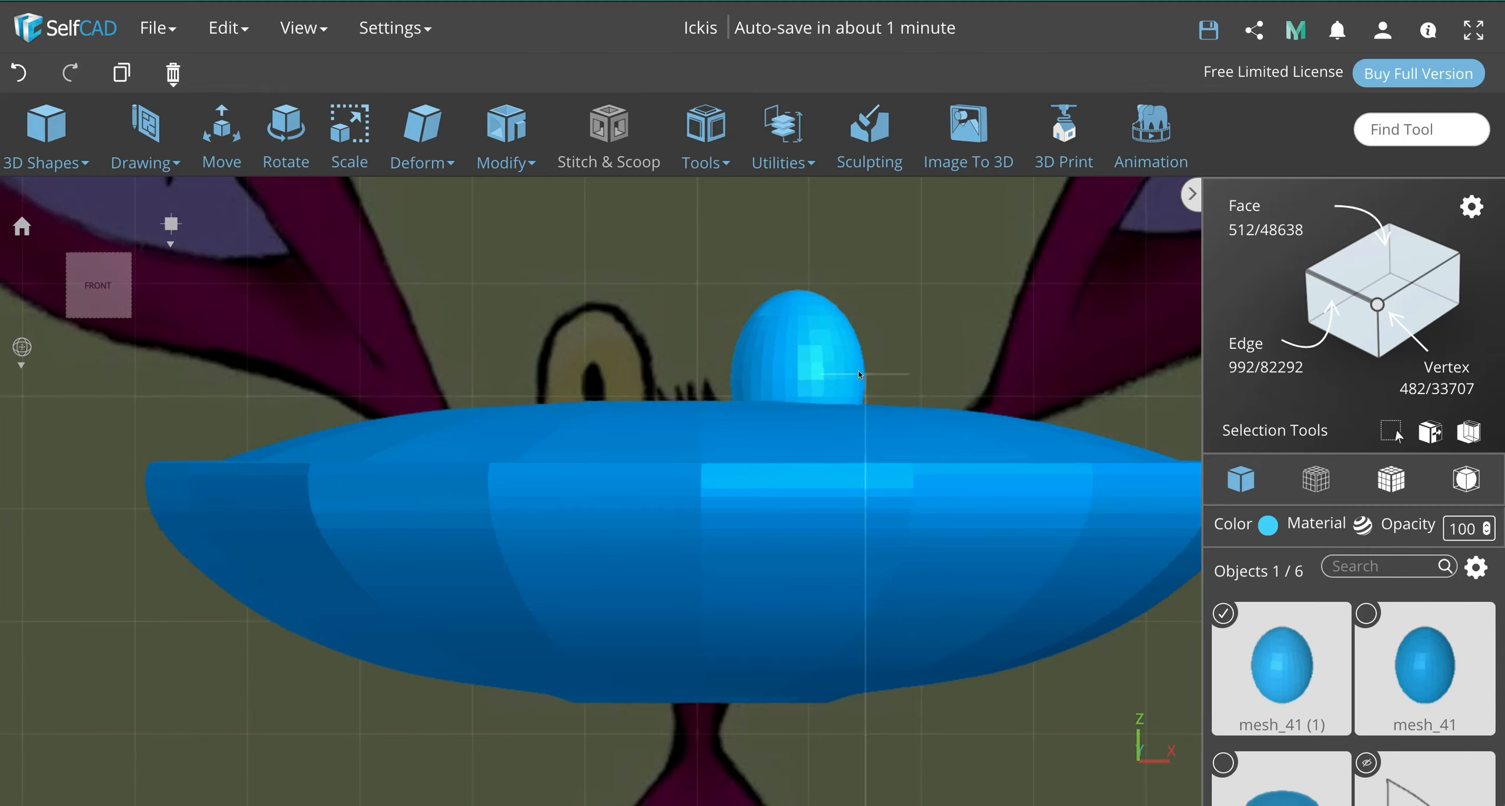
Step: Loop-select the two adjacent face rings around the middle of the larger eye shell and delete them
{"action": "scroll", "coordinate": [859, 375], "scroll_direction": "up", "scroll_amount": 5}
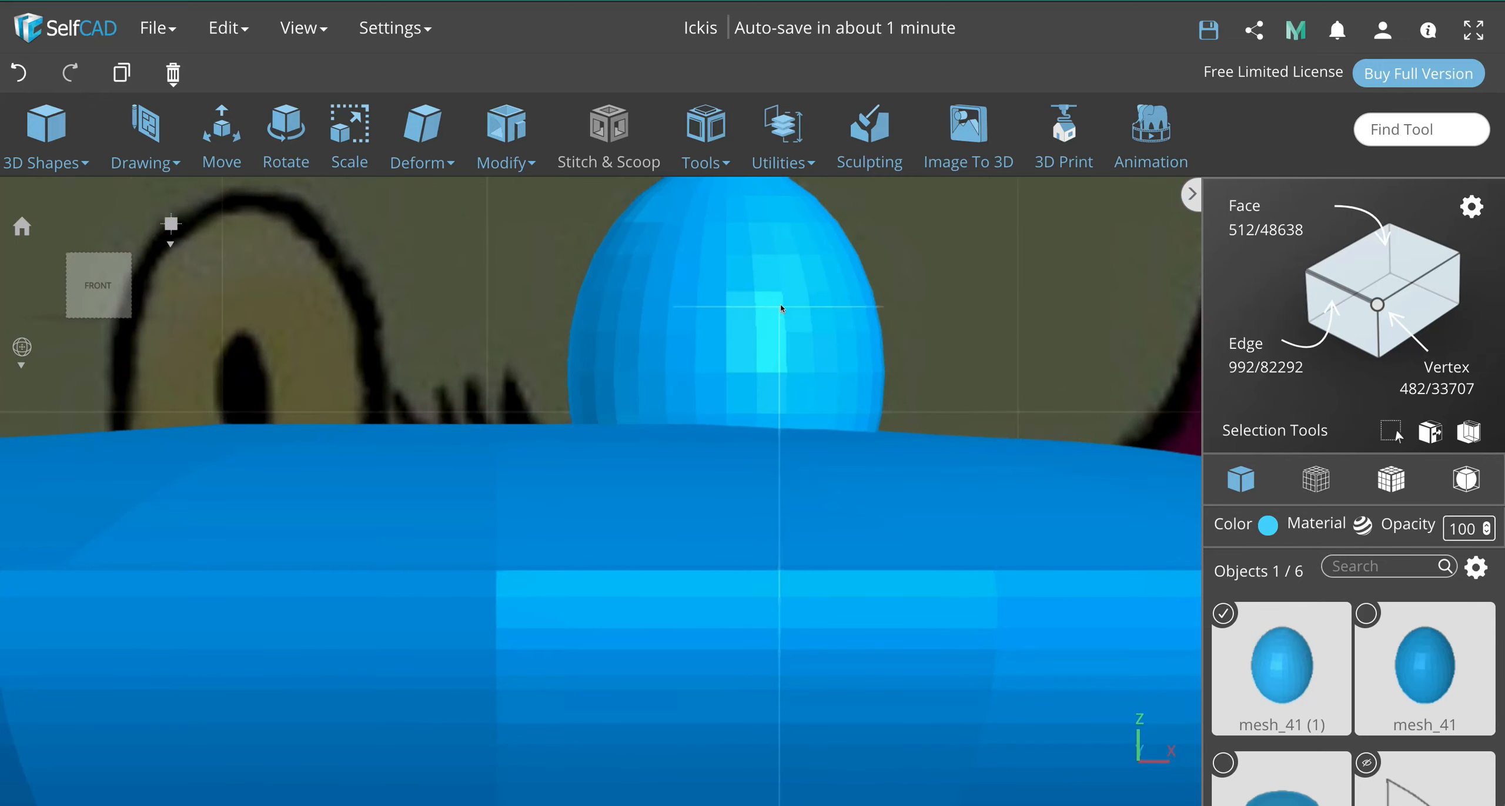
{"action": "left_click", "coordinate": [1352, 267]}
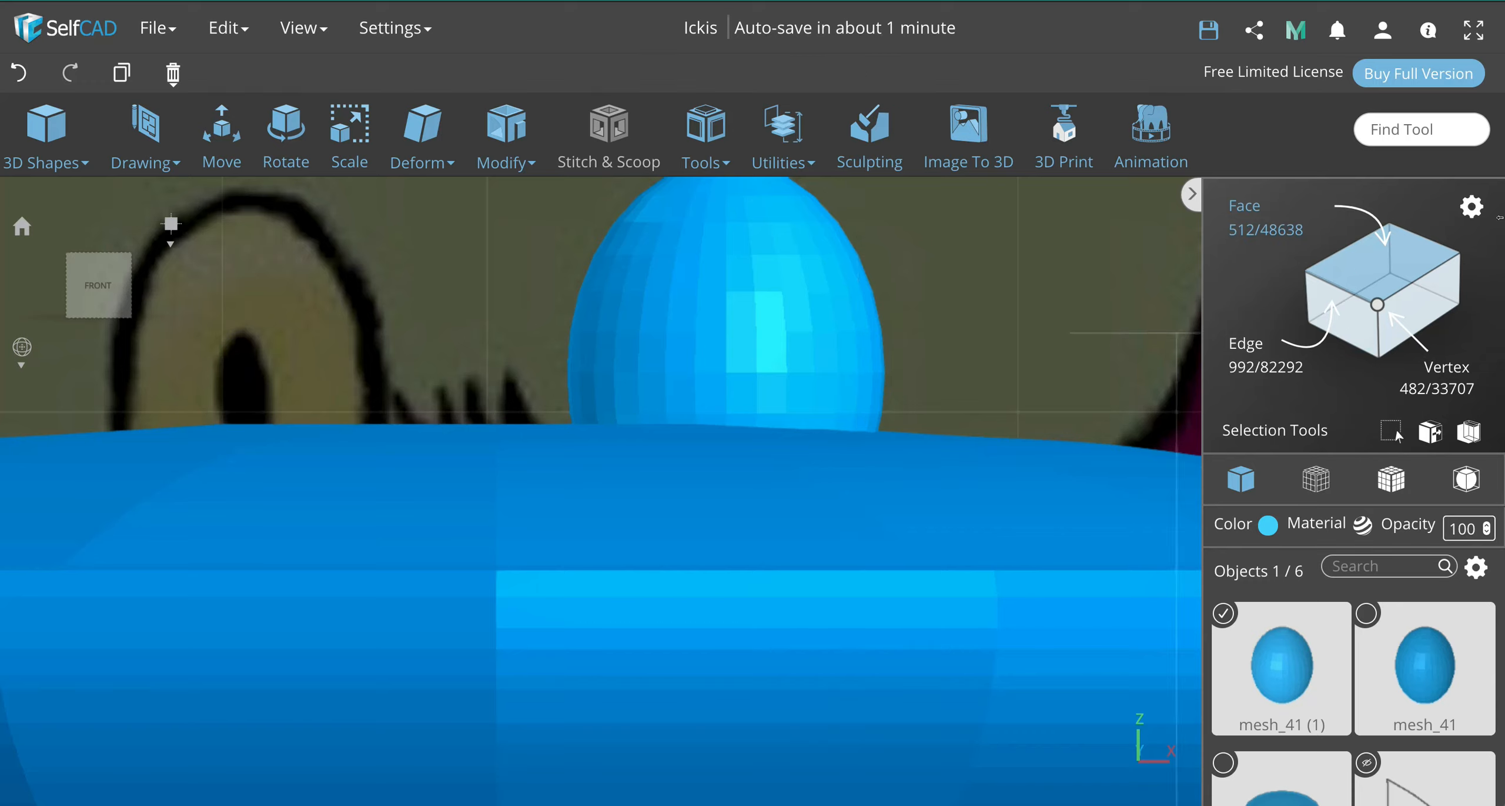
{"action": "left_click", "coordinate": [1473, 207]}
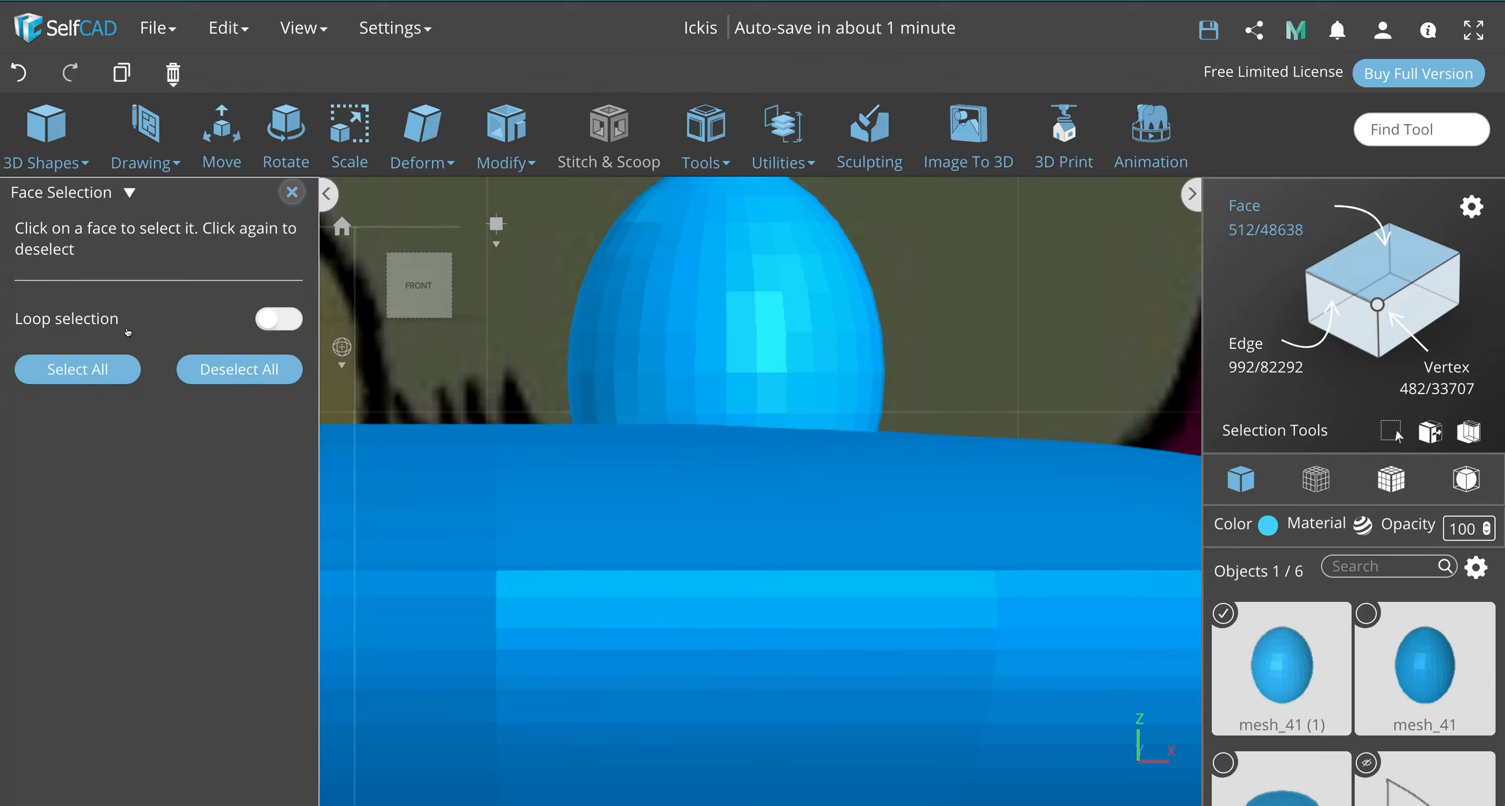
{"action": "left_click", "coordinate": [790, 391]}
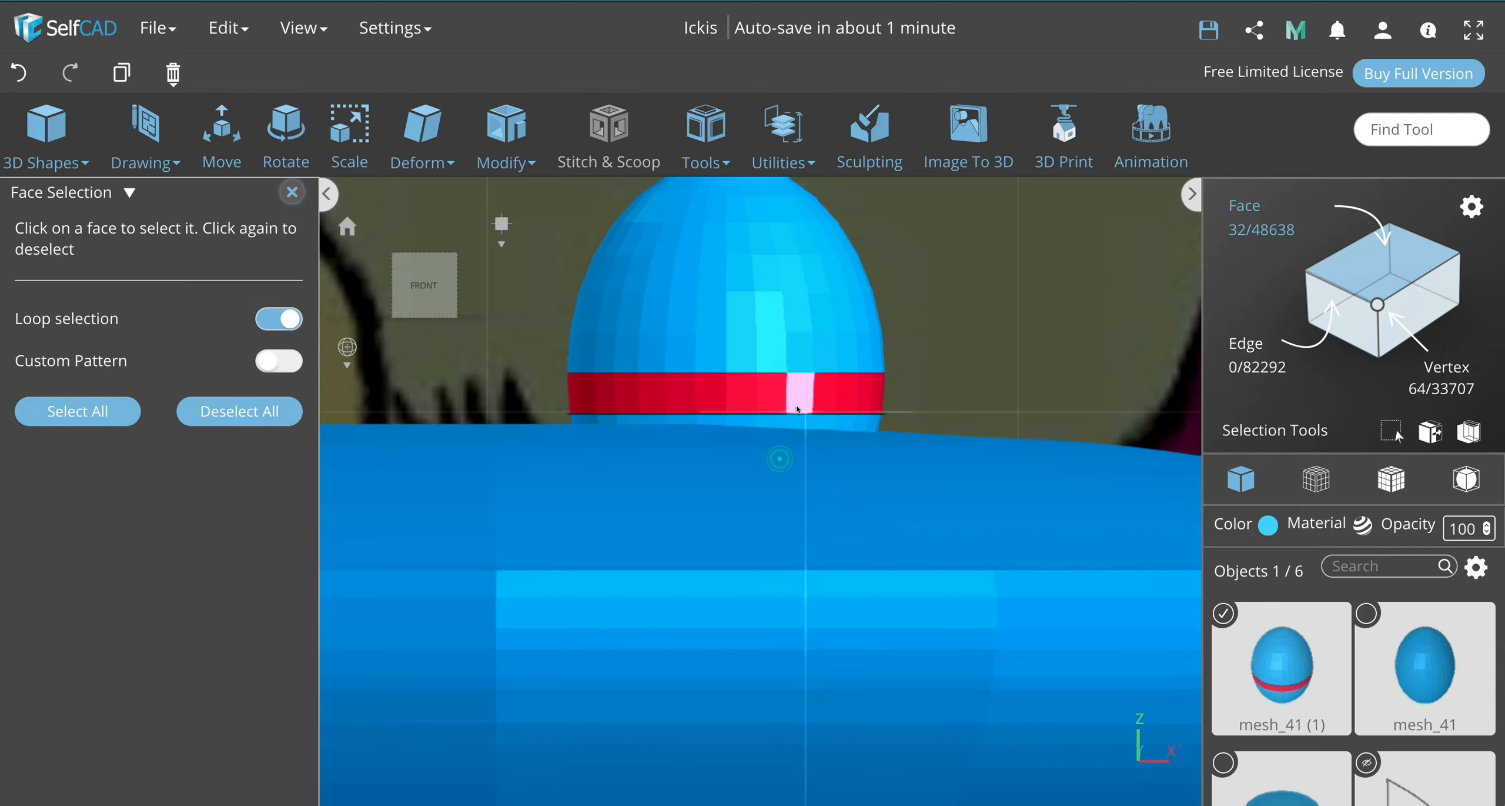
{"action": "left_click", "coordinate": [776, 422]}
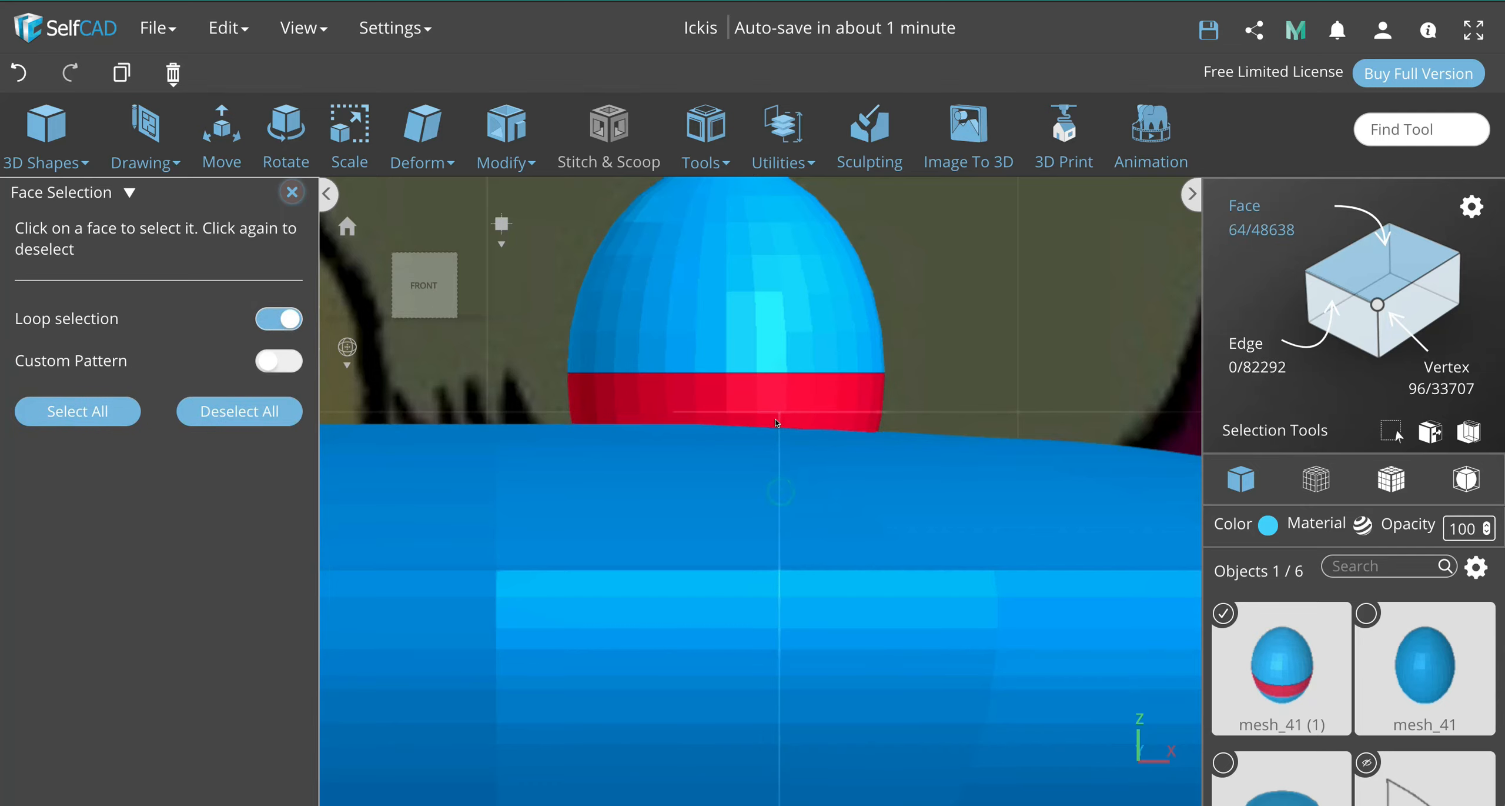
{"action": "key", "text": "Delete"}
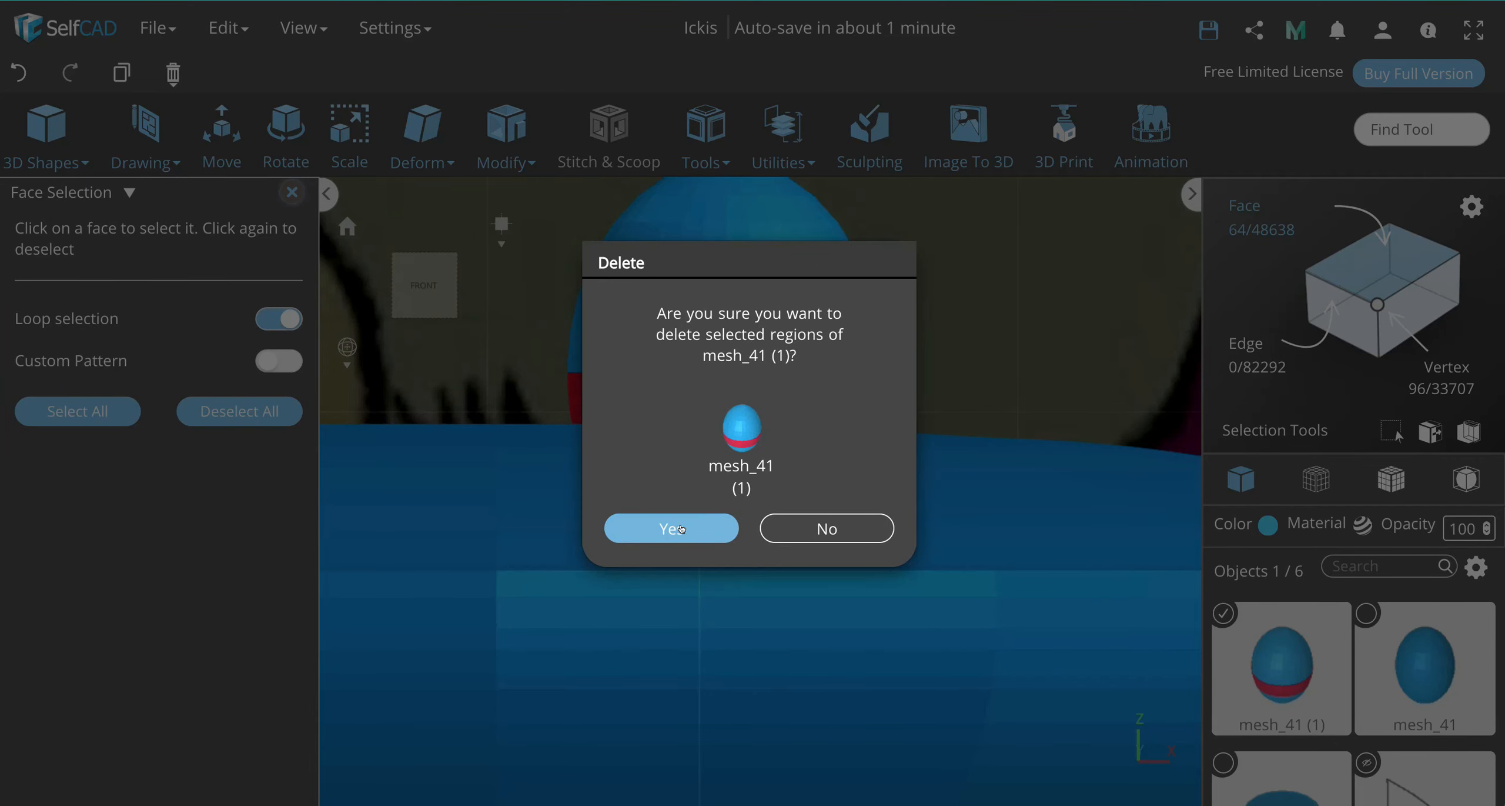
{"action": "left_click", "coordinate": [676, 528]}
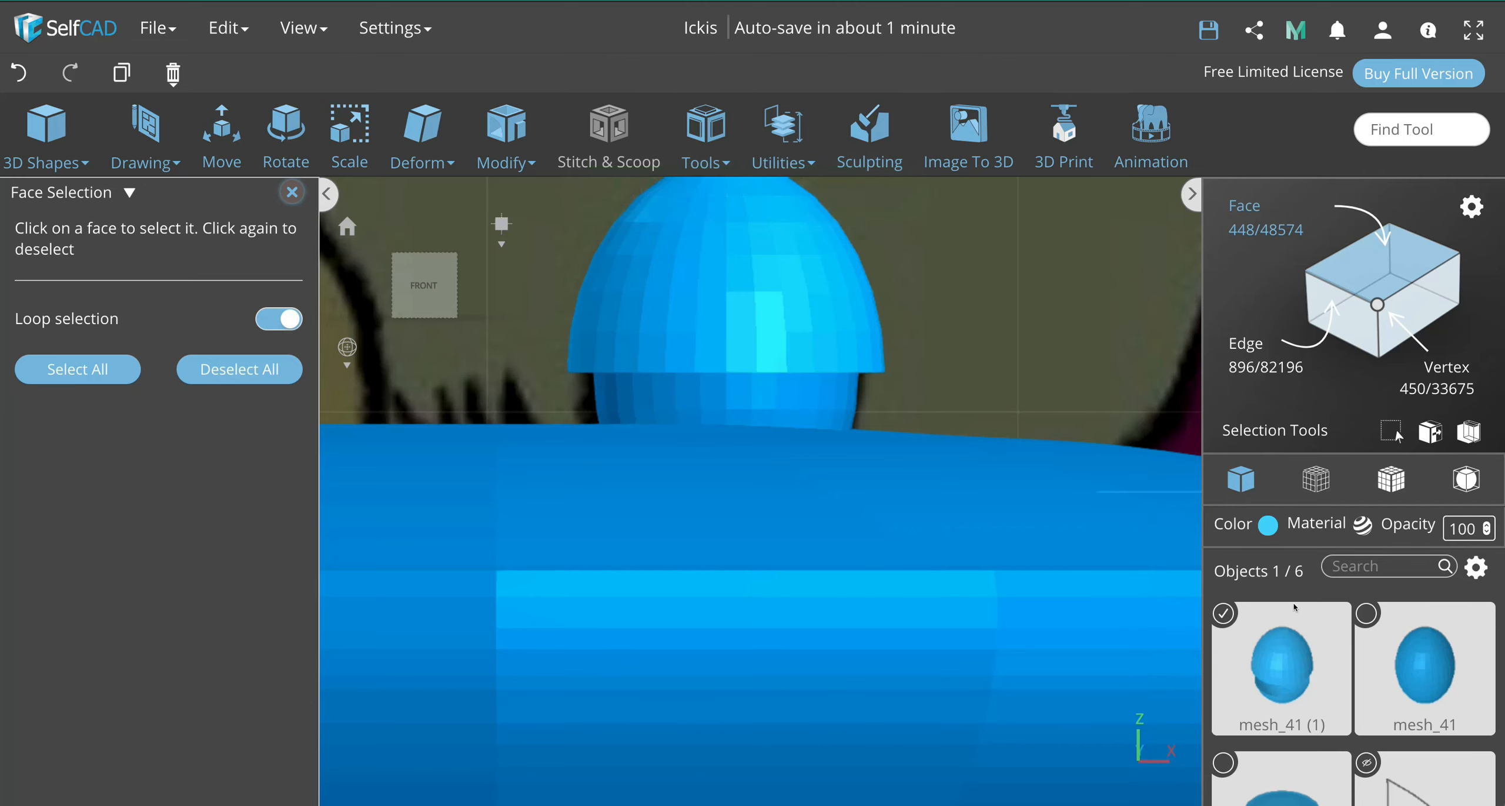
Step: Select only the revolved head mesh and hide it to expose the lower part of the eye
{"action": "scroll", "coordinate": [1254, 612], "scroll_direction": "down", "scroll_amount": 1}
{"action": "left_click", "coordinate": [1222, 614]}
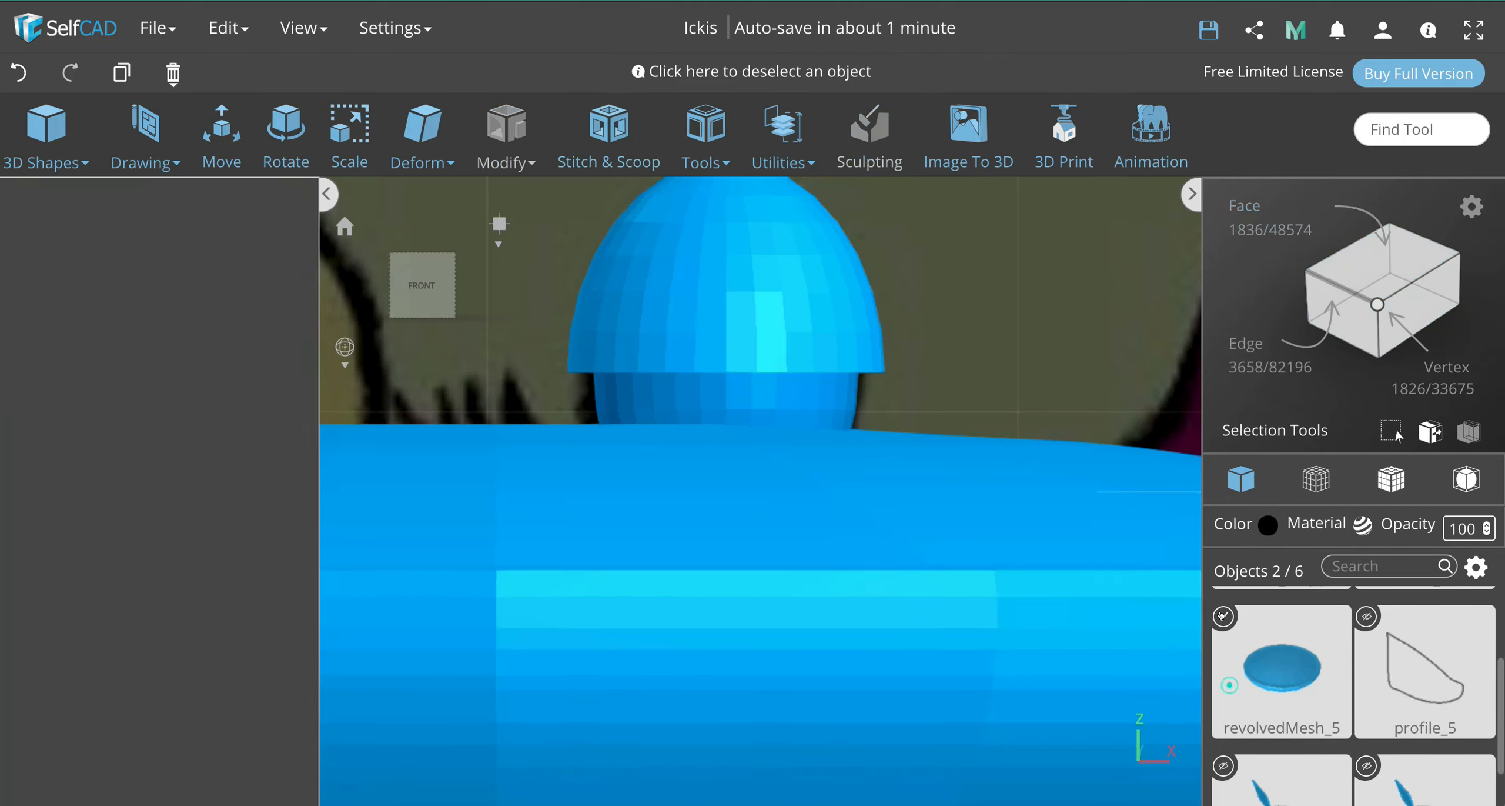
{"action": "left_click", "coordinate": [1222, 613]}
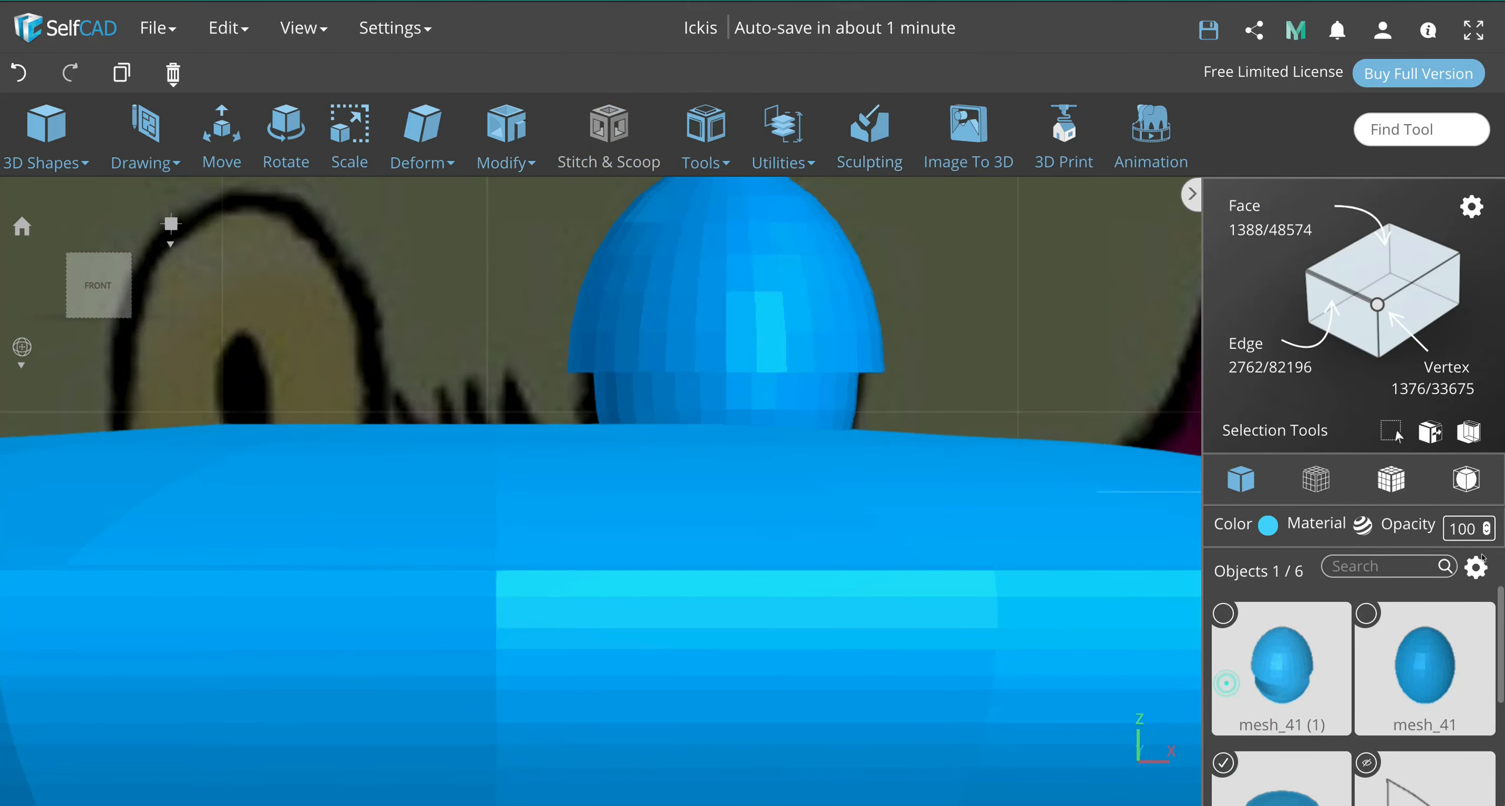
{"action": "left_click", "coordinate": [1476, 566]}
{"action": "left_click", "coordinate": [1462, 650]}
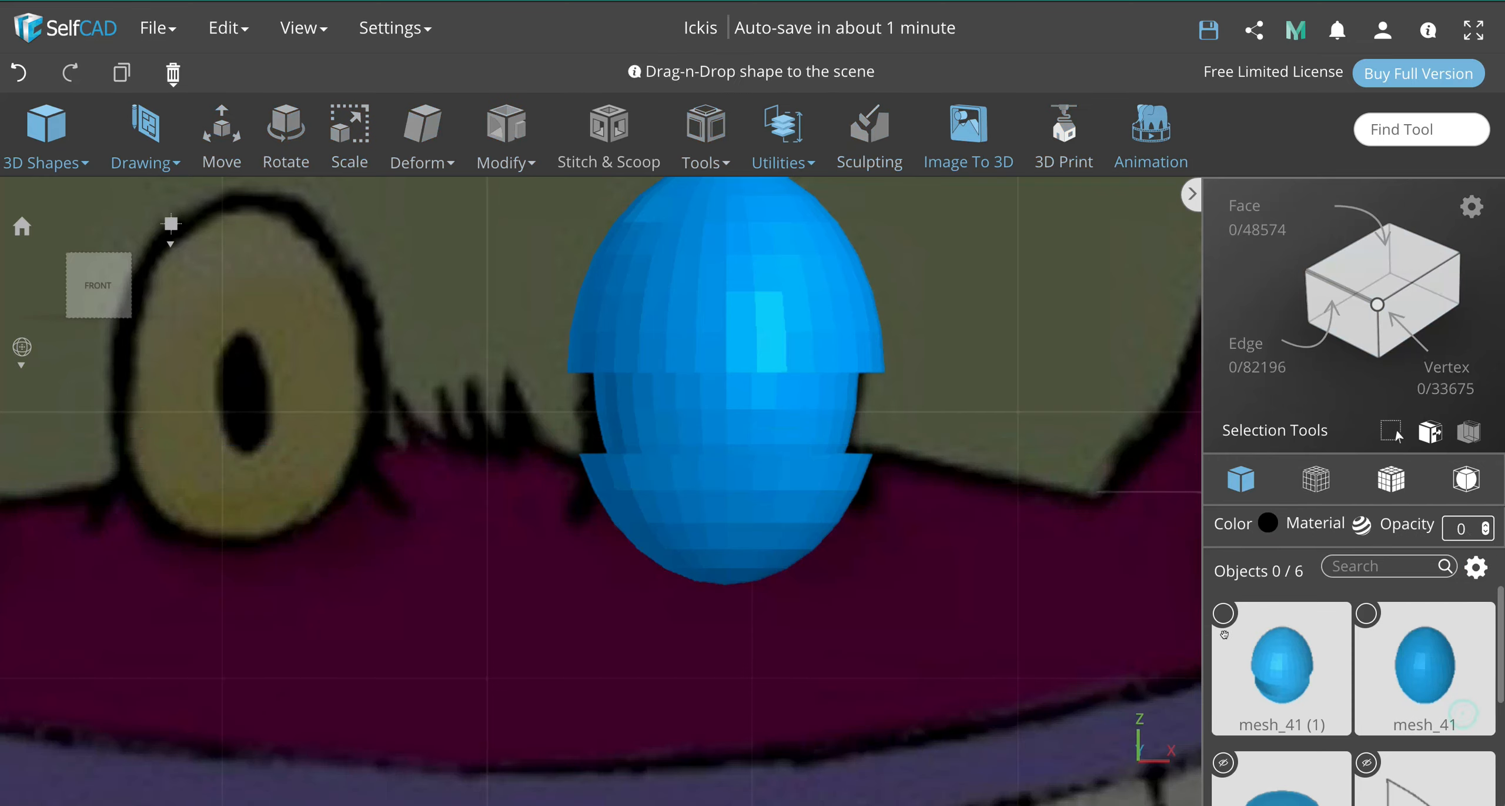
Step: Loop-select the five face rings of the eye shell's lower part and delete them
{"action": "left_click", "coordinate": [1223, 613]}
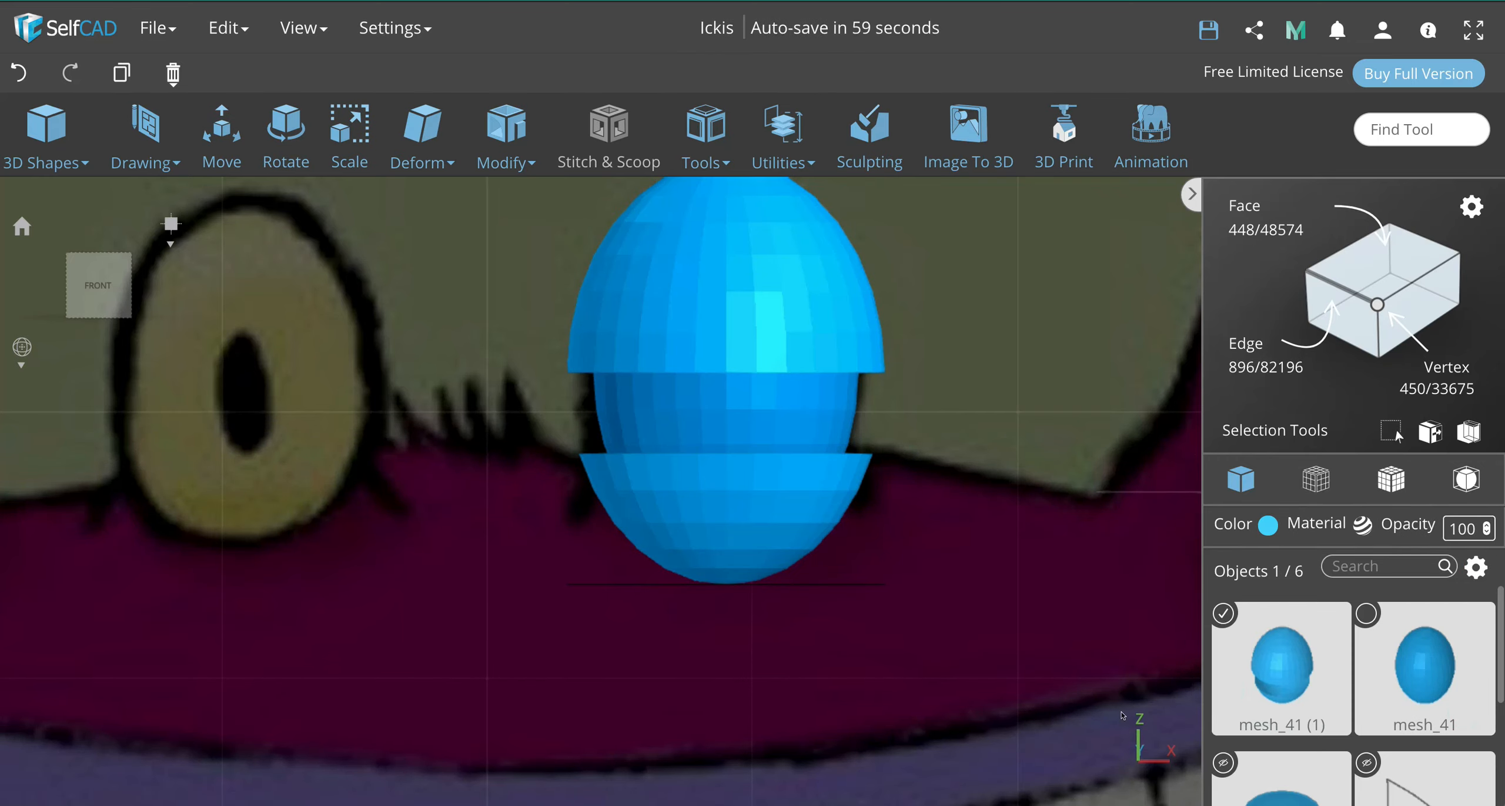
{"action": "left_click", "coordinate": [773, 479]}
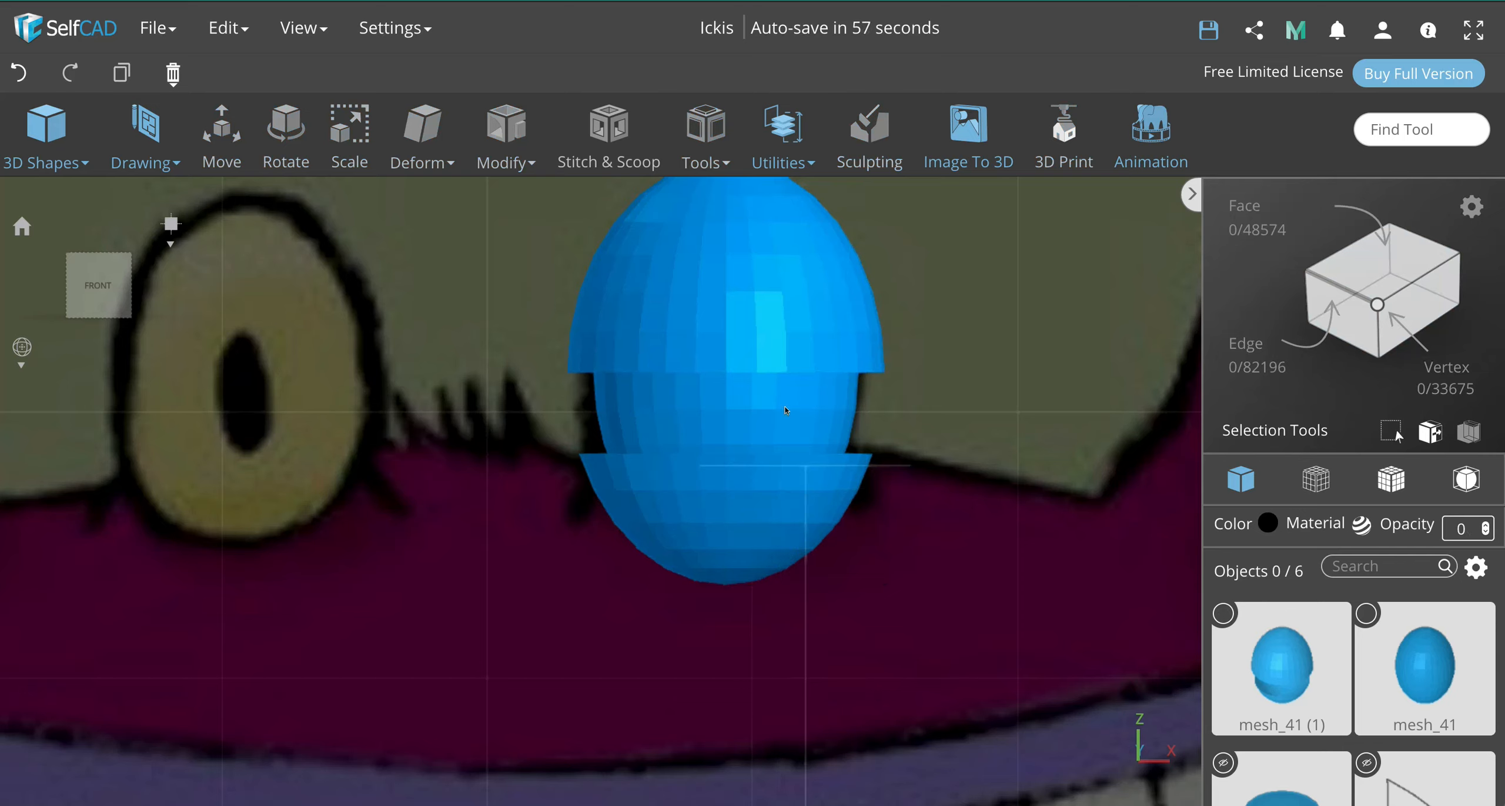
{"action": "left_click", "coordinate": [780, 320]}
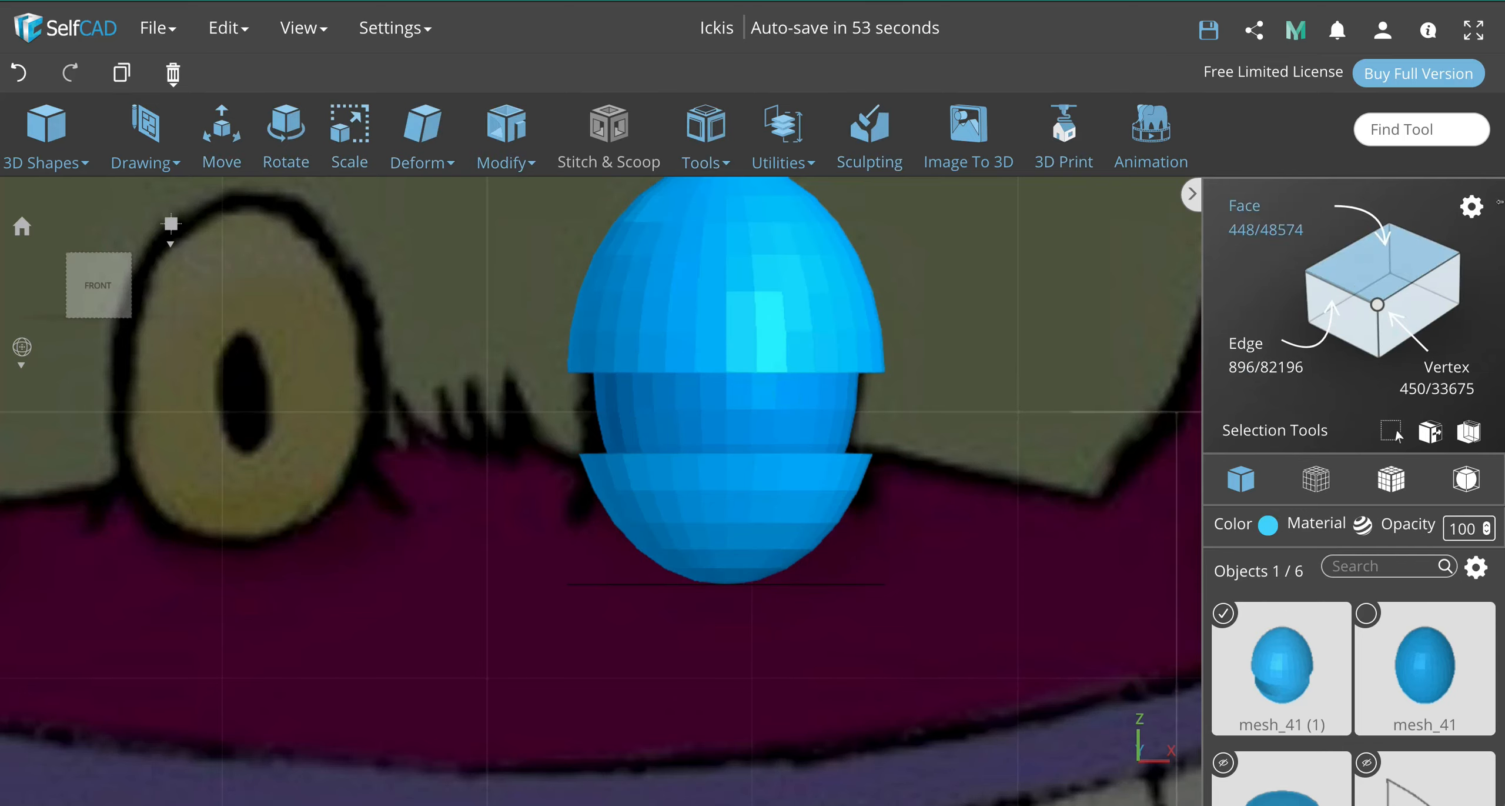
{"action": "left_click", "coordinate": [1471, 206]}
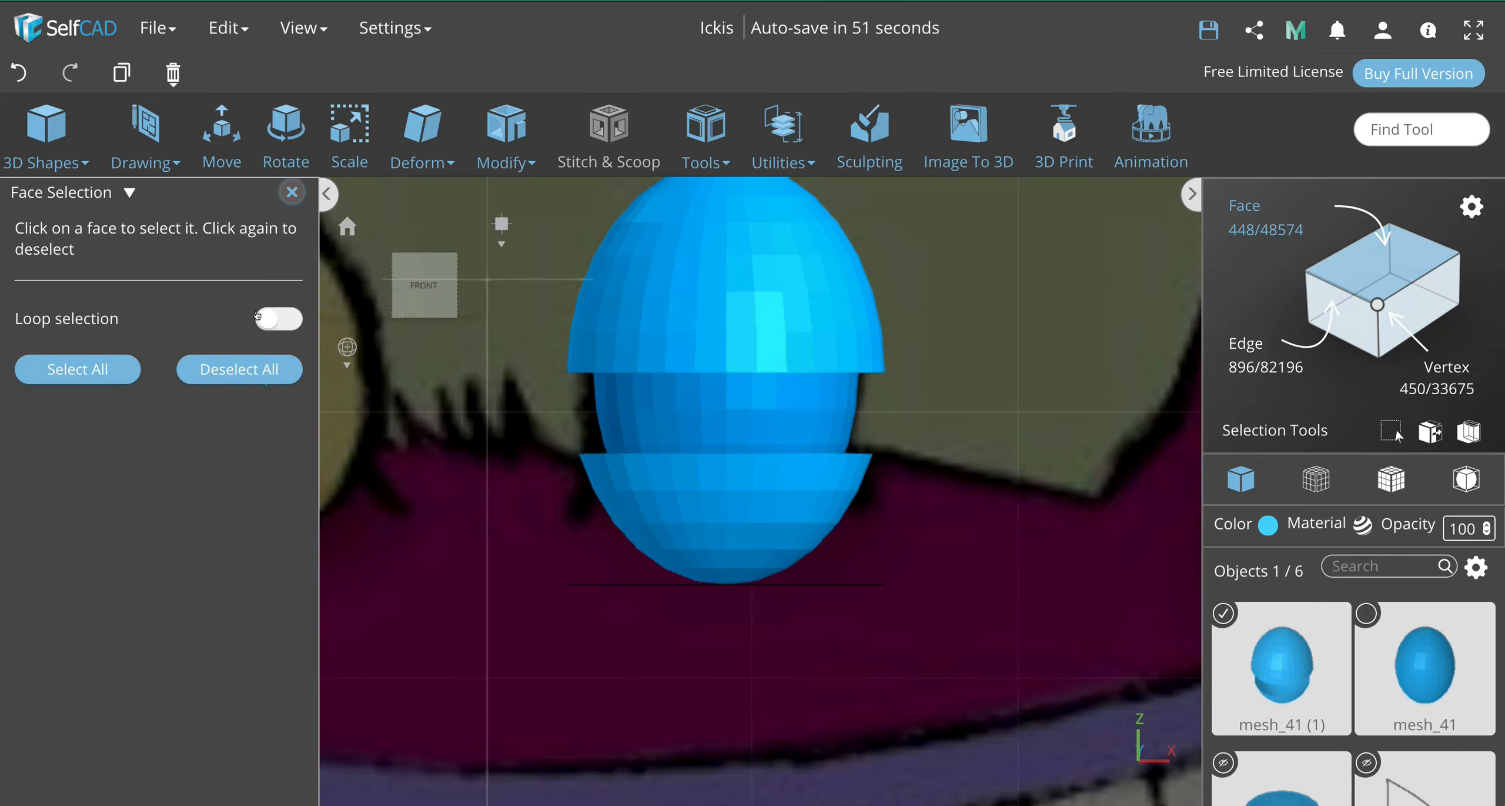
{"action": "left_click", "coordinate": [276, 318]}
{"action": "left_click", "coordinate": [695, 468]}
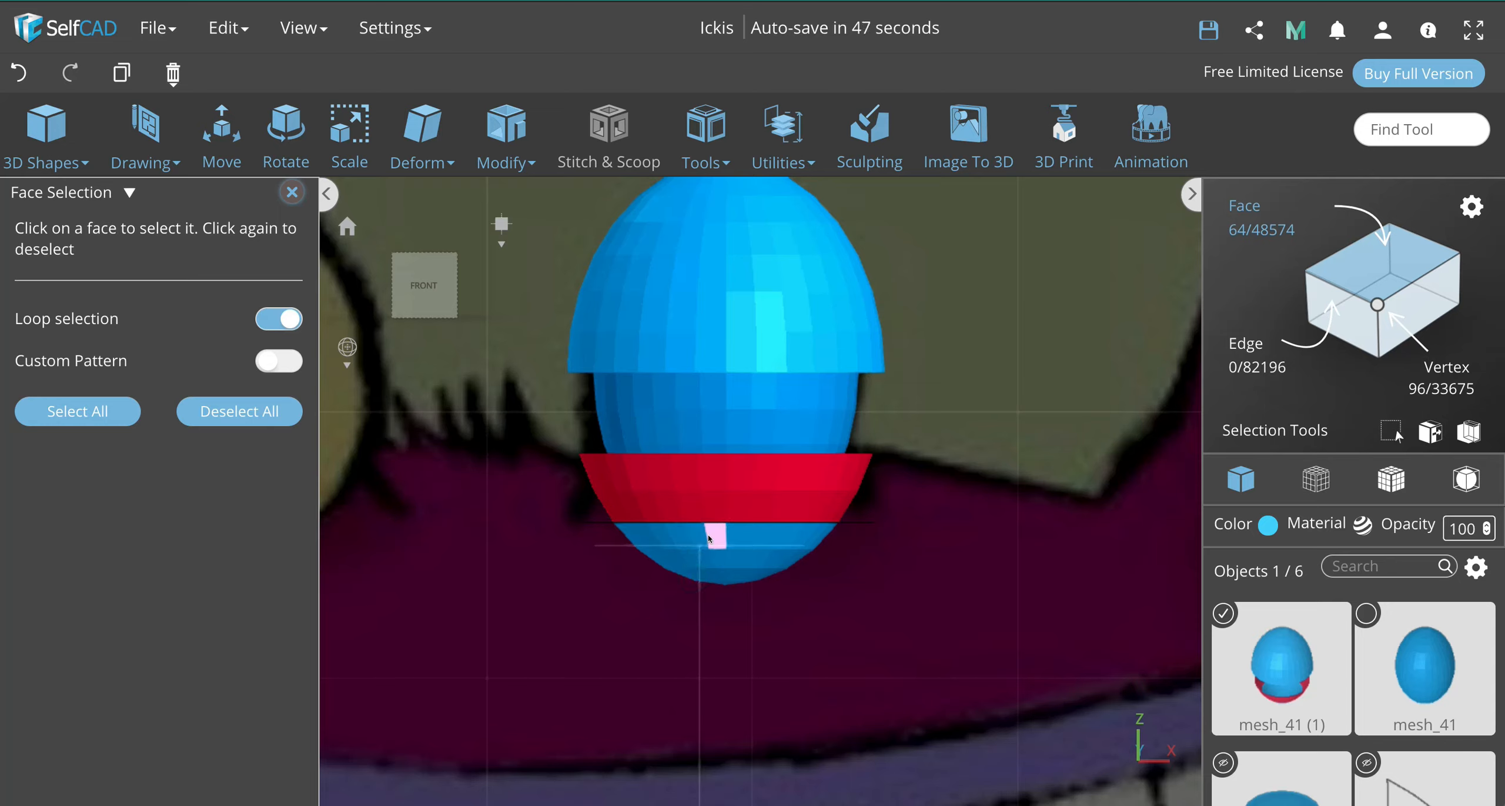
{"action": "left_click", "coordinate": [711, 537]}
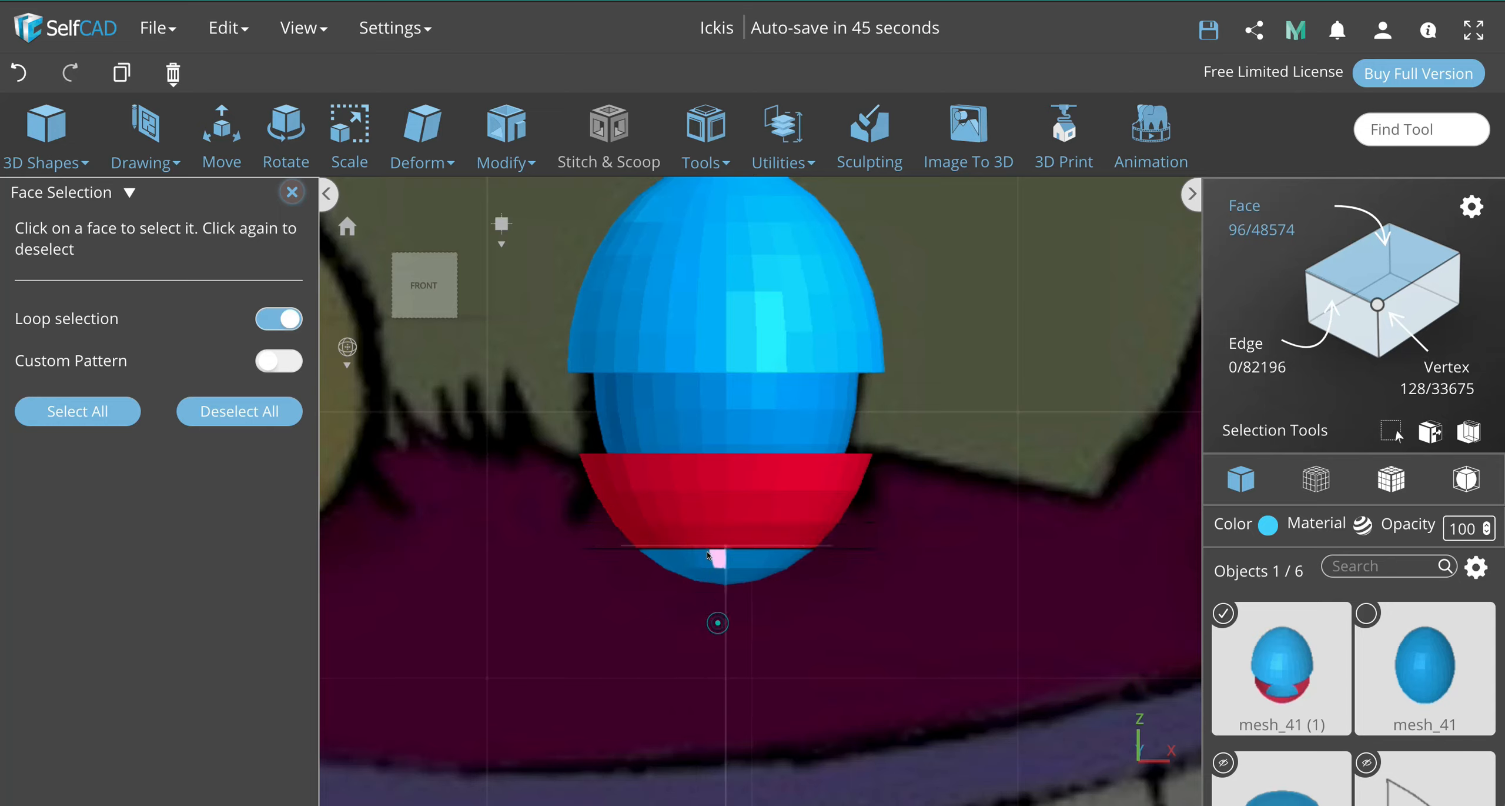
{"action": "left_click", "coordinate": [711, 556]}
{"action": "left_click", "coordinate": [728, 575]}
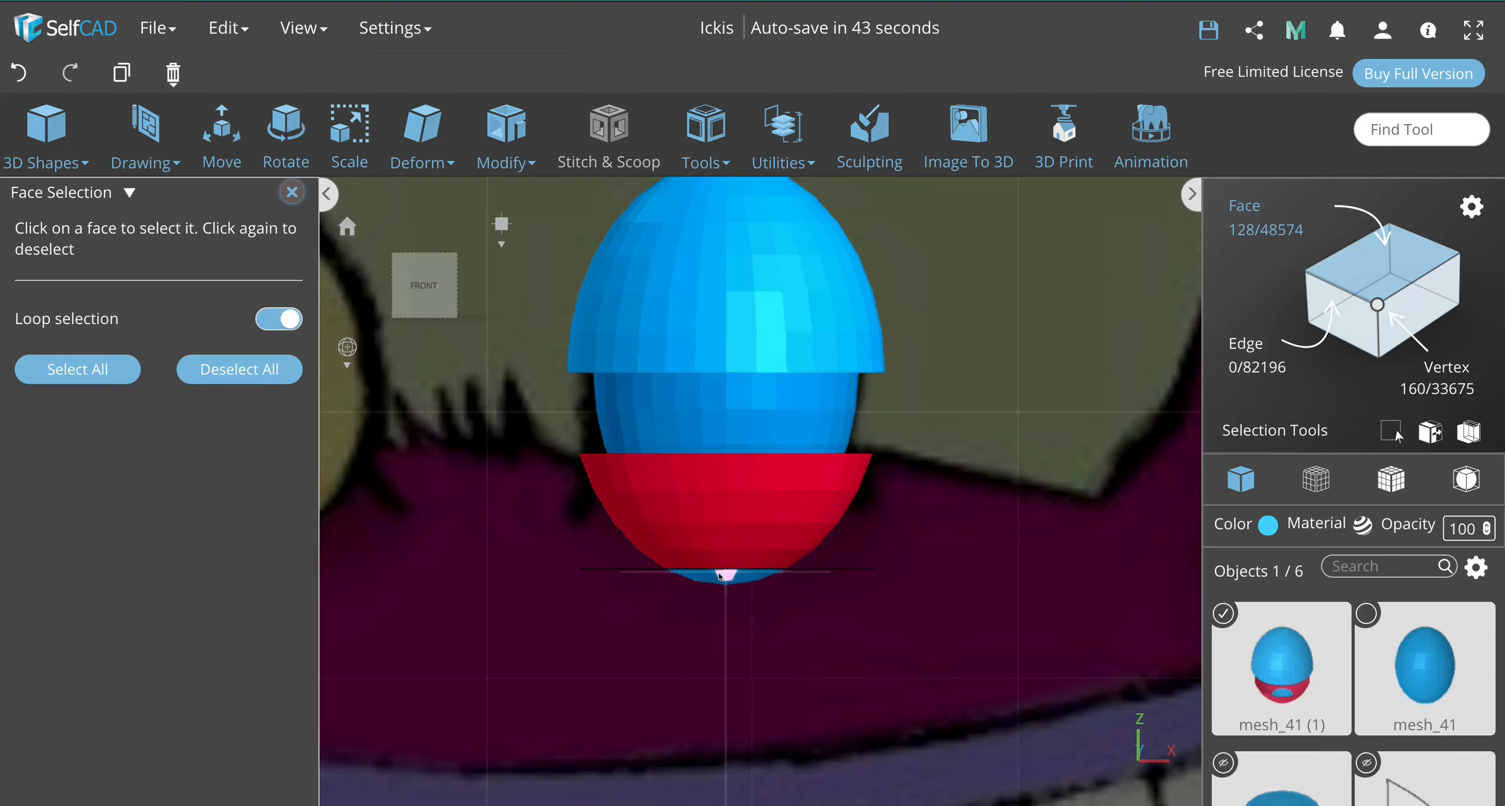
{"action": "scroll", "coordinate": [756, 574], "scroll_direction": "up", "scroll_amount": 5}
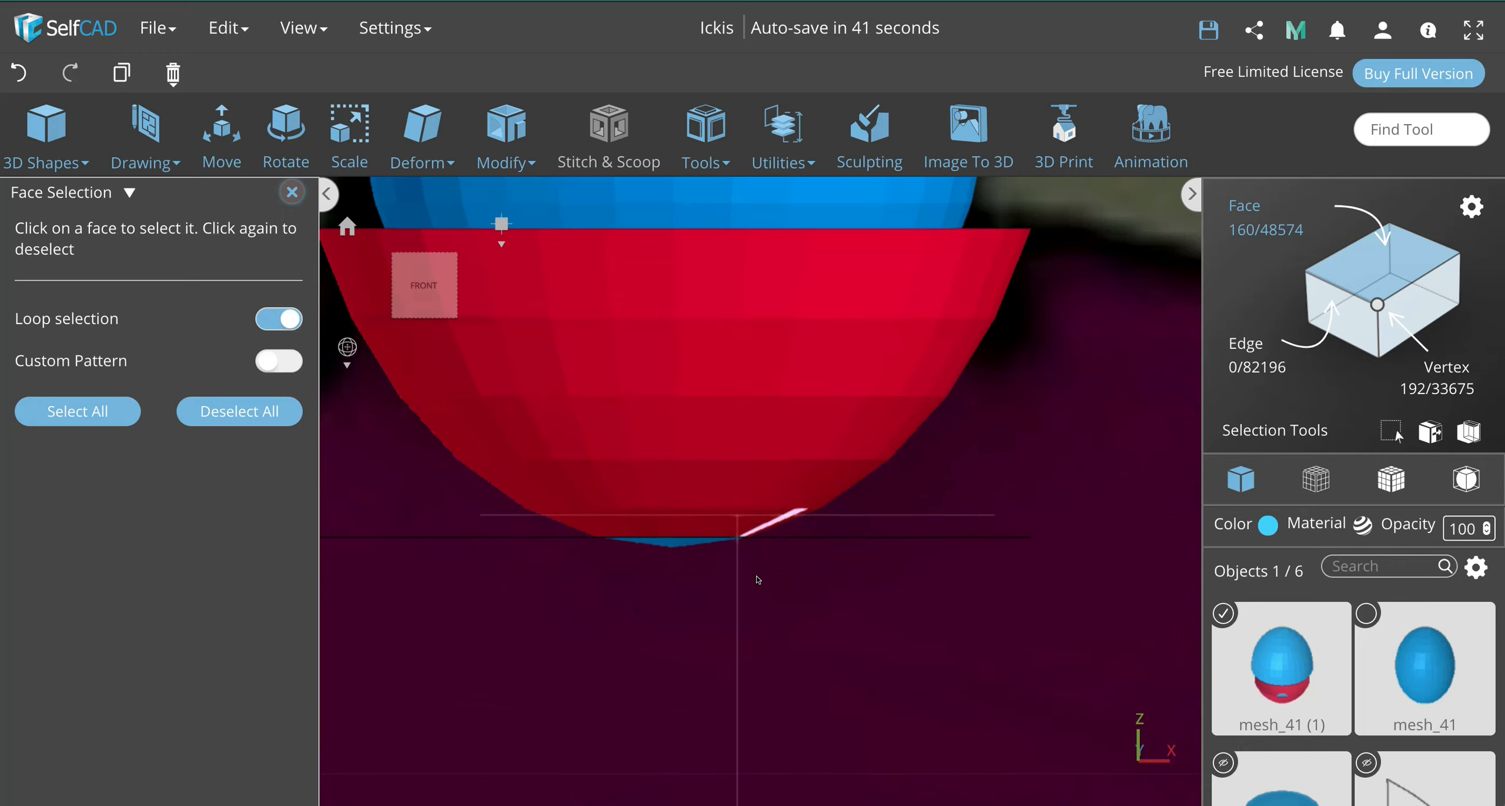
{"action": "left_click", "coordinate": [691, 541]}
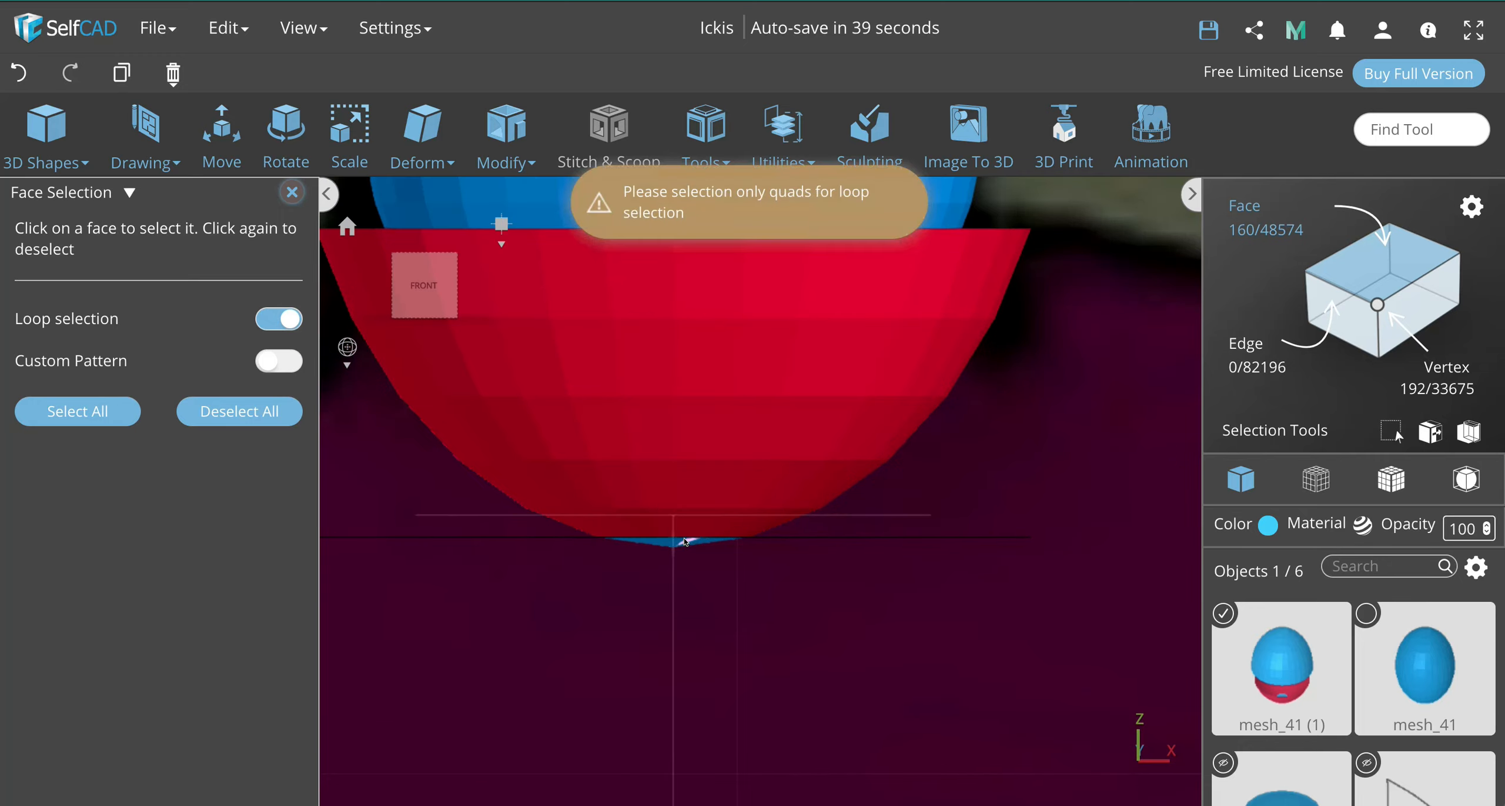
{"action": "left_click", "coordinate": [694, 542]}
{"action": "left_click", "coordinate": [694, 541]}
{"action": "left_click", "coordinate": [688, 542]}
{"action": "scroll", "coordinate": [688, 541], "scroll_direction": "up", "scroll_amount": 3}
{"action": "scroll", "coordinate": [782, 640], "scroll_direction": "down", "scroll_amount": 5}
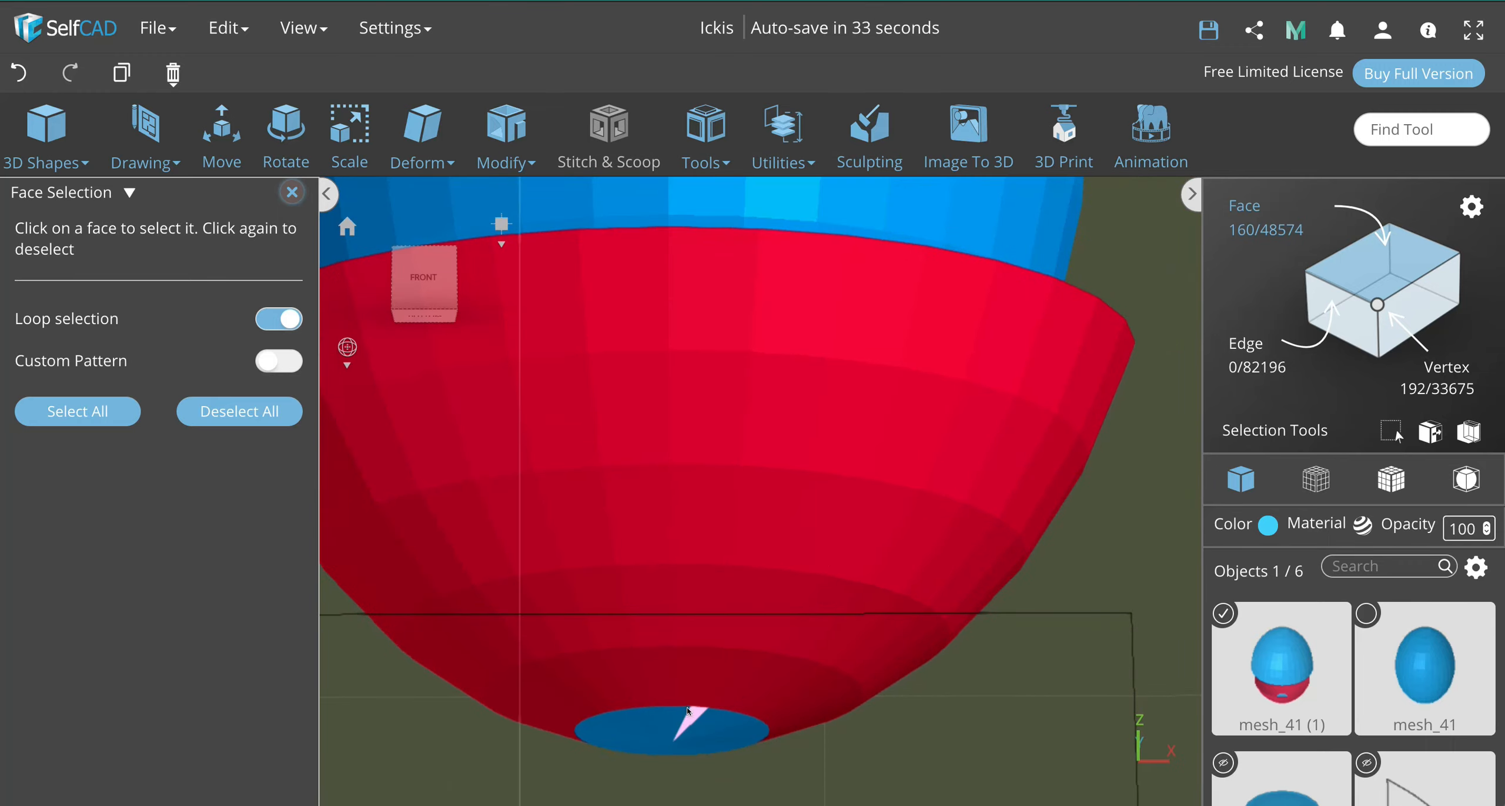
{"action": "left_click", "coordinate": [690, 708]}
{"action": "left_click", "coordinate": [753, 729]}
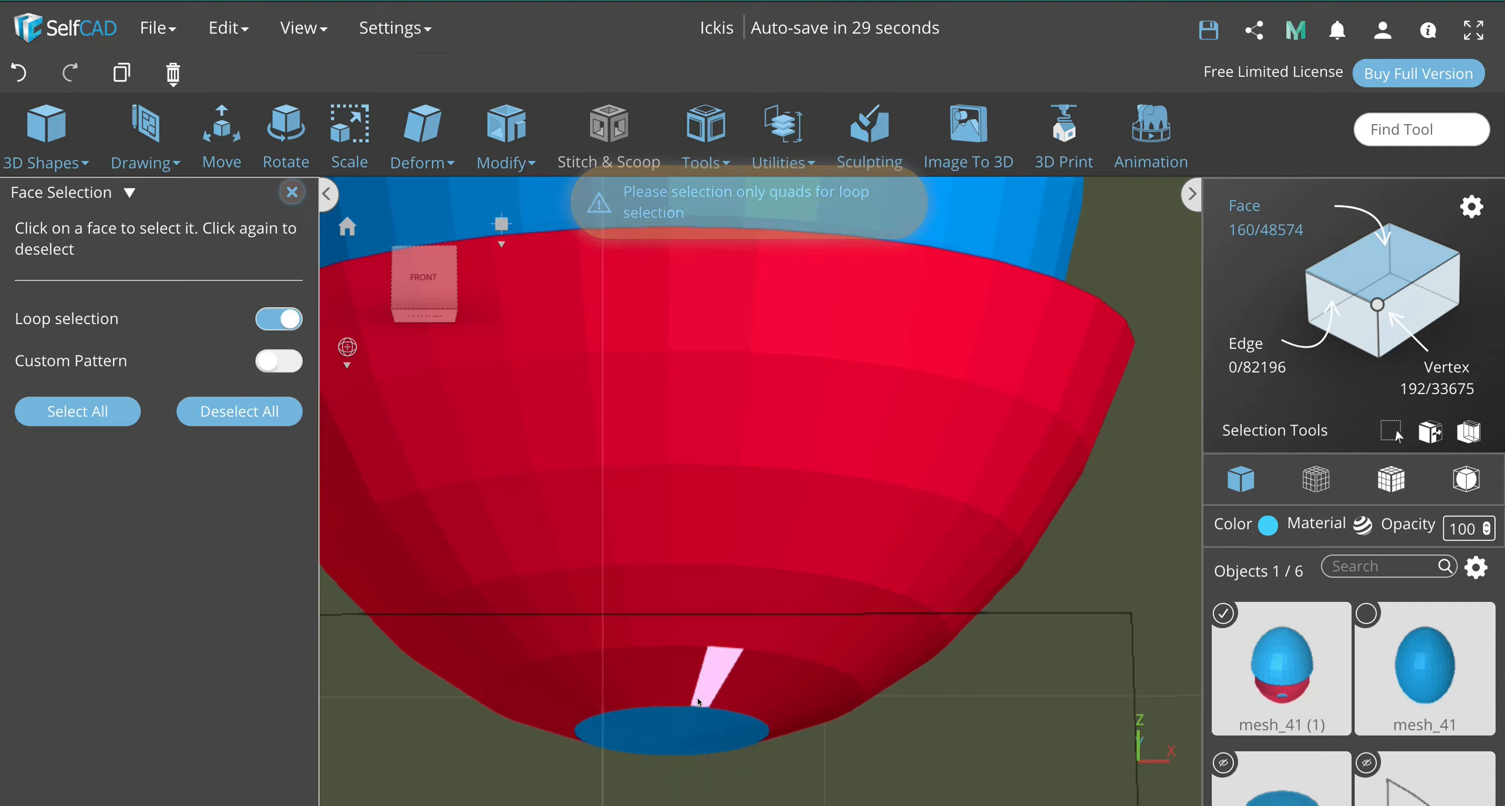
{"action": "key", "text": "Delete"}
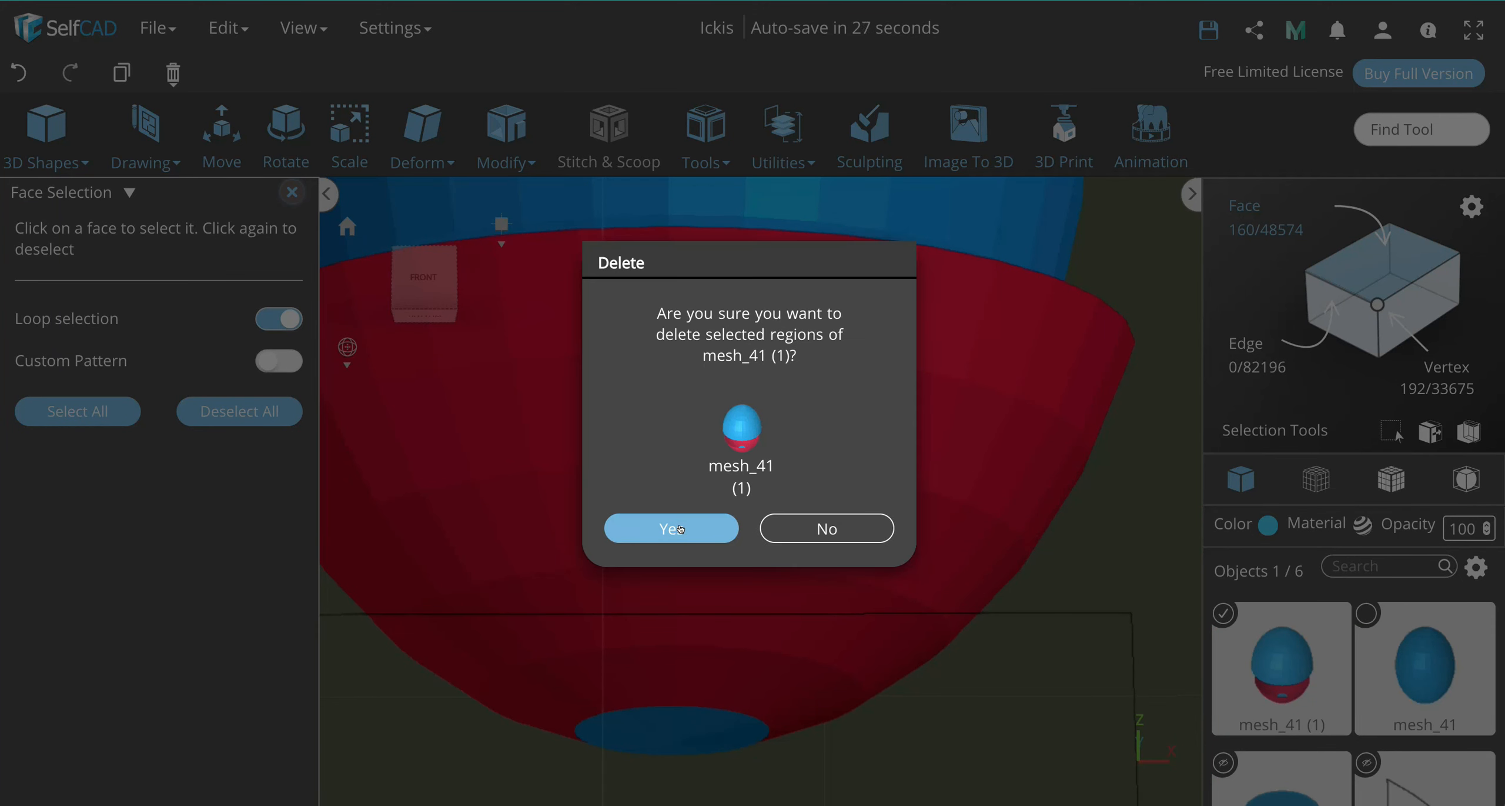
{"action": "left_click", "coordinate": [679, 528]}
Step: Turn loop selection off, select all triangular faces of the leftover cap beneath the eye individually, and delete them
{"action": "left_click", "coordinate": [665, 723]}
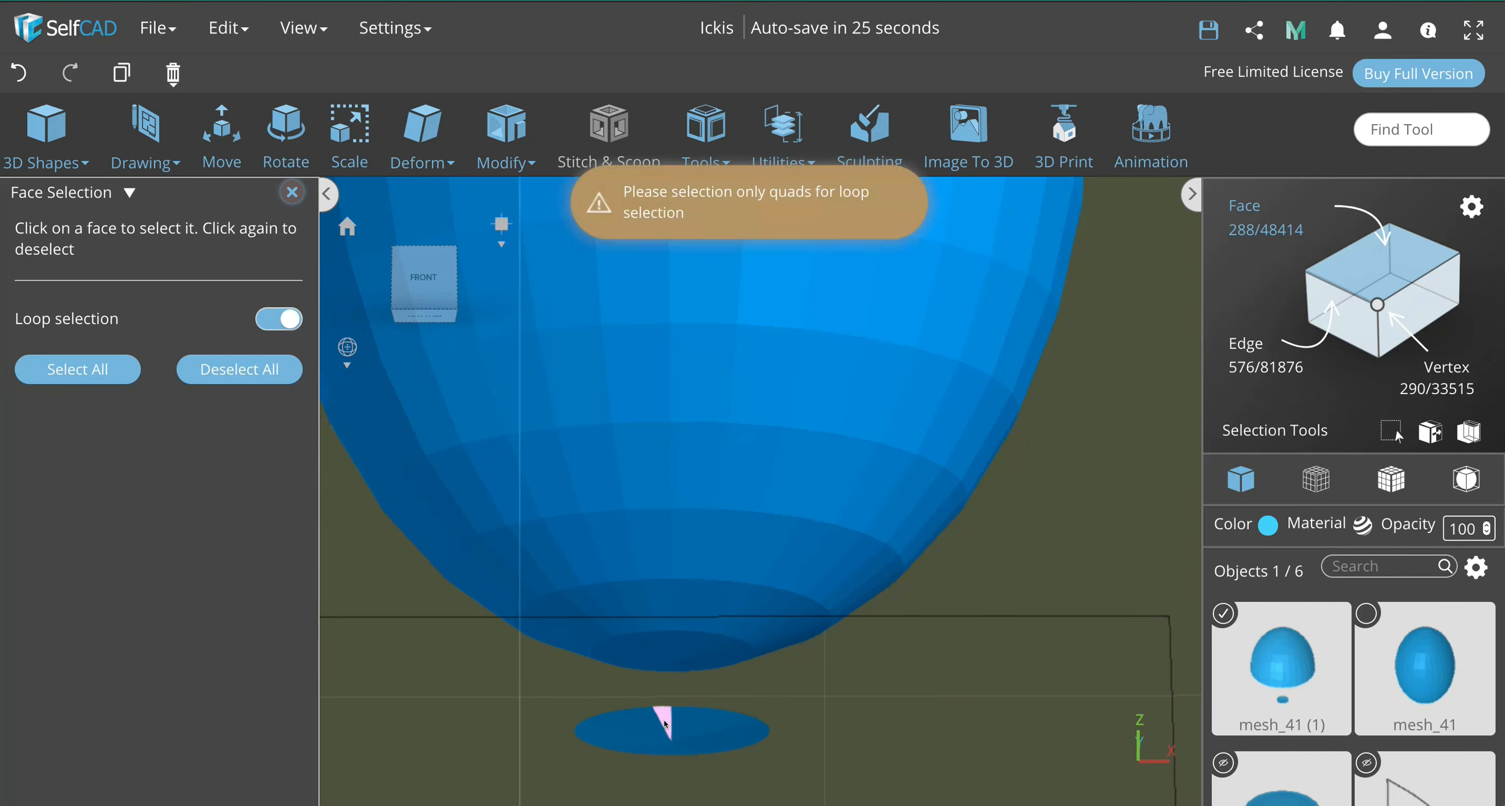
{"action": "left_click", "coordinate": [261, 316]}
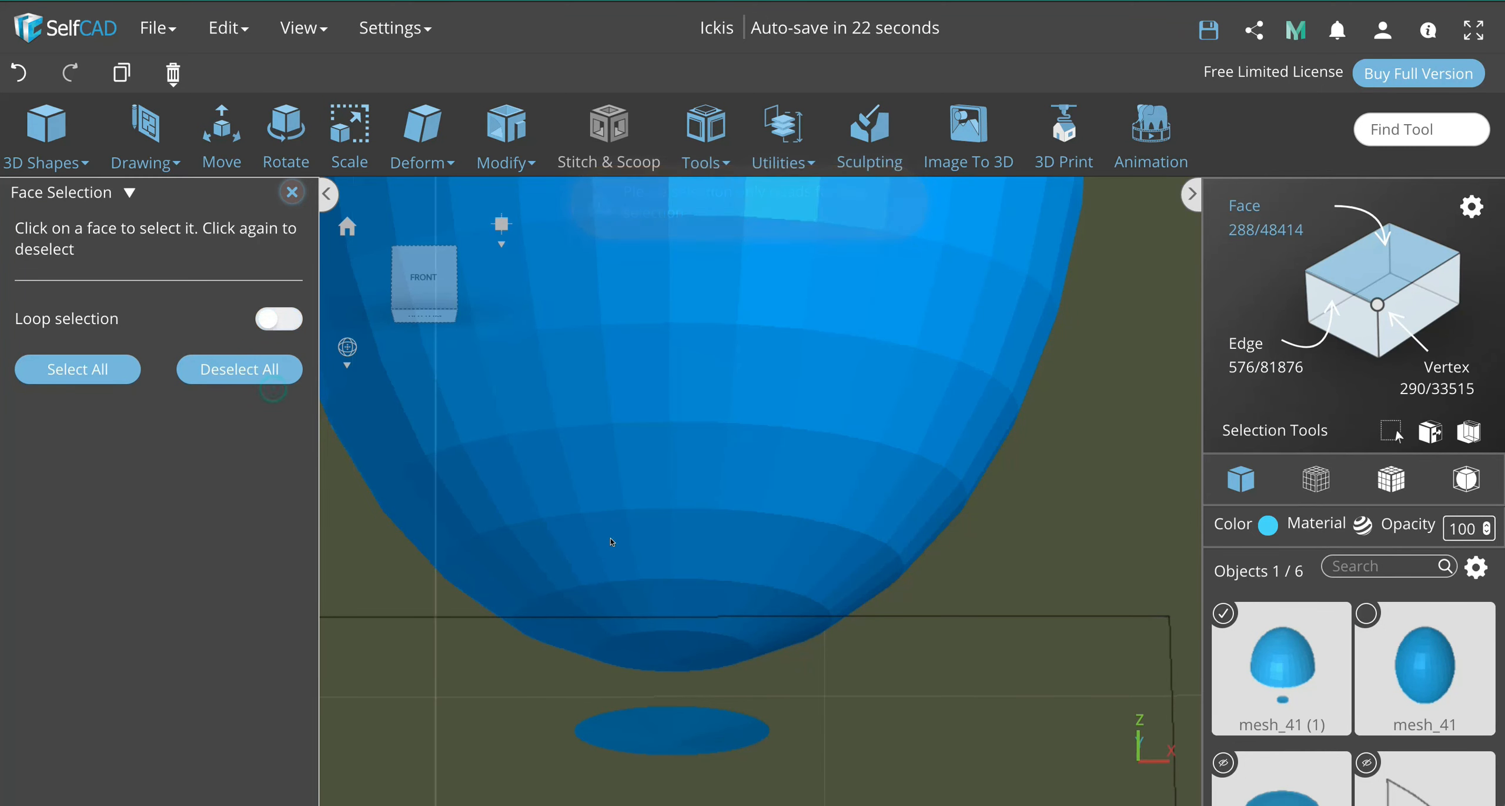
{"action": "left_click", "coordinate": [689, 721]}
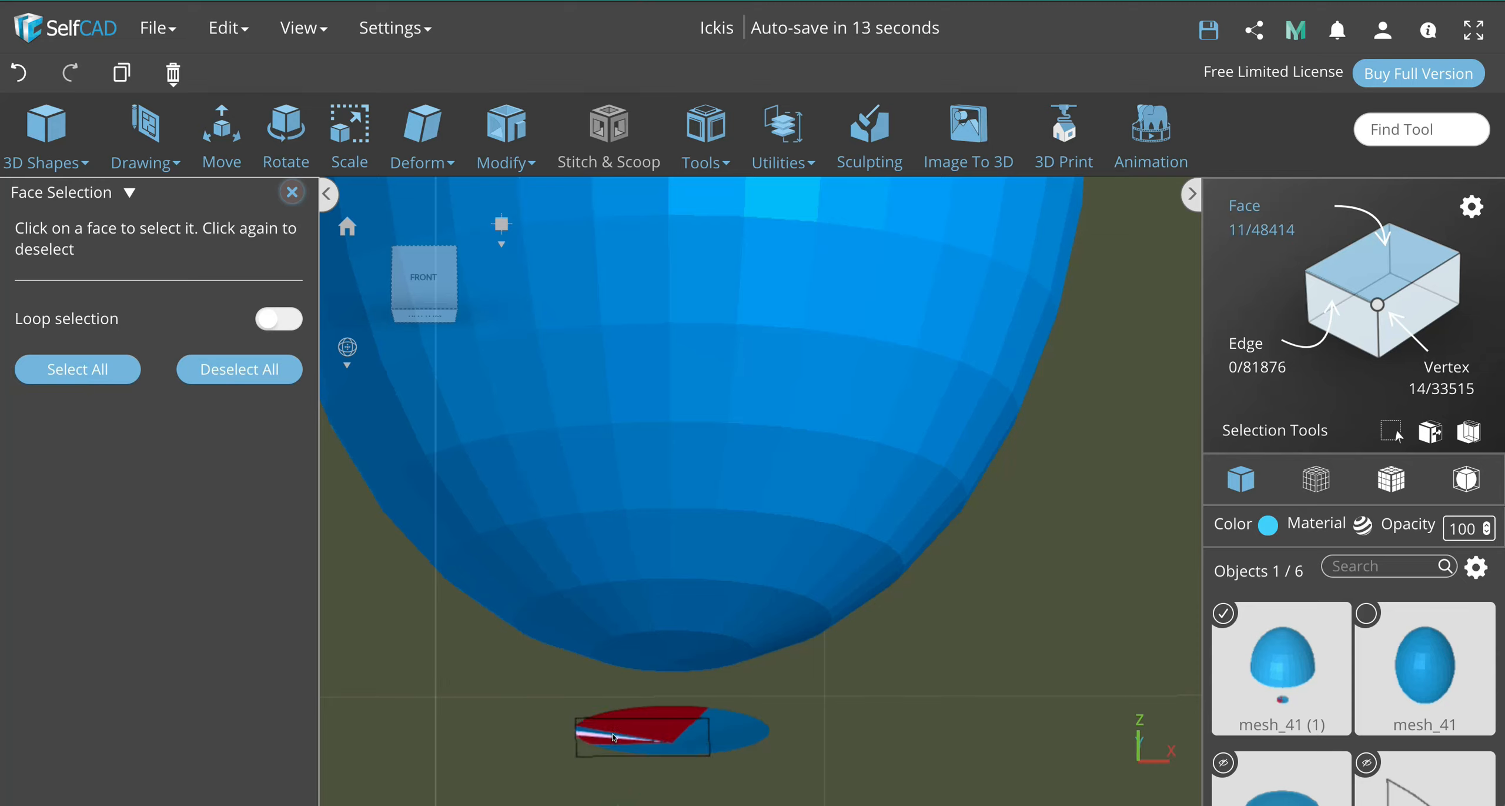
{"action": "left_click", "coordinate": [614, 735]}
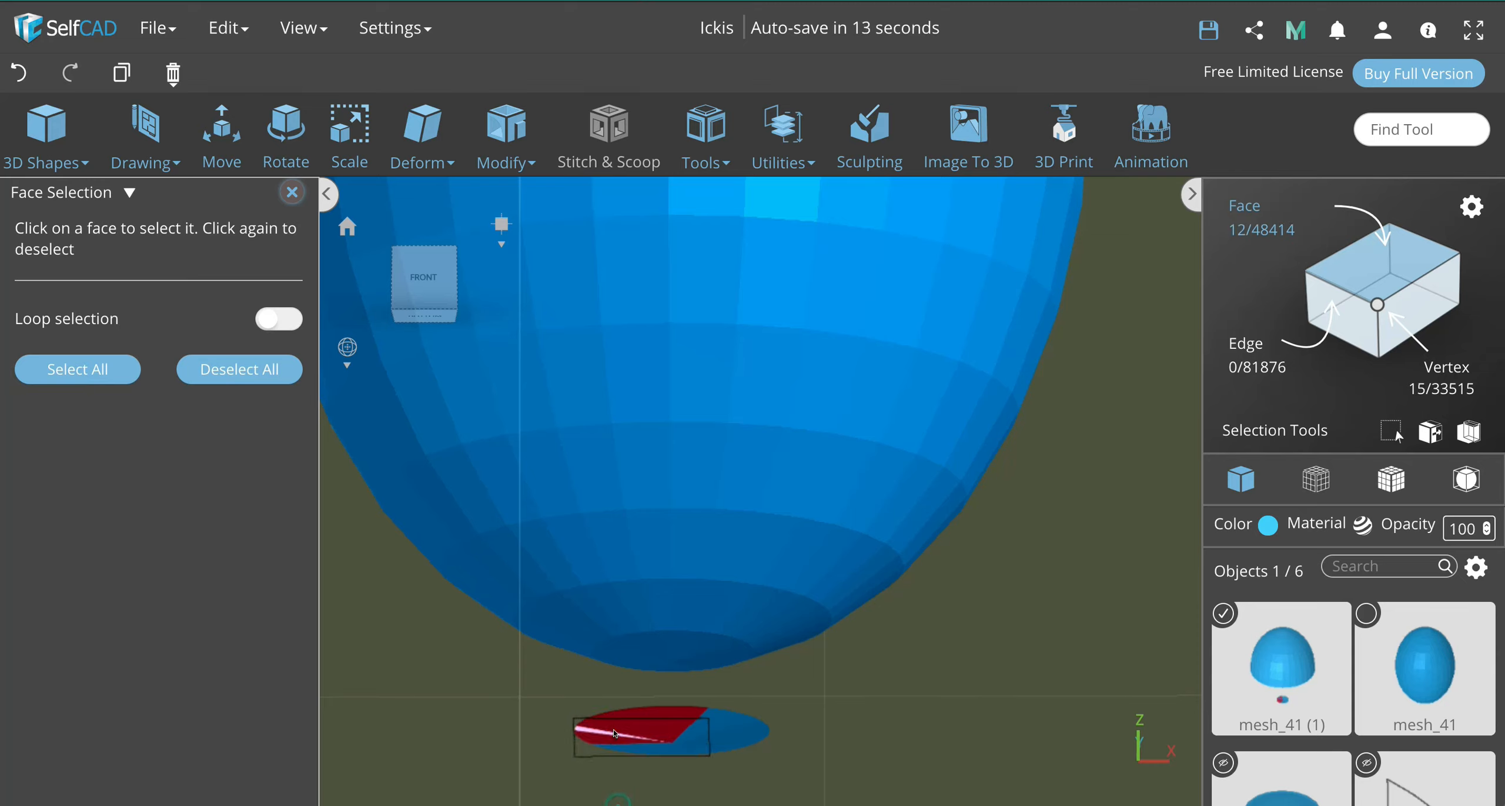
{"action": "left_click", "coordinate": [690, 725]}
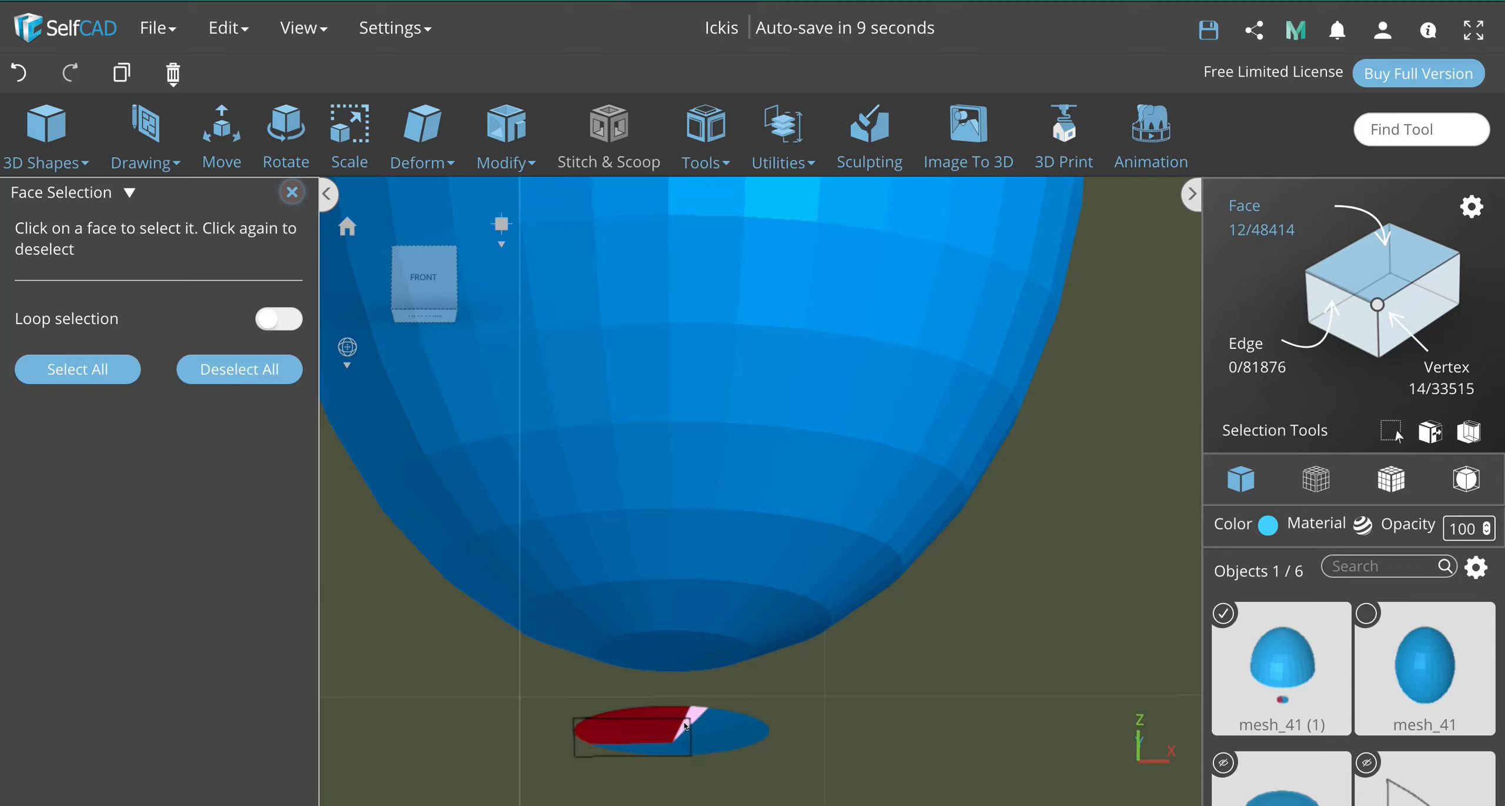
{"action": "left_click", "coordinate": [697, 727]}
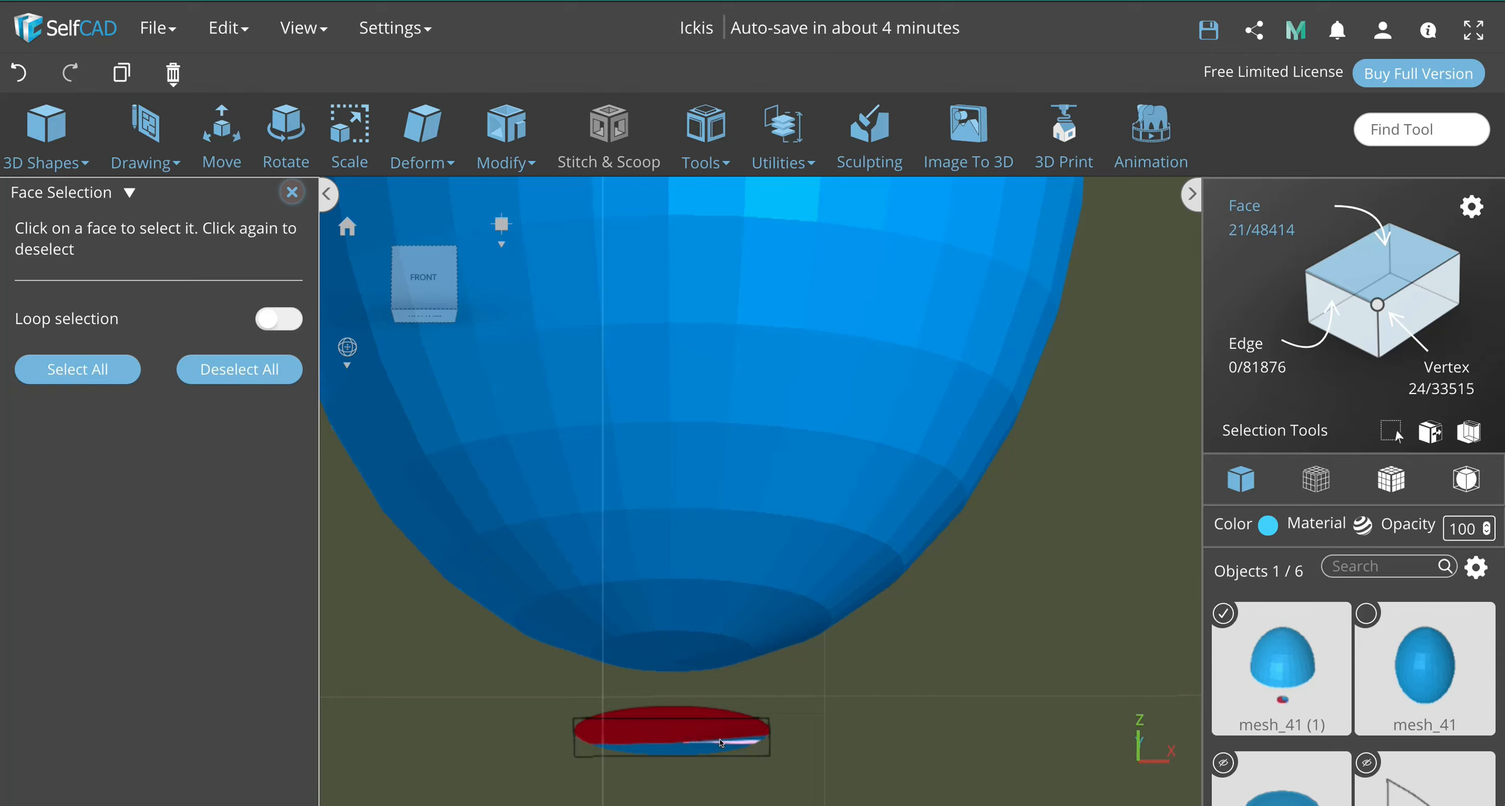
{"action": "left_click", "coordinate": [721, 741]}
{"action": "right_click_drag", "start_coordinate": [896, 791], "coordinate": [920, 735]}
{"action": "mouse_move", "coordinate": [925, 734]}
{"action": "middle_mouse_down"}
{"action": "mouse_move", "coordinate": [931, 723]}
{"action": "mouse_move", "coordinate": [928, 737]}
{"action": "middle_mouse_up"}
{"action": "scroll", "coordinate": [927, 734], "scroll_direction": "up", "scroll_amount": 2}
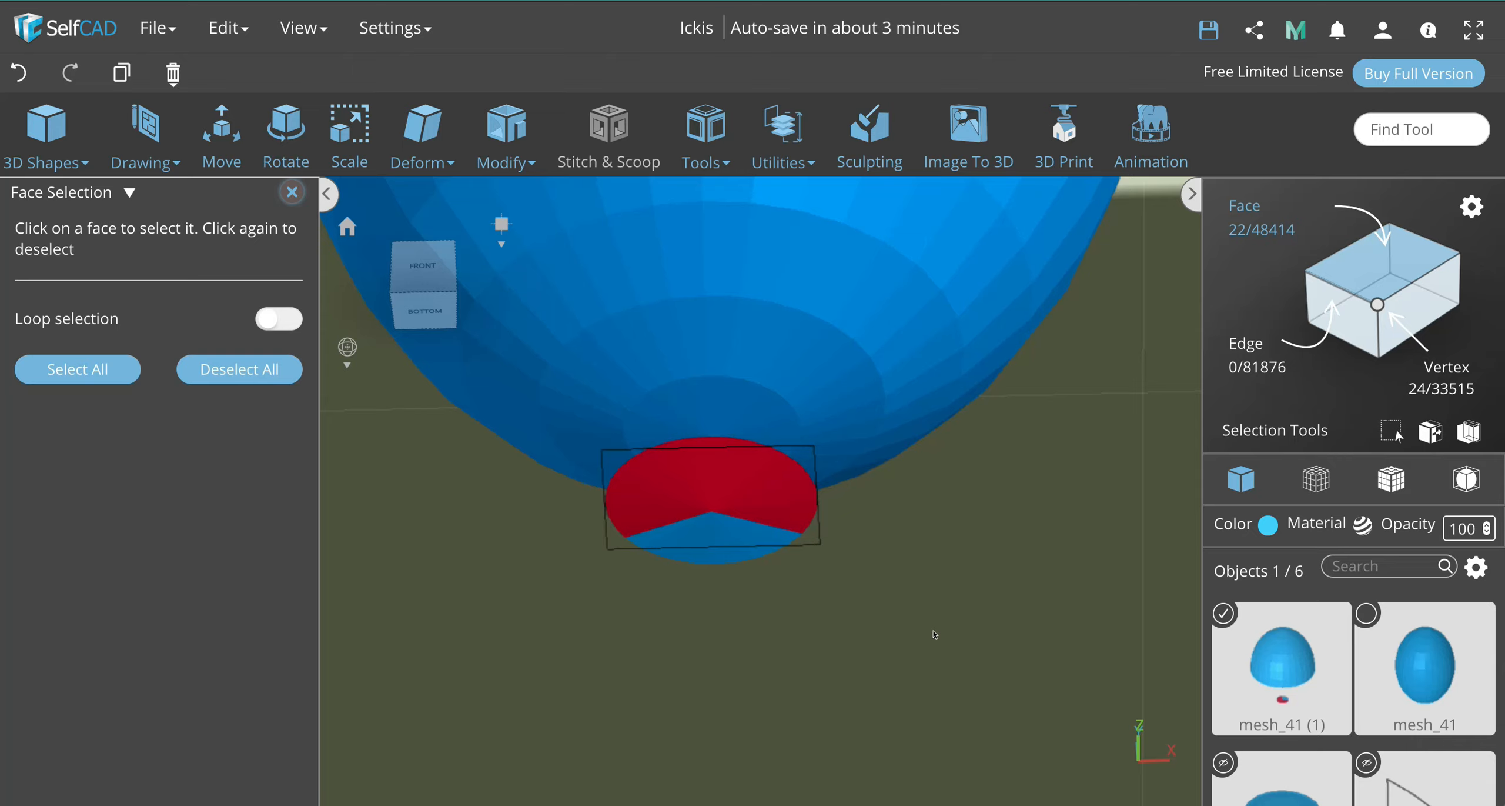
{"action": "middle_click_drag", "start_coordinate": [935, 633], "coordinate": [891, 539]}
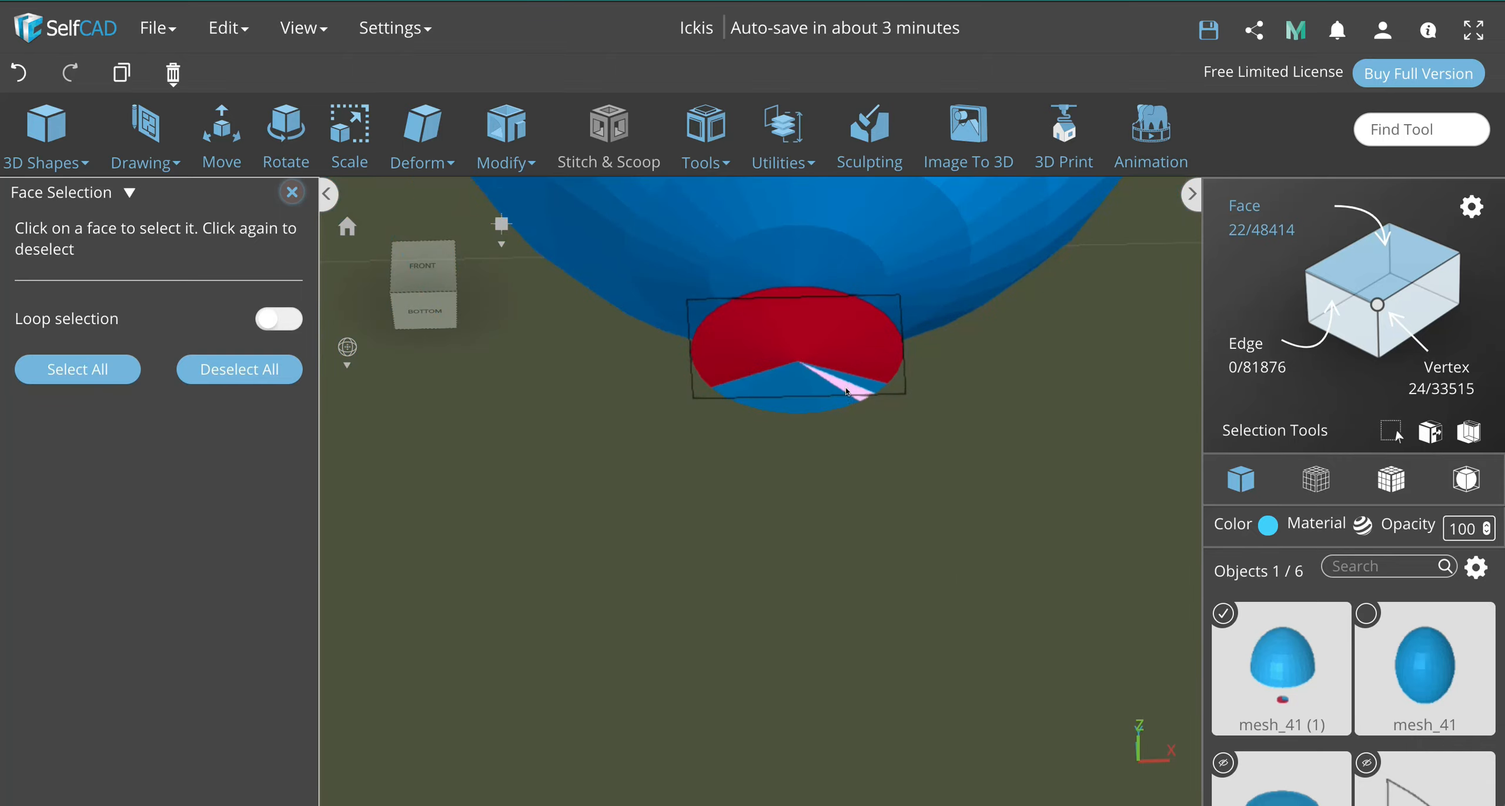
{"action": "left_click", "coordinate": [852, 382]}
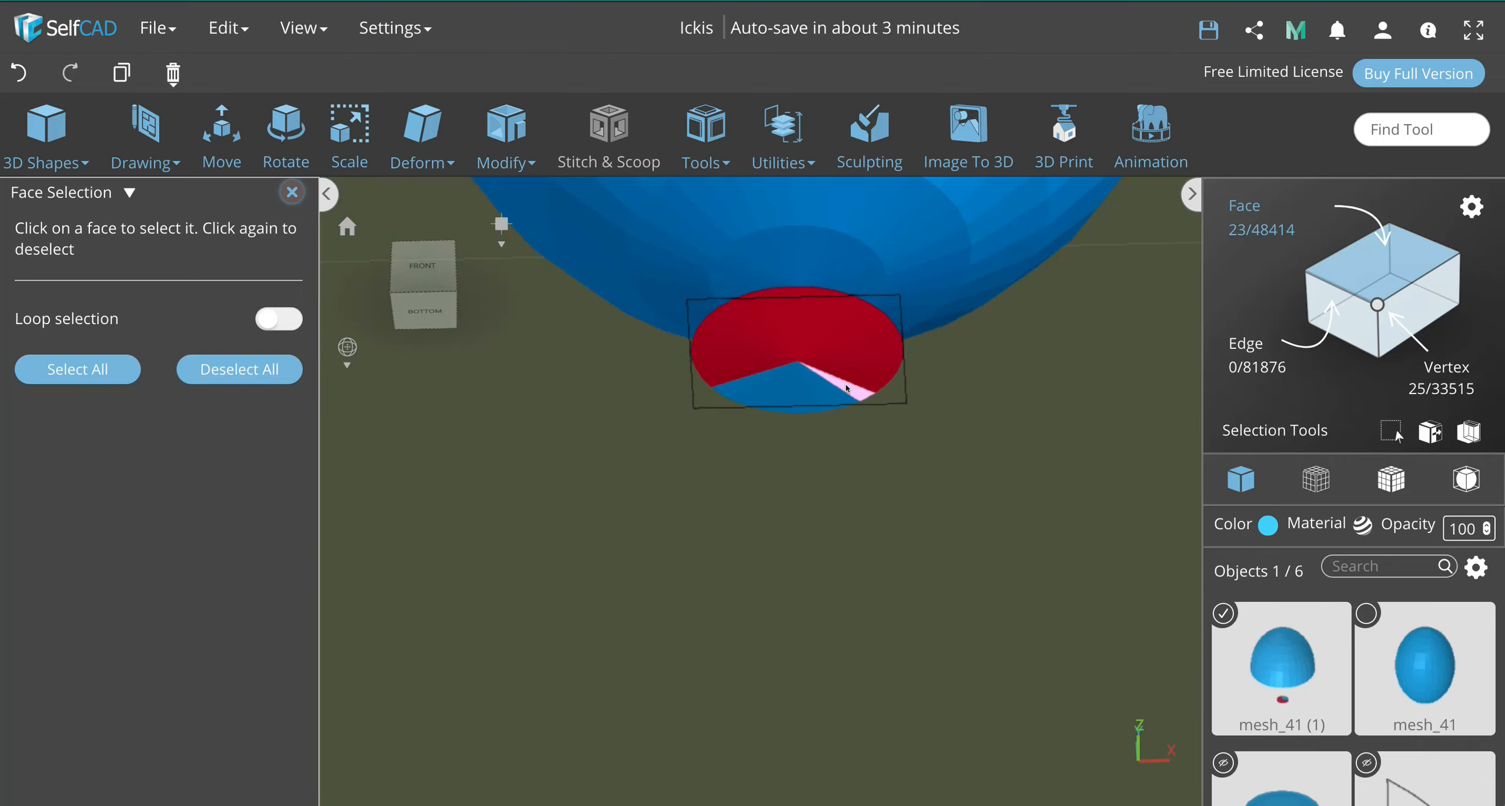
{"action": "left_click", "coordinate": [847, 388]}
{"action": "left_click", "coordinate": [834, 394]}
{"action": "left_click", "coordinate": [817, 393]}
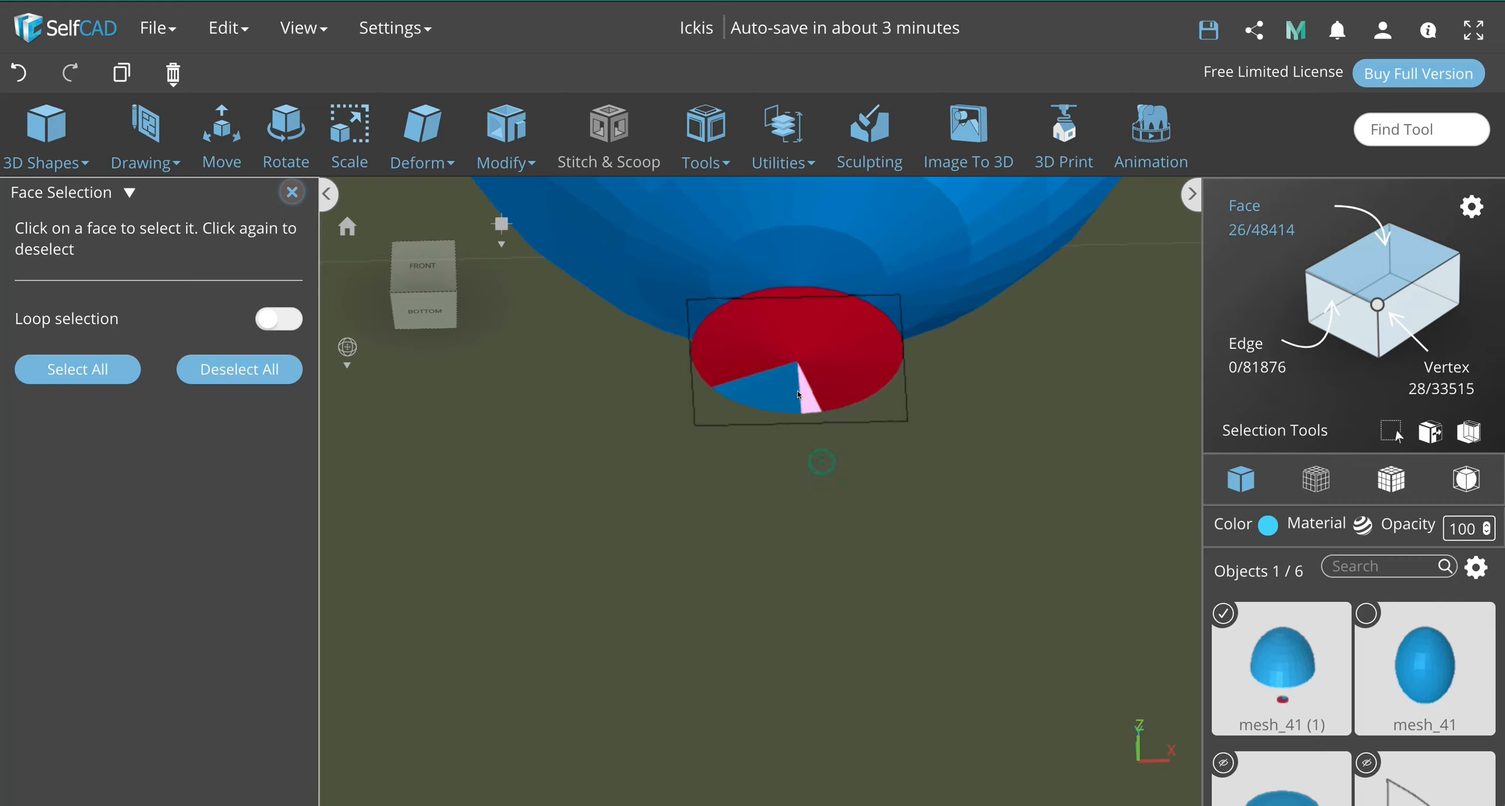
{"action": "left_click", "coordinate": [804, 394]}
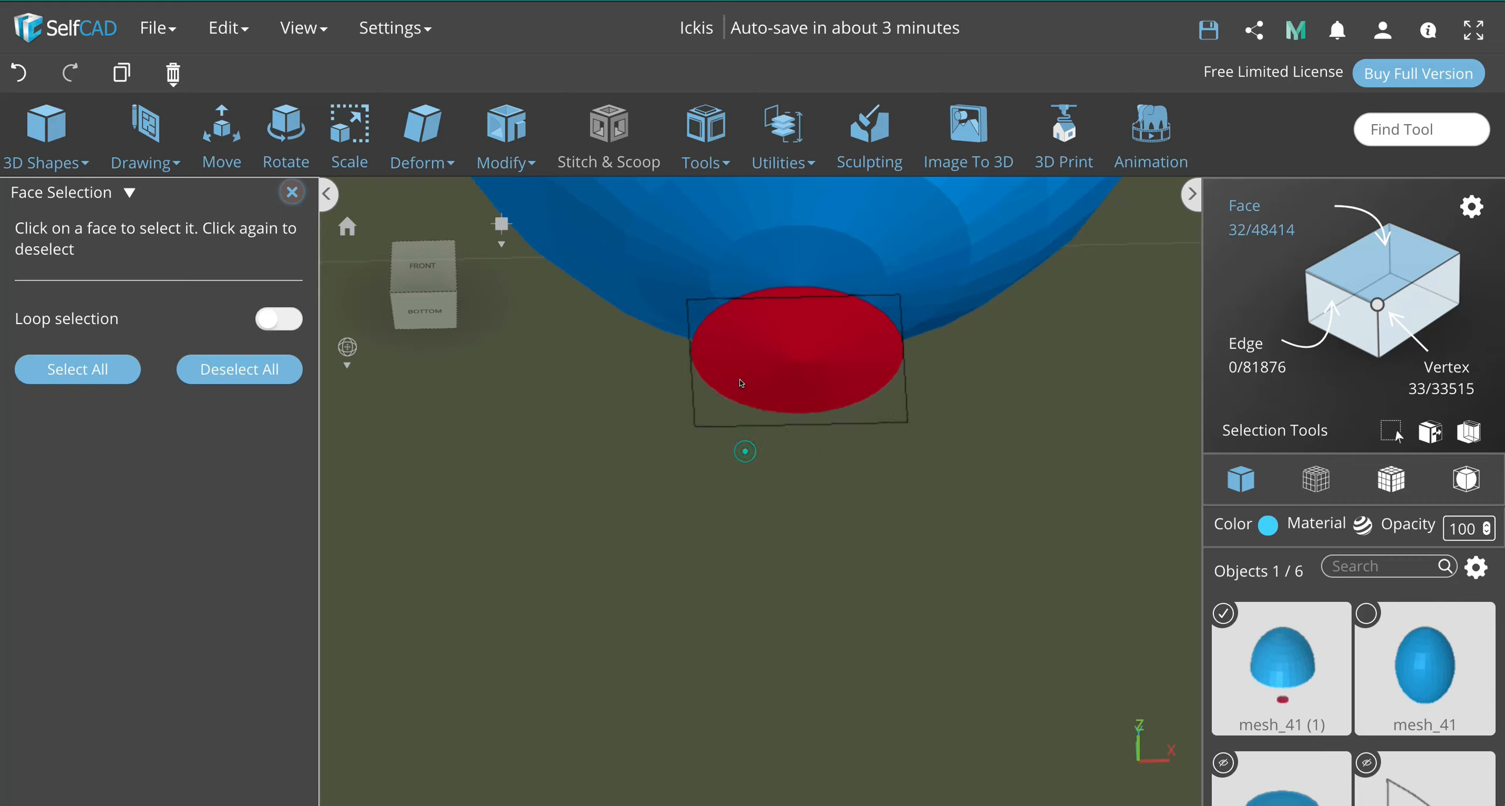
{"action": "key", "text": "Delete"}
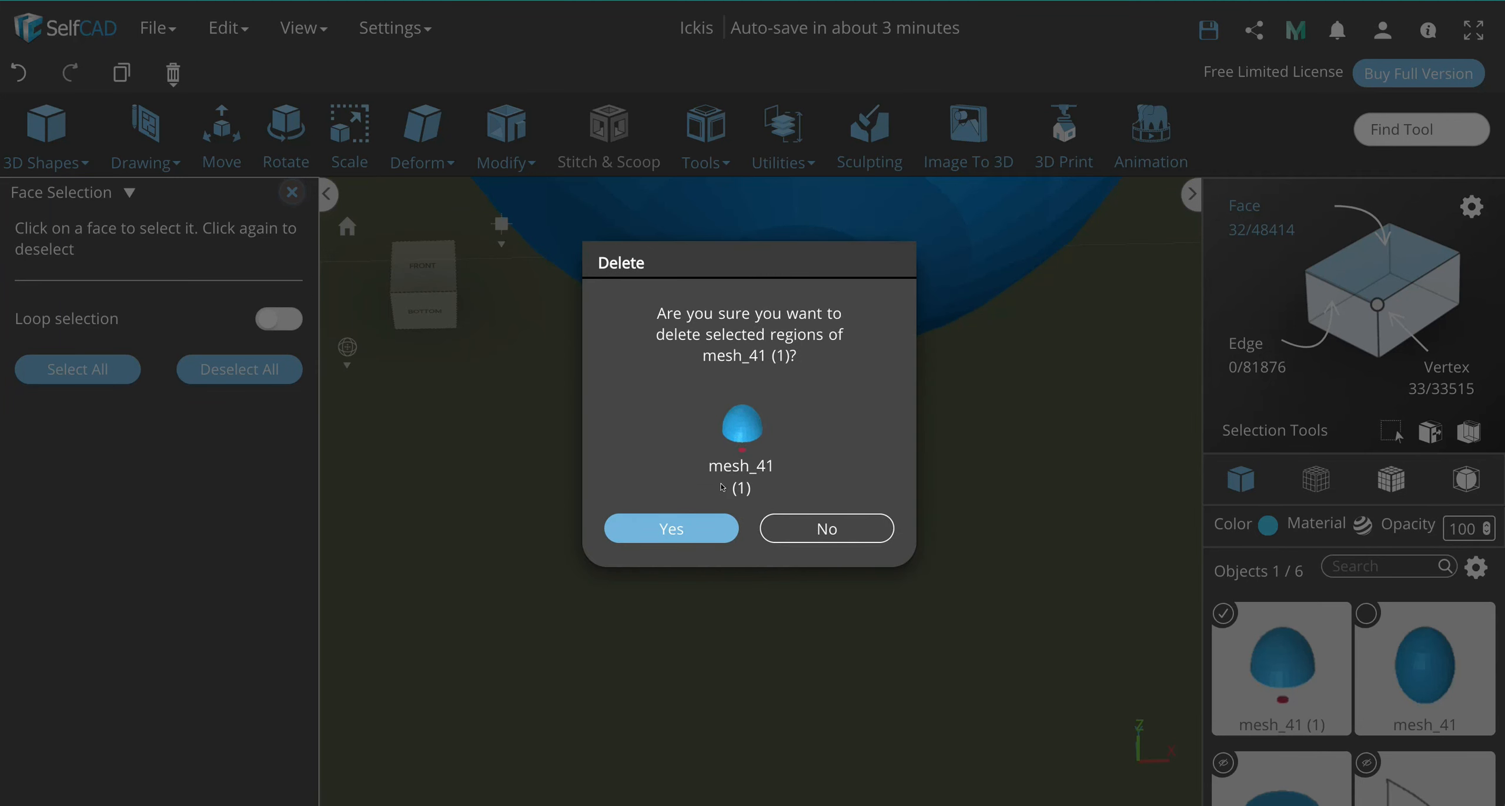
{"action": "left_click", "coordinate": [696, 514]}
Step: Loop-select the open bottom edge of the upper eyelid shell and close it with Fill Polygons
{"action": "scroll", "coordinate": [814, 318], "scroll_direction": "down", "scroll_amount": 3}
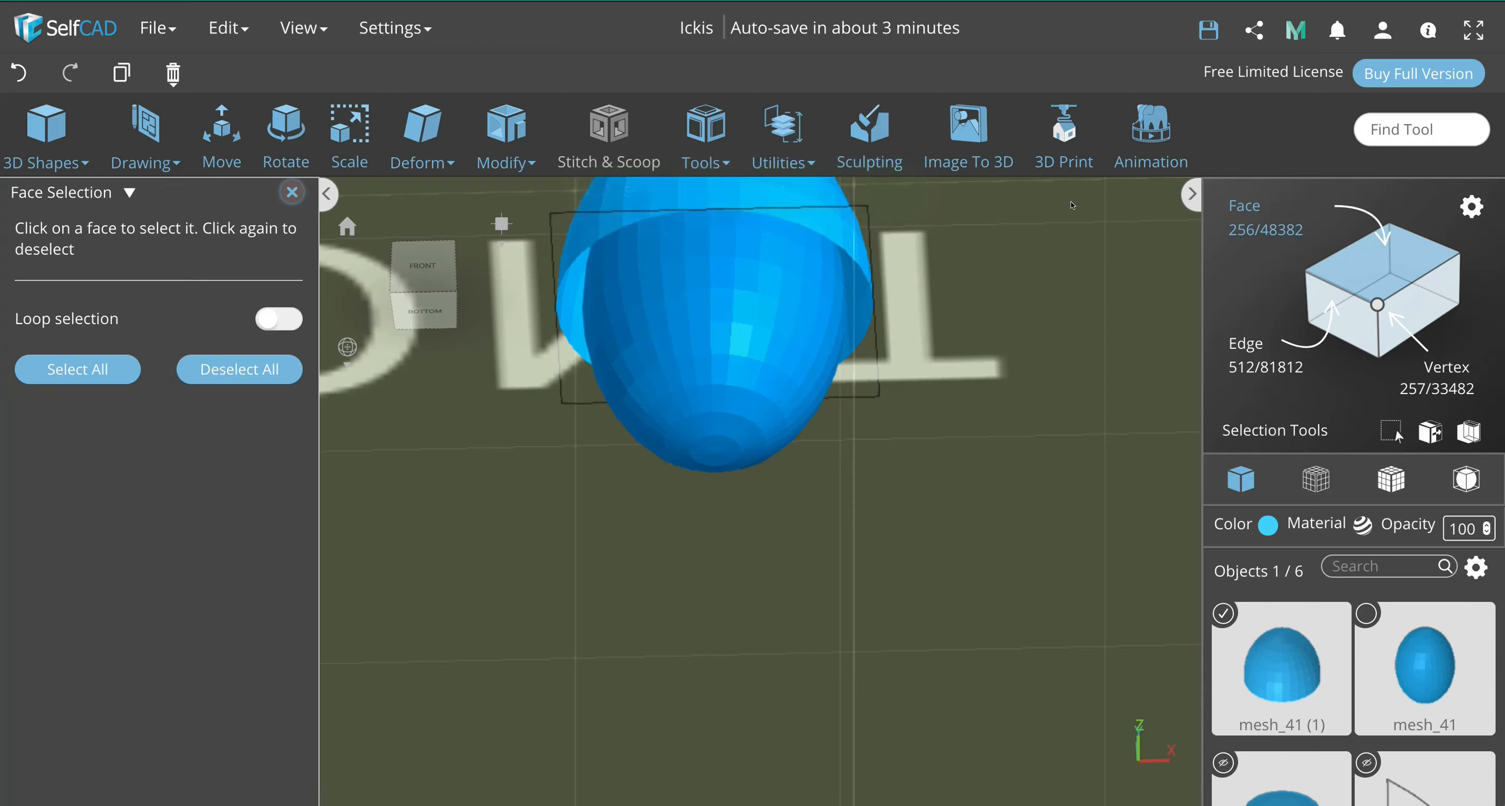
{"action": "left_click", "coordinate": [1352, 294]}
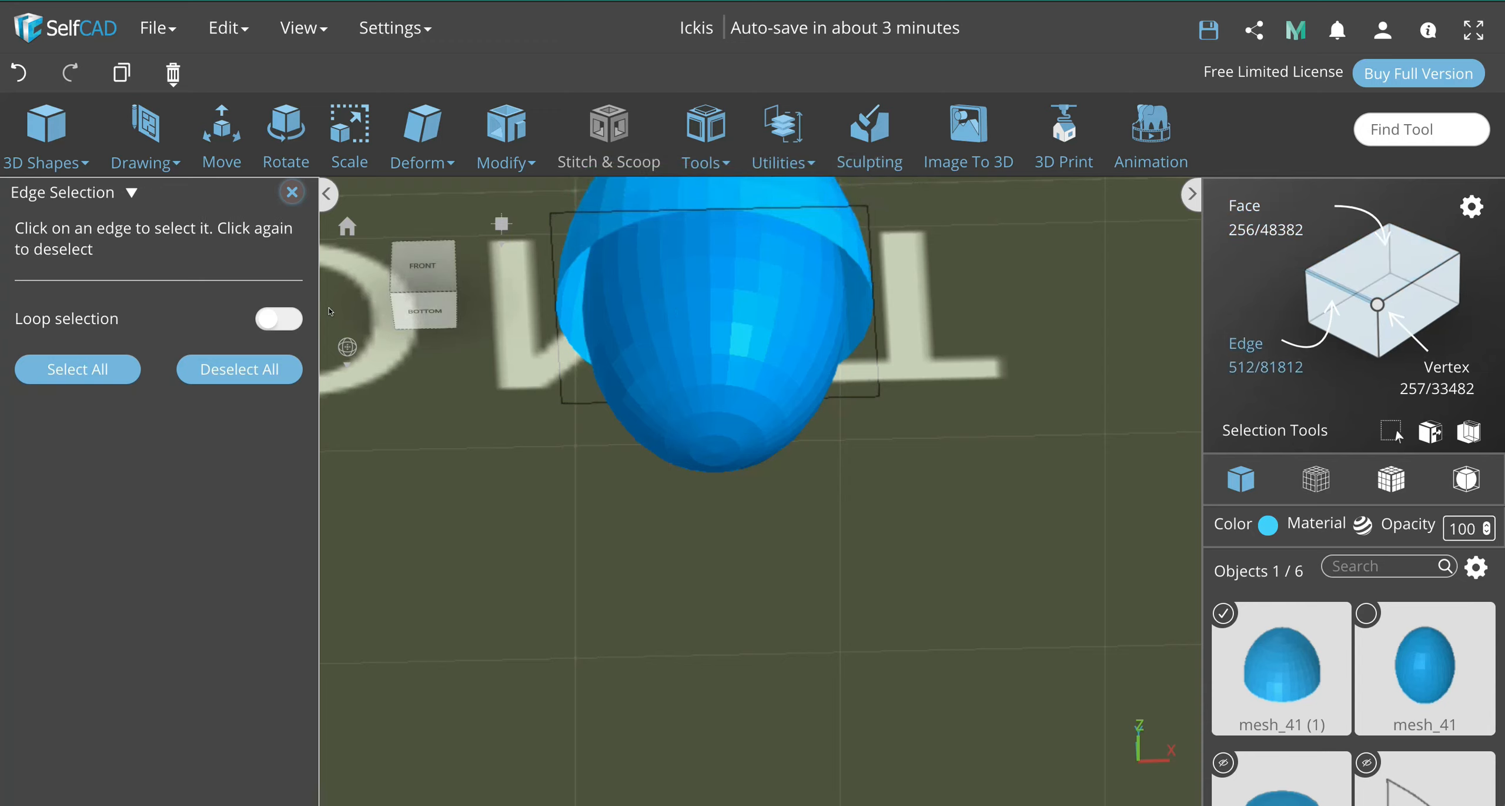
{"action": "left_click", "coordinate": [259, 322]}
{"action": "scroll", "coordinate": [849, 256], "scroll_direction": "up", "scroll_amount": 4}
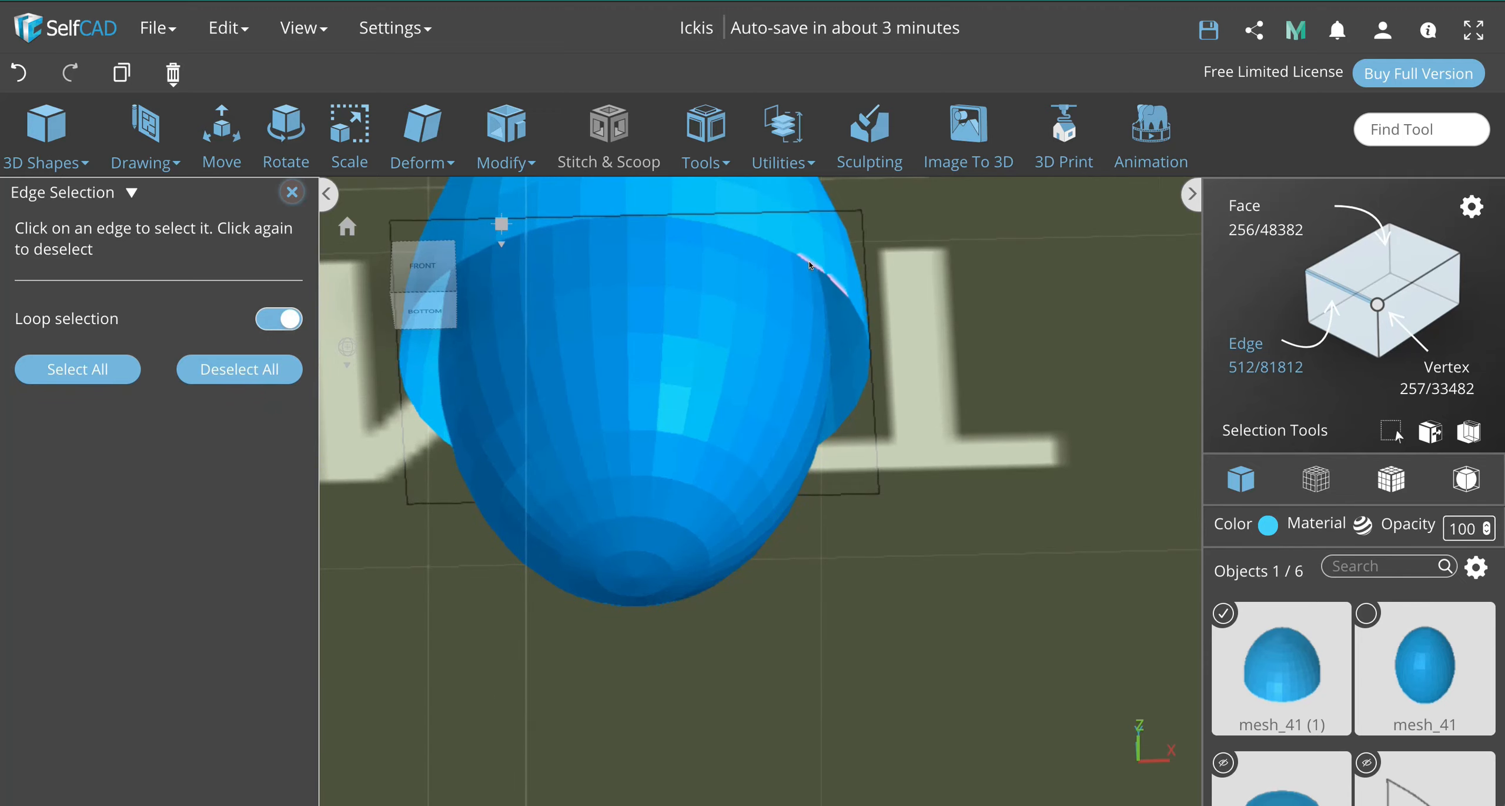
{"action": "left_click", "coordinate": [809, 263]}
{"action": "left_click", "coordinate": [705, 144]}
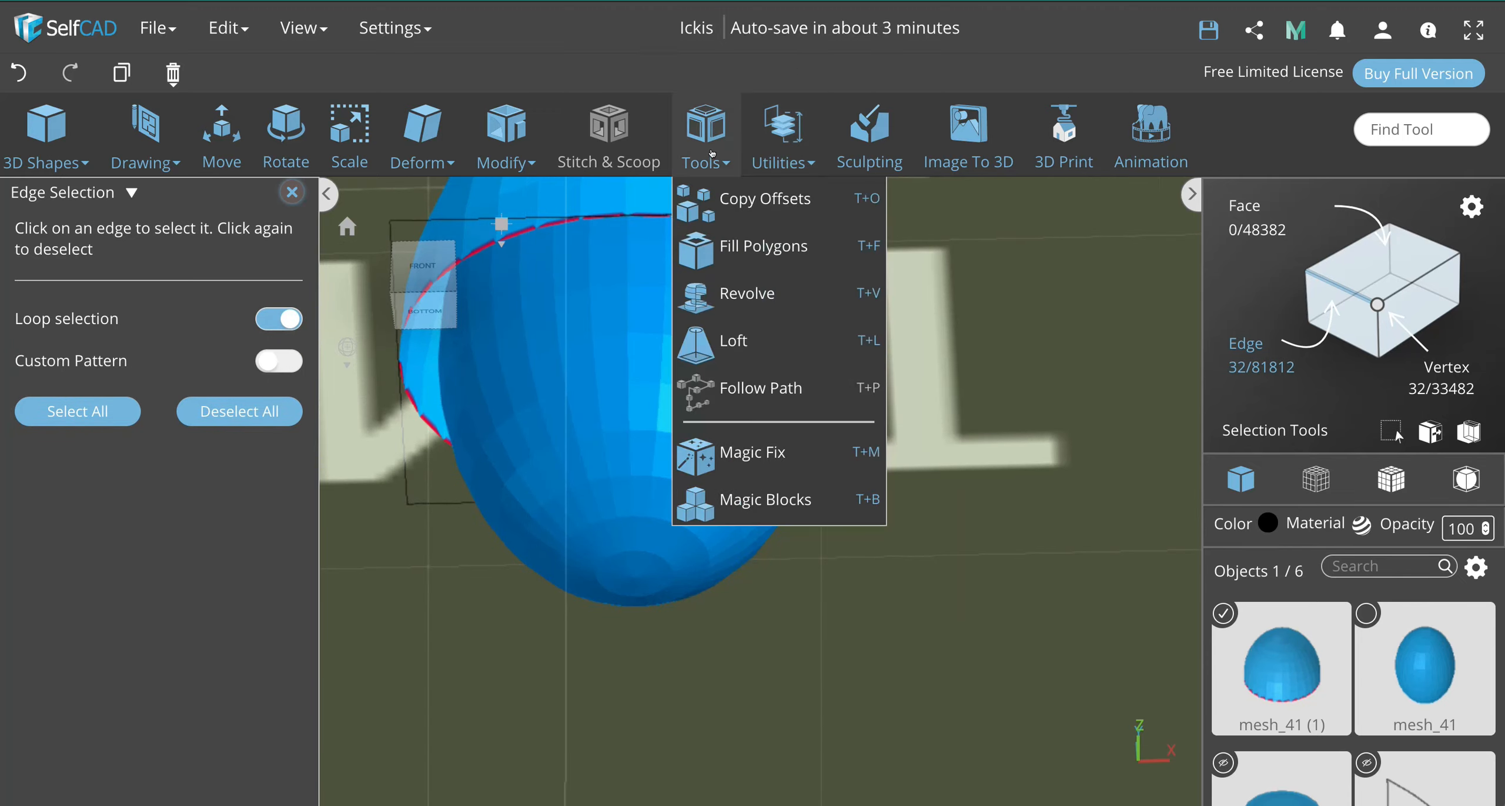
{"action": "left_click", "coordinate": [747, 253]}
{"action": "scroll", "coordinate": [788, 265], "scroll_direction": "down", "scroll_amount": 5}
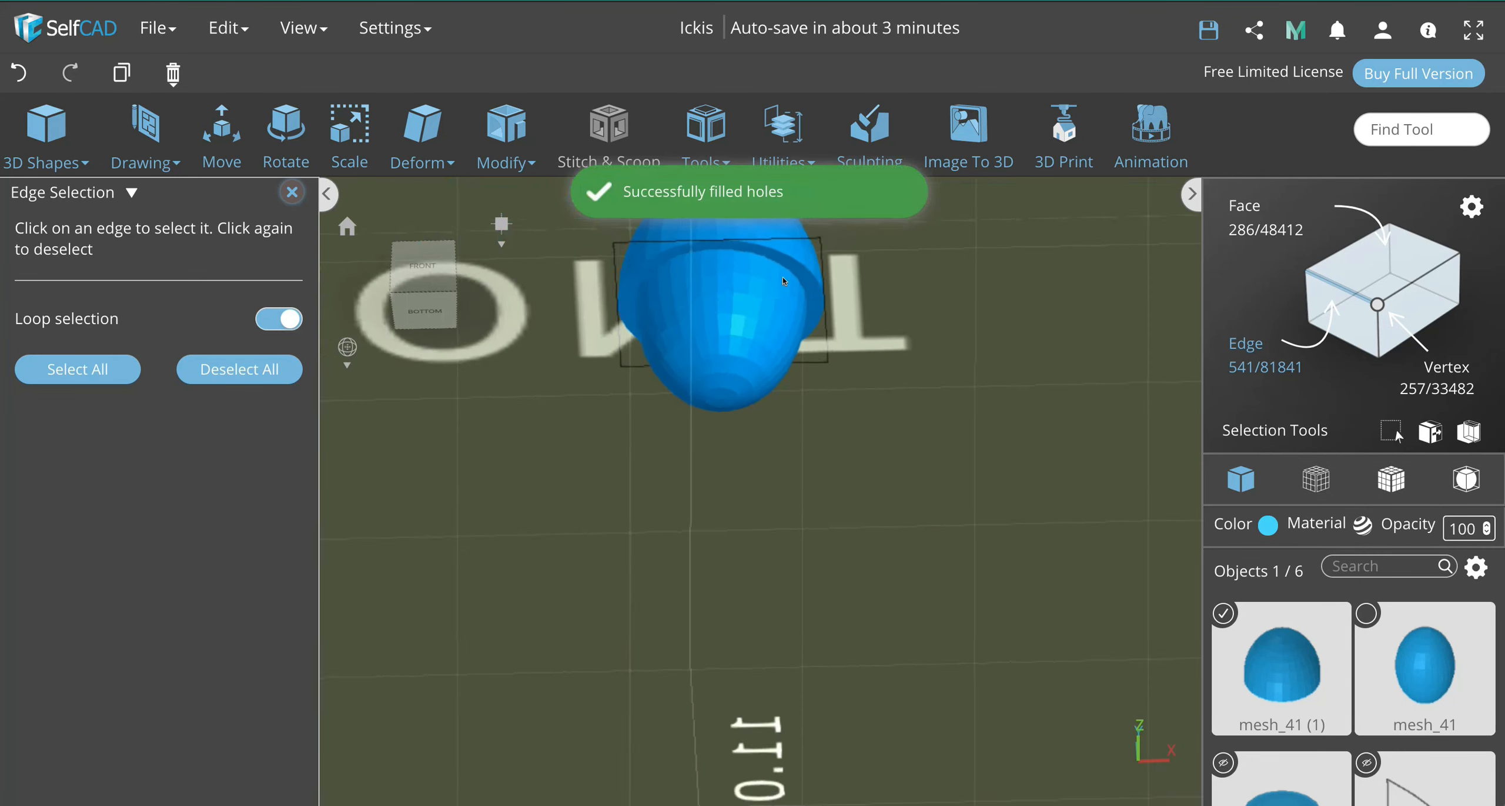
Step: Unhide the revolved head mesh, revolvedMesh_5, beneath the eye
{"action": "left_click", "coordinate": [420, 271]}
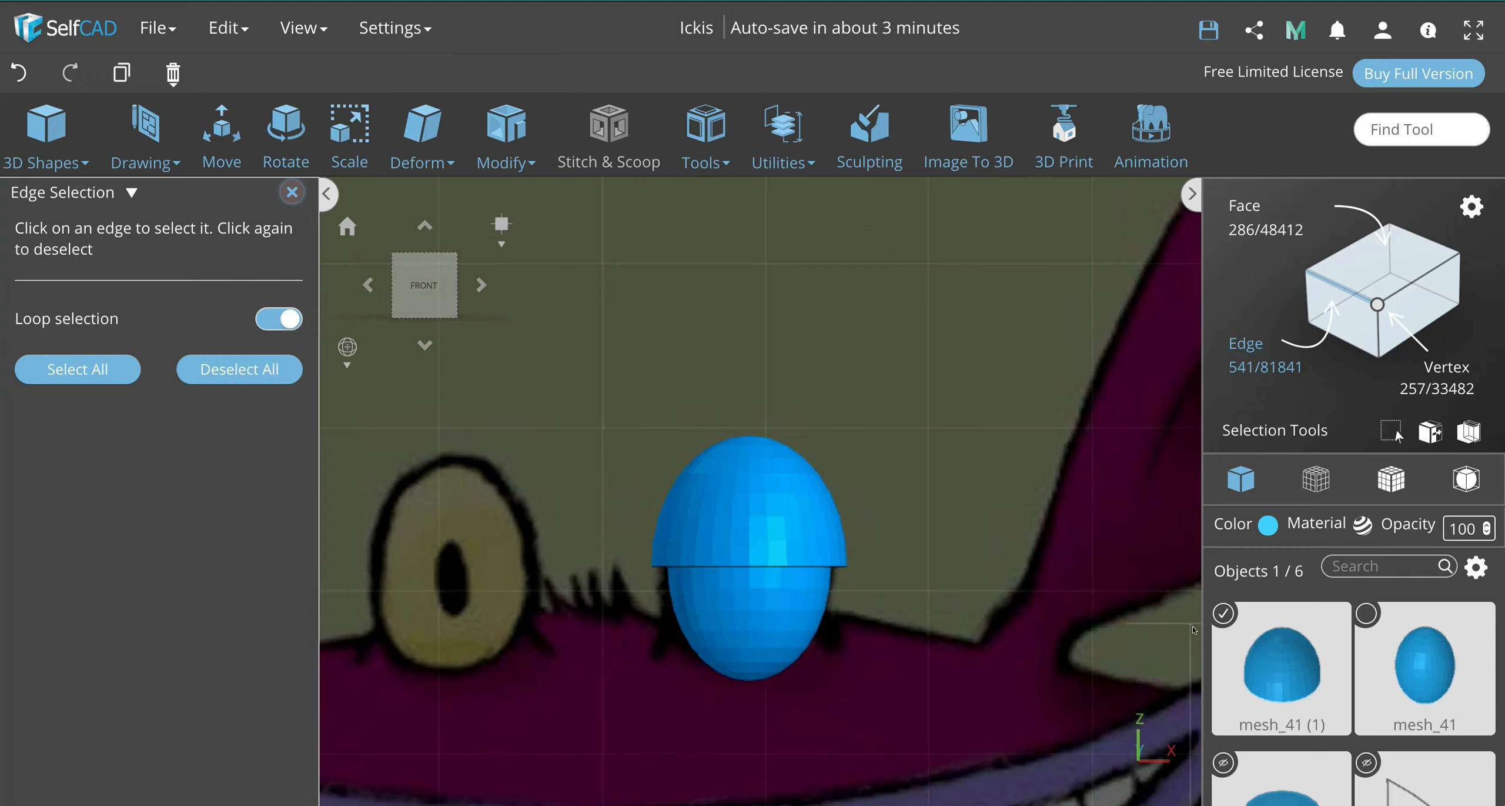
{"action": "scroll", "coordinate": [1352, 689], "scroll_direction": "down", "scroll_amount": 3}
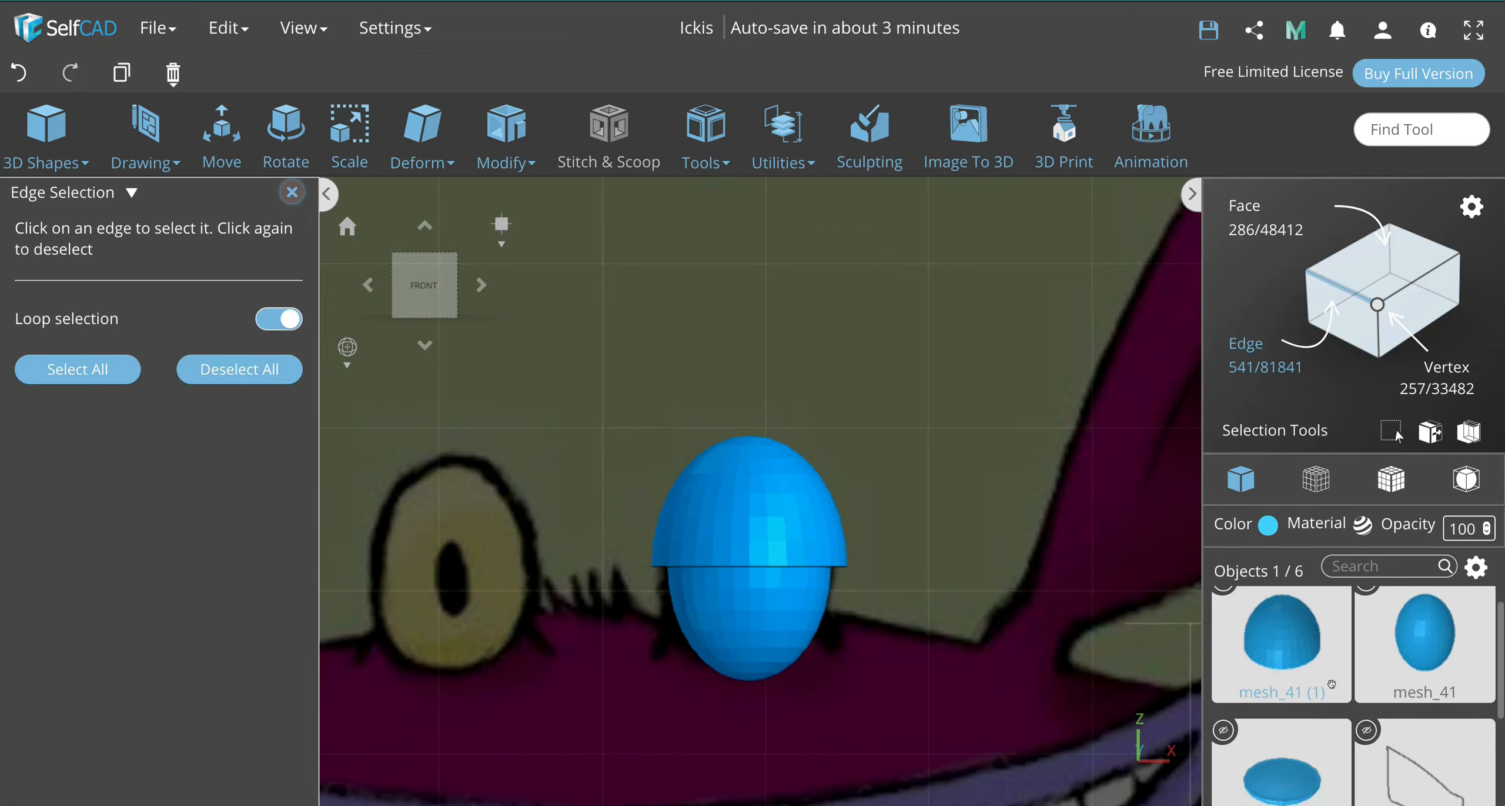
{"action": "scroll", "coordinate": [1226, 605], "scroll_direction": "up", "scroll_amount": 1}
{"action": "left_click", "coordinate": [1223, 613]}
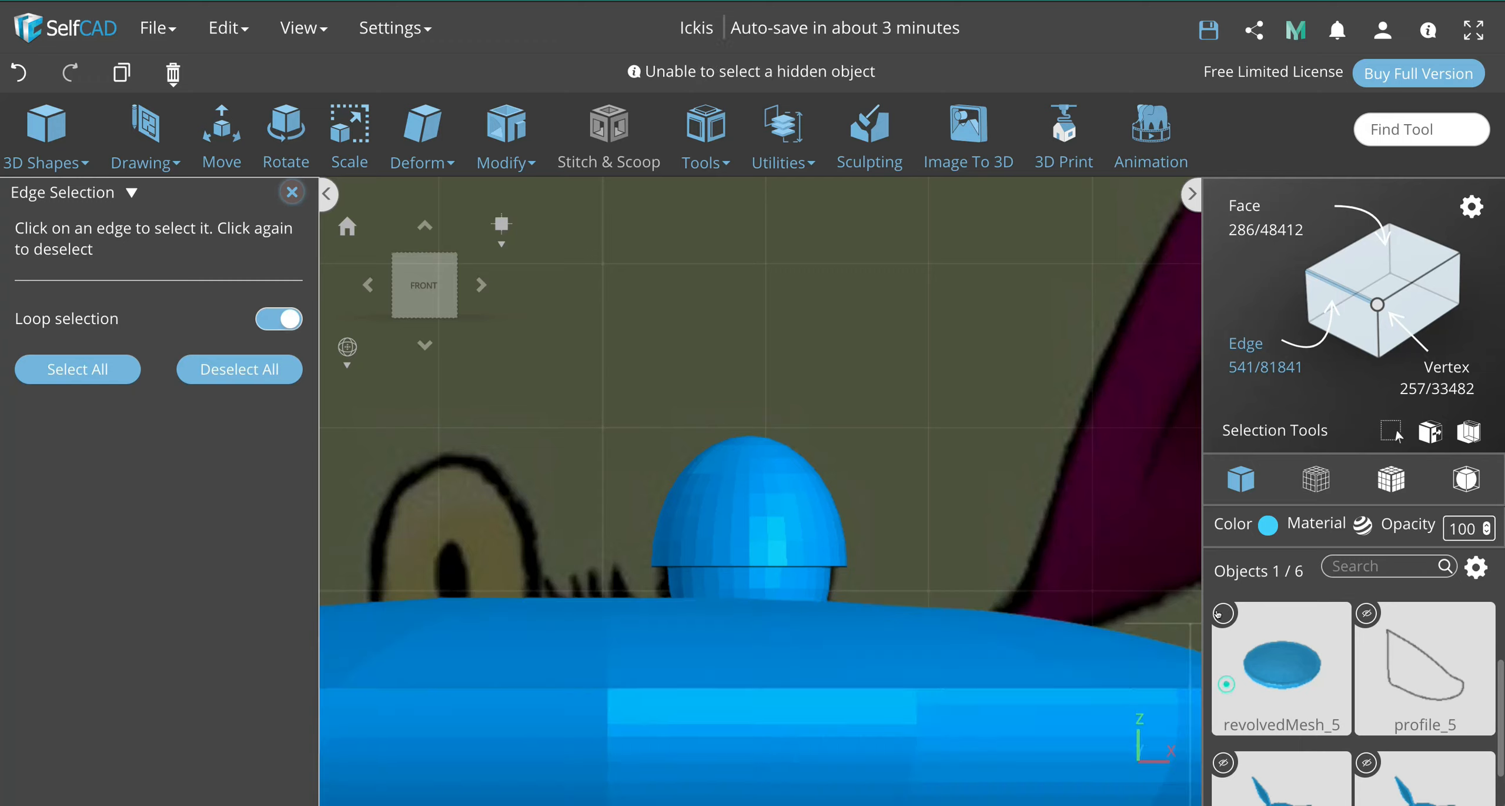
Step: Select the upper eyelid shell and the eyeball beneath it, and merge them with a Stitch & Scoop Union
{"action": "scroll", "coordinate": [823, 564], "scroll_direction": "up", "scroll_amount": 2}
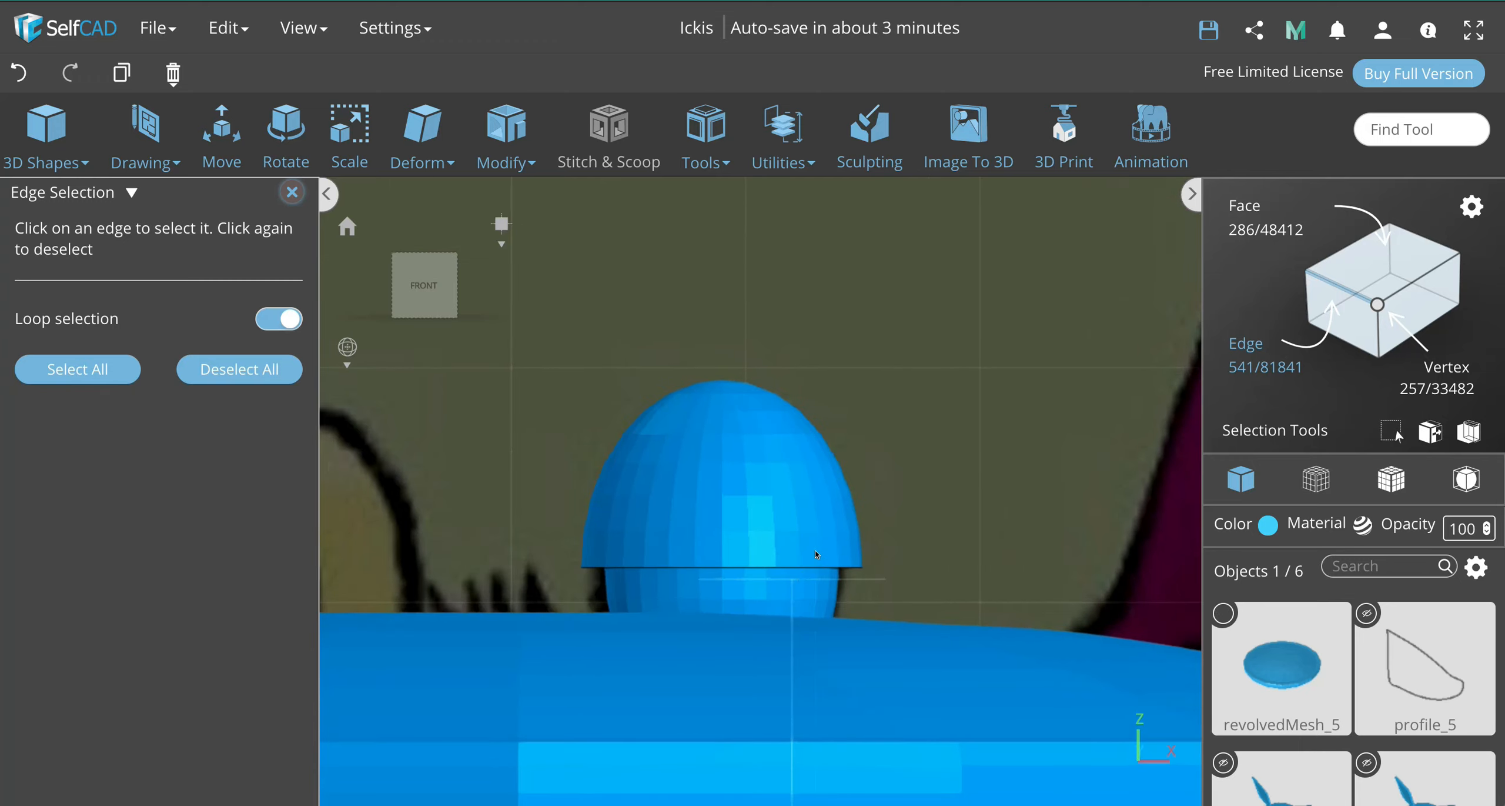
{"action": "left_click", "coordinate": [885, 533]}
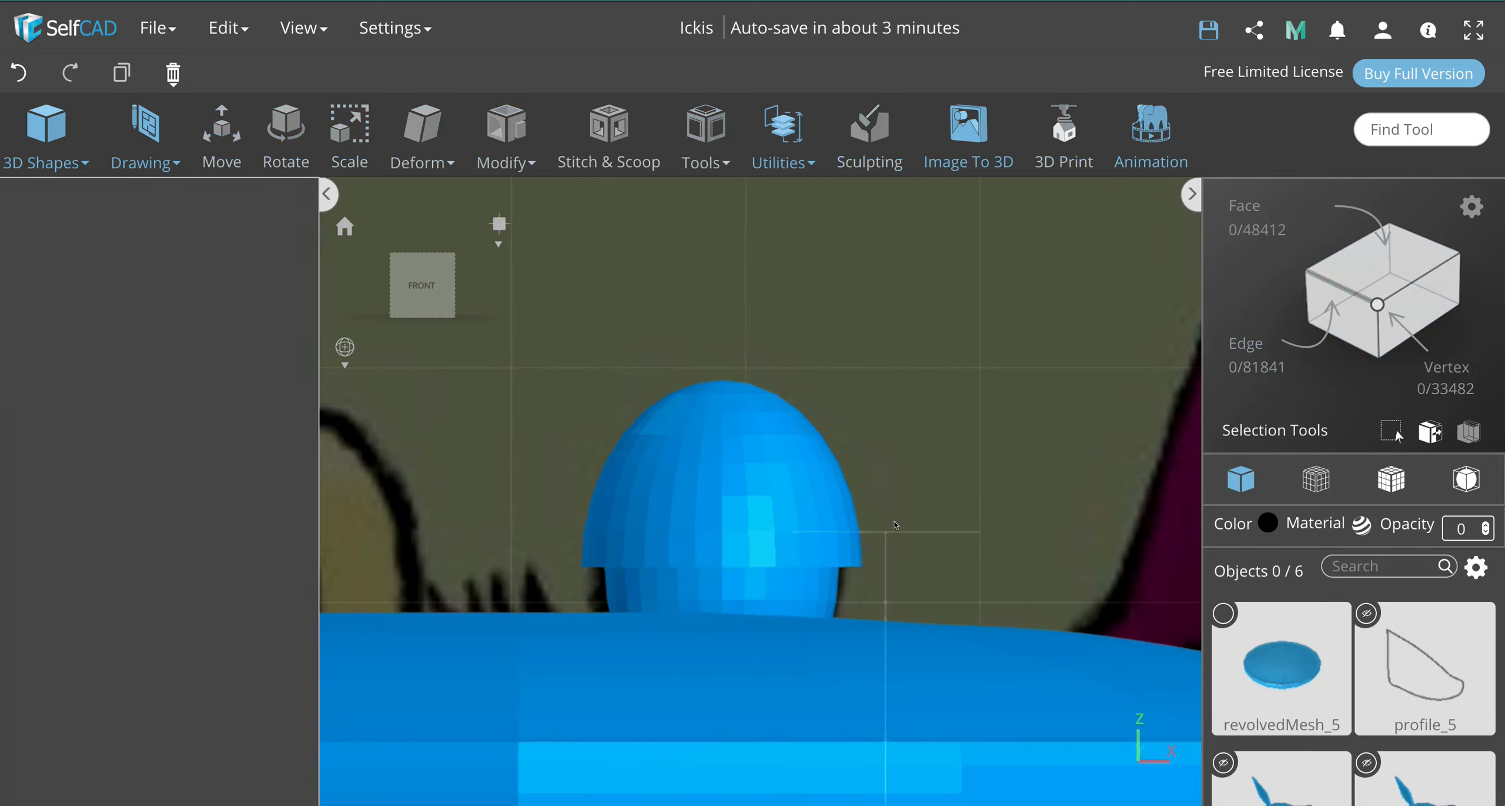
{"action": "left_click", "coordinate": [763, 548]}
{"action": "left_click", "coordinate": [775, 584], "text": "shift"}
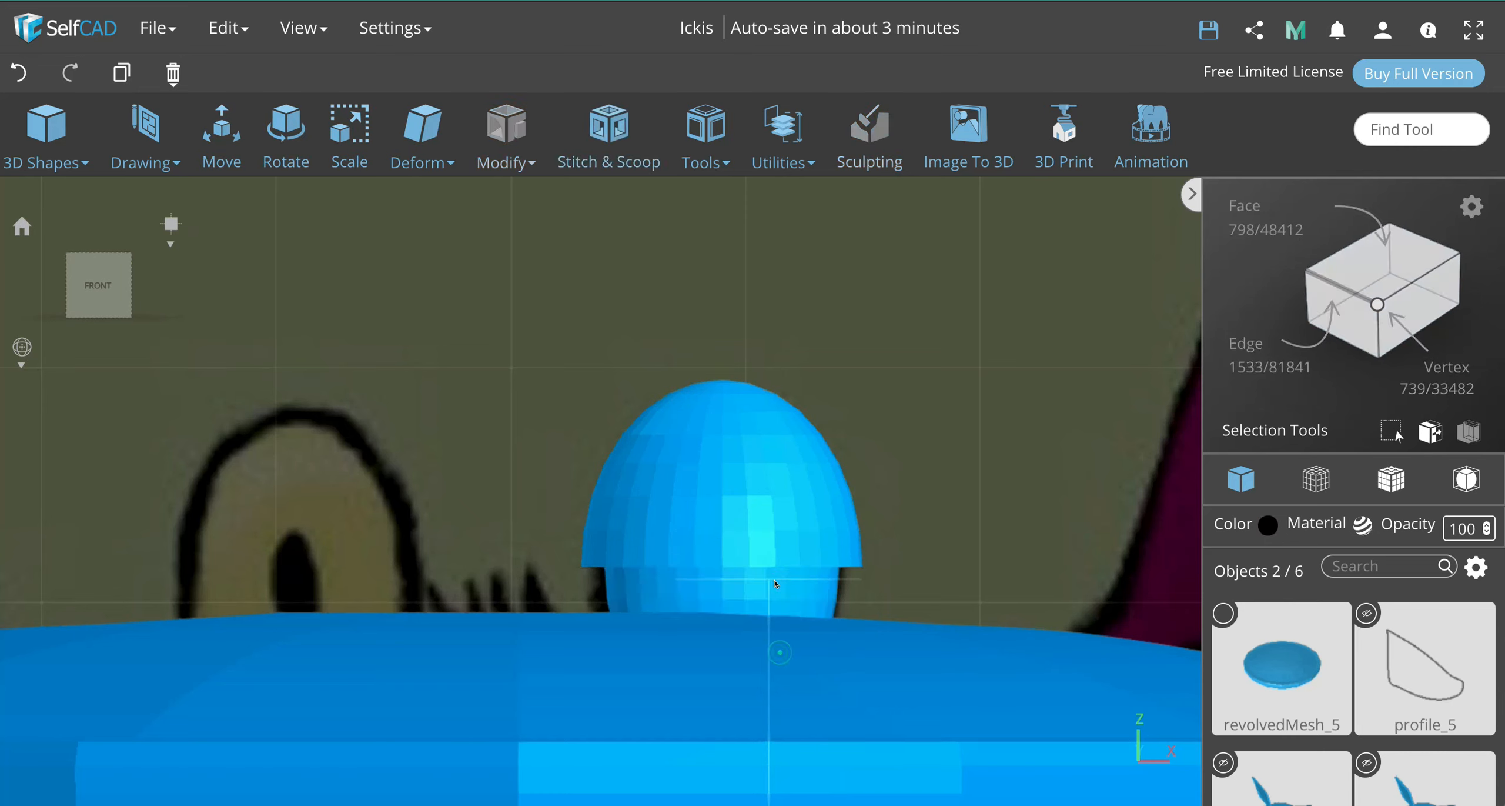
{"action": "left_click", "coordinate": [706, 135]}
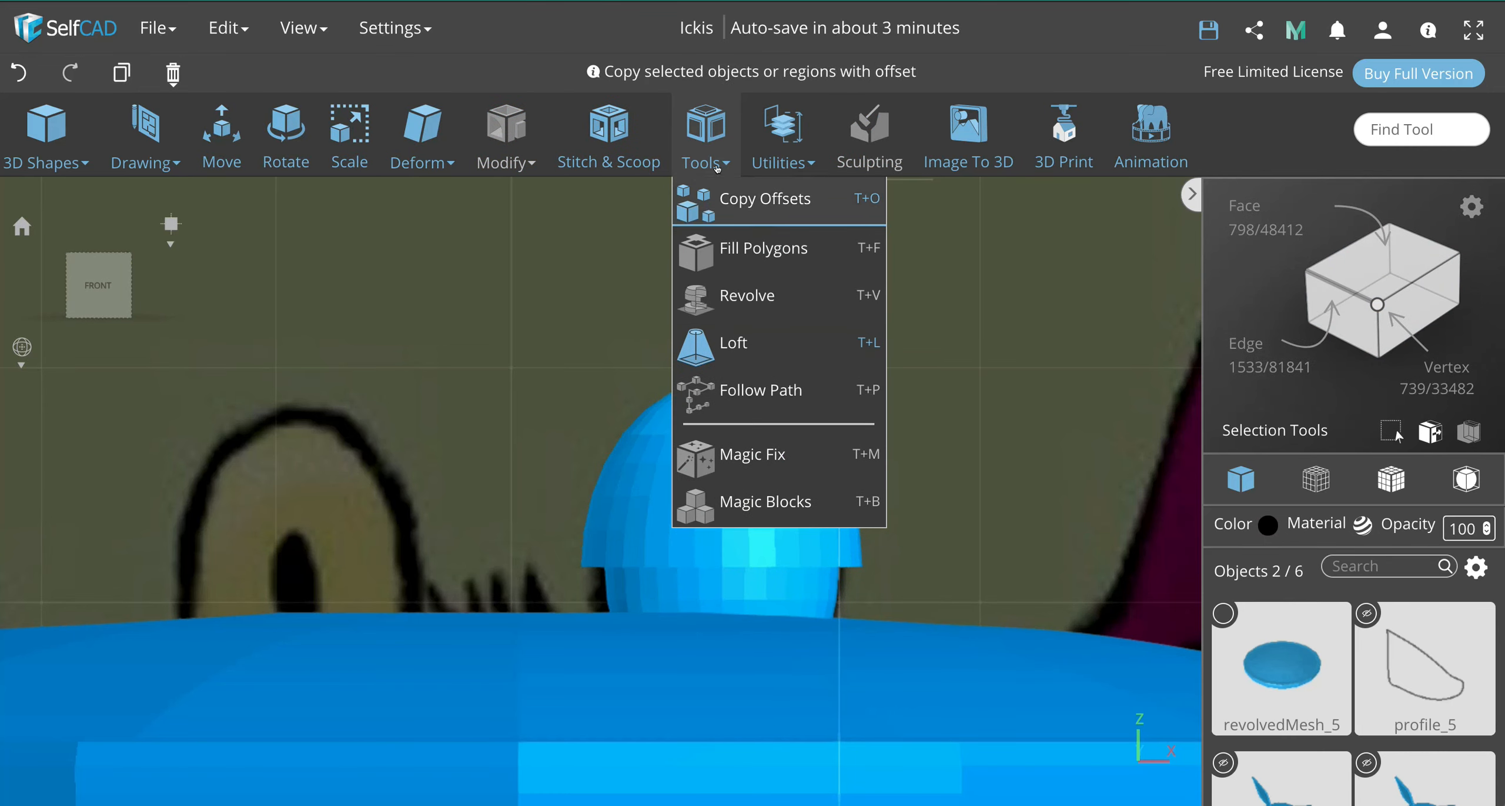
{"action": "left_click", "coordinate": [612, 154]}
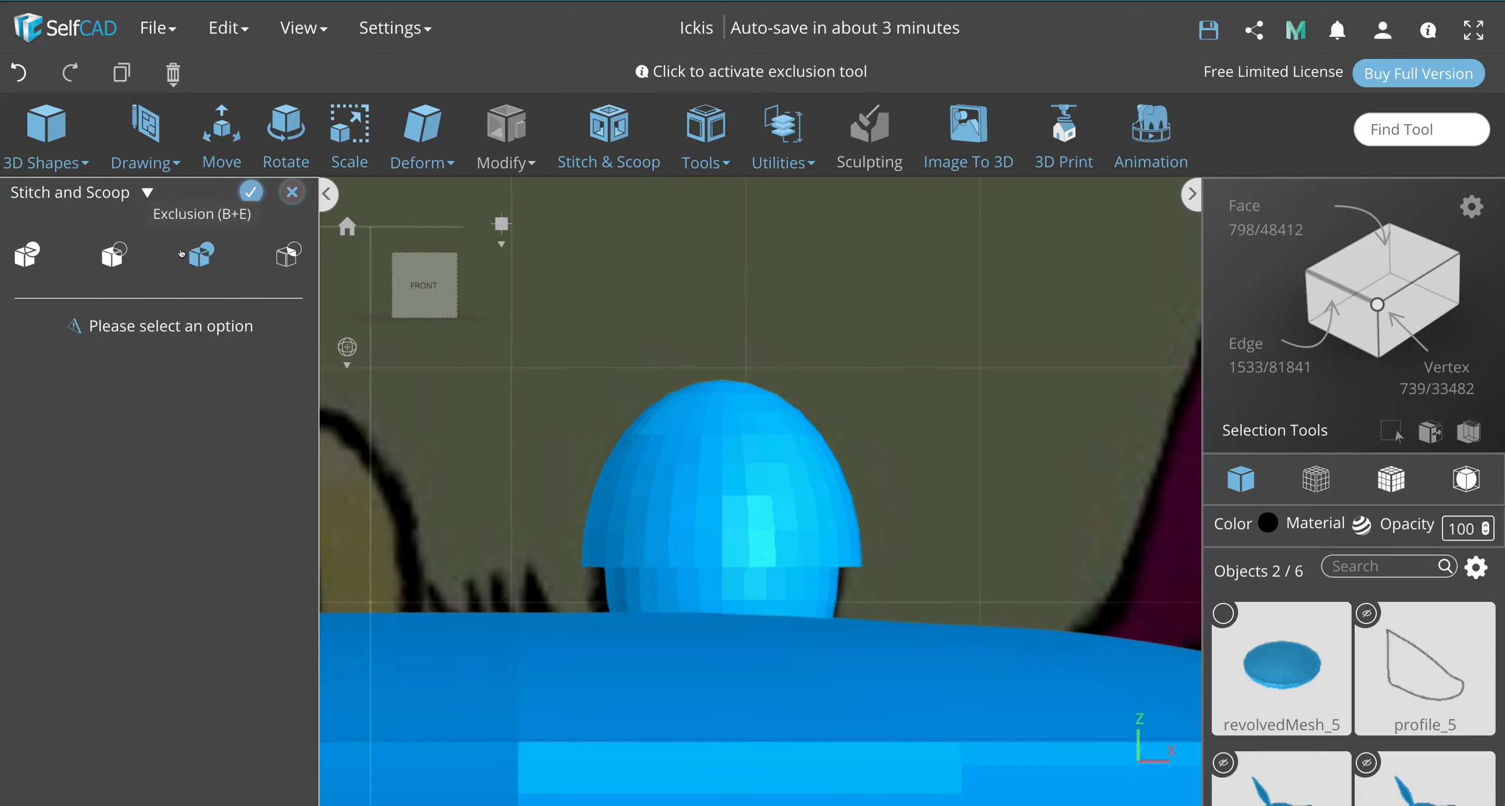
{"action": "left_click", "coordinate": [27, 254]}
{"action": "scroll", "coordinate": [577, 347], "scroll_direction": "down", "scroll_amount": 5}
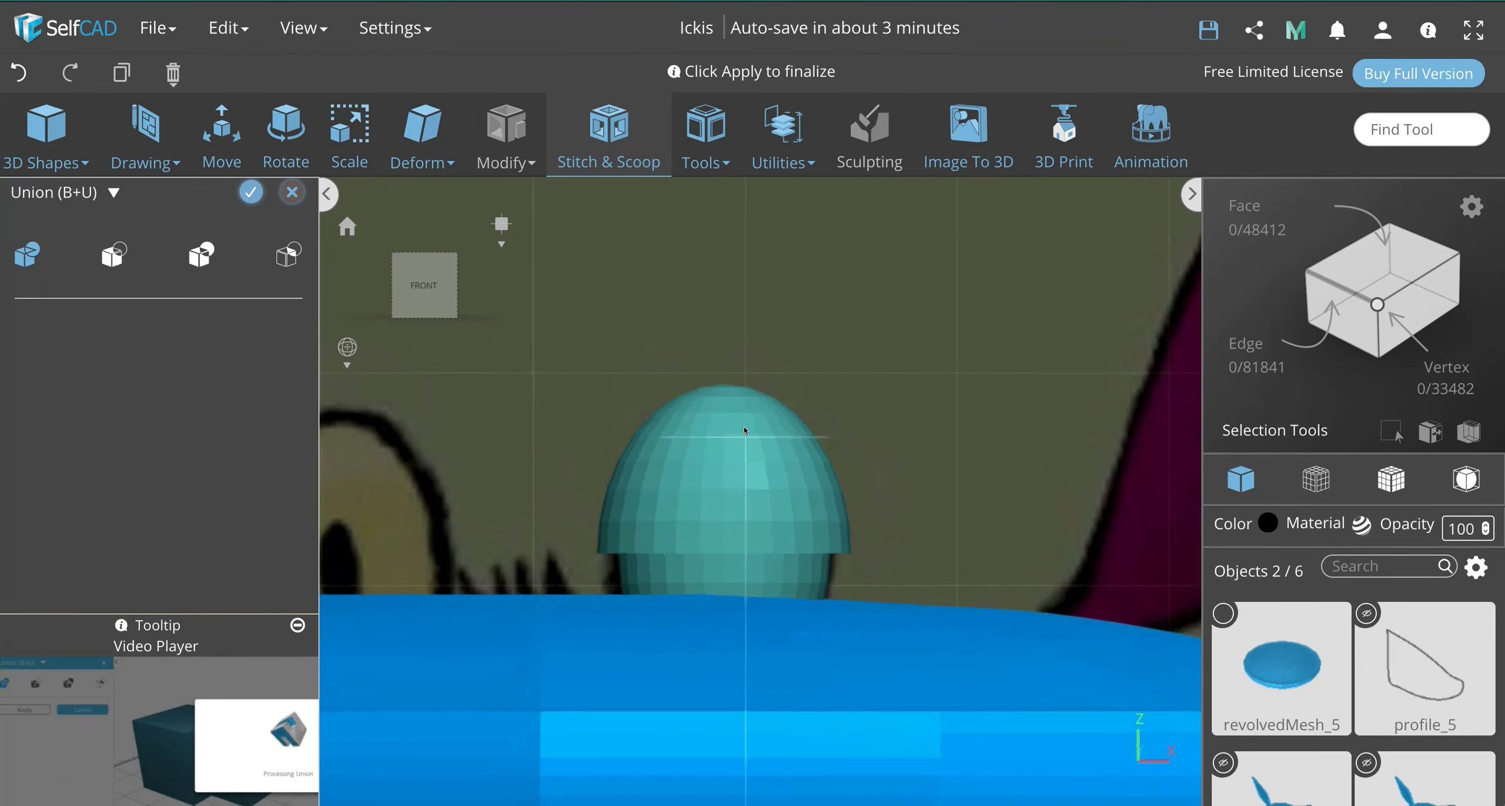
{"action": "left_click", "coordinate": [251, 191]}
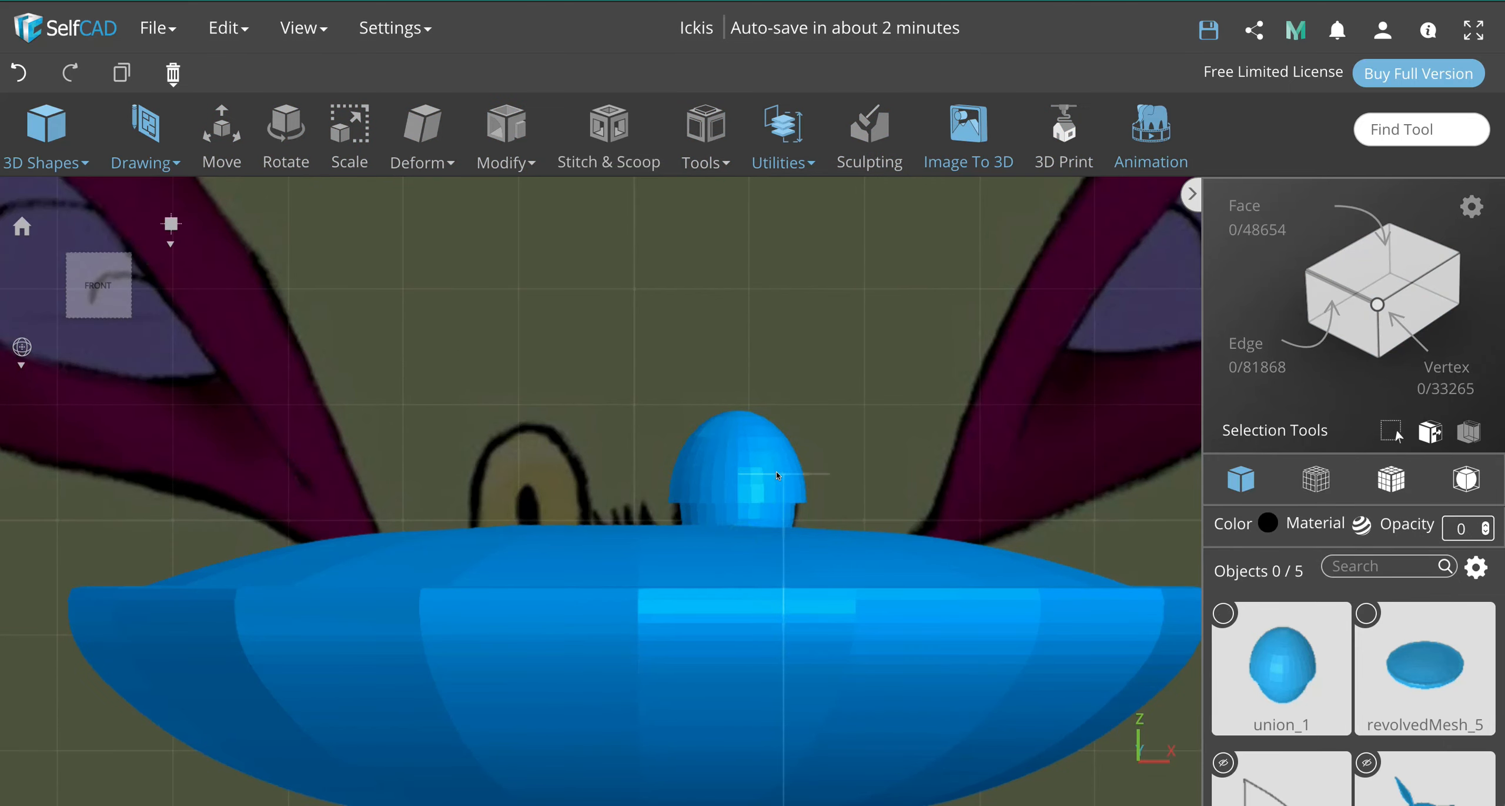
Step: Copy the merged eye once with an X offset of -3, and move the copy along X to -9 over the other reference eye
{"action": "left_click", "coordinate": [698, 160]}
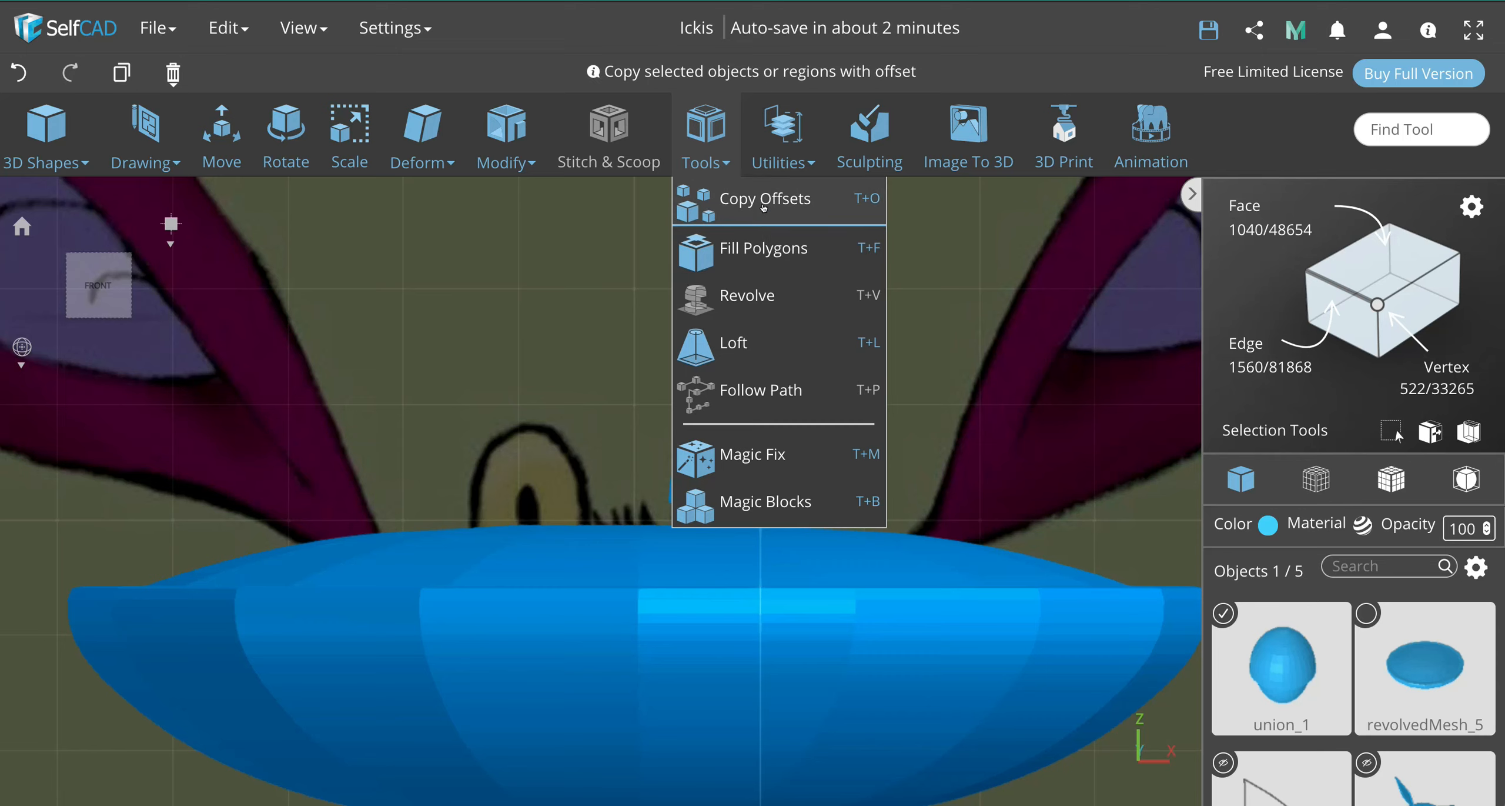
{"action": "left_click", "coordinate": [735, 200]}
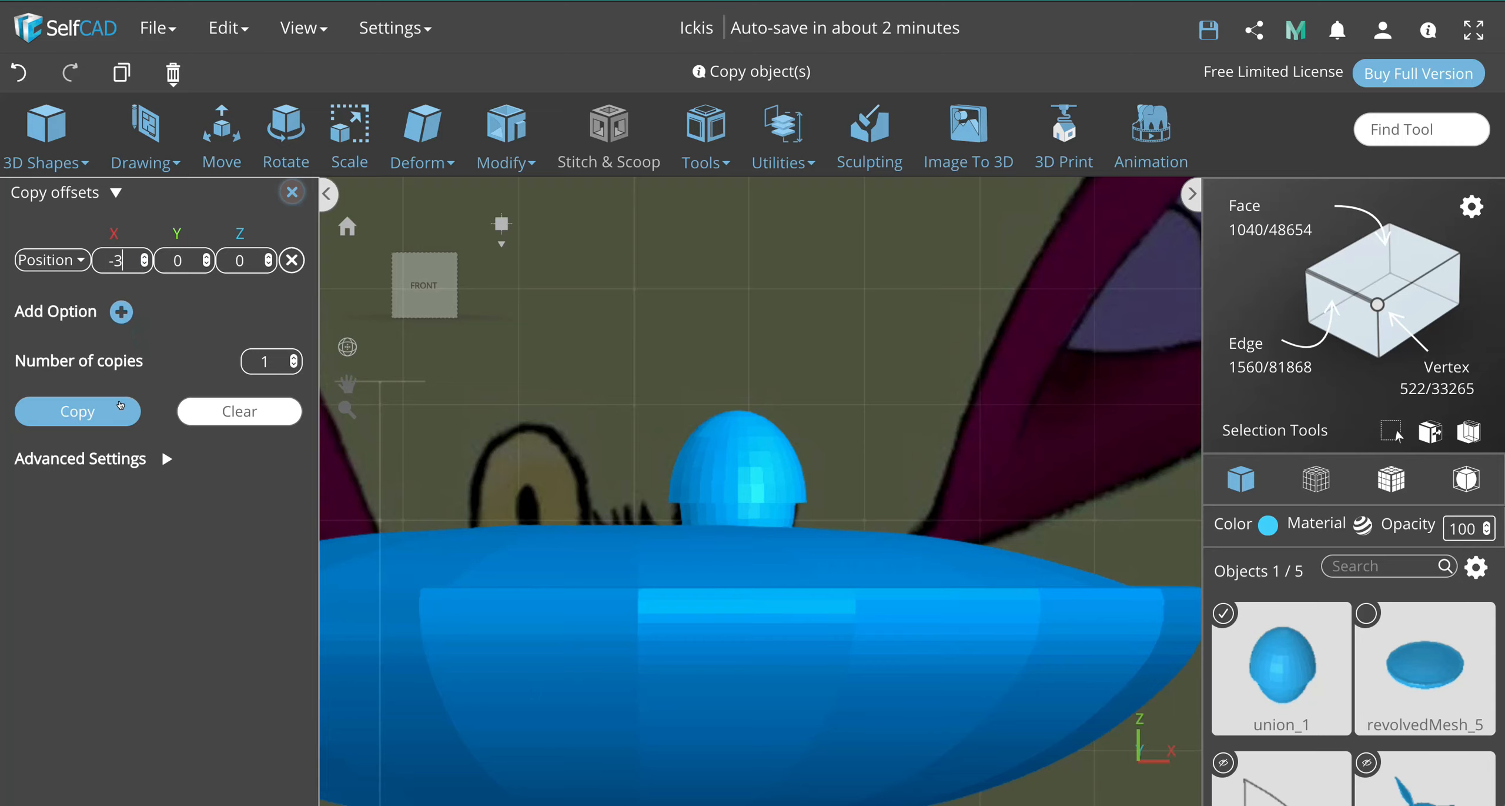
{"action": "left_click", "coordinate": [114, 409]}
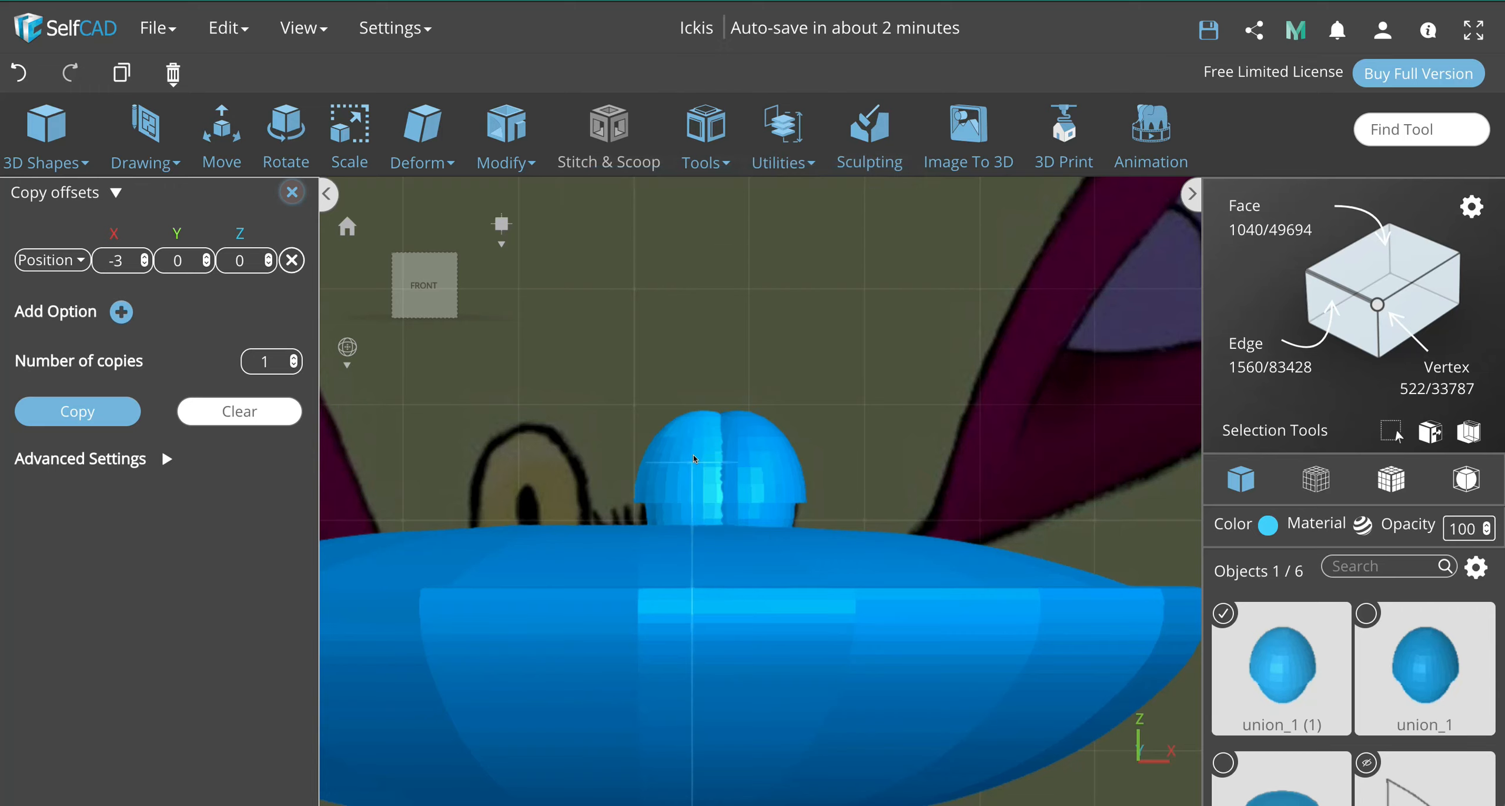
{"action": "key", "text": "m"}
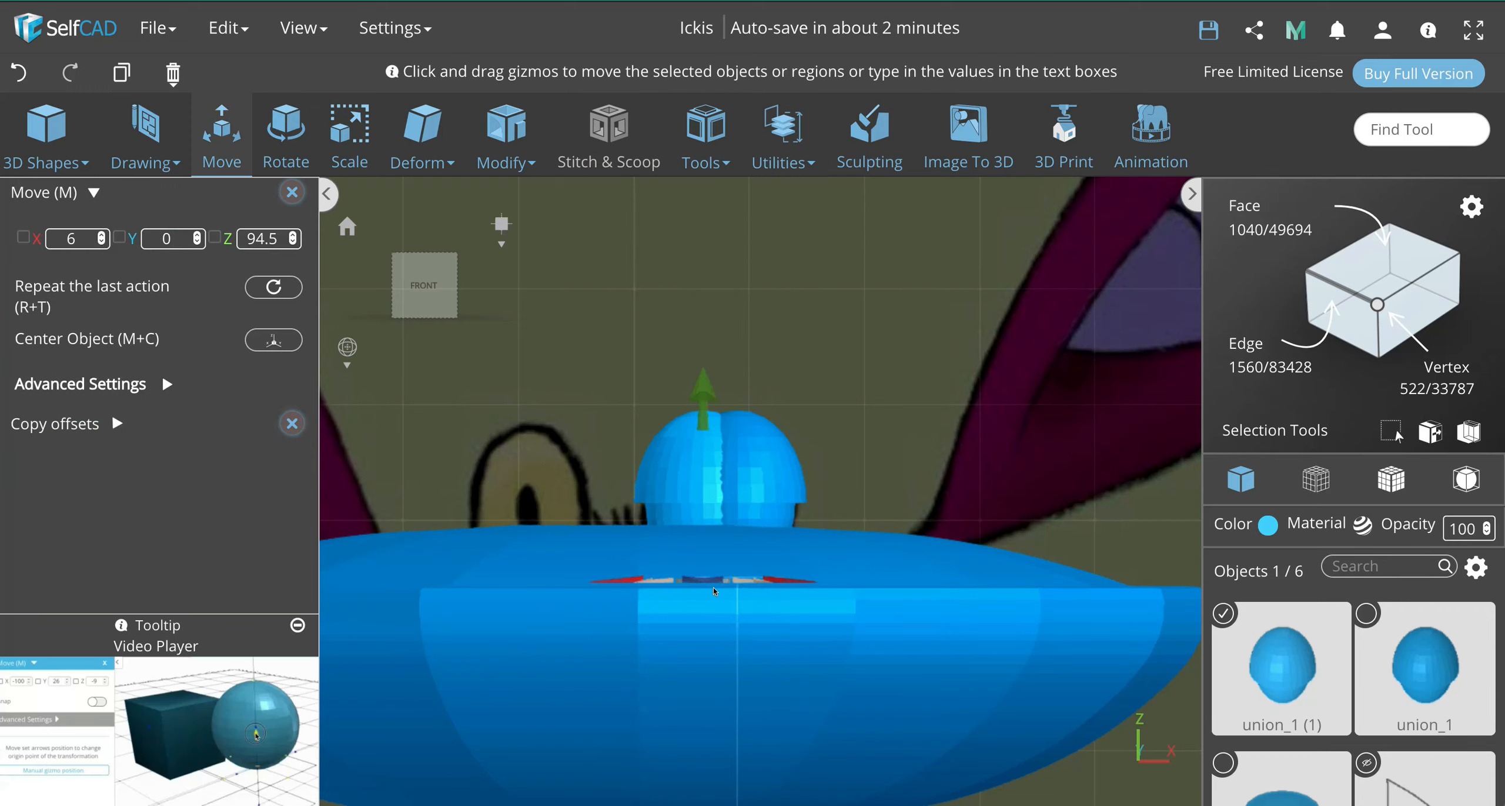
{"action": "left_click_drag", "start_coordinate": [616, 581], "coordinate": [454, 584]}
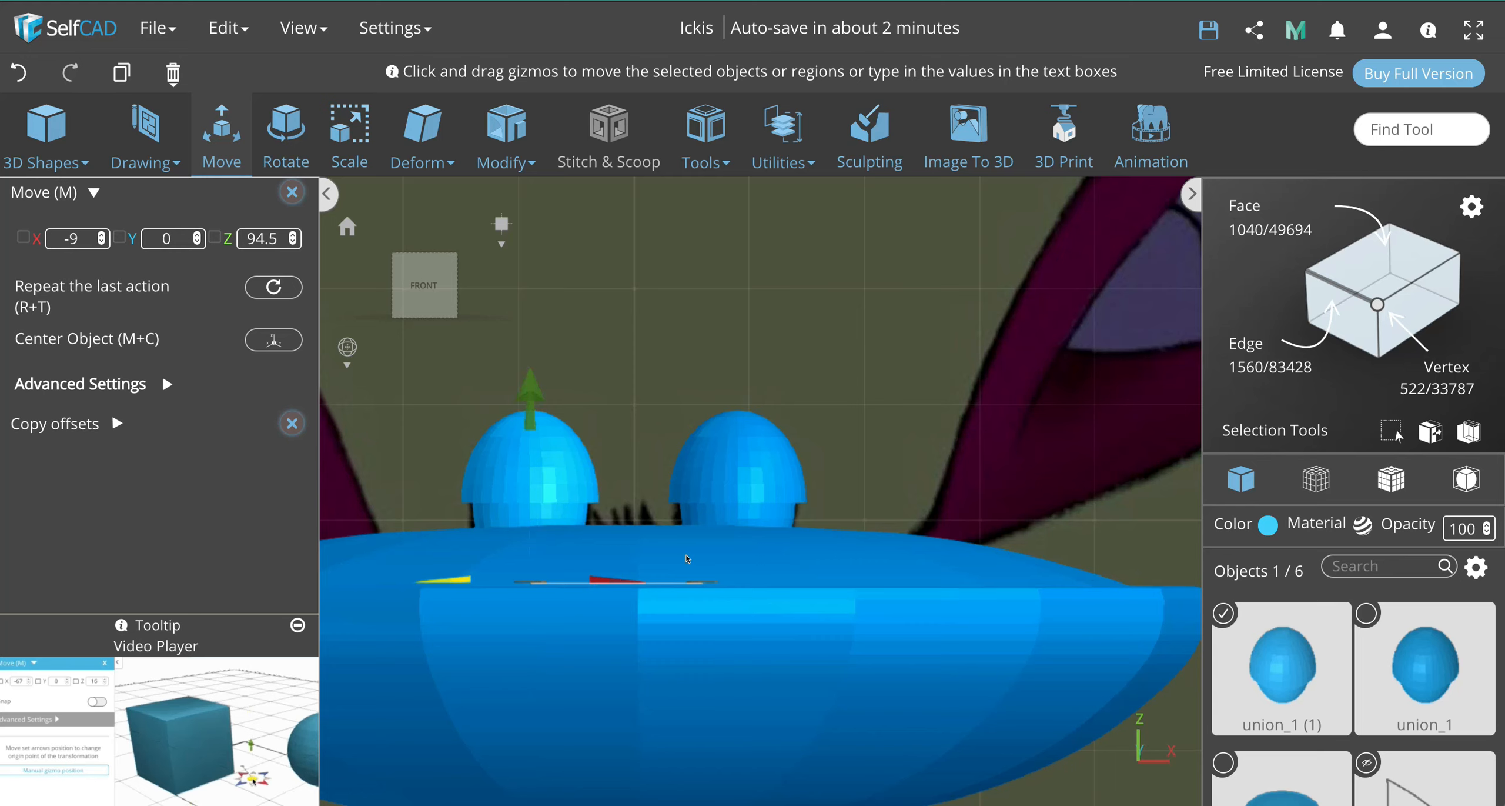
Step: Add the second eye and the revolved head to the selection, and merge all three objects with a Stitch & Scoop Union
{"action": "scroll", "coordinate": [763, 557], "scroll_direction": "down", "scroll_amount": 3}
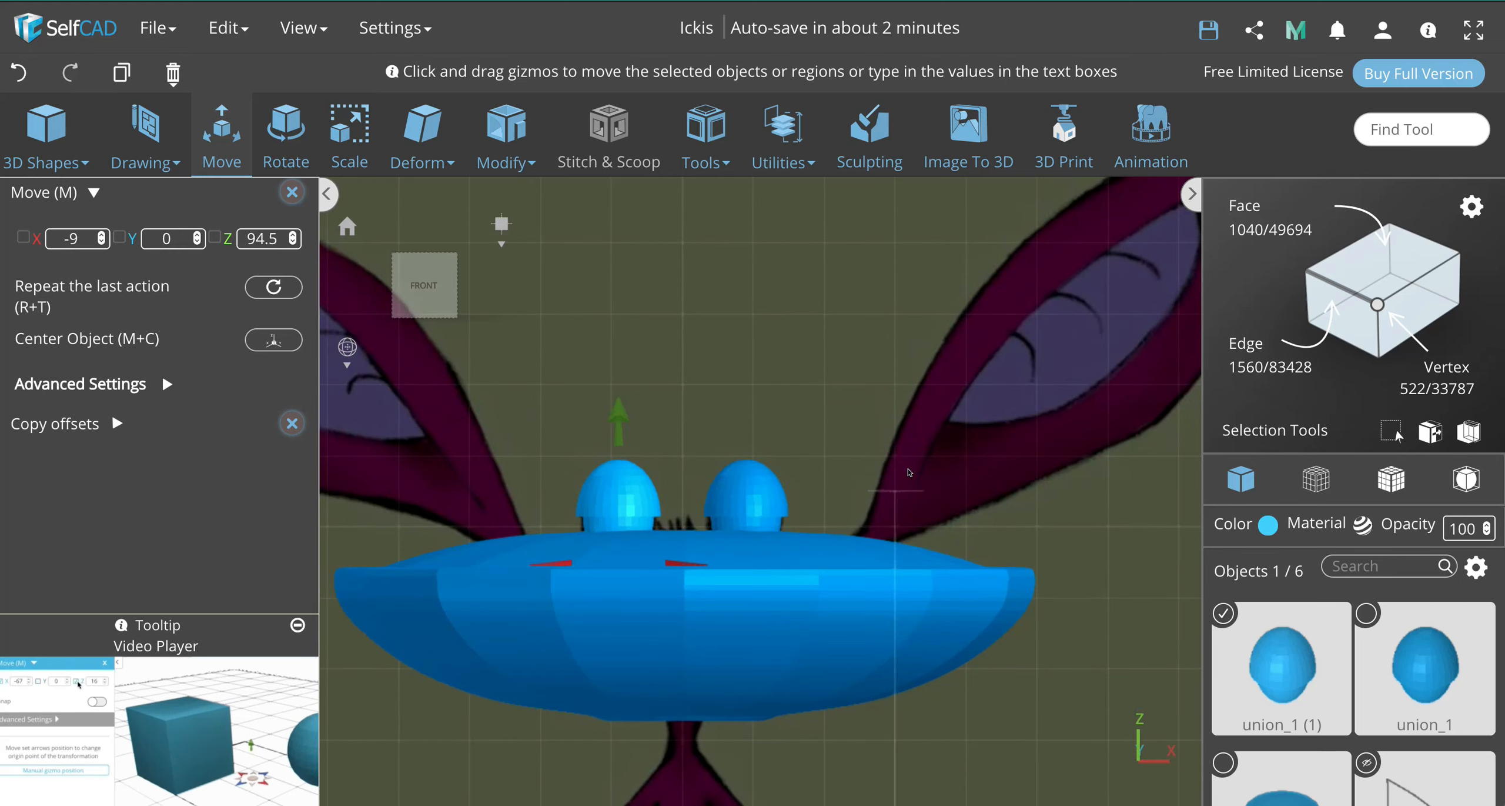
{"action": "right_click_drag", "start_coordinate": [909, 489], "coordinate": [788, 587]}
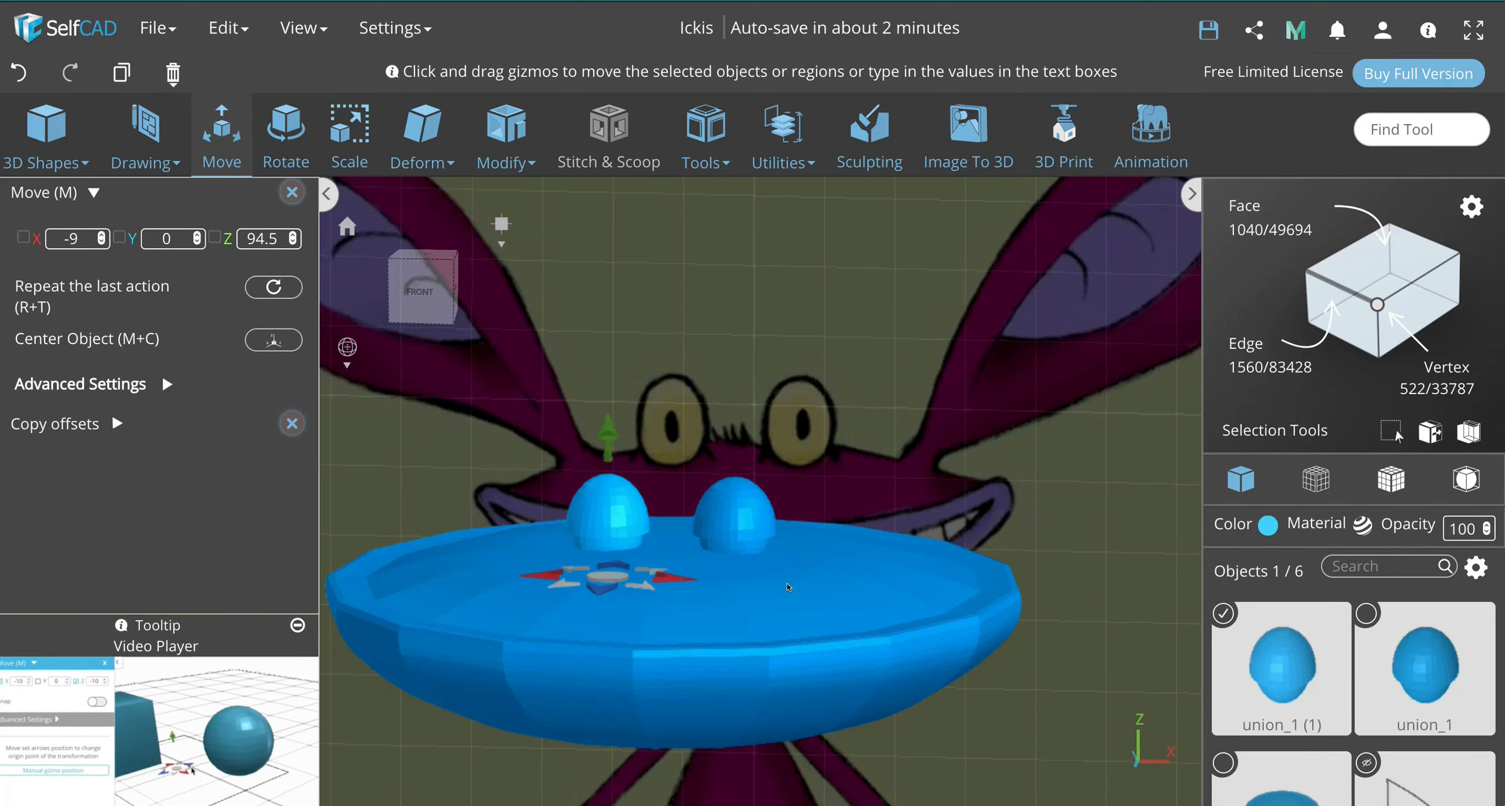
{"action": "left_click", "coordinate": [750, 531], "text": "shift"}
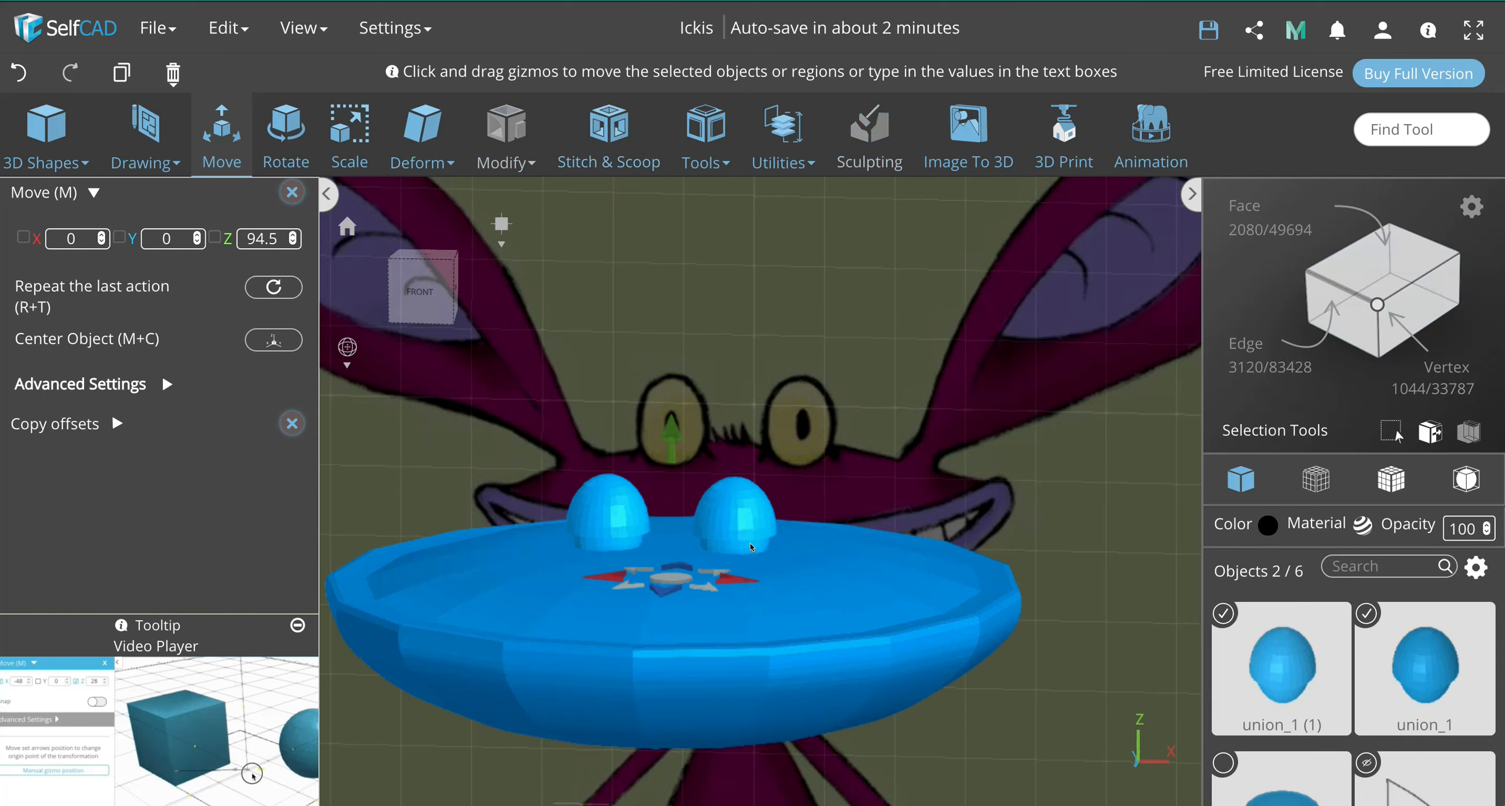
{"action": "left_click", "coordinate": [788, 614], "text": "shift"}
{"action": "mouse_move", "coordinate": [705, 147]}
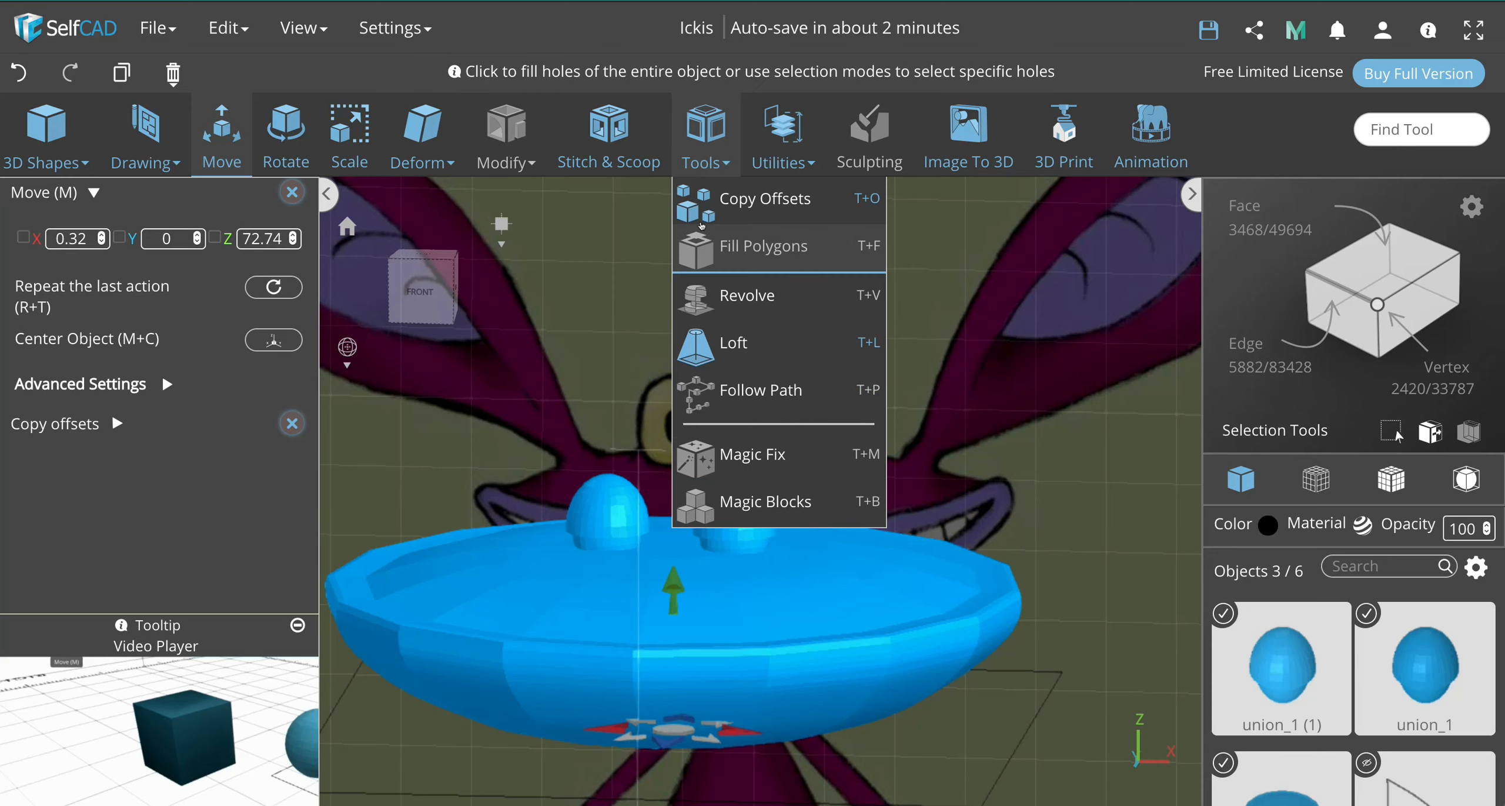
{"action": "left_click", "coordinate": [606, 126]}
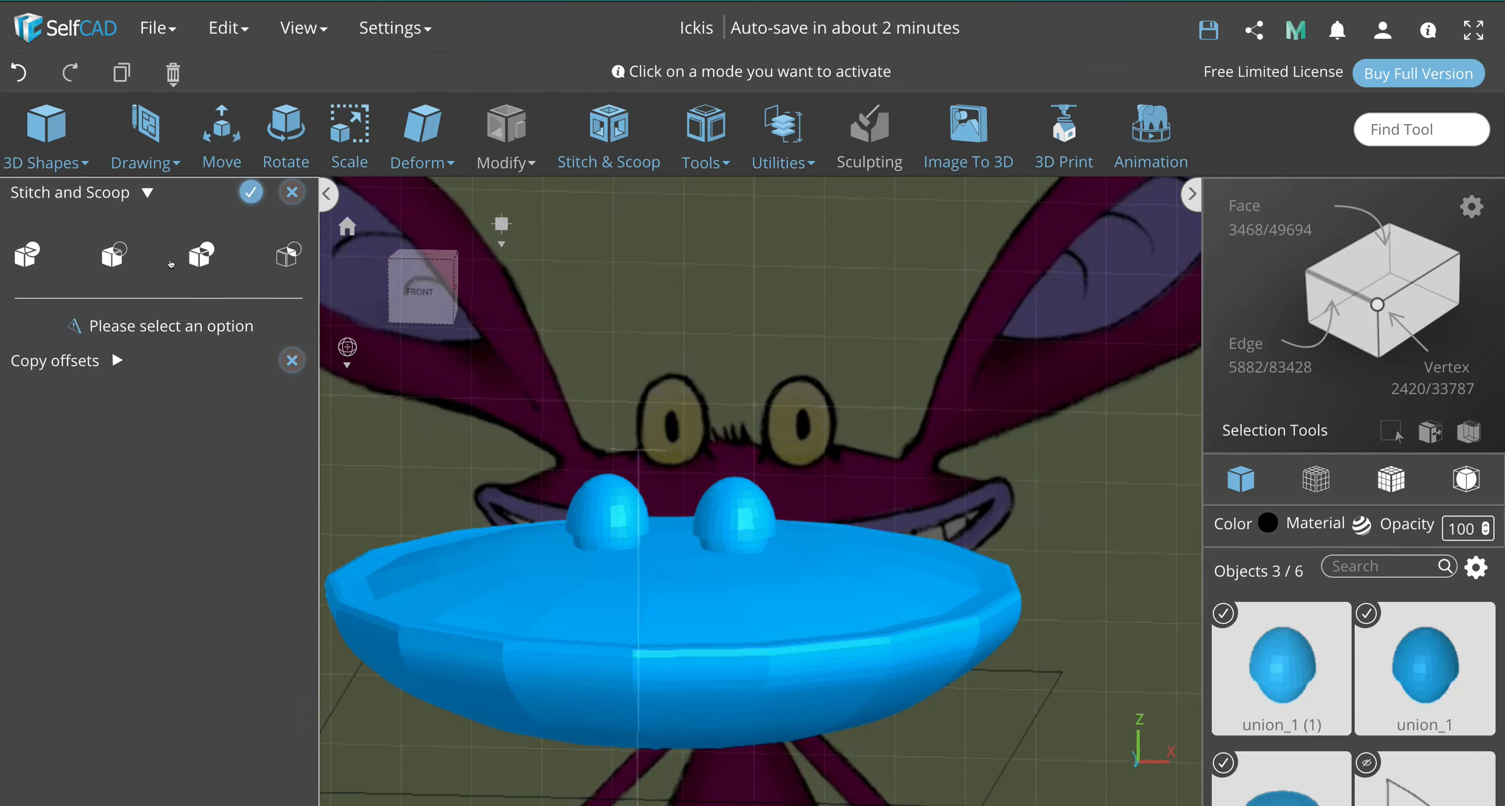
{"action": "left_click", "coordinate": [27, 254]}
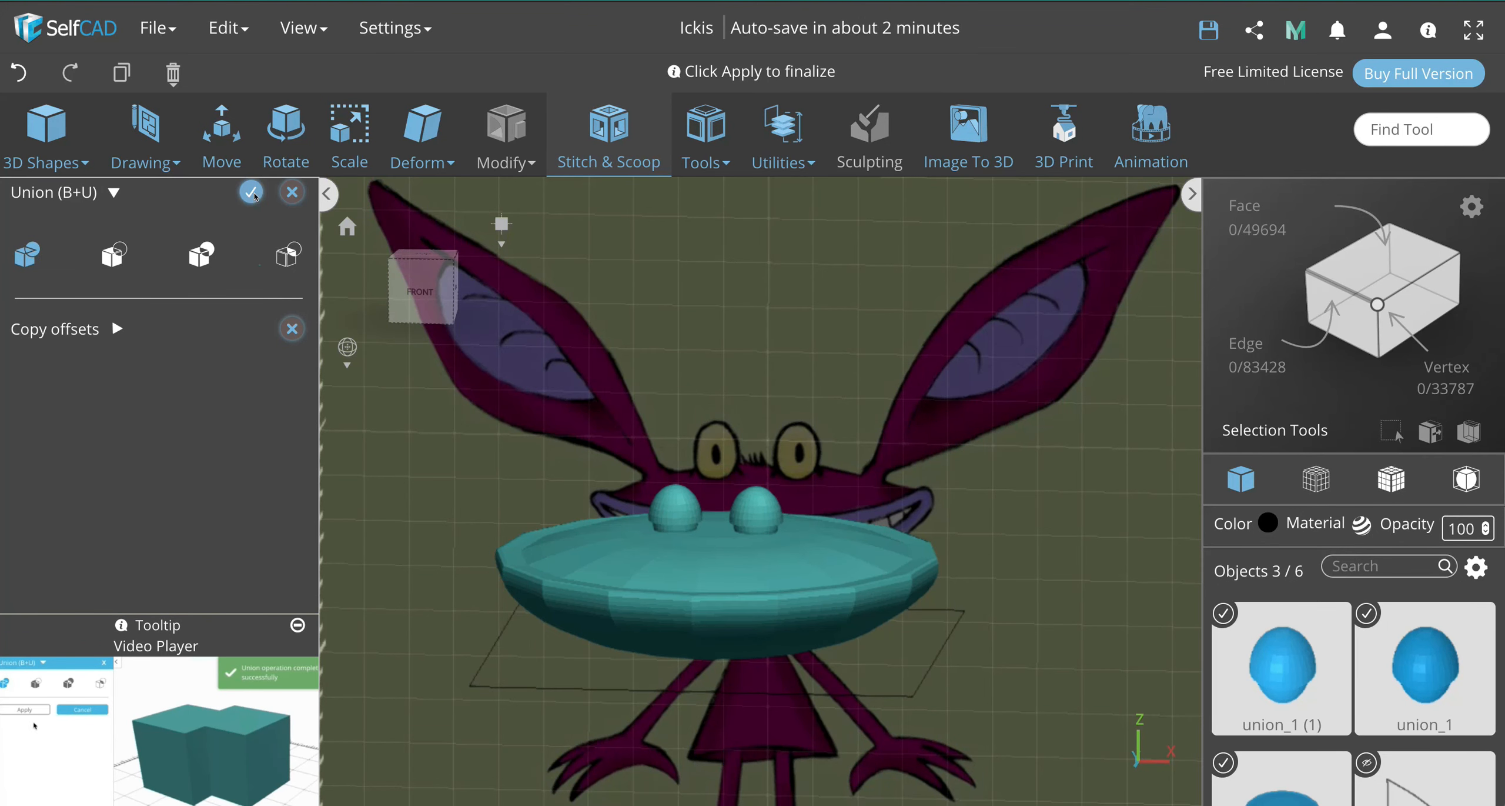
{"action": "left_click", "coordinate": [251, 192]}
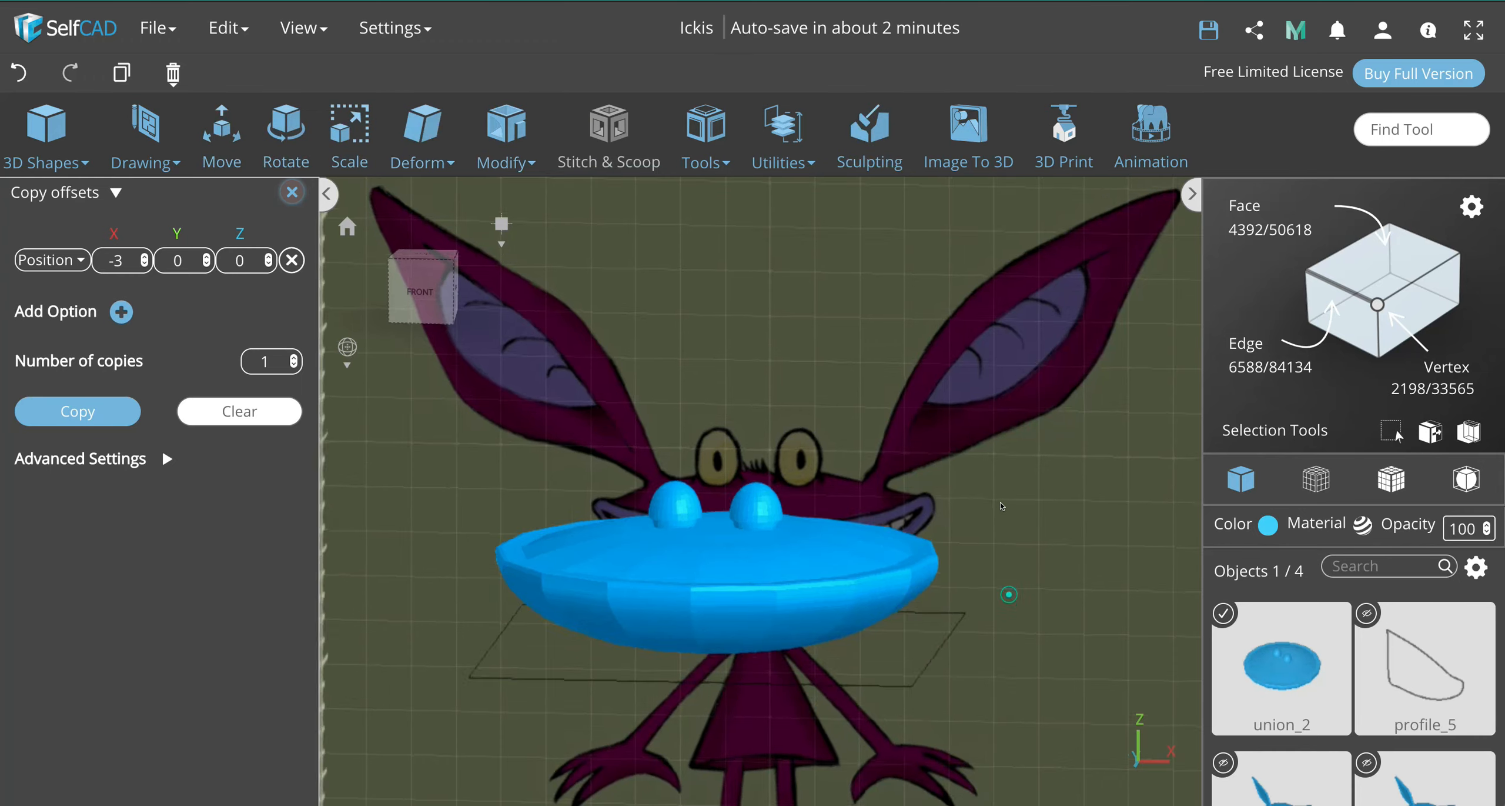
Step: Examine the merged head and eyes from the front and side, and compare them with the ears and body in the reference image
{"action": "middle_click_drag", "start_coordinate": [1002, 506], "coordinate": [888, 520]}
{"action": "scroll", "coordinate": [700, 529], "scroll_direction": "up", "scroll_amount": 3}
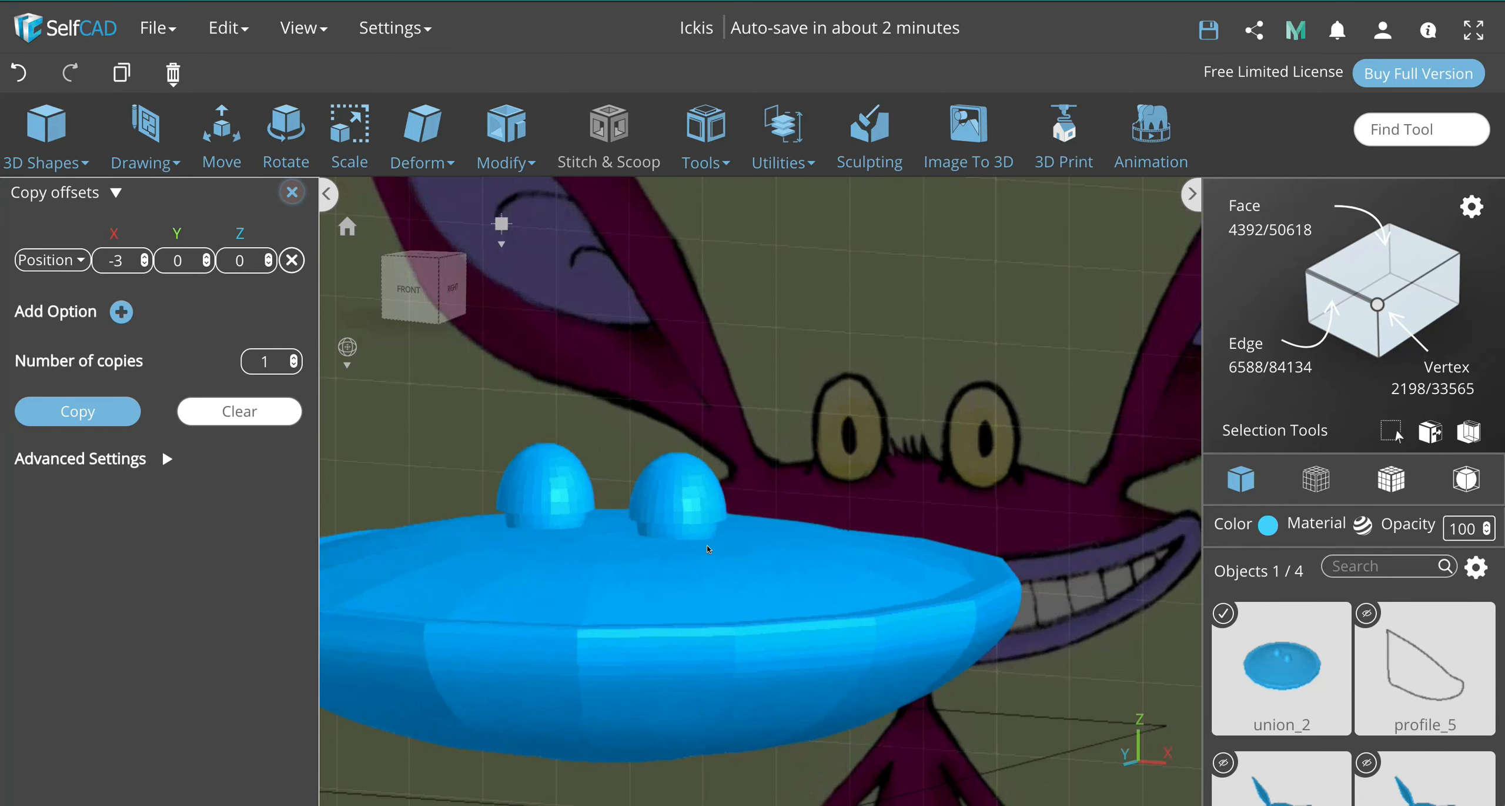
{"action": "middle_click_drag", "start_coordinate": [884, 470], "coordinate": [473, 471]}
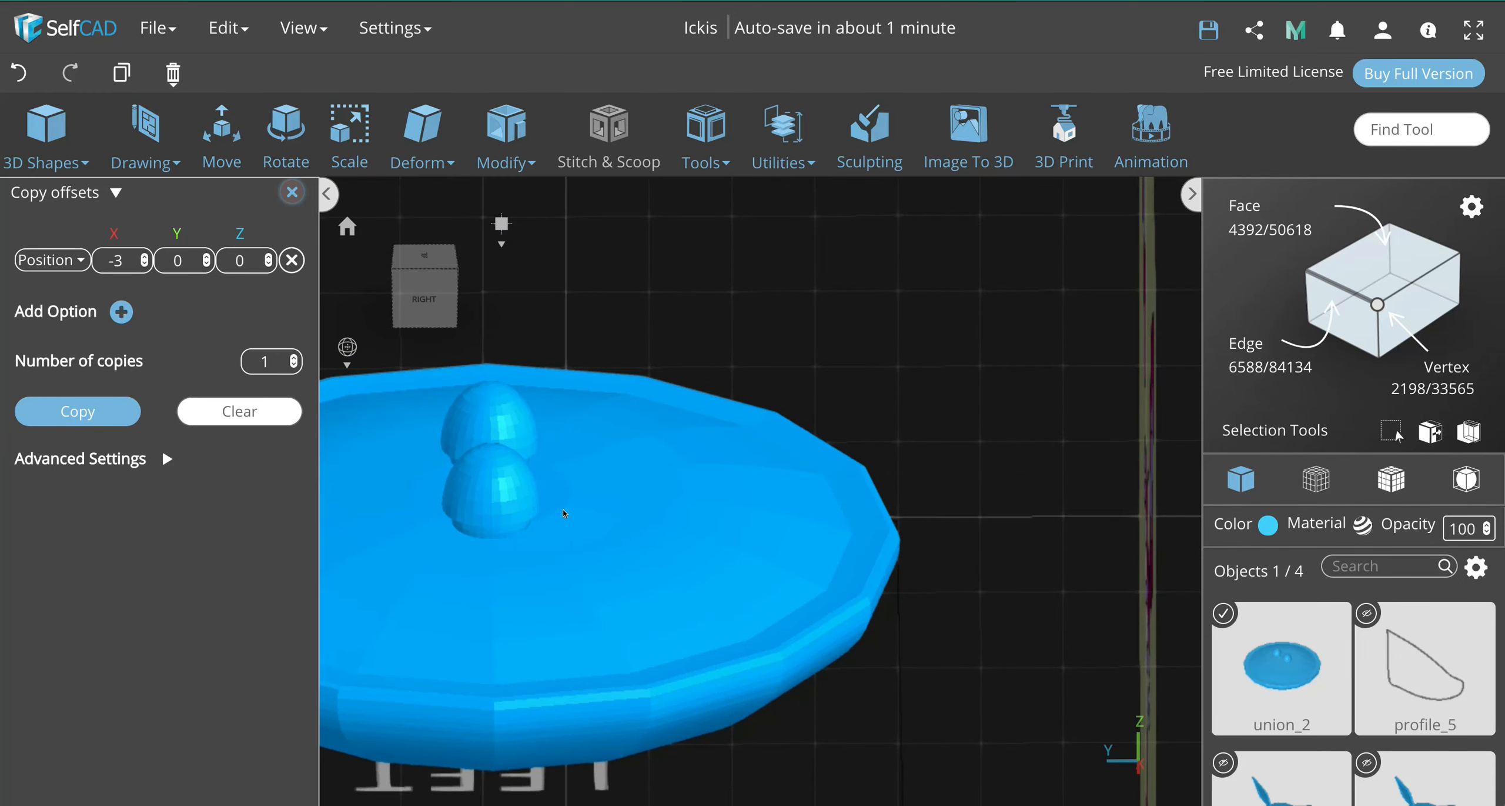
{"action": "scroll", "coordinate": [640, 531], "scroll_direction": "down", "scroll_amount": 2}
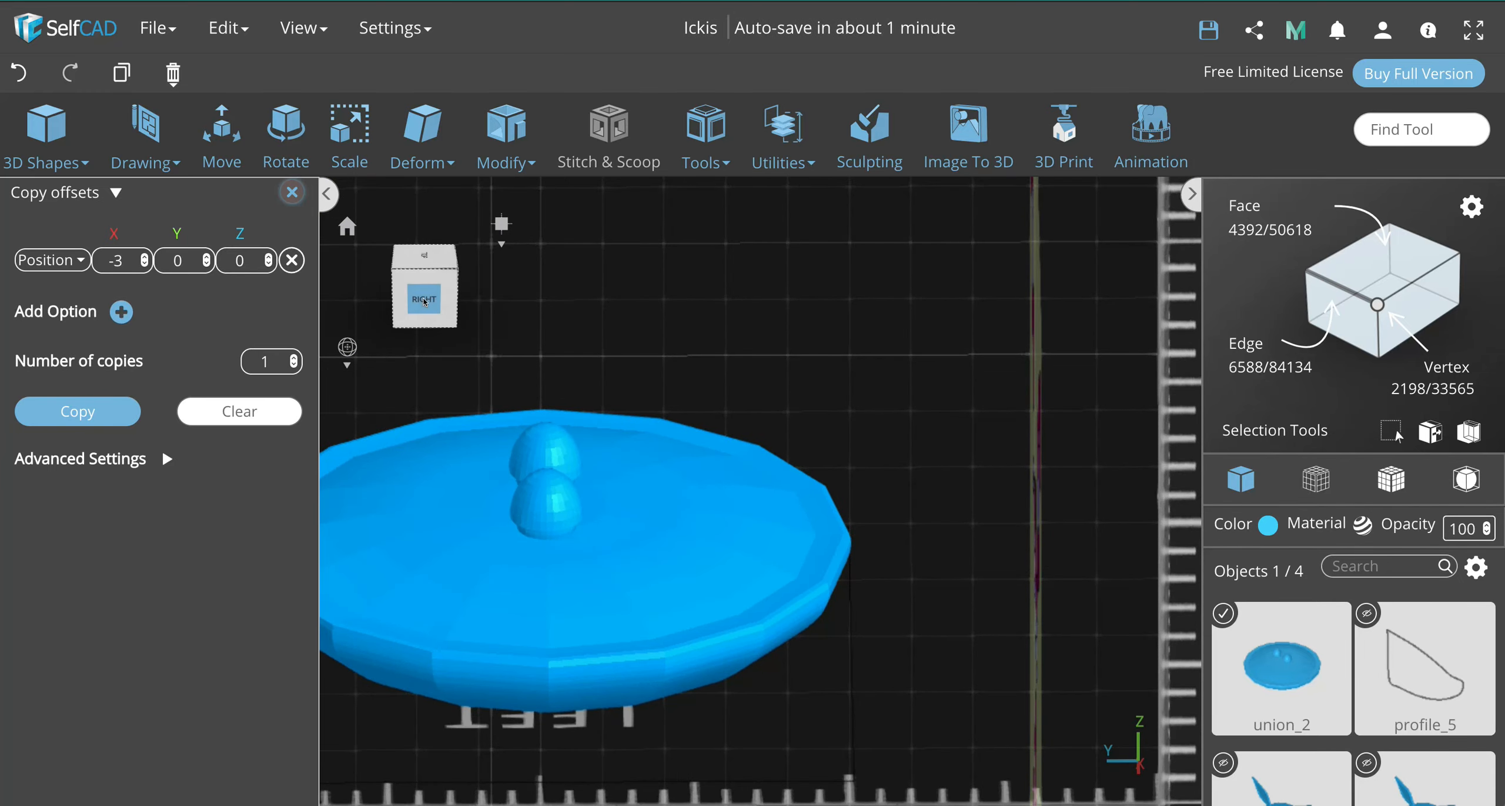
{"action": "middle_click_drag", "start_coordinate": [479, 312], "coordinate": [735, 294]}
{"action": "left_click", "coordinate": [409, 290]}
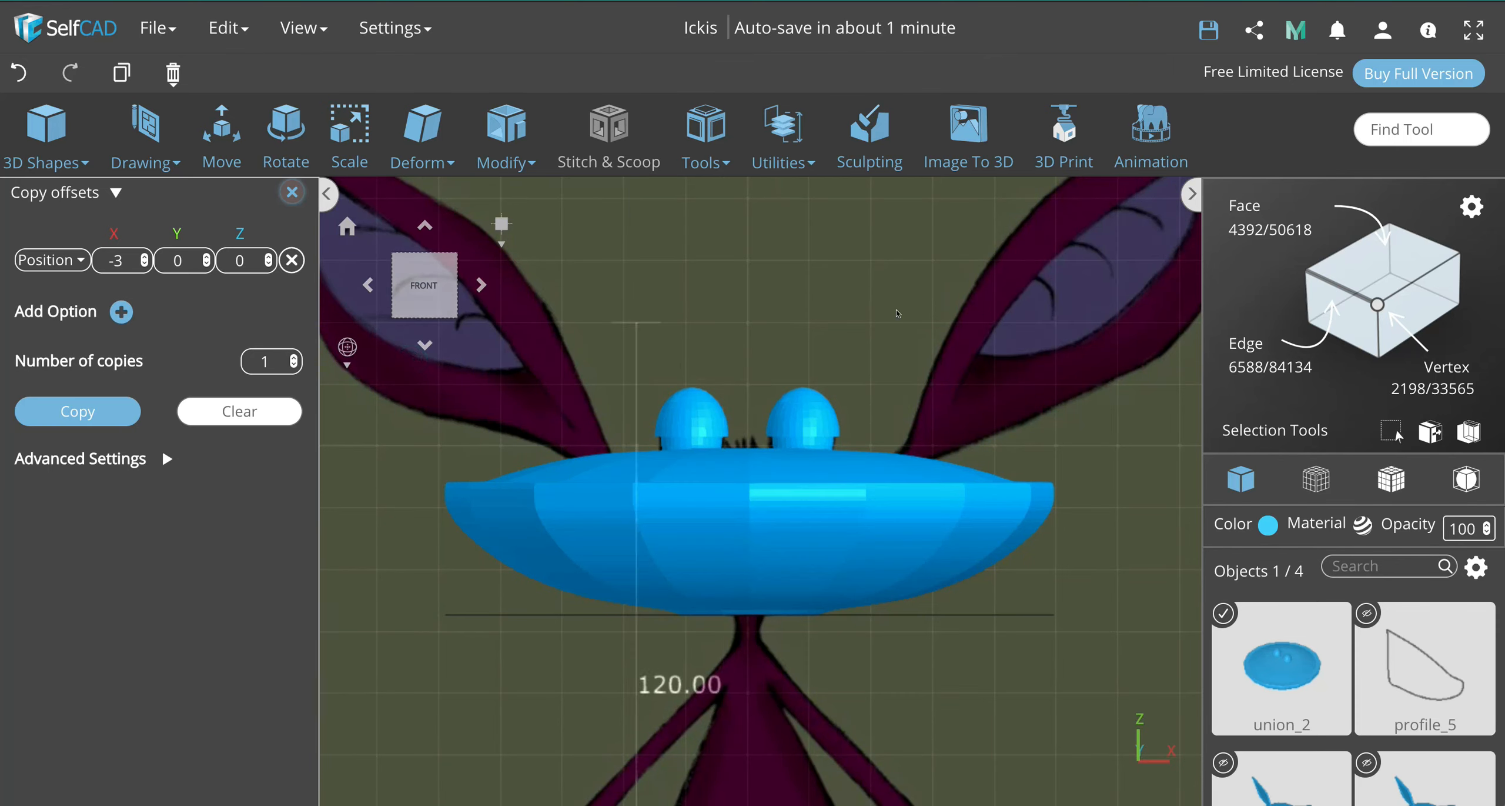
{"action": "middle_click_drag", "start_coordinate": [904, 286], "coordinate": [863, 290]}
{"action": "scroll", "coordinate": [863, 289], "scroll_direction": "down", "scroll_amount": 1}
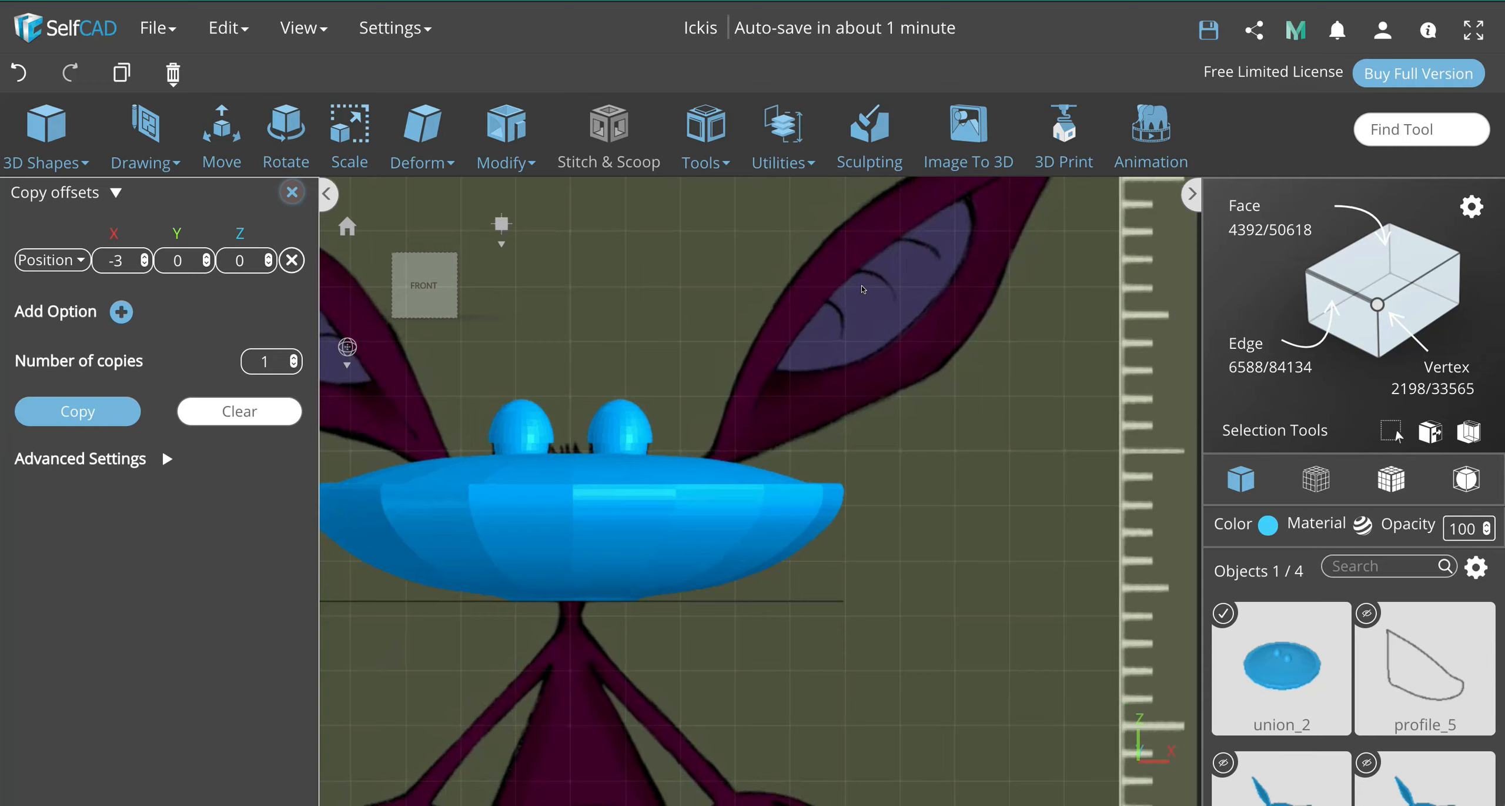
{"action": "scroll", "coordinate": [862, 289], "scroll_direction": "down", "scroll_amount": 5}
{"action": "scroll", "coordinate": [863, 289], "scroll_direction": "up", "scroll_amount": 4}
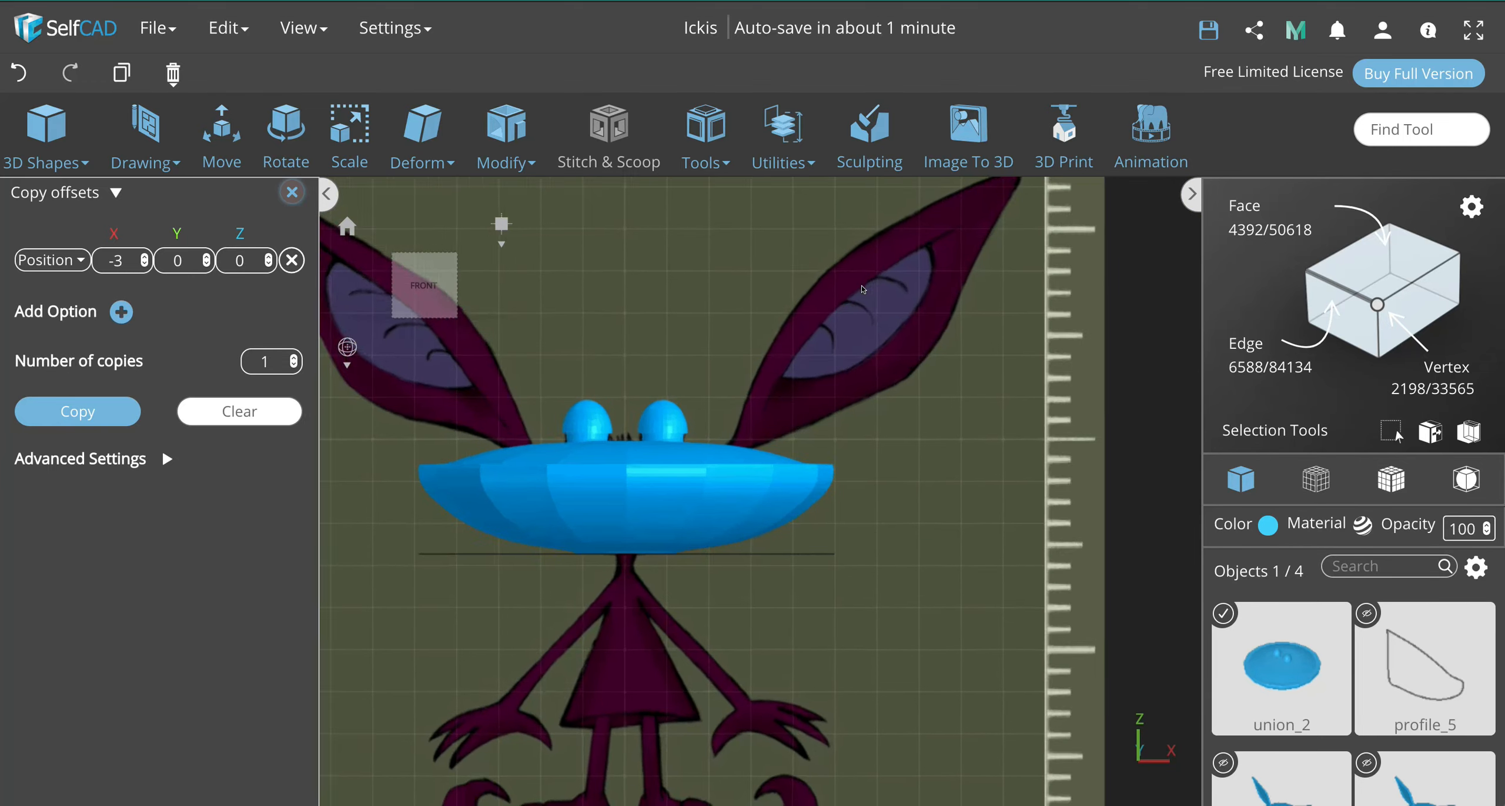
{"action": "scroll", "coordinate": [862, 289], "scroll_direction": "up", "scroll_amount": 3}
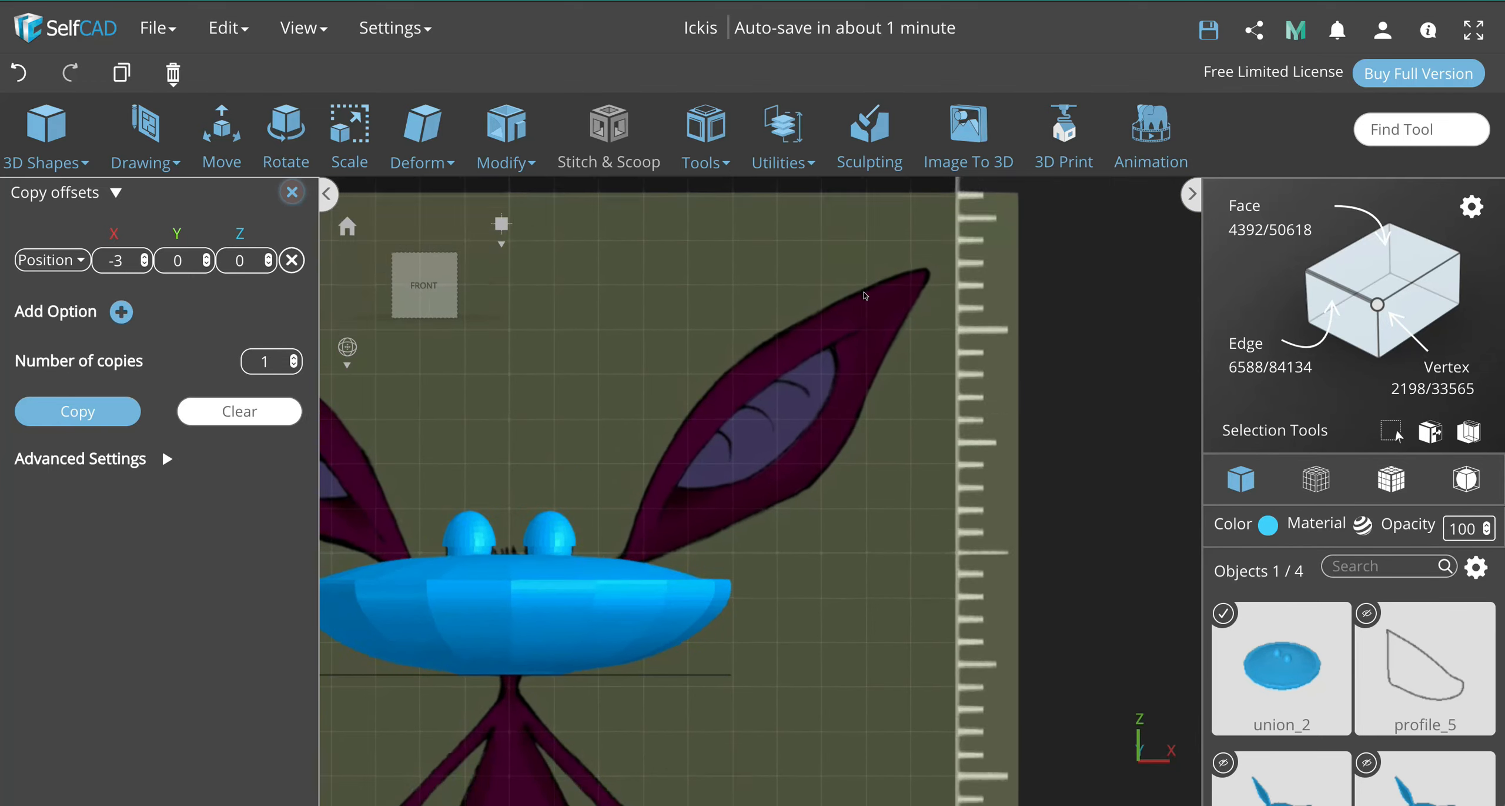
{"action": "mouse_move", "coordinate": [865, 296]}
{"action": "middle_mouse_down"}
{"action": "mouse_move", "coordinate": [1070, 170]}
{"action": "mouse_move", "coordinate": [873, 297]}
{"action": "middle_mouse_up"}
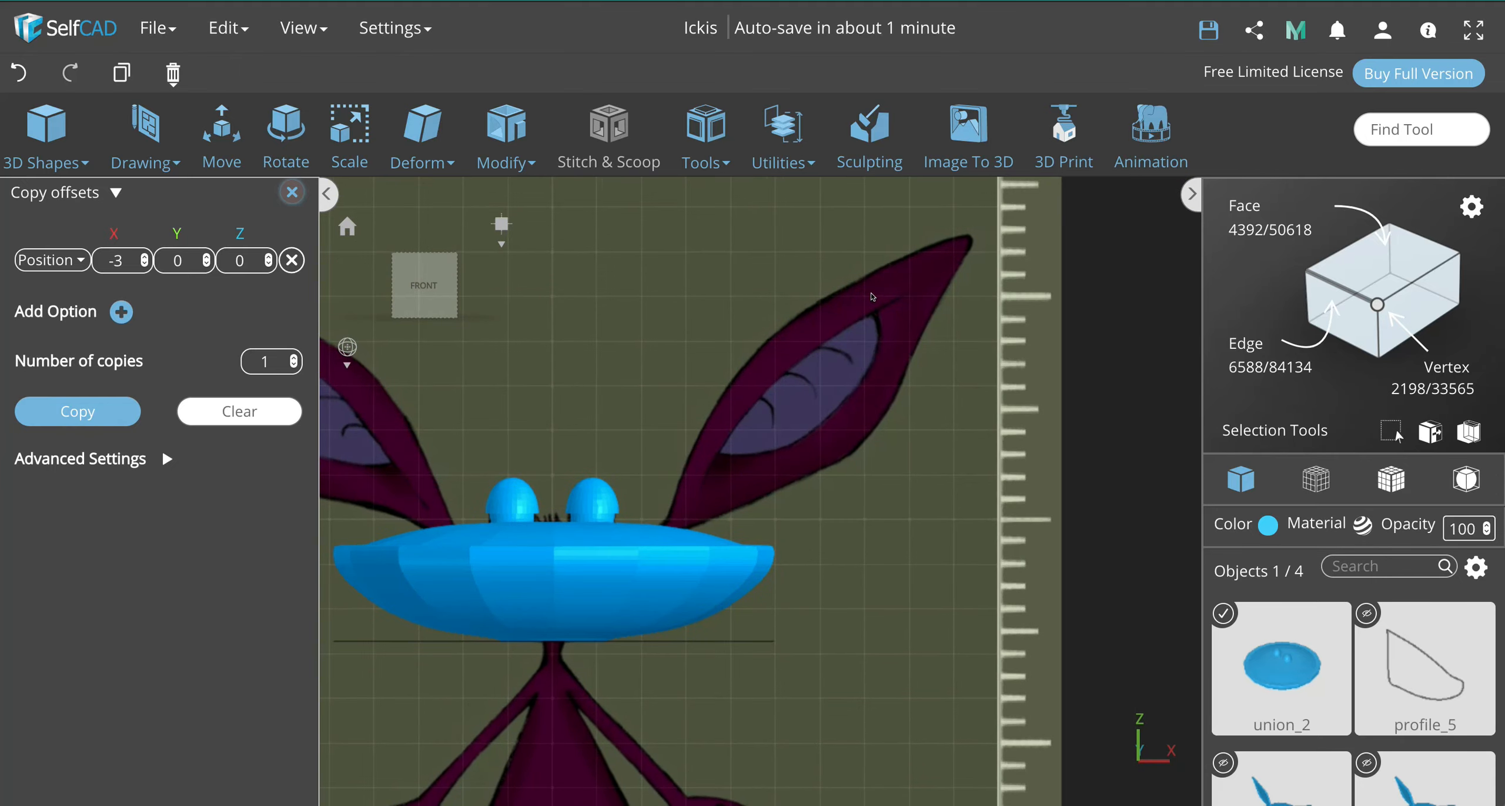
{"action": "middle_click_drag", "start_coordinate": [825, 638], "coordinate": [887, 261]}
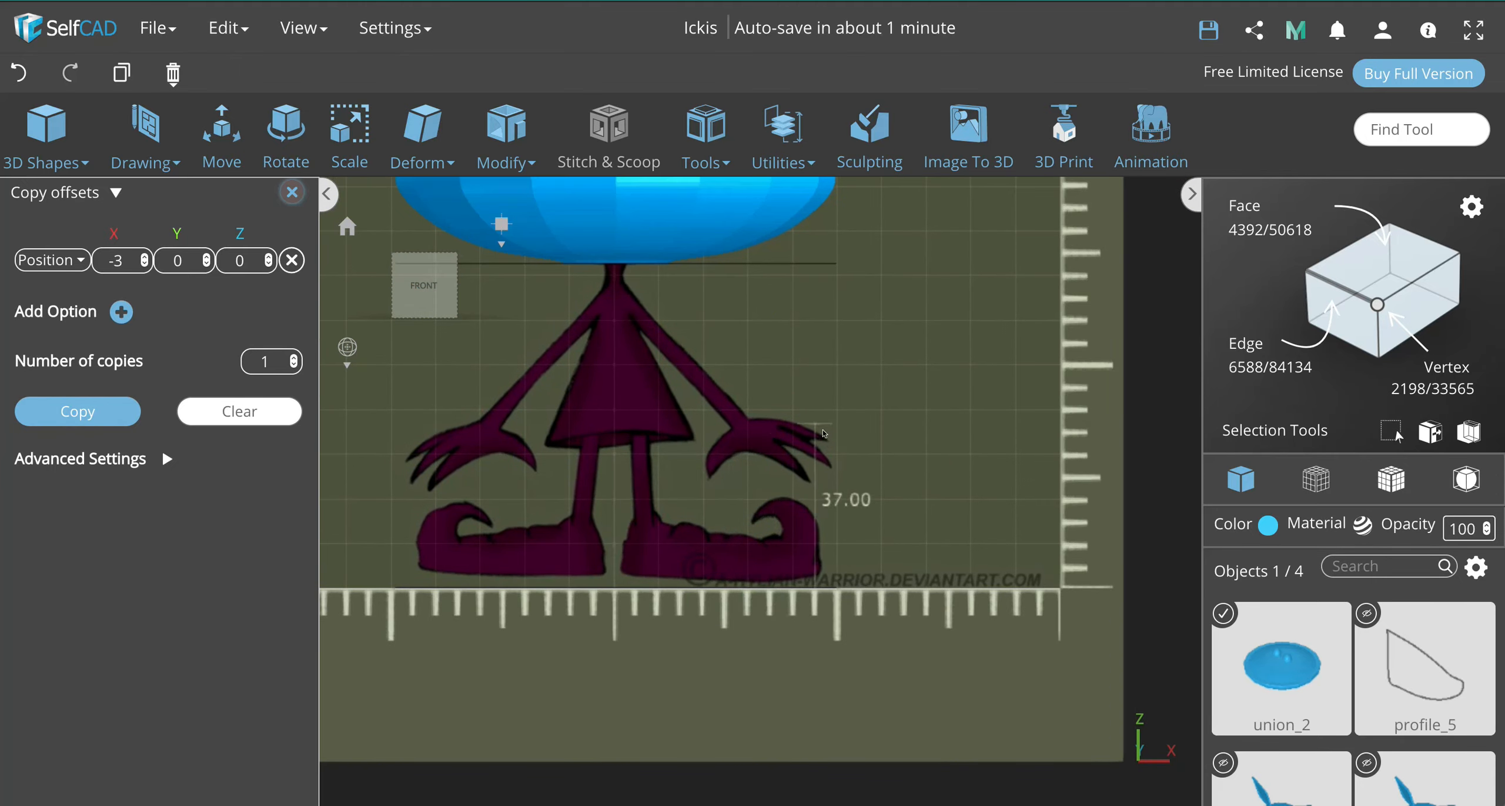
{"action": "middle_click_drag", "start_coordinate": [823, 235], "coordinate": [810, 360]}
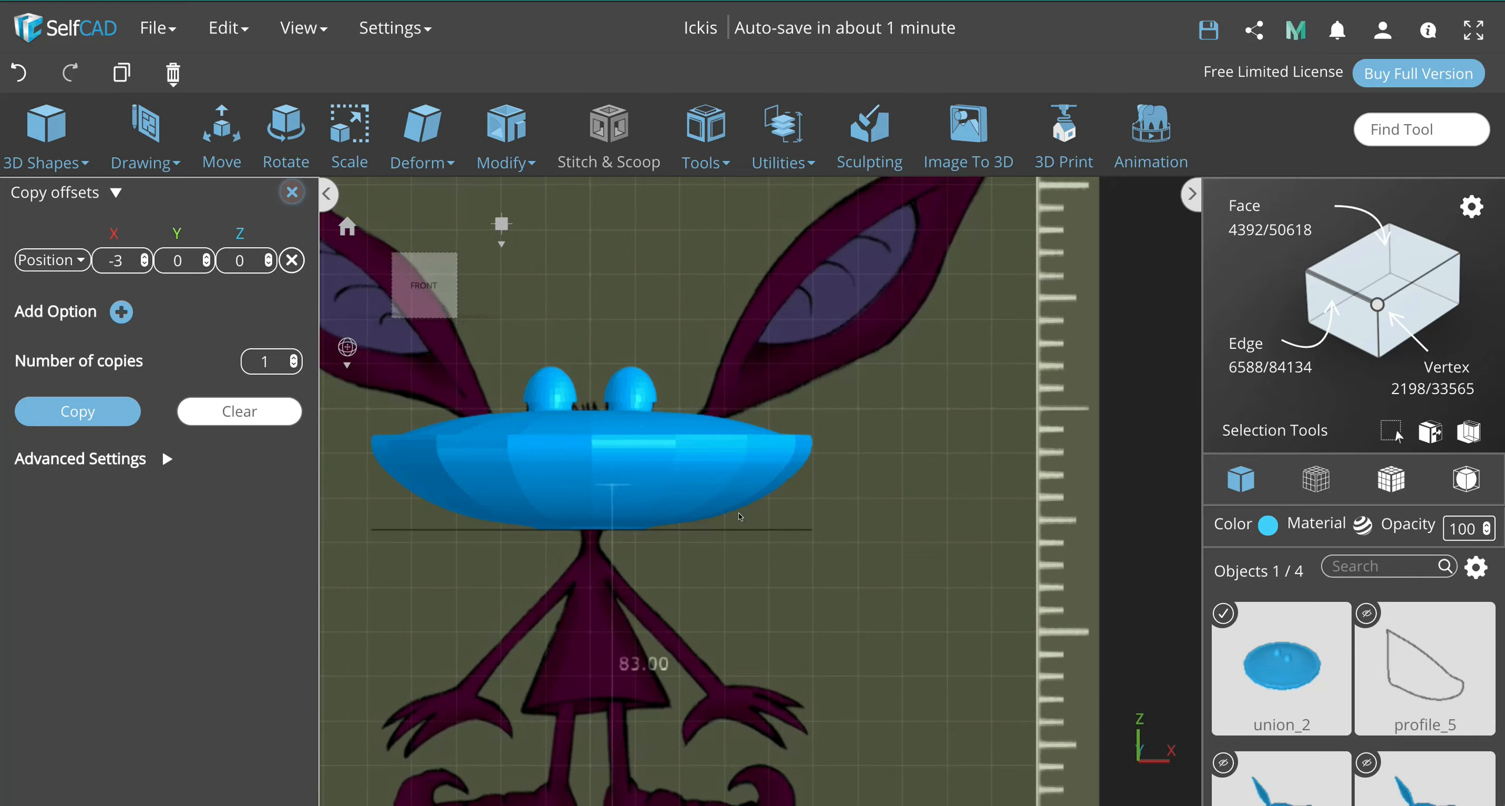
{"action": "middle_click_drag", "start_coordinate": [908, 382], "coordinate": [891, 437]}
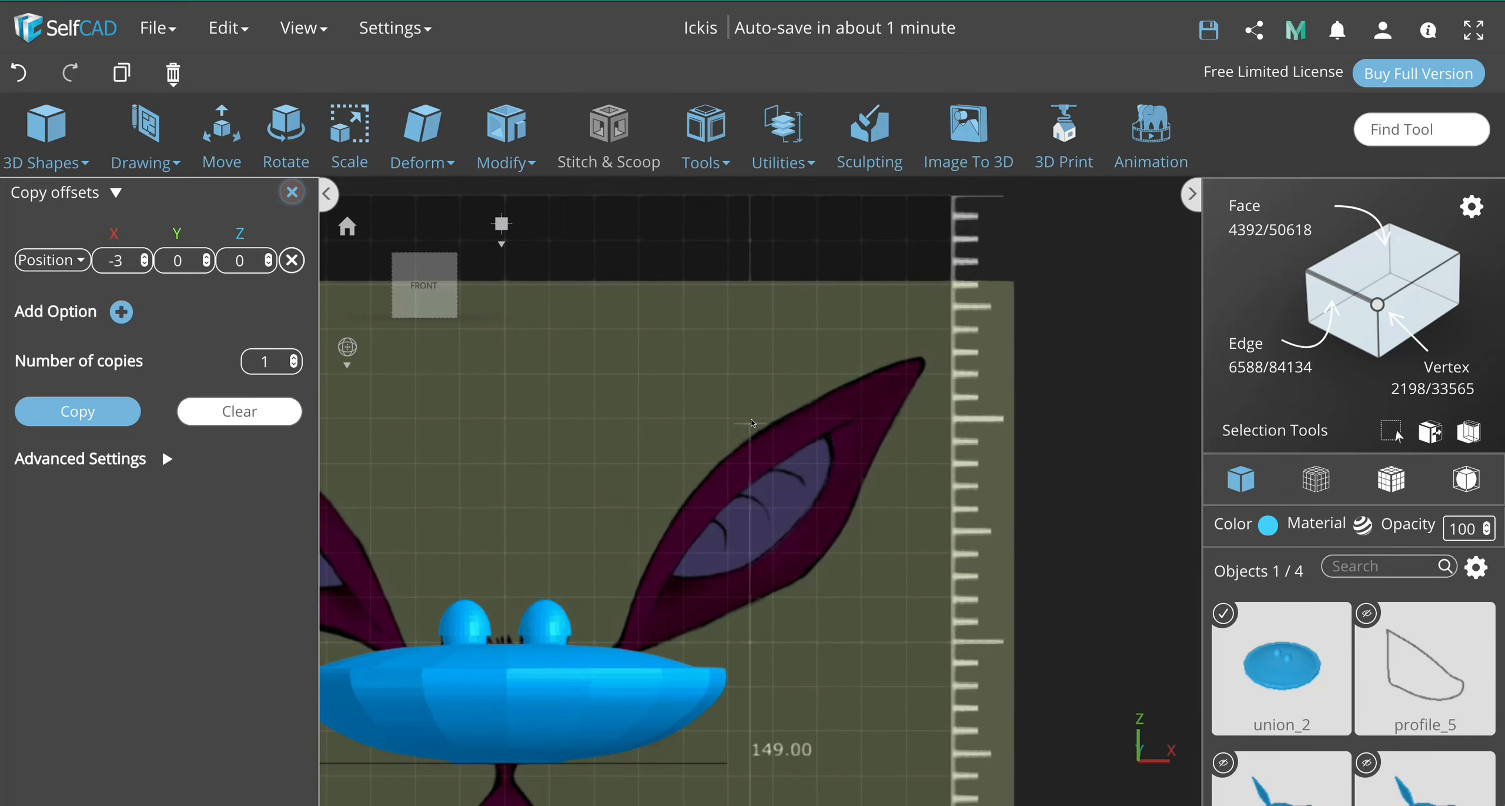
Step: Create a cube 20 wide, 20 high and 10 deep, with 3 width, 3 height and 3 depth segments
{"action": "mouse_move", "coordinate": [53, 154]}
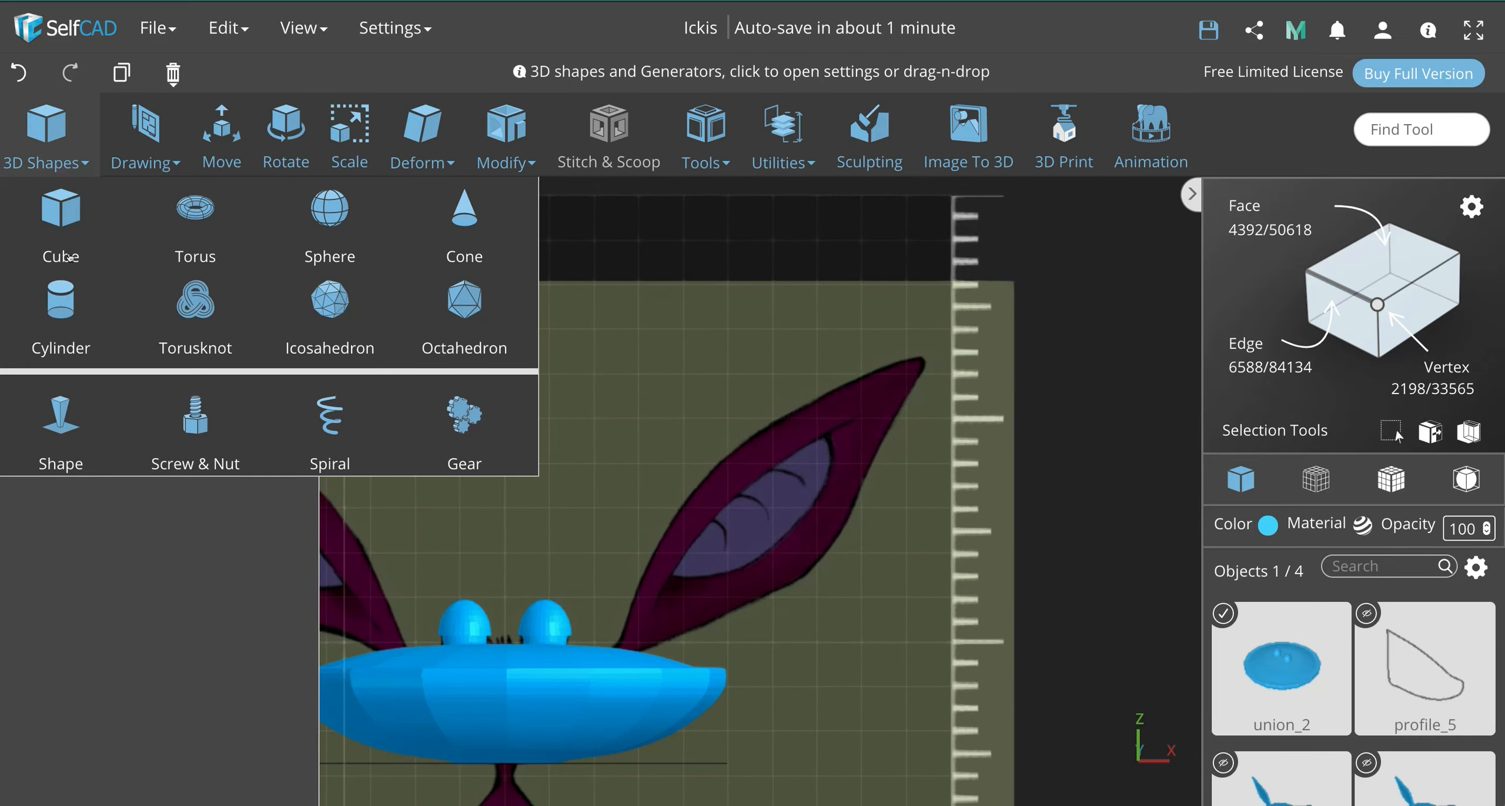
{"action": "left_click", "coordinate": [61, 211]}
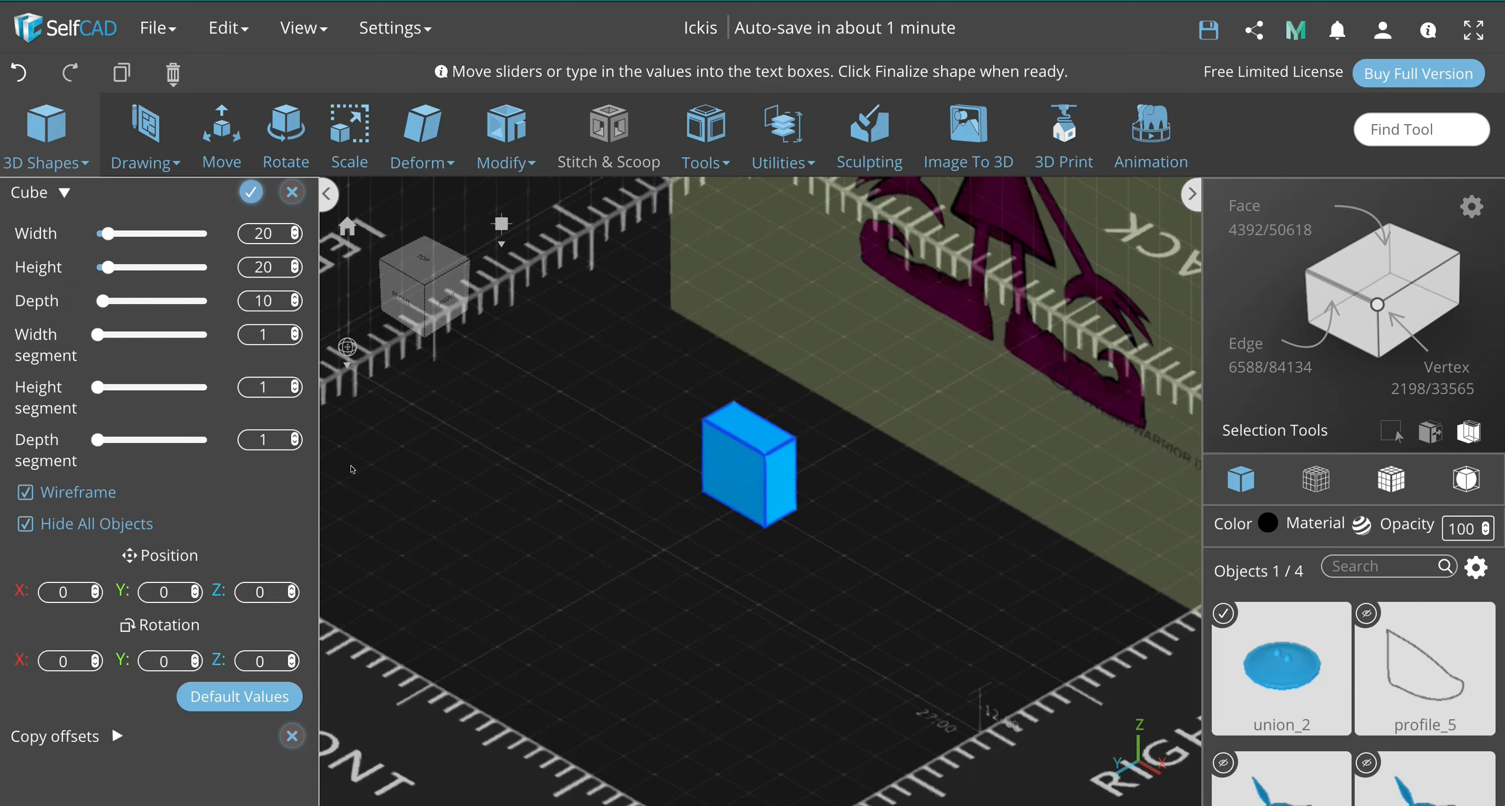
{"action": "mouse_move", "coordinate": [374, 355]}
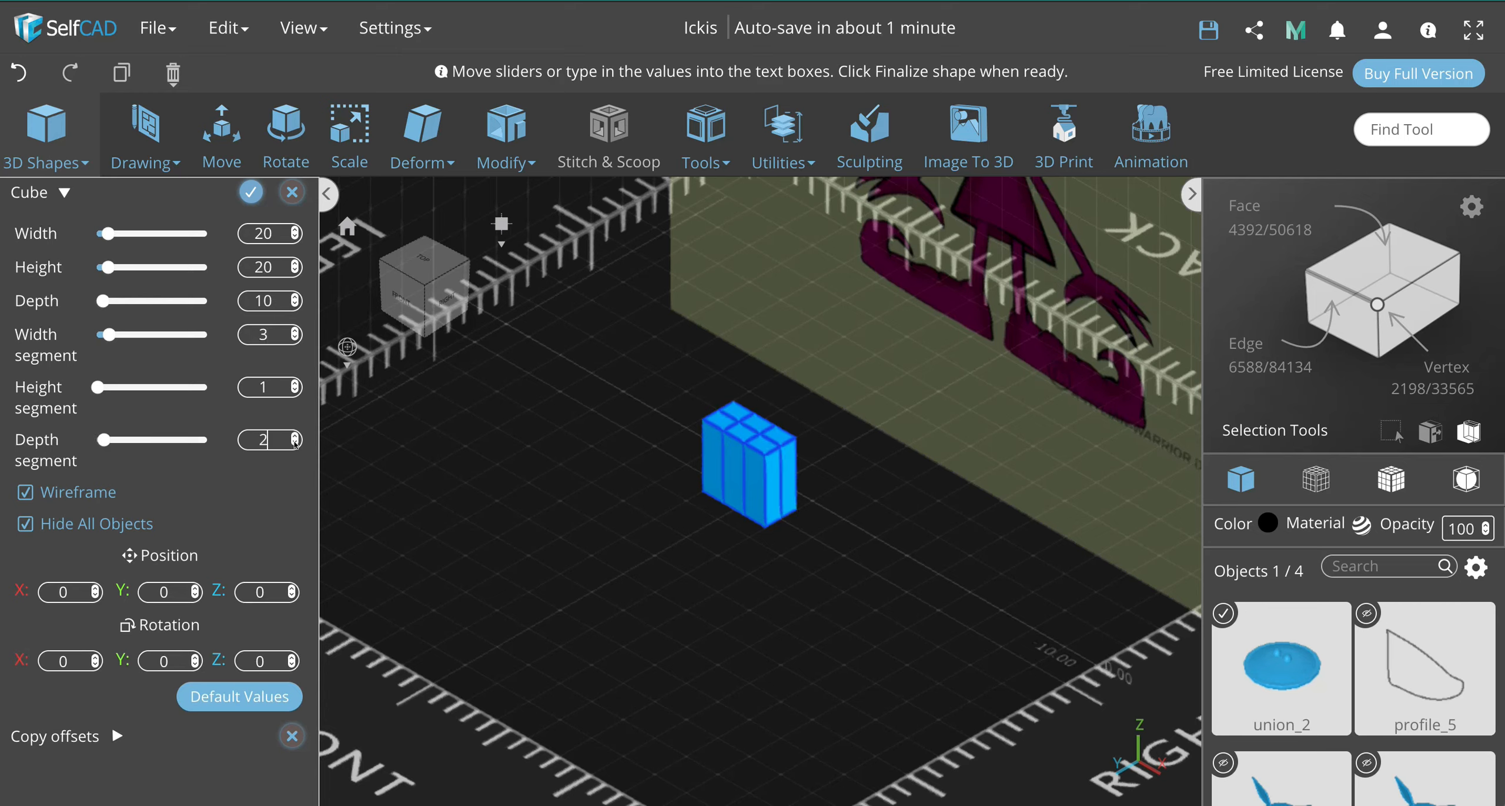
{"action": "left_click", "coordinate": [294, 436]}
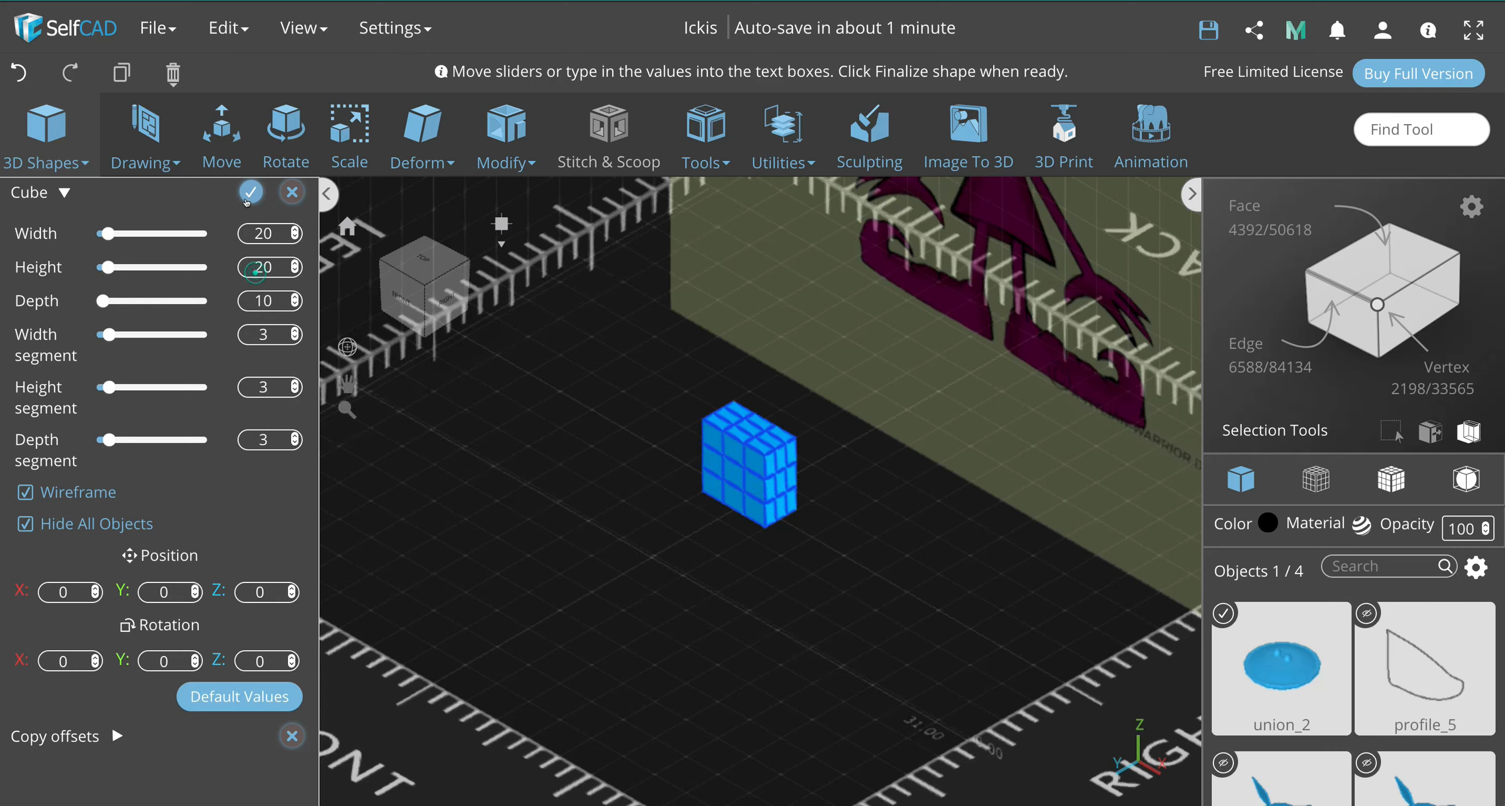
{"action": "left_click", "coordinate": [241, 191]}
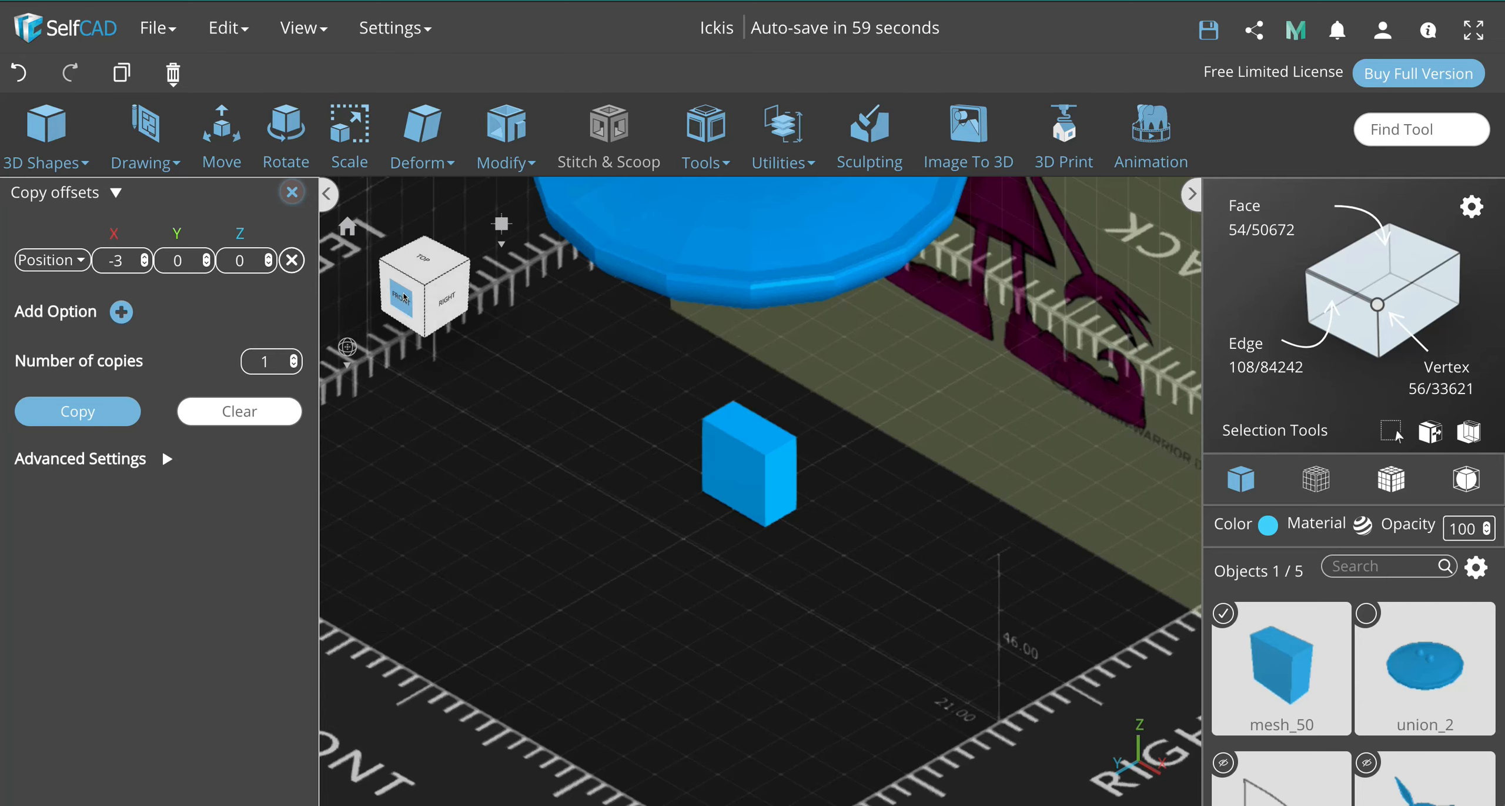
Step: Move the segmented cube onto the reference image's ear on the positive X side, at X 58 and Z 119
{"action": "left_click", "coordinate": [421, 289]}
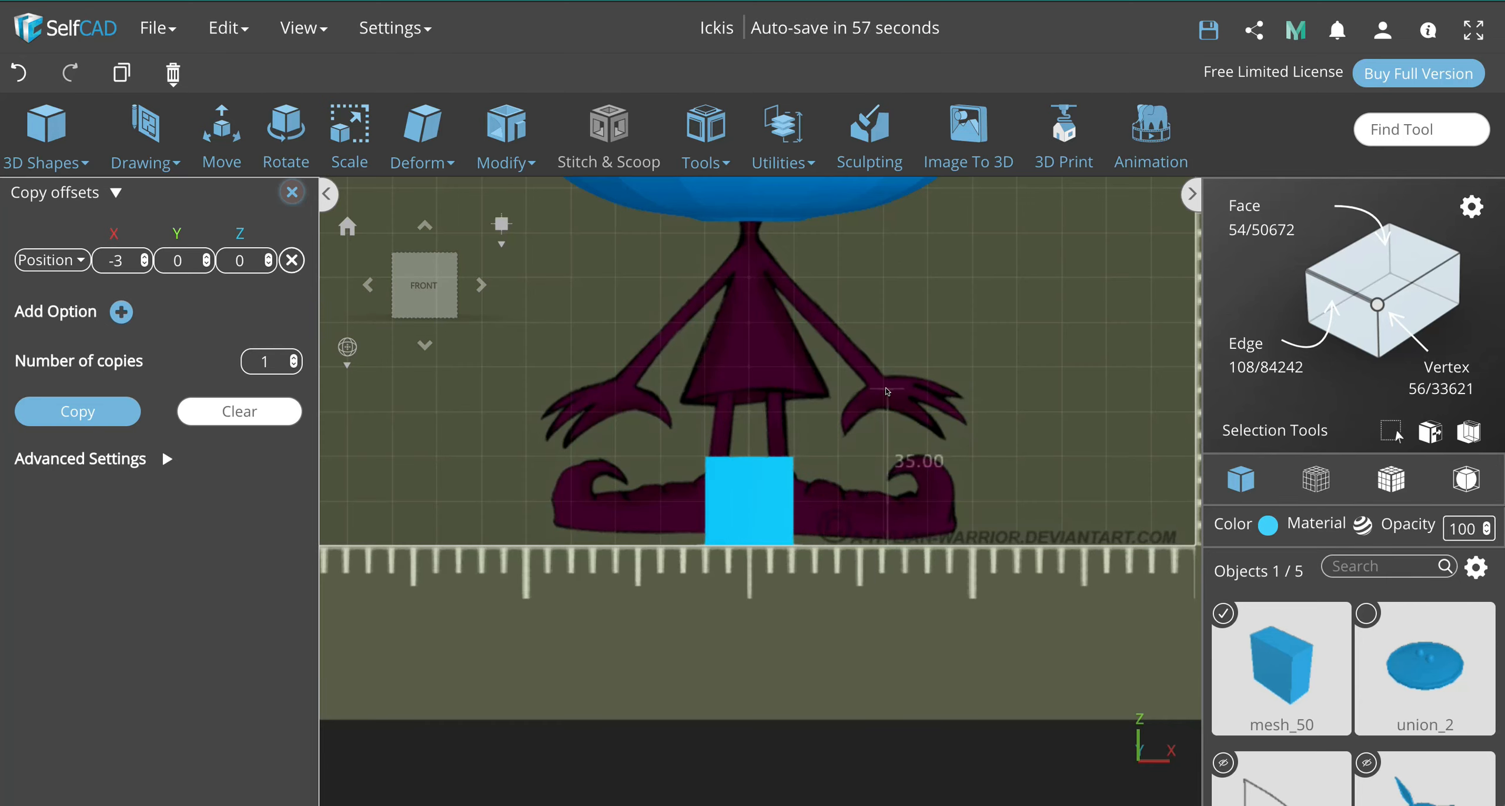
{"action": "scroll", "coordinate": [887, 391], "scroll_direction": "down", "scroll_amount": 5}
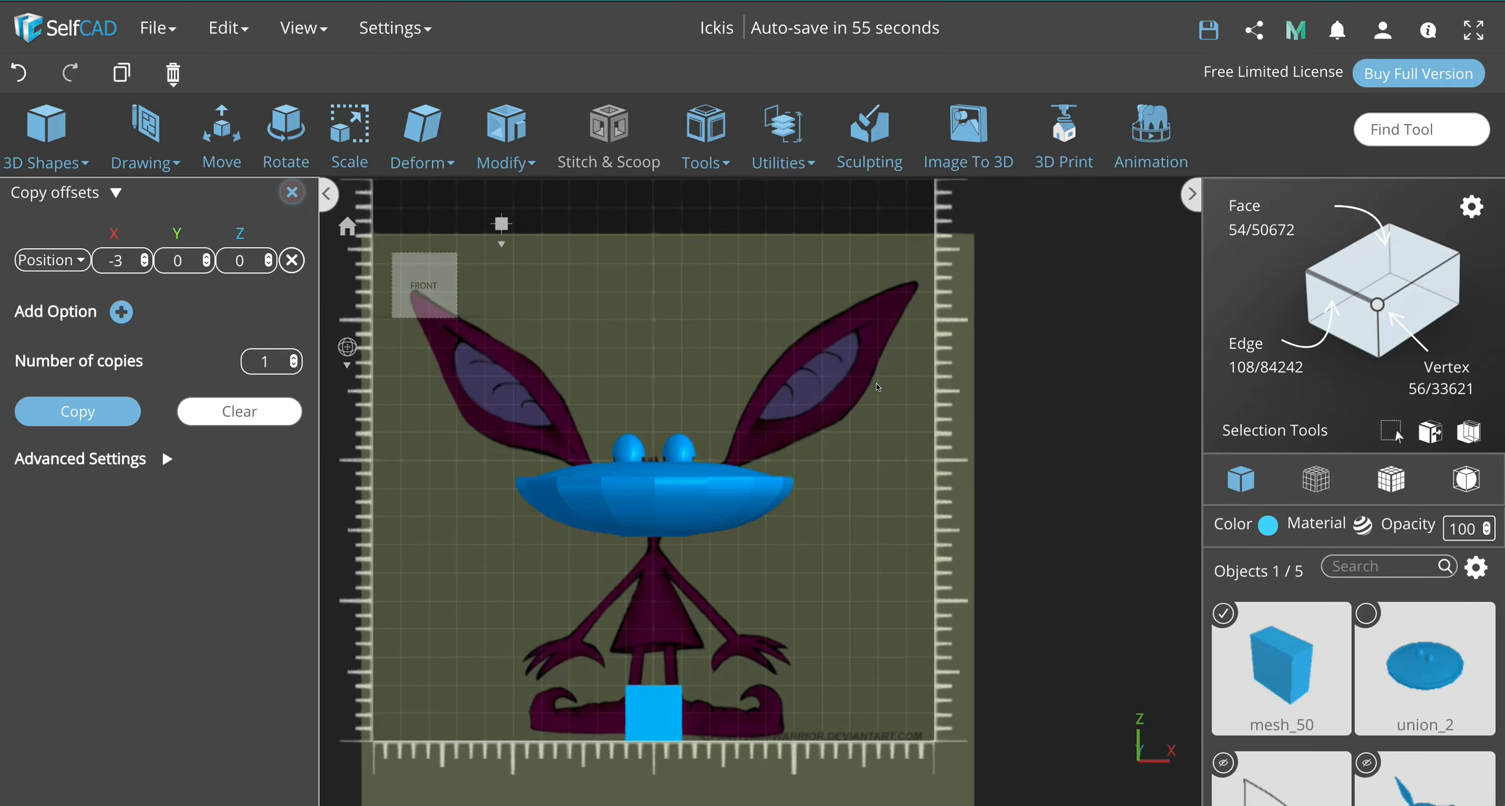
{"action": "left_click", "coordinate": [659, 691]}
{"action": "left_click", "coordinate": [649, 732]}
{"action": "key", "text": "m"}
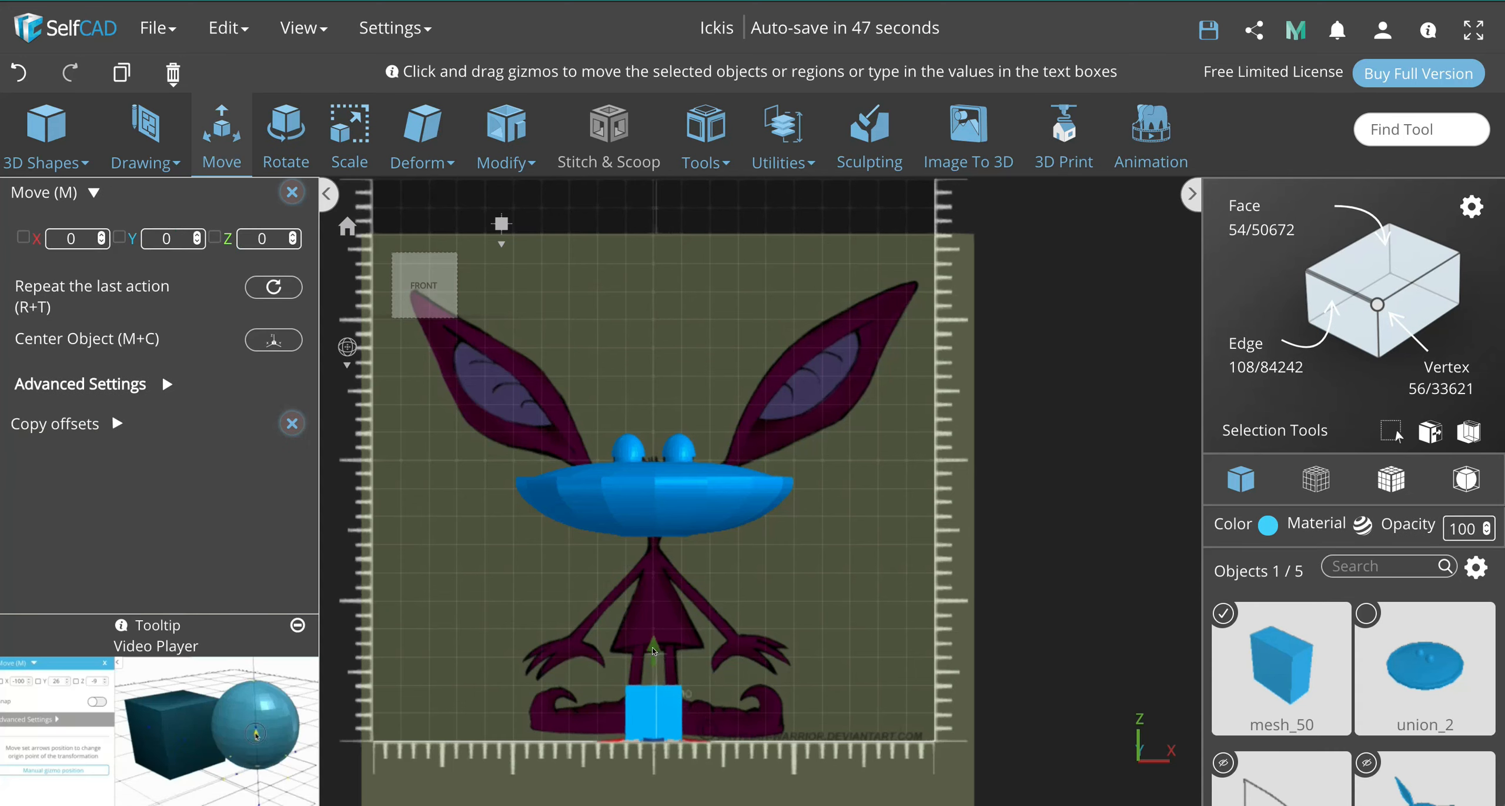
{"action": "left_click_drag", "start_coordinate": [653, 649], "coordinate": [652, 314]}
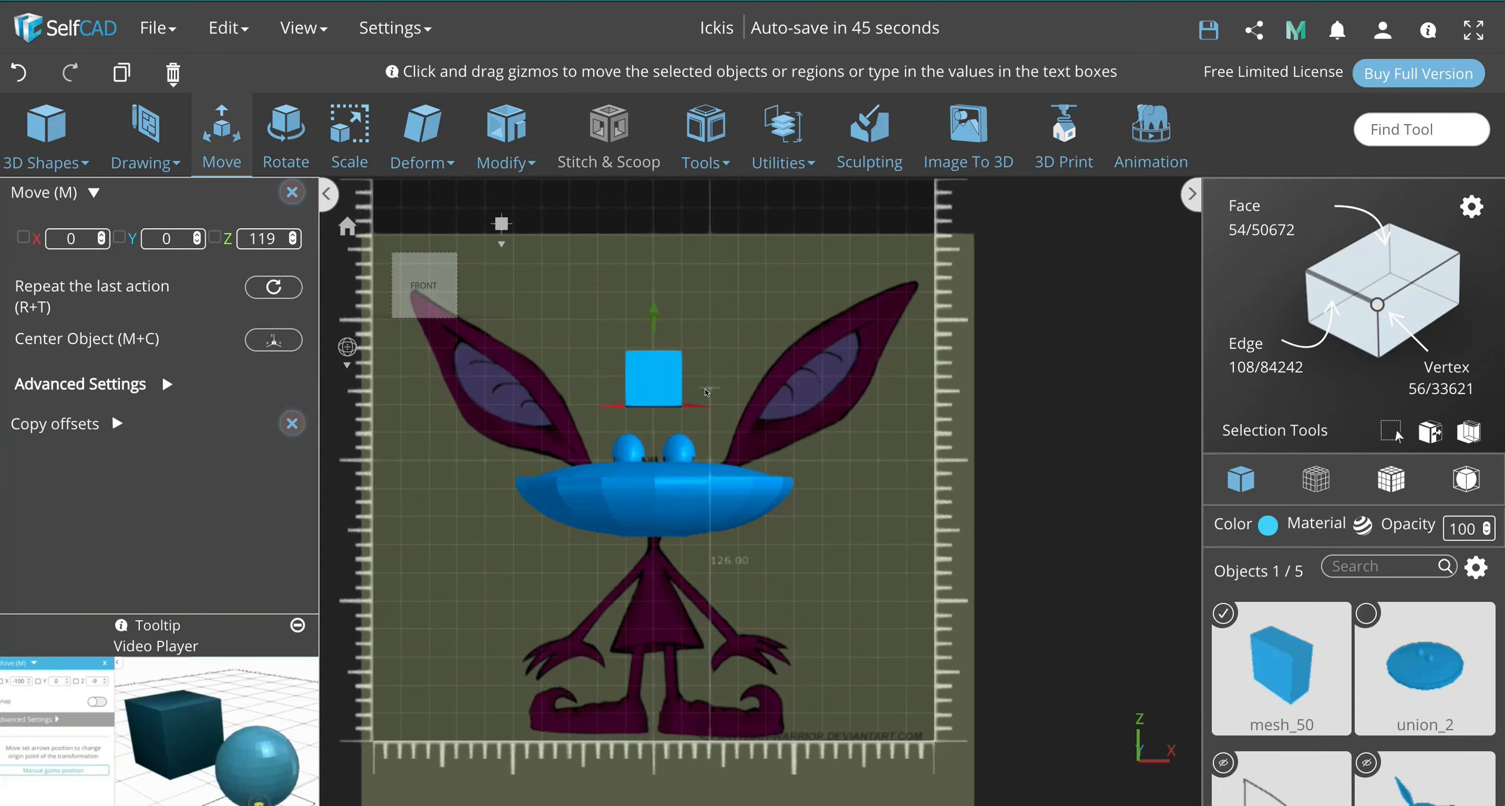
{"action": "left_click_drag", "start_coordinate": [693, 403], "coordinate": [844, 429]}
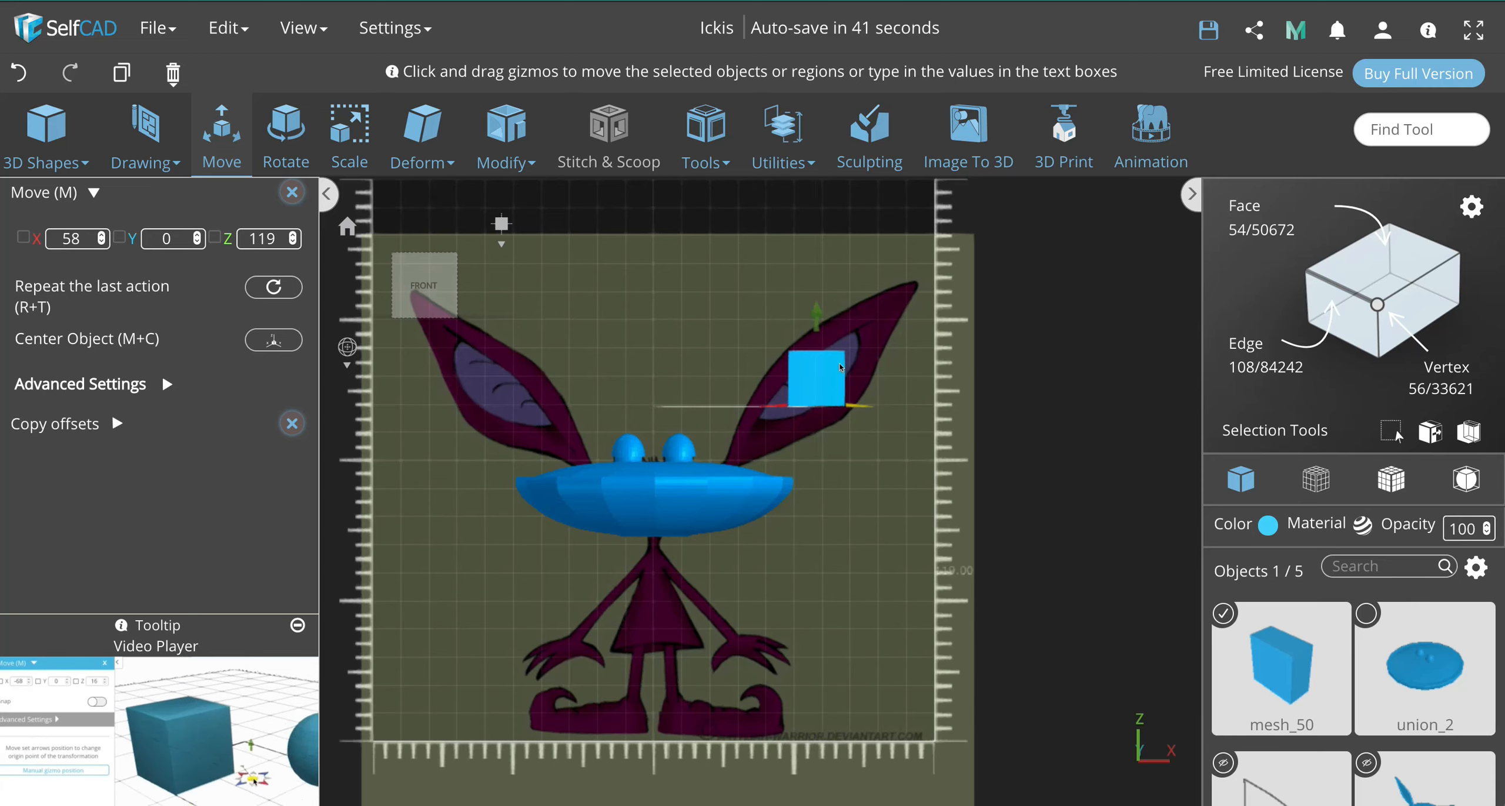
Step: Show the mesh edges and select the horizontal edges bounding the middle row on the cube's side facing the head
{"action": "scroll", "coordinate": [840, 354], "scroll_direction": "up", "scroll_amount": 5}
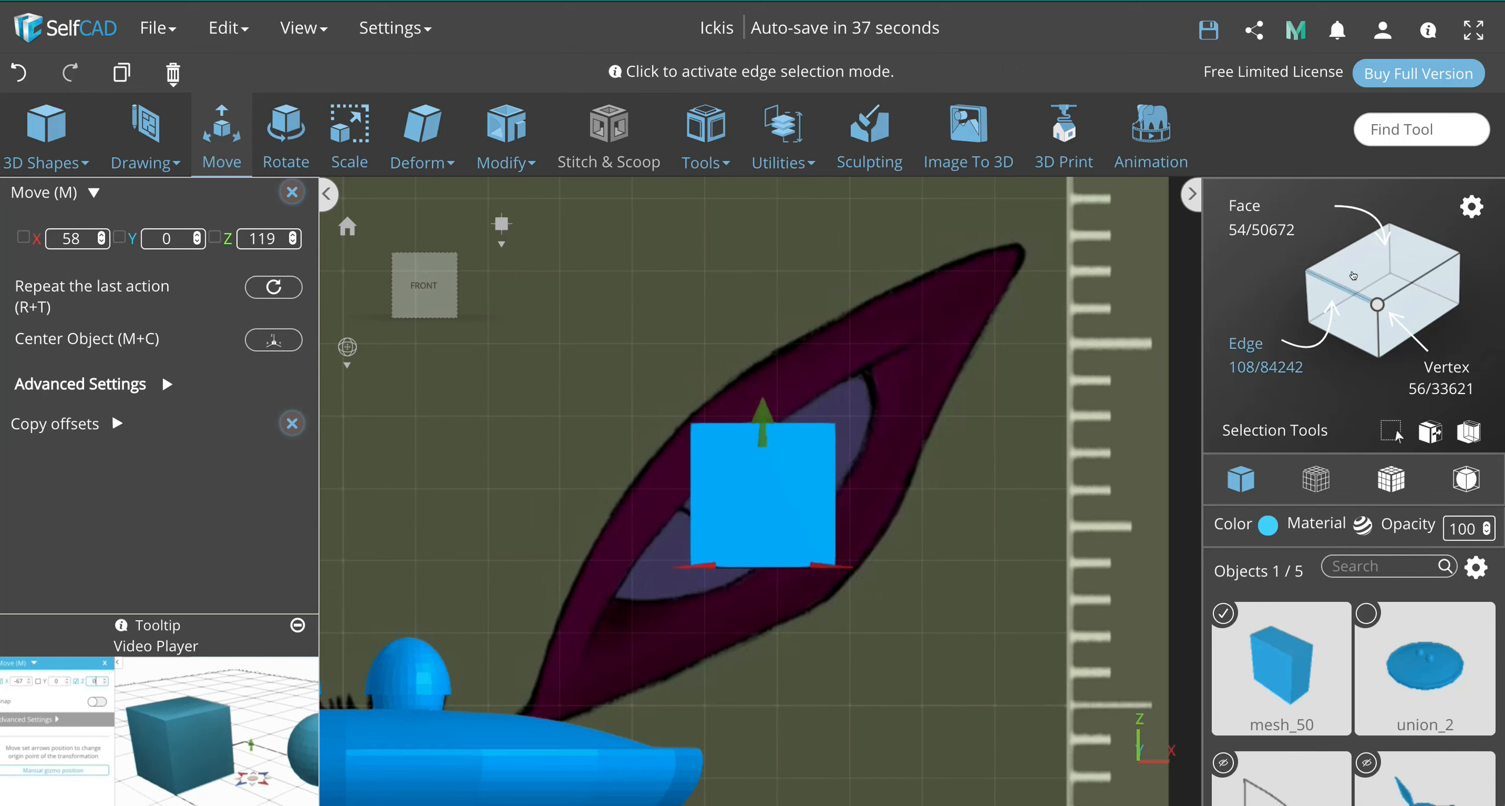
{"action": "left_click", "coordinate": [1389, 490]}
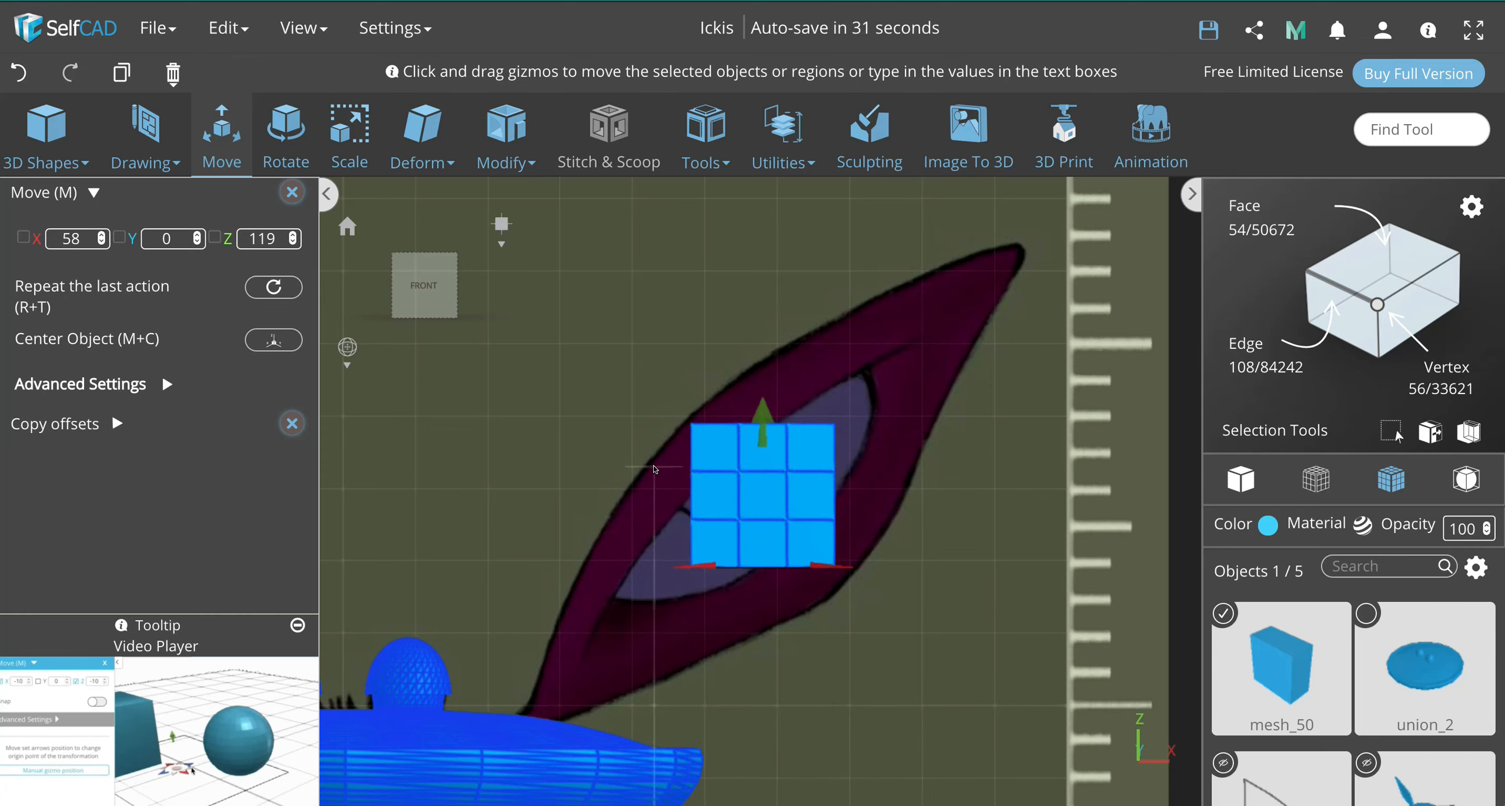
{"action": "right_click_drag", "start_coordinate": [678, 471], "coordinate": [806, 527]}
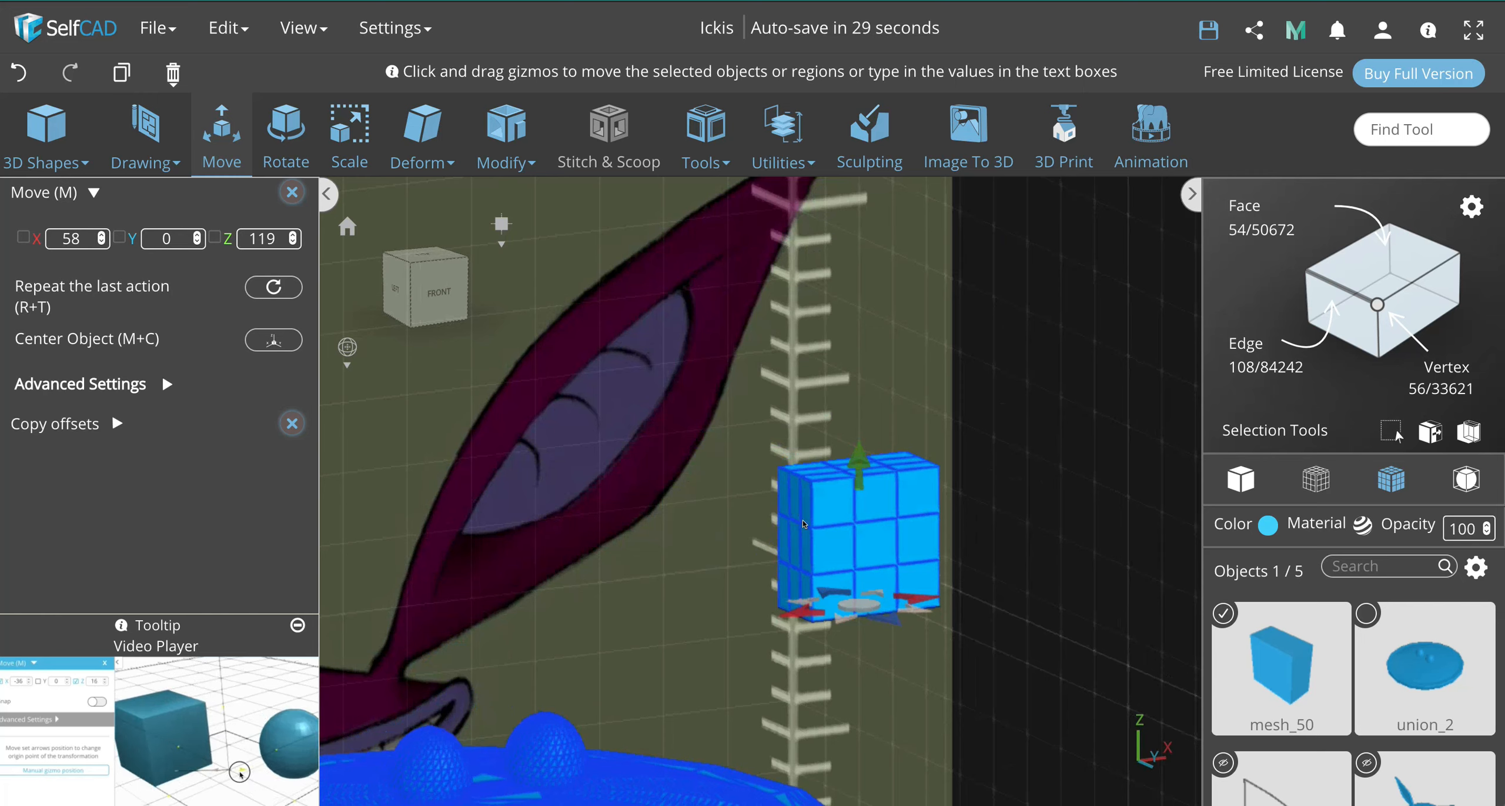
{"action": "left_click", "coordinate": [805, 527]}
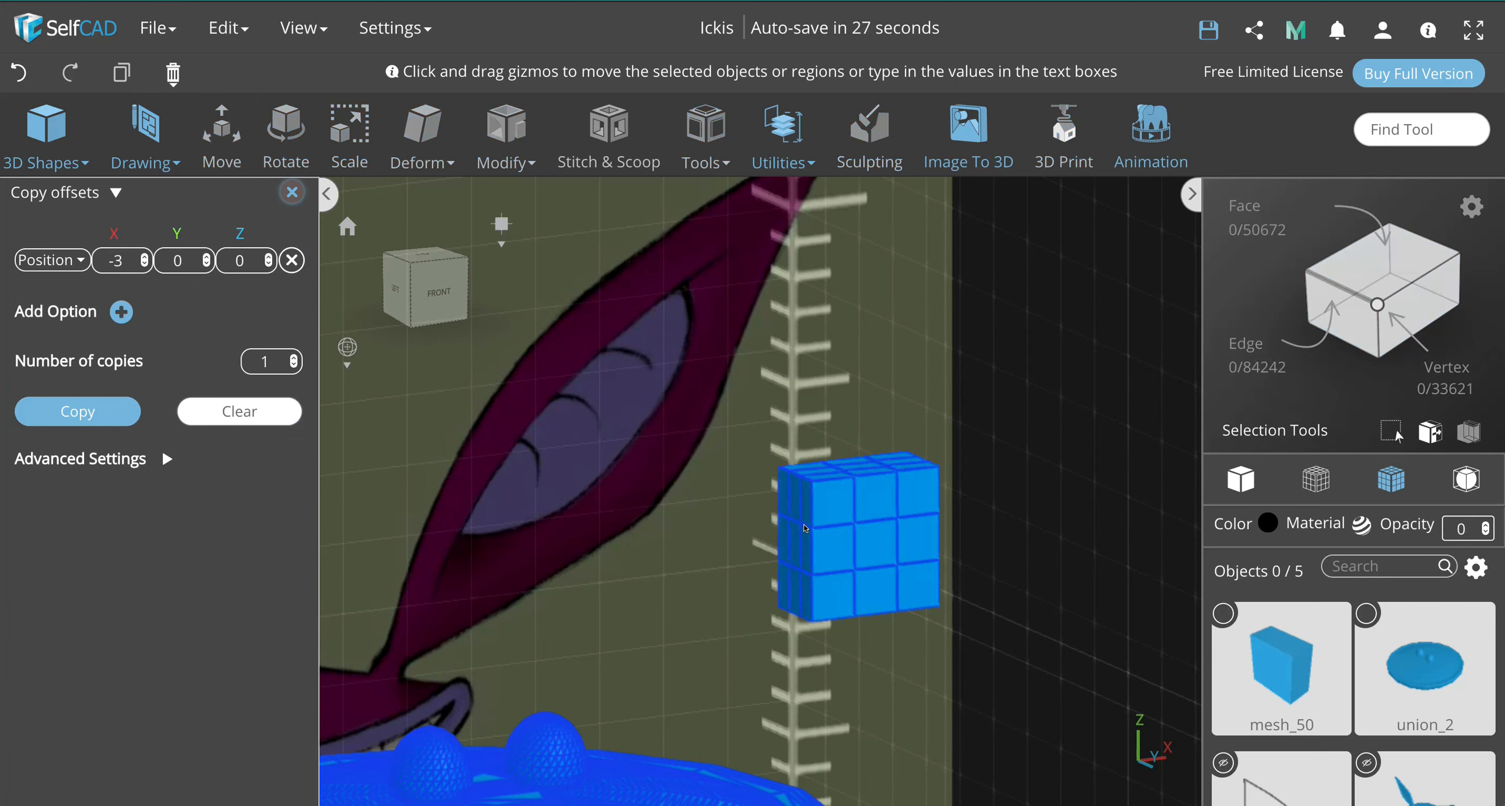
{"action": "left_click", "coordinate": [808, 527]}
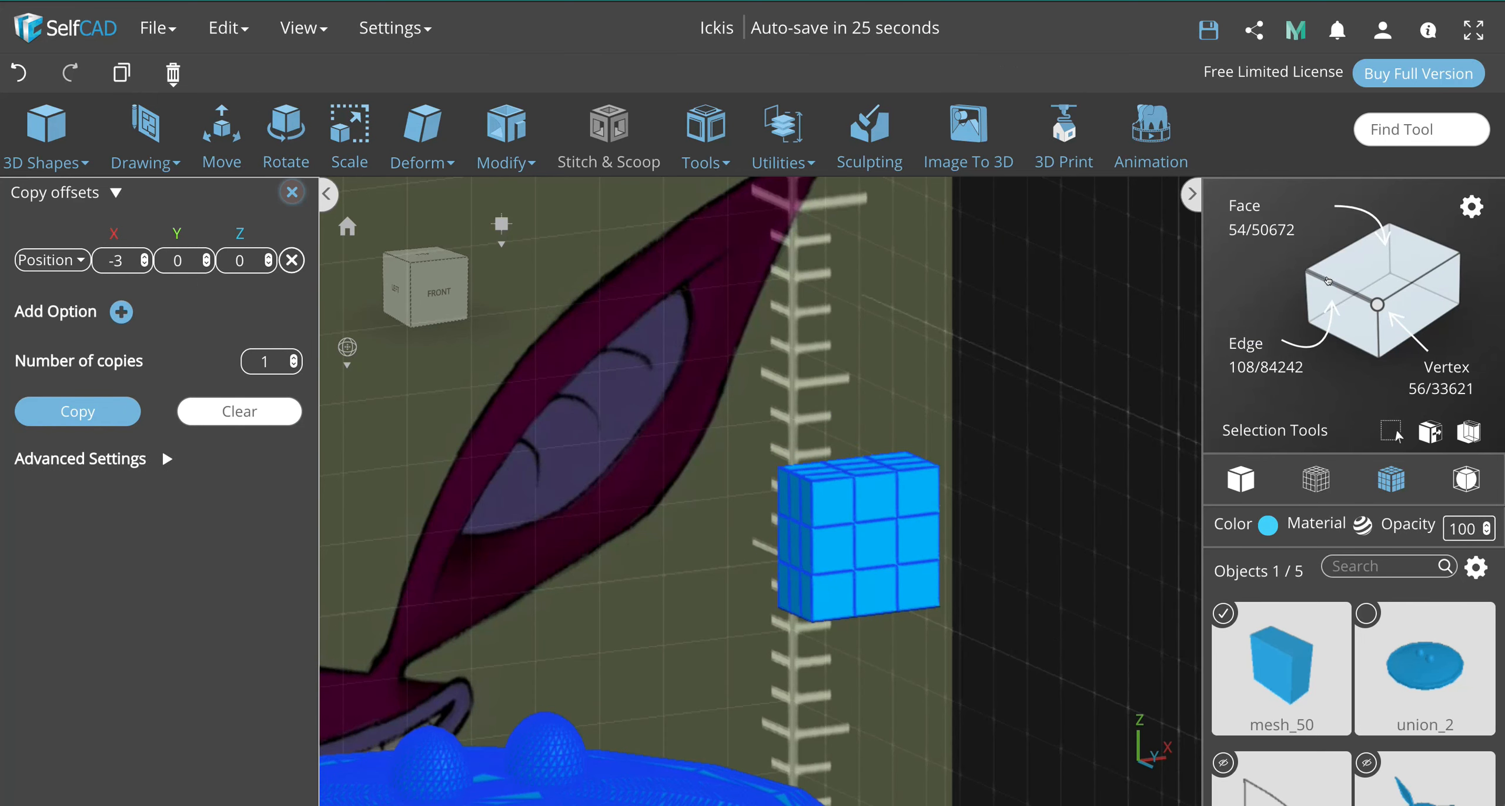
{"action": "left_click", "coordinate": [1328, 280]}
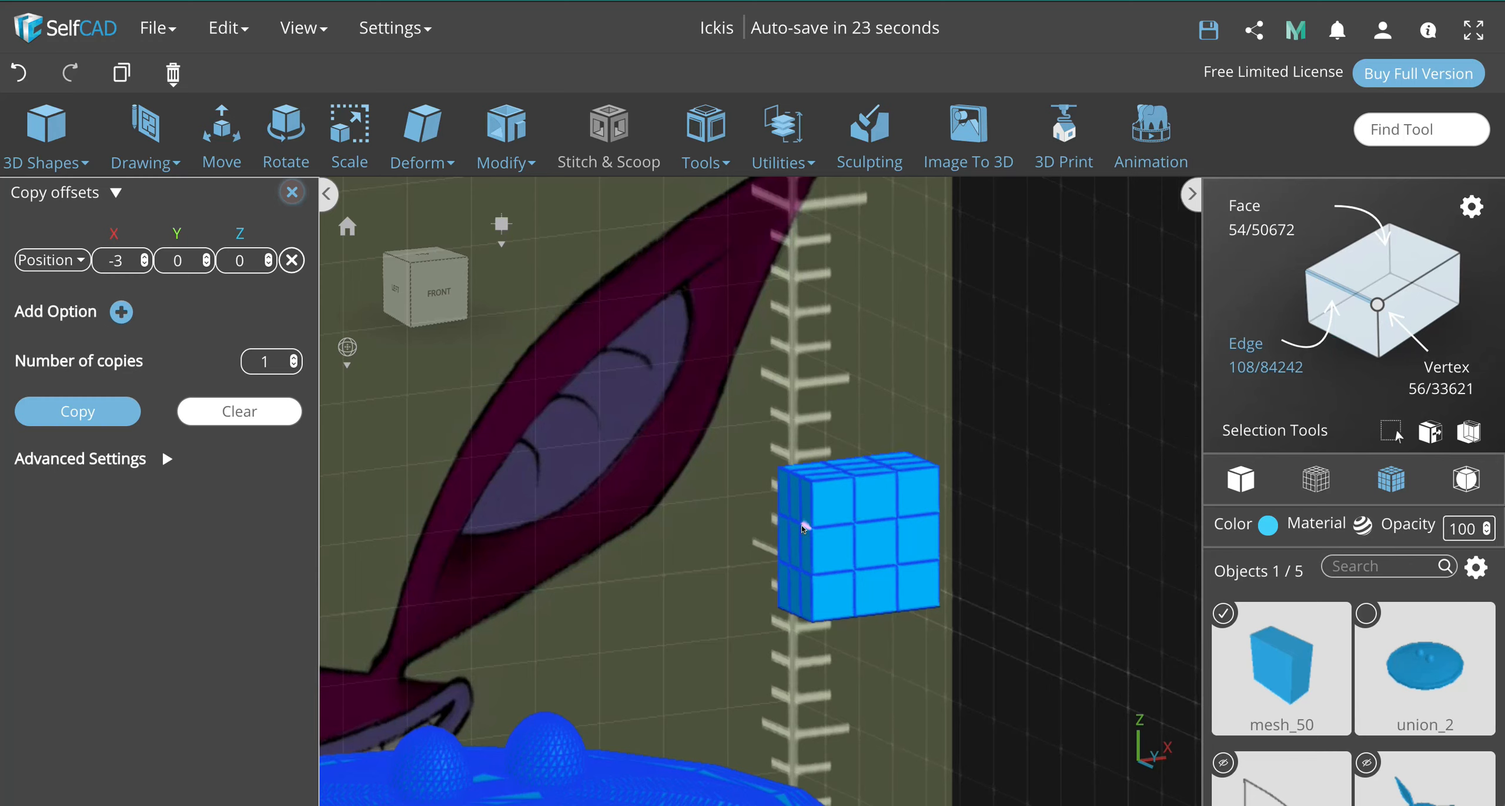
{"action": "left_click", "coordinate": [798, 525]}
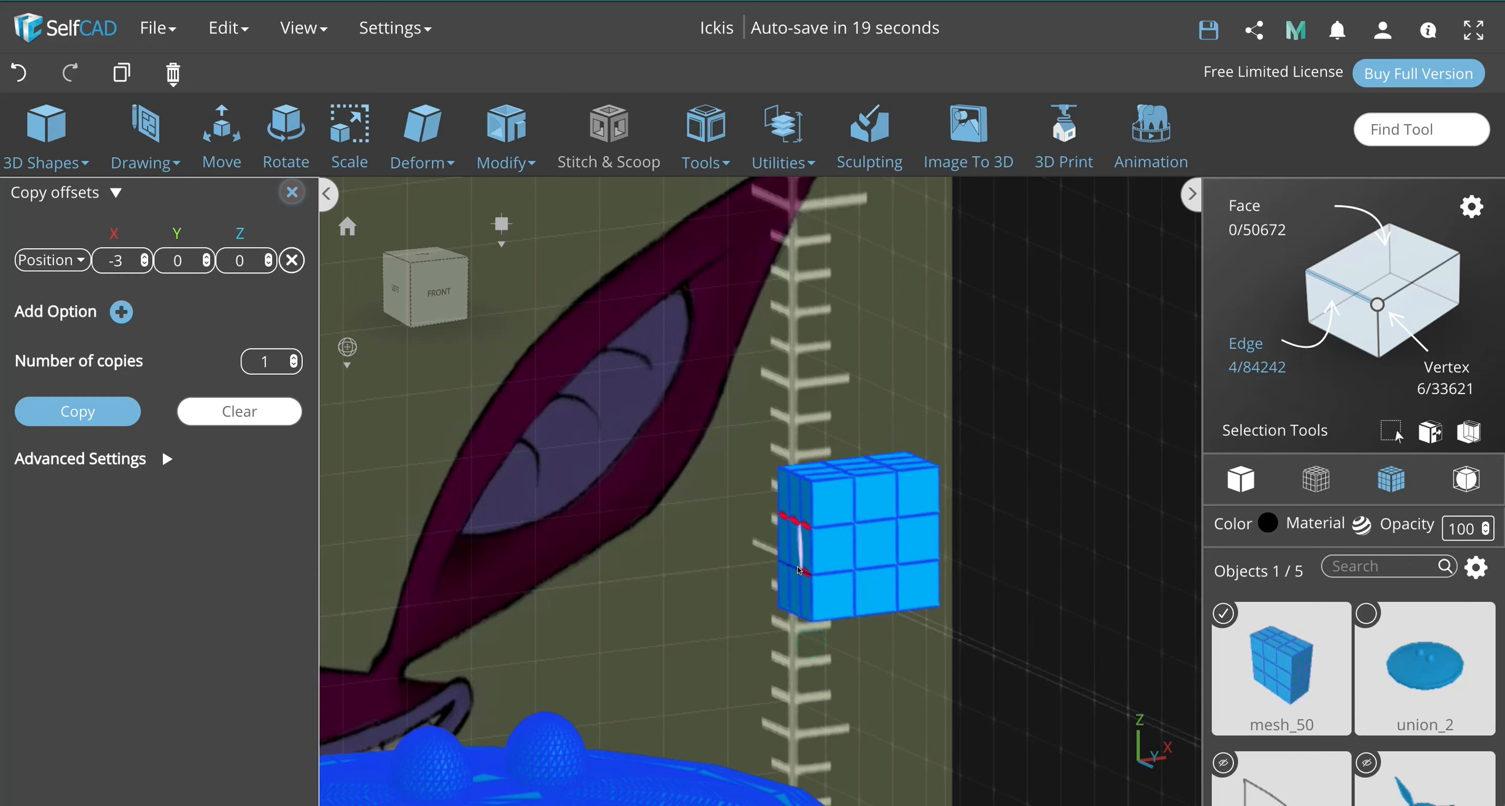
{"action": "left_click", "coordinate": [783, 566]}
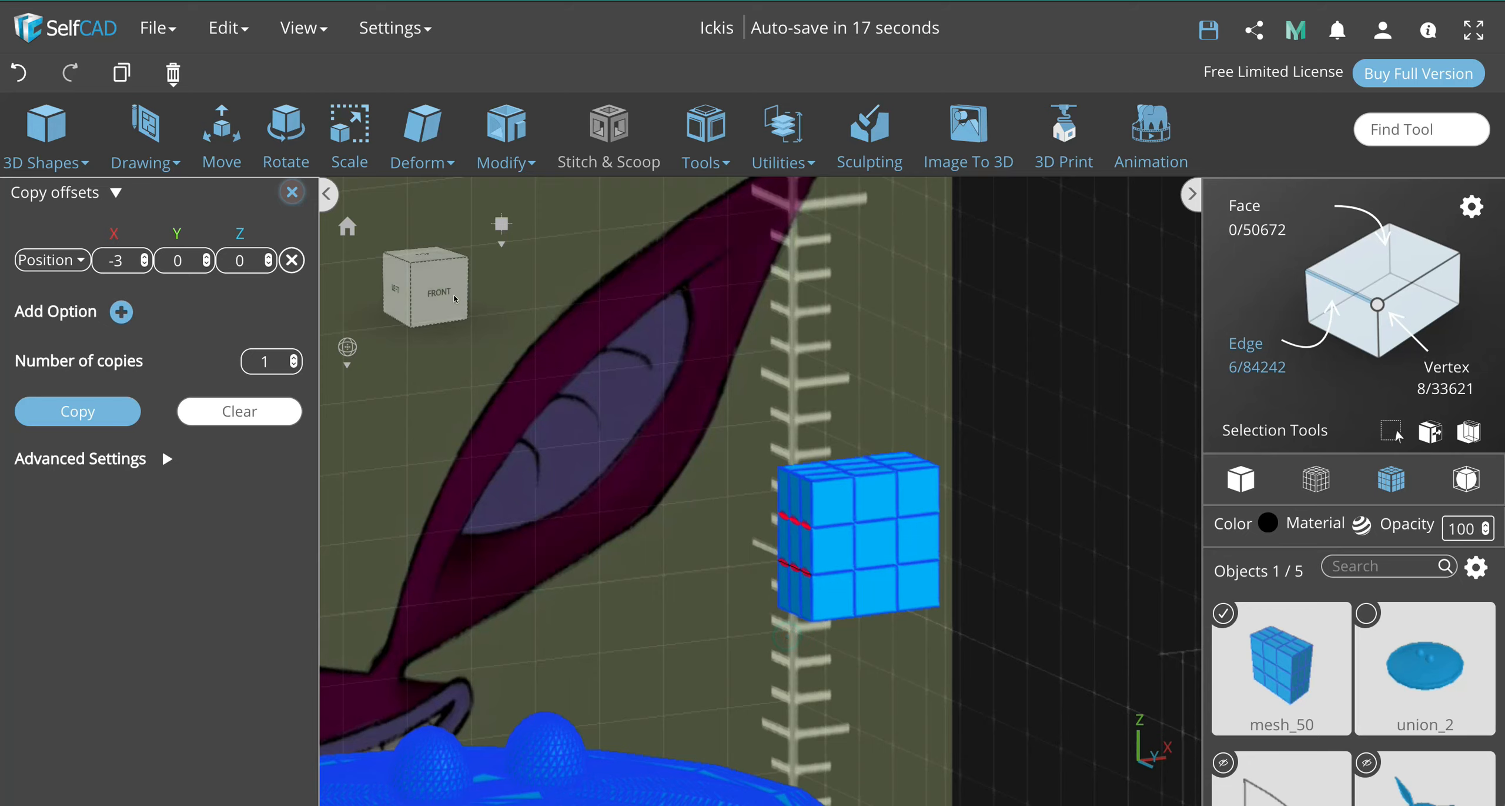
Step: Move the selected side edges toward the ear's base at the head, to X 26 and Z 93.67
{"action": "left_click", "coordinate": [438, 291]}
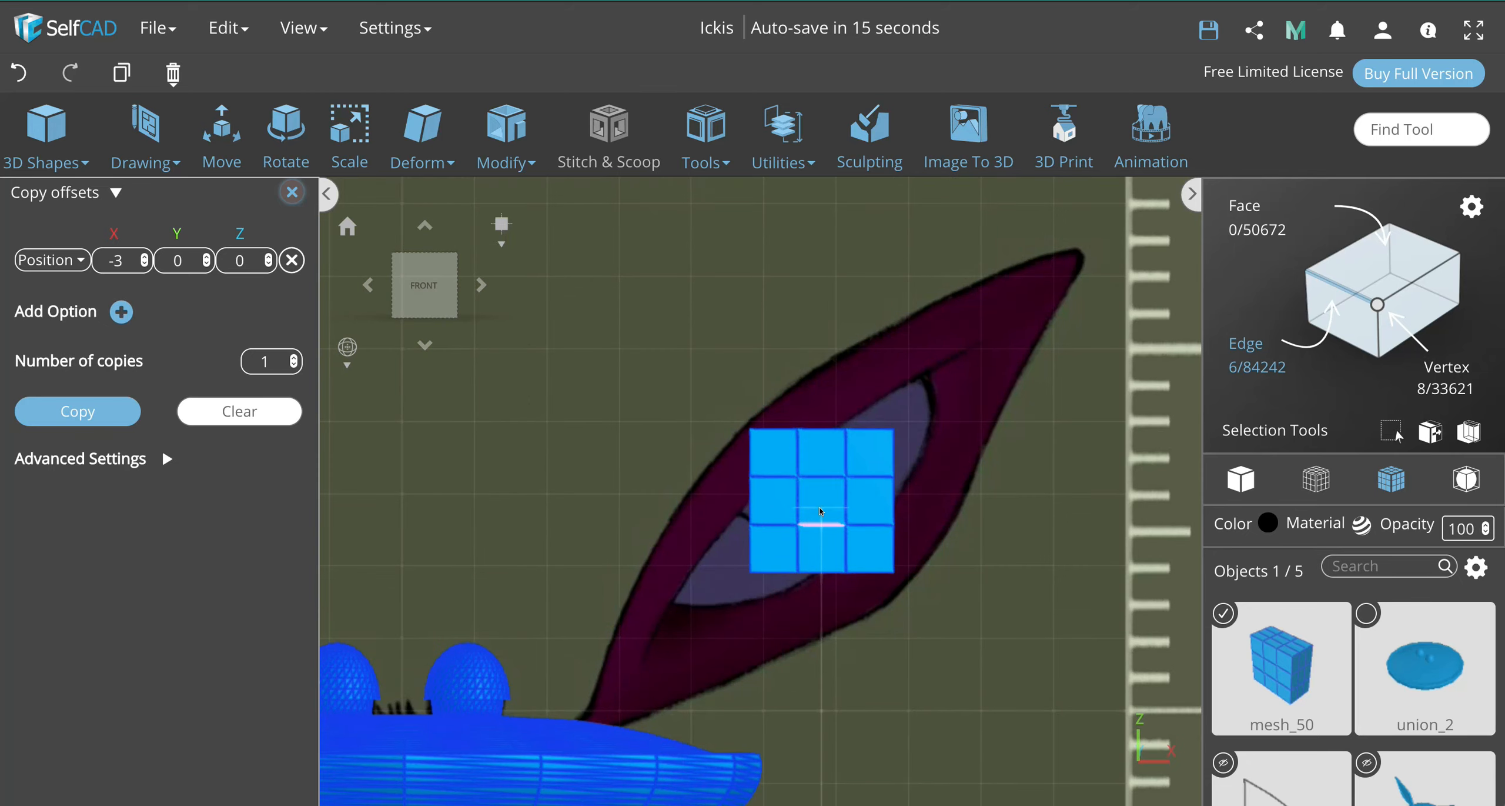
{"action": "key", "text": "m"}
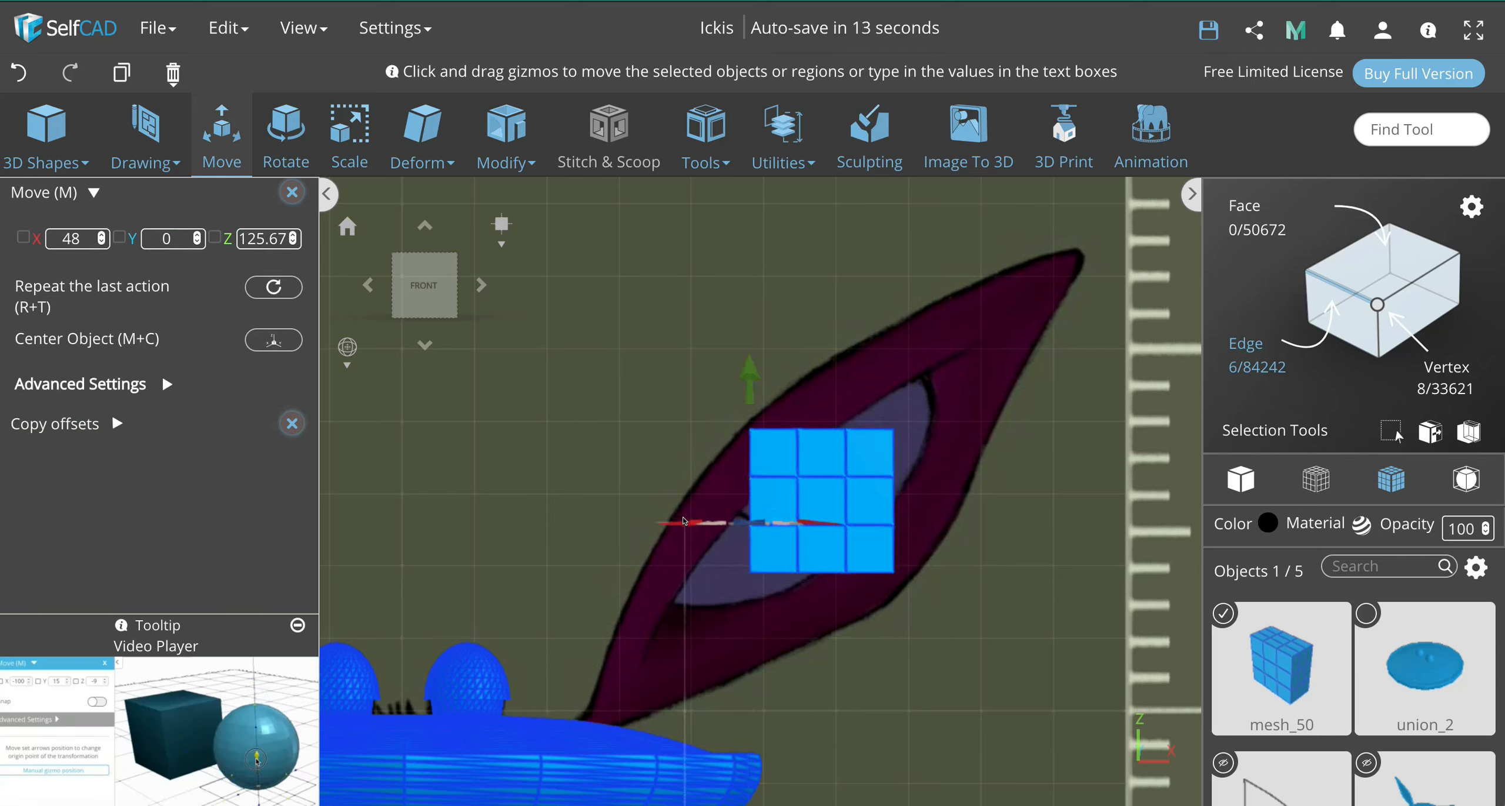
{"action": "left_click_drag", "start_coordinate": [645, 525], "coordinate": [536, 523]}
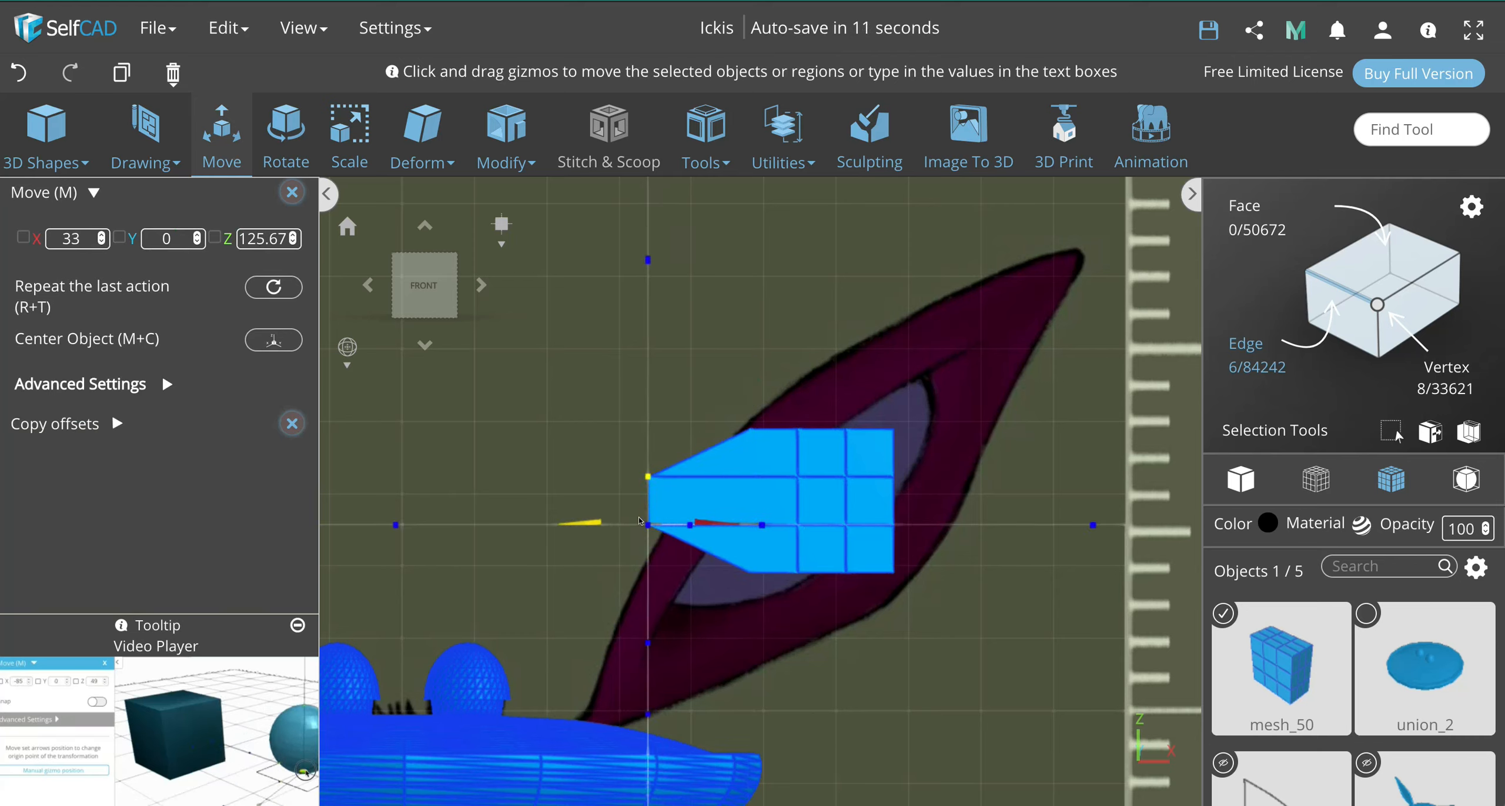
{"action": "left_click_drag", "start_coordinate": [640, 378], "coordinate": [622, 535]}
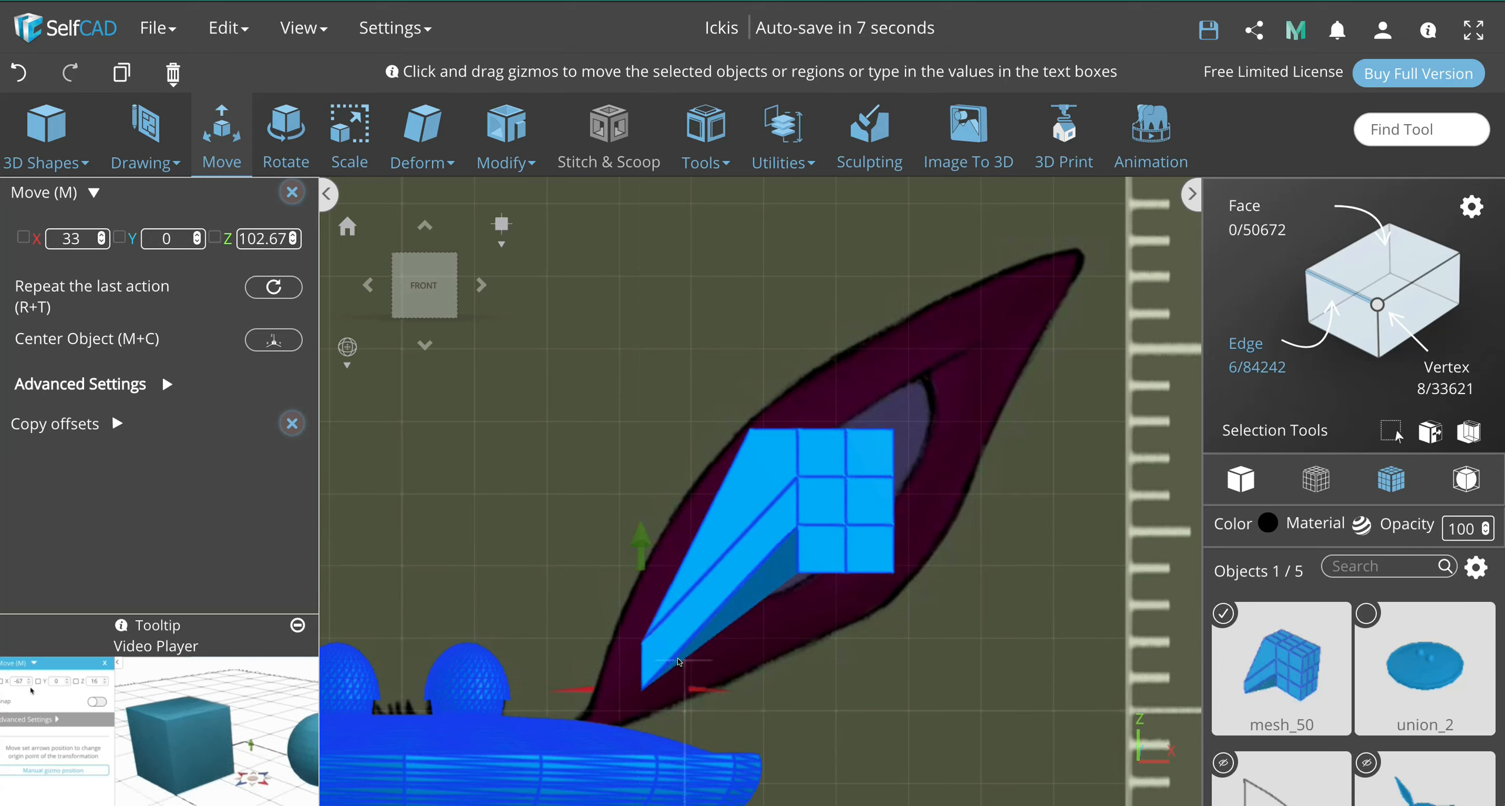
{"action": "left_click_drag", "start_coordinate": [590, 687], "coordinate": [642, 498]}
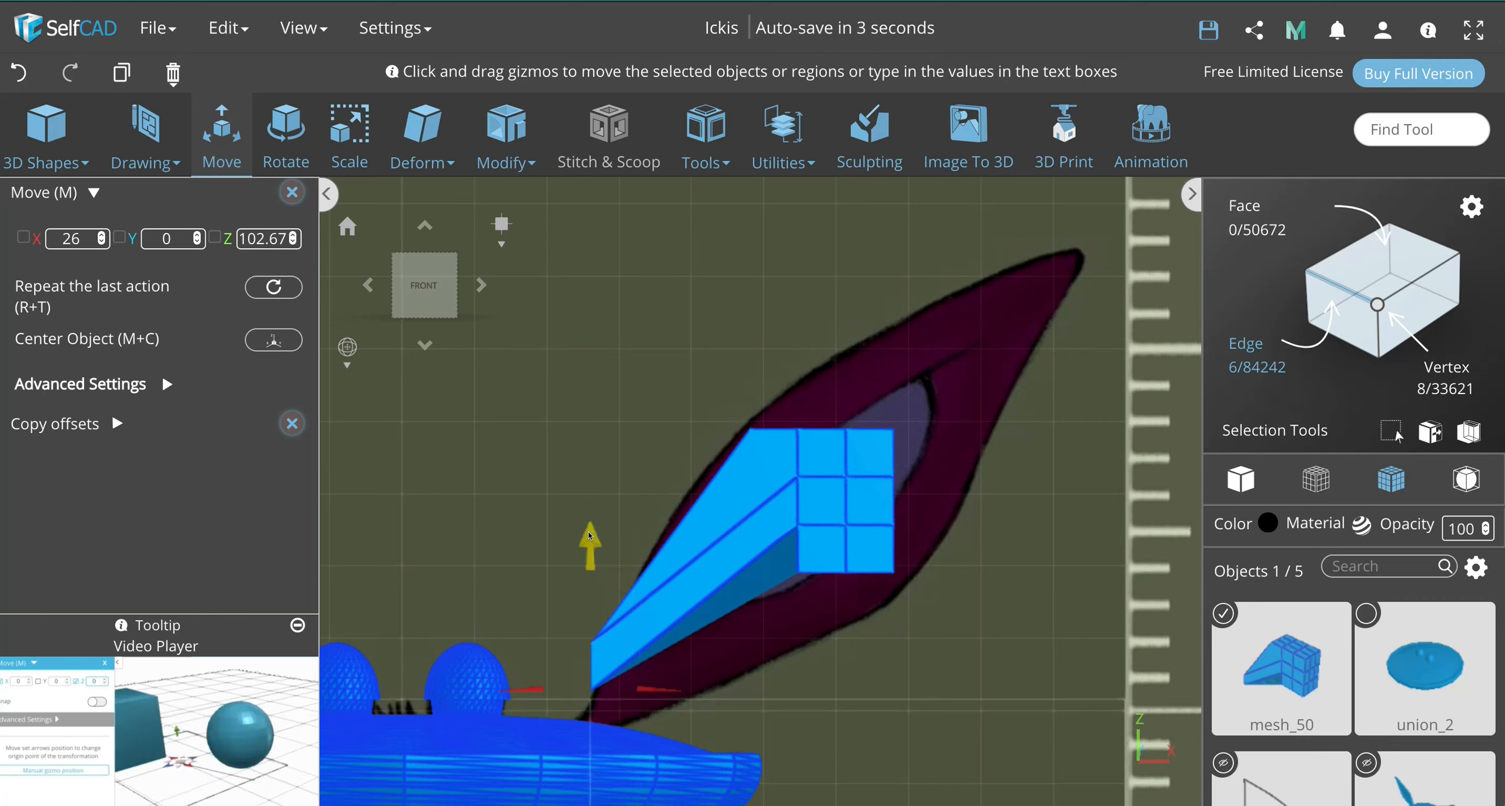
{"action": "left_click_drag", "start_coordinate": [603, 549], "coordinate": [605, 617]}
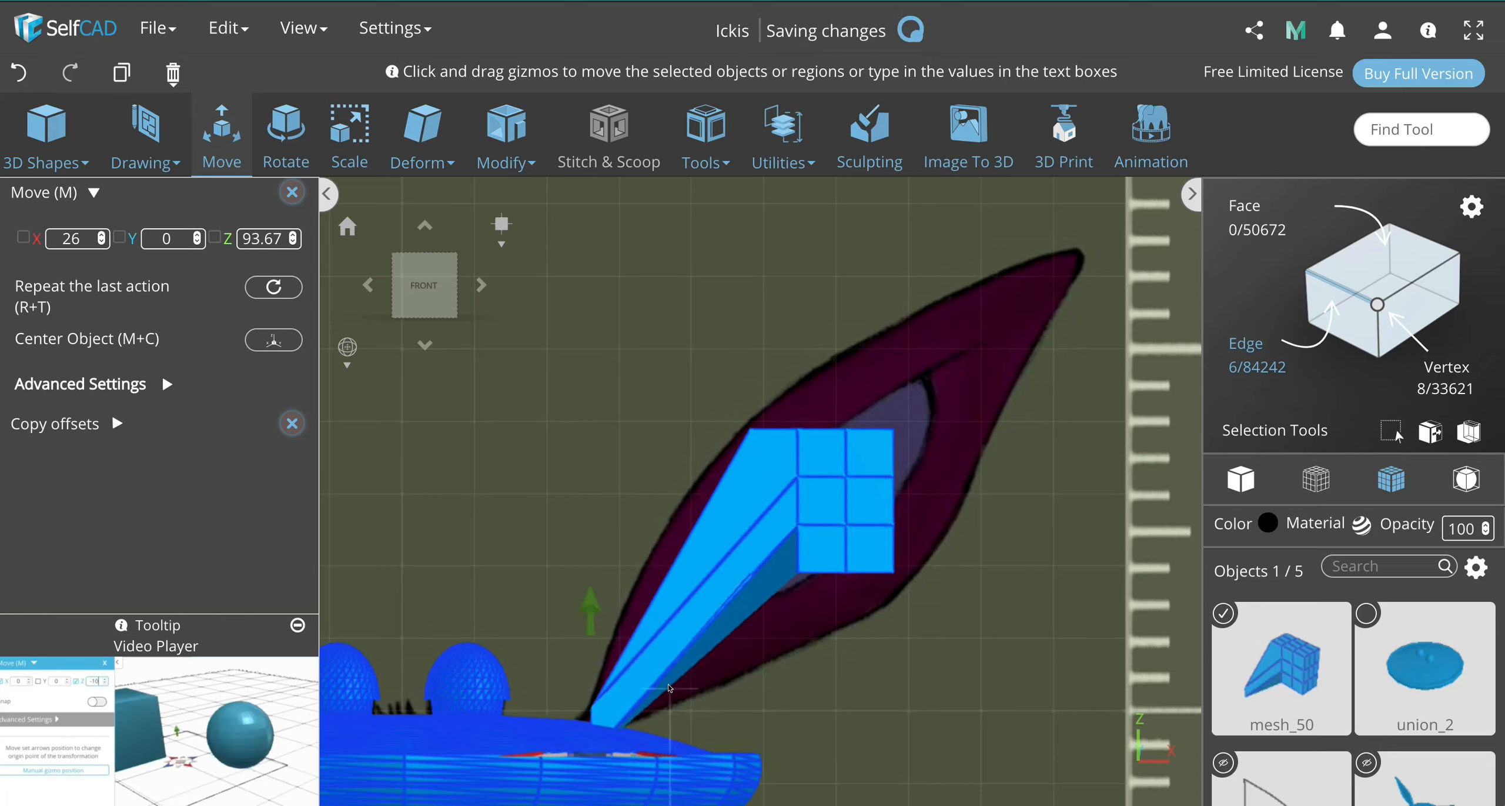
Step: Try to rotate the moved edges about the Y axis to follow the slant of the ear's base
{"action": "key", "text": "r"}
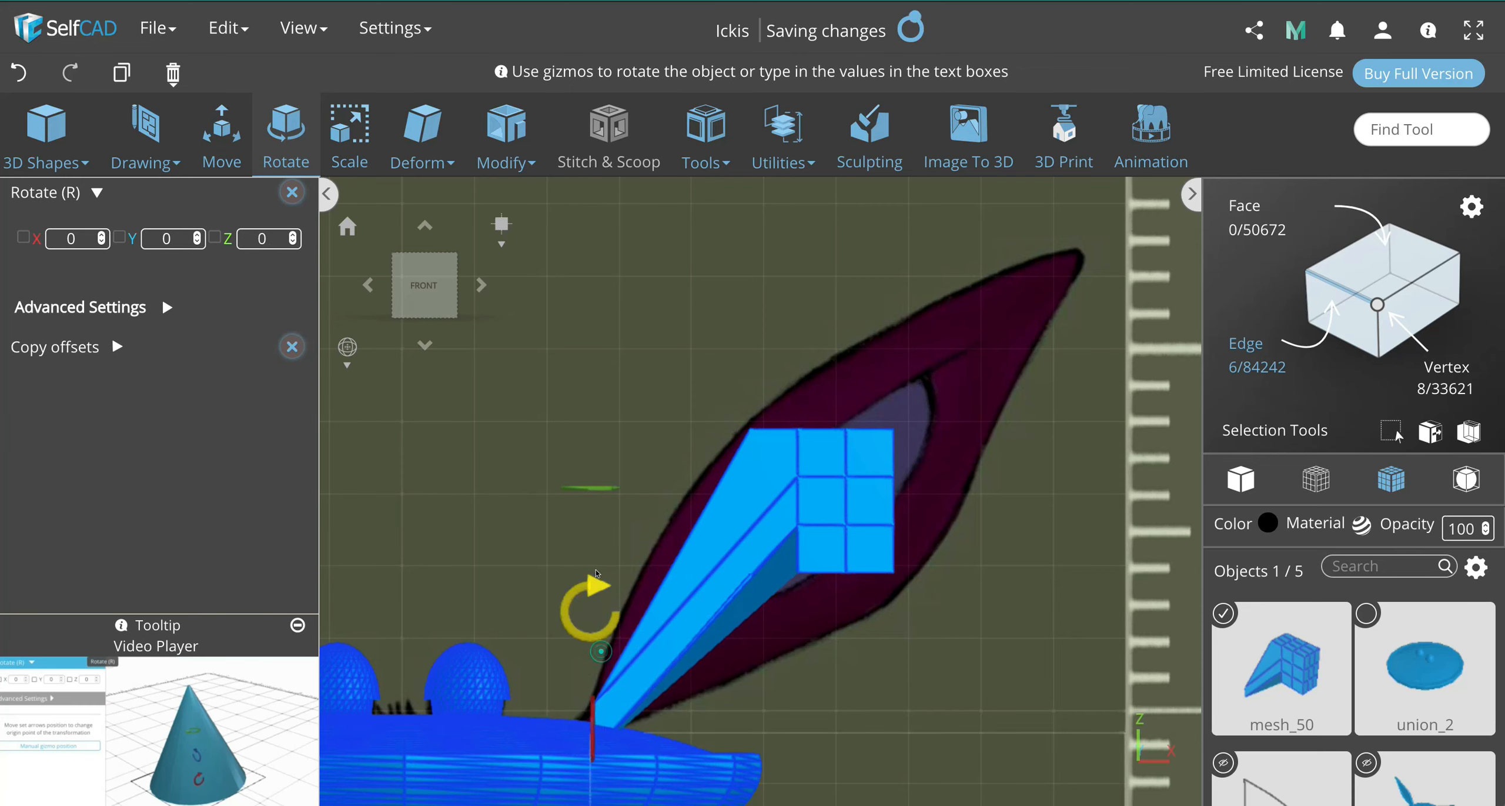
{"action": "left_click_drag", "start_coordinate": [596, 573], "coordinate": [570, 478]}
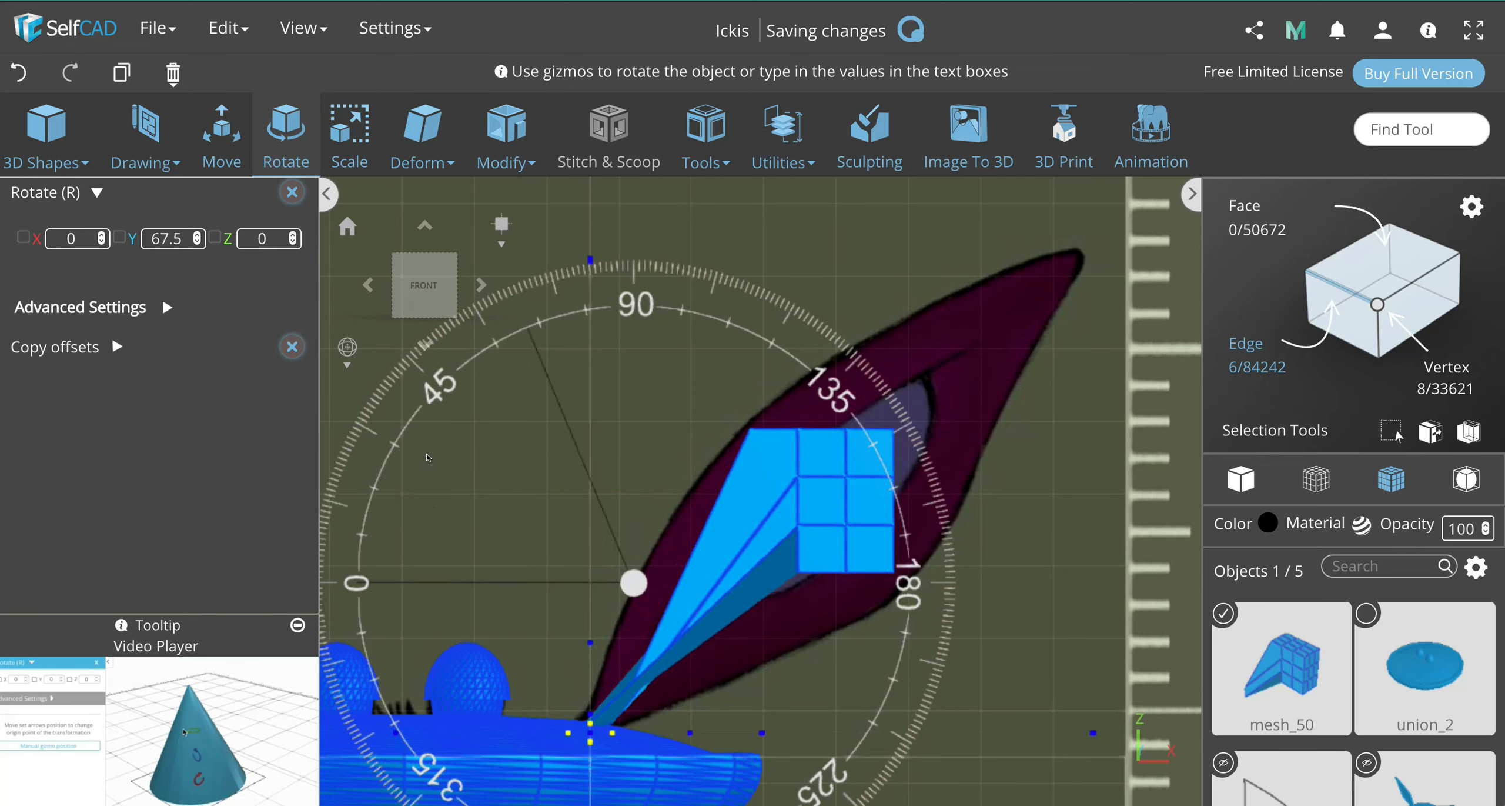
{"action": "left_click_drag", "start_coordinate": [428, 458], "coordinate": [305, 578]}
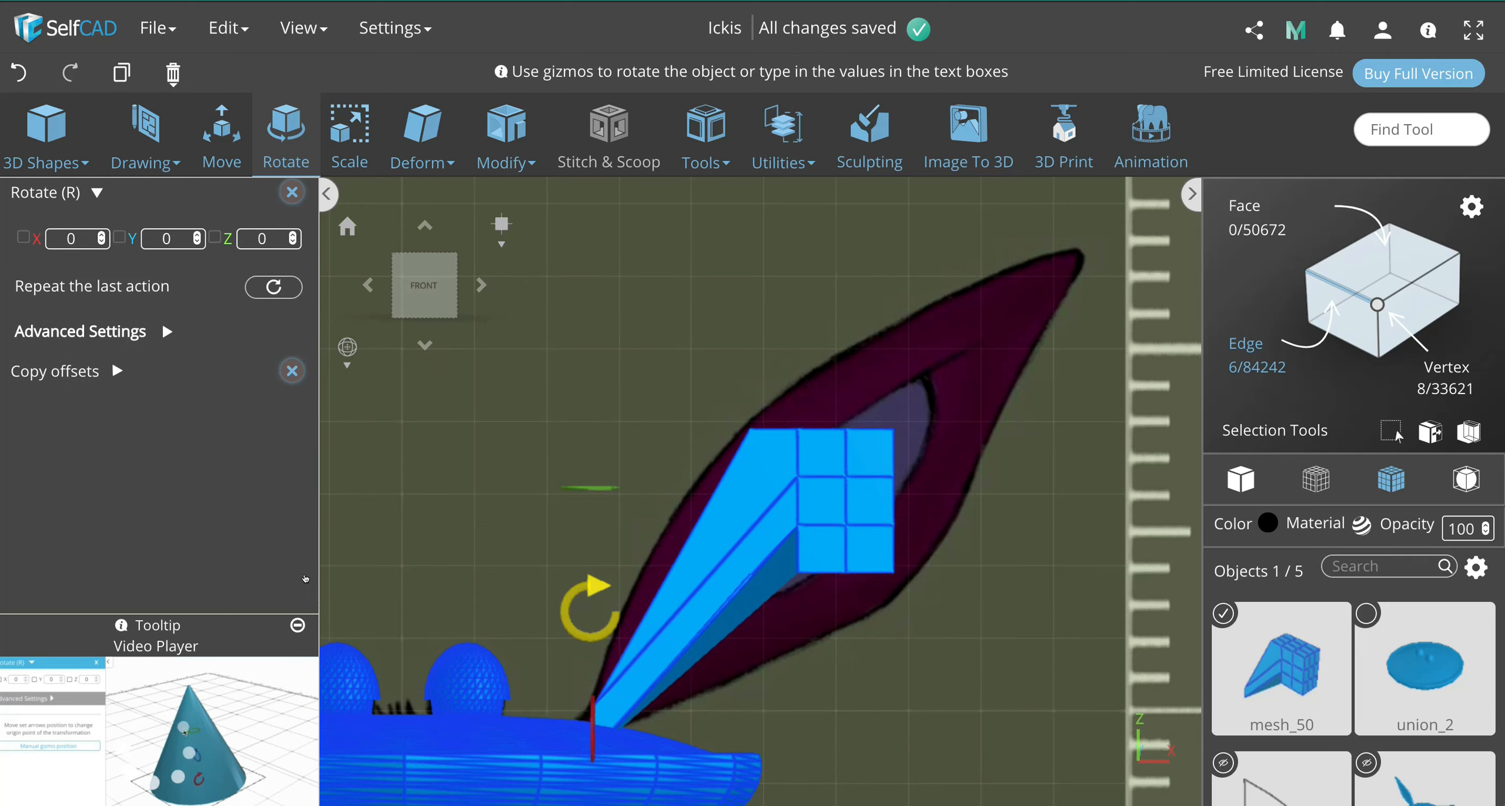
{"action": "scroll", "coordinate": [636, 553], "scroll_direction": "down", "scroll_amount": 3}
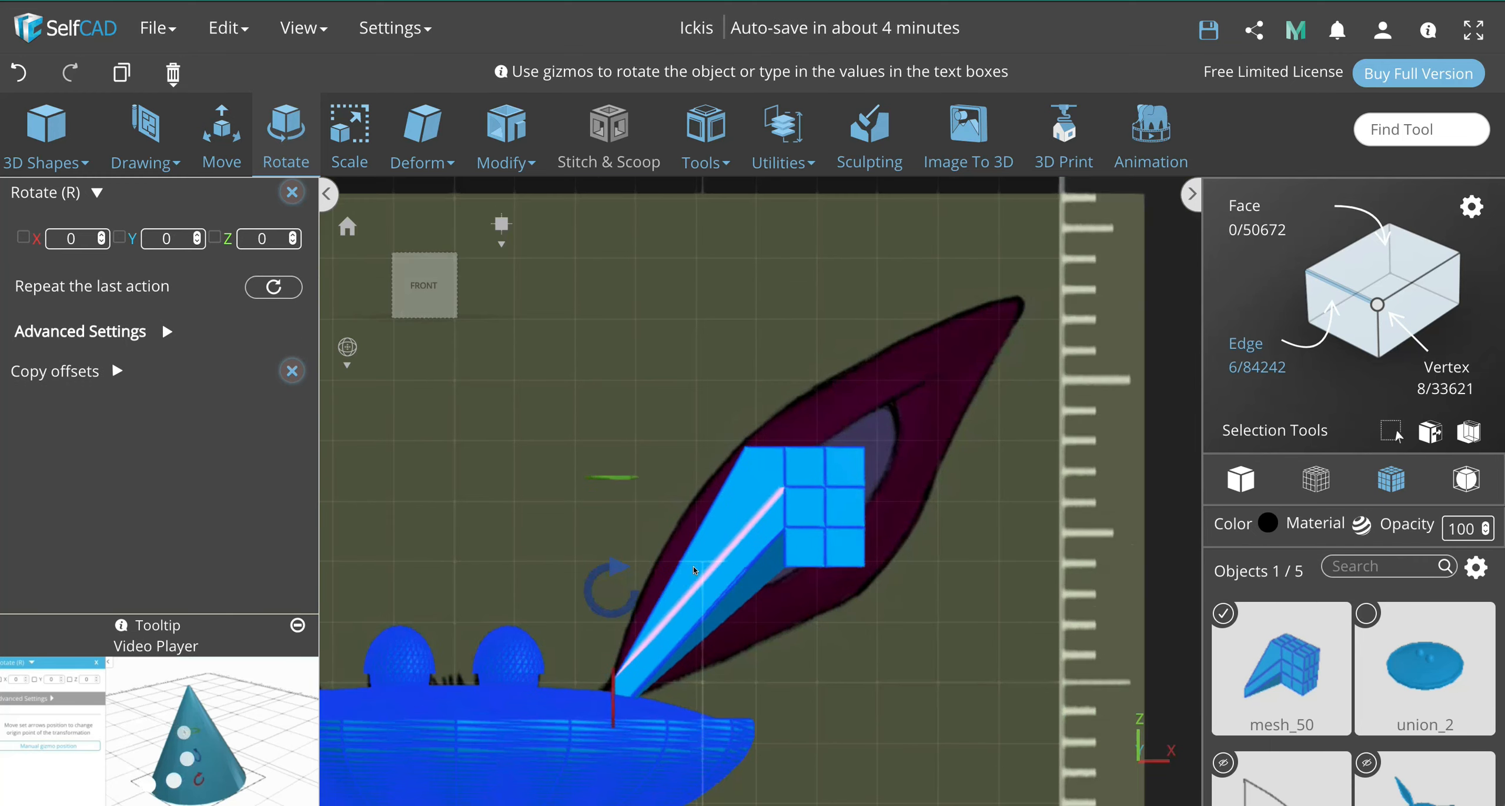
{"action": "left_click_drag", "start_coordinate": [617, 570], "coordinate": [385, 753]}
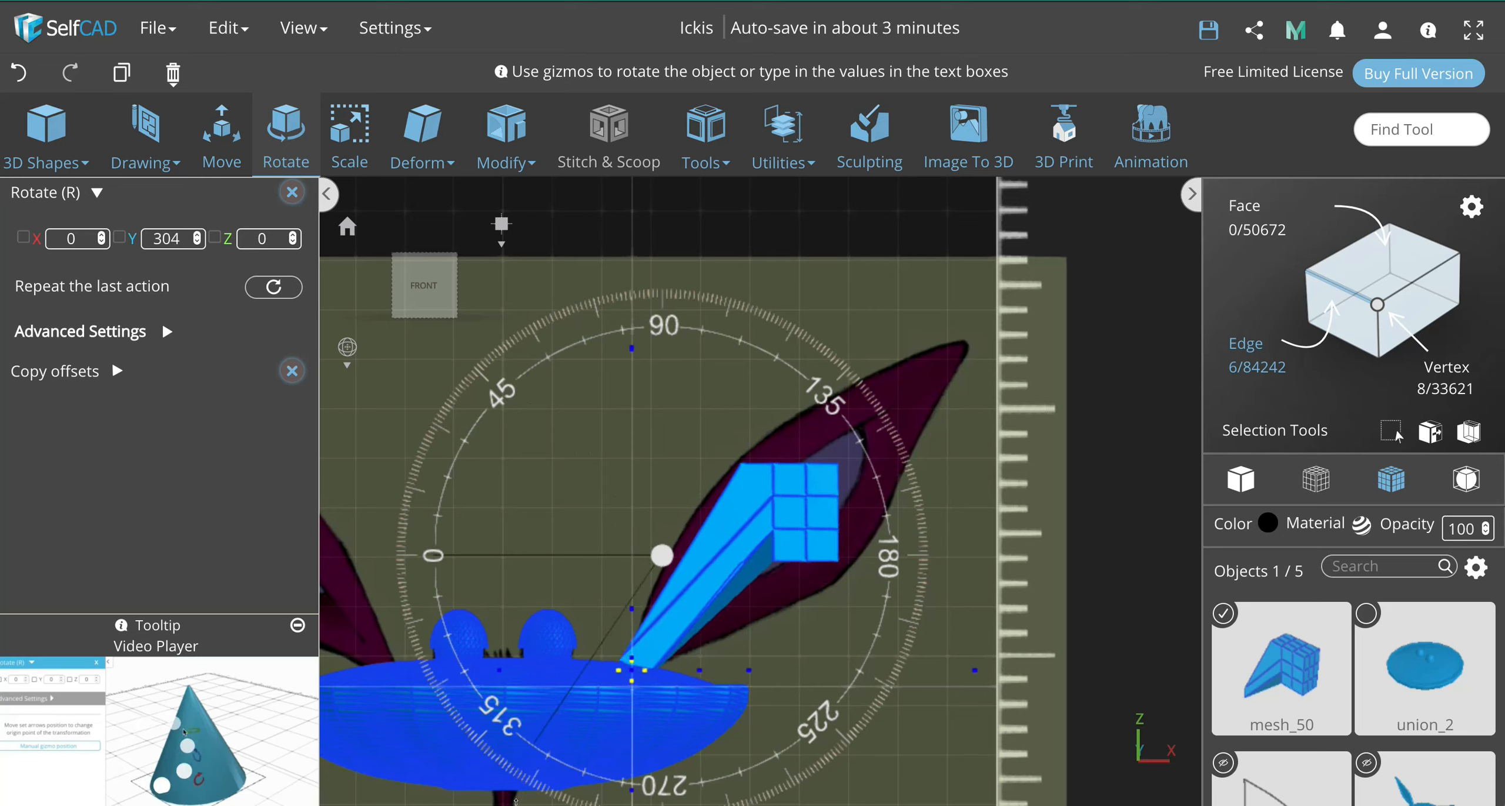
{"action": "left_click_drag", "start_coordinate": [544, 800], "coordinate": [547, 797]}
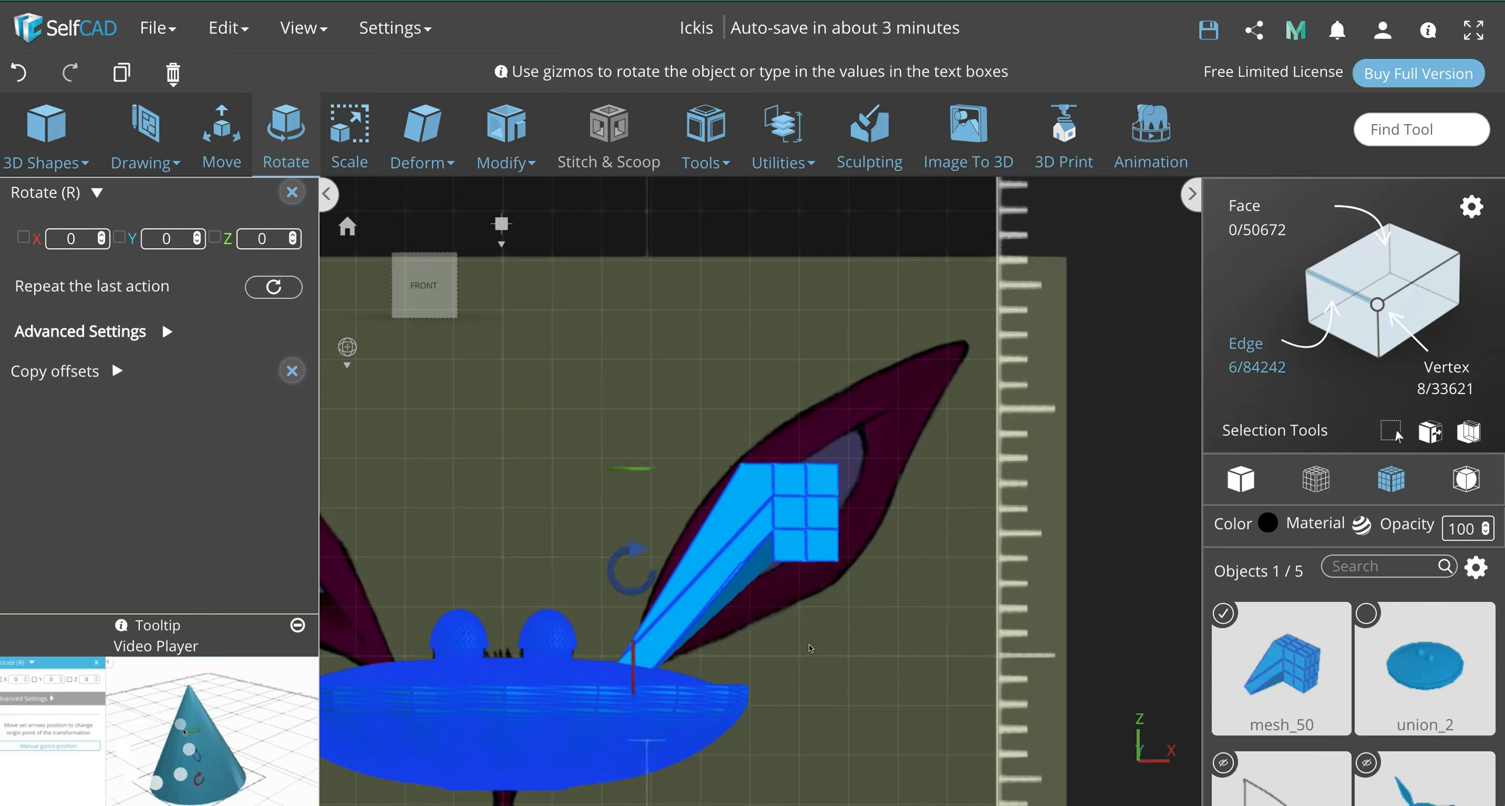
{"action": "key", "text": "ctrl+a"}
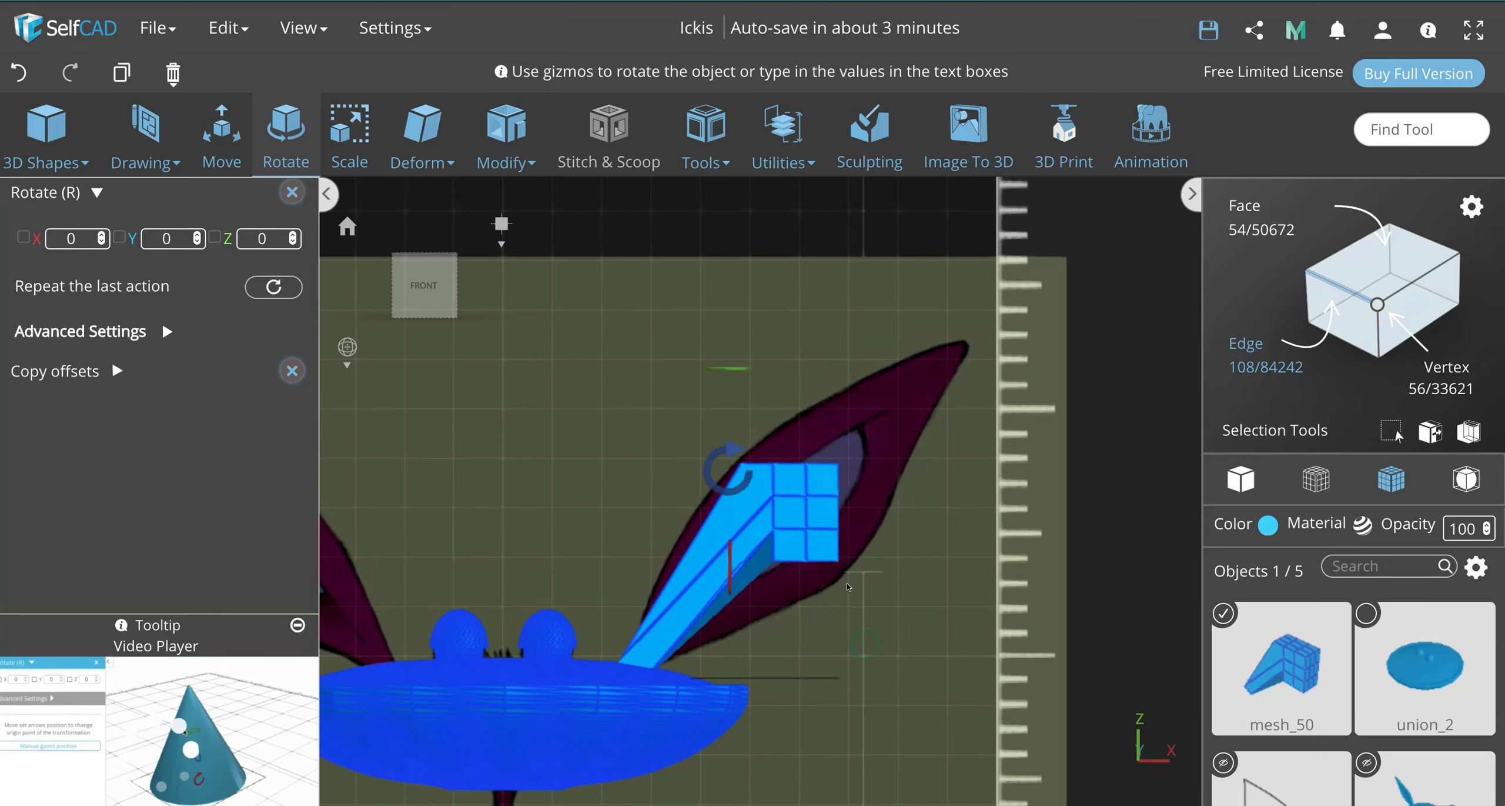
{"action": "right_click_drag", "start_coordinate": [867, 646], "coordinate": [804, 540]}
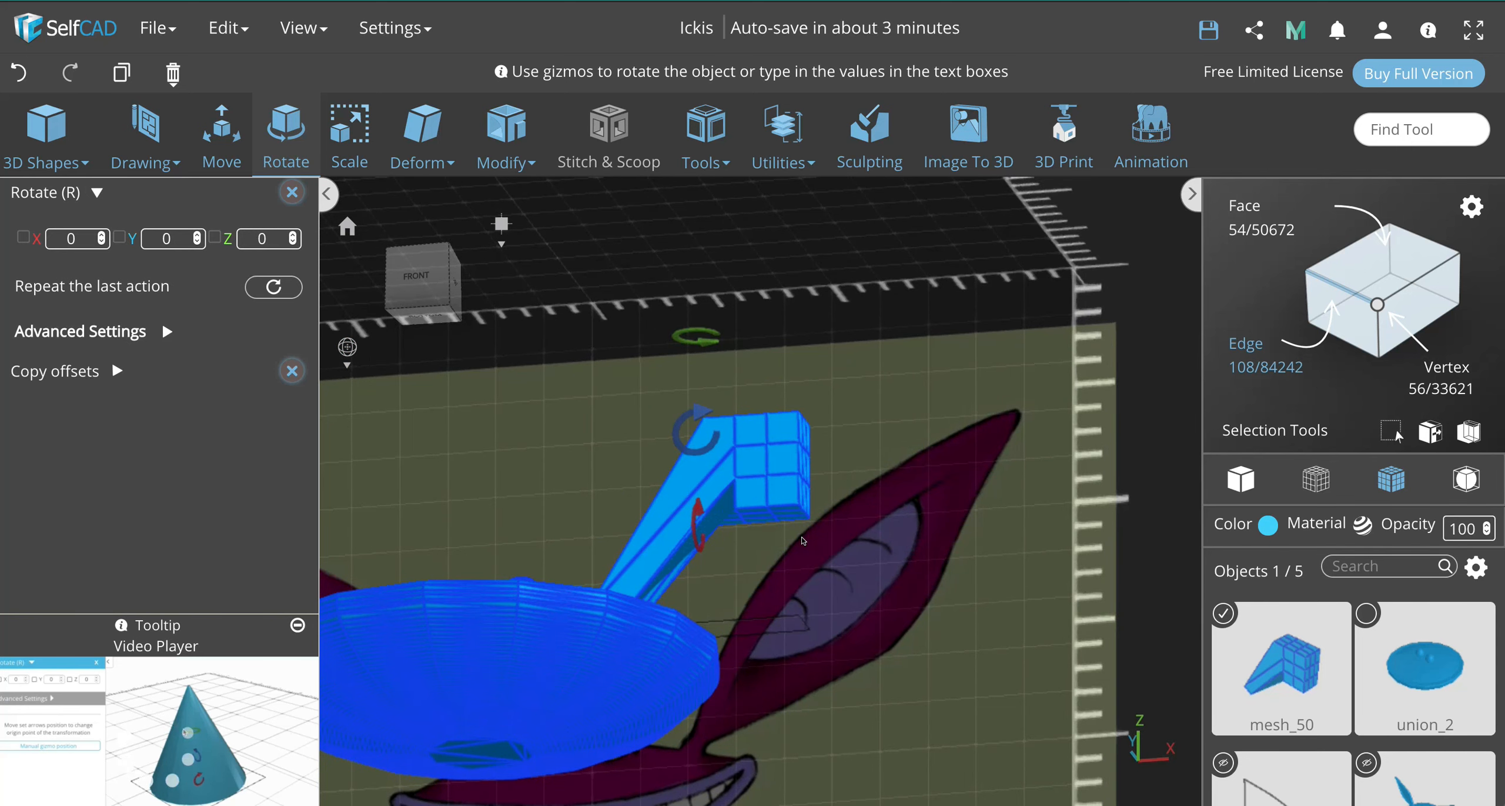
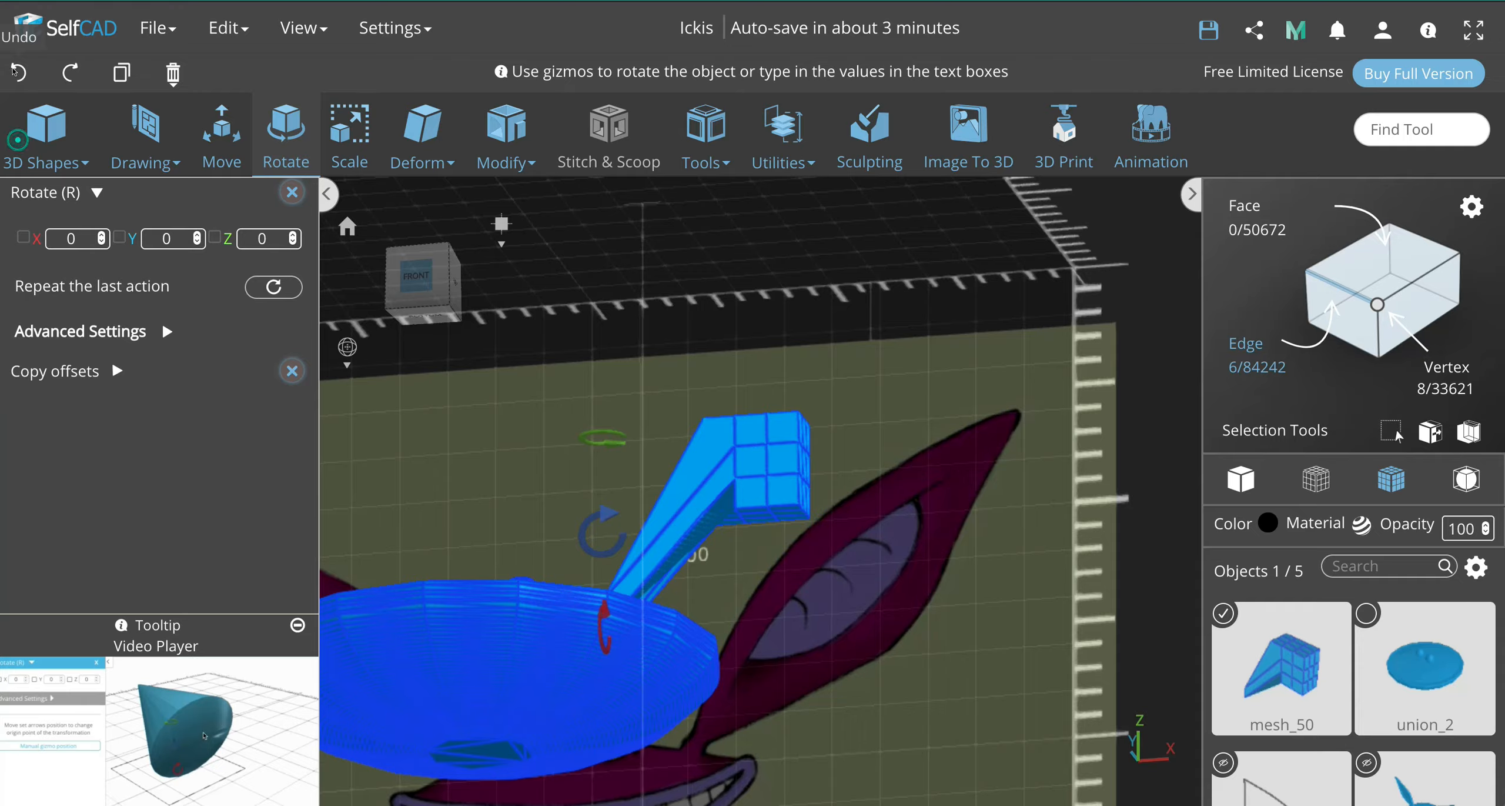
Step: Undo the edge rotations and moves back to the plain segmented cube
{"action": "left_click", "coordinate": [14, 70]}
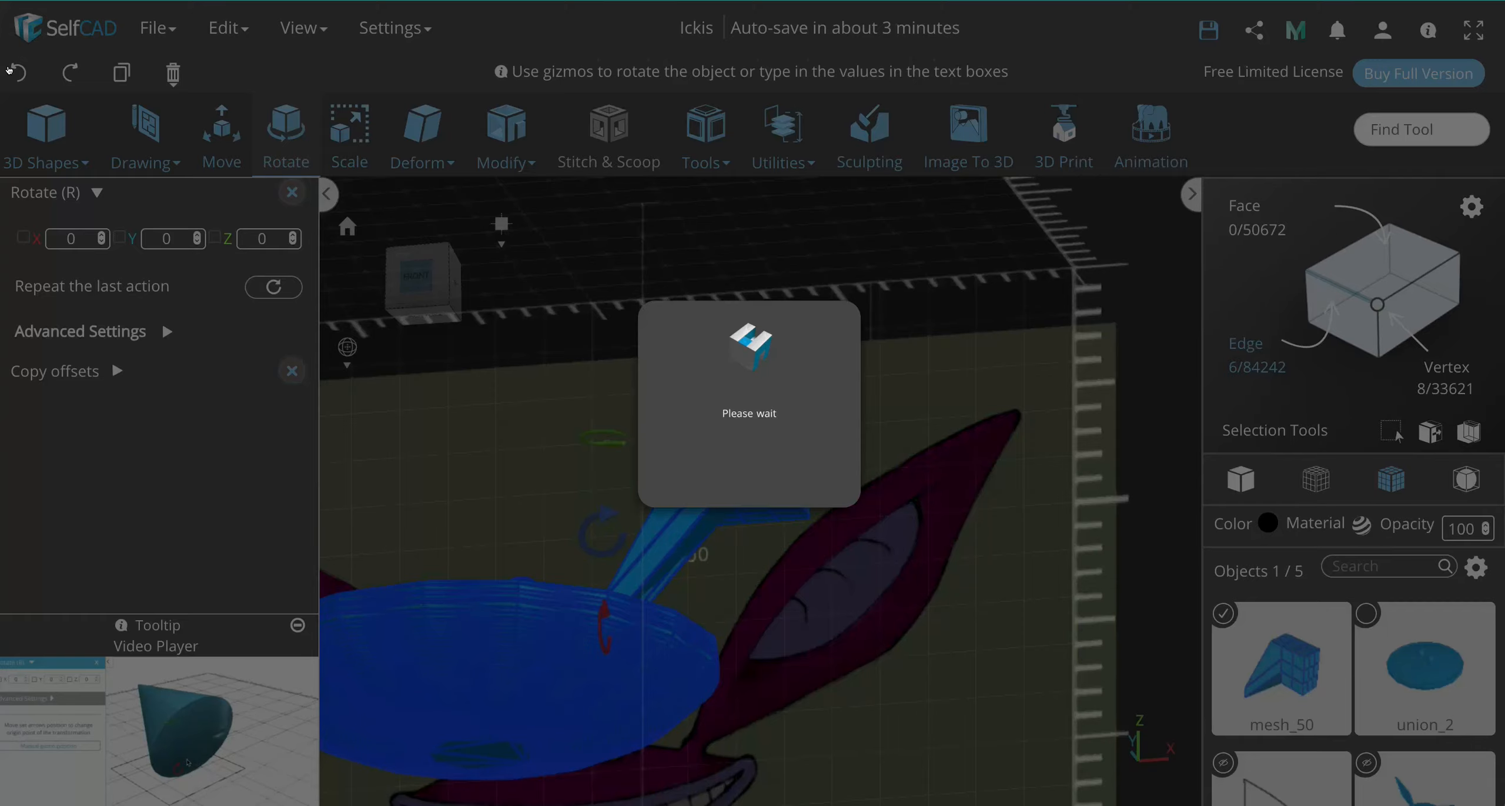
{"action": "left_click", "coordinate": [14, 69]}
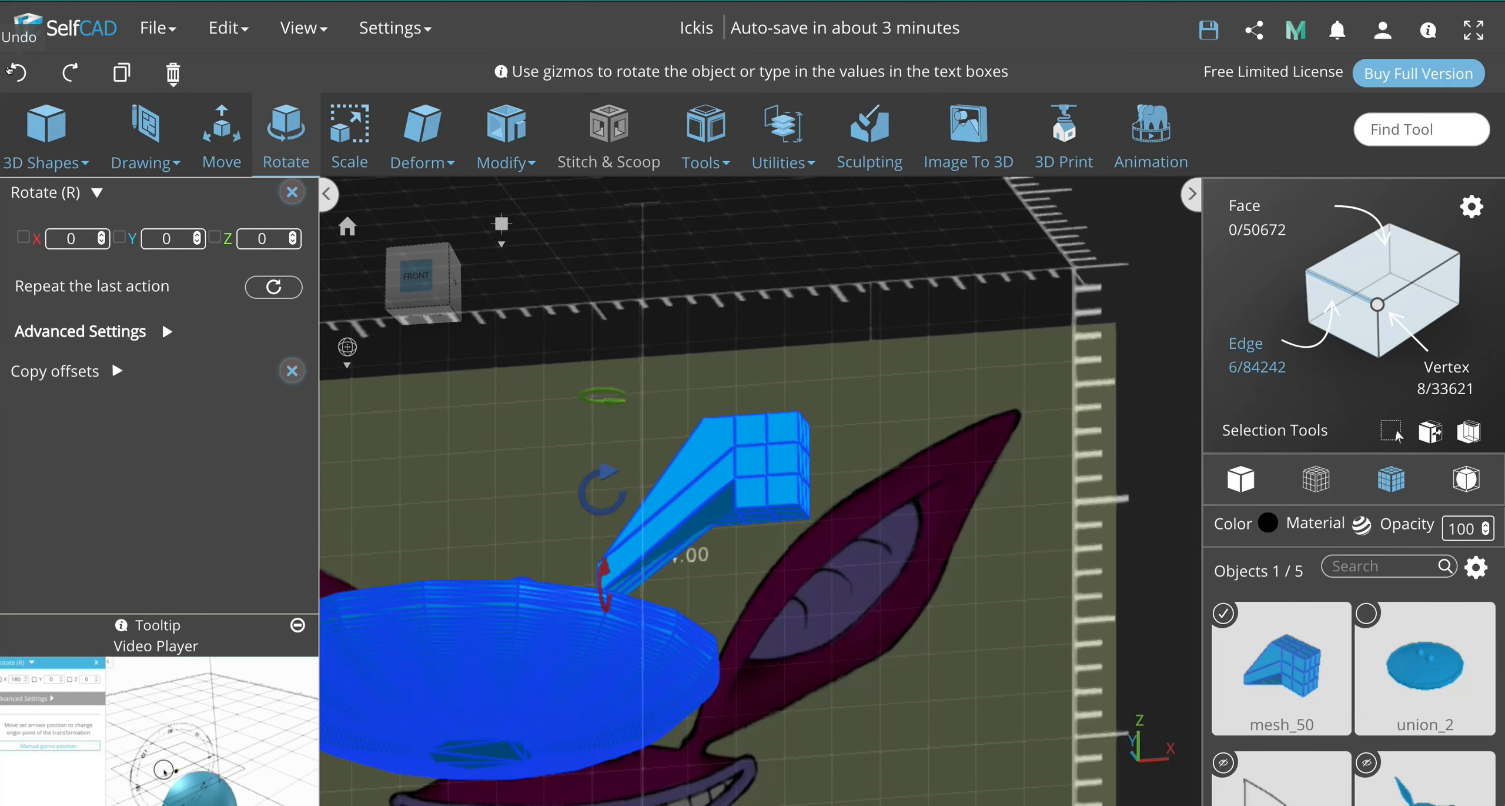
{"action": "left_click", "coordinate": [9, 71]}
{"action": "left_click", "coordinate": [10, 70]}
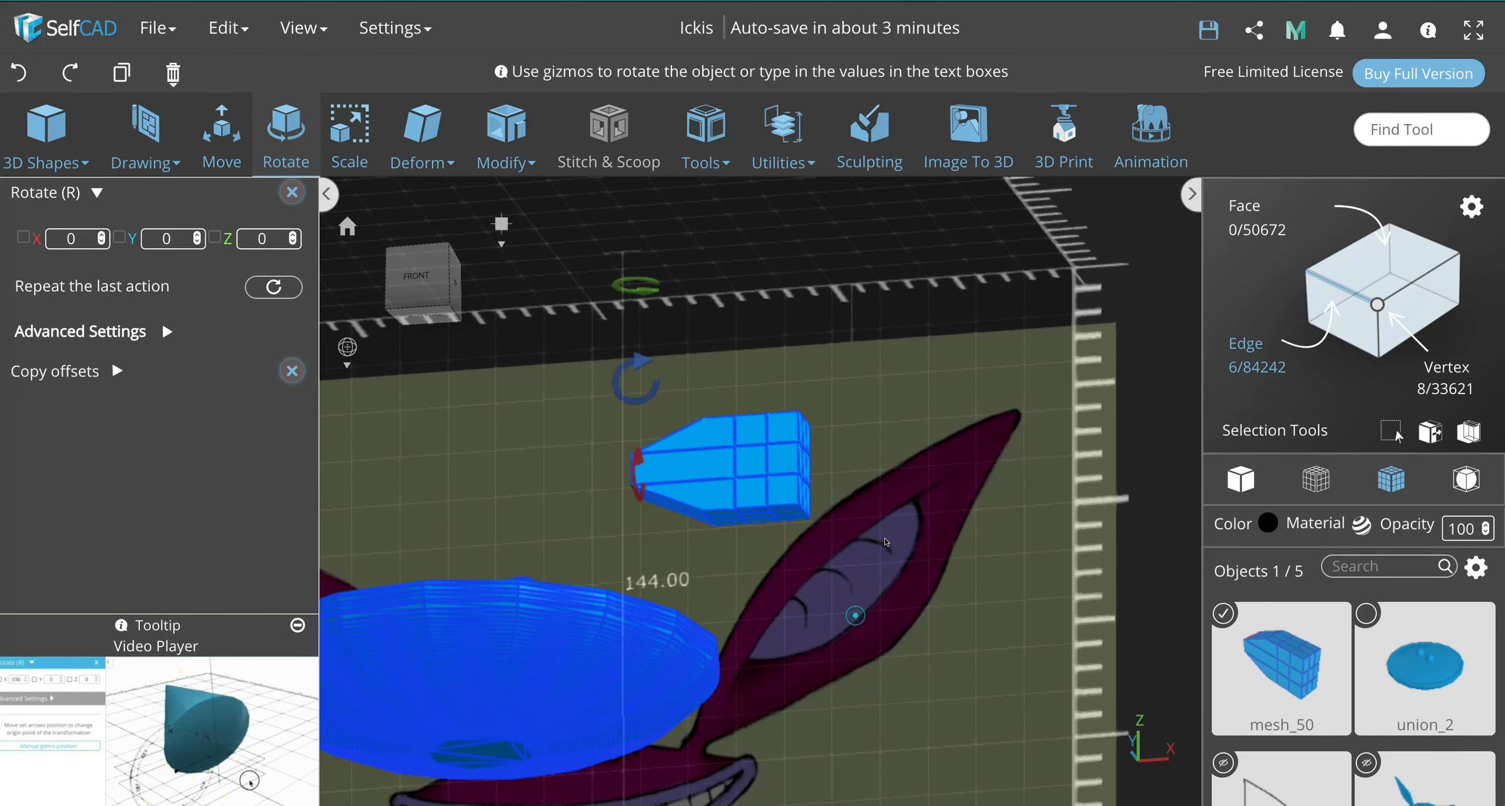
{"action": "right_click_drag", "start_coordinate": [865, 529], "coordinate": [953, 569]}
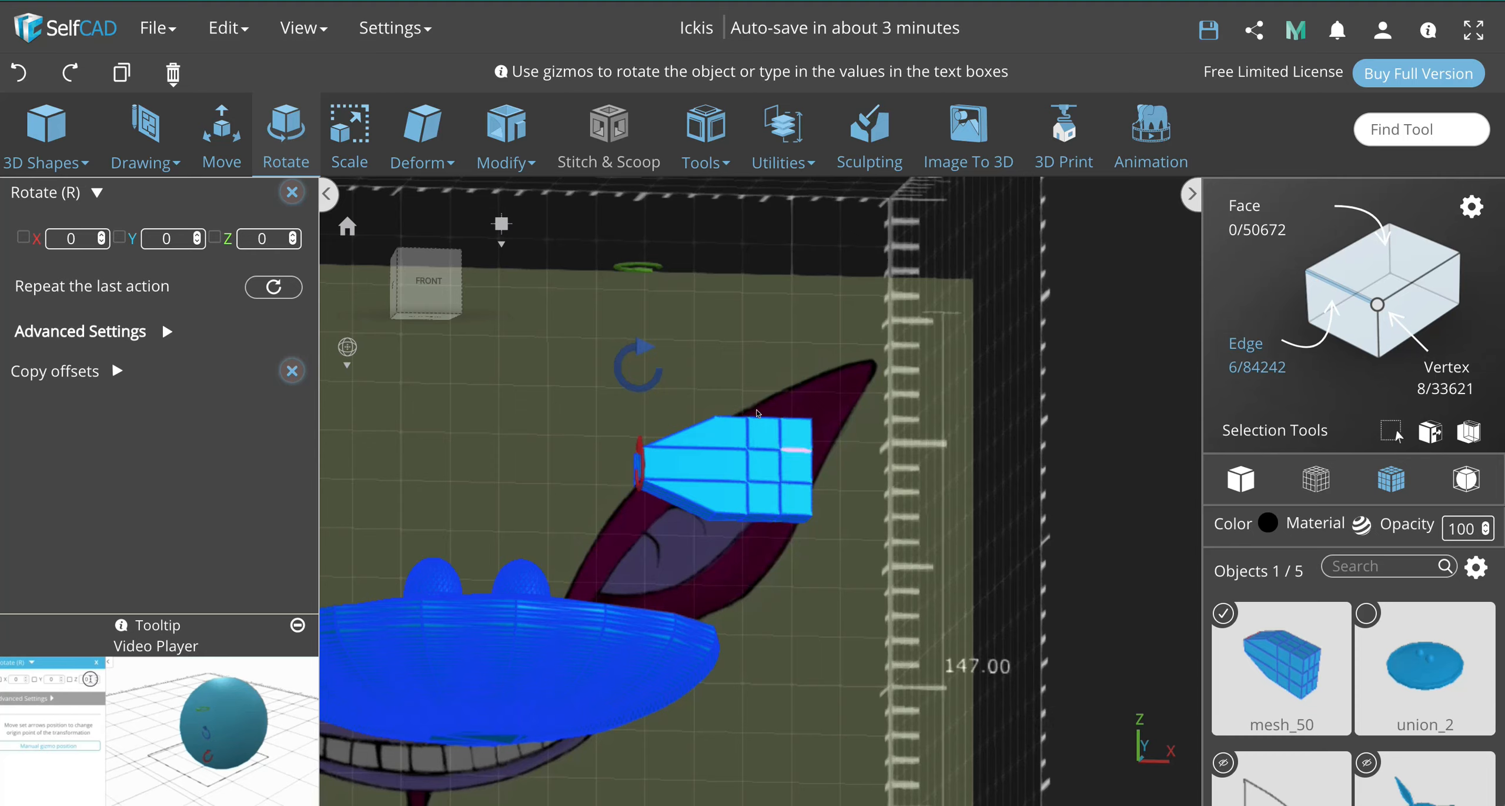
{"action": "key", "text": "ctrl+z"}
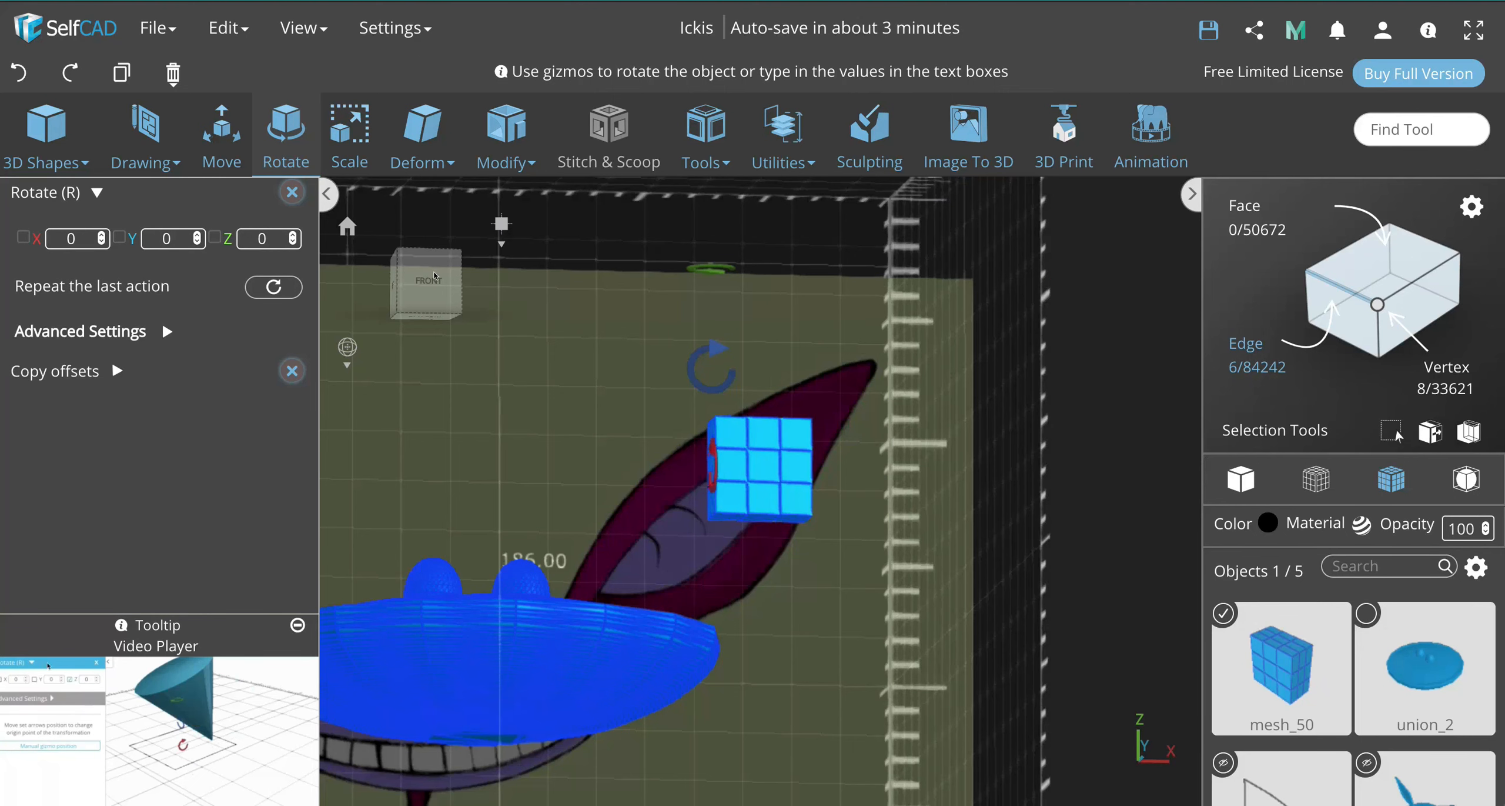
Step: Rotate the whole segmented cube about the Y axis to 315 degrees so a corner points down
{"action": "left_click", "coordinate": [425, 282]}
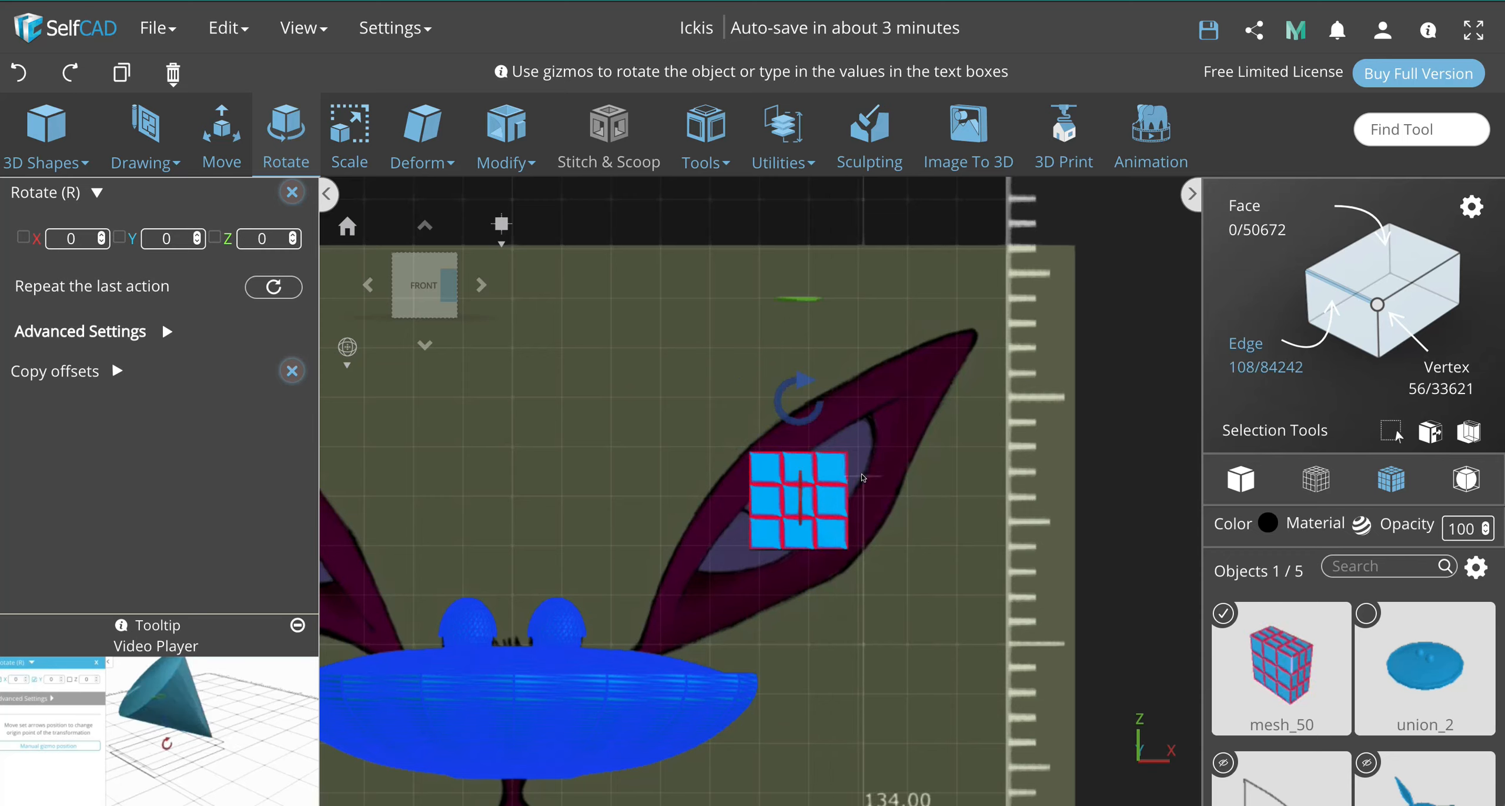
{"action": "key", "text": "ctrl+c"}
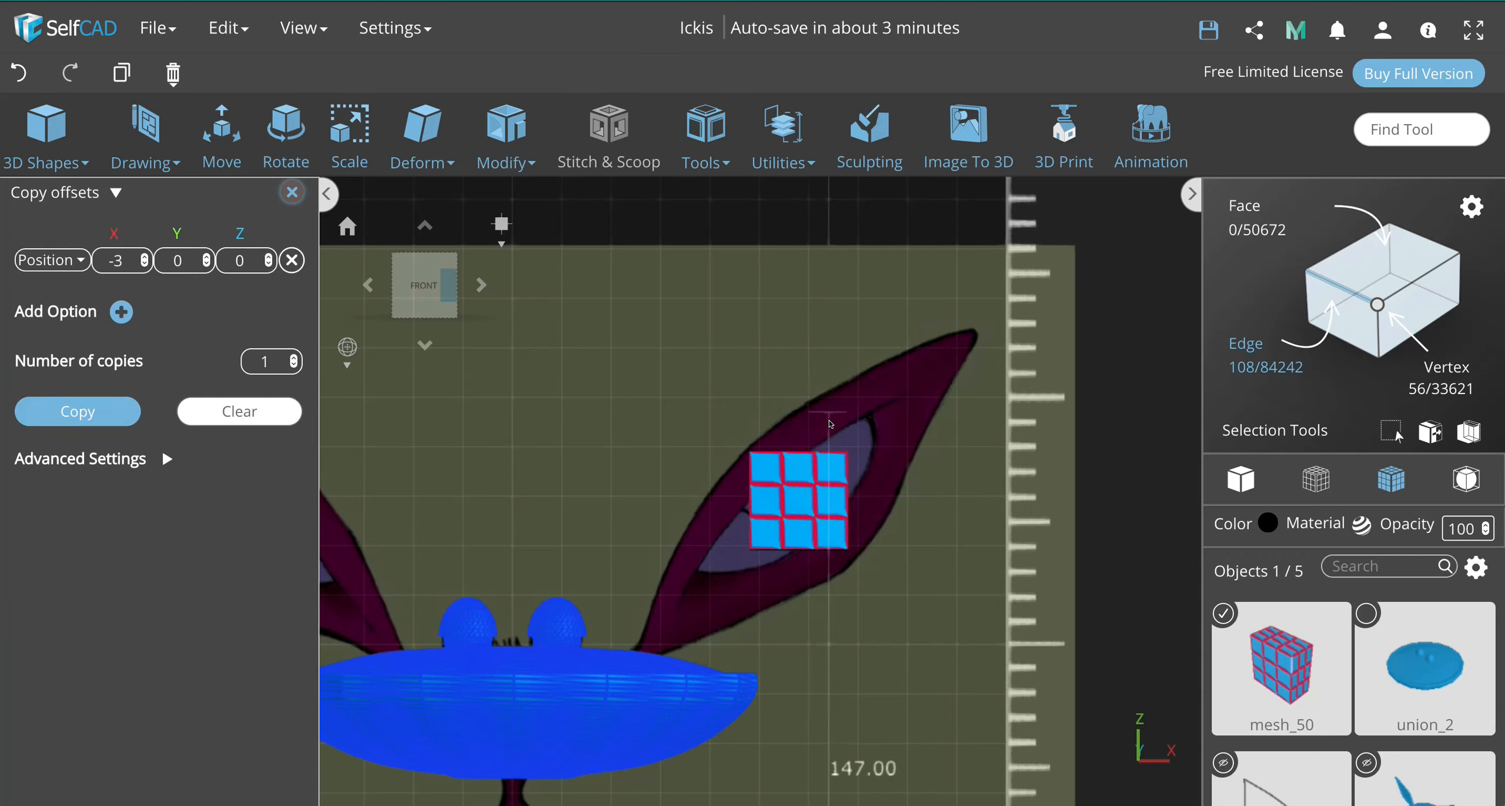
{"action": "key", "text": "r"}
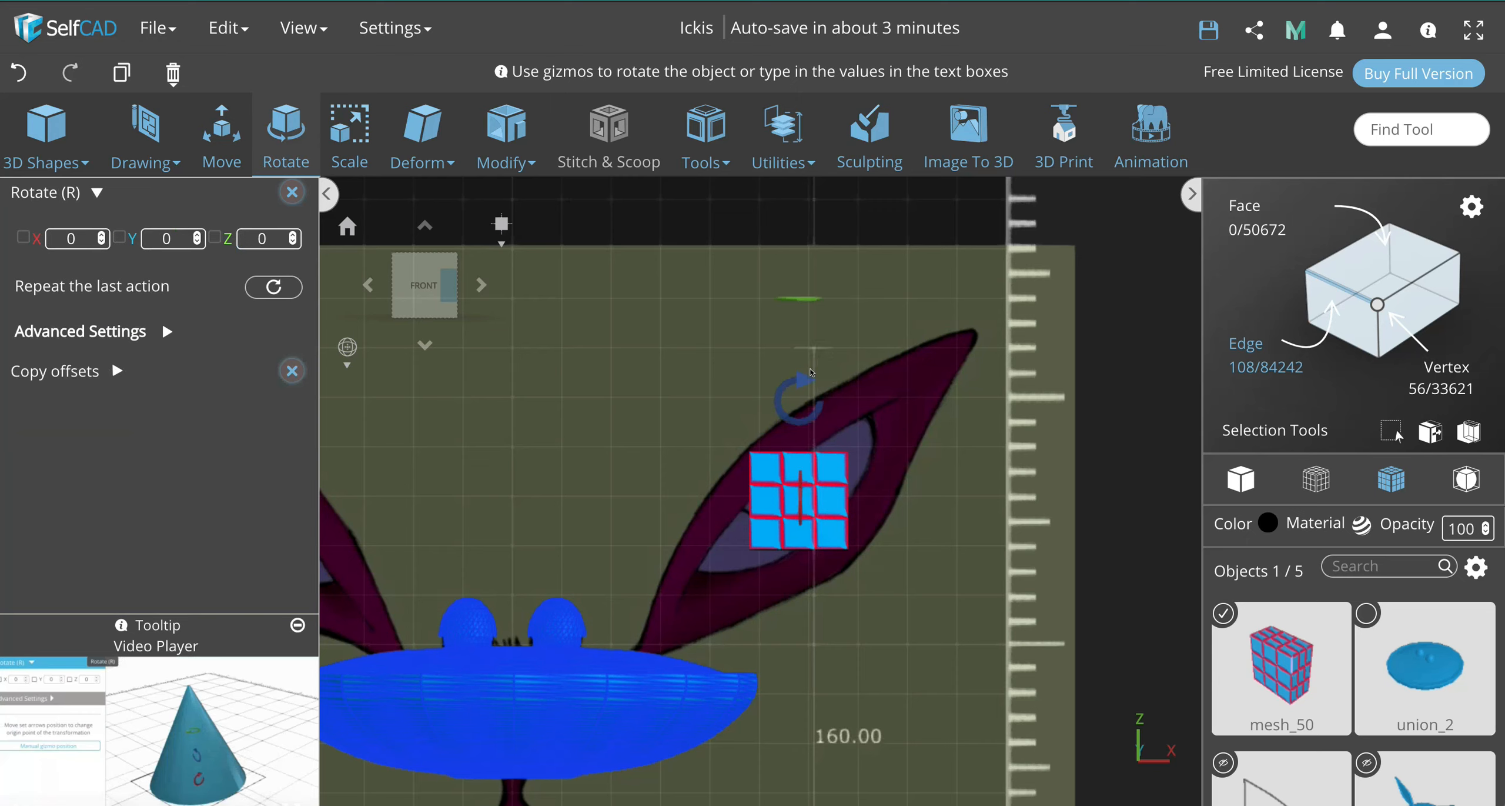
{"action": "left_click_drag", "start_coordinate": [797, 393], "coordinate": [700, 546]}
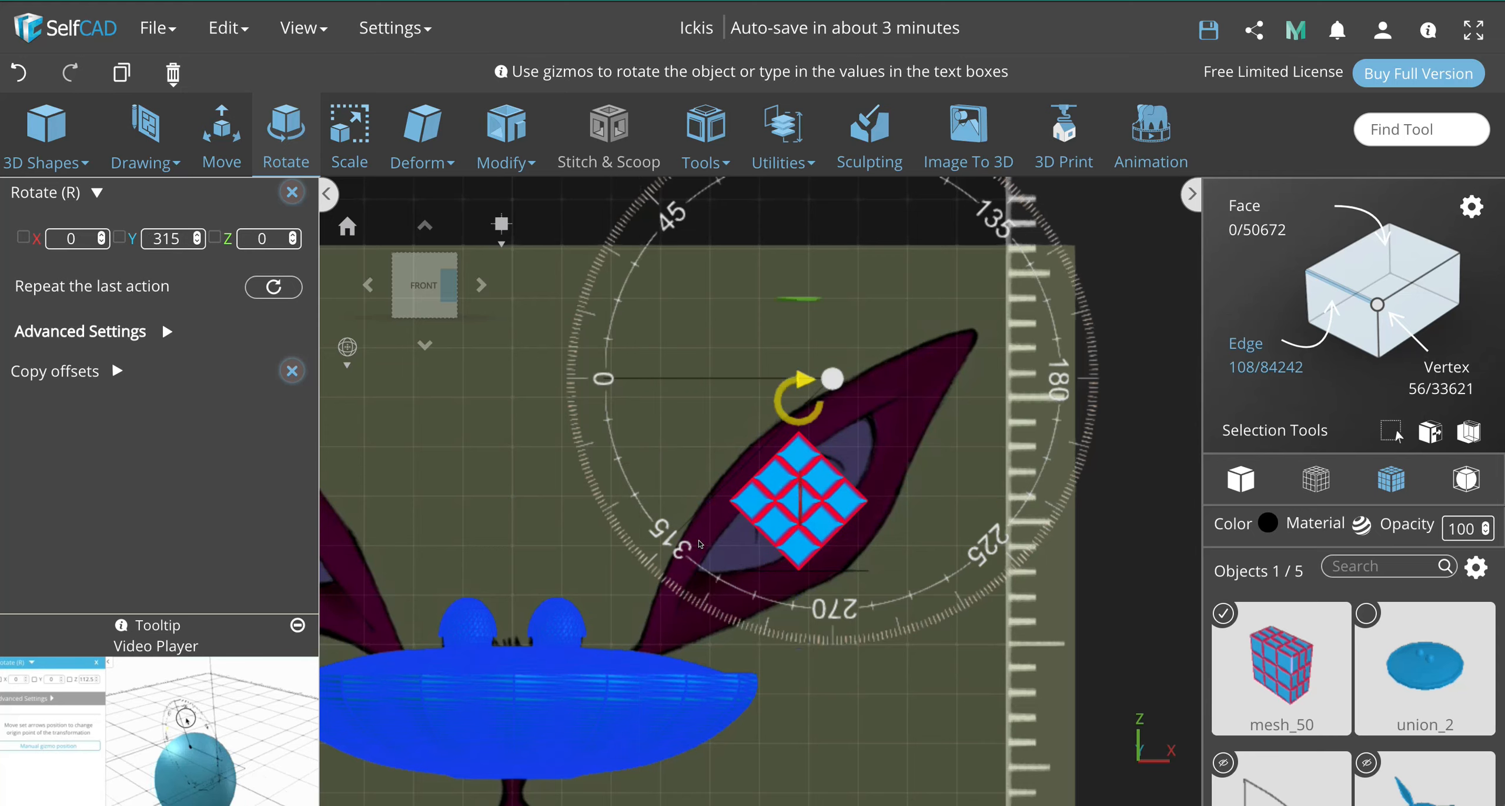
Step: Select the six depth-wise edges bounding the middle row on the rotated cube's lower side facing the head
{"action": "left_click_drag", "start_coordinate": [870, 588], "coordinate": [846, 470]}
{"action": "scroll", "coordinate": [846, 471], "scroll_direction": "up", "scroll_amount": 6}
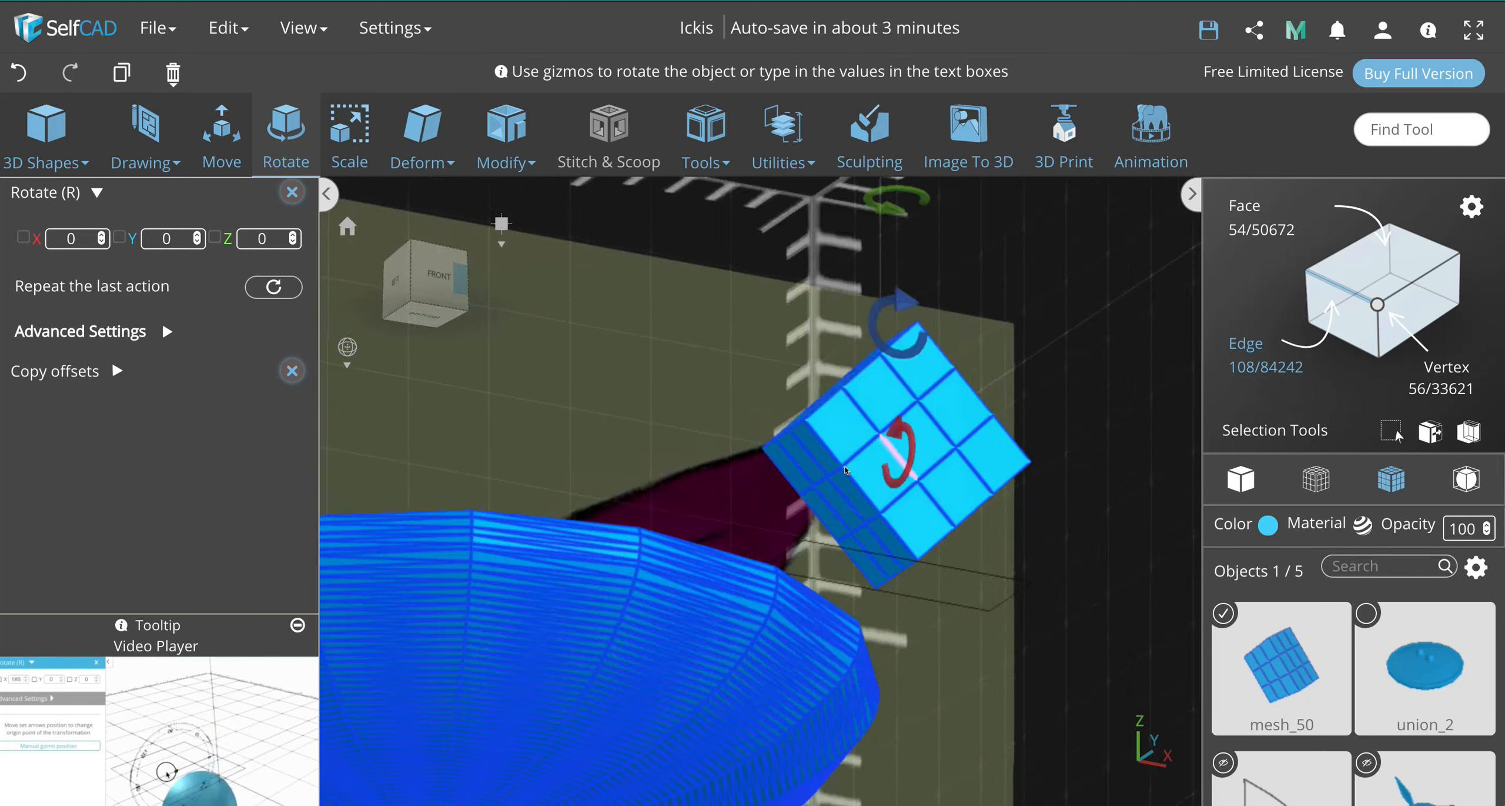
{"action": "left_click", "coordinate": [816, 482]}
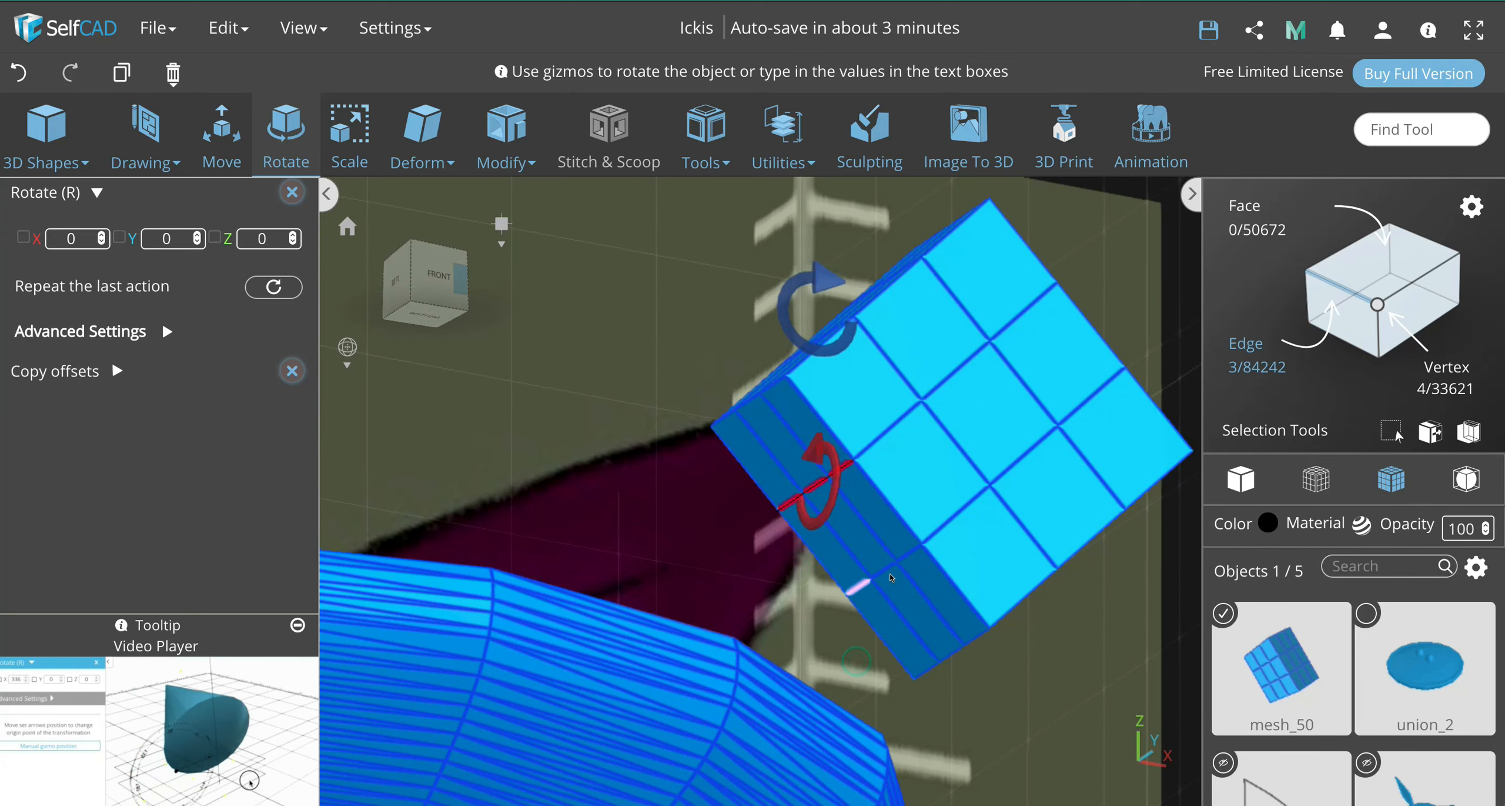
{"action": "left_click", "coordinate": [903, 572]}
{"action": "left_click", "coordinate": [917, 553]}
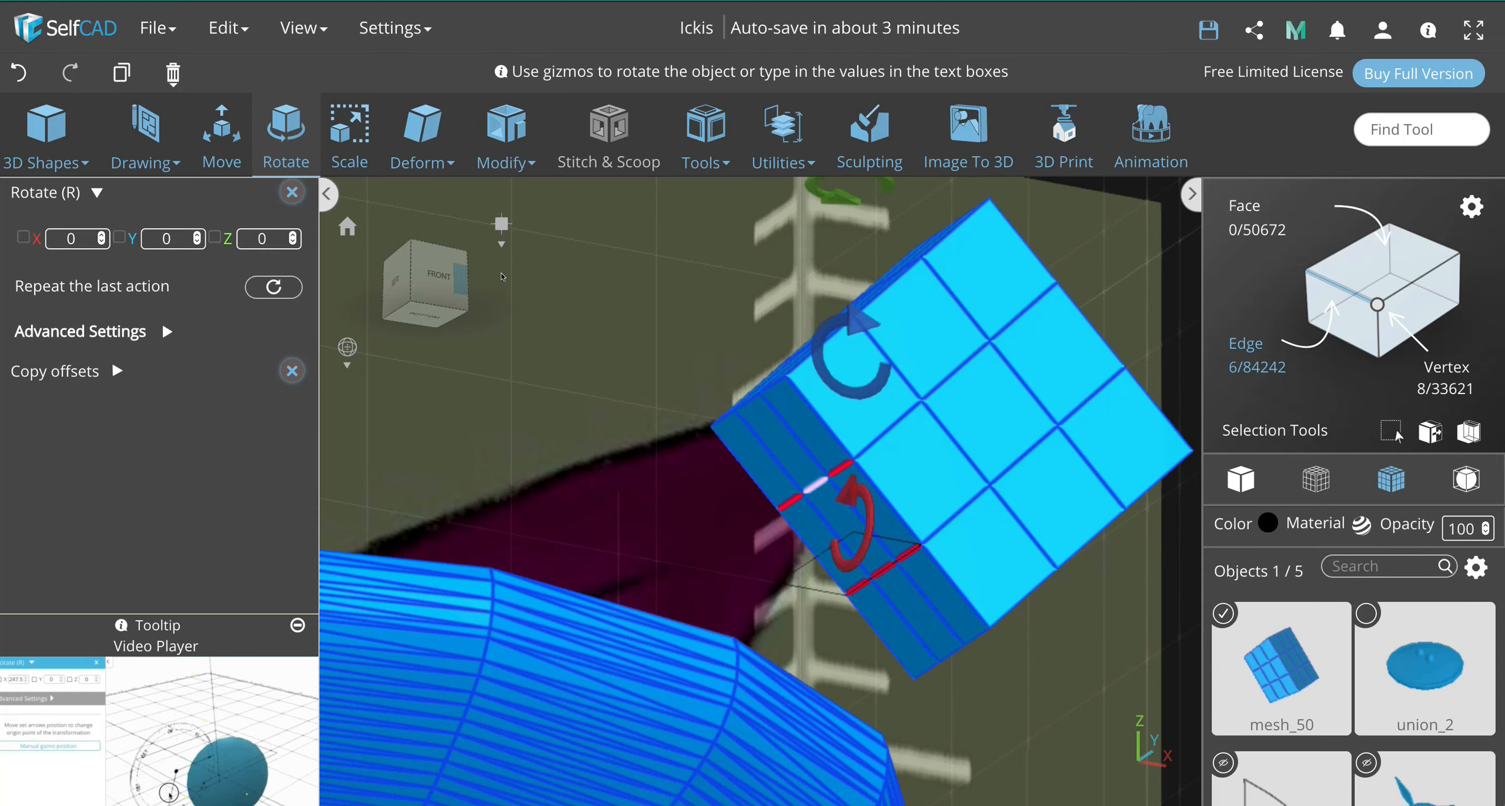
Step: Move the selected edges down to the ear's base at the head, to X 26.93 and Z 92.57
{"action": "left_click", "coordinate": [432, 273]}
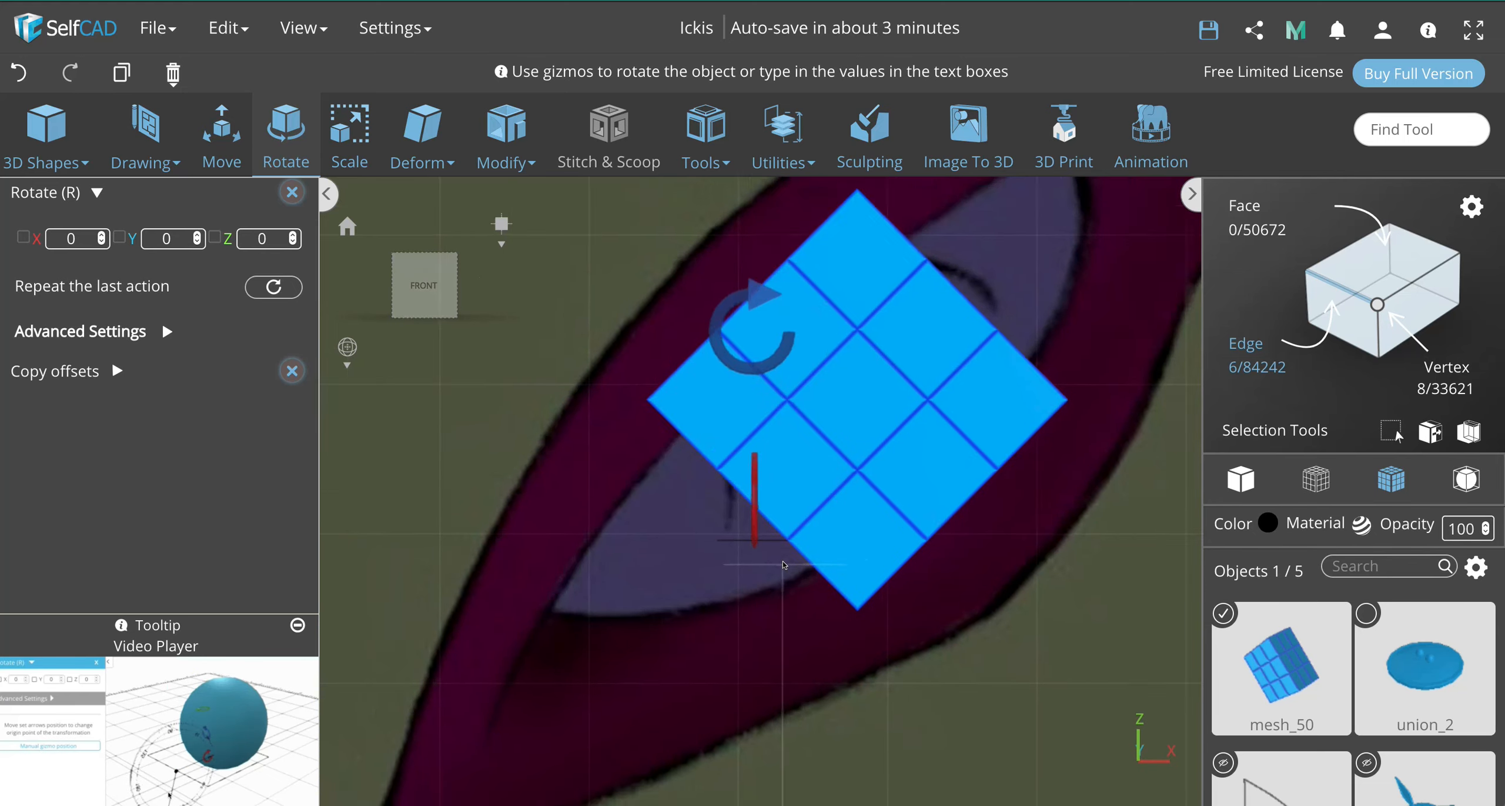
{"action": "scroll", "coordinate": [769, 511], "scroll_direction": "down", "scroll_amount": 5}
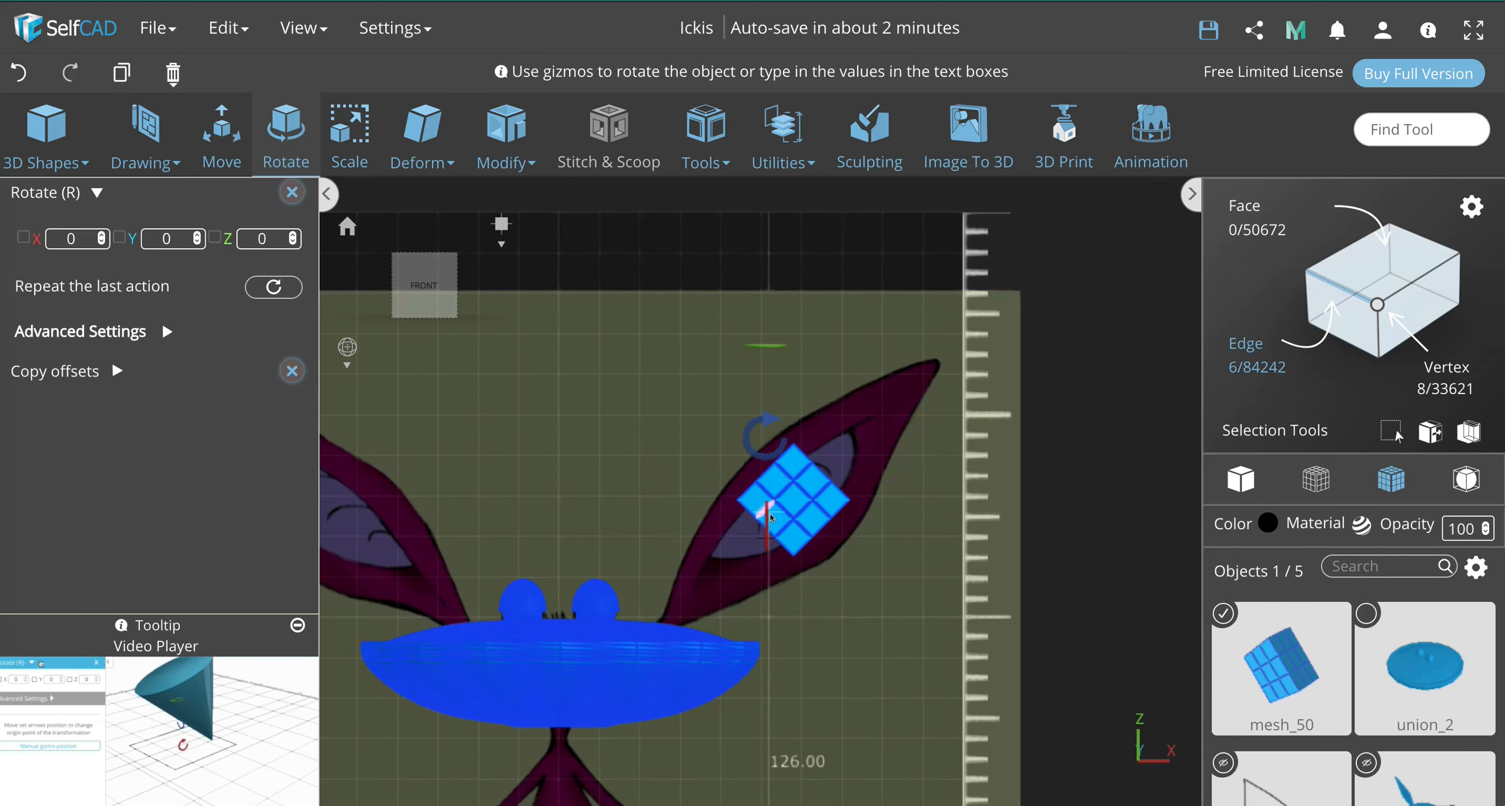
{"action": "key", "text": "m"}
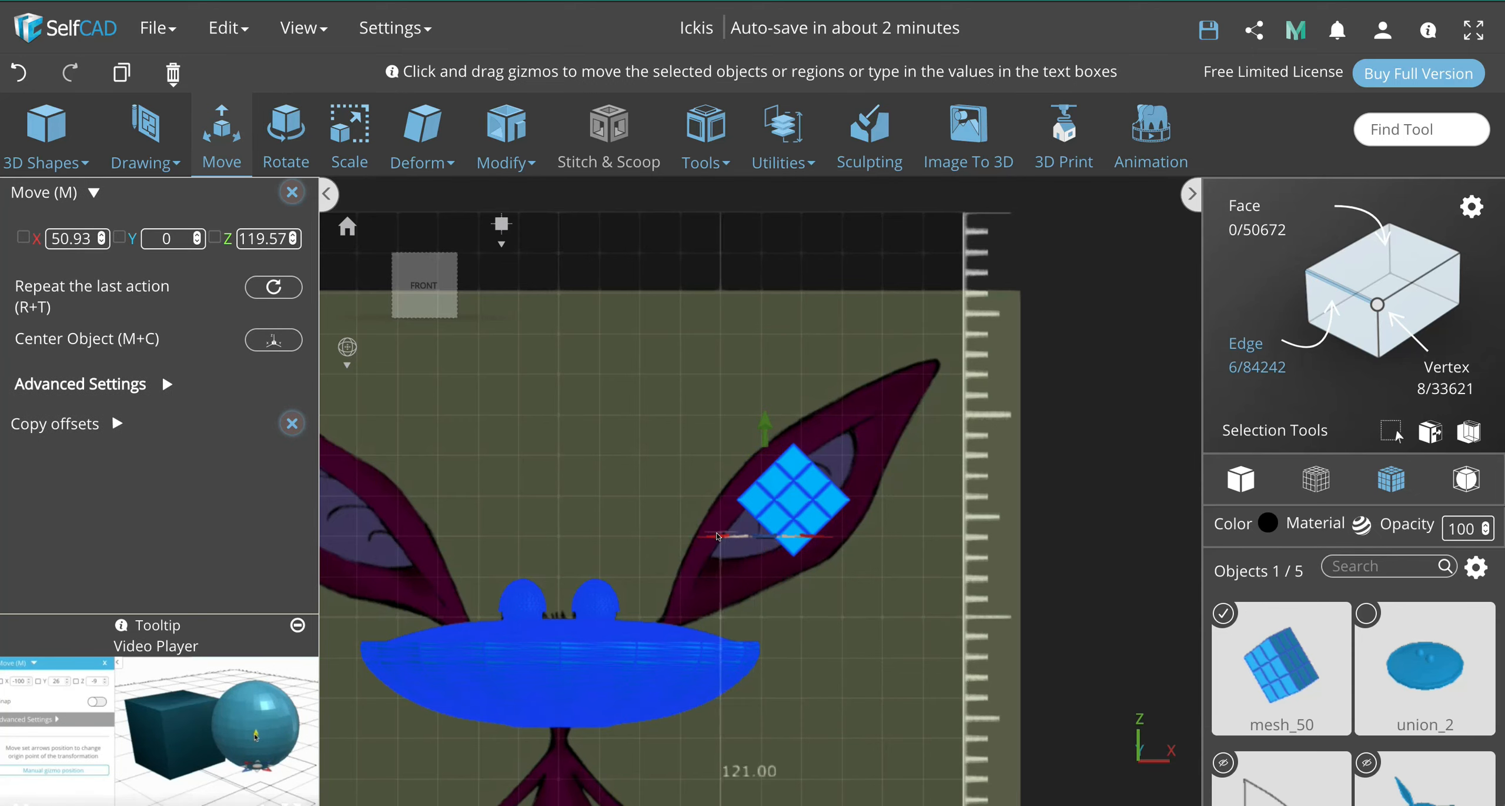
{"action": "left_click_drag", "start_coordinate": [717, 536], "coordinate": [647, 547]}
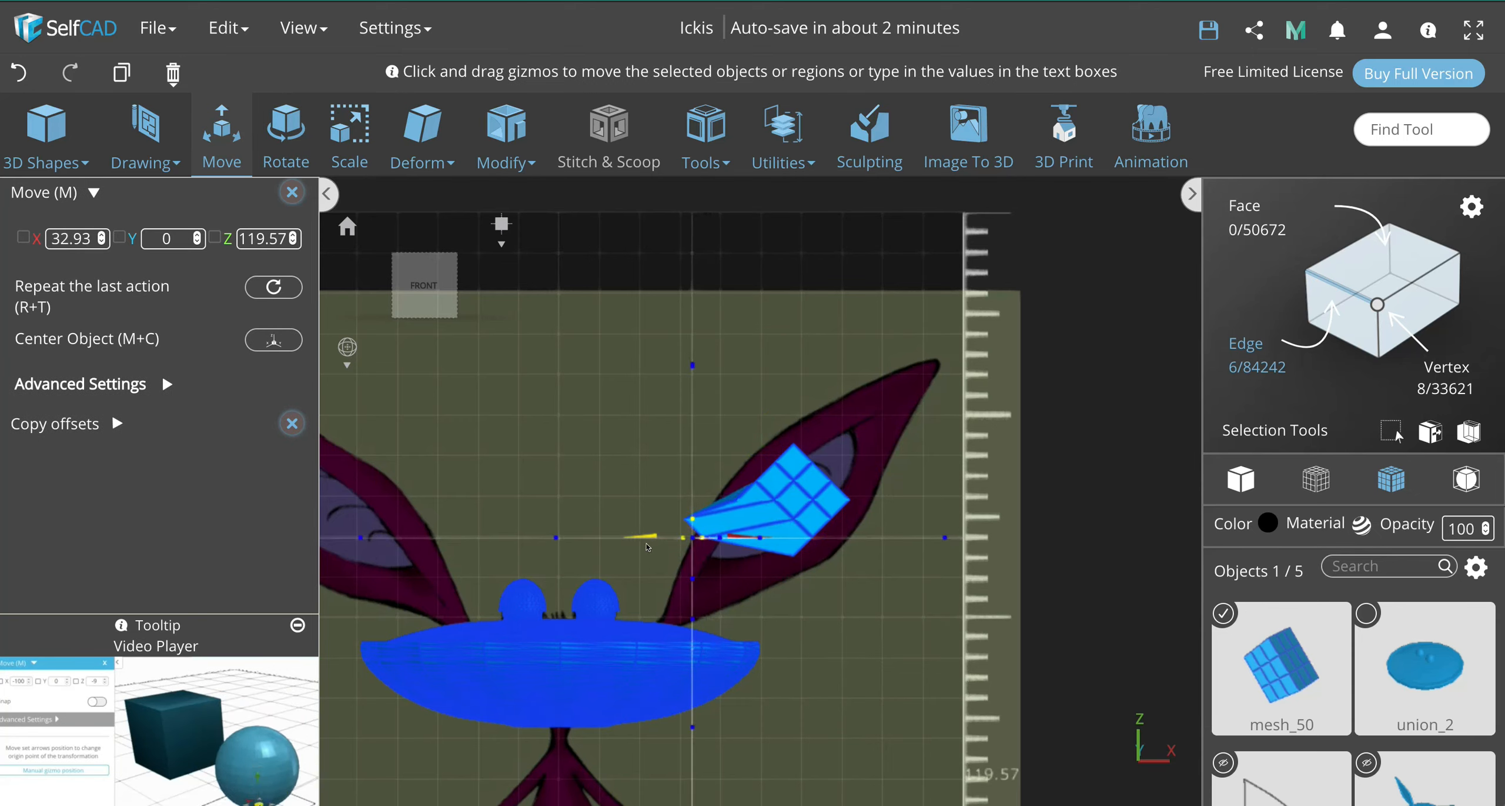
{"action": "left_click_drag", "start_coordinate": [693, 438], "coordinate": [693, 507]}
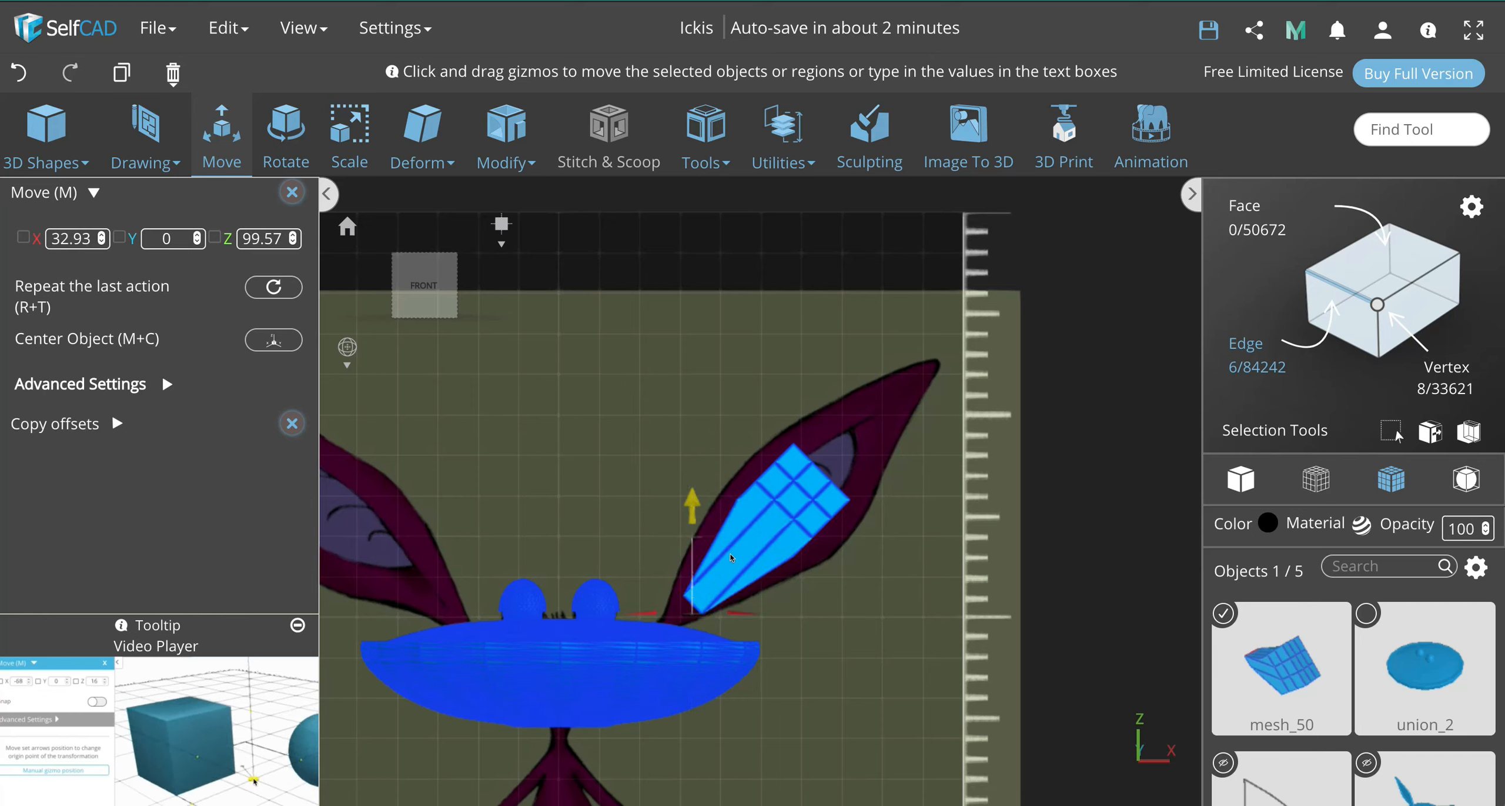
{"action": "left_click_drag", "start_coordinate": [646, 615], "coordinate": [658, 578]}
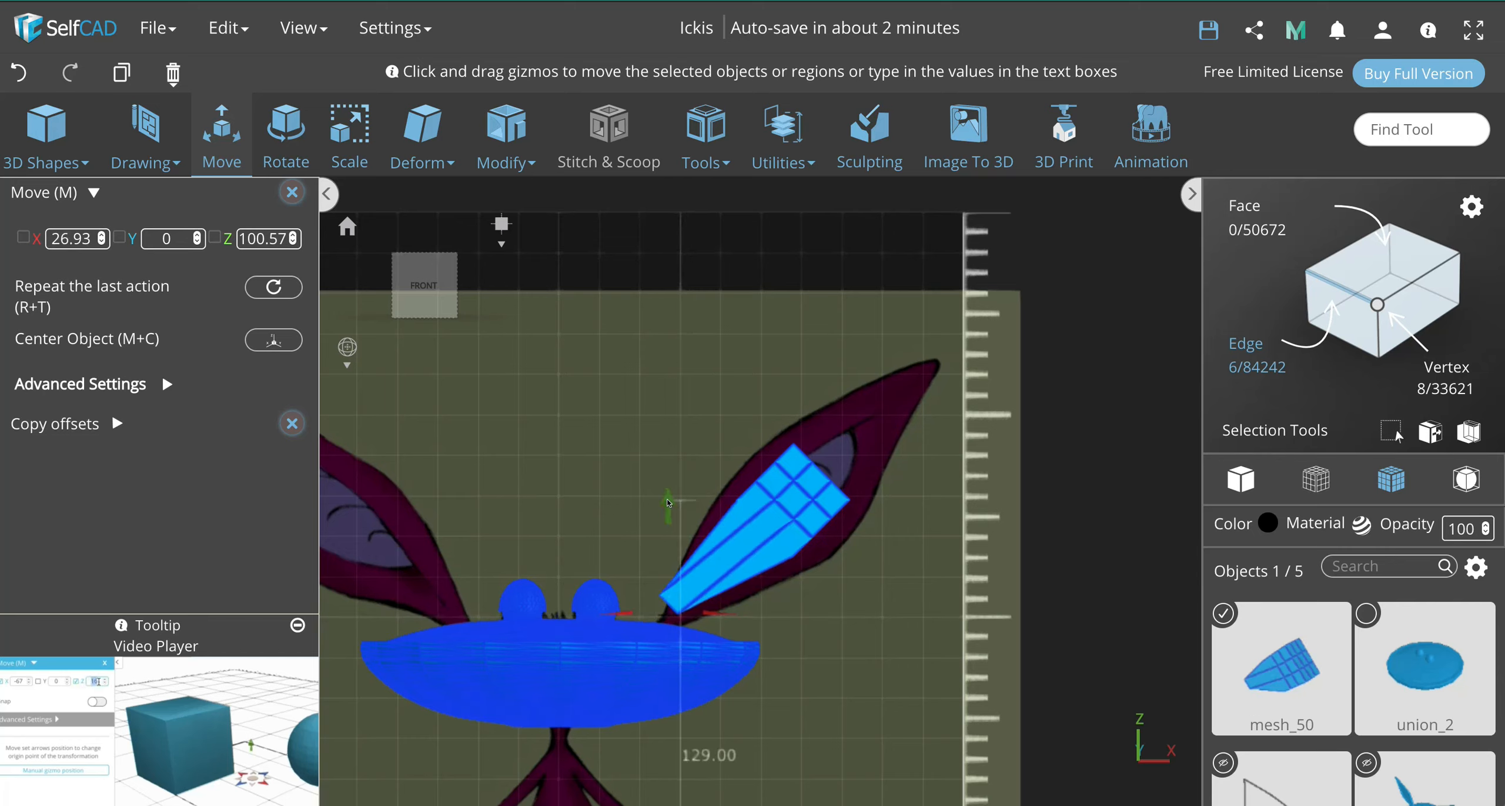
{"action": "left_click_drag", "start_coordinate": [668, 516], "coordinate": [662, 536]}
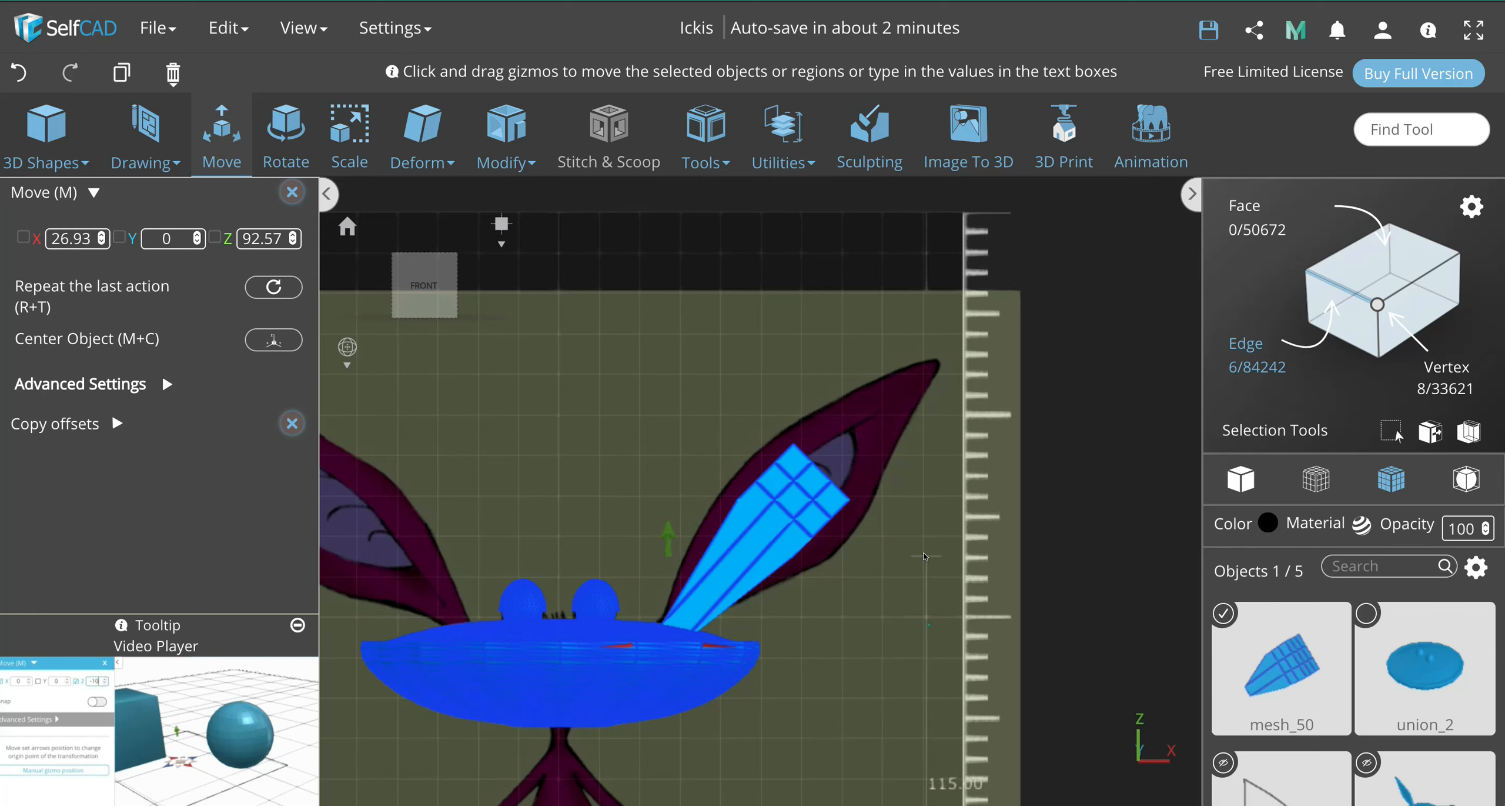
Step: Select the six depth-wise edges bounding the segment nearest the base on the ear block's upper outline side
{"action": "right_click_drag", "start_coordinate": [923, 556], "coordinate": [935, 629]}
{"action": "left_click", "coordinate": [935, 629]}
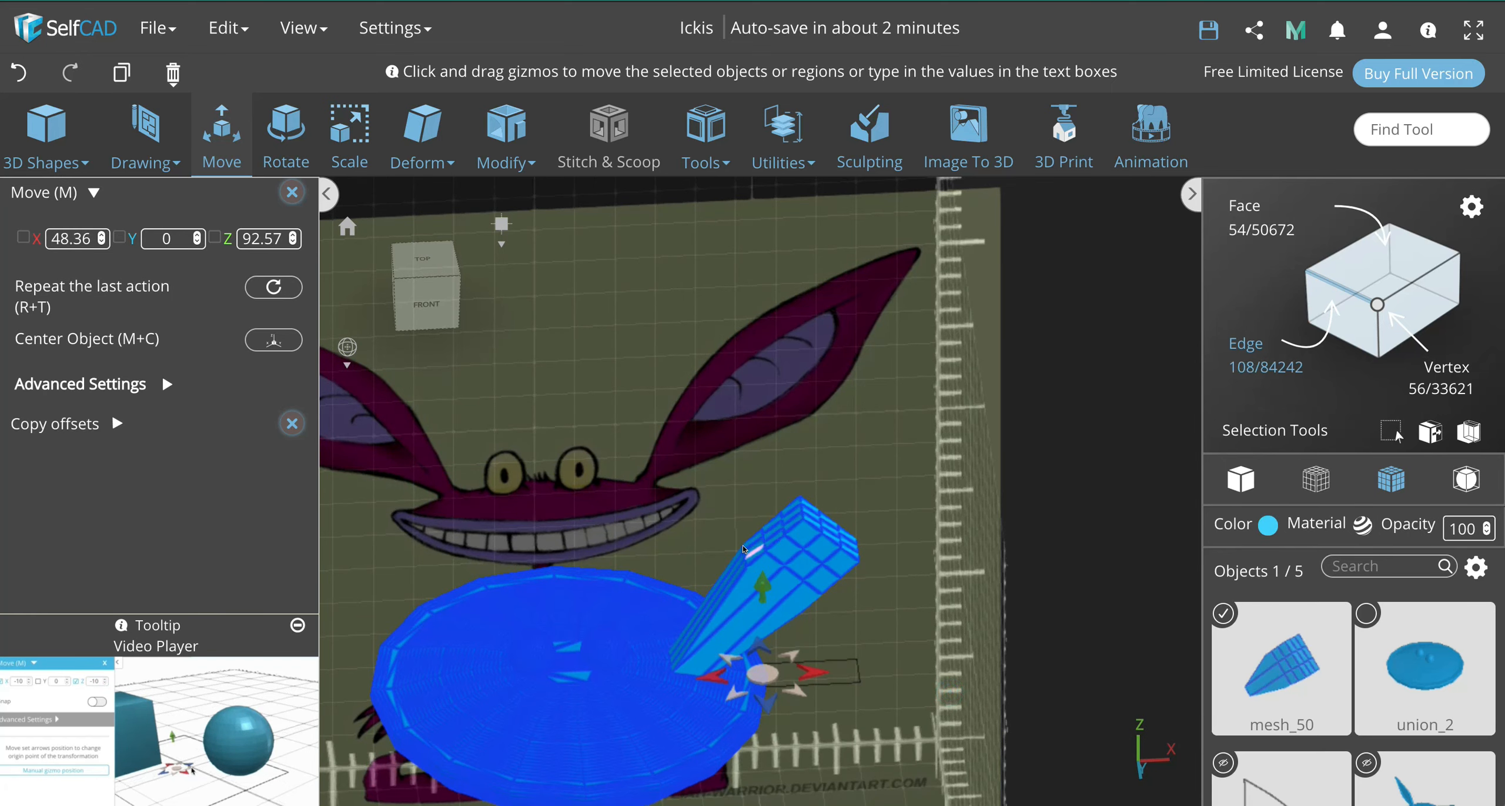
{"action": "scroll", "coordinate": [743, 548], "scroll_direction": "up", "scroll_amount": 6}
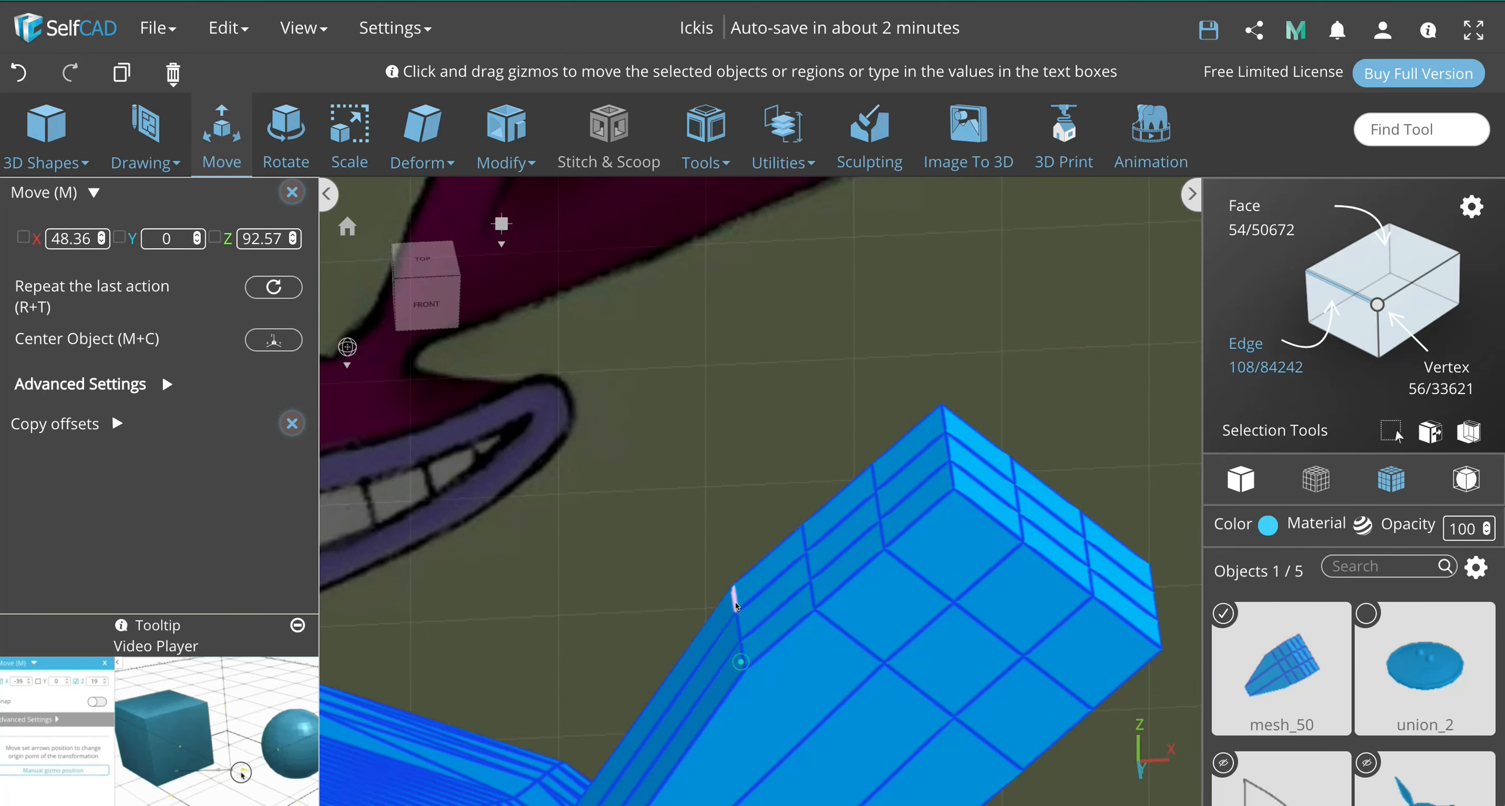
{"action": "left_click", "coordinate": [736, 606]}
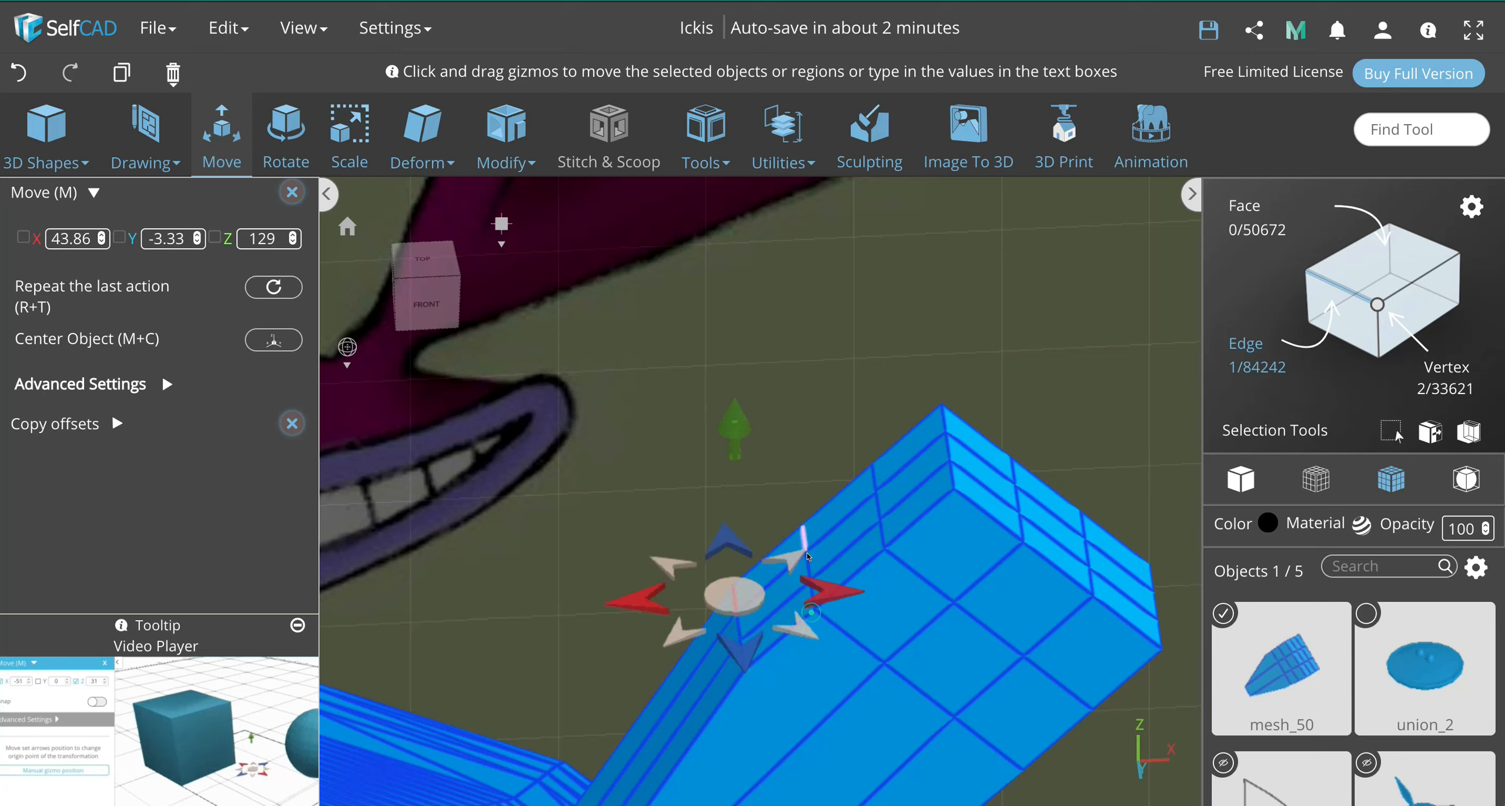
{"action": "left_click", "coordinate": [807, 556]}
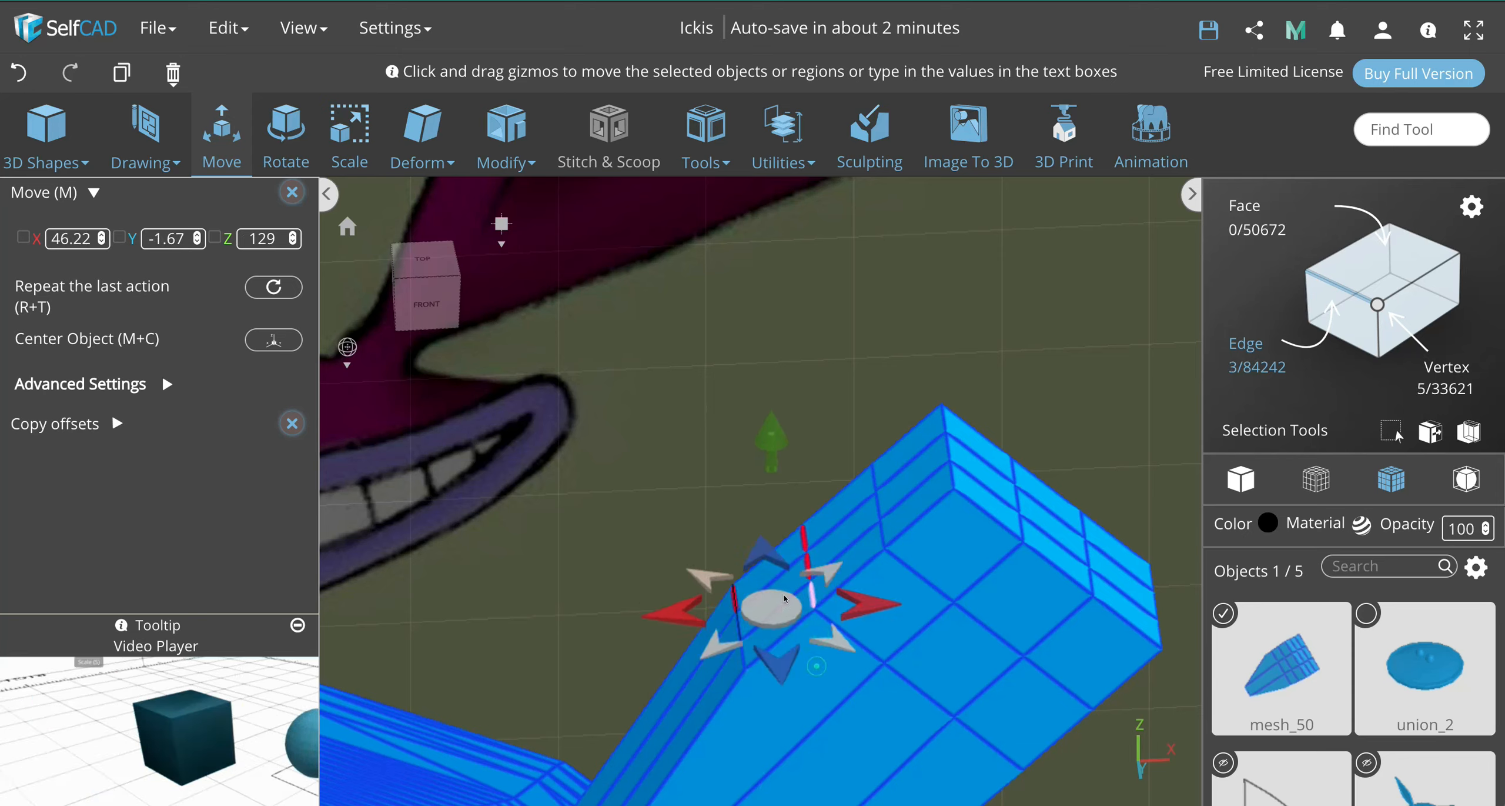
{"action": "left_click", "coordinate": [737, 623]}
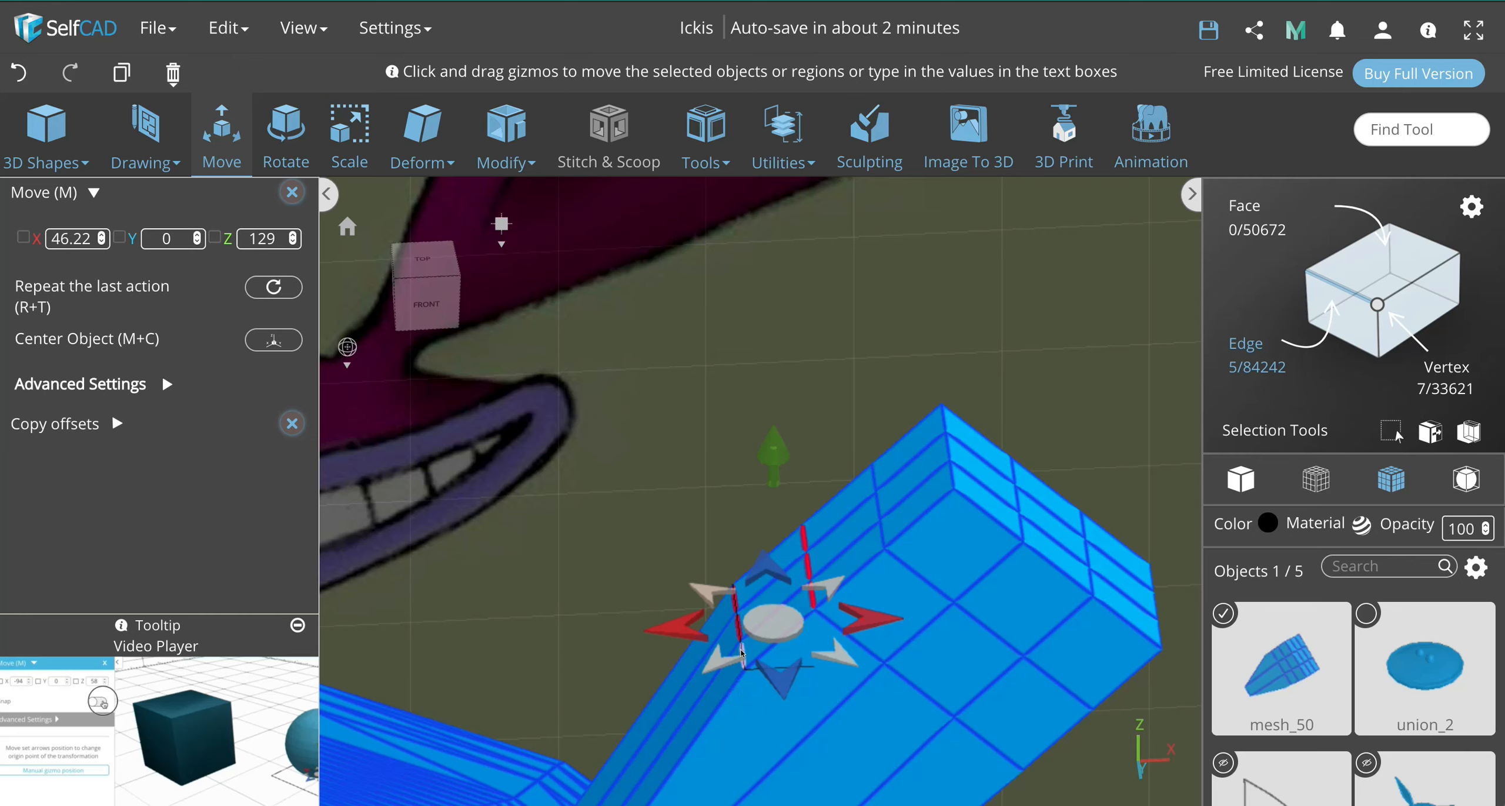
Step: Move the selected edges outward to the ear's upper outline in the reference, to X 43.22 and Z 133
{"action": "left_click", "coordinate": [446, 303]}
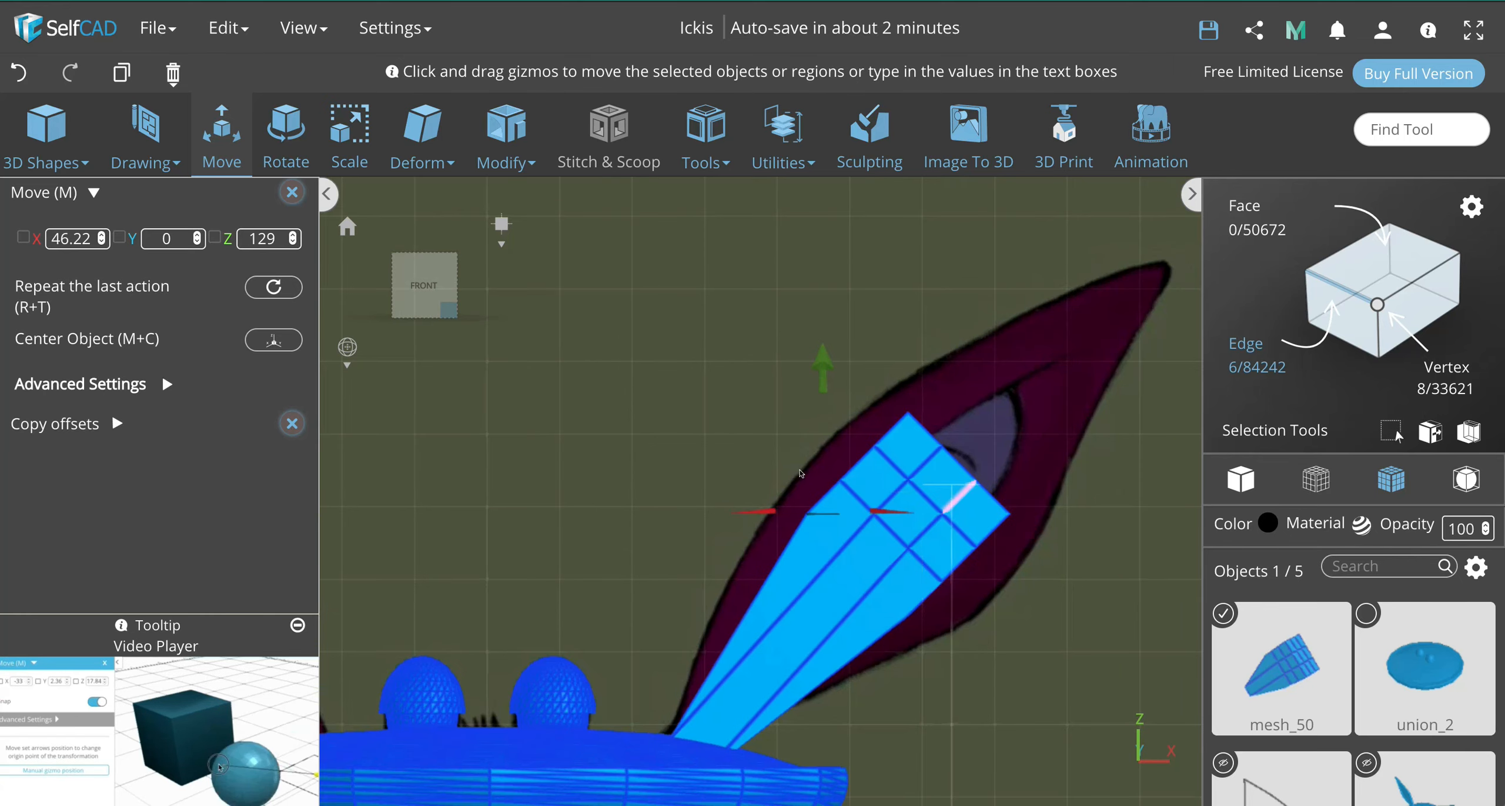
{"action": "left_click_drag", "start_coordinate": [766, 510], "coordinate": [712, 513]}
{"action": "left_click_drag", "start_coordinate": [780, 366], "coordinate": [799, 339]}
{"action": "left_click_drag", "start_coordinate": [871, 424], "coordinate": [867, 435]}
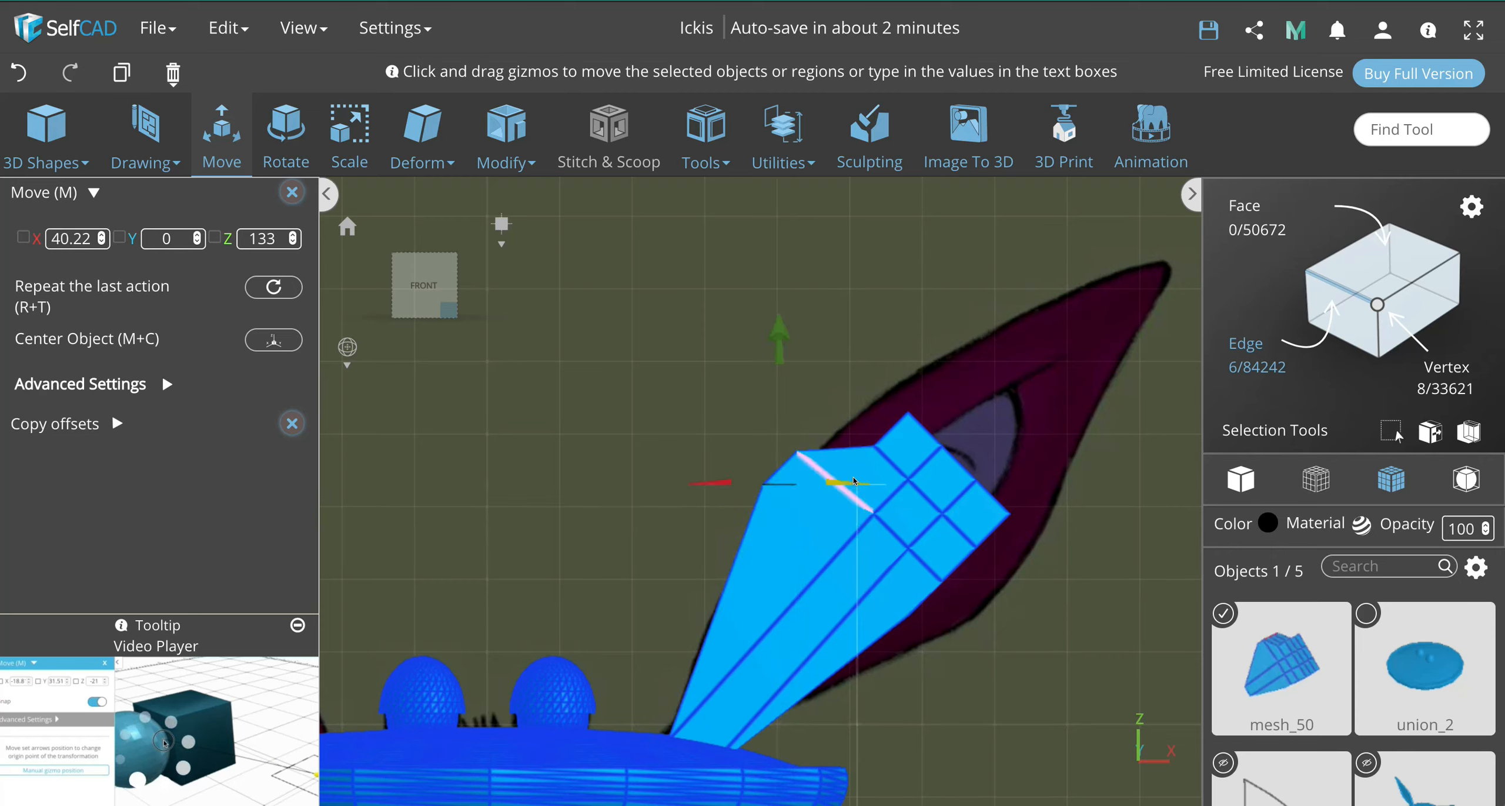
{"action": "left_click", "coordinate": [410, 268]}
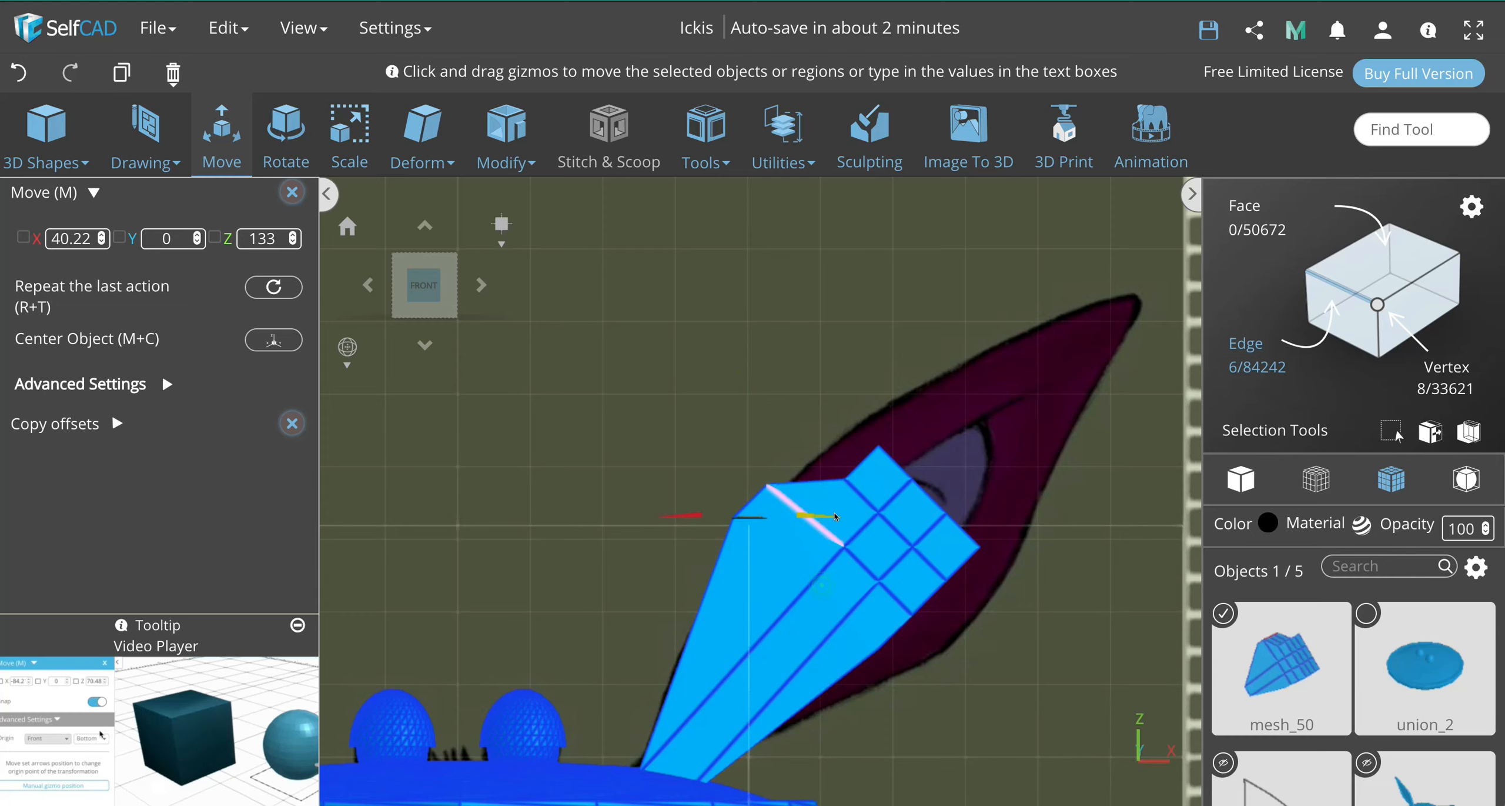
{"action": "left_click_drag", "start_coordinate": [835, 517], "coordinate": [856, 516]}
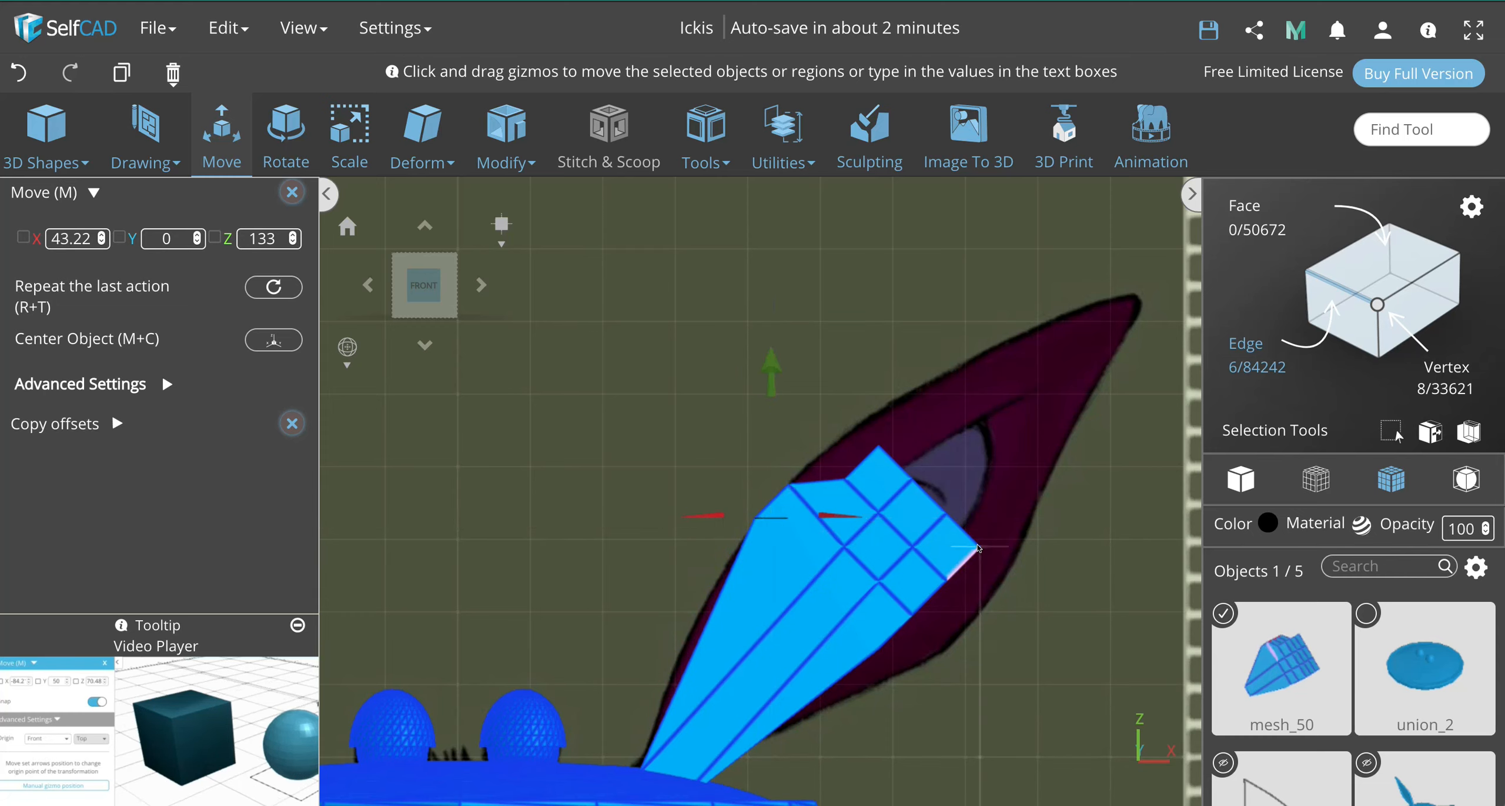
Step: Select the six depth-wise edges bounding the middle row on the block's side facing the ear's tip
{"action": "scroll", "coordinate": [978, 547], "scroll_direction": "down", "scroll_amount": 5}
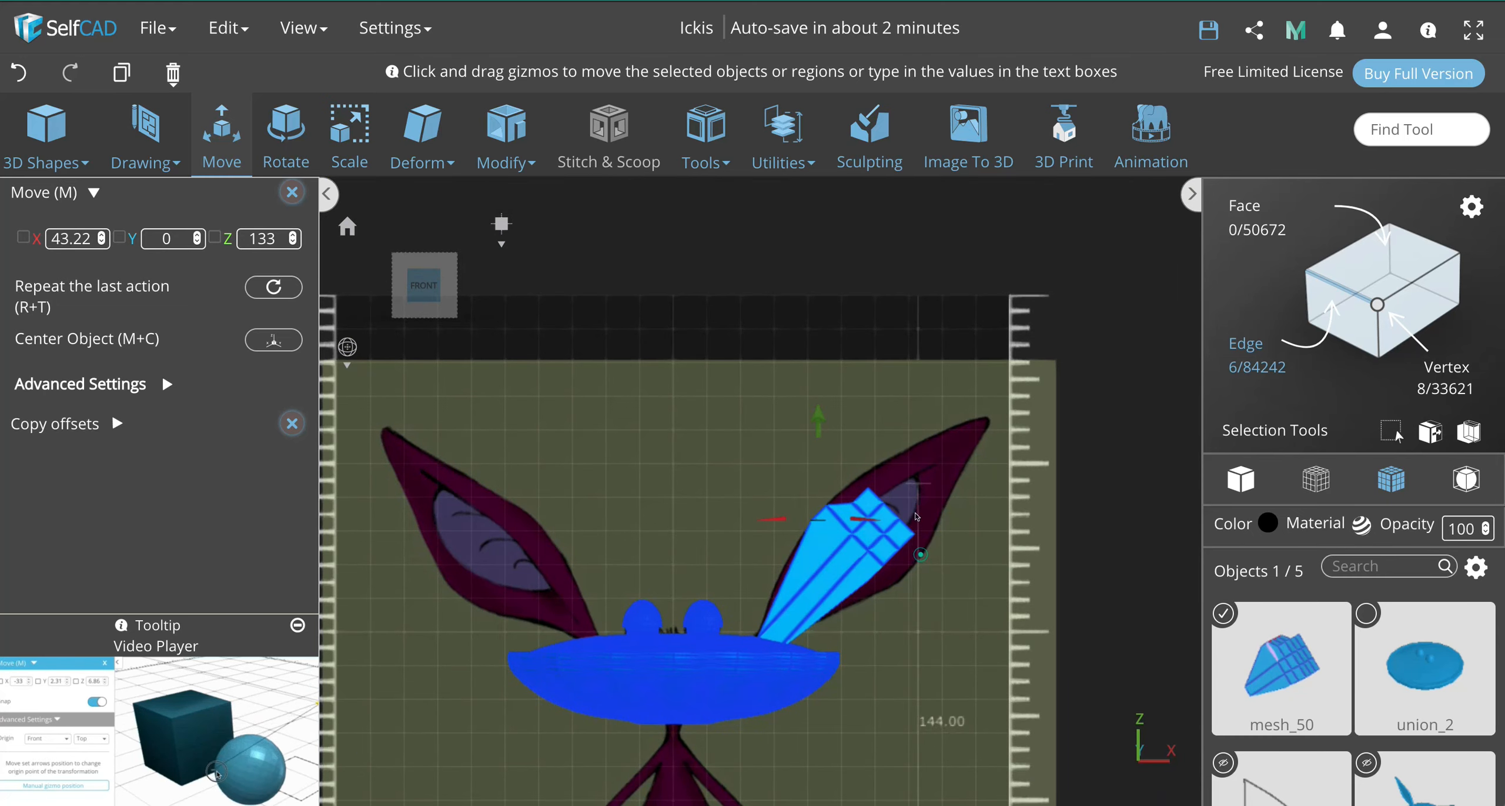
{"action": "left_click_drag", "start_coordinate": [916, 516], "coordinate": [839, 536]}
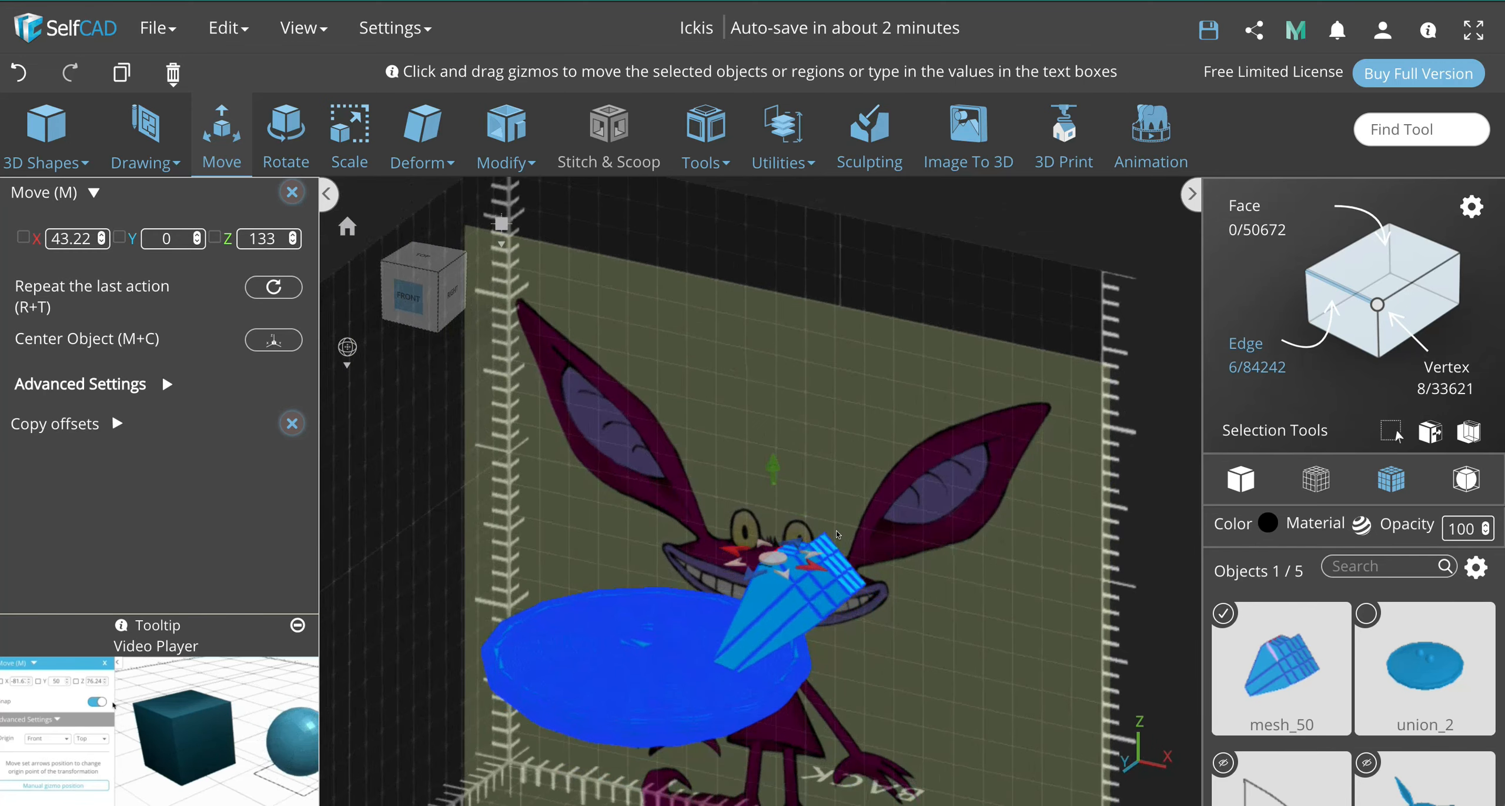
{"action": "scroll", "coordinate": [838, 533], "scroll_direction": "up", "scroll_amount": 6}
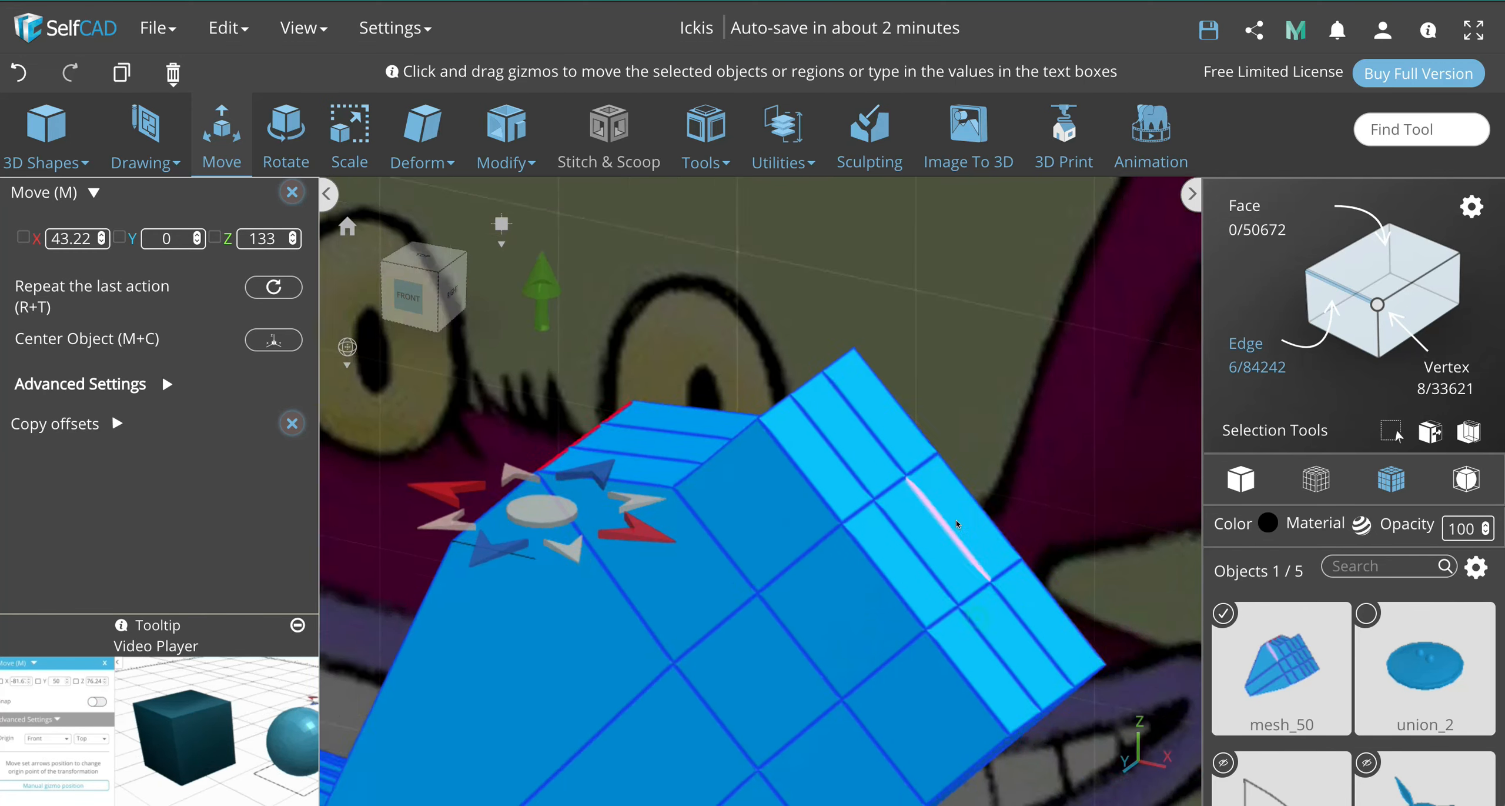
{"action": "right_click_drag", "start_coordinate": [1139, 664], "coordinate": [1036, 578]}
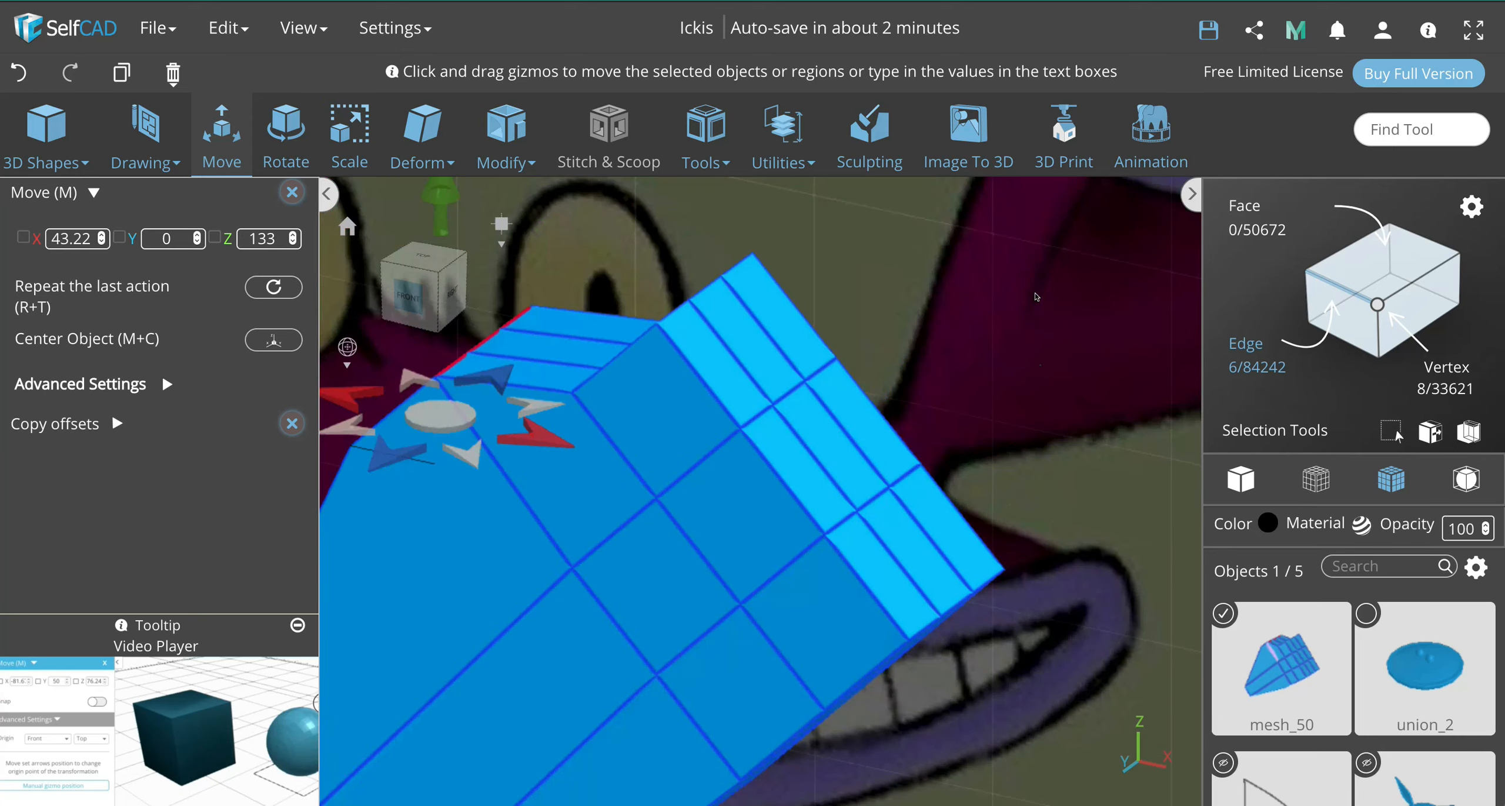
{"action": "left_click", "coordinate": [793, 392]}
{"action": "left_click", "coordinate": [804, 384]}
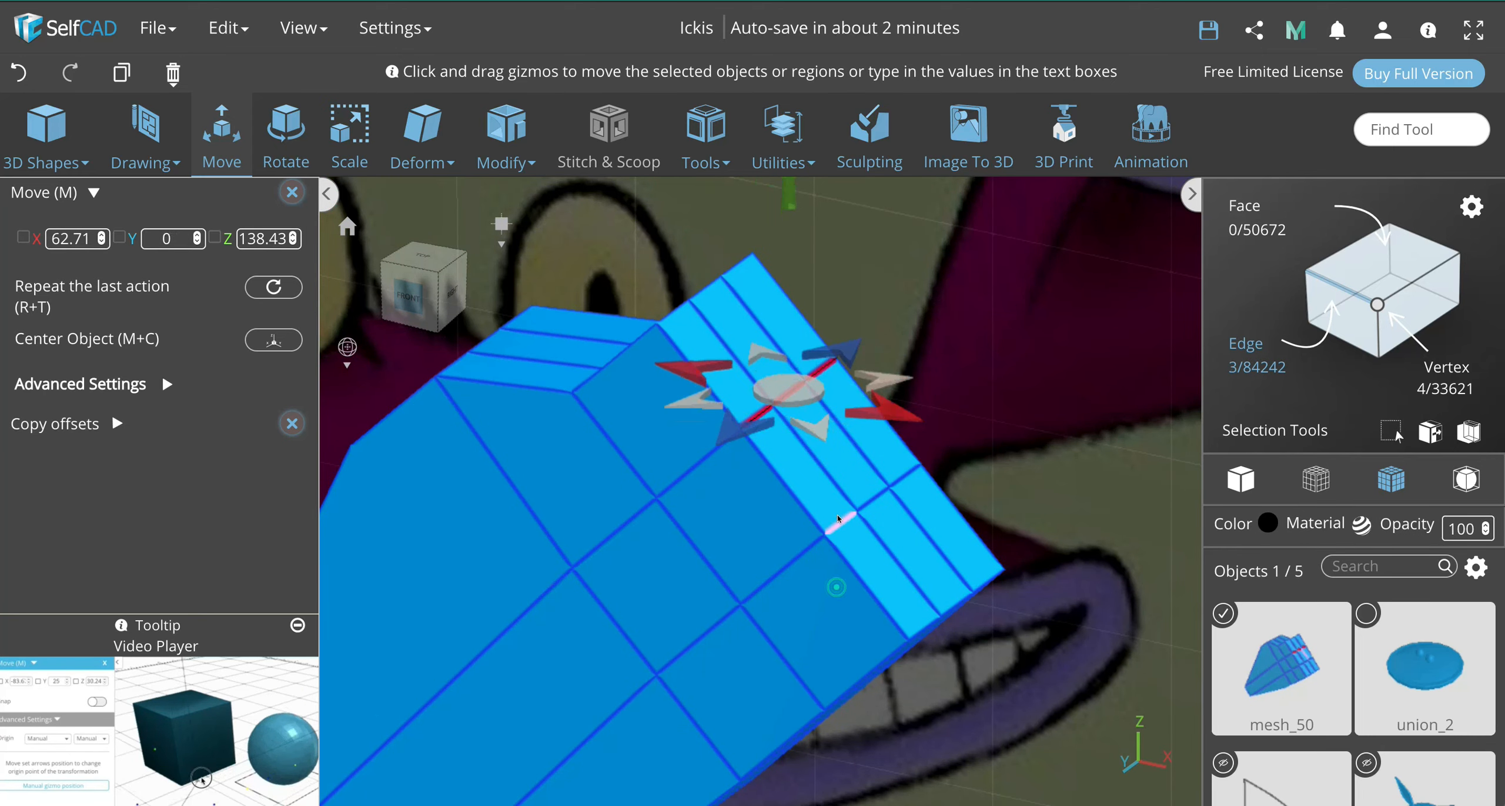
{"action": "left_click", "coordinate": [898, 494], "text": "shift"}
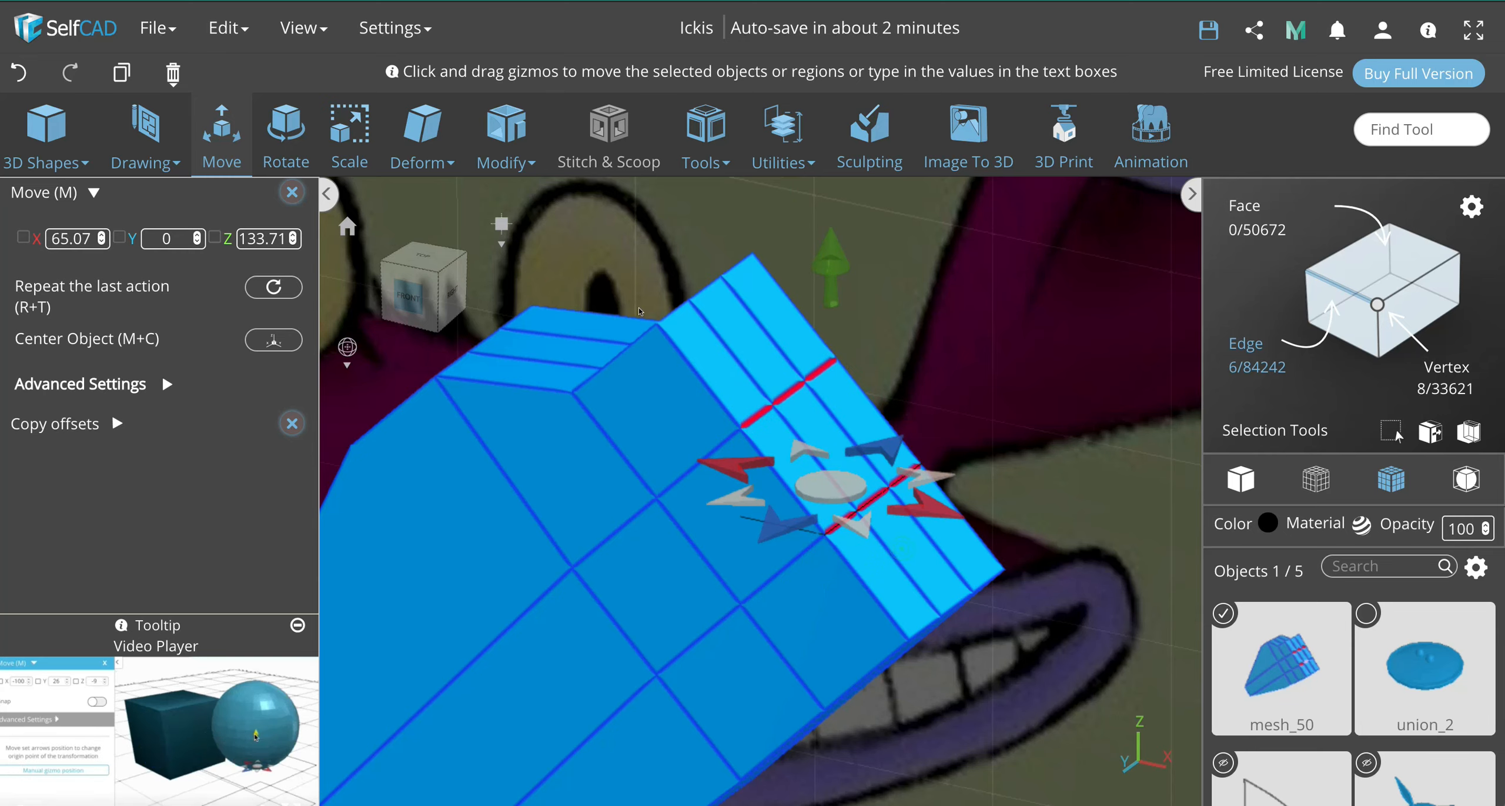
Step: Move the selected edges out to the ear's tip in the reference, to X 92.07 and Z 159.71
{"action": "left_click", "coordinate": [410, 295]}
{"action": "scroll", "coordinate": [807, 433], "scroll_direction": "down", "scroll_amount": 5}
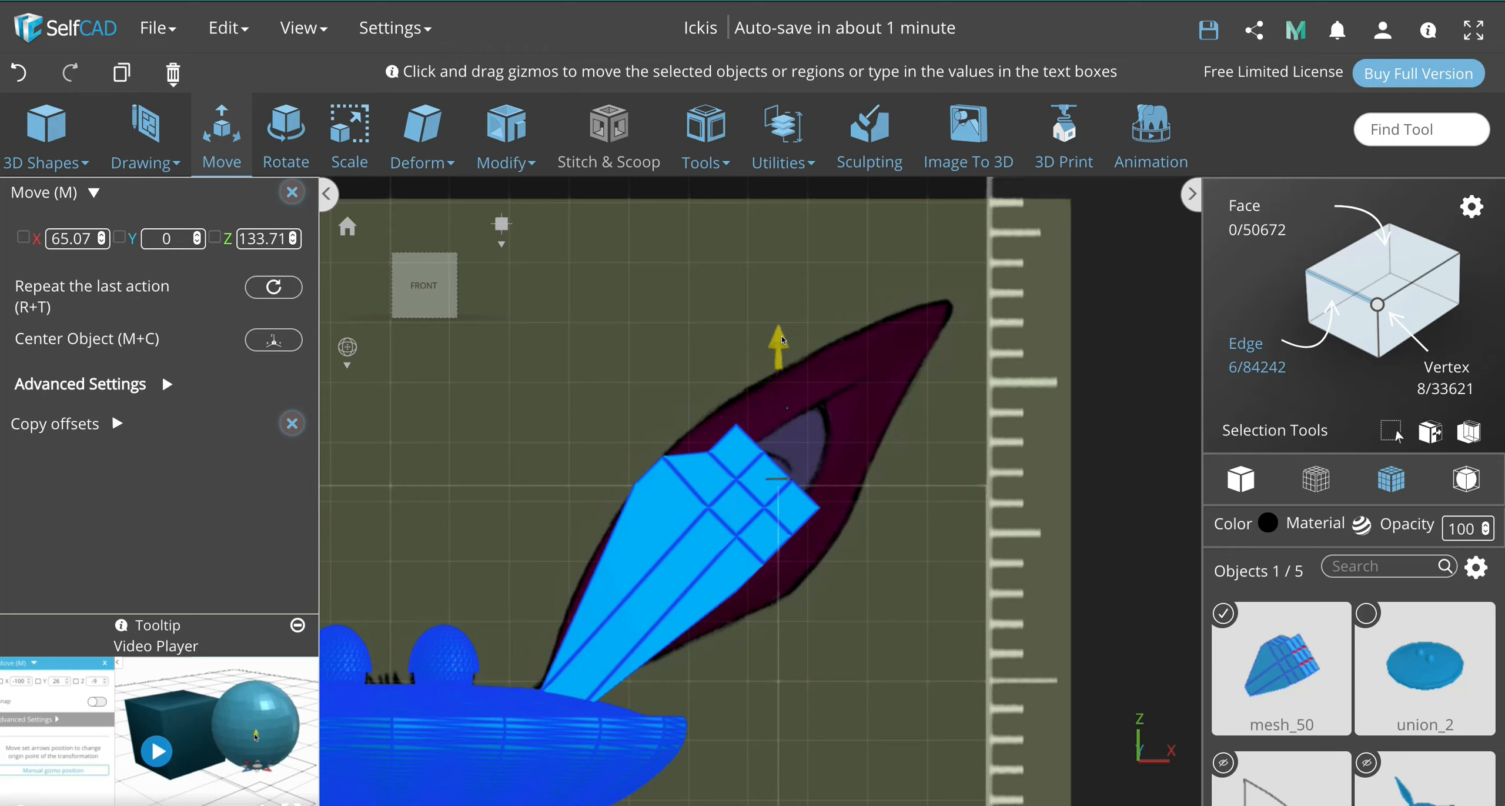
{"action": "left_click_drag", "start_coordinate": [782, 339], "coordinate": [783, 316]}
{"action": "left_click_drag", "start_coordinate": [842, 454], "coordinate": [957, 454]}
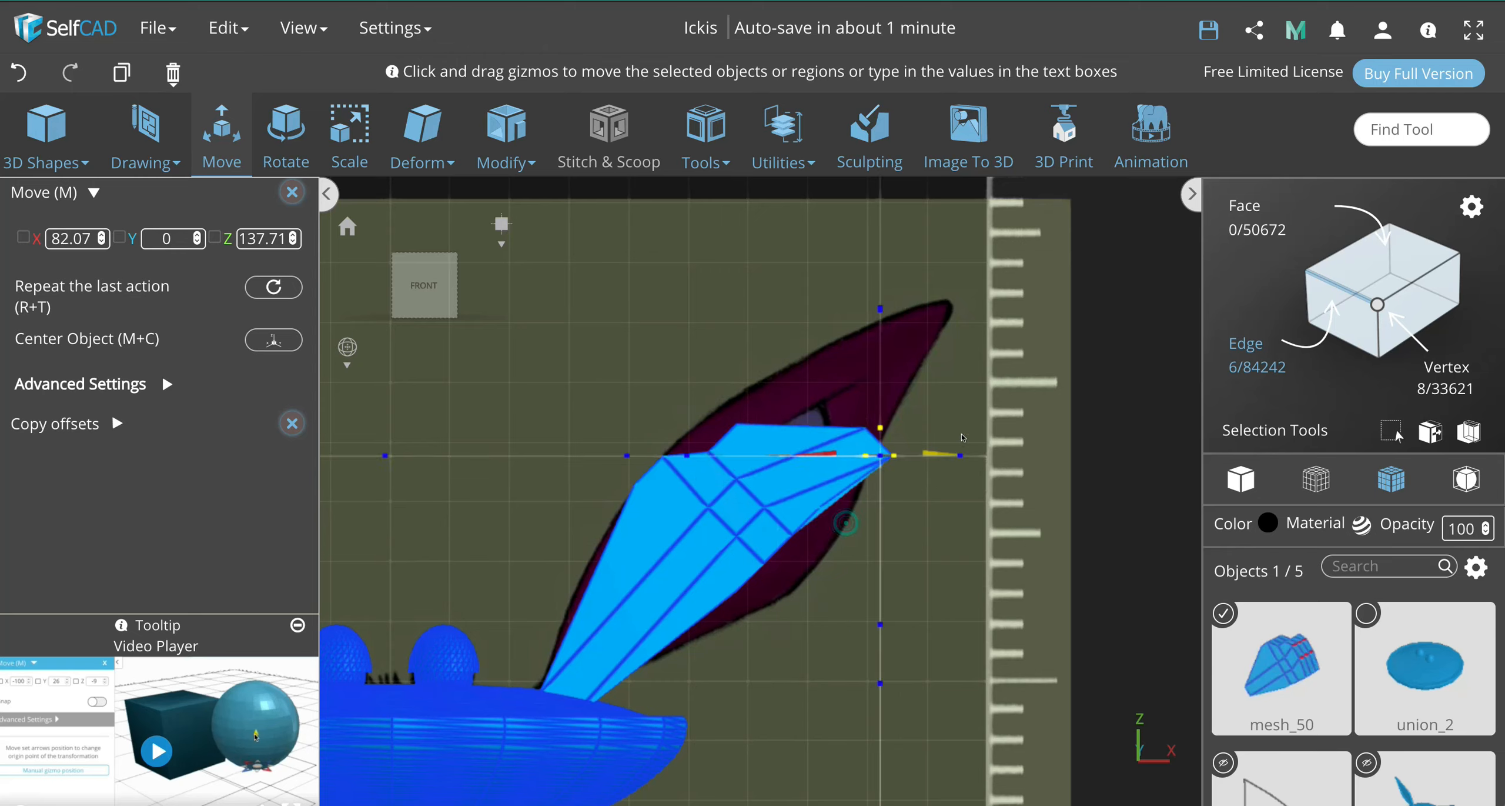
{"action": "left_click_drag", "start_coordinate": [897, 327], "coordinate": [897, 250]}
{"action": "right_click_drag", "start_coordinate": [908, 324], "coordinate": [901, 377]}
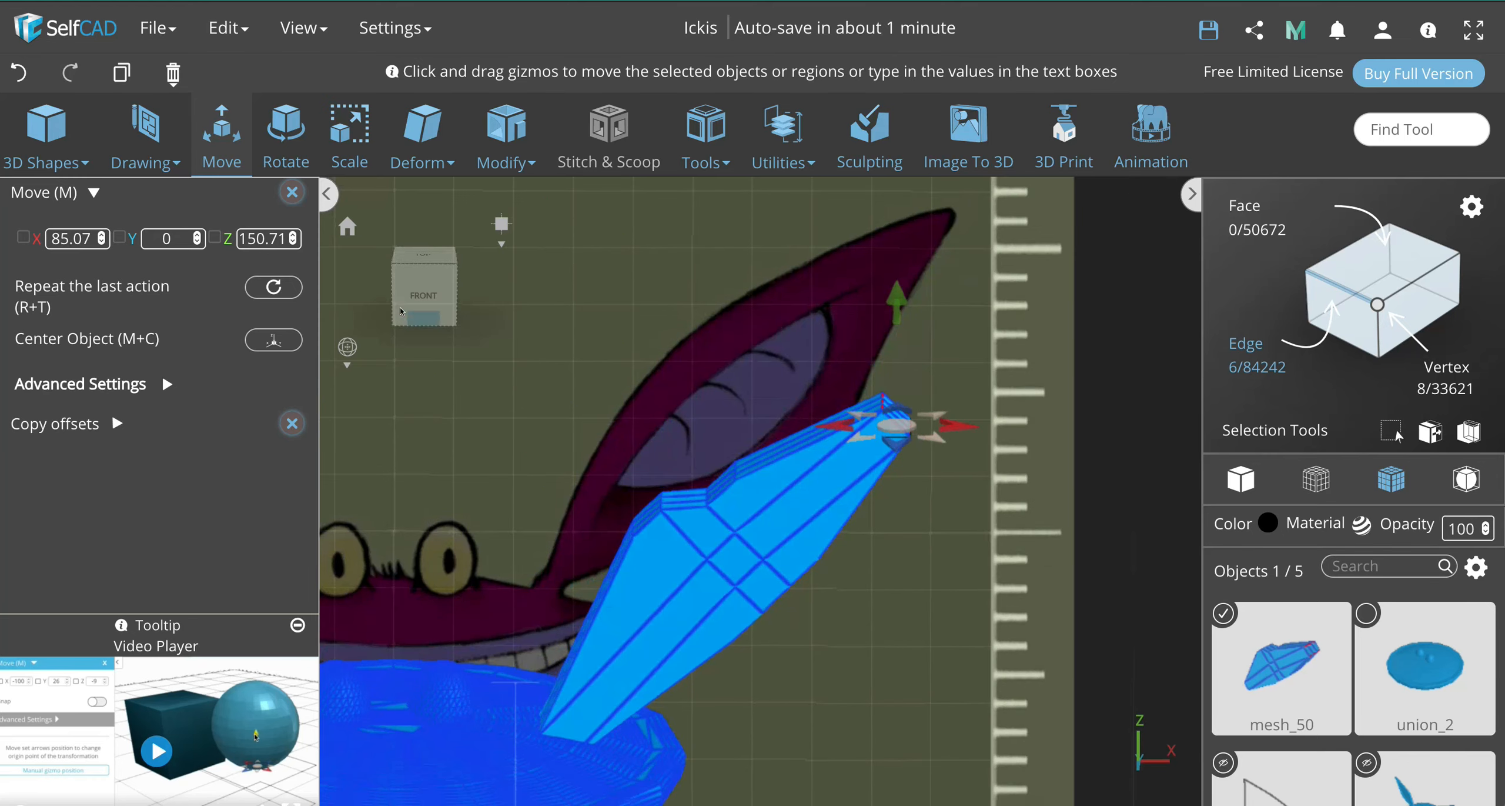
{"action": "left_click", "coordinate": [426, 295]}
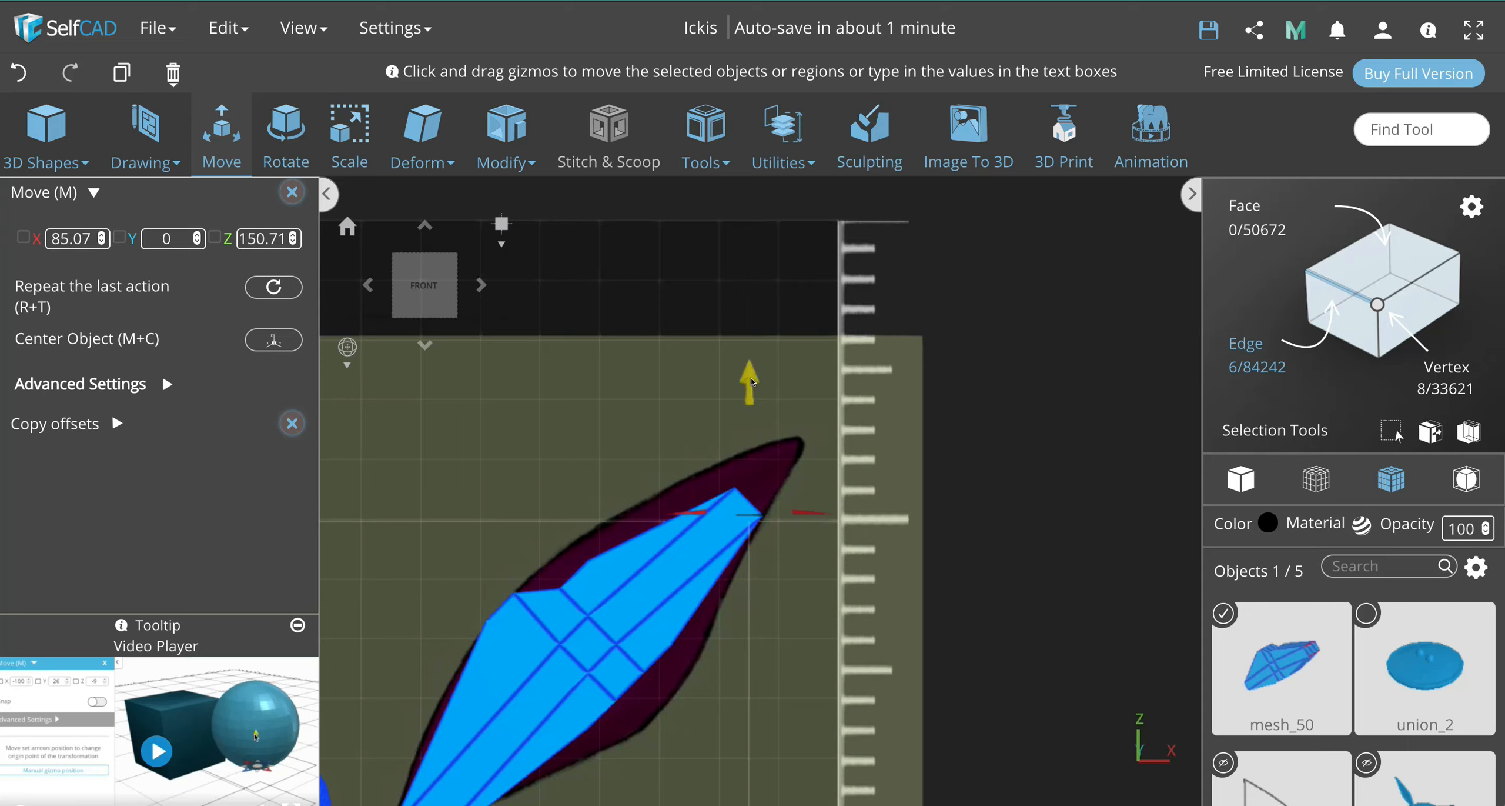
{"action": "left_click_drag", "start_coordinate": [753, 381], "coordinate": [753, 352]}
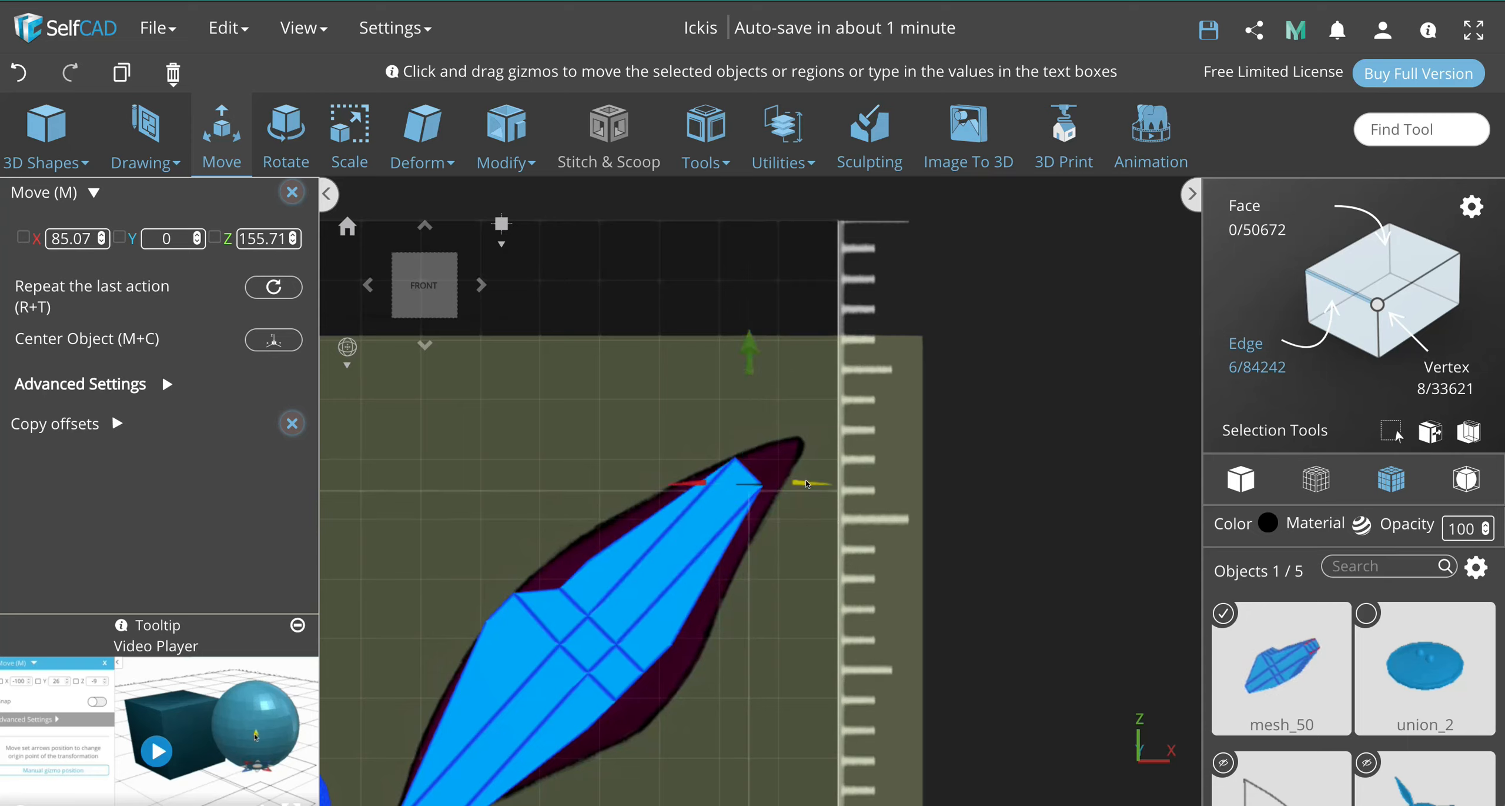
{"action": "left_click_drag", "start_coordinate": [807, 483], "coordinate": [846, 479]}
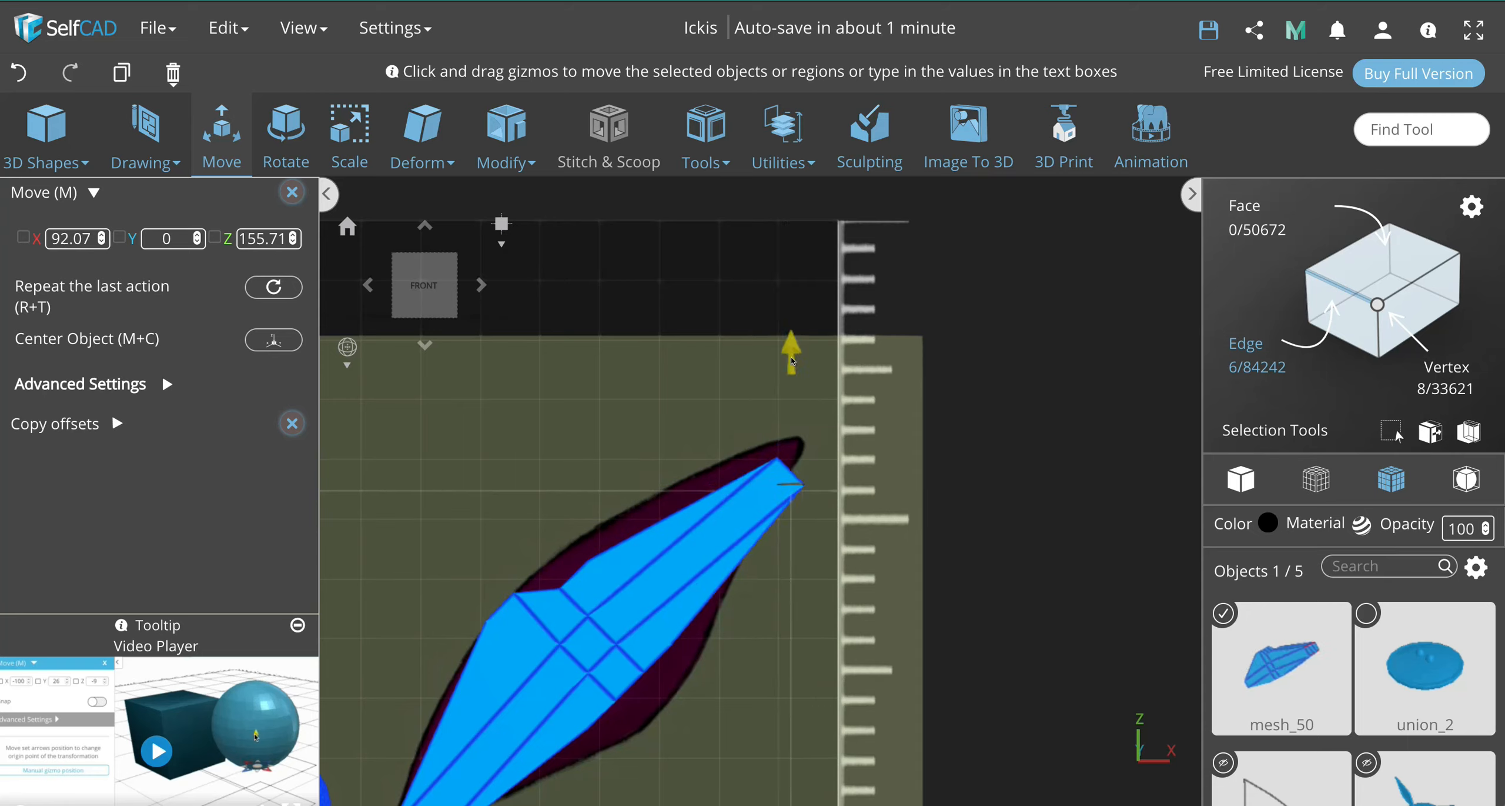
{"action": "left_click_drag", "start_coordinate": [792, 361], "coordinate": [795, 332]}
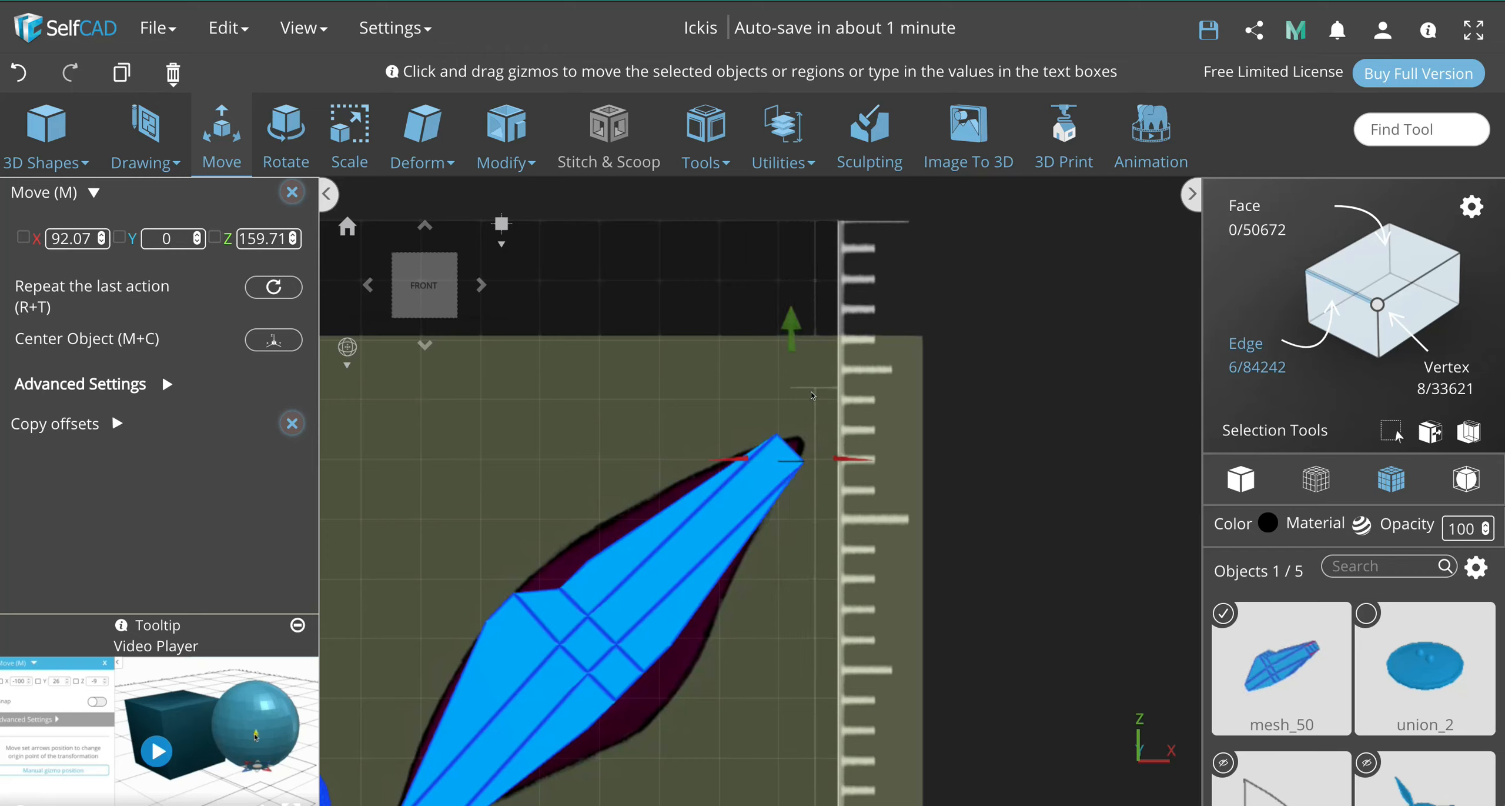
Step: Rotate the tip edges in the front plane until the ear's end is level, and raise them to Z 164.07
{"action": "key", "text": "r"}
{"action": "left_click", "coordinate": [786, 309]}
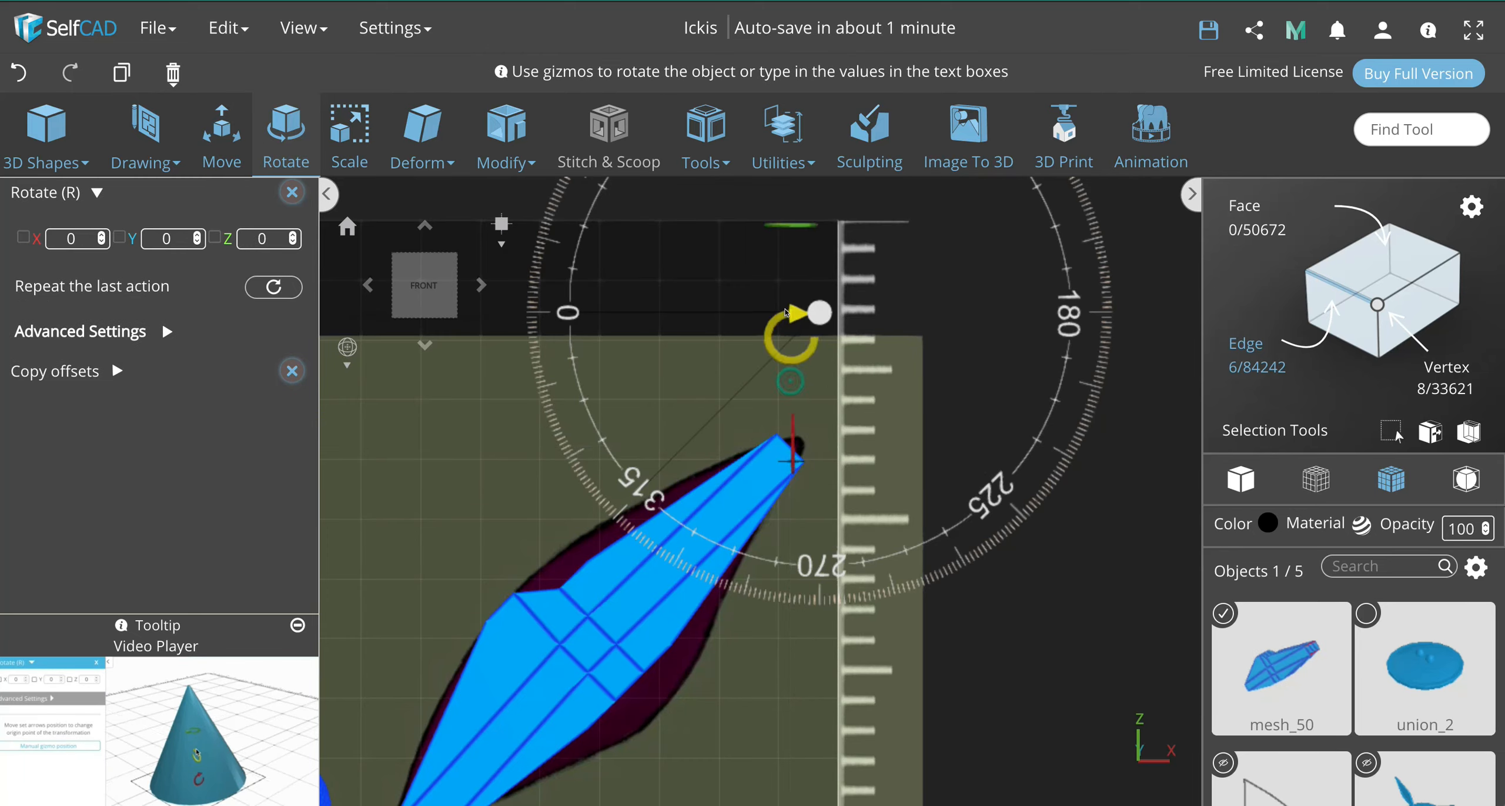
{"action": "left_click_drag", "start_coordinate": [786, 312], "coordinate": [809, 392]}
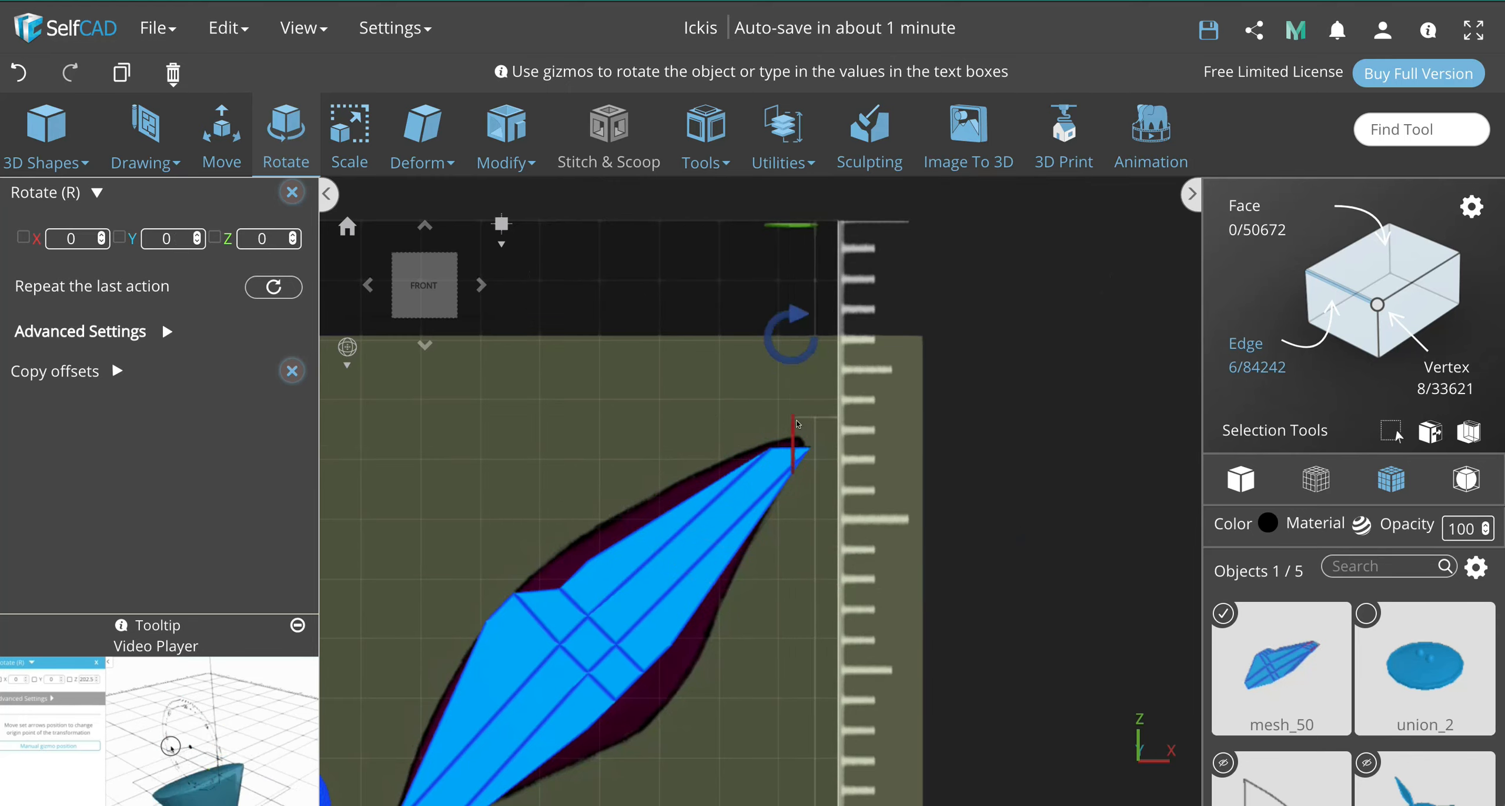
{"action": "key", "text": "m"}
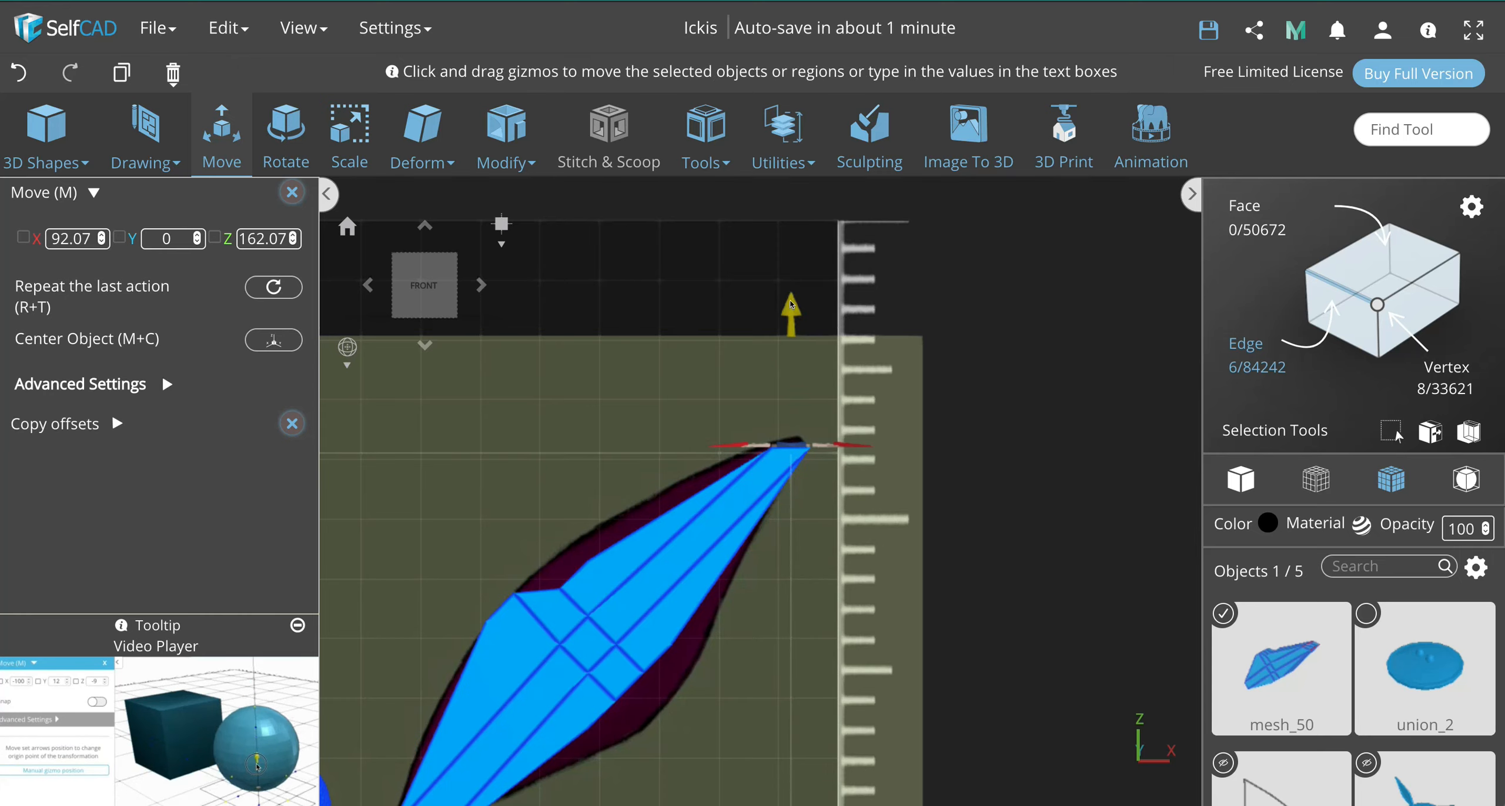
{"action": "left_click_drag", "start_coordinate": [791, 310], "coordinate": [791, 300]}
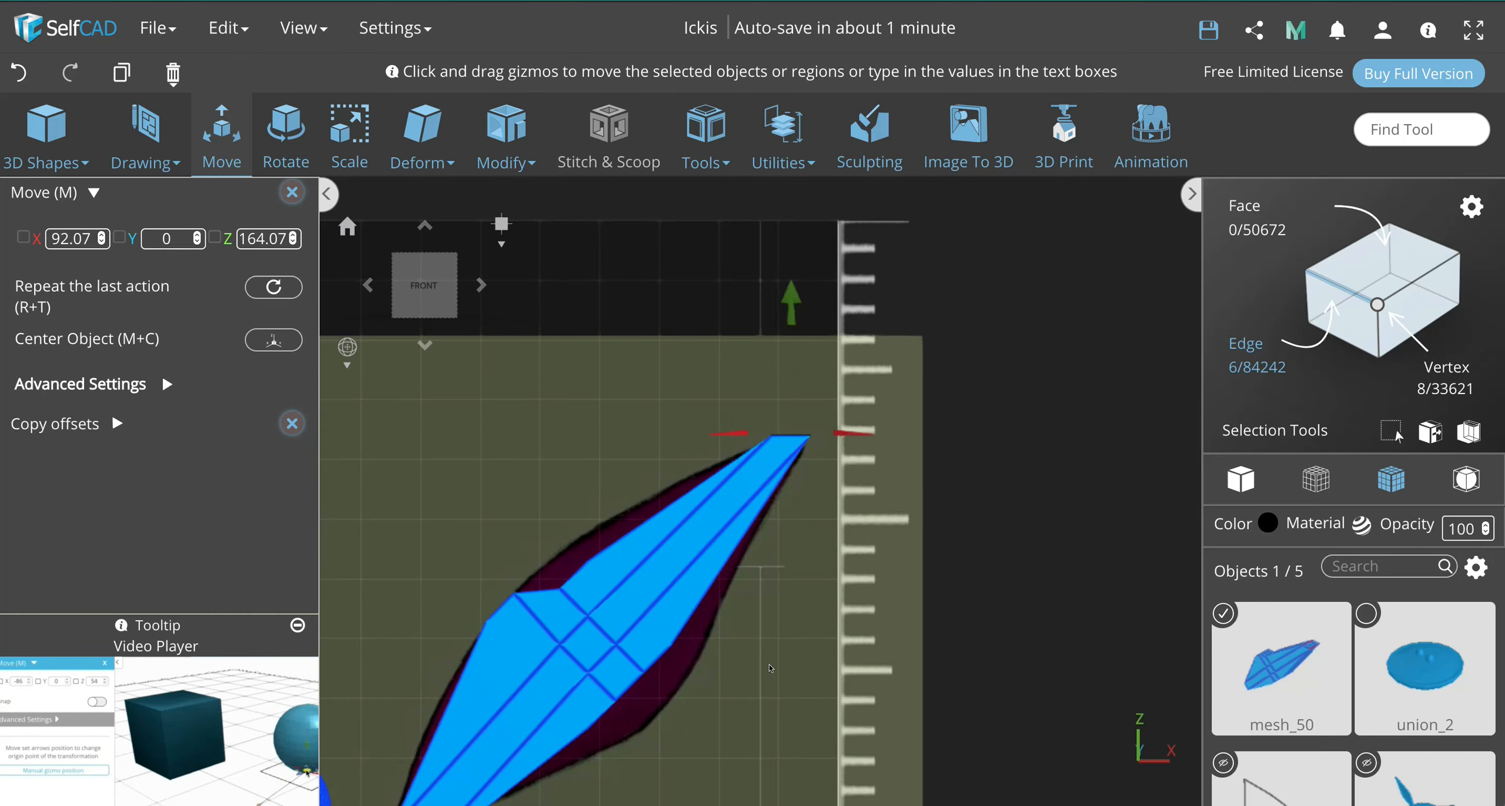
Step: Select the six depth-wise edges bounding the middle segment on the ear block's upper outline side
{"action": "key", "text": "ctrl+a"}
{"action": "right_click_drag", "start_coordinate": [768, 699], "coordinate": [774, 750]}
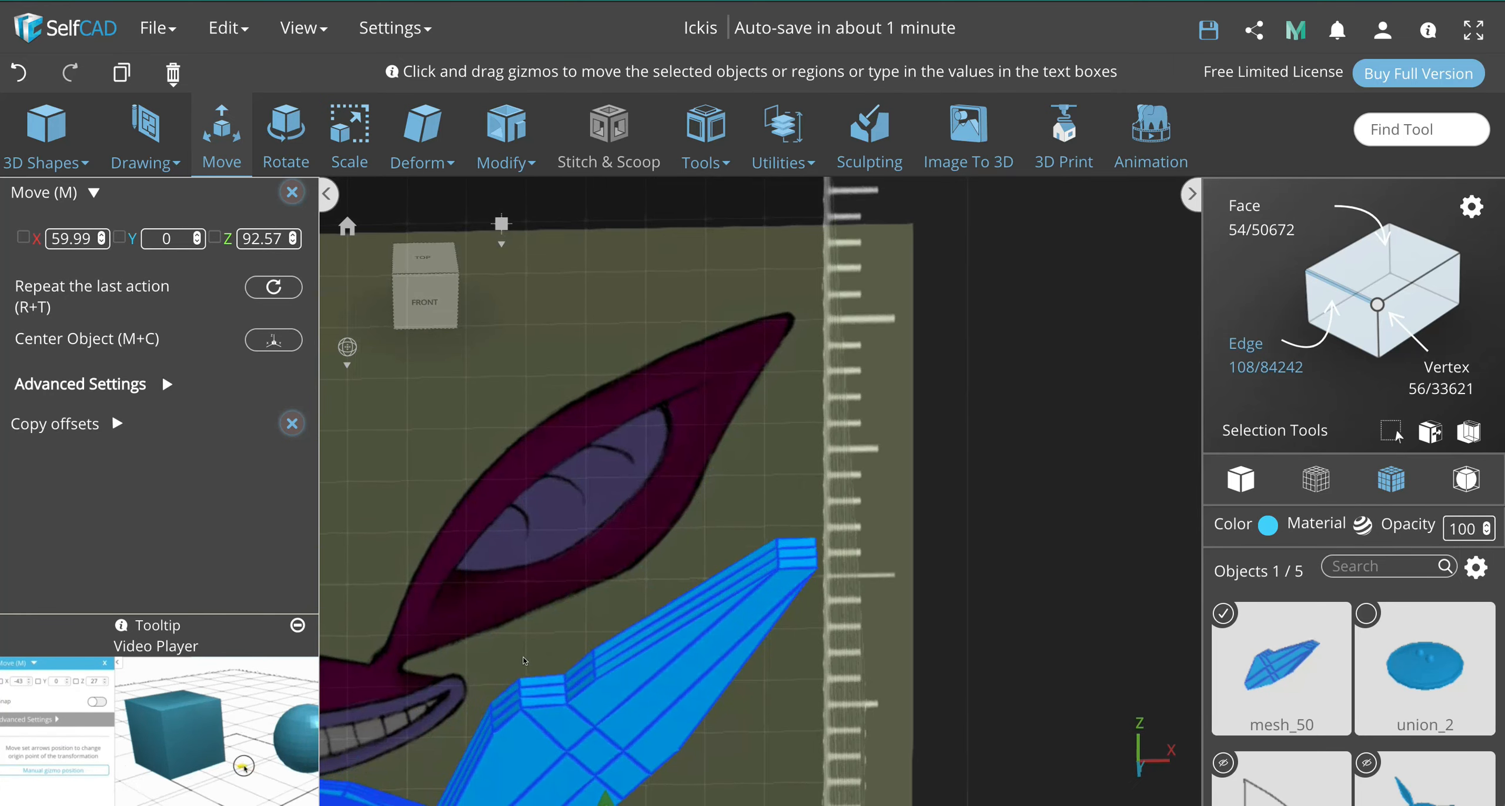
{"action": "left_click", "coordinate": [562, 685]}
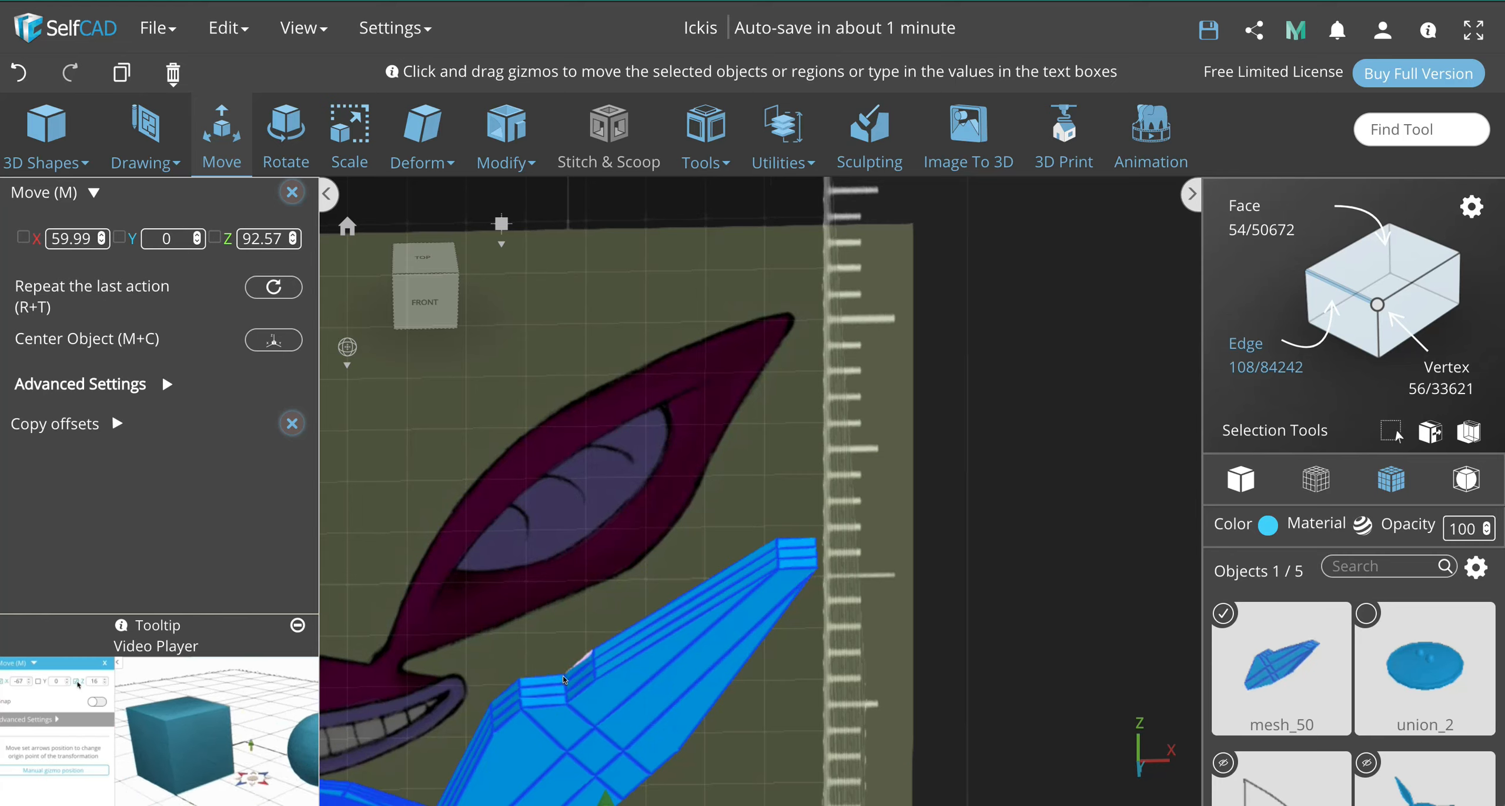
{"action": "left_click", "coordinate": [564, 684]}
{"action": "scroll", "coordinate": [592, 672], "scroll_direction": "up", "scroll_amount": 10}
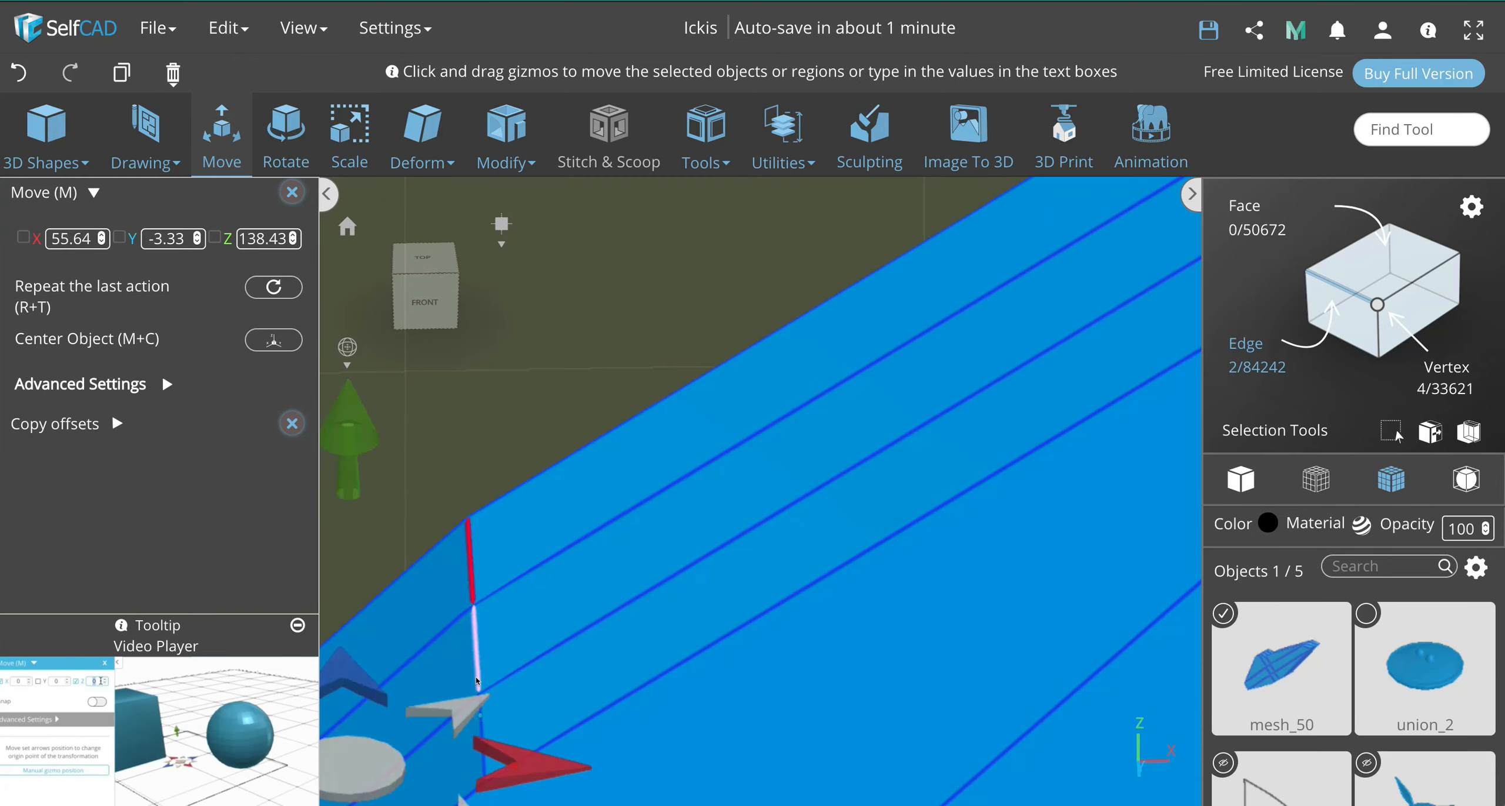
{"action": "left_click", "coordinate": [477, 680], "text": "shift"}
{"action": "scroll", "coordinate": [485, 722], "scroll_direction": "down", "scroll_amount": 5}
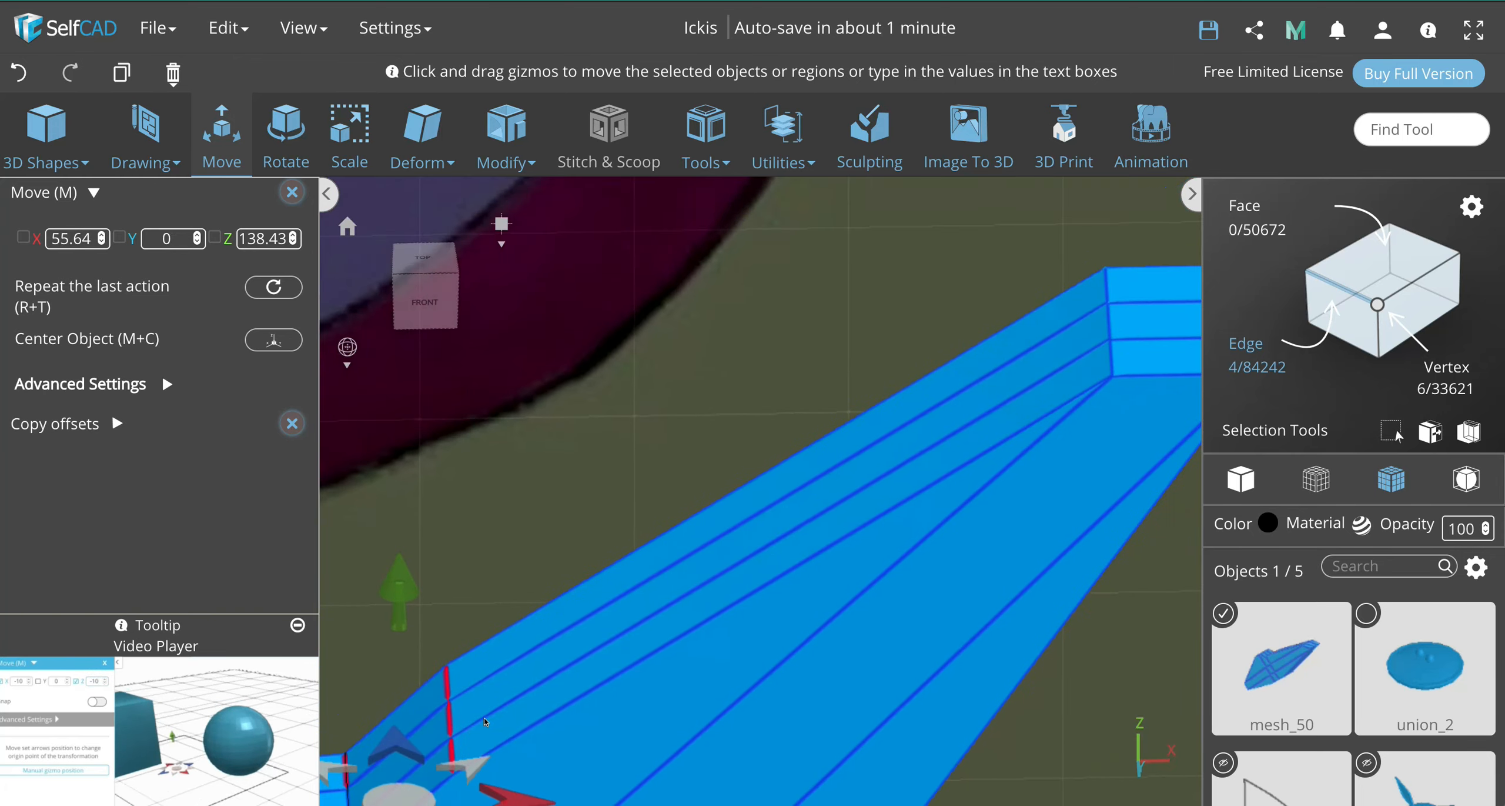
{"action": "left_click", "coordinate": [360, 795], "text": "shift"}
{"action": "left_click", "coordinate": [357, 798], "text": "shift"}
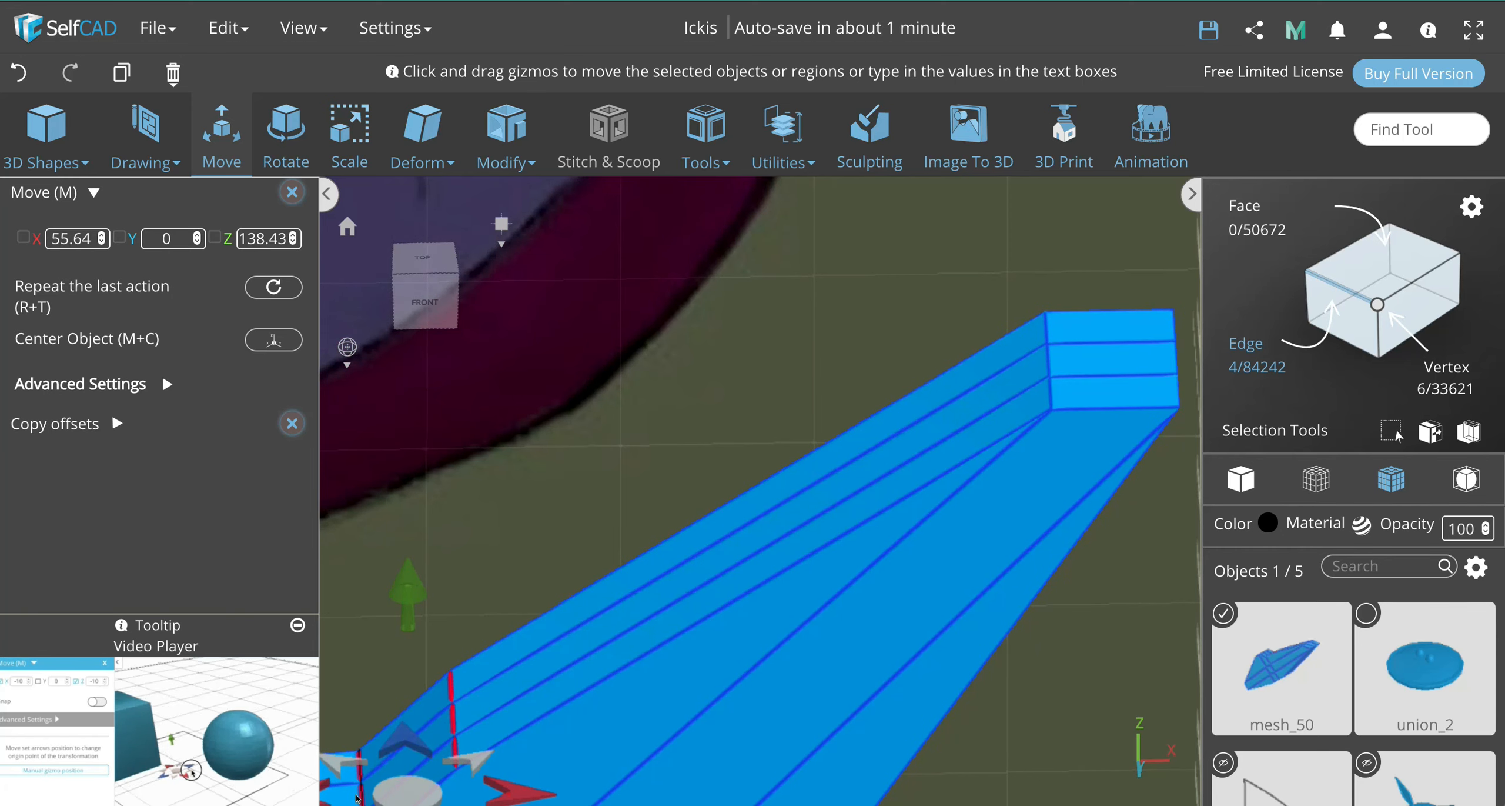
{"action": "scroll", "coordinate": [464, 722], "scroll_direction": "down", "scroll_amount": 5}
{"action": "right_click_drag", "start_coordinate": [452, 575], "coordinate": [445, 385]}
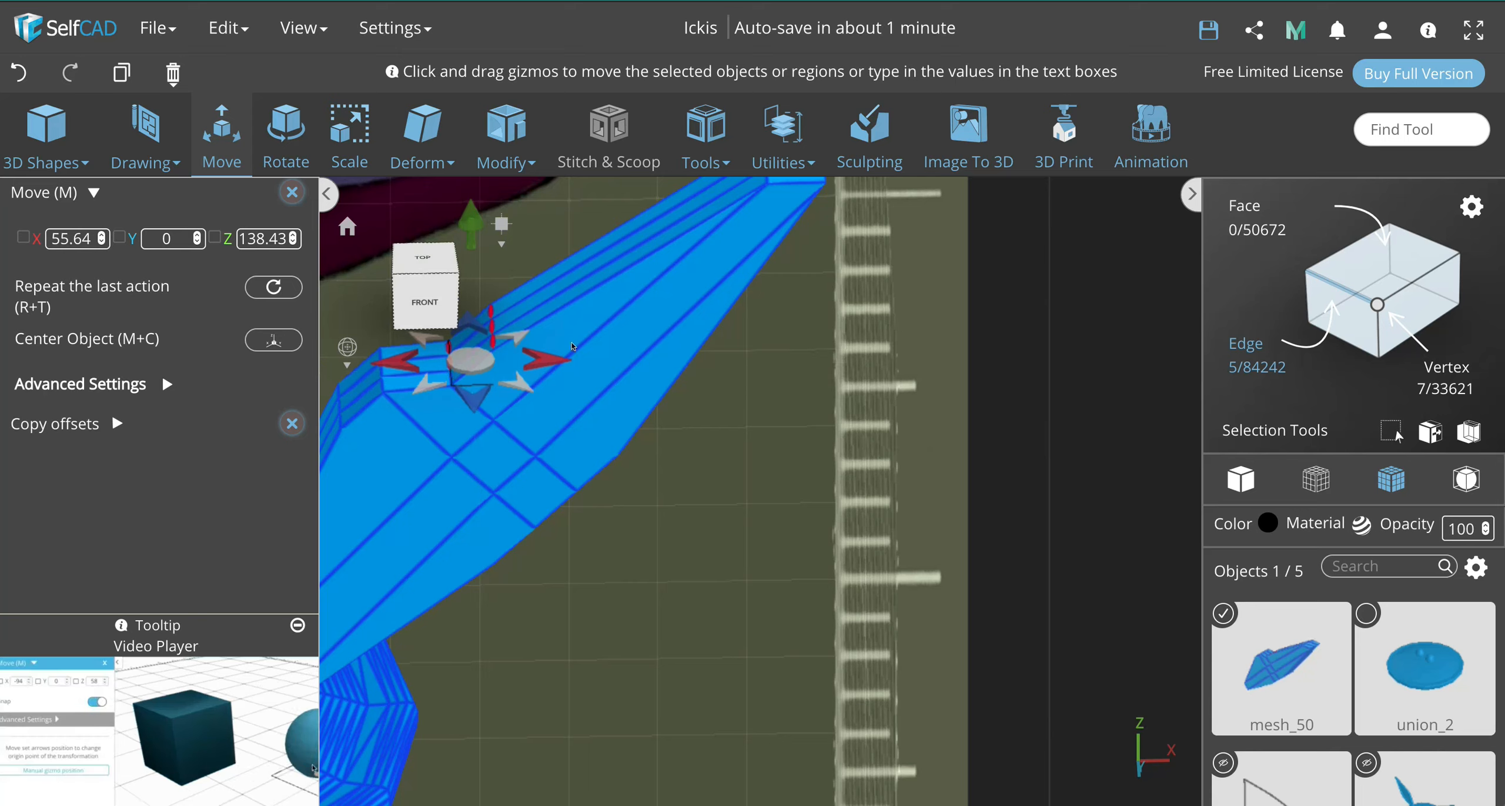
{"action": "scroll", "coordinate": [611, 464], "scroll_direction": "up", "scroll_amount": 5}
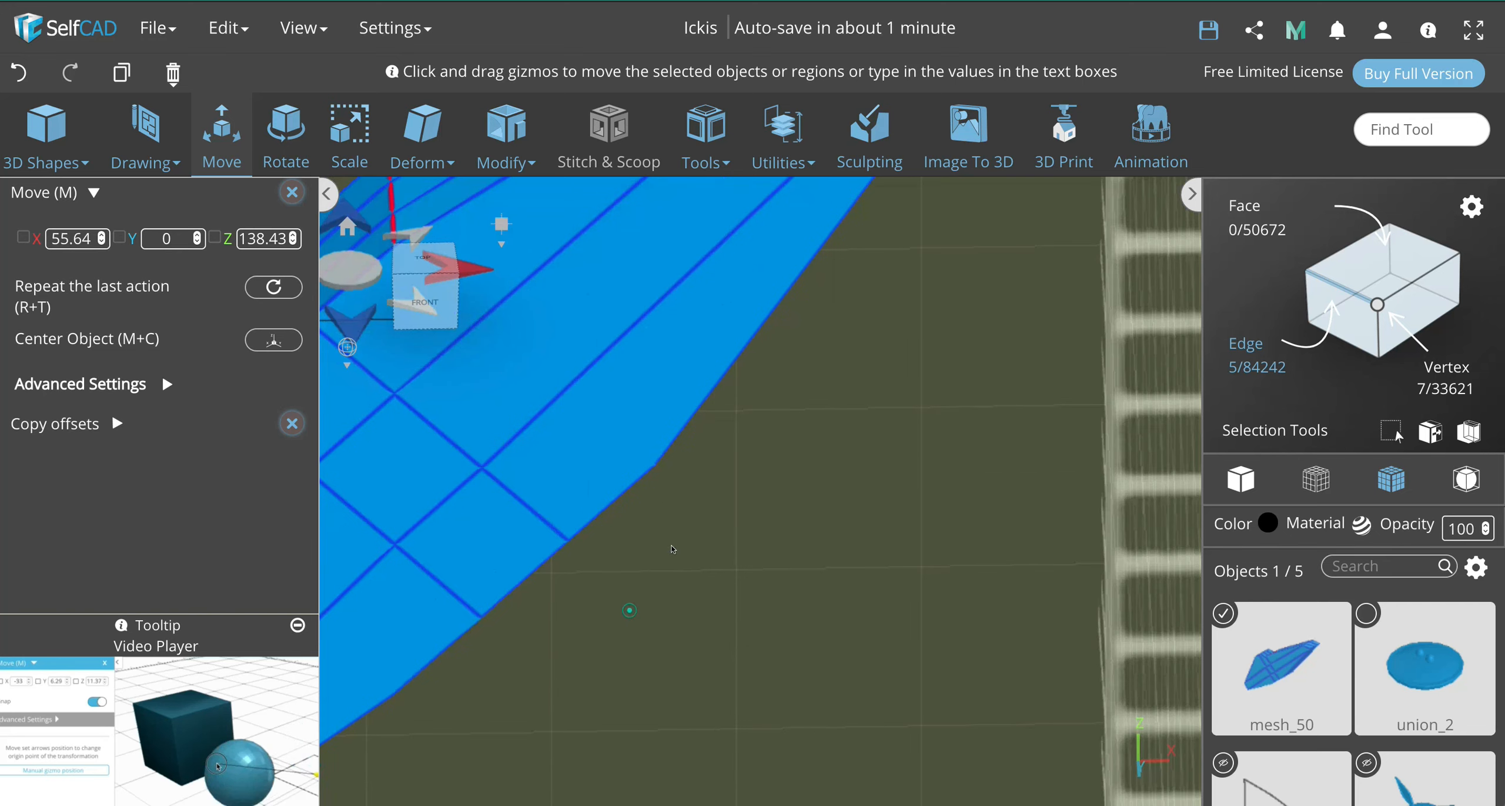
{"action": "scroll", "coordinate": [673, 549], "scroll_direction": "down", "scroll_amount": 5}
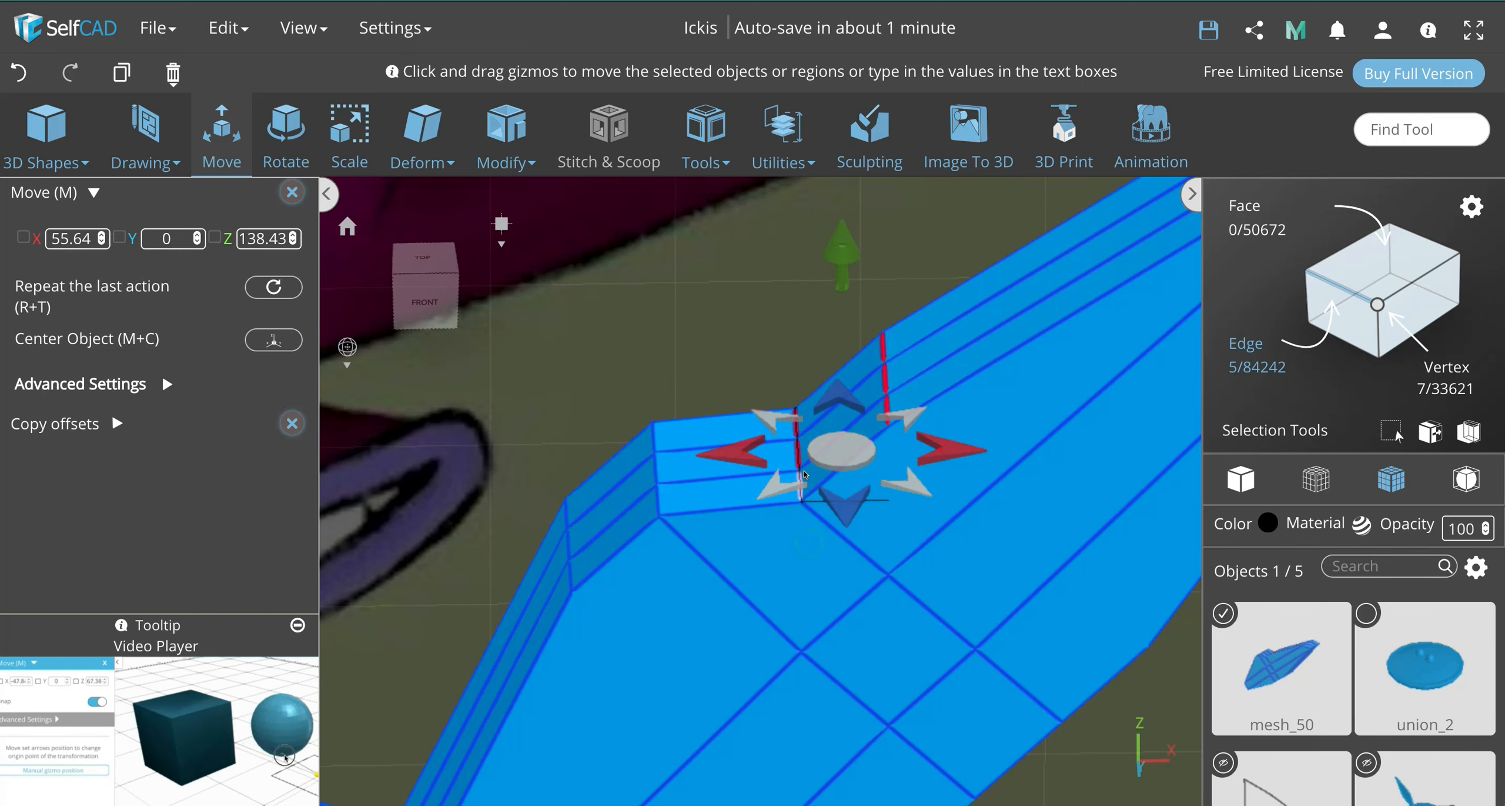
{"action": "scroll", "coordinate": [805, 474], "scroll_direction": "down", "scroll_amount": 3}
{"action": "left_click", "coordinate": [833, 438]}
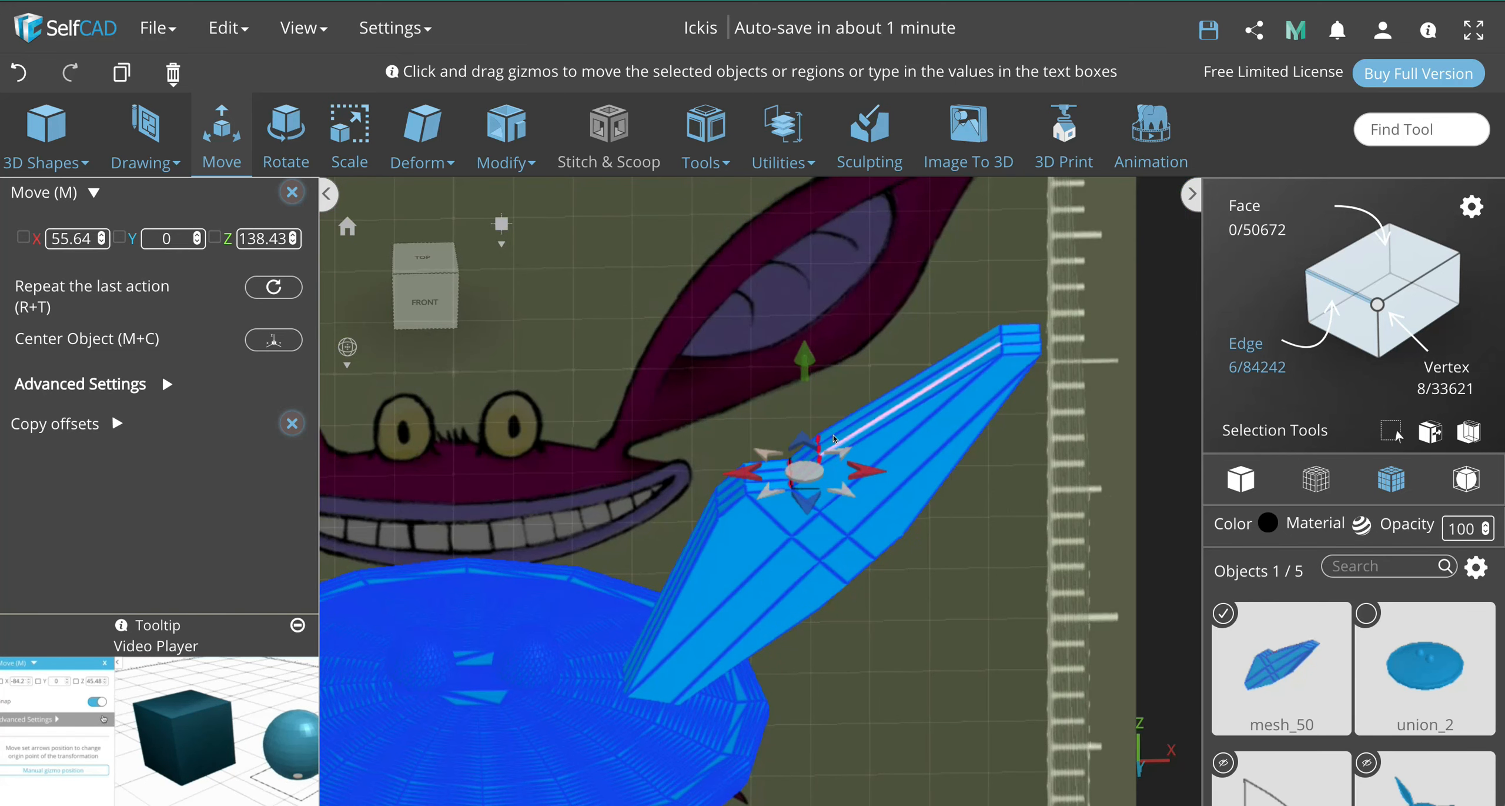
Step: Raise the selected edges to the ear's upper outline, at Z 144.43, and clear the edge selection
{"action": "left_click", "coordinate": [420, 304]}
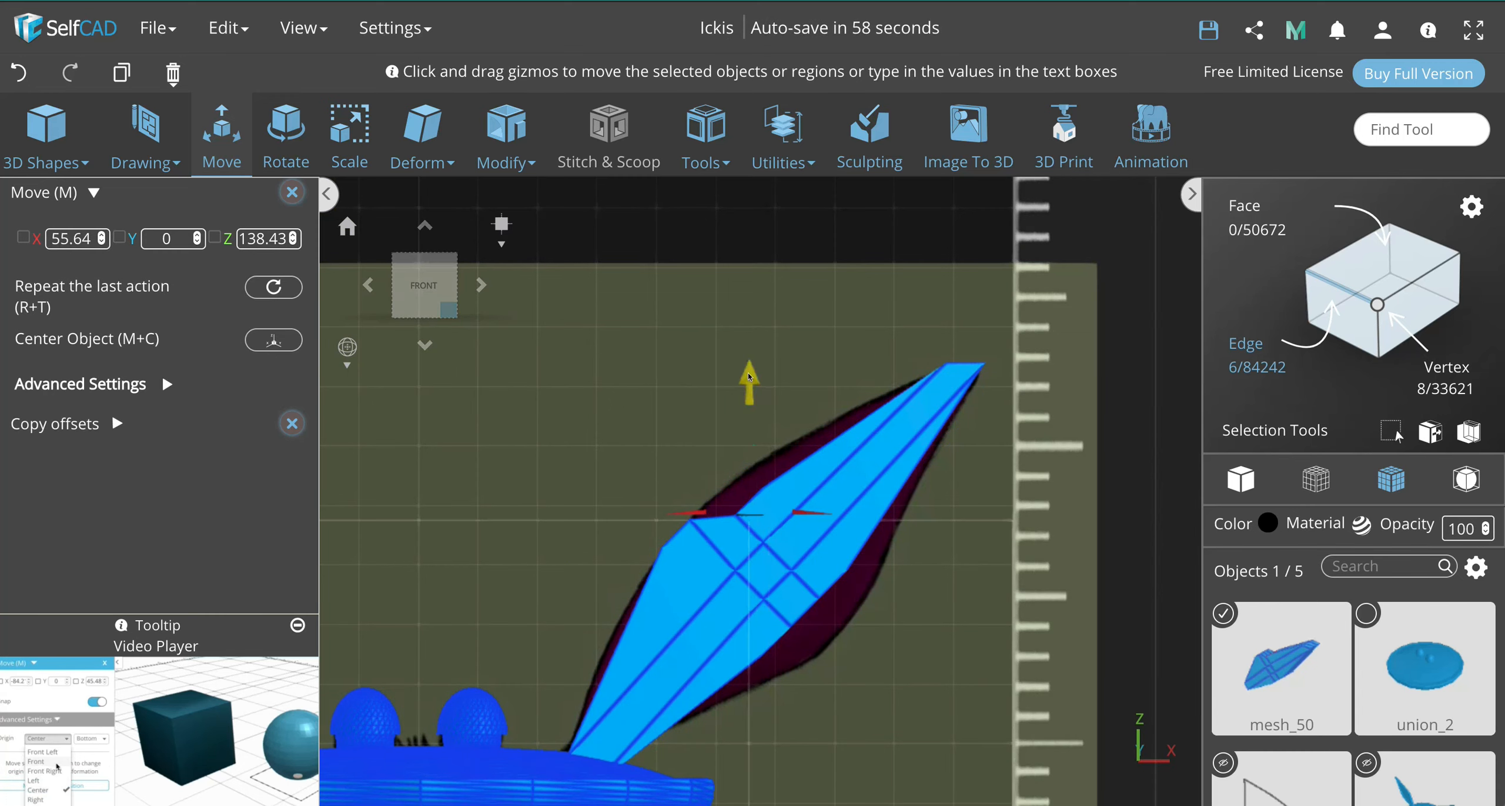
{"action": "left_click_drag", "start_coordinate": [749, 353], "coordinate": [749, 317]}
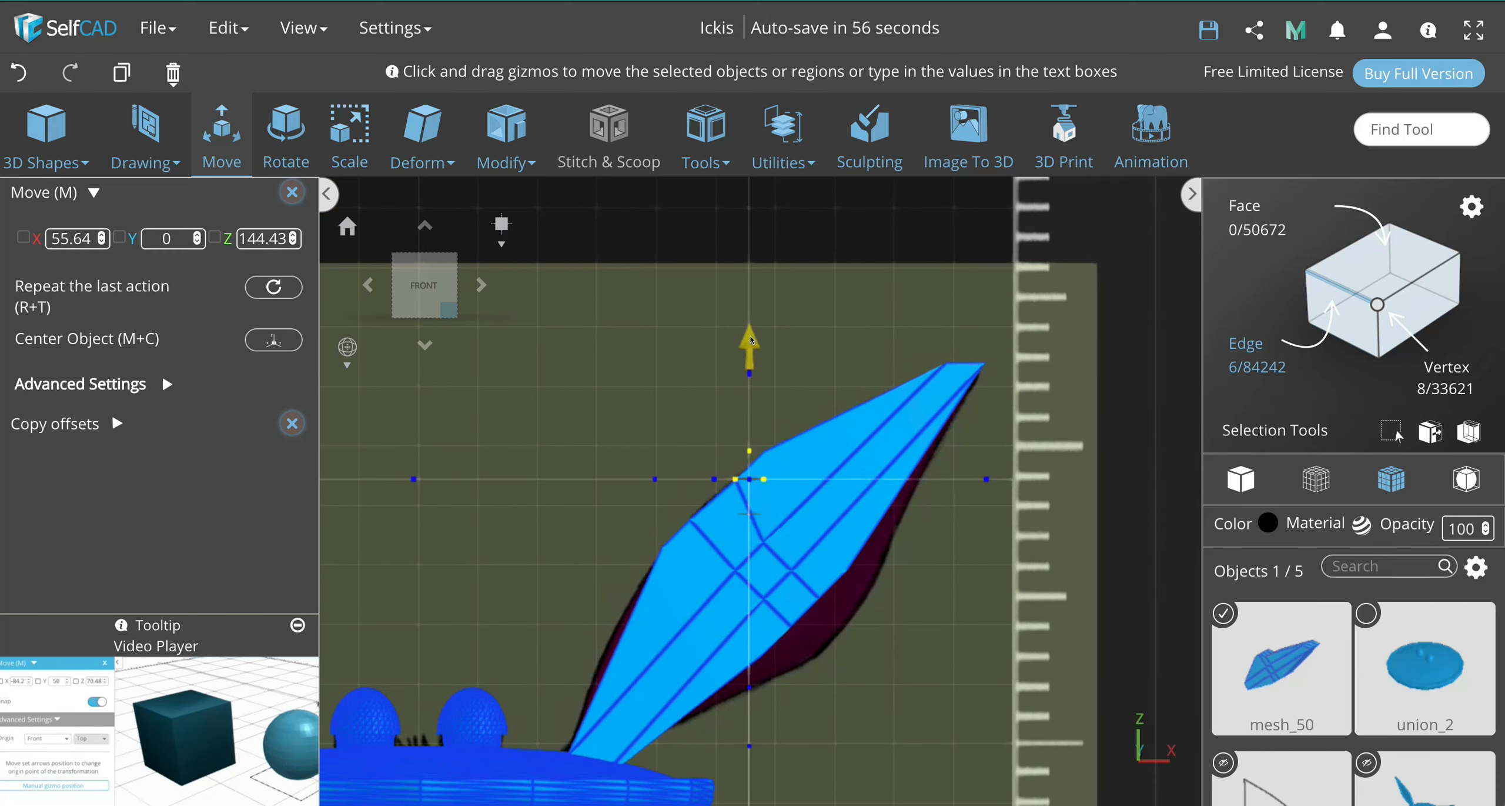
{"action": "left_click", "coordinate": [884, 709]}
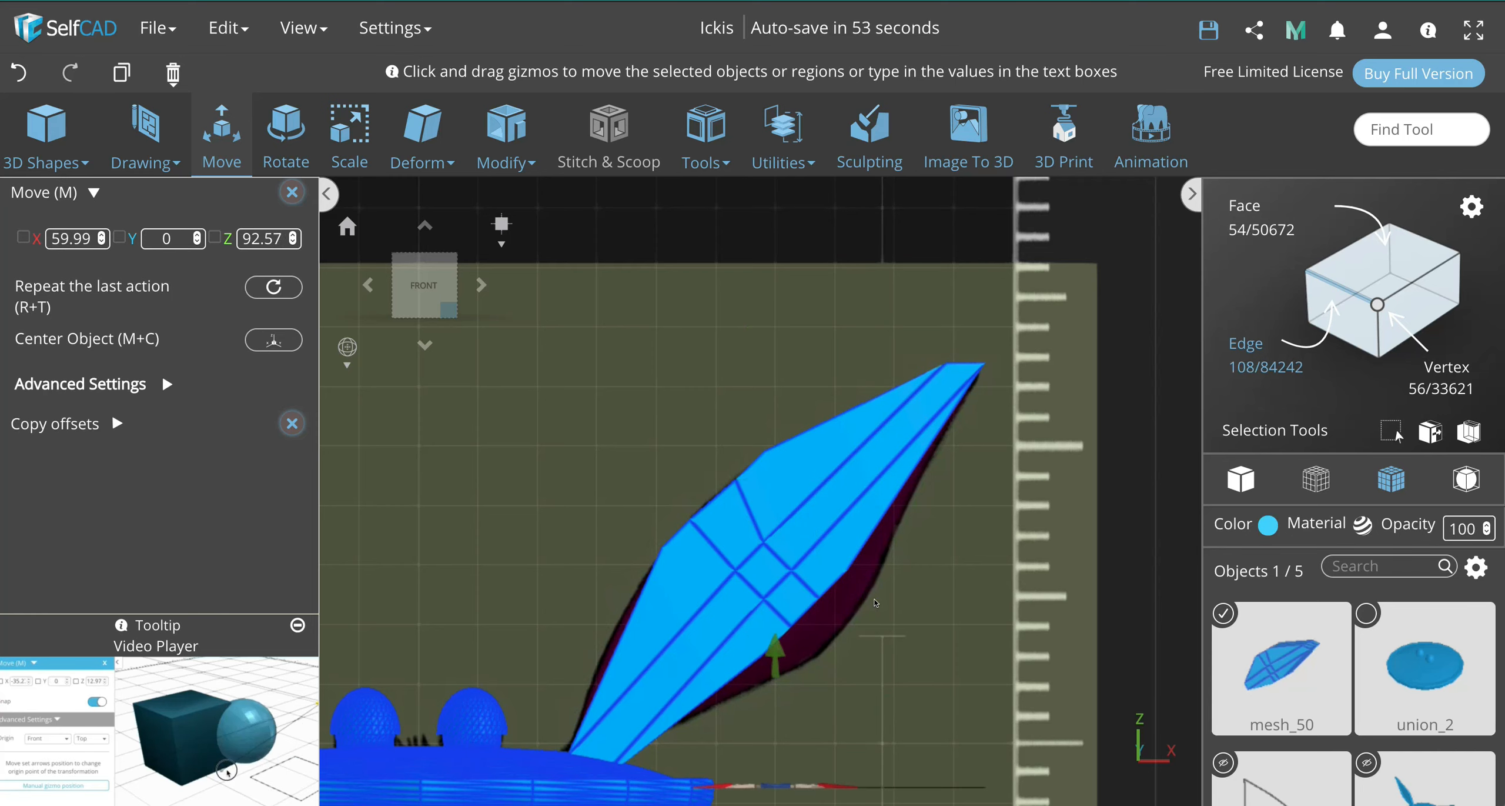
Step: Select the six depth-wise edges bounding the middle segment on the ear block's lower outline side
{"action": "right_click_drag", "start_coordinate": [879, 671], "coordinate": [756, 353]}
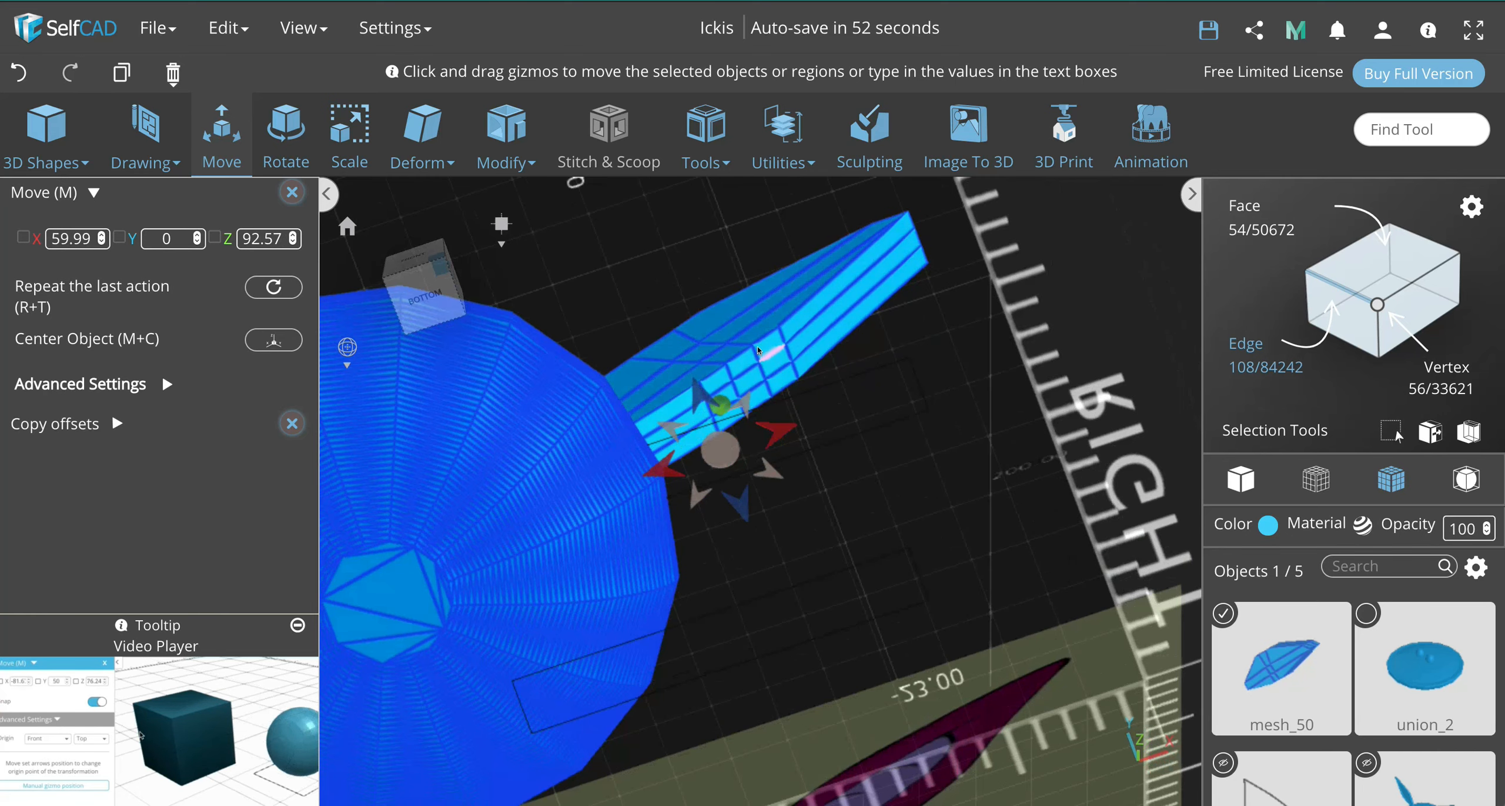
{"action": "left_click", "coordinate": [758, 364]}
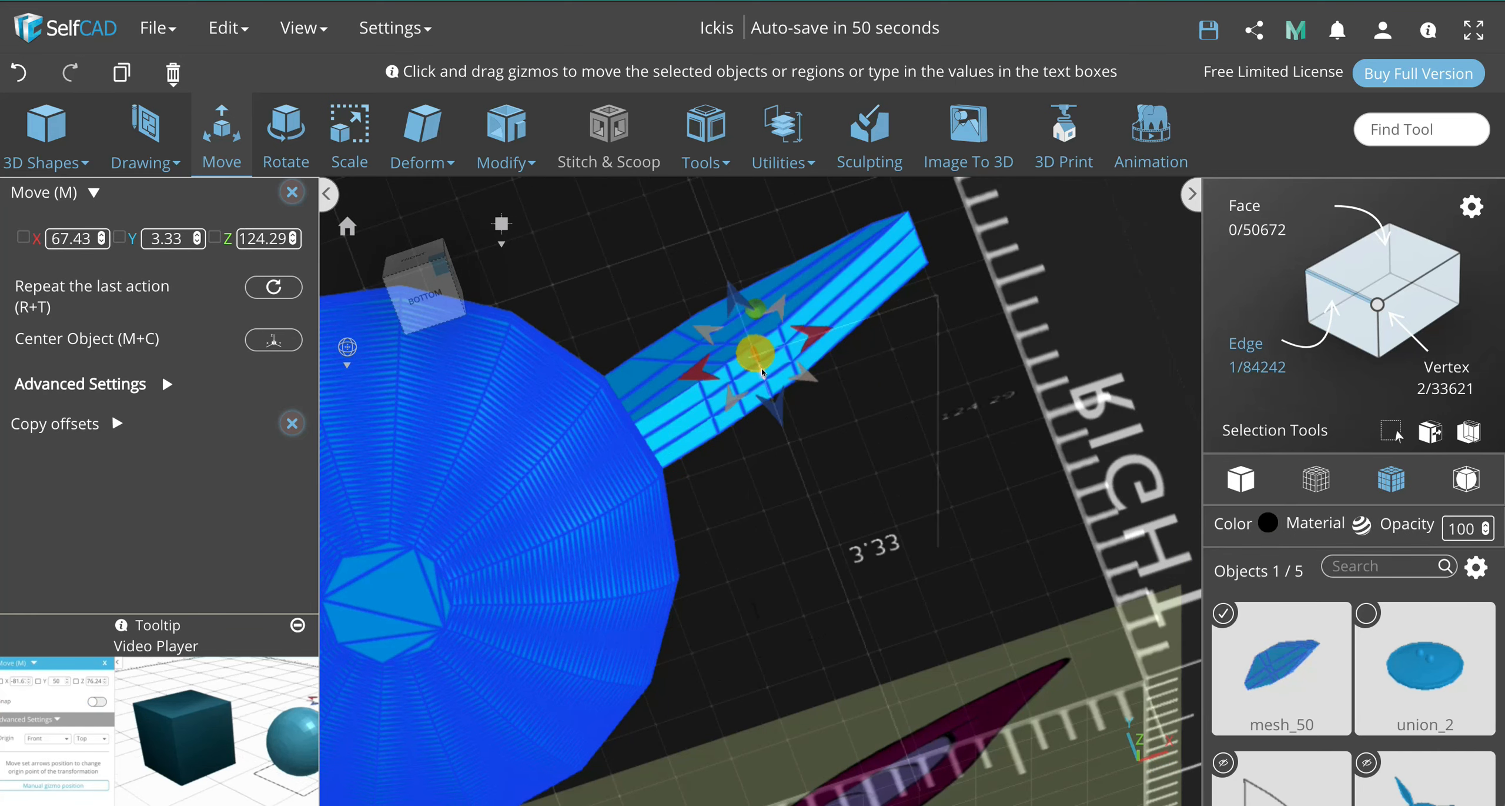
{"action": "left_click", "coordinate": [766, 387]}
{"action": "left_click", "coordinate": [769, 393]}
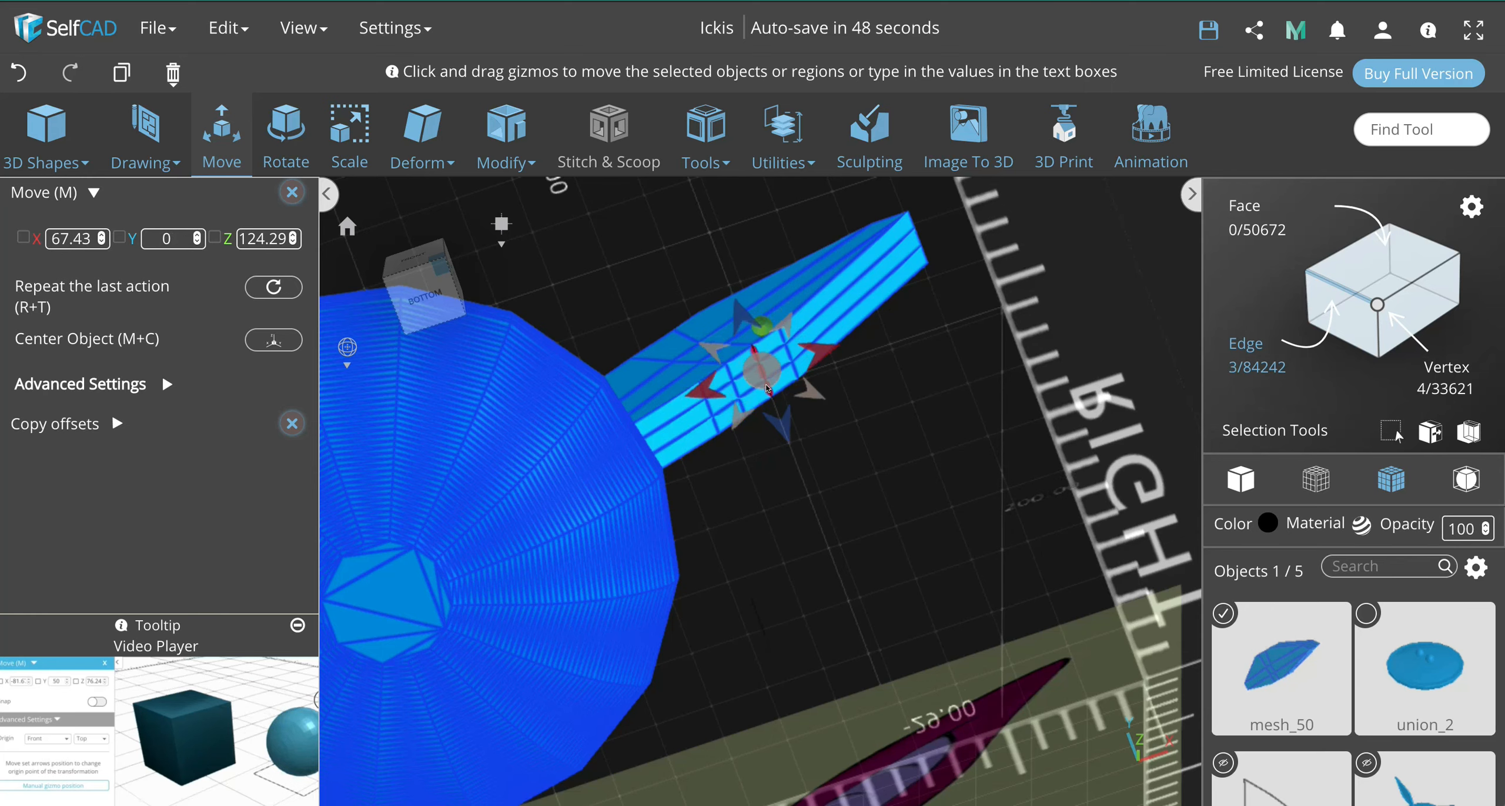
{"action": "scroll", "coordinate": [768, 393], "scroll_direction": "up", "scroll_amount": 5}
{"action": "left_click", "coordinate": [680, 311]}
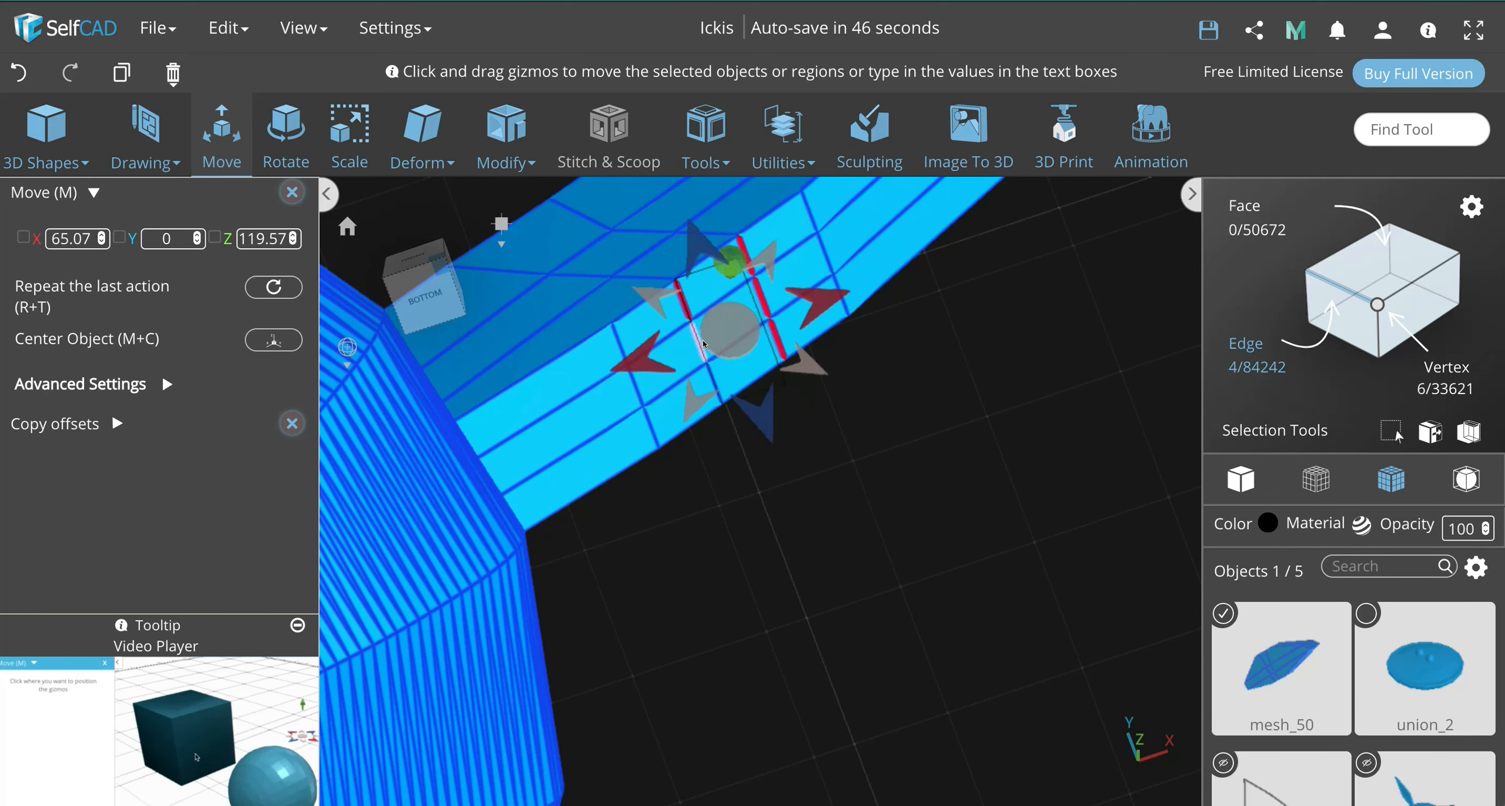
{"action": "left_click", "coordinate": [715, 380]}
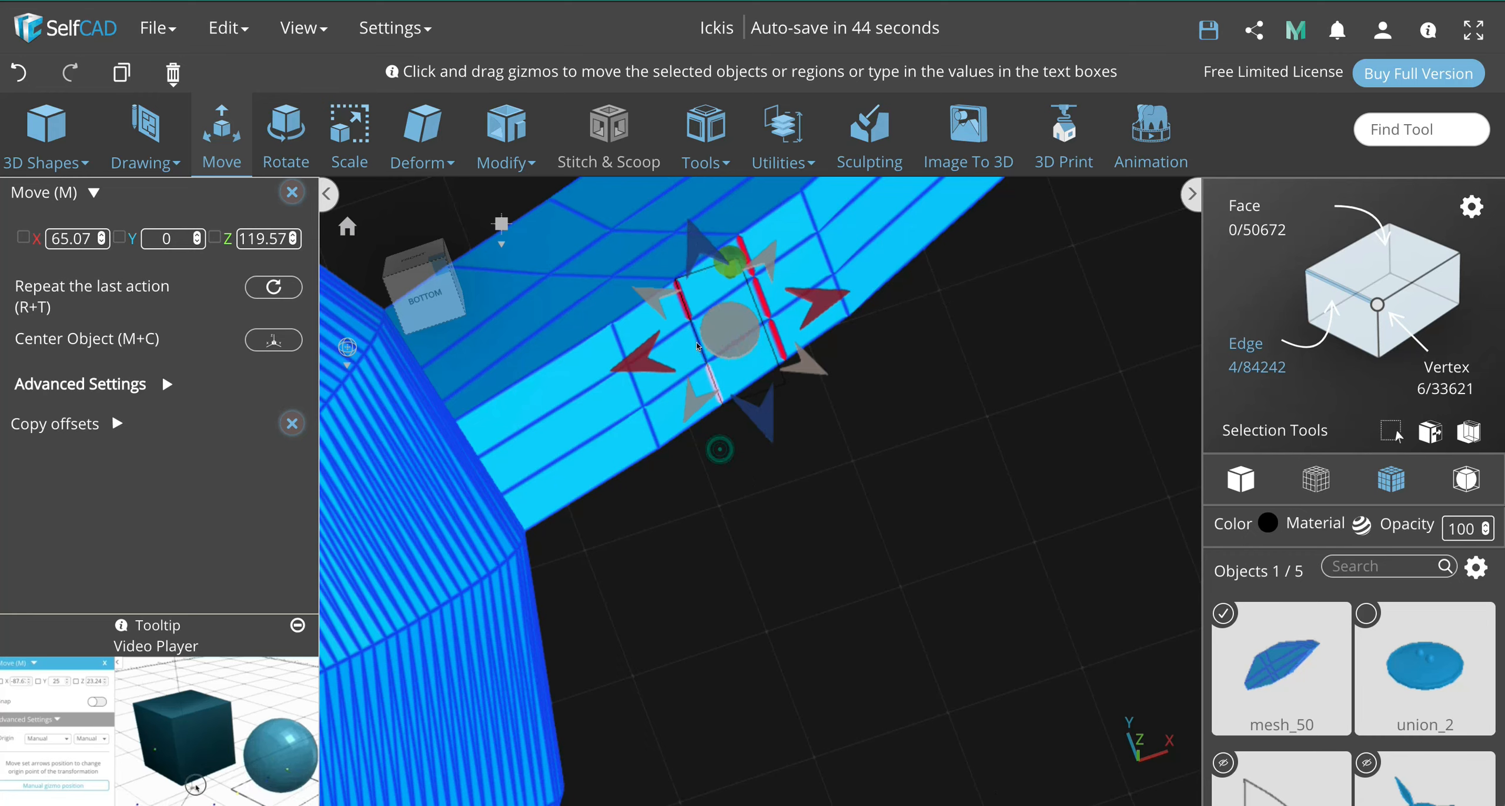
{"action": "left_click", "coordinate": [699, 347]}
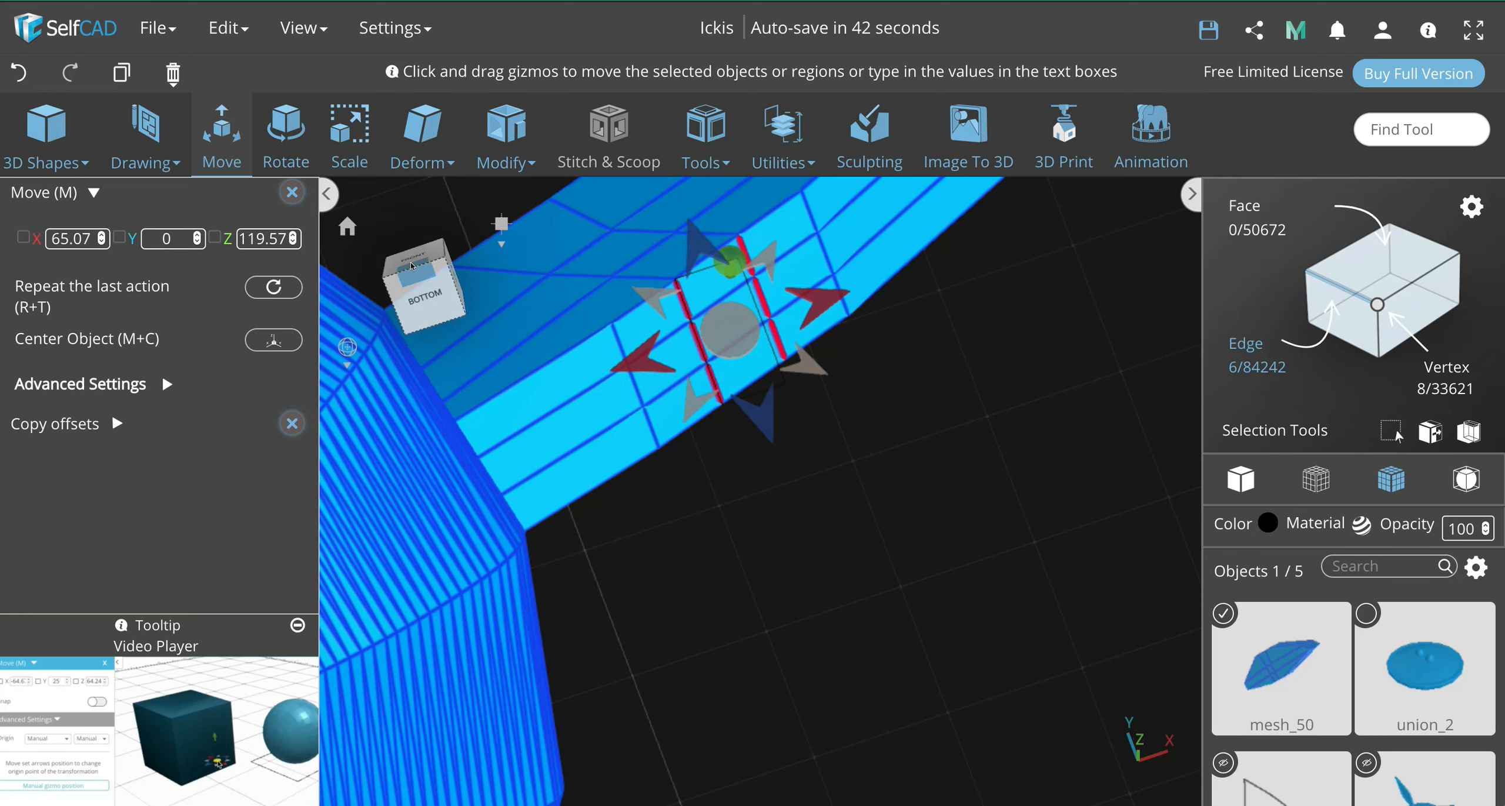
Step: Try to move the selected edges to the ear's lower outline, to X 70.07 and Z 115.57, and inspect the underside
{"action": "scroll", "coordinate": [772, 444], "scroll_direction": "down", "scroll_amount": 4}
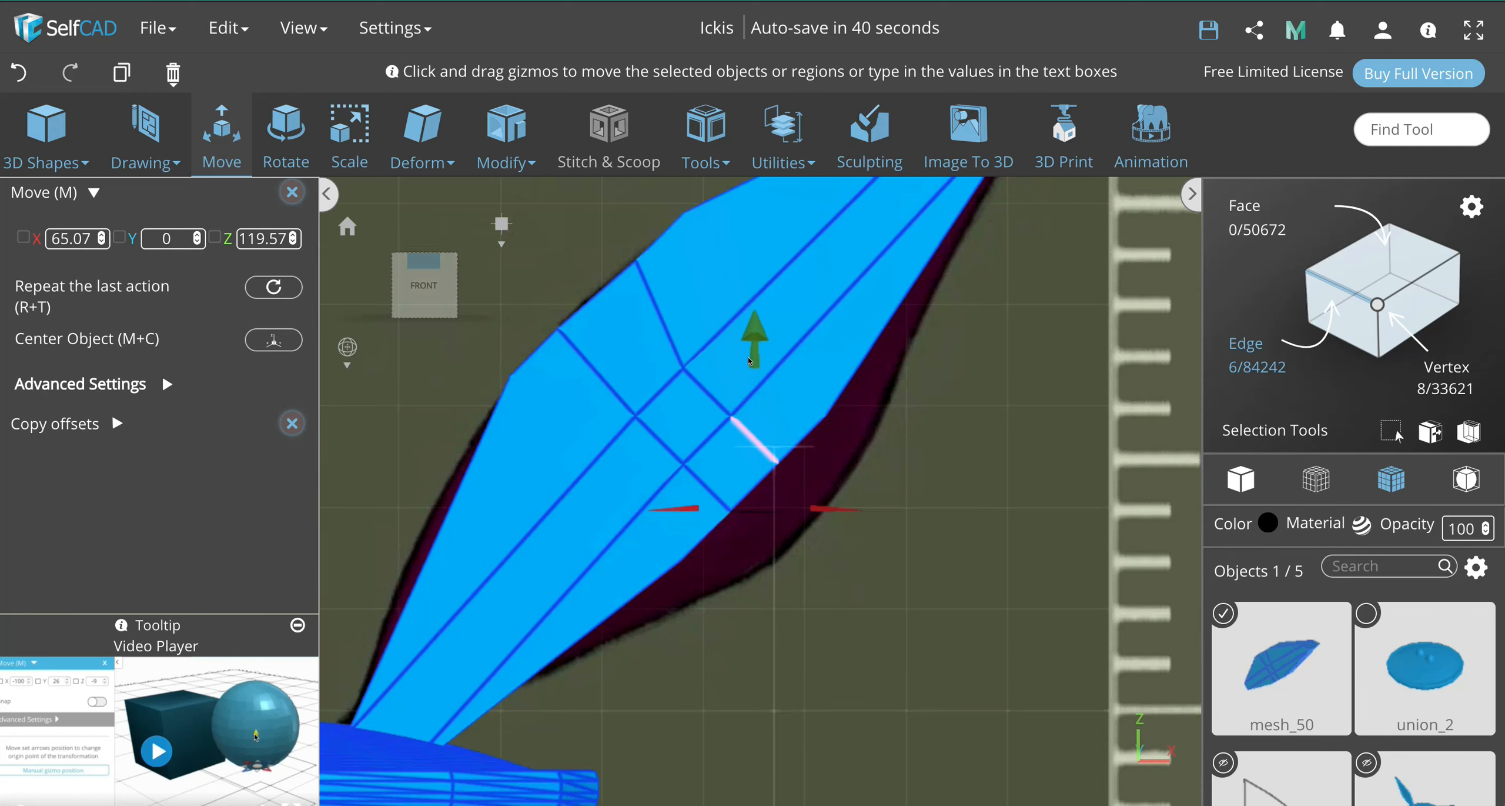
{"action": "left_click_drag", "start_coordinate": [756, 346], "coordinate": [756, 377]}
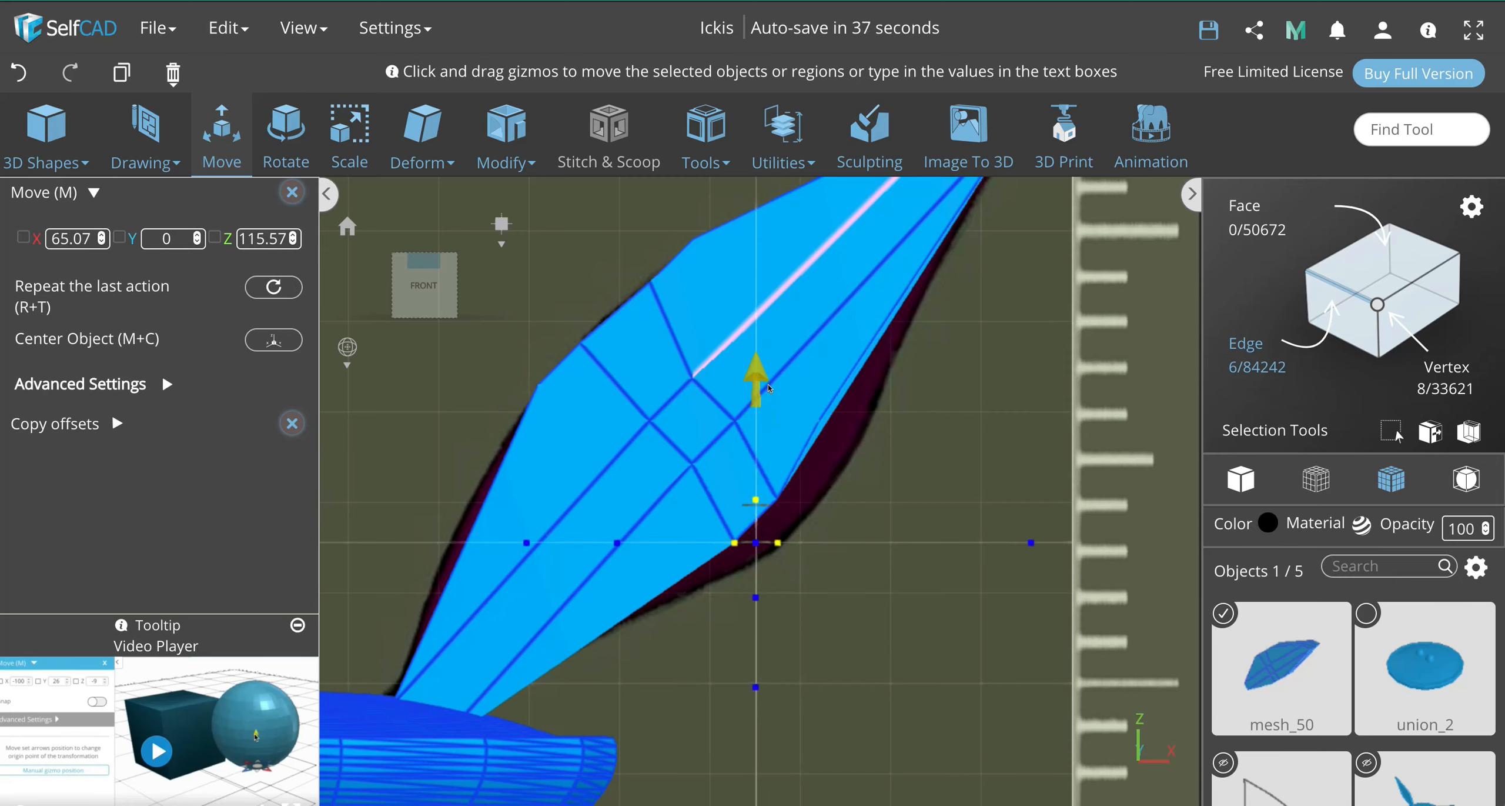
{"action": "left_click_drag", "start_coordinate": [828, 540], "coordinate": [869, 547]}
{"action": "left_click", "coordinate": [945, 517]}
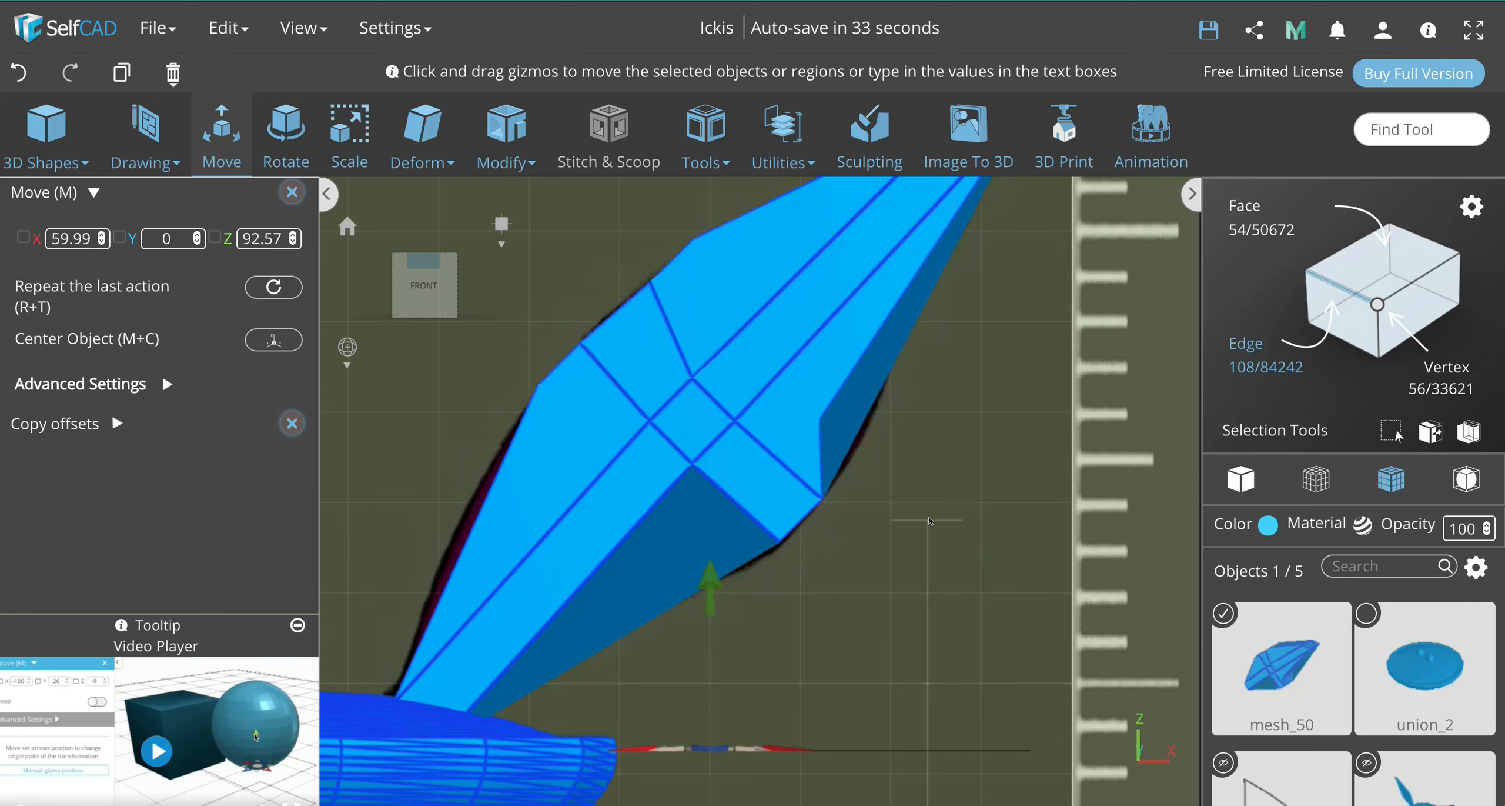
{"action": "right_click_drag", "start_coordinate": [928, 520], "coordinate": [871, 482]}
{"action": "scroll", "coordinate": [929, 503], "scroll_direction": "down", "scroll_amount": 8}
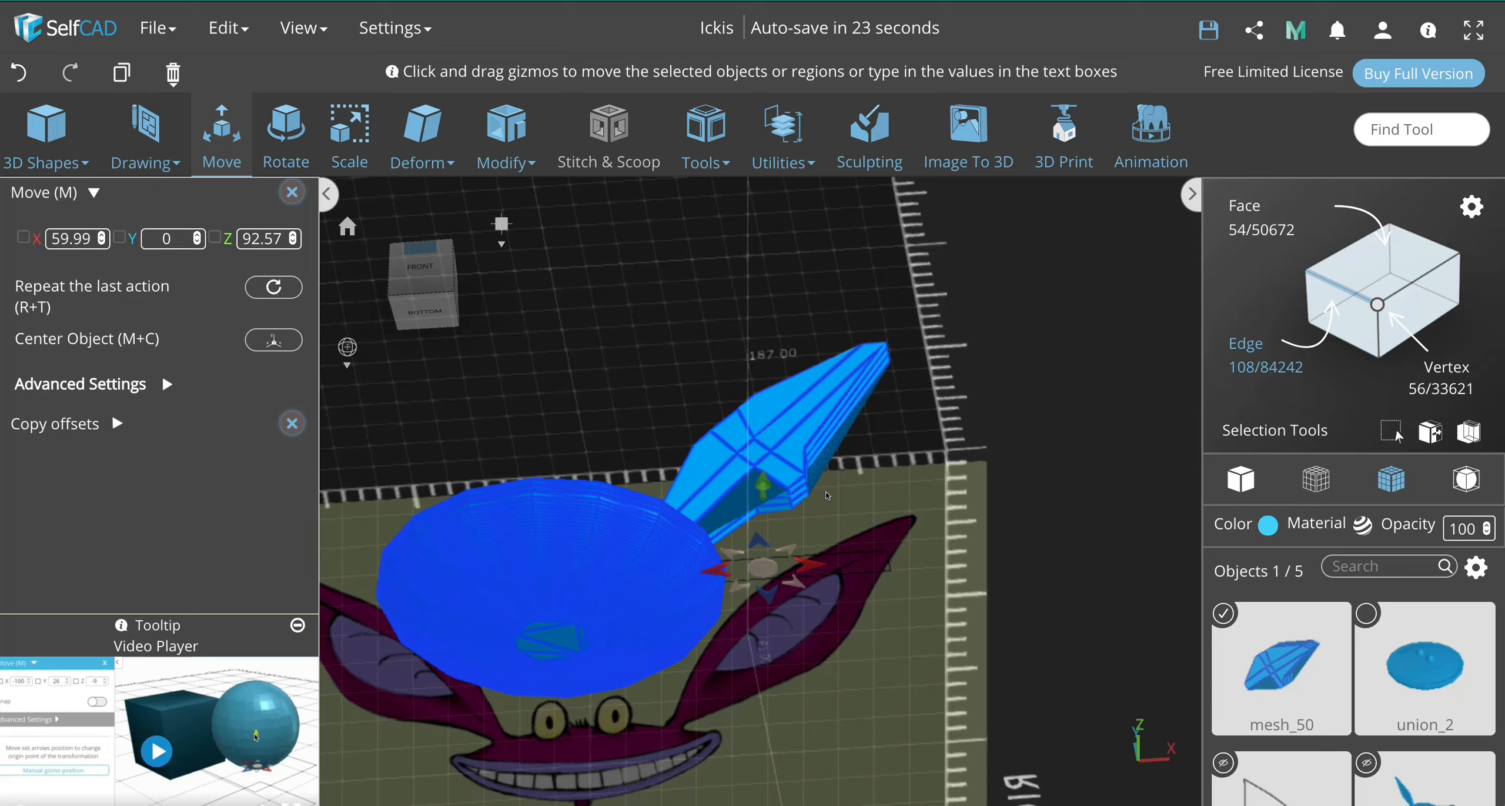
Step: Undo the sideways and downward moves of the middle edges on the ear's lower side
{"action": "left_click", "coordinate": [826, 495]}
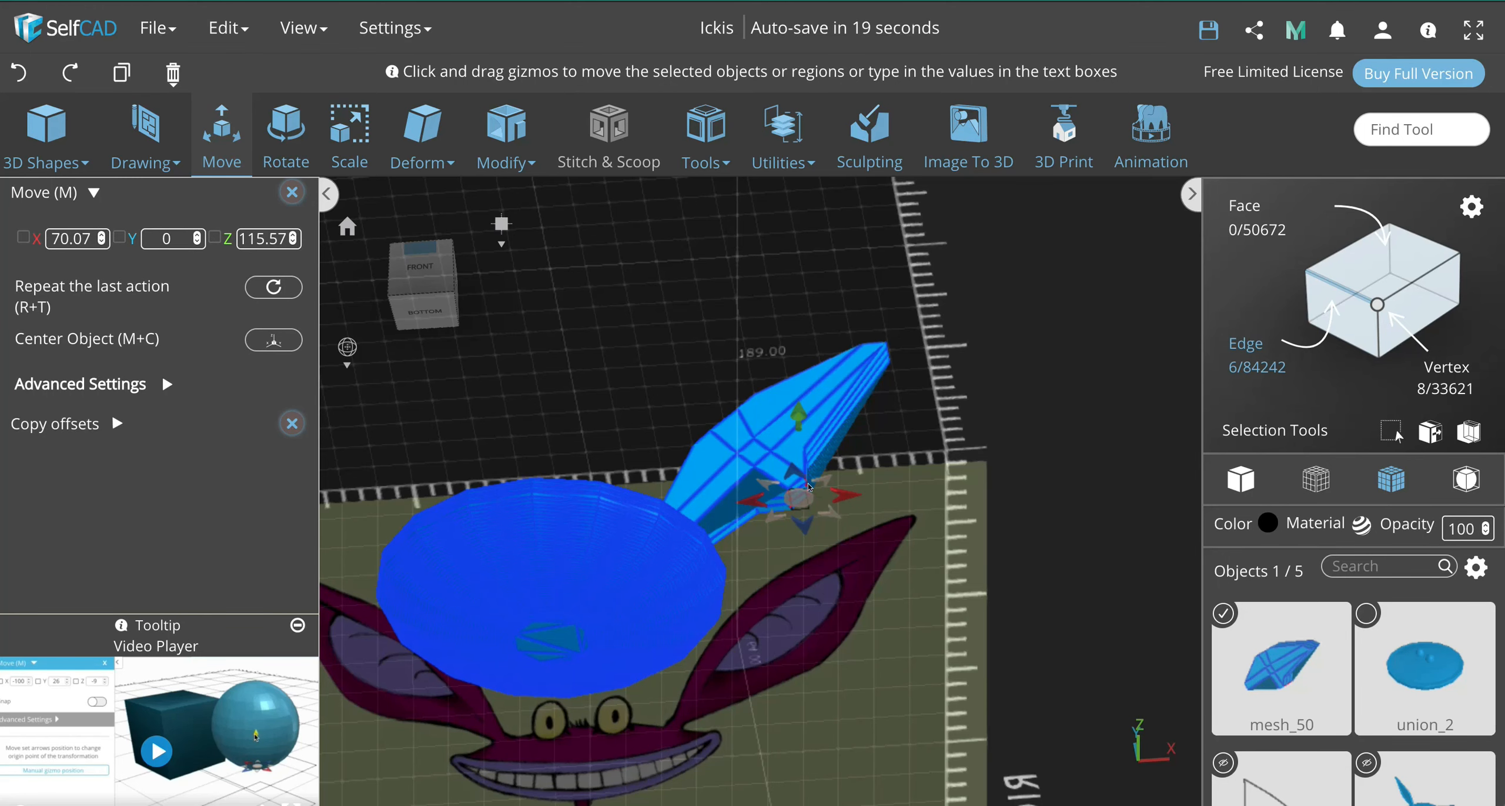
{"action": "key", "text": "ctrl+z"}
{"action": "left_click", "coordinate": [18, 71]}
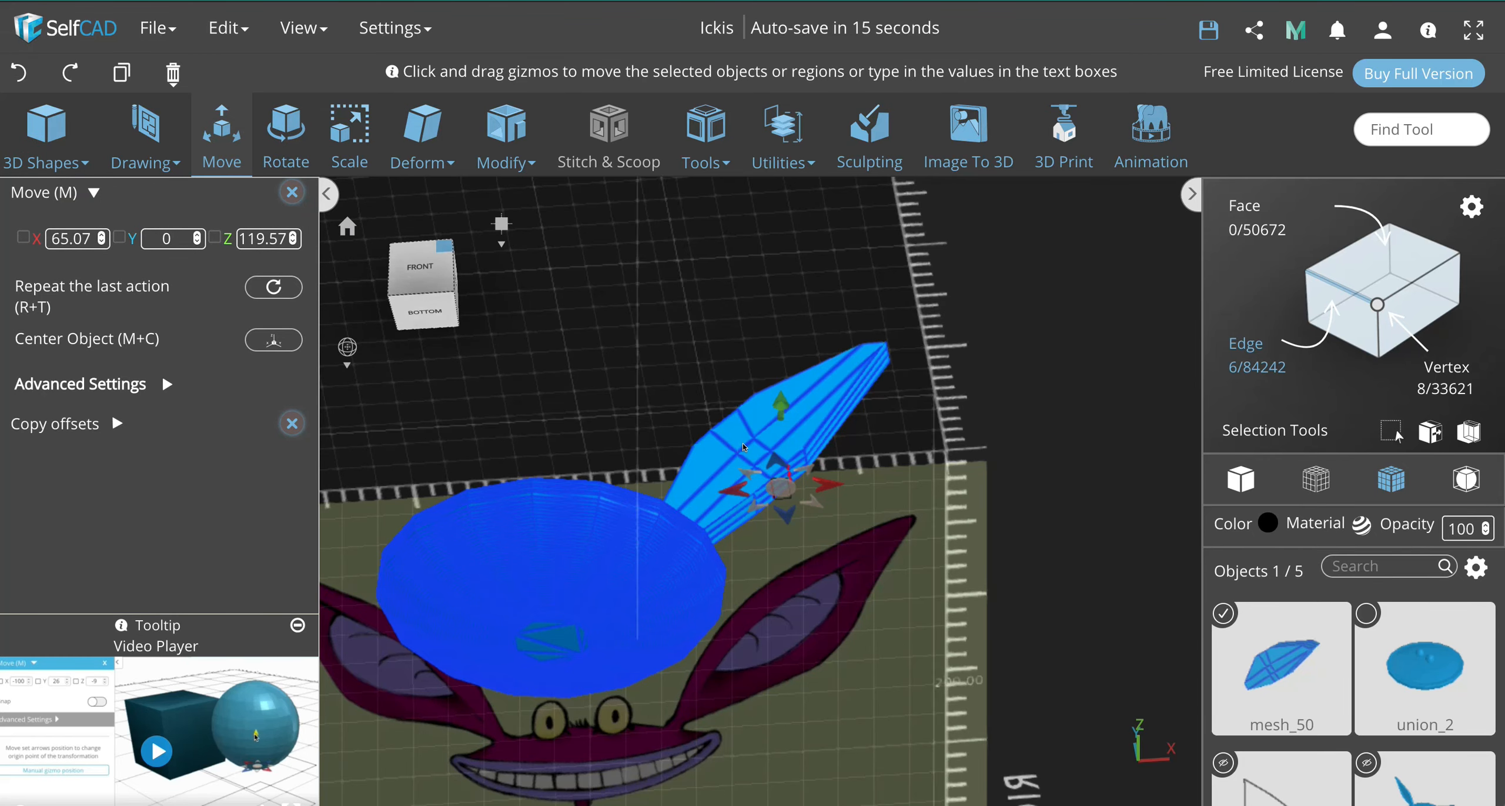
Step: Try to lower the six selected edges on the ear's lower outline to Z 107.57, and undo the move
{"action": "scroll", "coordinate": [1072, 651], "scroll_direction": "up", "scroll_amount": 5}
{"action": "right_click_drag", "start_coordinate": [1074, 652], "coordinate": [1089, 695]}
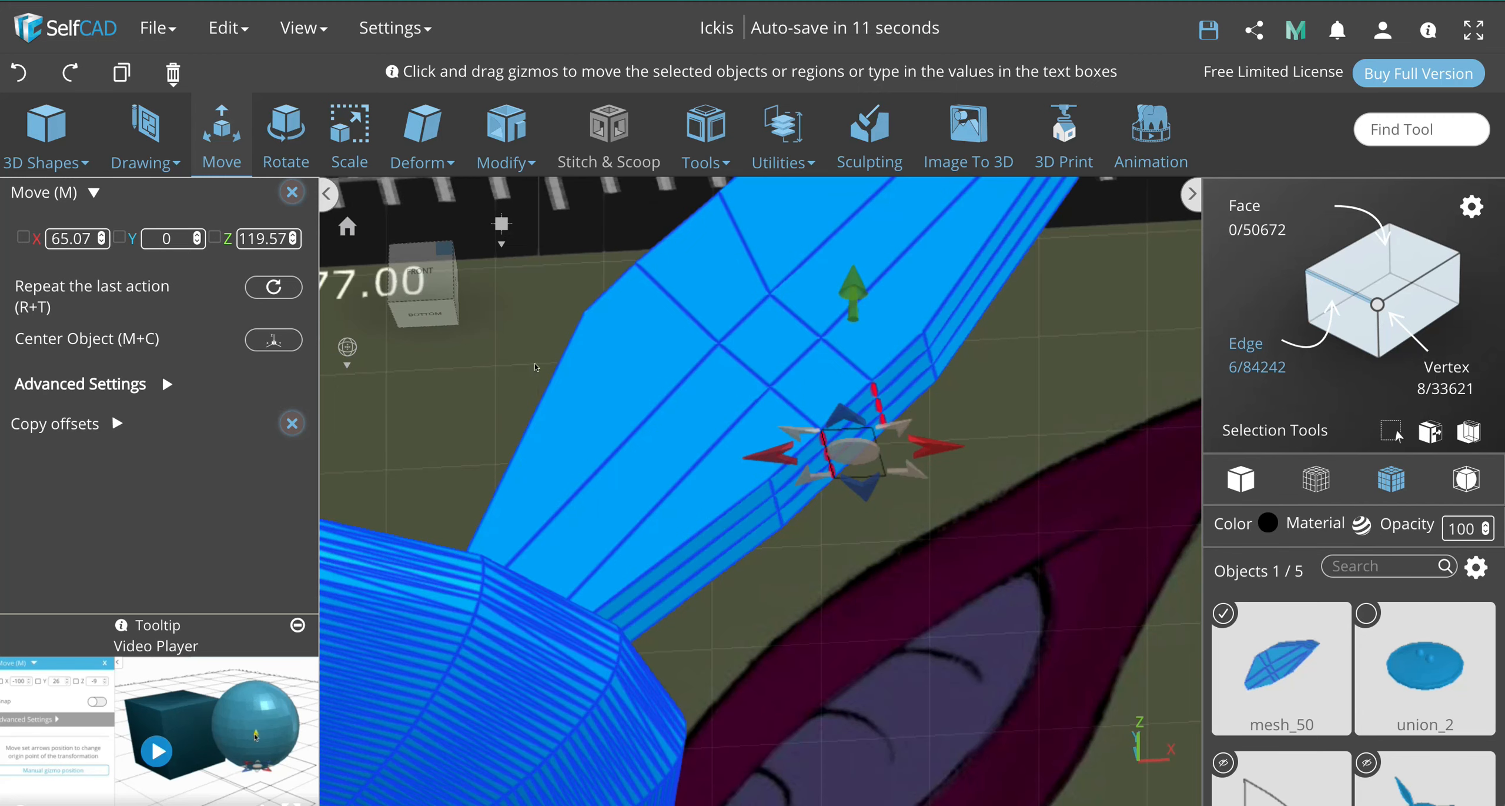
{"action": "left_click", "coordinate": [421, 280]}
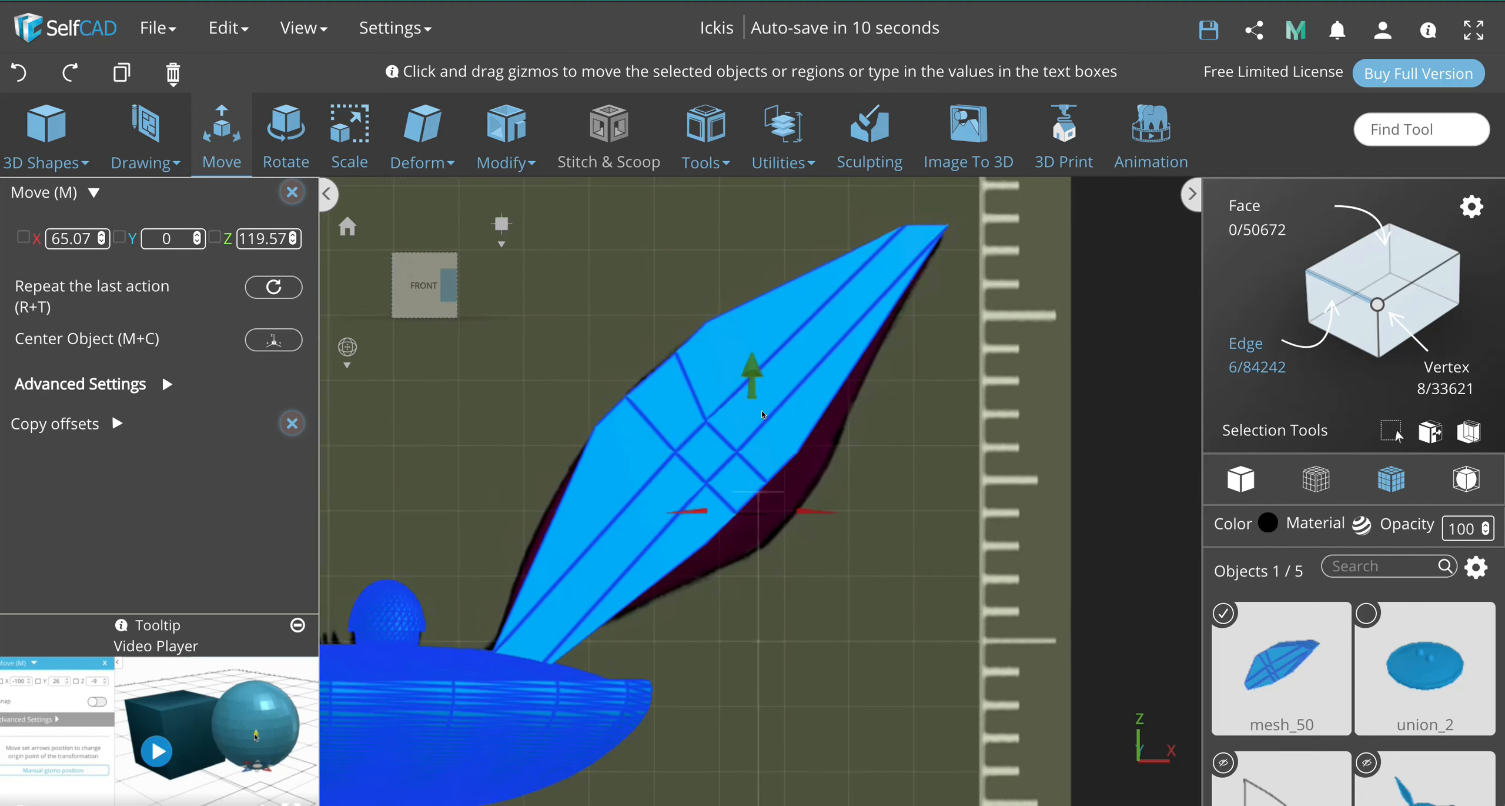
{"action": "left_click_drag", "start_coordinate": [752, 405], "coordinate": [842, 470]}
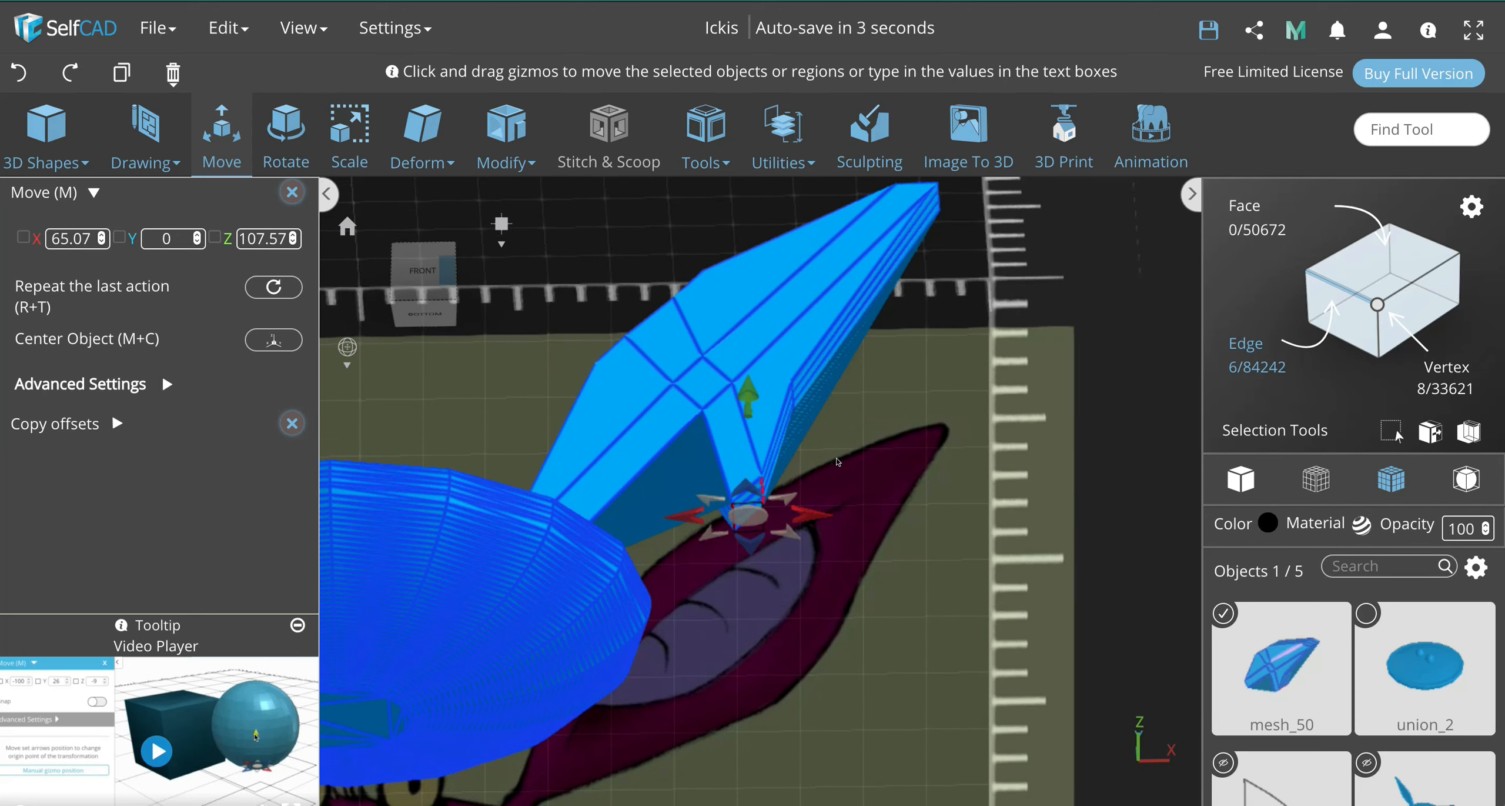
{"action": "key", "text": "ctrl+z"}
{"action": "key", "text": "ctrl+z"}
Step: Reselect the six depth-wise edges bounding the middle segment on the ear's lower outline side
{"action": "scroll", "coordinate": [774, 428], "scroll_direction": "up", "scroll_amount": 5}
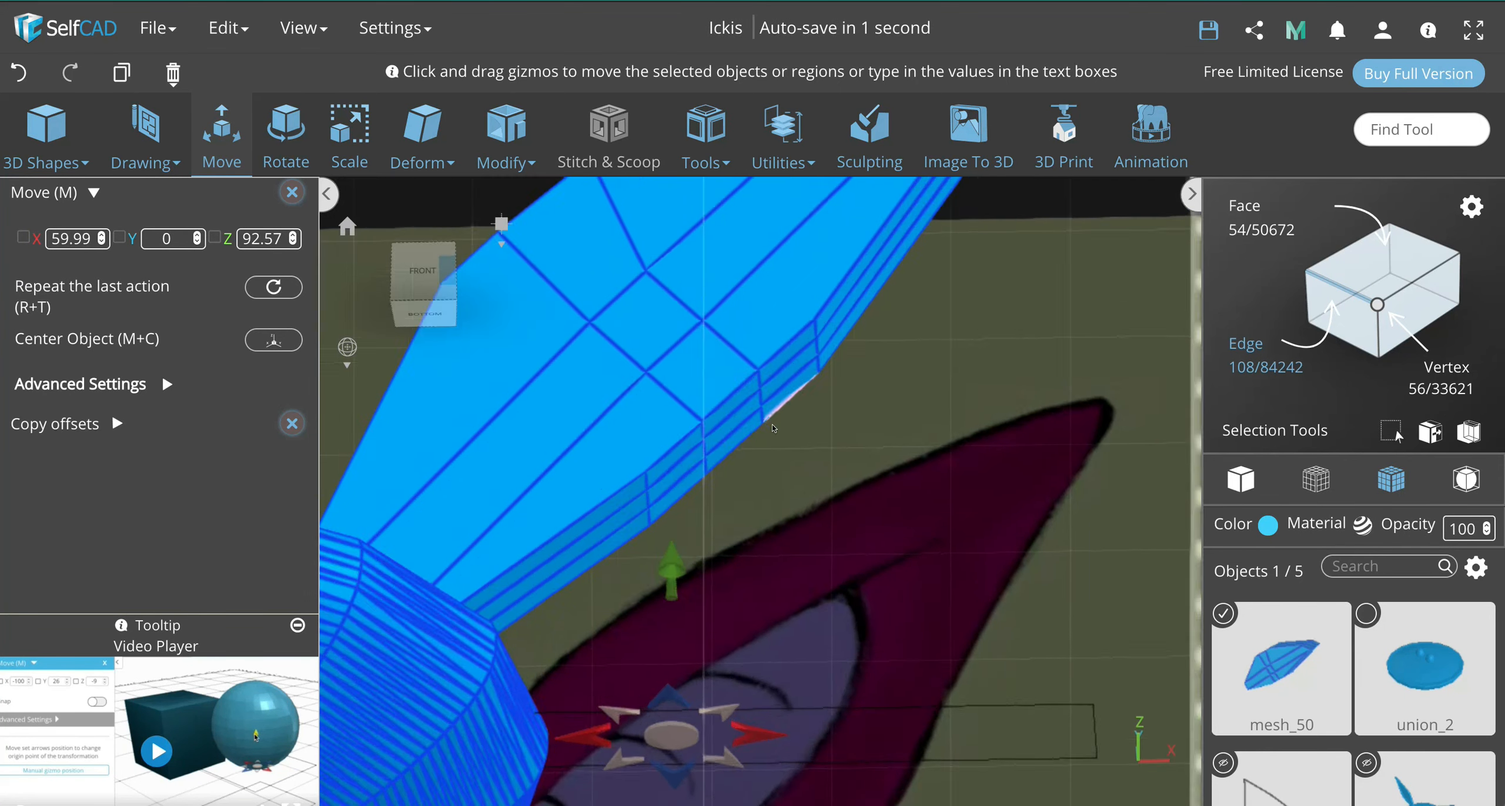
{"action": "scroll", "coordinate": [770, 423], "scroll_direction": "up", "scroll_amount": 3}
{"action": "left_click", "coordinate": [758, 405]}
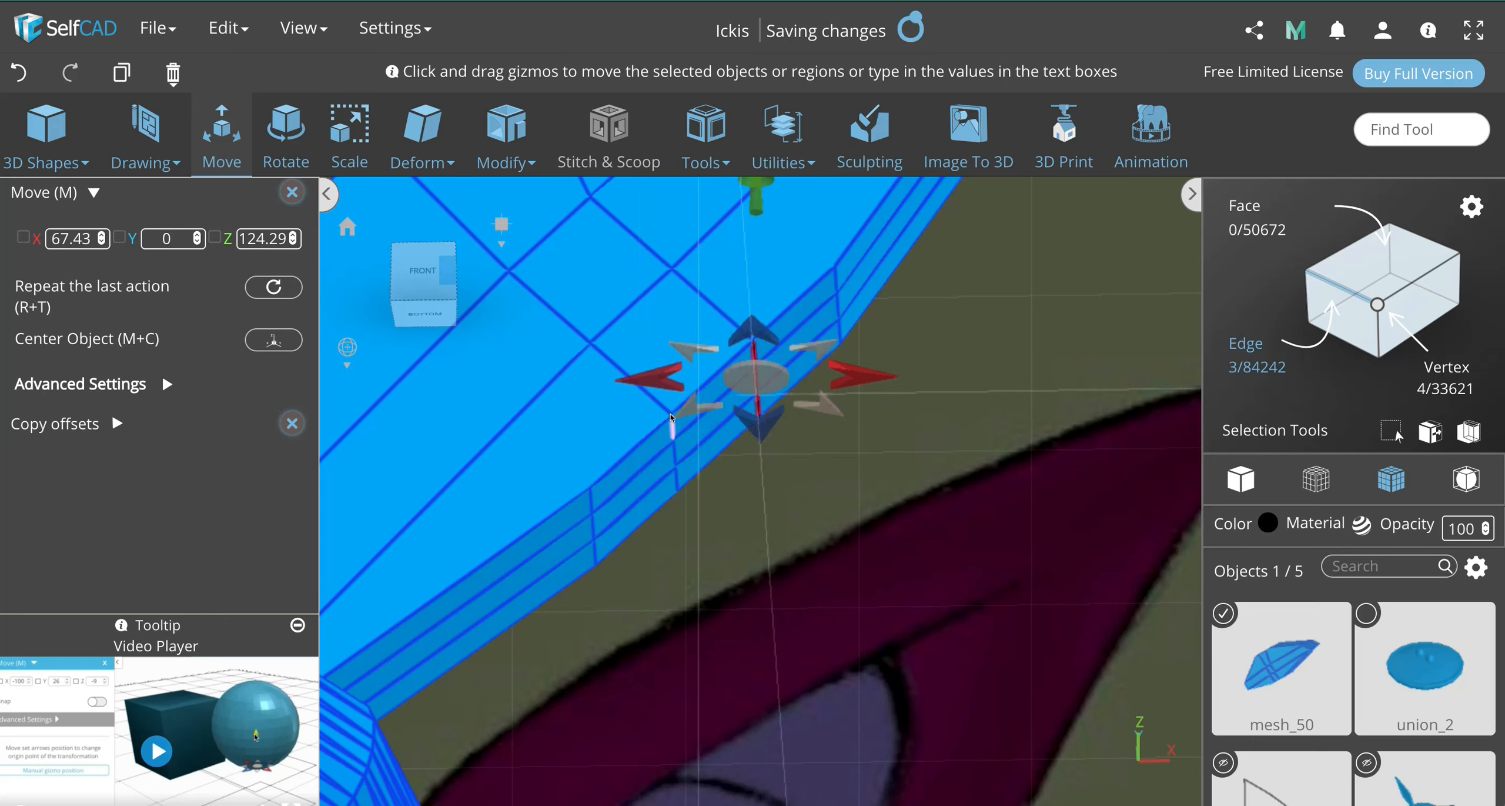
{"action": "left_click", "coordinate": [675, 478], "text": "shift"}
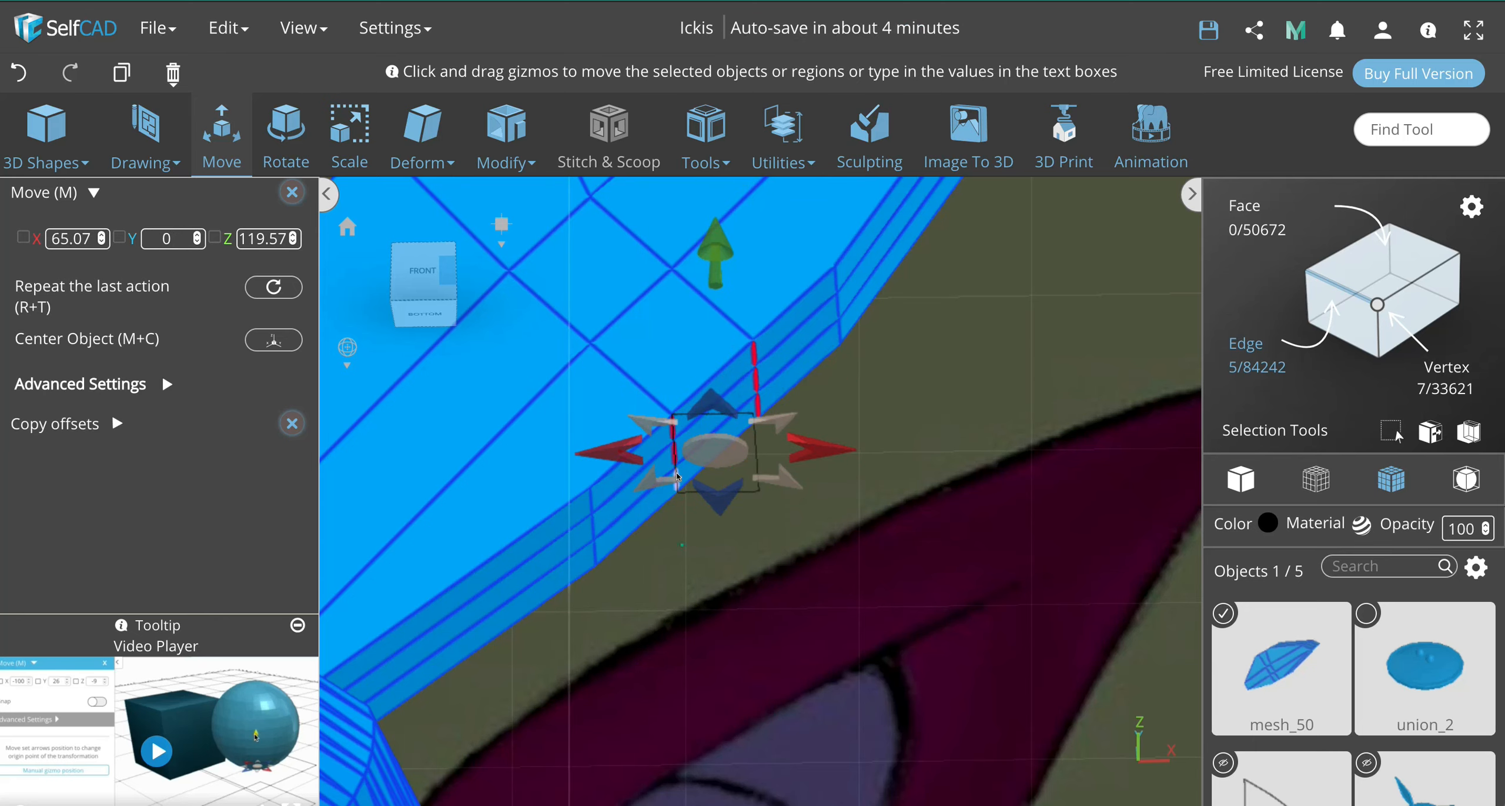
Step: Move the six selected edges out to the ear's lower outline, to X 69.07 and Z 112.57
{"action": "left_click", "coordinate": [438, 271]}
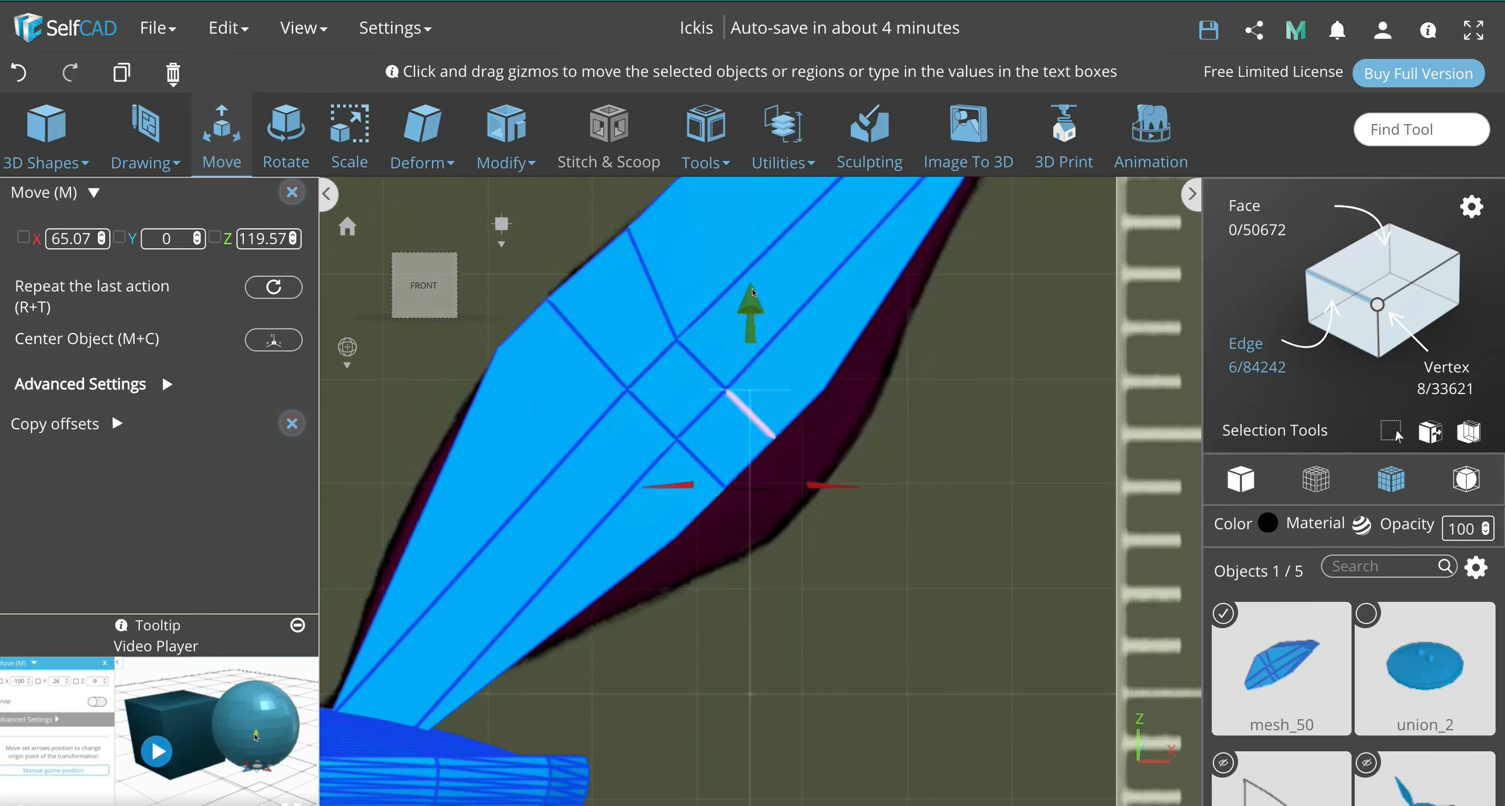
{"action": "left_click_drag", "start_coordinate": [746, 315], "coordinate": [745, 378]}
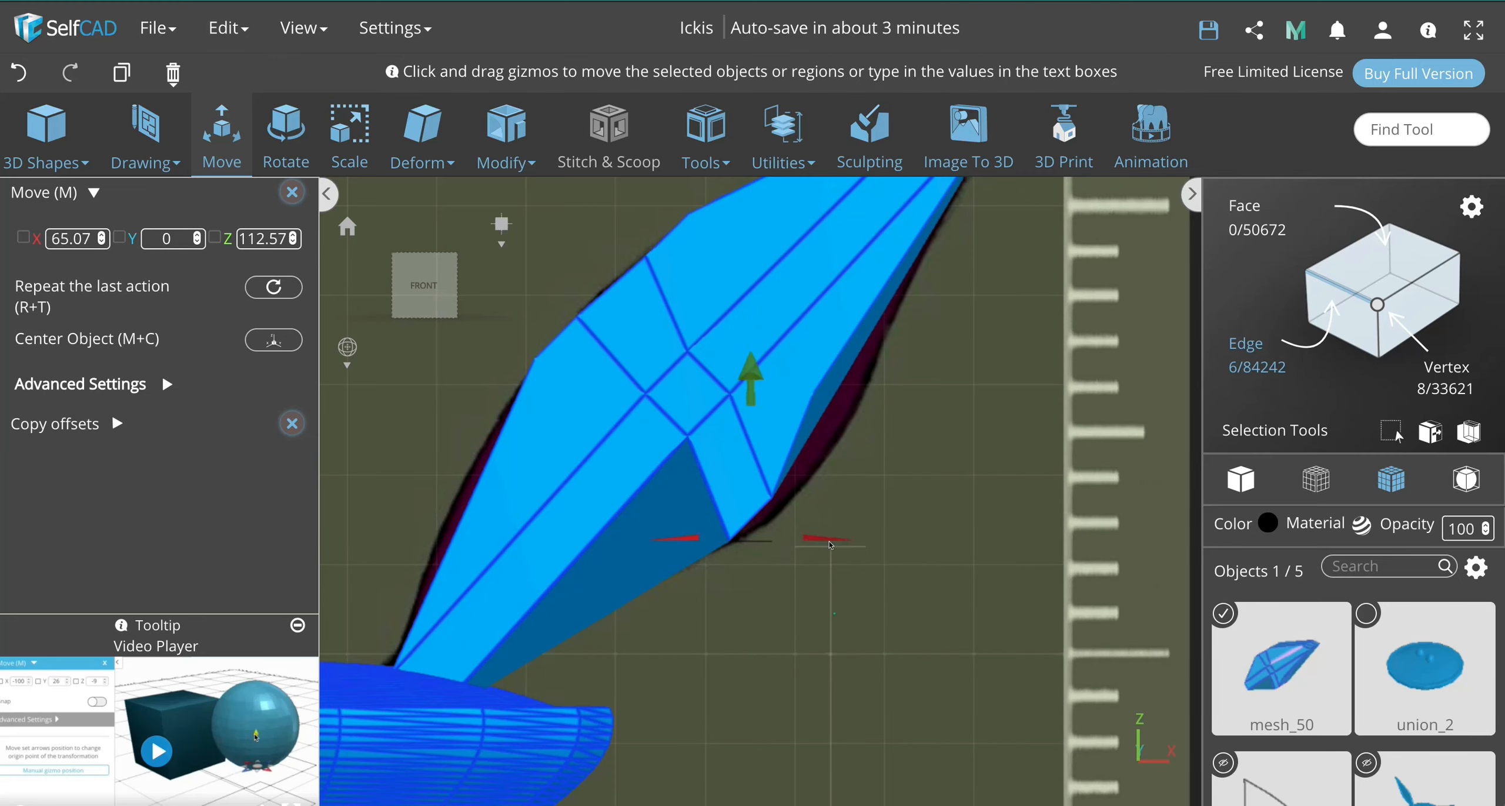
{"action": "right_click_drag", "start_coordinate": [830, 541], "coordinate": [861, 541]}
{"action": "left_click", "coordinate": [425, 285]}
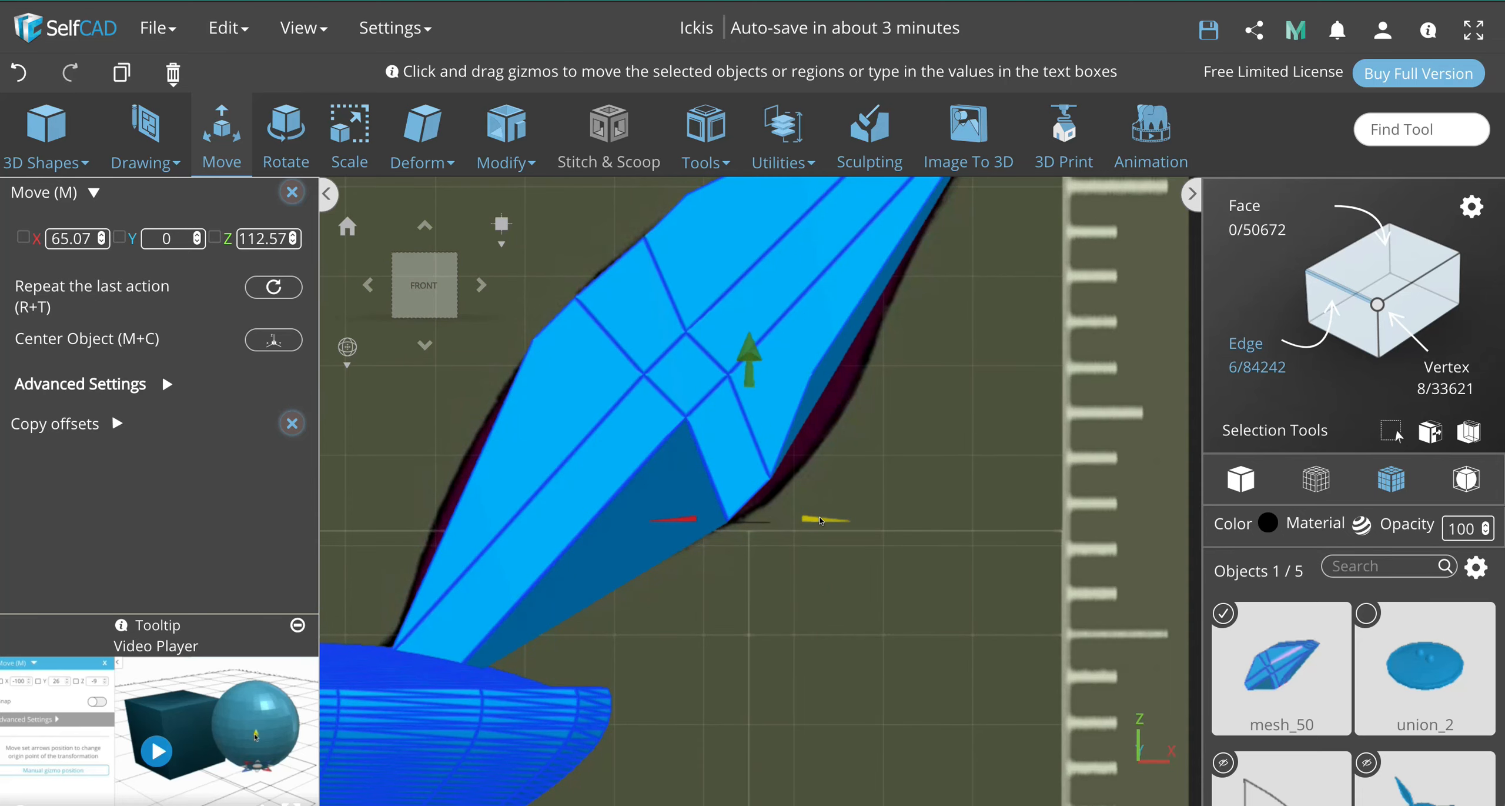
{"action": "left_click_drag", "start_coordinate": [821, 521], "coordinate": [855, 521]}
Step: Clear the selection and select the three depth-wise edges next to the middle segment, toward the ear's tip
{"action": "scroll", "coordinate": [919, 461], "scroll_direction": "down", "scroll_amount": 4}
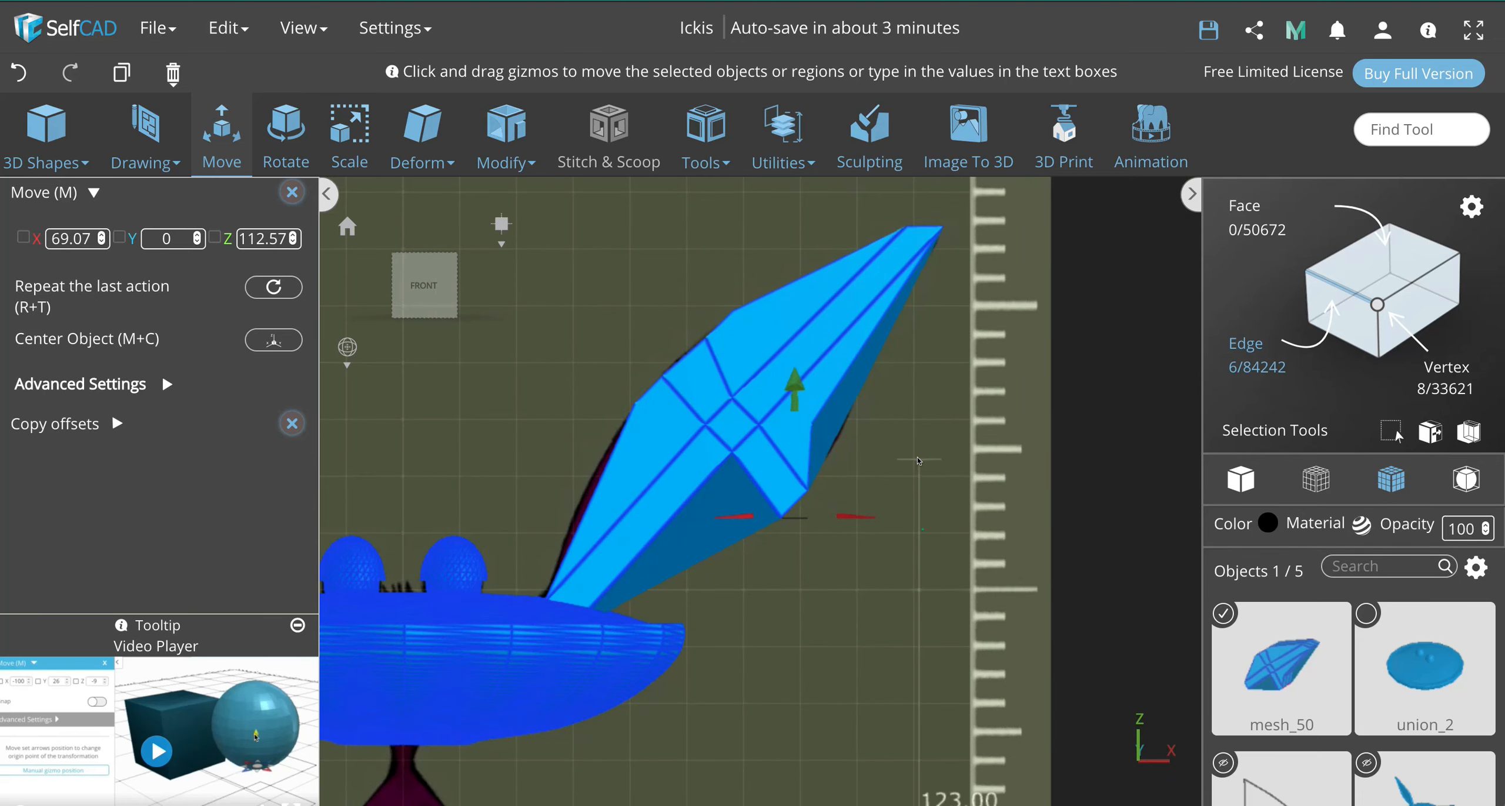
{"action": "right_click_drag", "start_coordinate": [919, 460], "coordinate": [714, 309]}
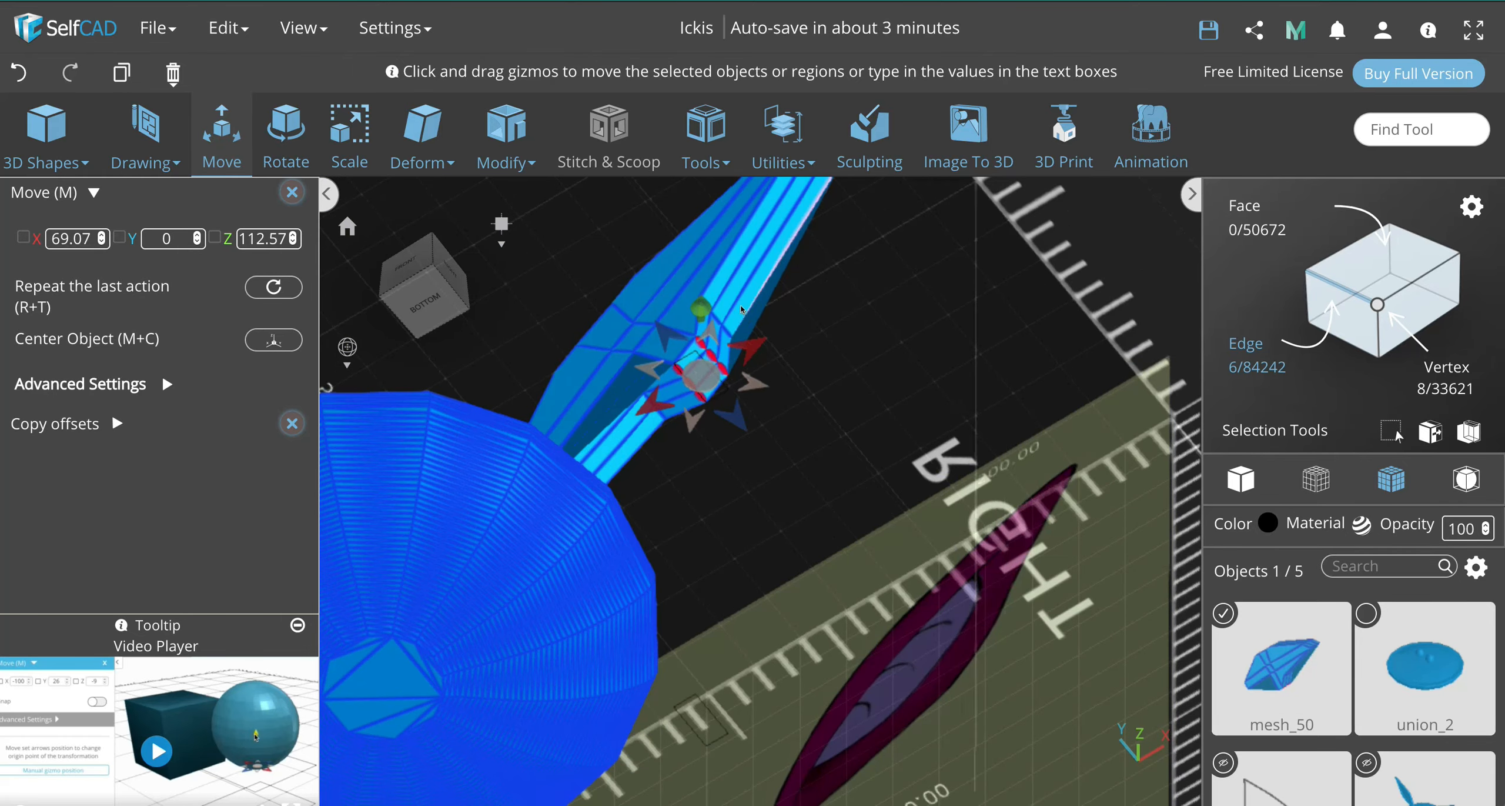
{"action": "left_click", "coordinate": [726, 328]}
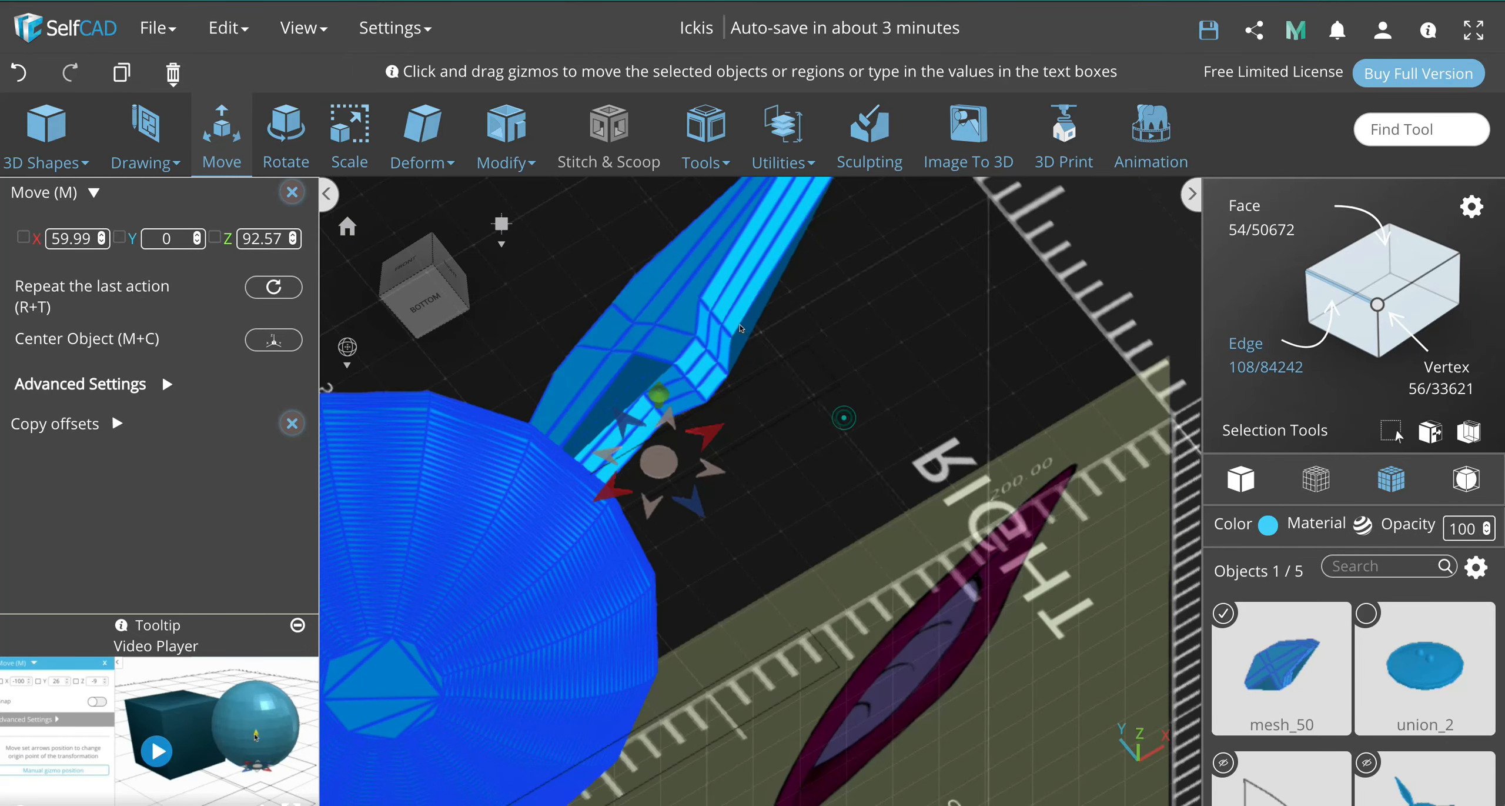
{"action": "left_click", "coordinate": [728, 331]}
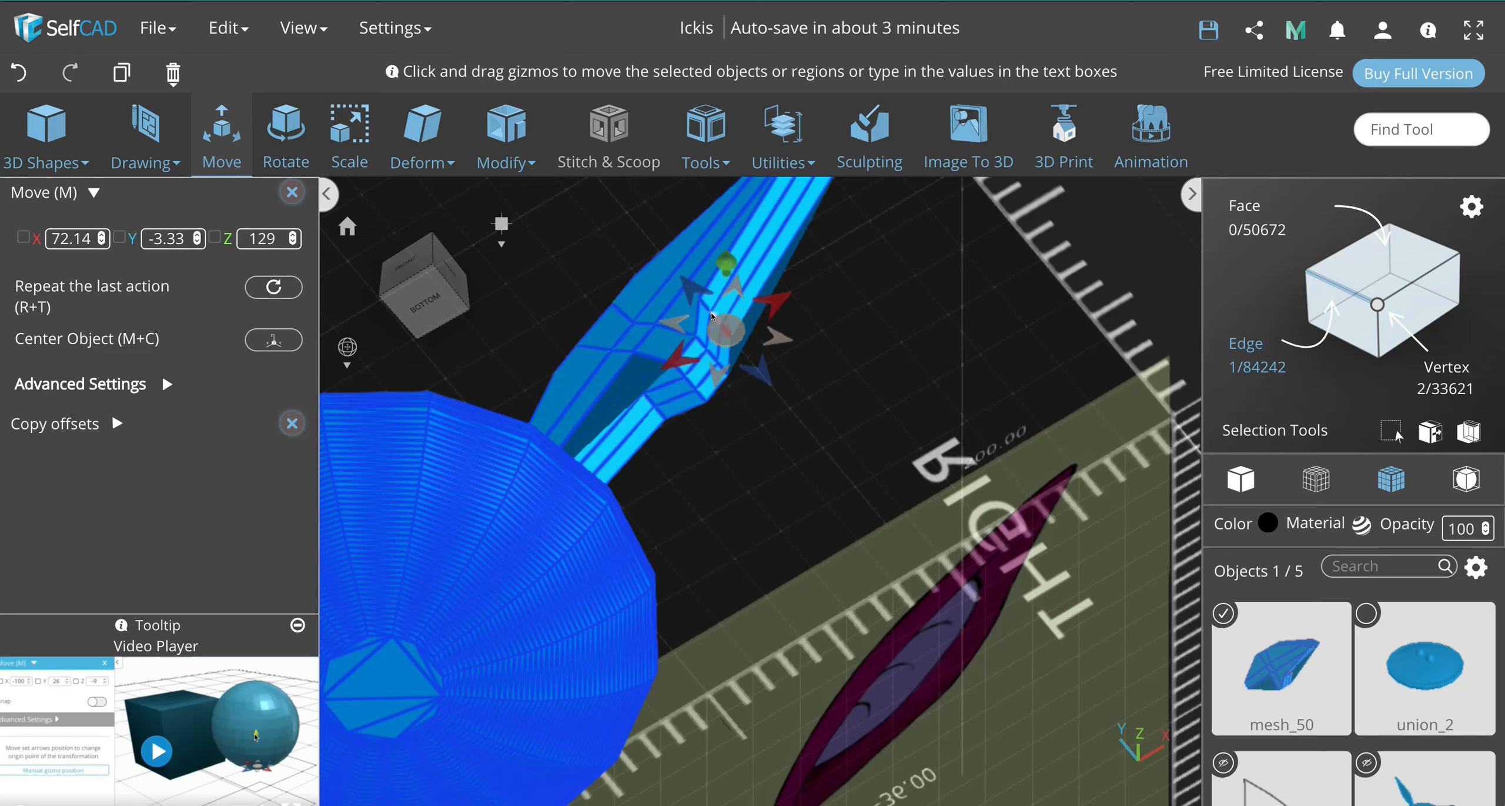
{"action": "left_click", "coordinate": [715, 318]}
{"action": "left_click", "coordinate": [705, 308]}
Step: Move the three tip-side edges outward to the ear's reference outline, to X 77.14 and Z 122
{"action": "left_click", "coordinate": [396, 269]}
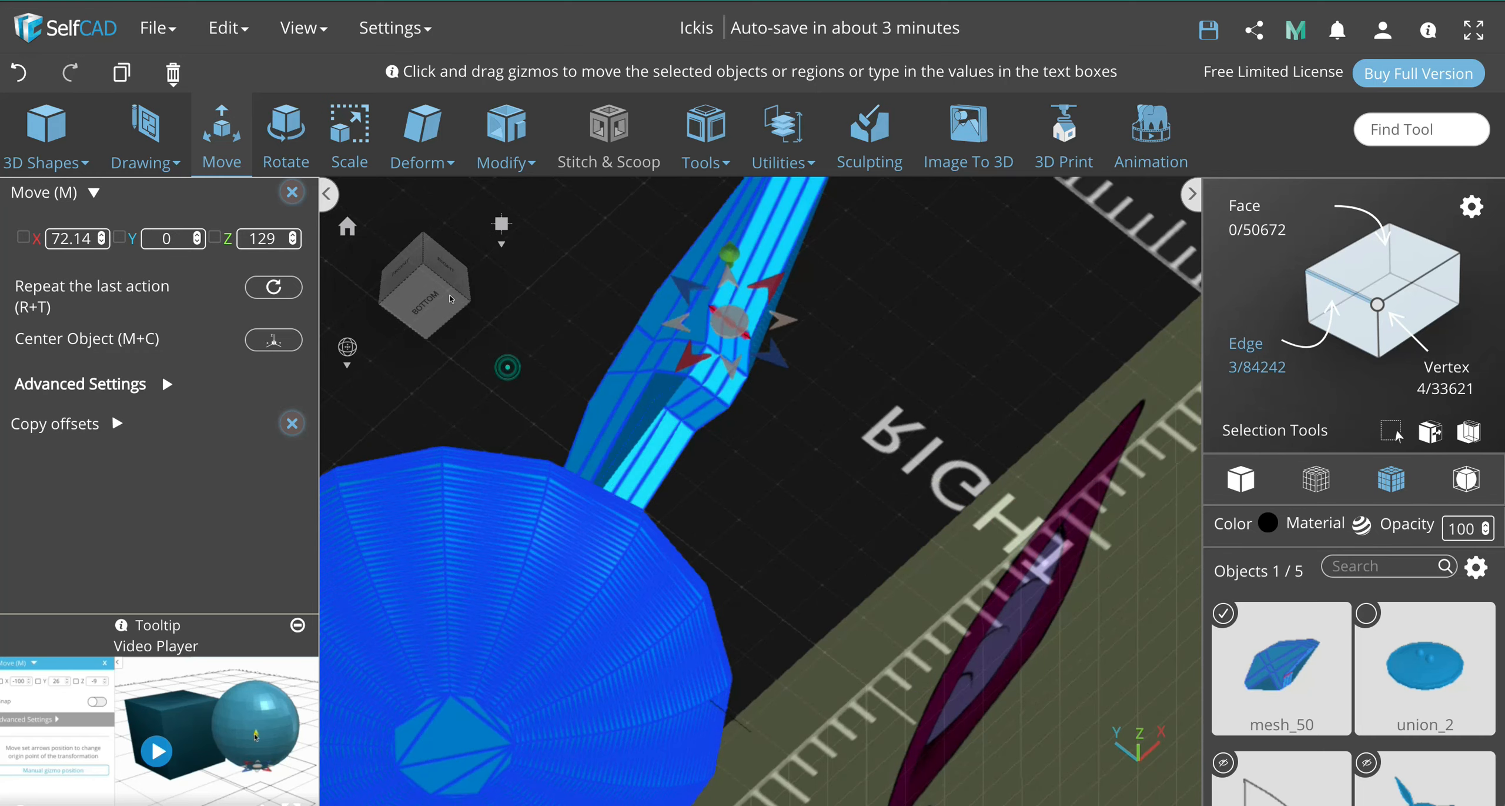
{"action": "left_click", "coordinate": [395, 269]}
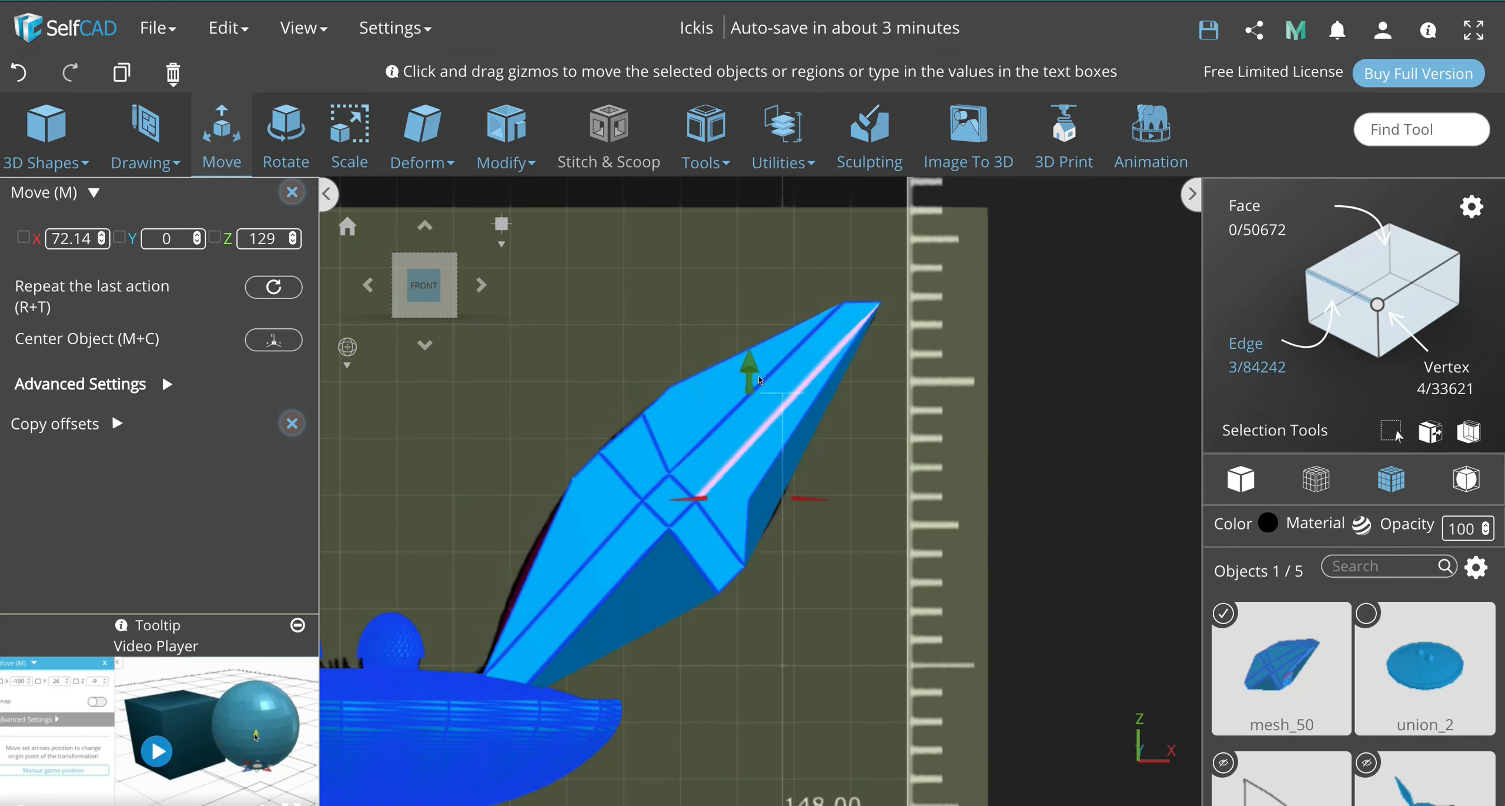
{"action": "left_click_drag", "start_coordinate": [756, 368], "coordinate": [758, 407]}
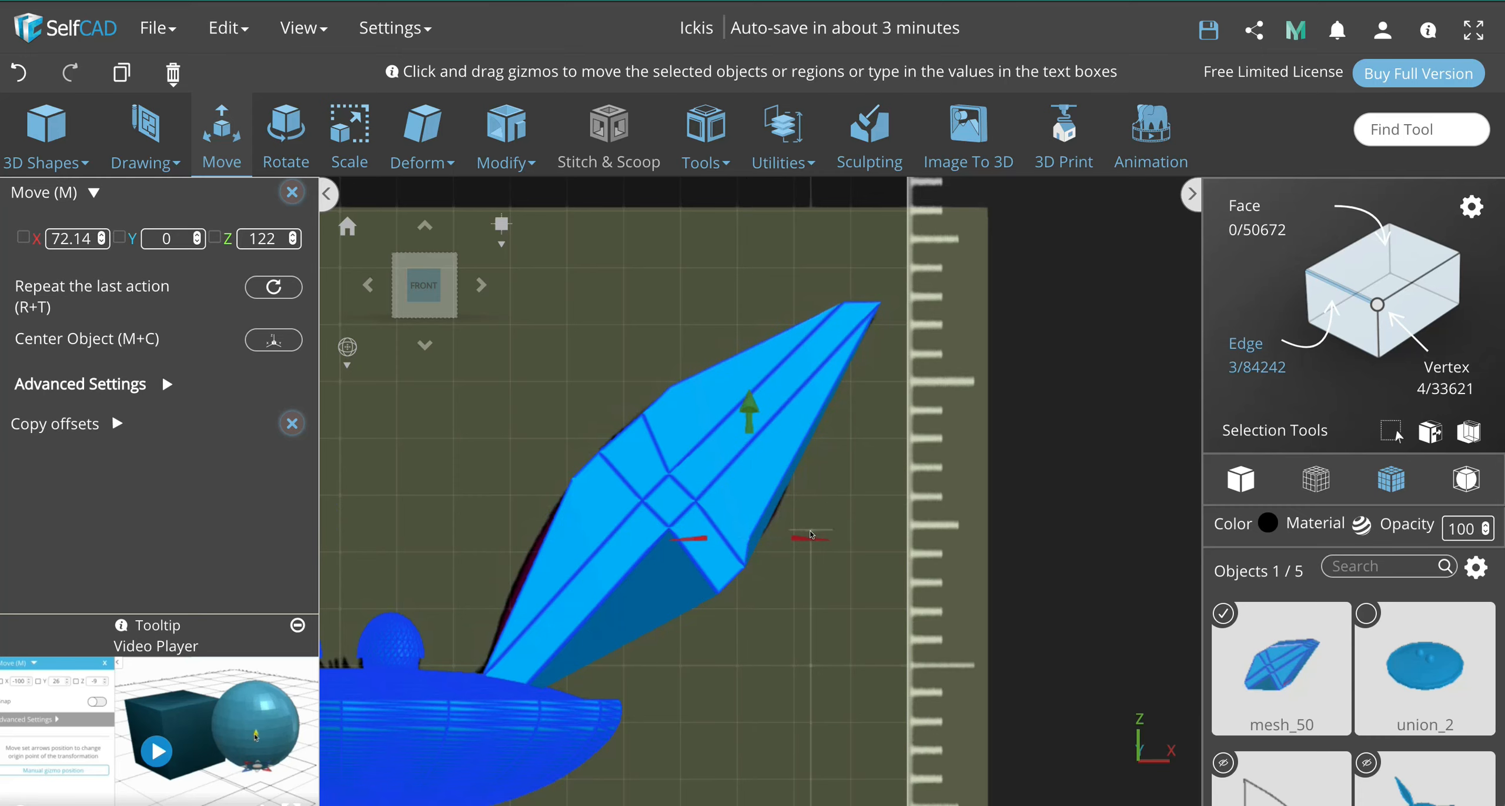
{"action": "left_click", "coordinate": [810, 541]}
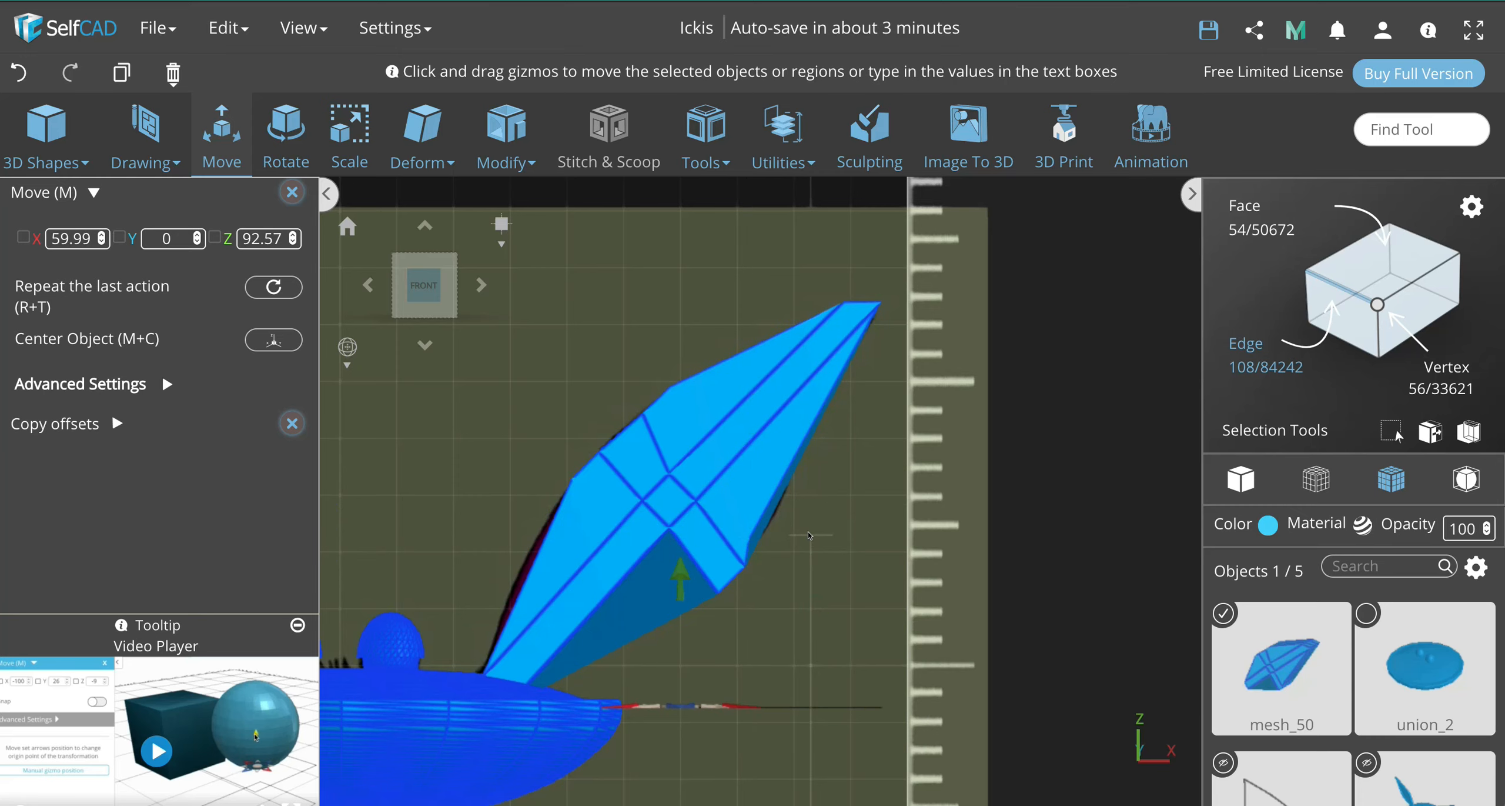
{"action": "key", "text": "ctrl+z"}
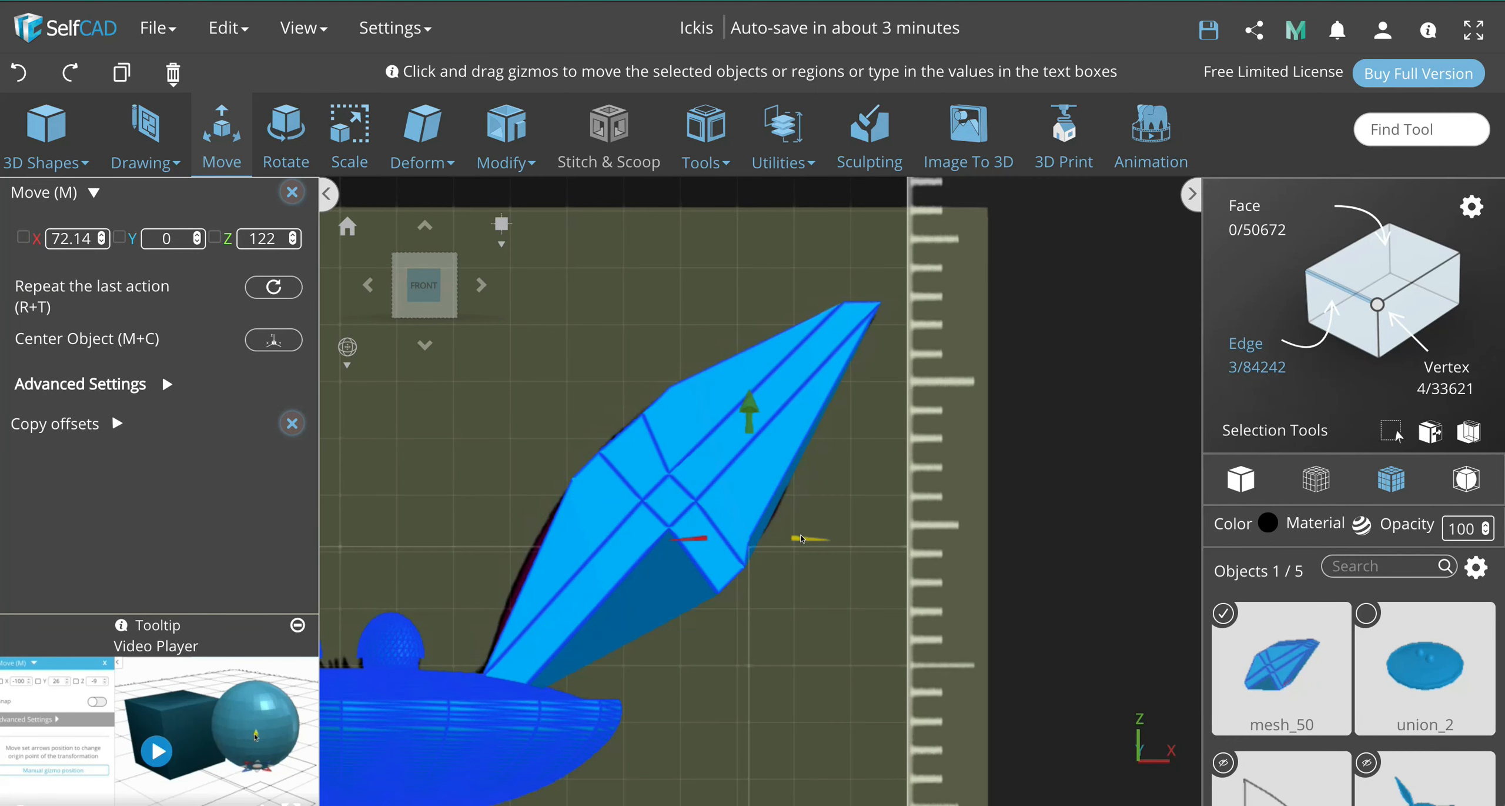
{"action": "left_click_drag", "start_coordinate": [801, 538], "coordinate": [833, 536]}
Step: Replace the selection with the three depth-wise edges next to the middle segment, toward the ear's base
{"action": "scroll", "coordinate": [818, 652], "scroll_direction": "down", "scroll_amount": 5}
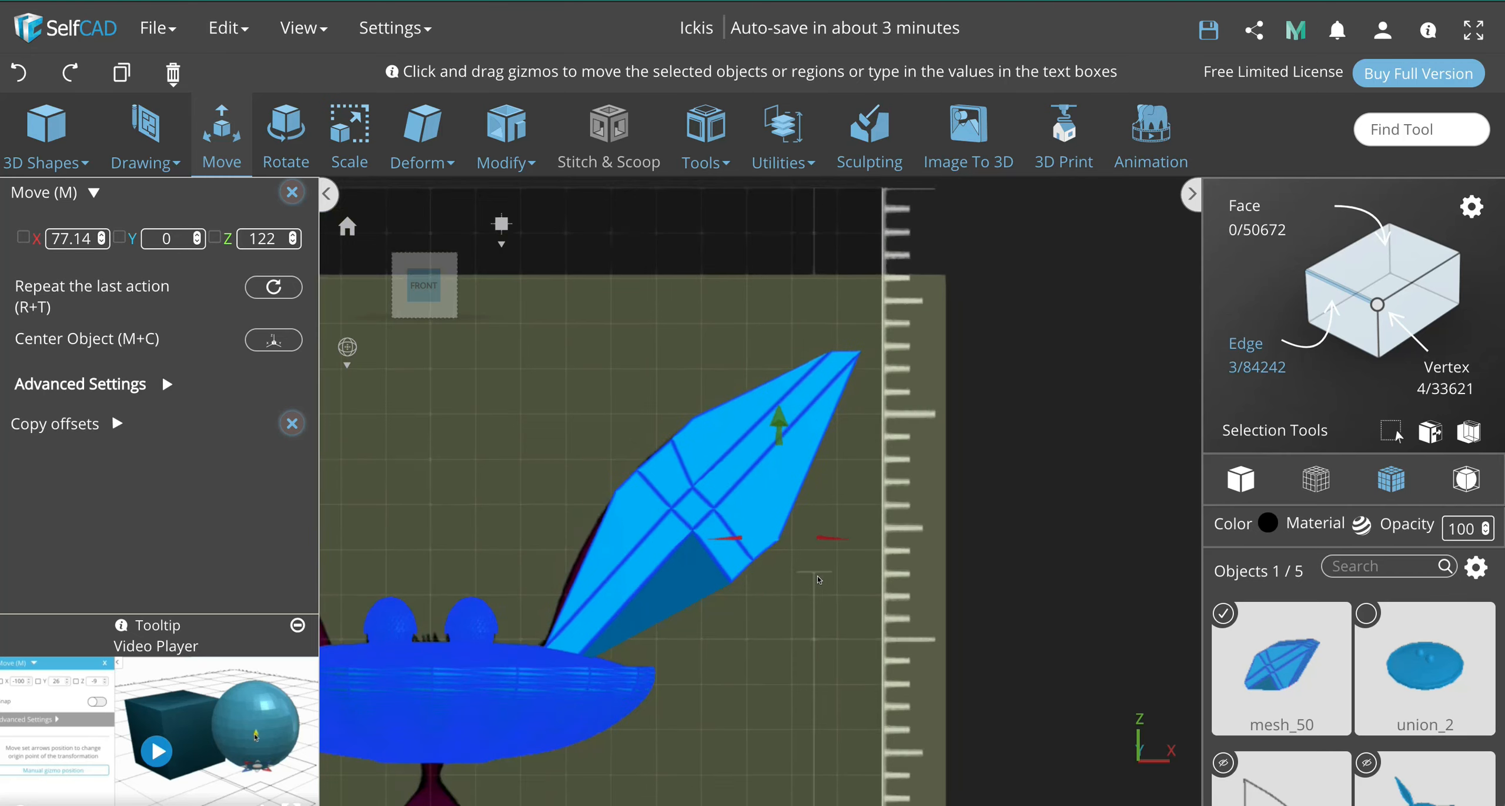
{"action": "right_click_drag", "start_coordinate": [815, 664], "coordinate": [689, 459]}
{"action": "scroll", "coordinate": [689, 459], "scroll_direction": "up", "scroll_amount": 6}
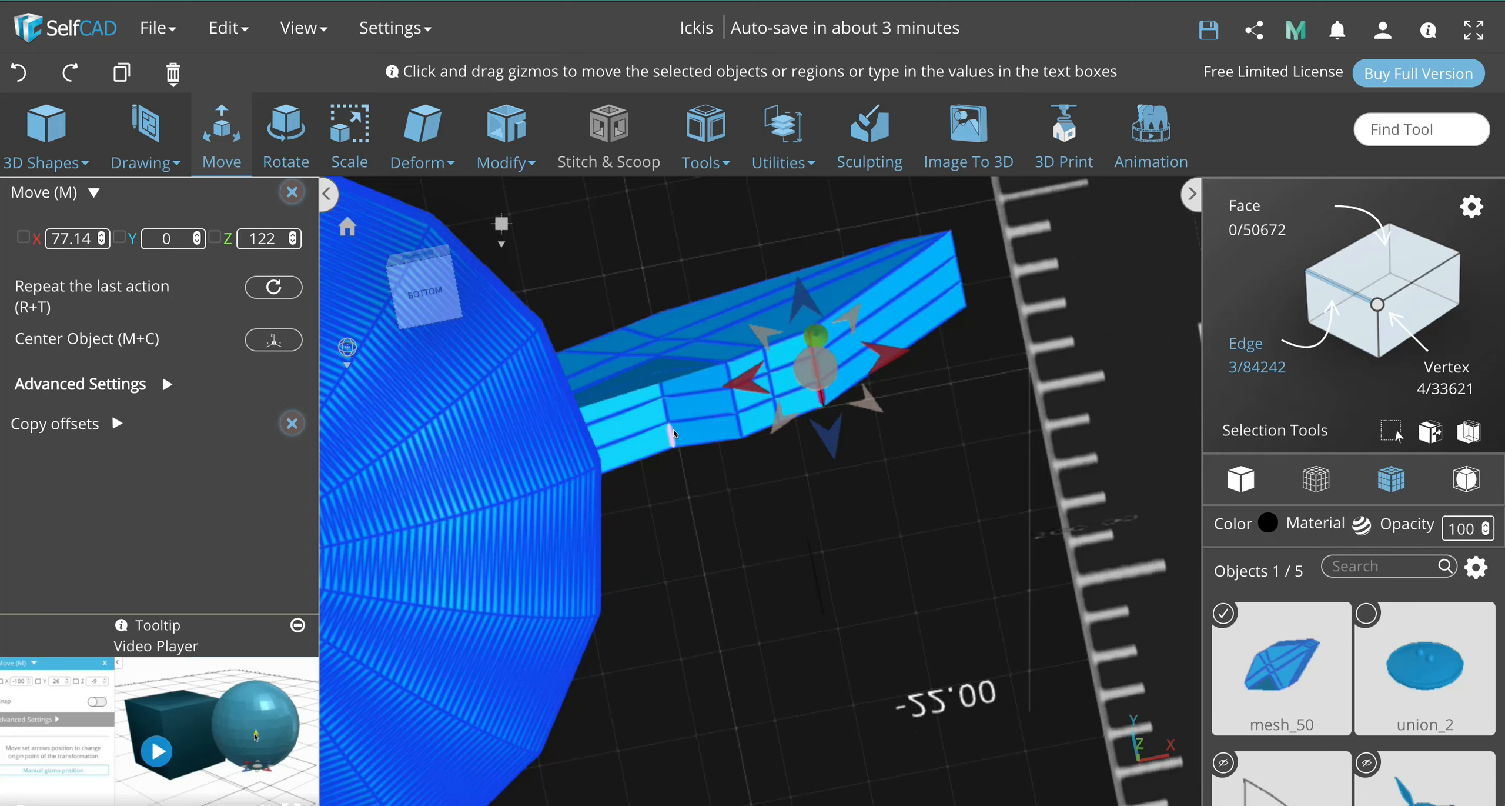
{"action": "left_click", "coordinate": [661, 408]}
{"action": "left_click", "coordinate": [661, 407]}
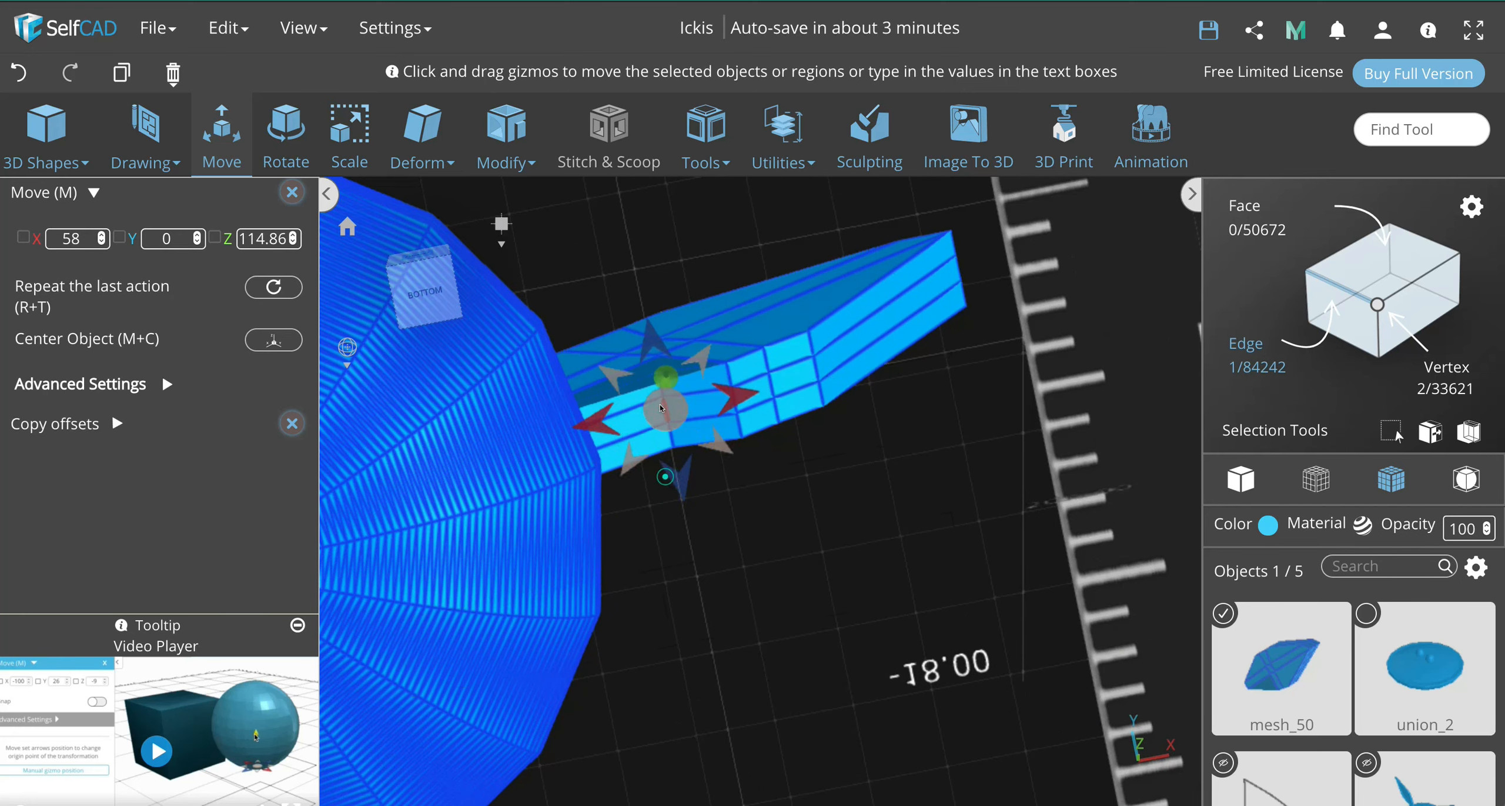
{"action": "scroll", "coordinate": [661, 450], "scroll_direction": "up", "scroll_amount": 4}
{"action": "left_click", "coordinate": [659, 441]}
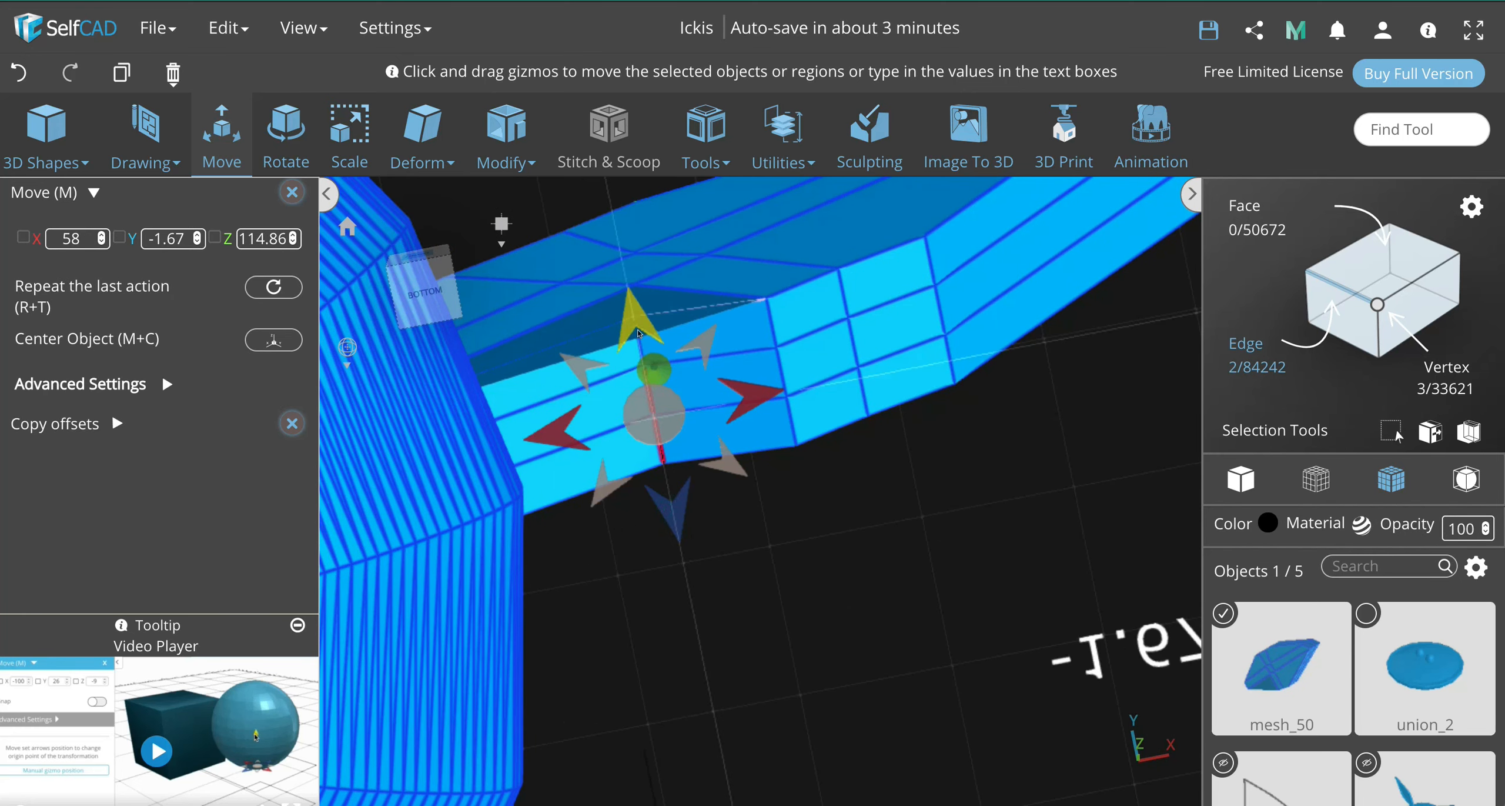
{"action": "left_click", "coordinate": [640, 347]}
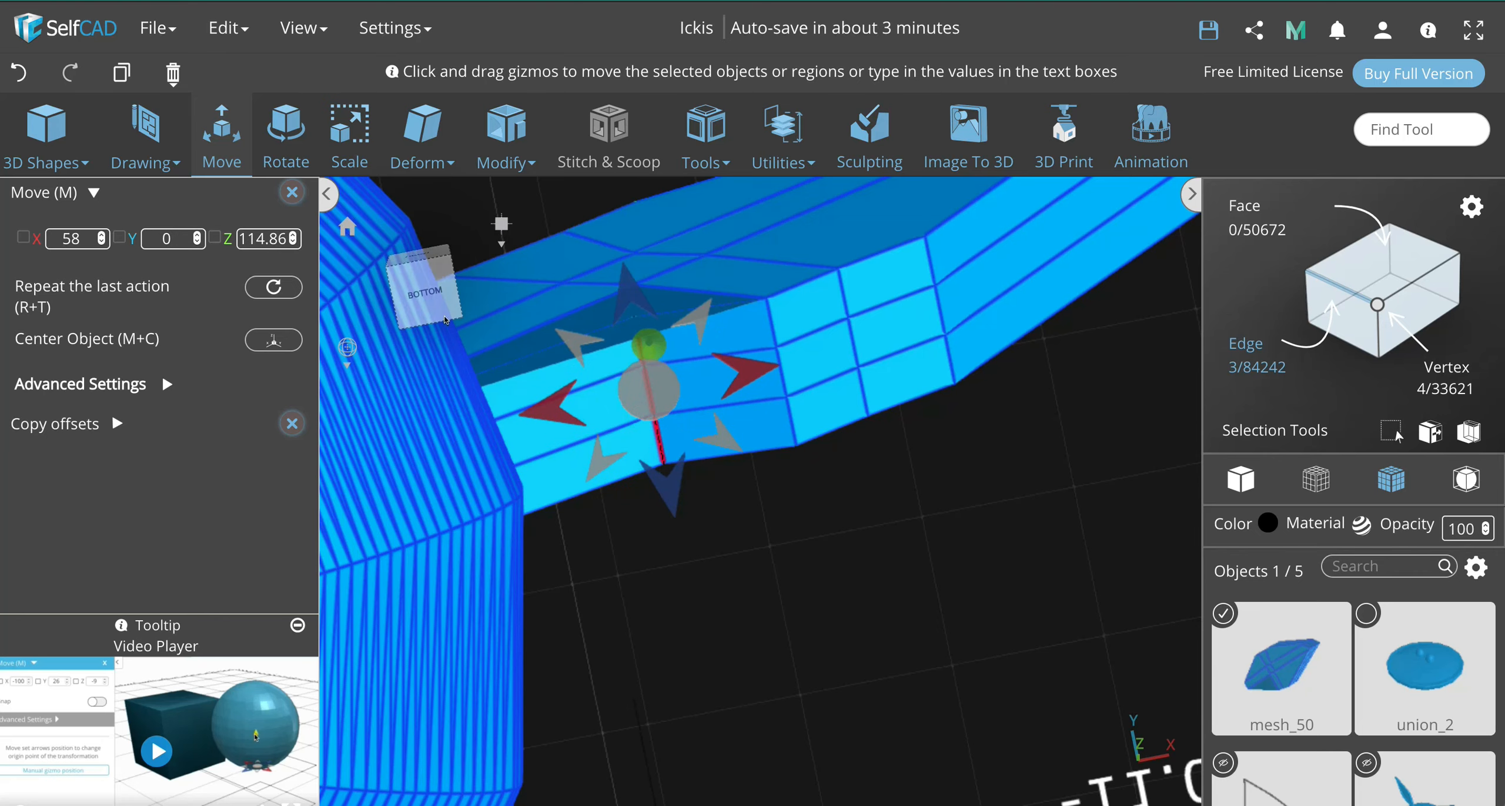
Step: Lower the three base-side edges to the ear's lower outline, at Z 104.86
{"action": "left_click", "coordinate": [416, 253]}
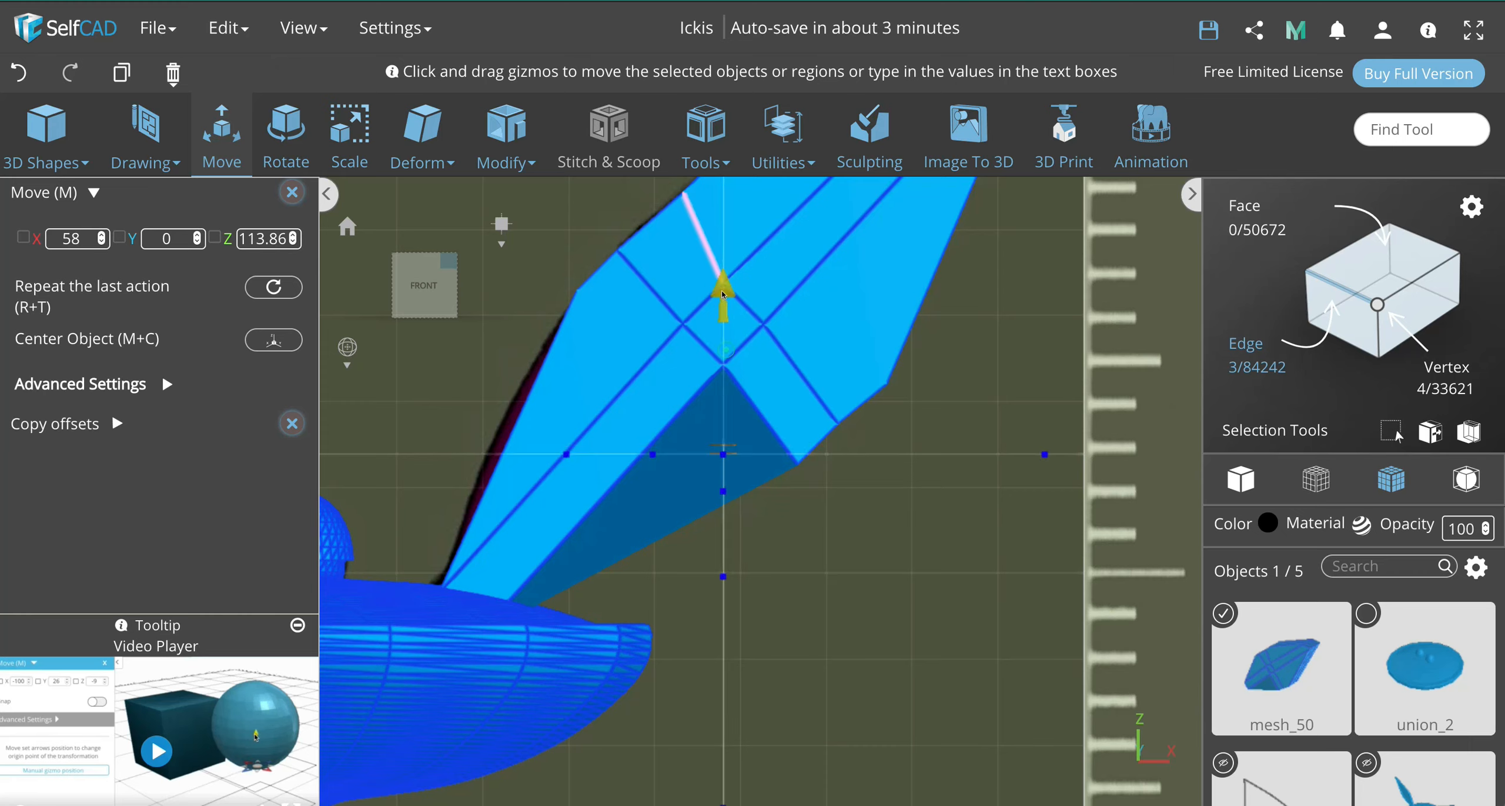
{"action": "left_click_drag", "start_coordinate": [723, 294], "coordinate": [733, 326]}
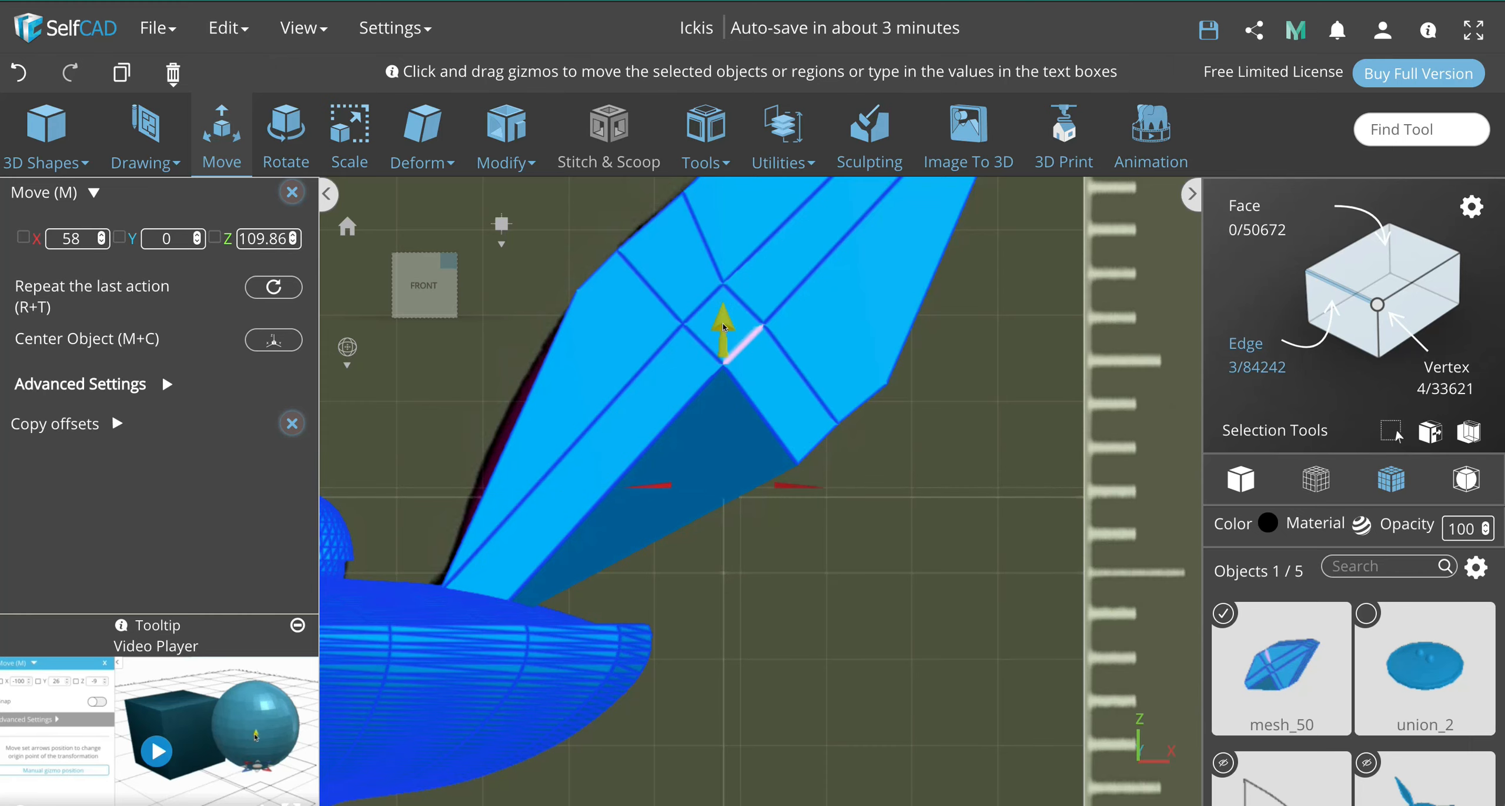
{"action": "left_click", "coordinate": [423, 285]}
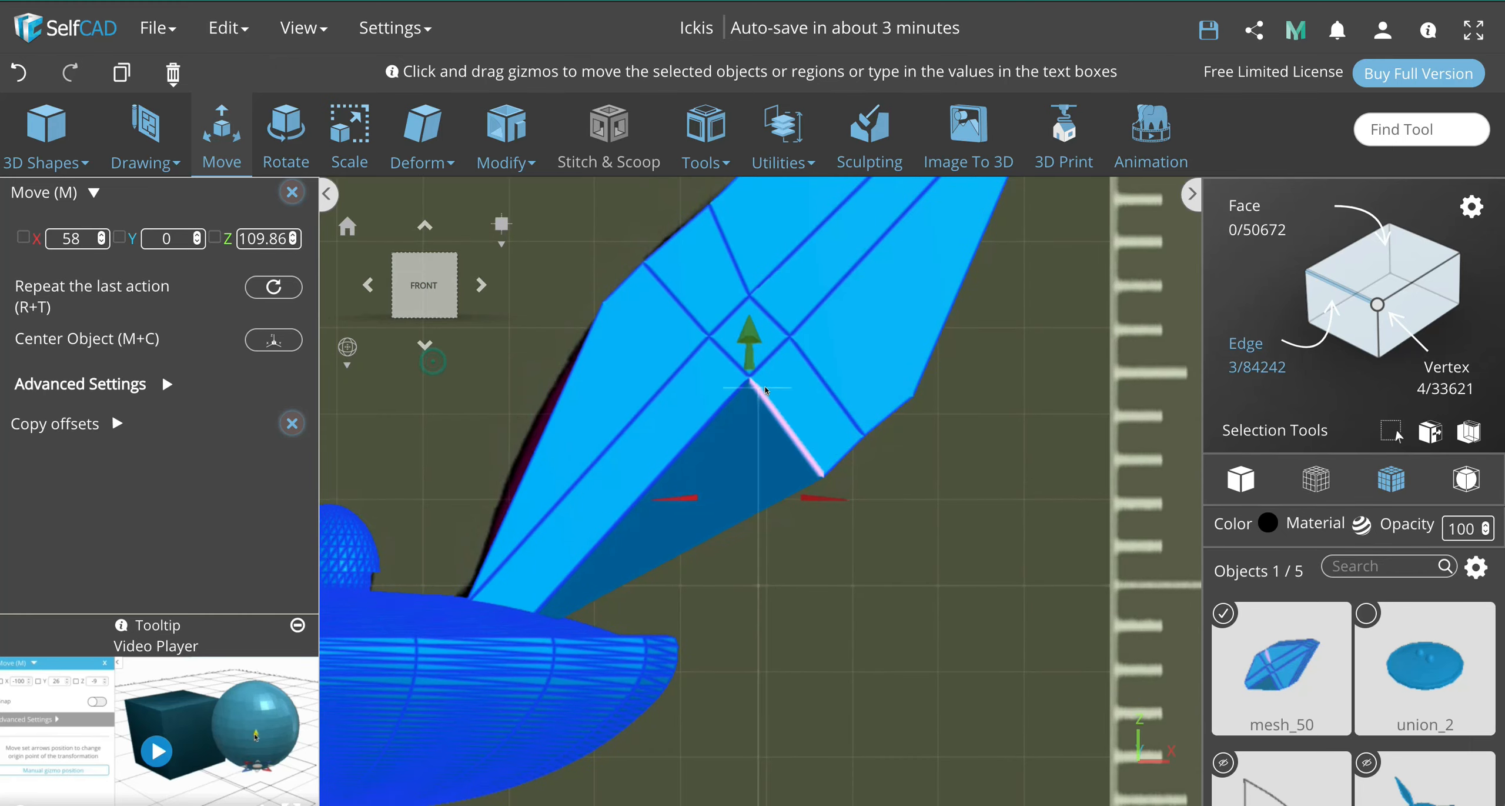
{"action": "left_click_drag", "start_coordinate": [748, 334], "coordinate": [754, 377]}
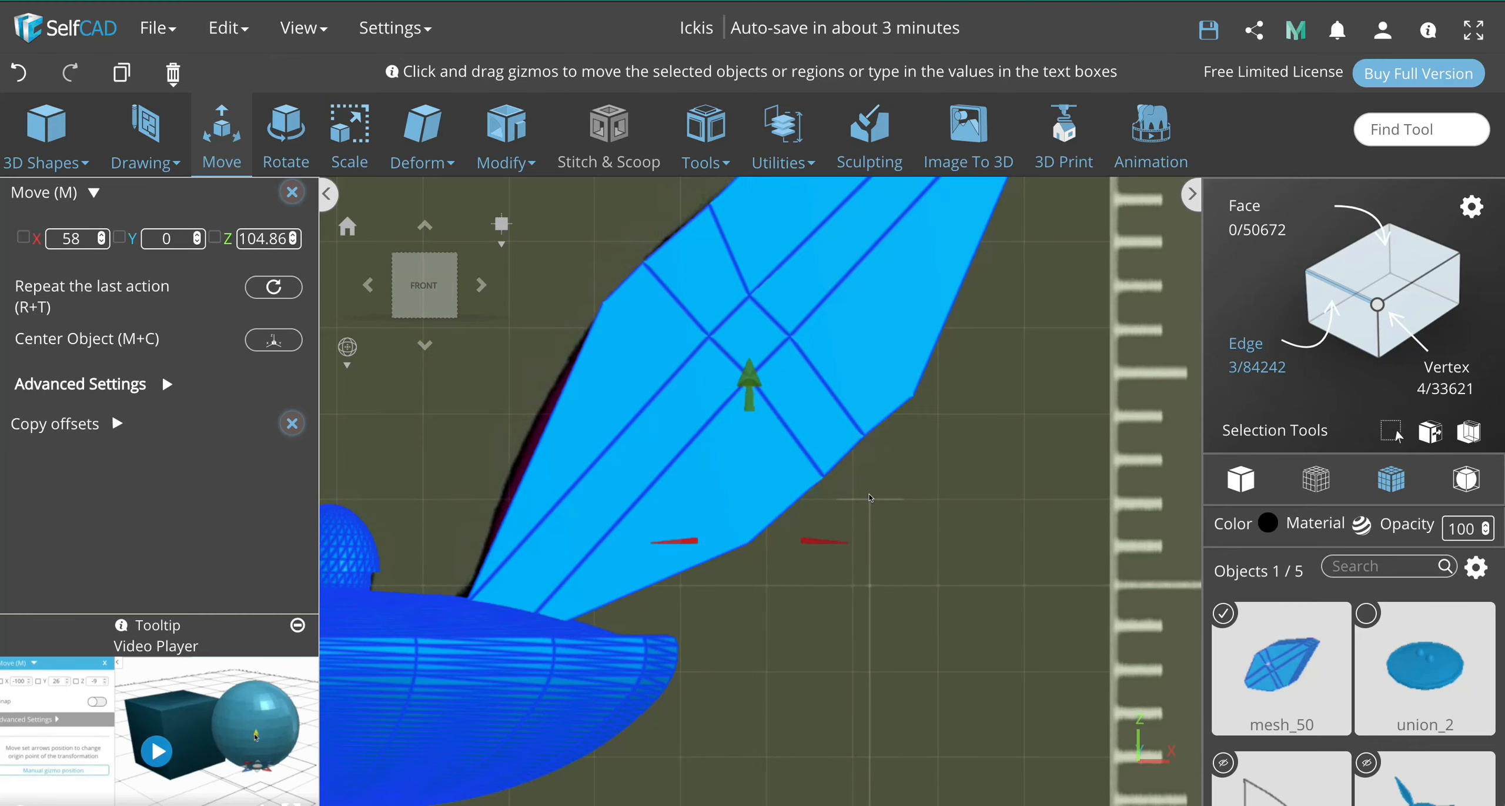
Step: Clear the edge selection, turn on loop selection, and select the inner lengthwise edge loop nearer the front along the ear's thickness
{"action": "scroll", "coordinate": [871, 496], "scroll_direction": "down", "scroll_amount": 5}
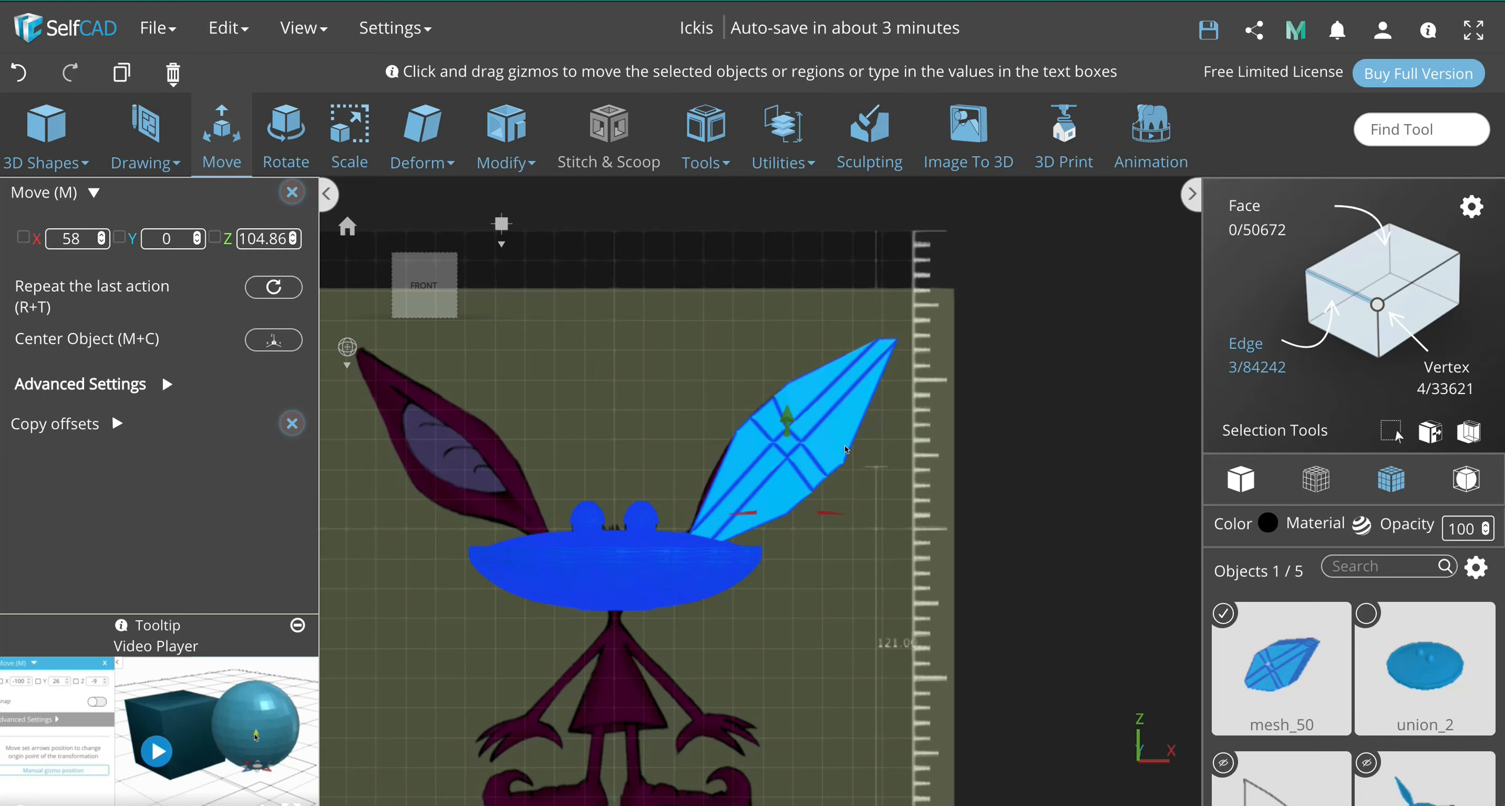
{"action": "scroll", "coordinate": [845, 450], "scroll_direction": "up", "scroll_amount": 3}
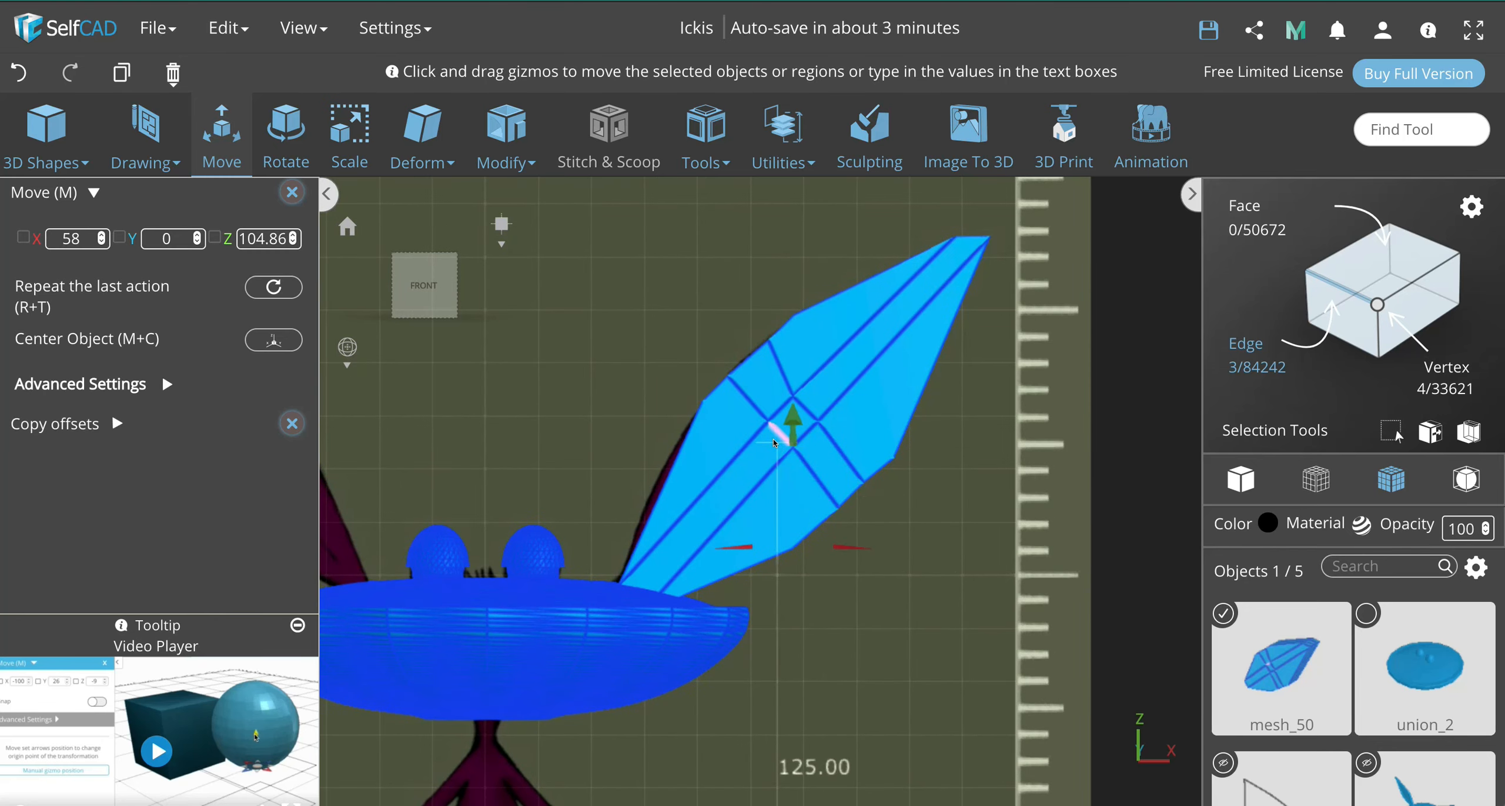
{"action": "scroll", "coordinate": [775, 443], "scroll_direction": "down", "scroll_amount": 2}
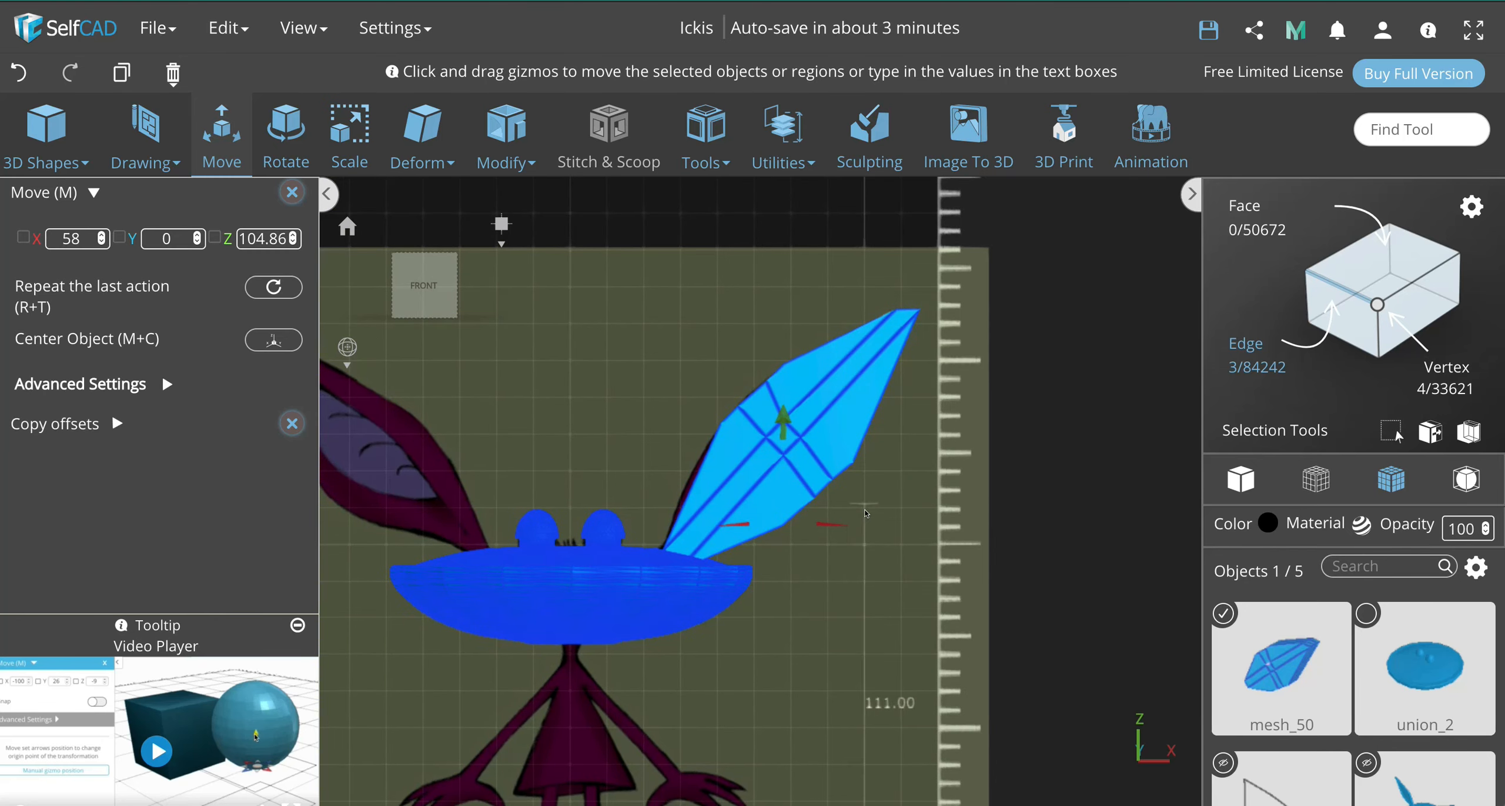
{"action": "right_click_drag", "start_coordinate": [866, 513], "coordinate": [837, 442]}
{"action": "scroll", "coordinate": [837, 442], "scroll_direction": "up", "scroll_amount": 6}
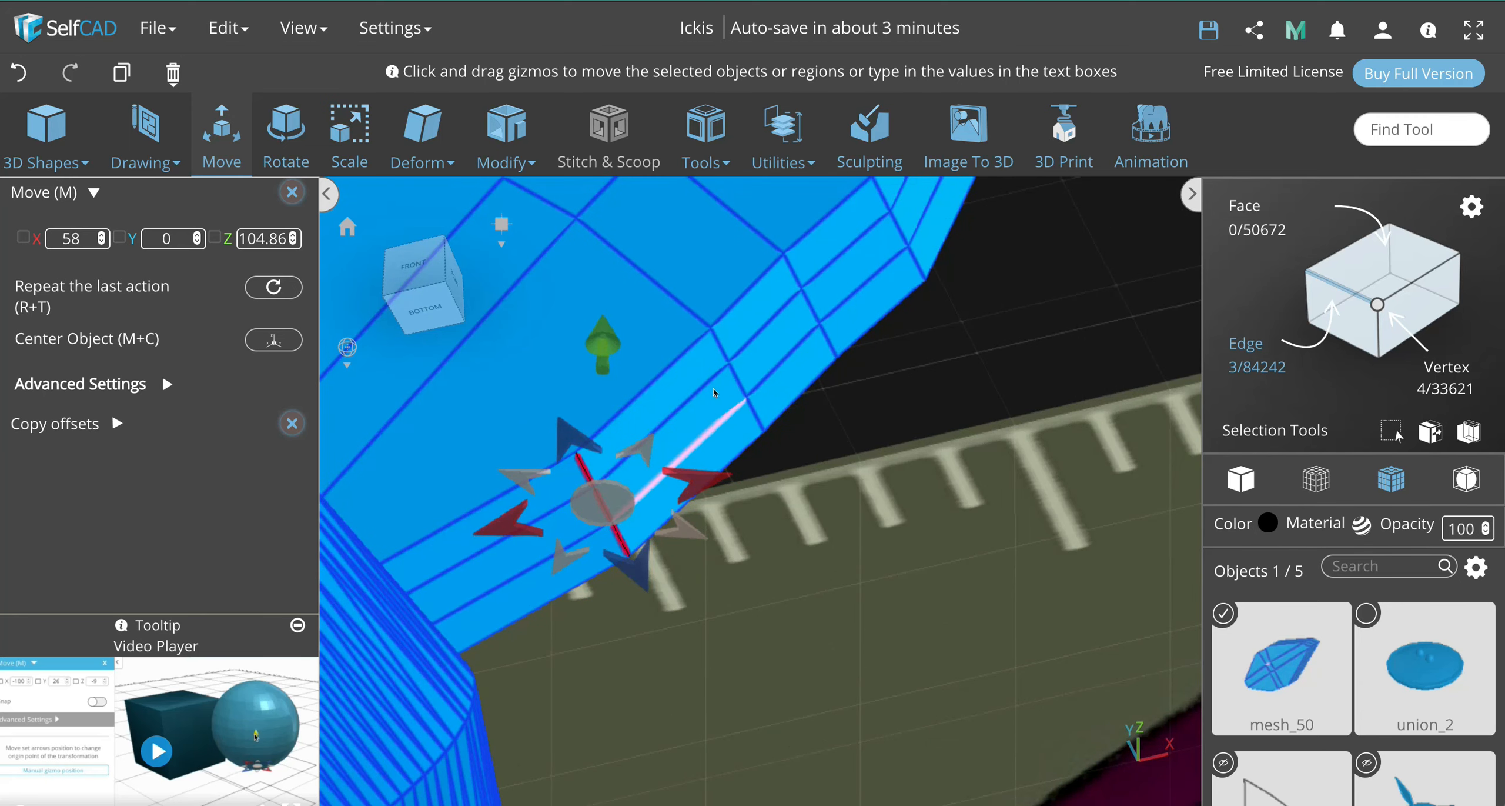
{"action": "left_click", "coordinate": [983, 478]}
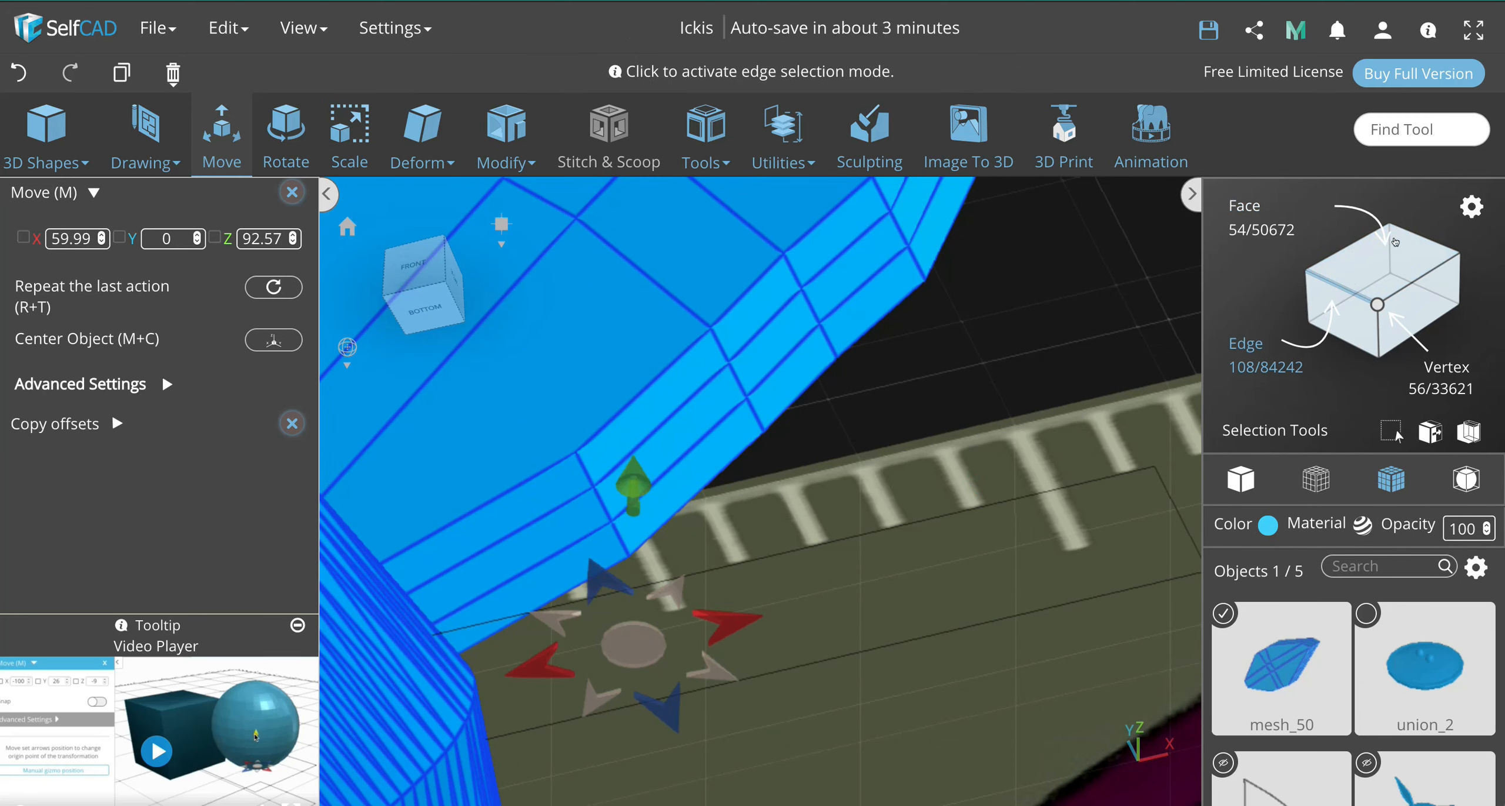
{"action": "left_click", "coordinate": [1472, 207]}
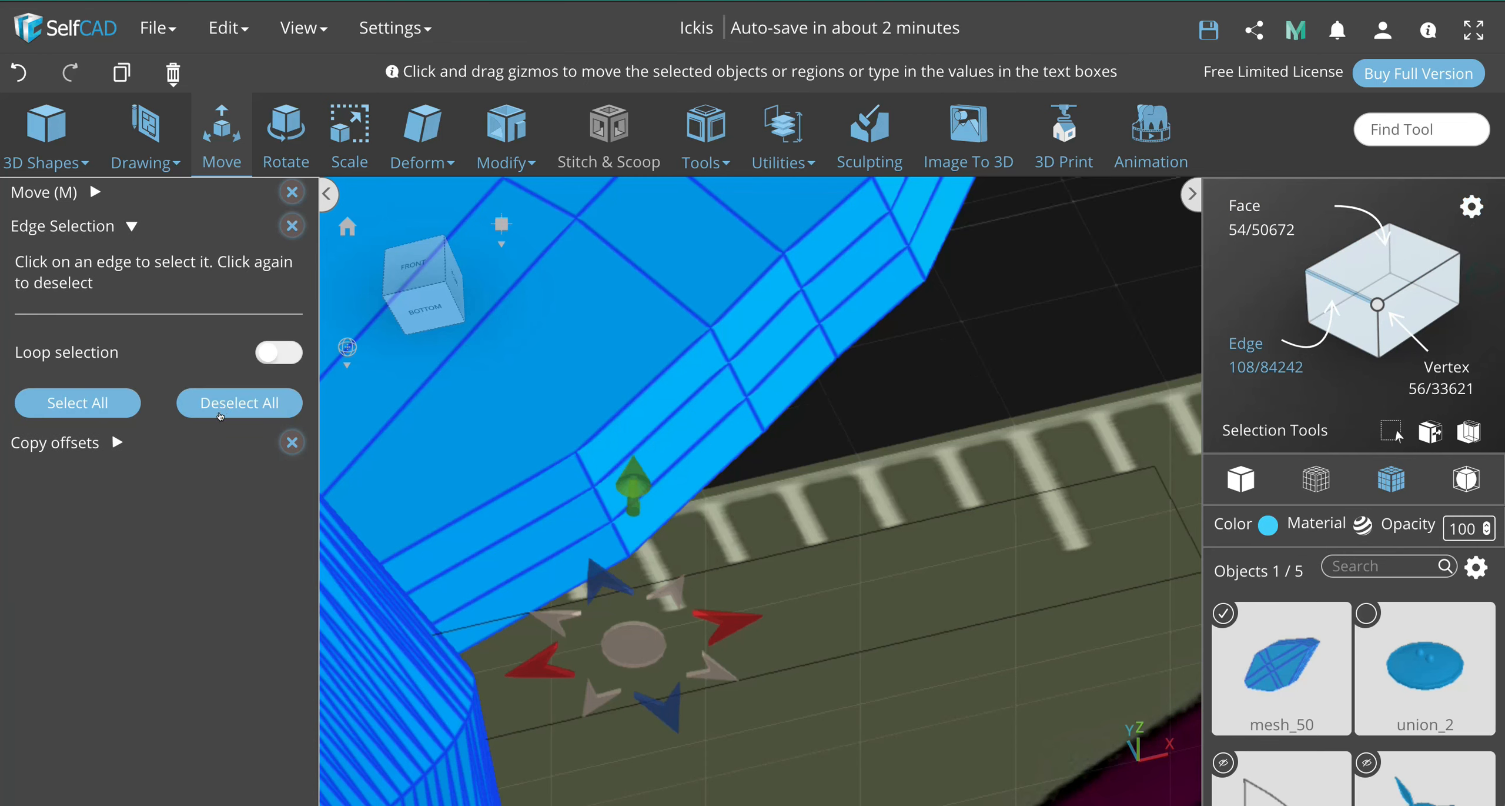
{"action": "left_click", "coordinate": [272, 351]}
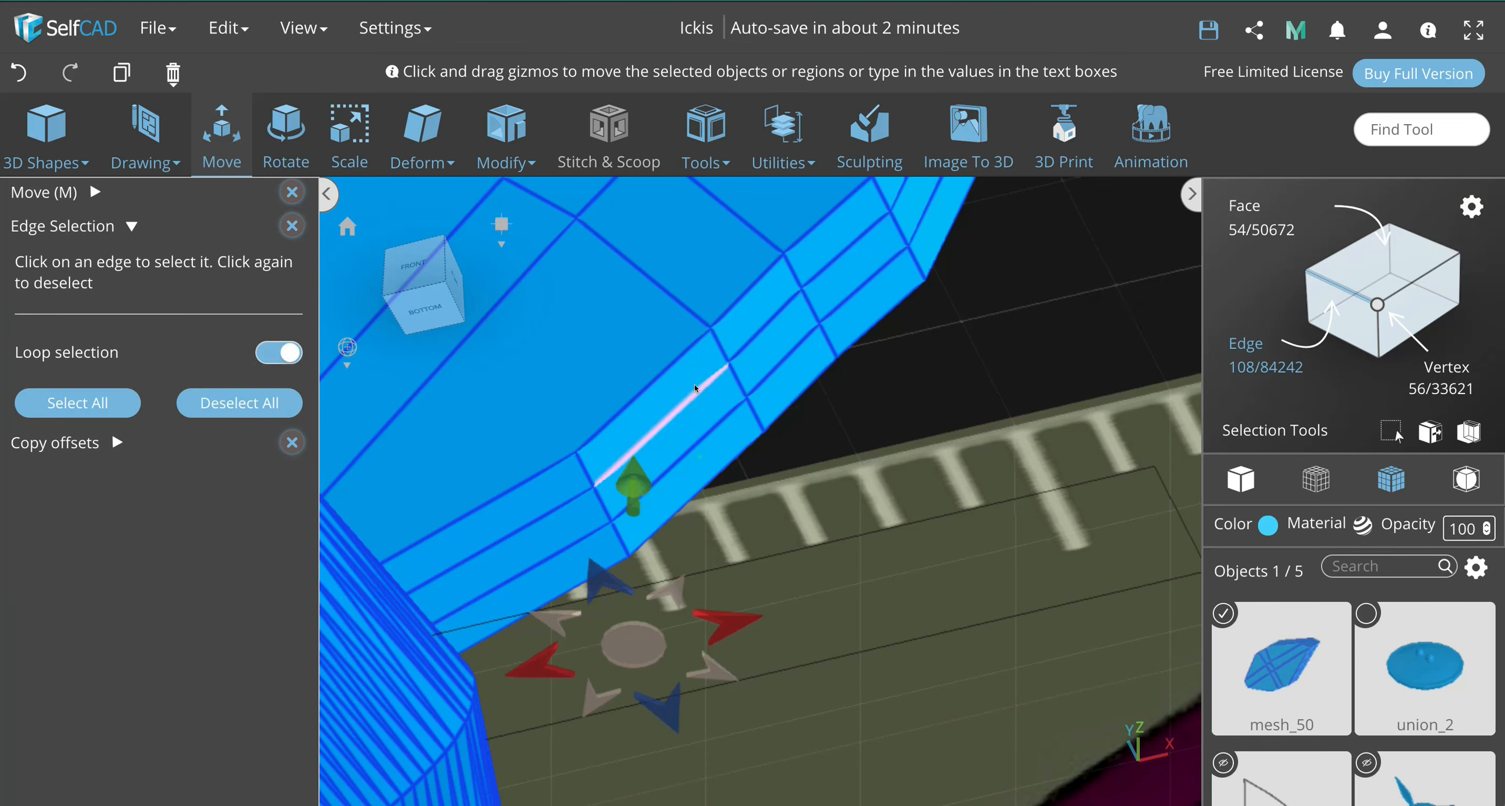
{"action": "left_click", "coordinate": [748, 349]}
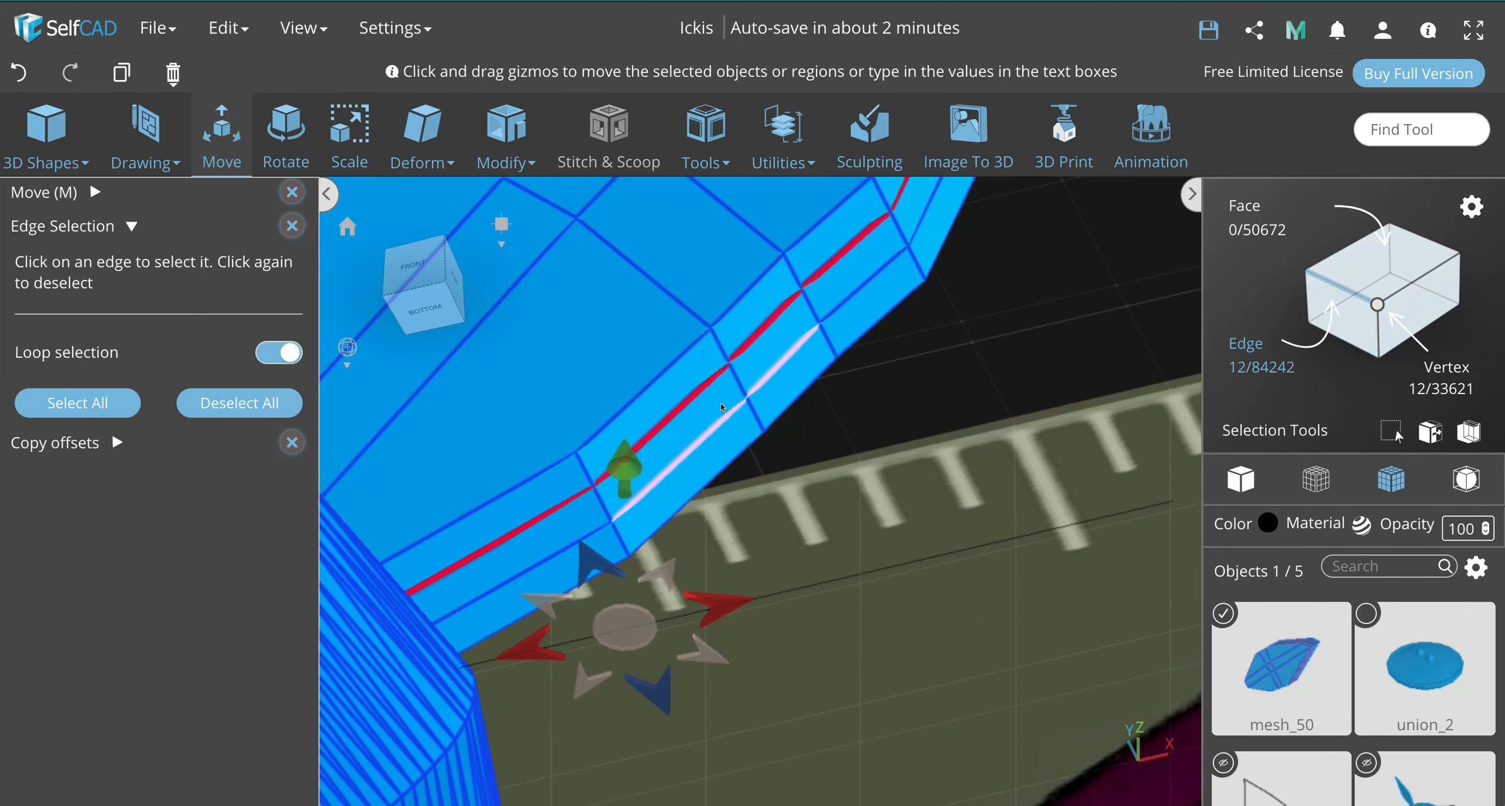
Step: Add the other inner lengthwise edge loop to the selection and scale both loops outward to X 82 with Keep Proportion on
{"action": "left_click", "coordinate": [779, 364]}
{"action": "scroll", "coordinate": [722, 406], "scroll_direction": "down", "scroll_amount": 8}
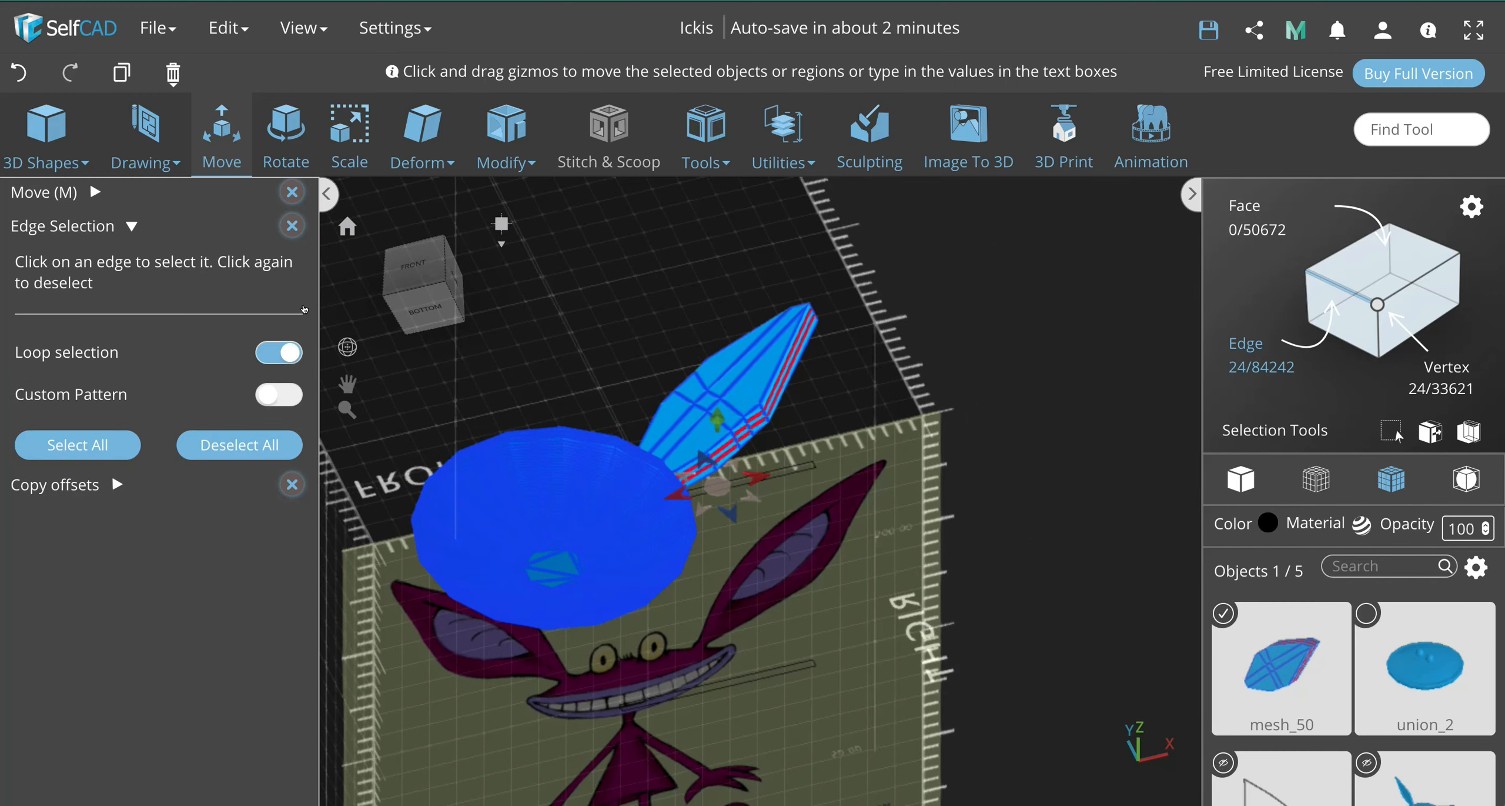
{"action": "left_click", "coordinate": [415, 268]}
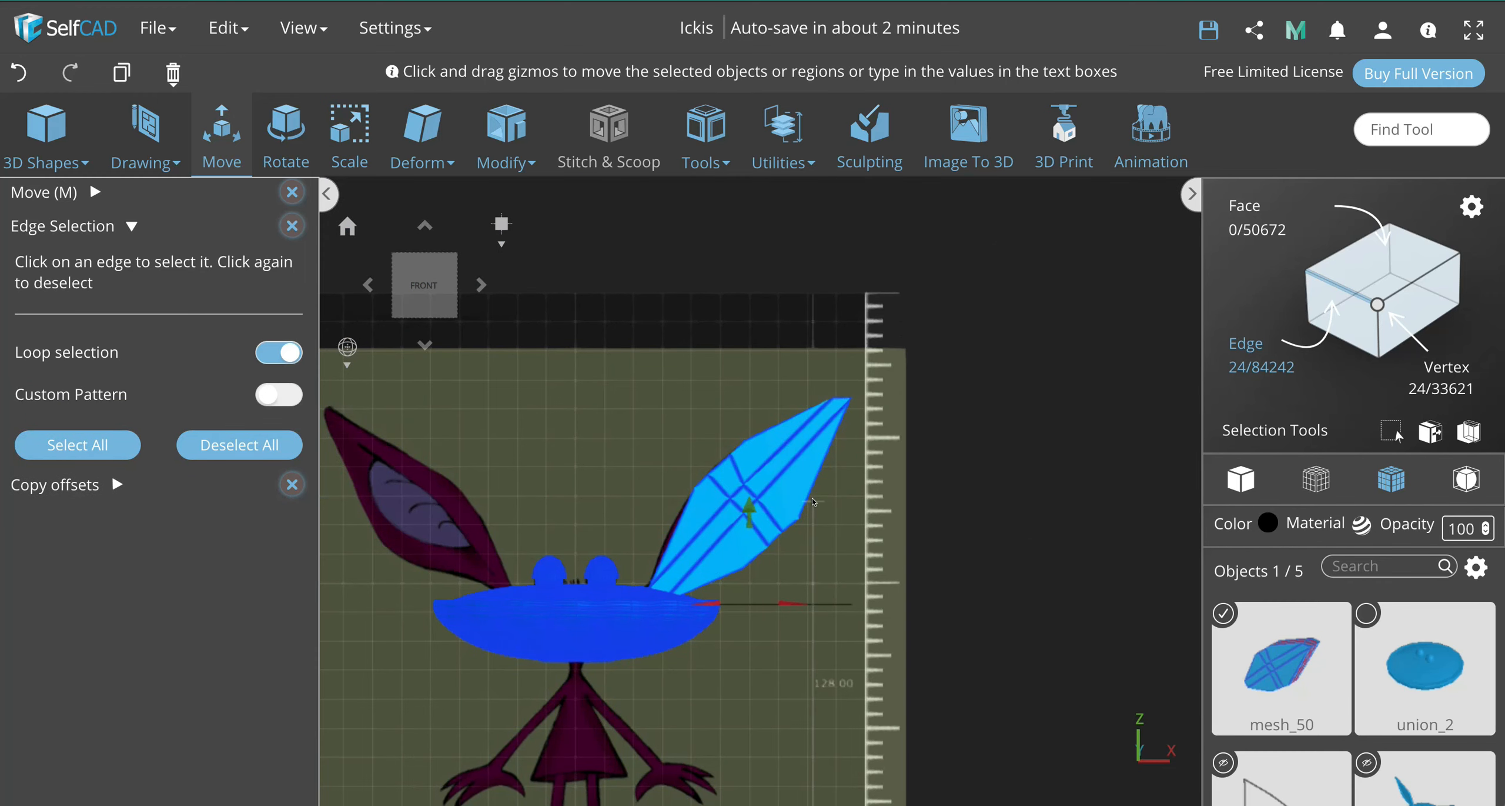
{"action": "key", "text": "s"}
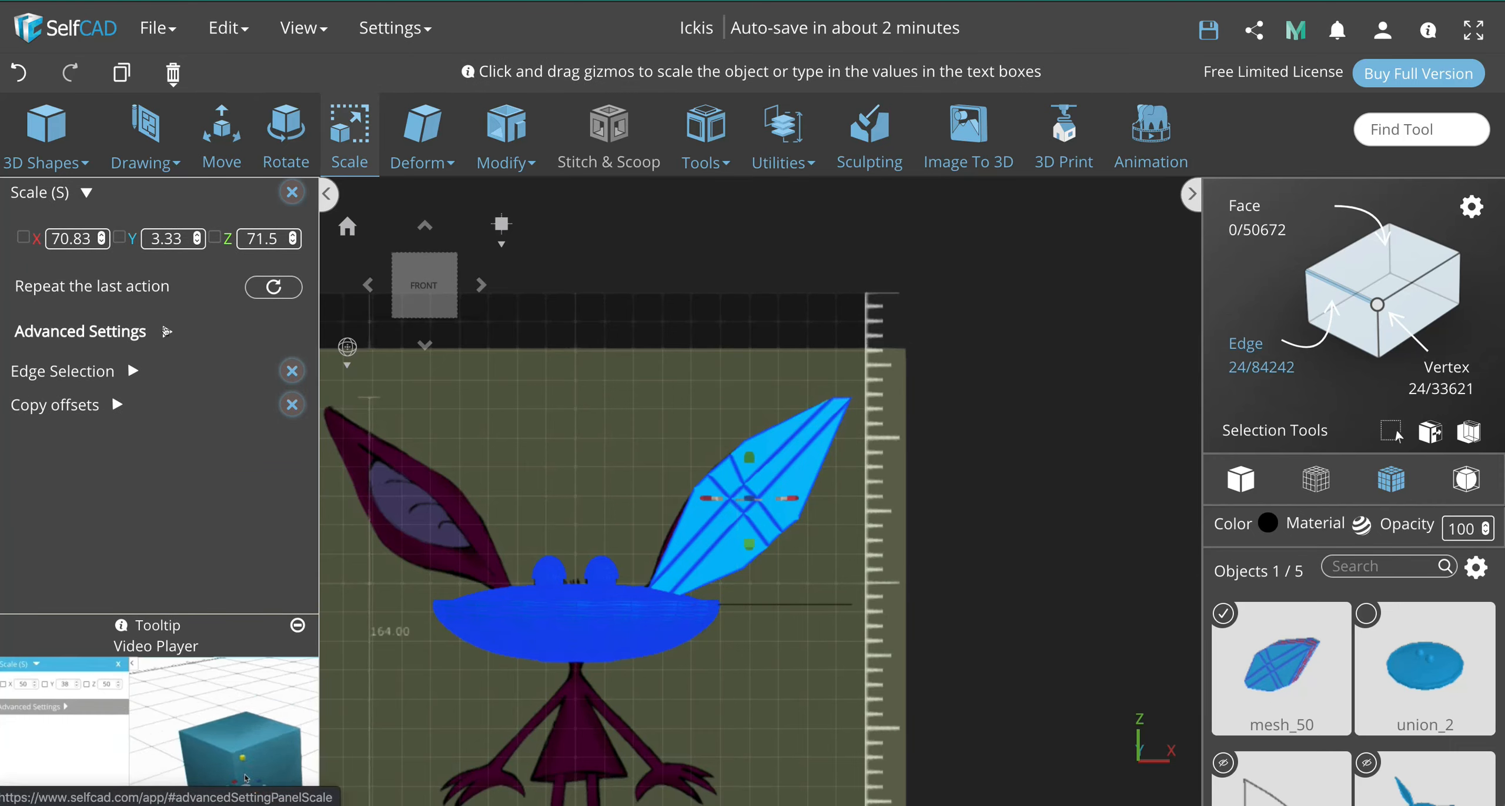
{"action": "left_click", "coordinate": [157, 334]}
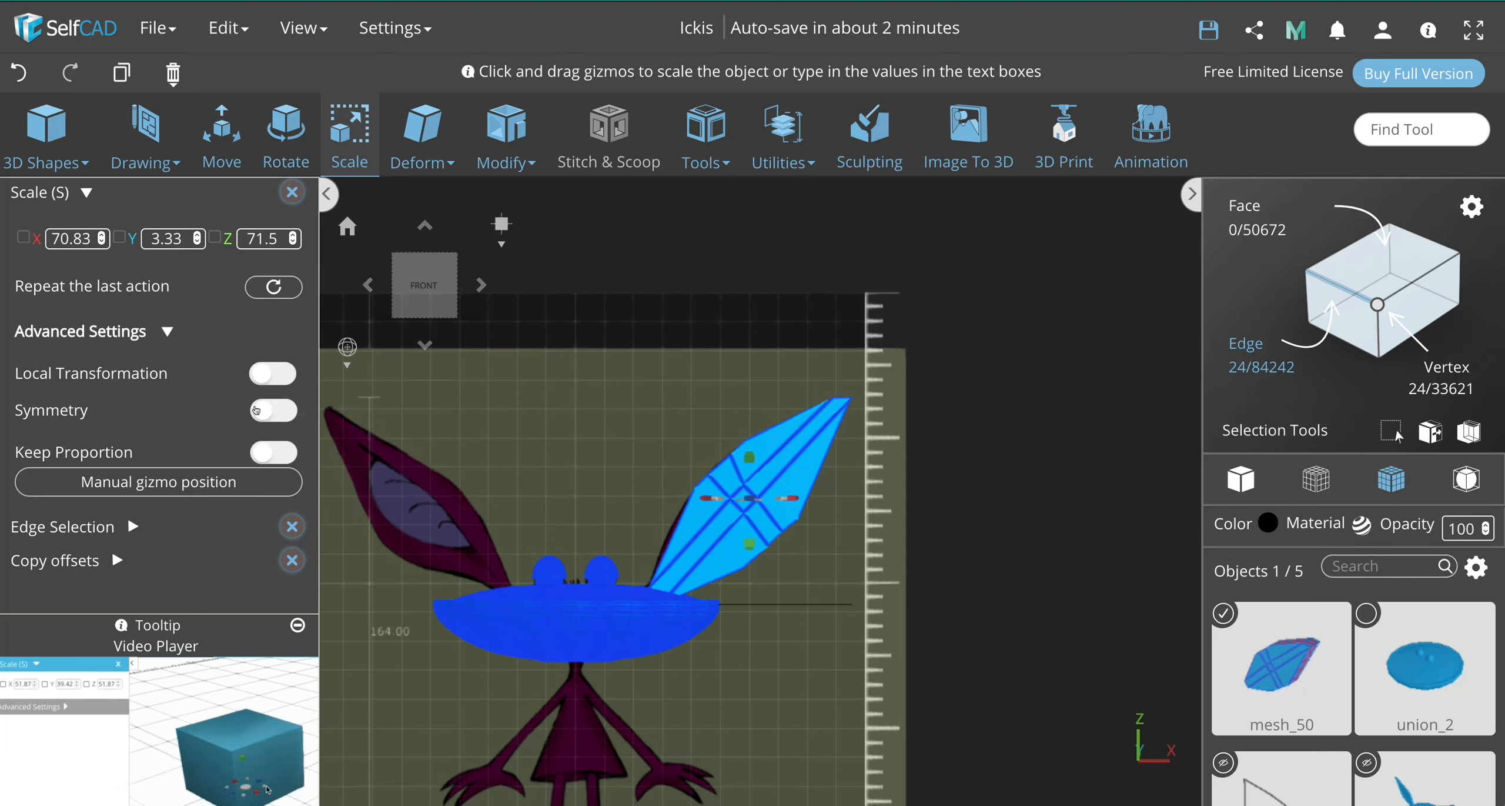
{"action": "left_click", "coordinate": [269, 450]}
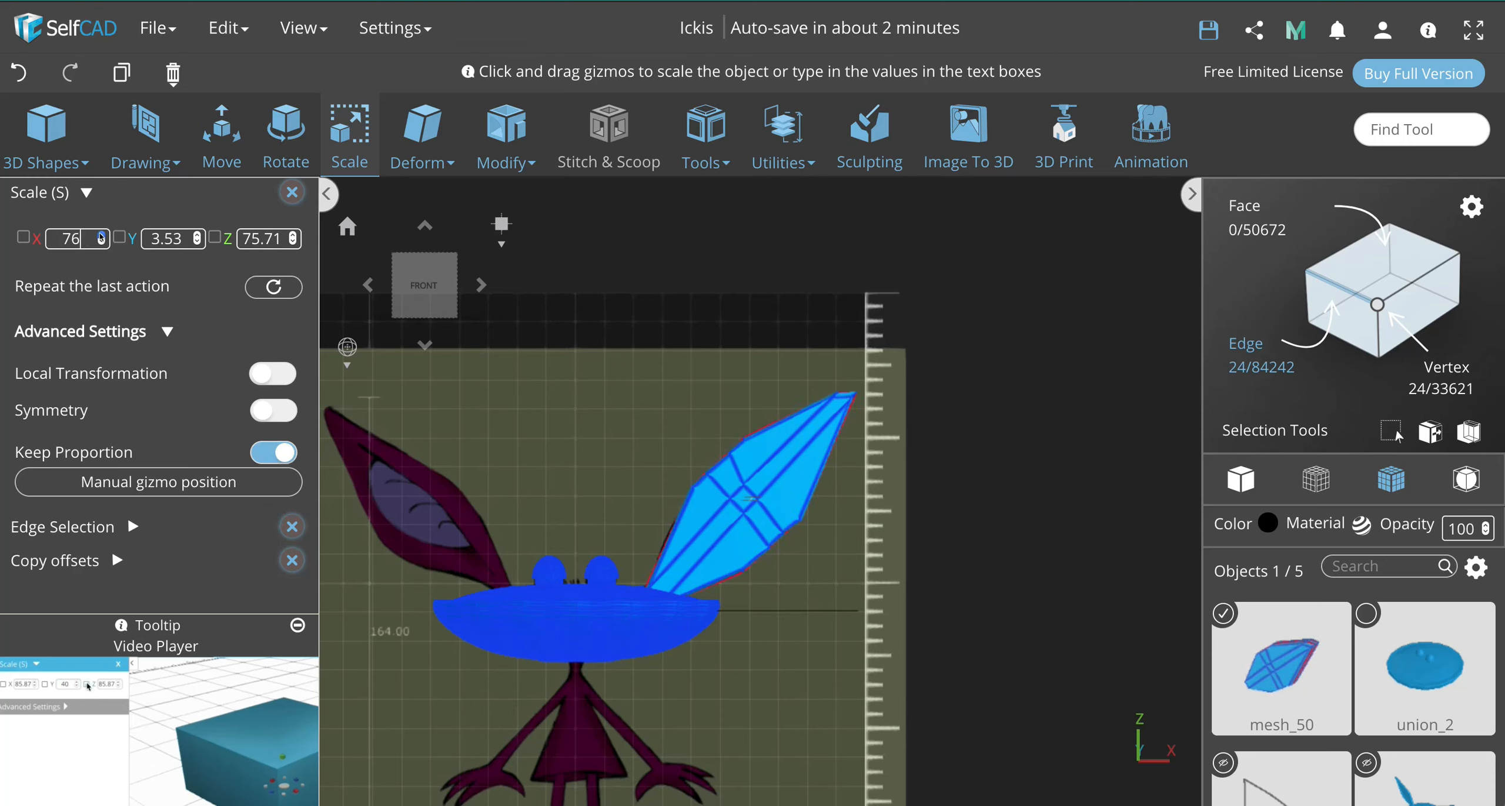
{"action": "left_click", "coordinate": [101, 236]}
{"action": "left_click", "coordinate": [101, 235]}
{"action": "left_click", "coordinate": [101, 235]}
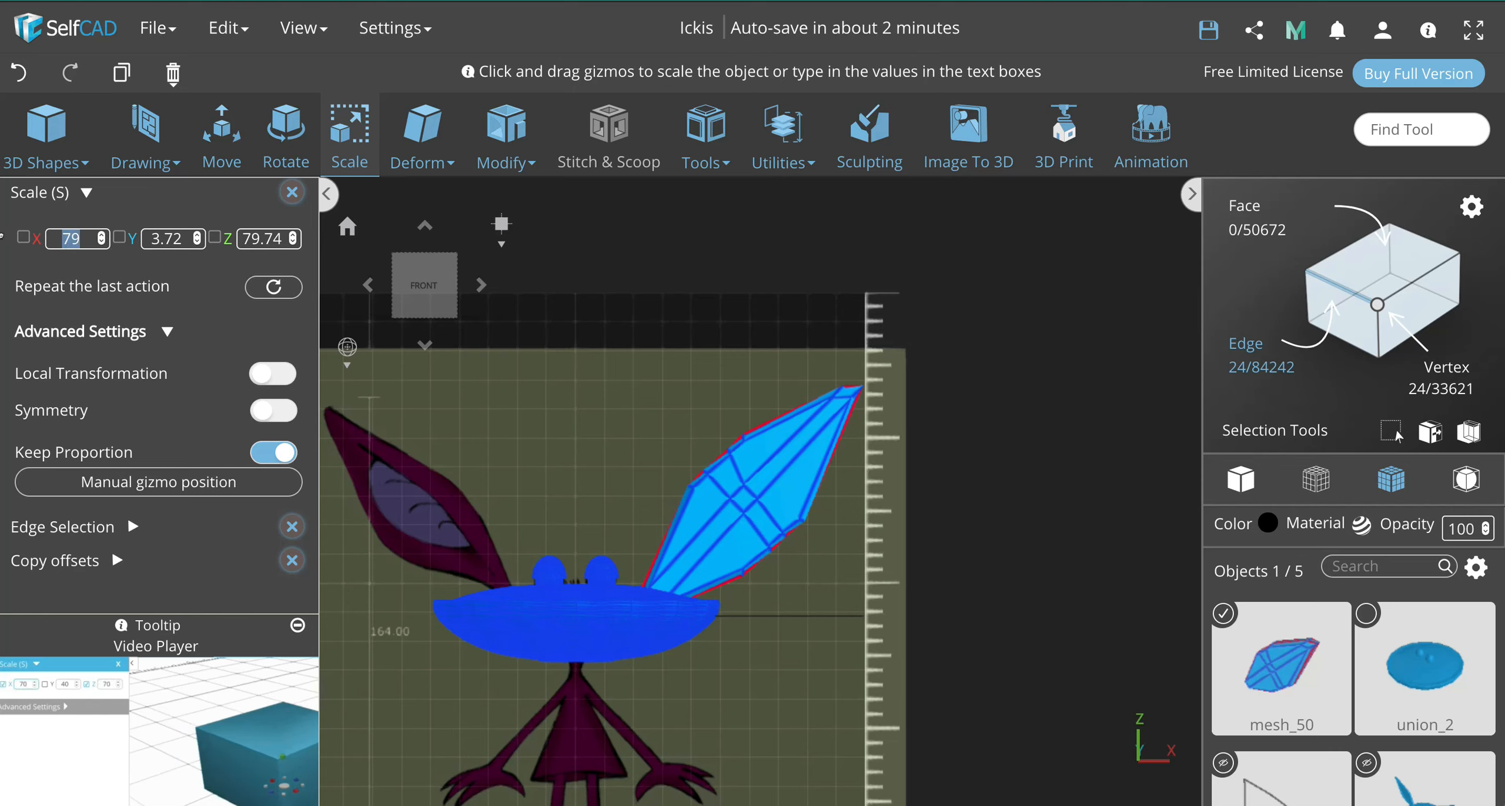
{"action": "key", "text": "Return"}
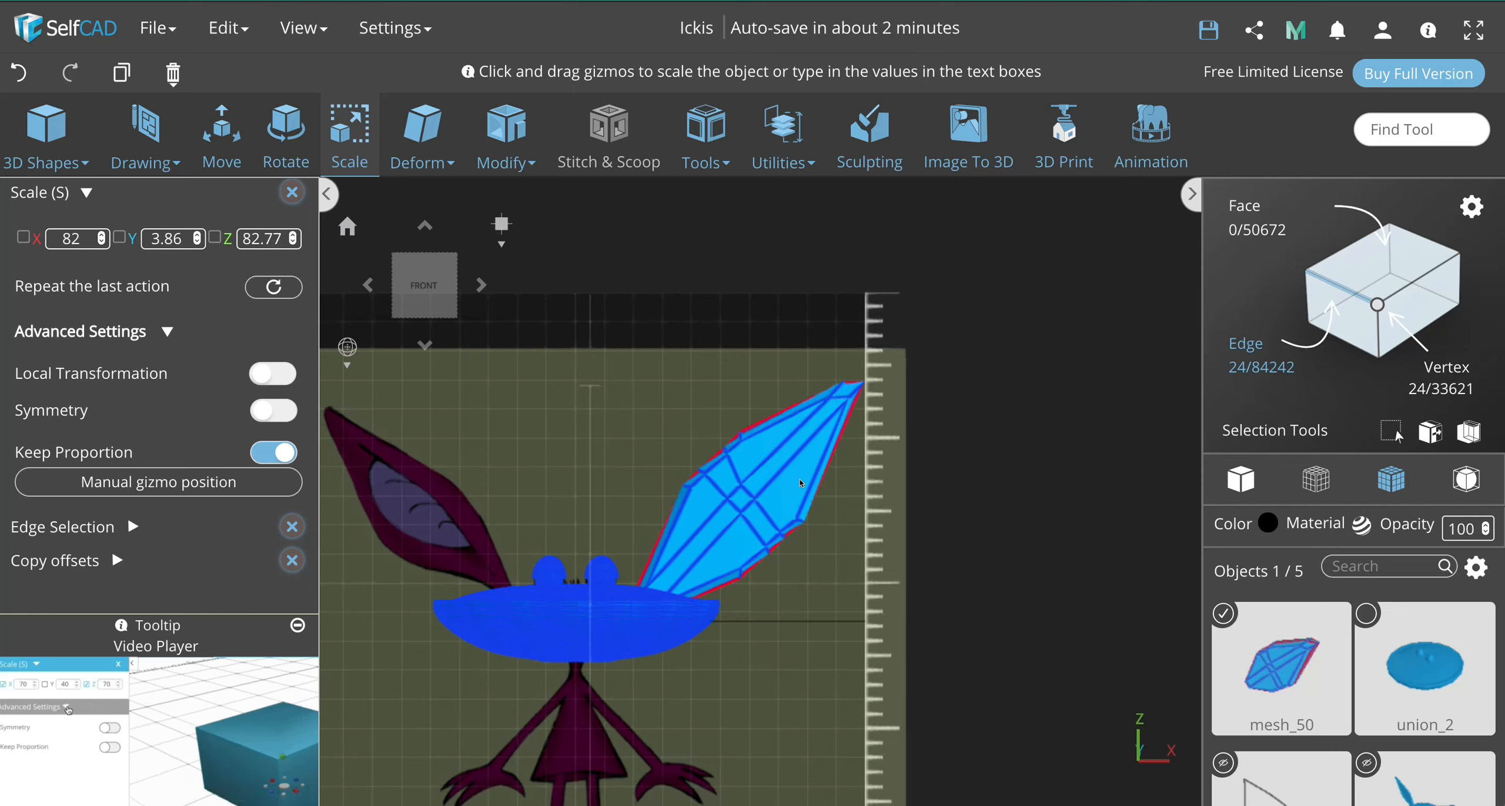
Step: End the edge scaling, deselect the ear and display the model as a solid without wireframe, seen from the front
{"action": "scroll", "coordinate": [791, 487], "scroll_direction": "up", "scroll_amount": 3}
{"action": "right_click_drag", "start_coordinate": [770, 500], "coordinate": [700, 473]}
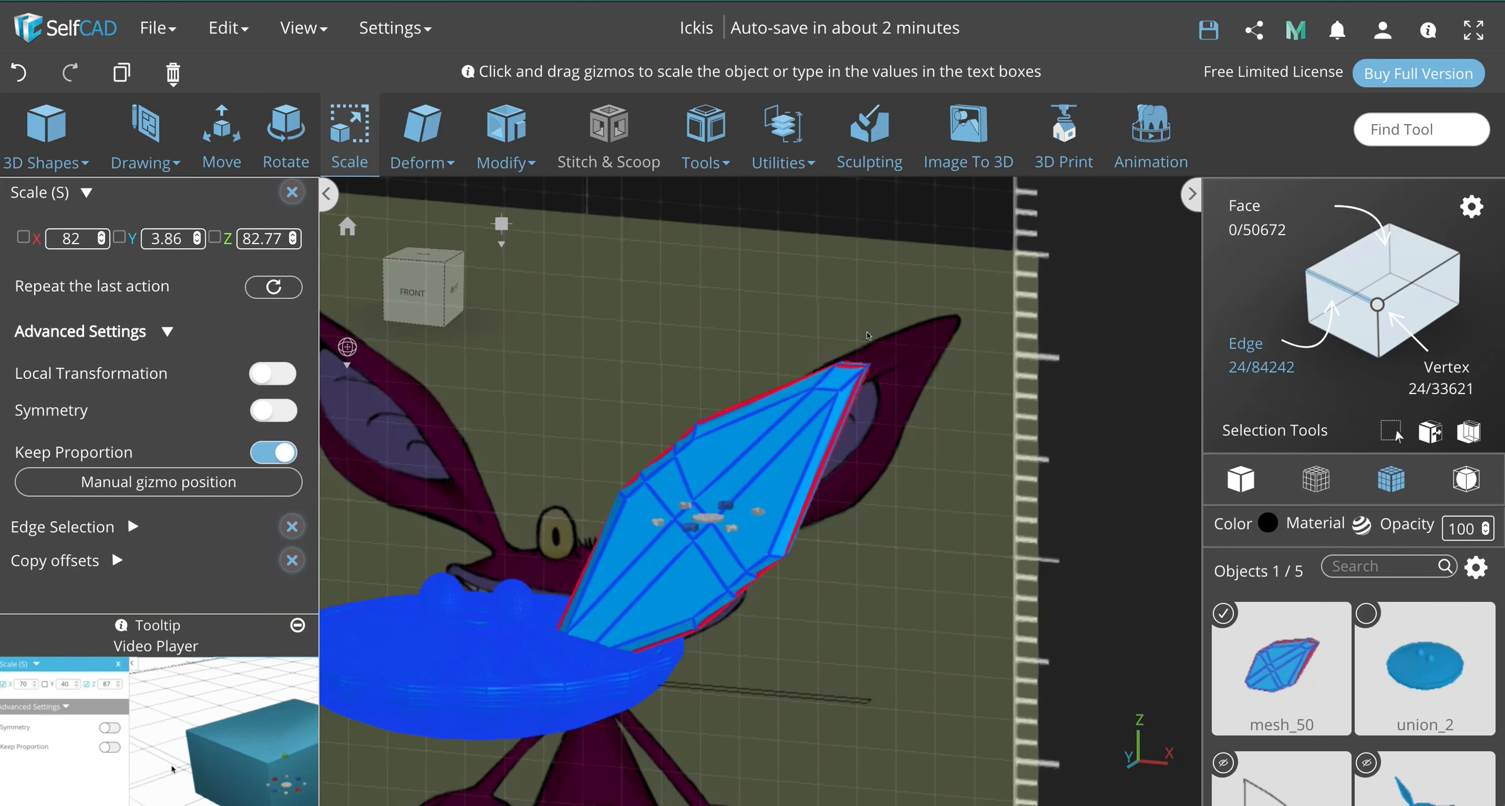
{"action": "key", "text": "ctrl+a"}
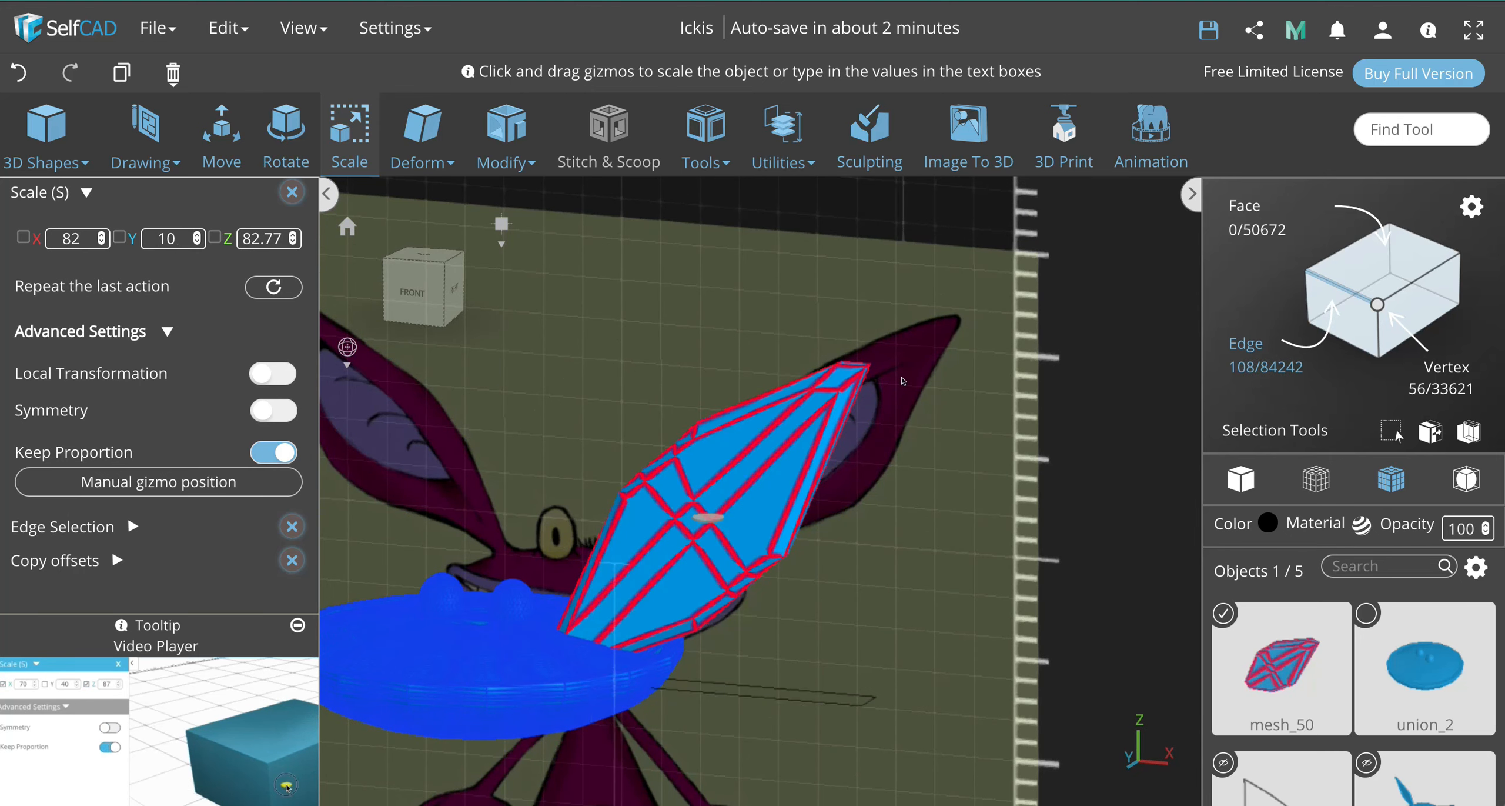
{"action": "scroll", "coordinate": [903, 380], "scroll_direction": "down", "scroll_amount": 5}
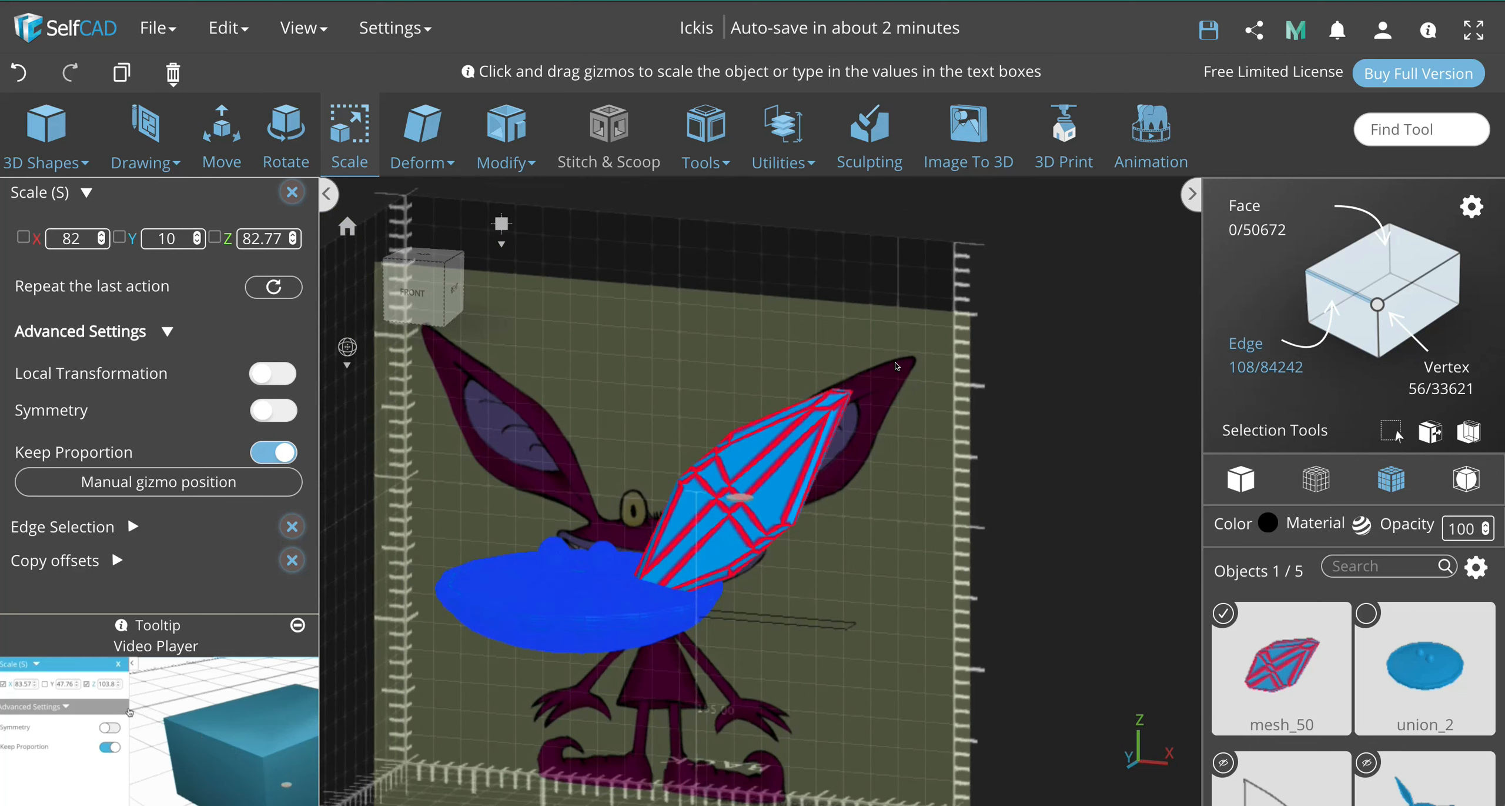
{"action": "left_click", "coordinate": [409, 295]}
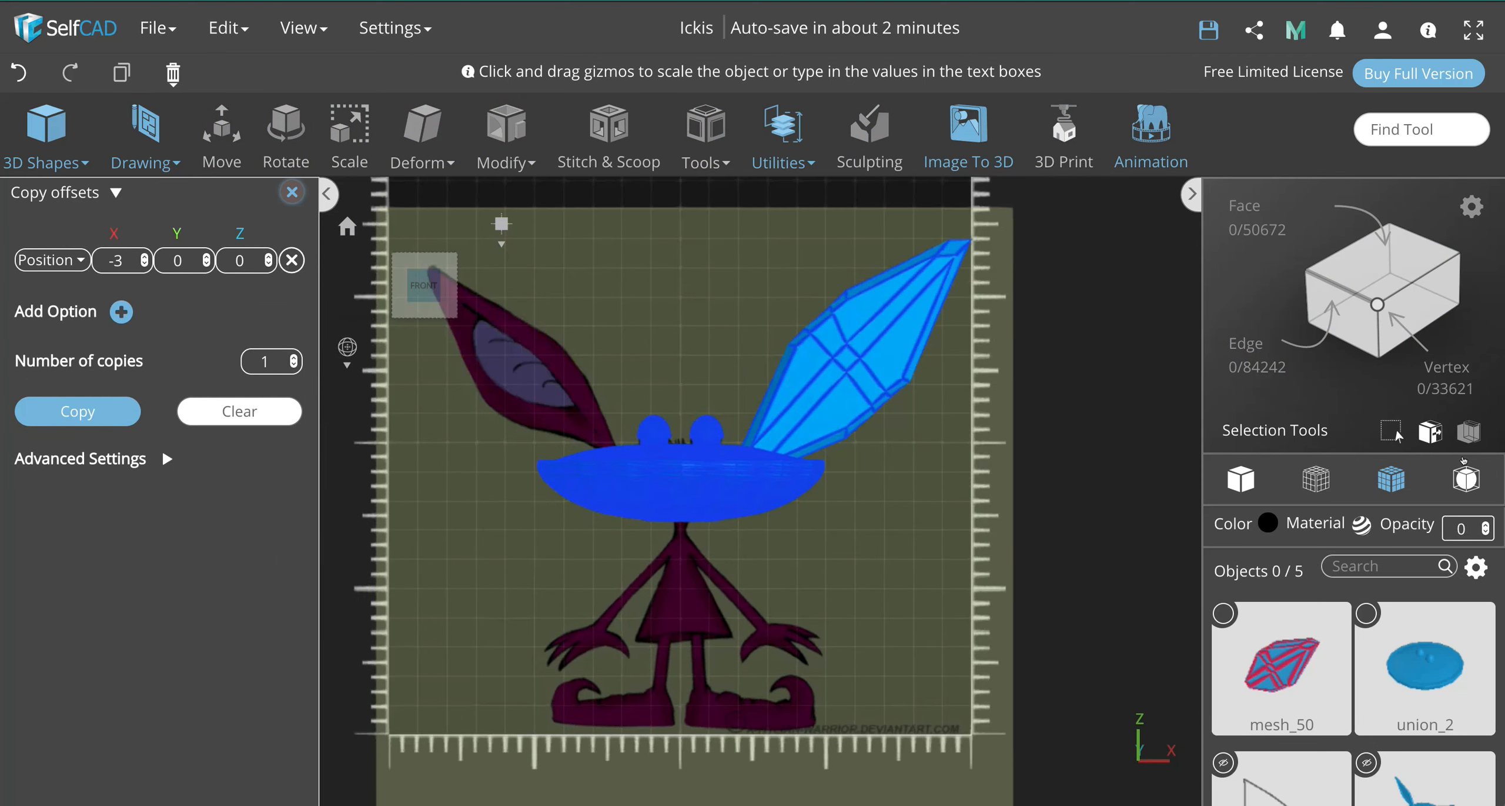
{"action": "left_click", "coordinate": [1233, 484]}
{"action": "scroll", "coordinate": [906, 418], "scroll_direction": "up", "scroll_amount": 2}
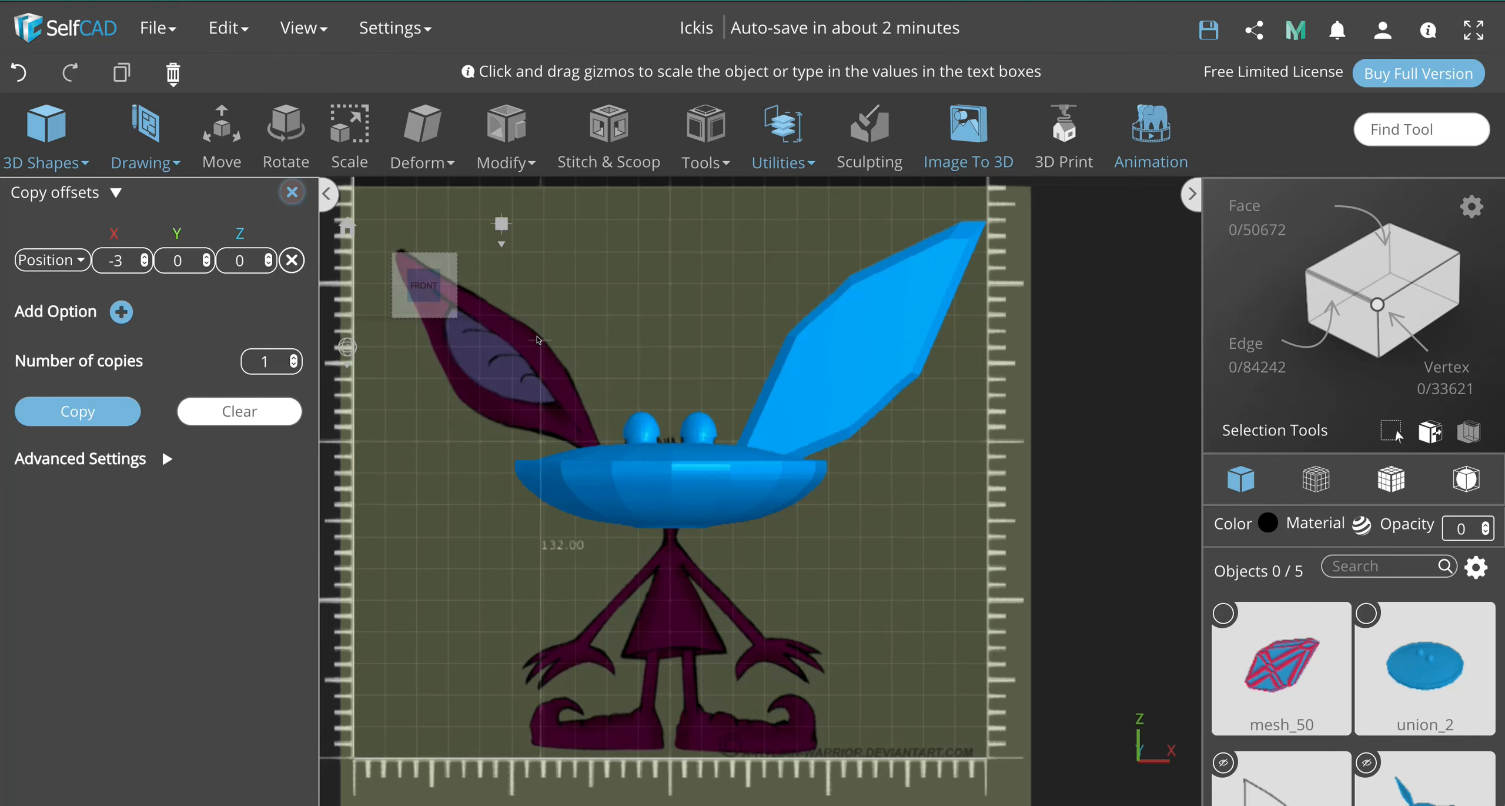
Step: Select the ear, activate face selection and pick all nine polygons on the ear's flat front side
{"action": "scroll", "coordinate": [847, 424], "scroll_direction": "up", "scroll_amount": 3}
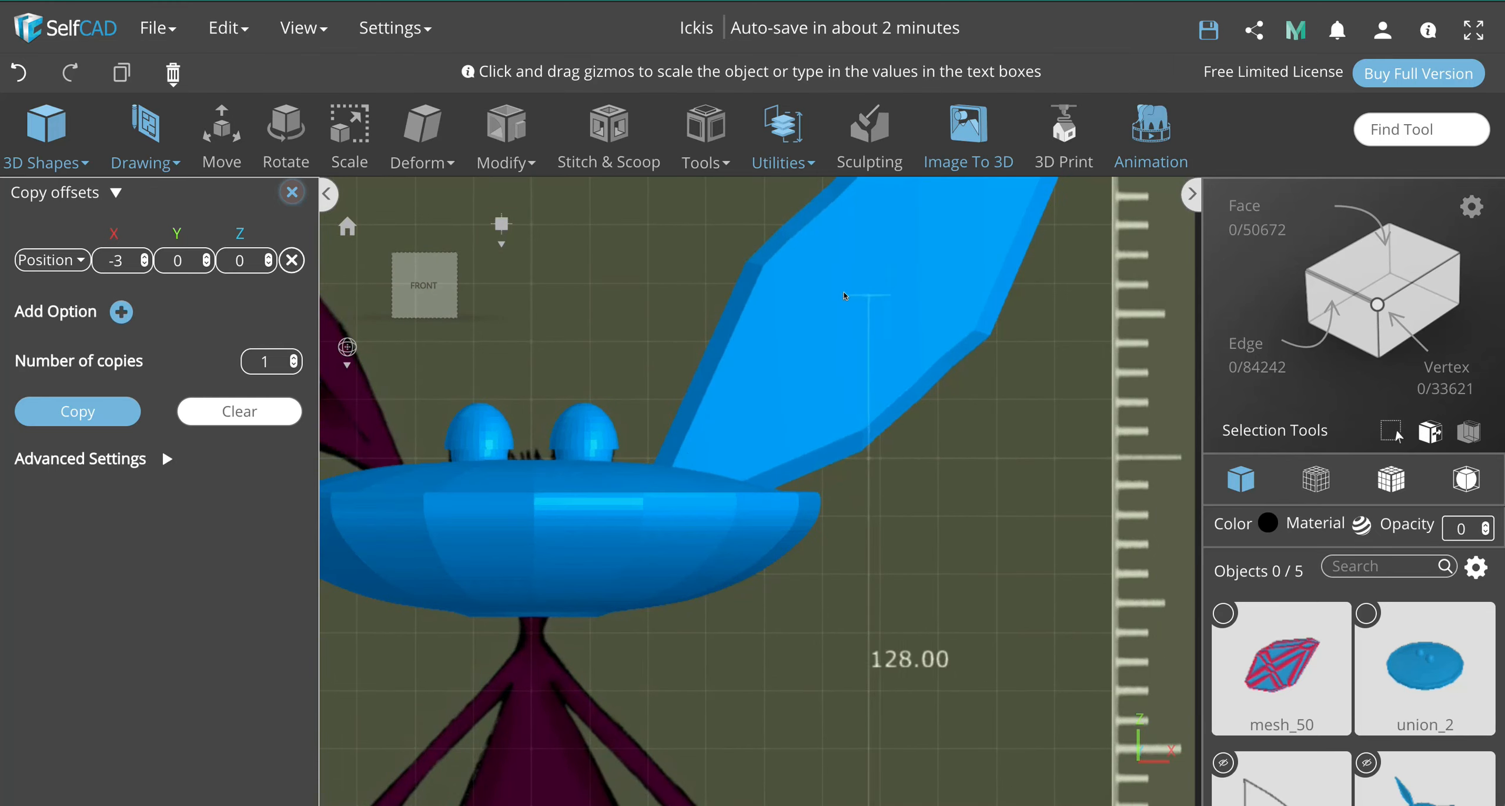
{"action": "left_click", "coordinate": [841, 294]}
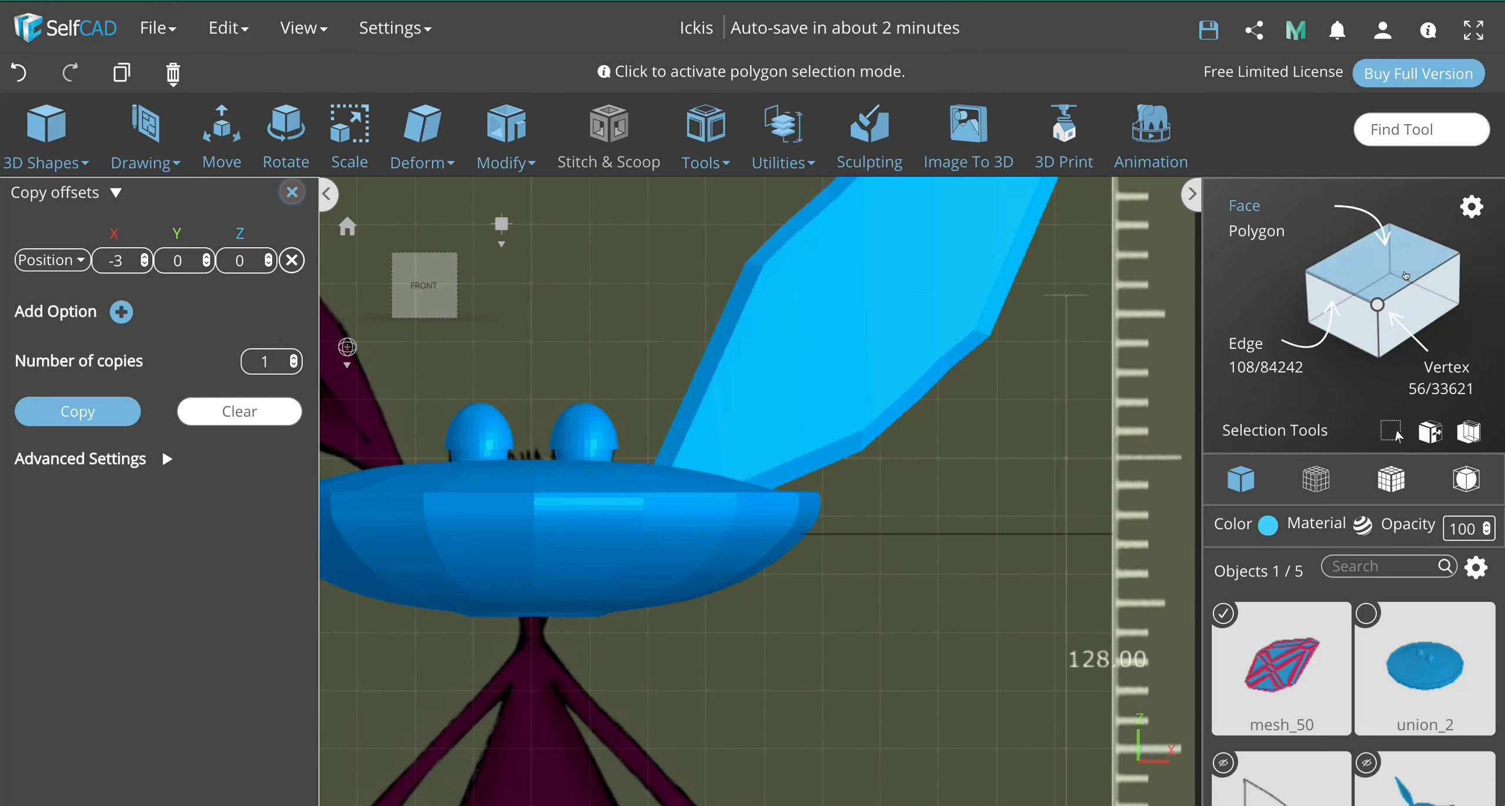
{"action": "left_click", "coordinate": [1363, 262]}
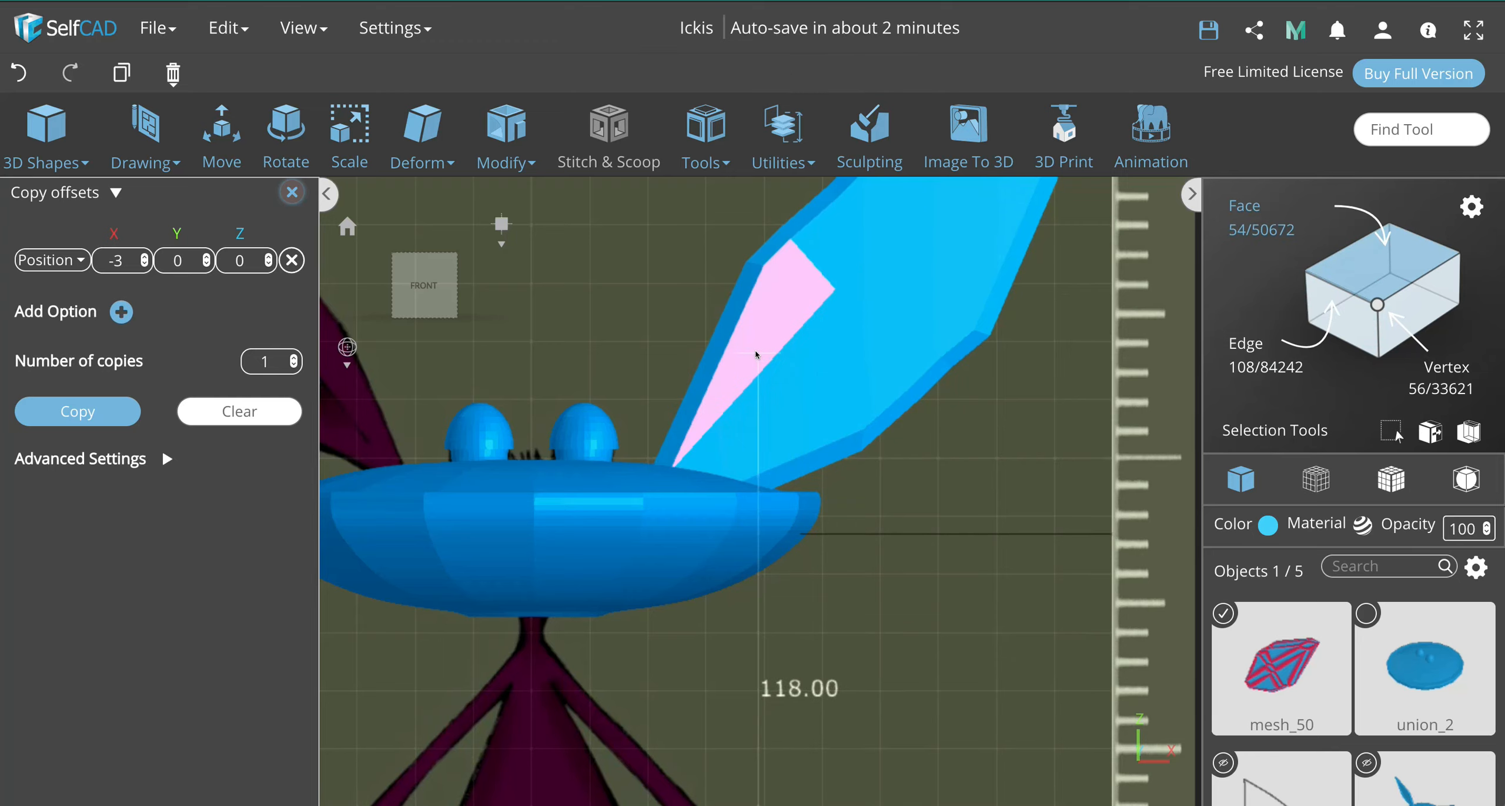
{"action": "left_click", "coordinate": [757, 377]}
{"action": "left_click", "coordinate": [749, 398]}
{"action": "left_click", "coordinate": [798, 421]}
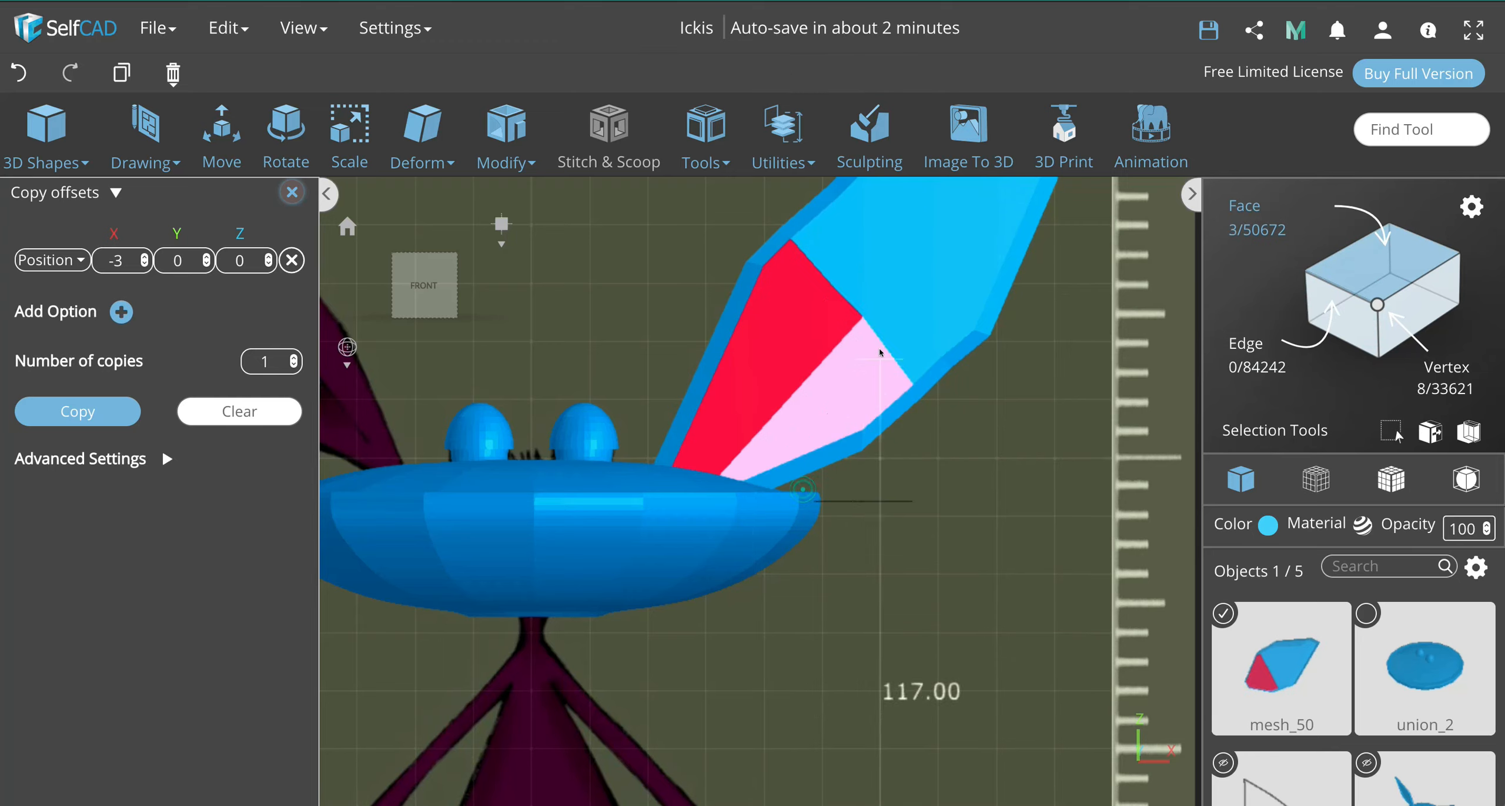
{"action": "left_click", "coordinate": [913, 339]}
{"action": "left_click", "coordinate": [958, 312]}
{"action": "left_click", "coordinate": [976, 241]}
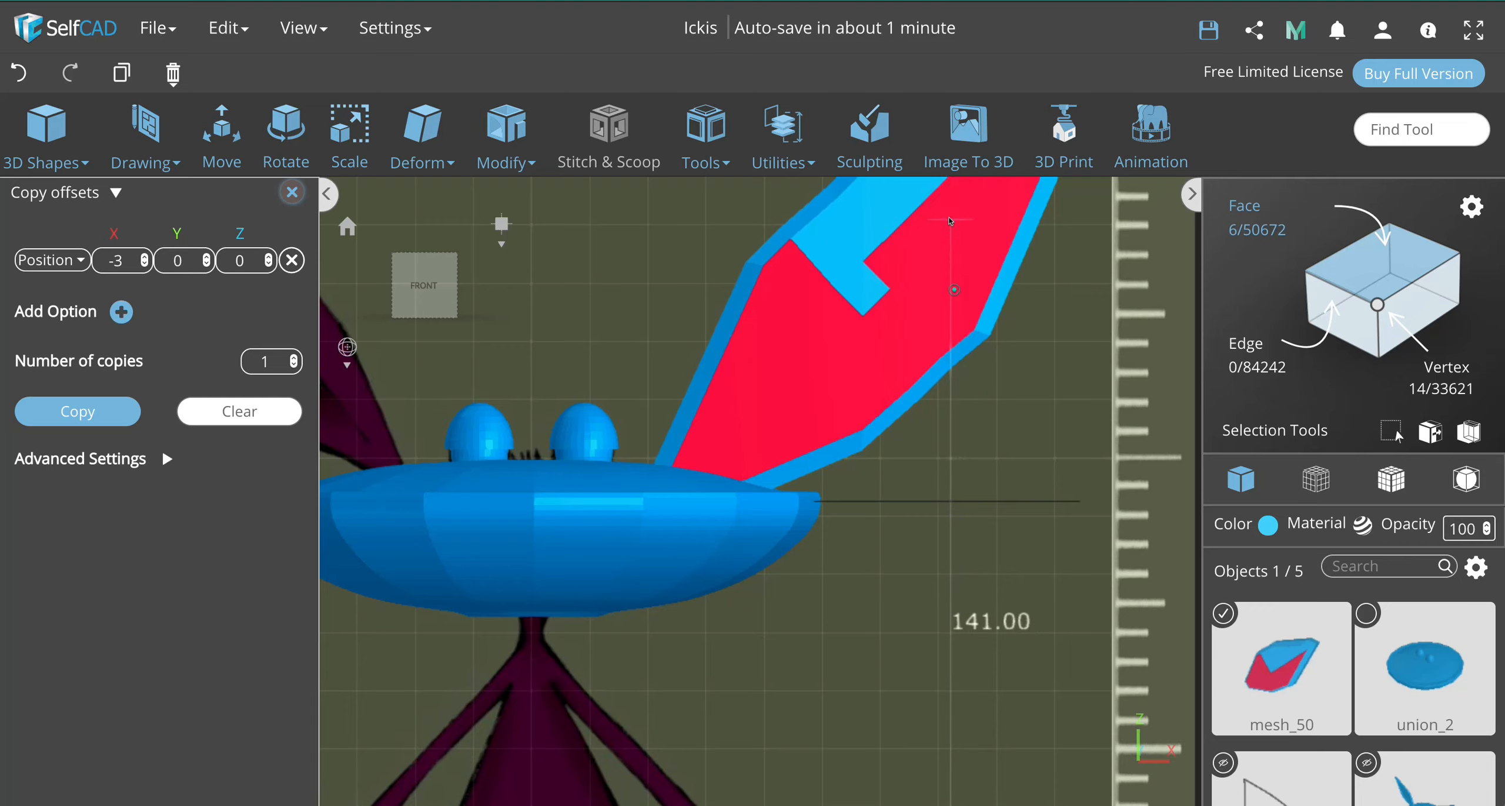
{"action": "left_click", "coordinate": [872, 271]}
{"action": "left_click", "coordinate": [836, 247]}
{"action": "left_click", "coordinate": [873, 228]}
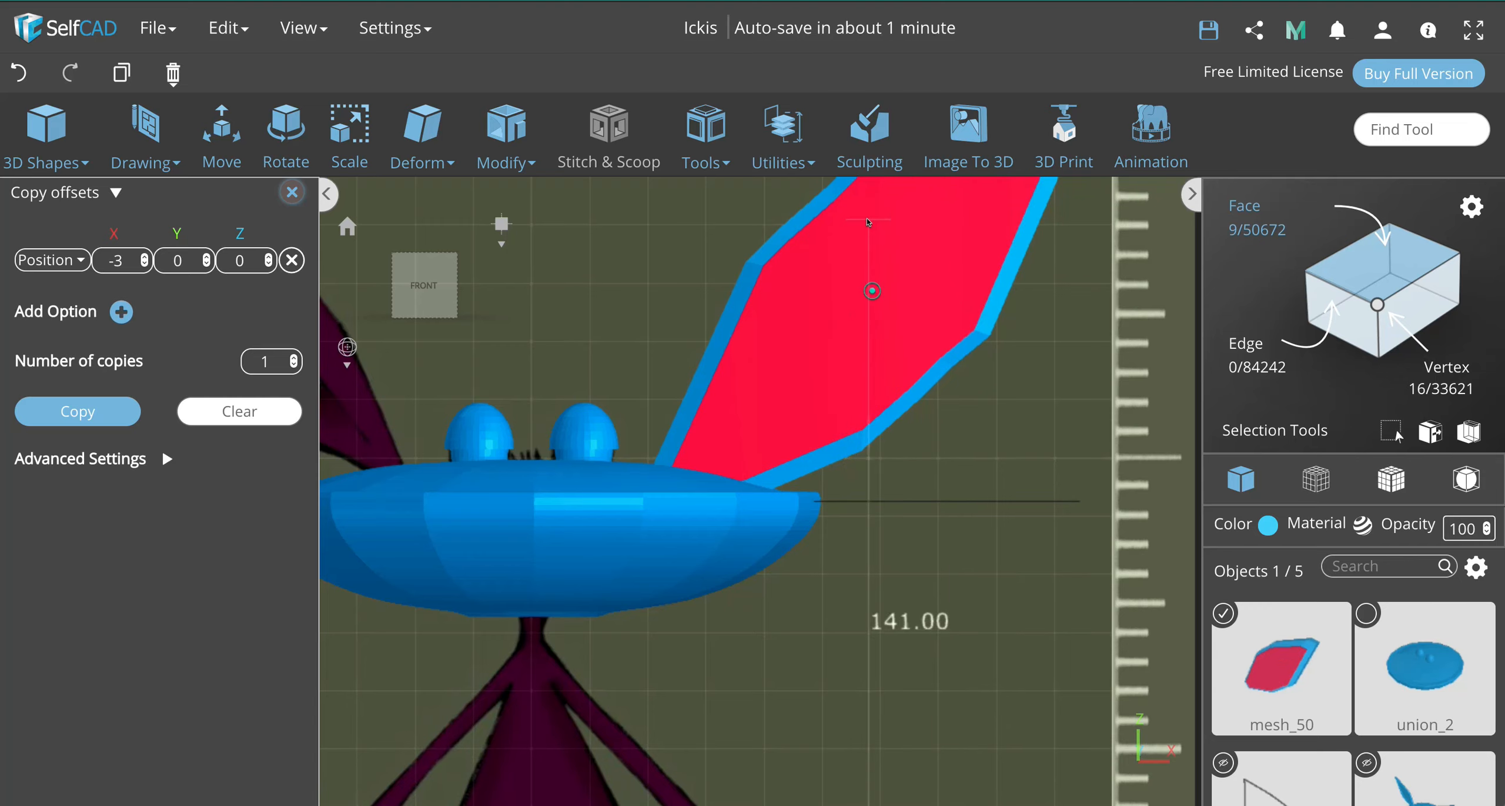
Step: Show the mesh with its wireframe and inset the nine selected front faces as one region by 4
{"action": "scroll", "coordinate": [1026, 396], "scroll_direction": "down", "scroll_amount": 2}
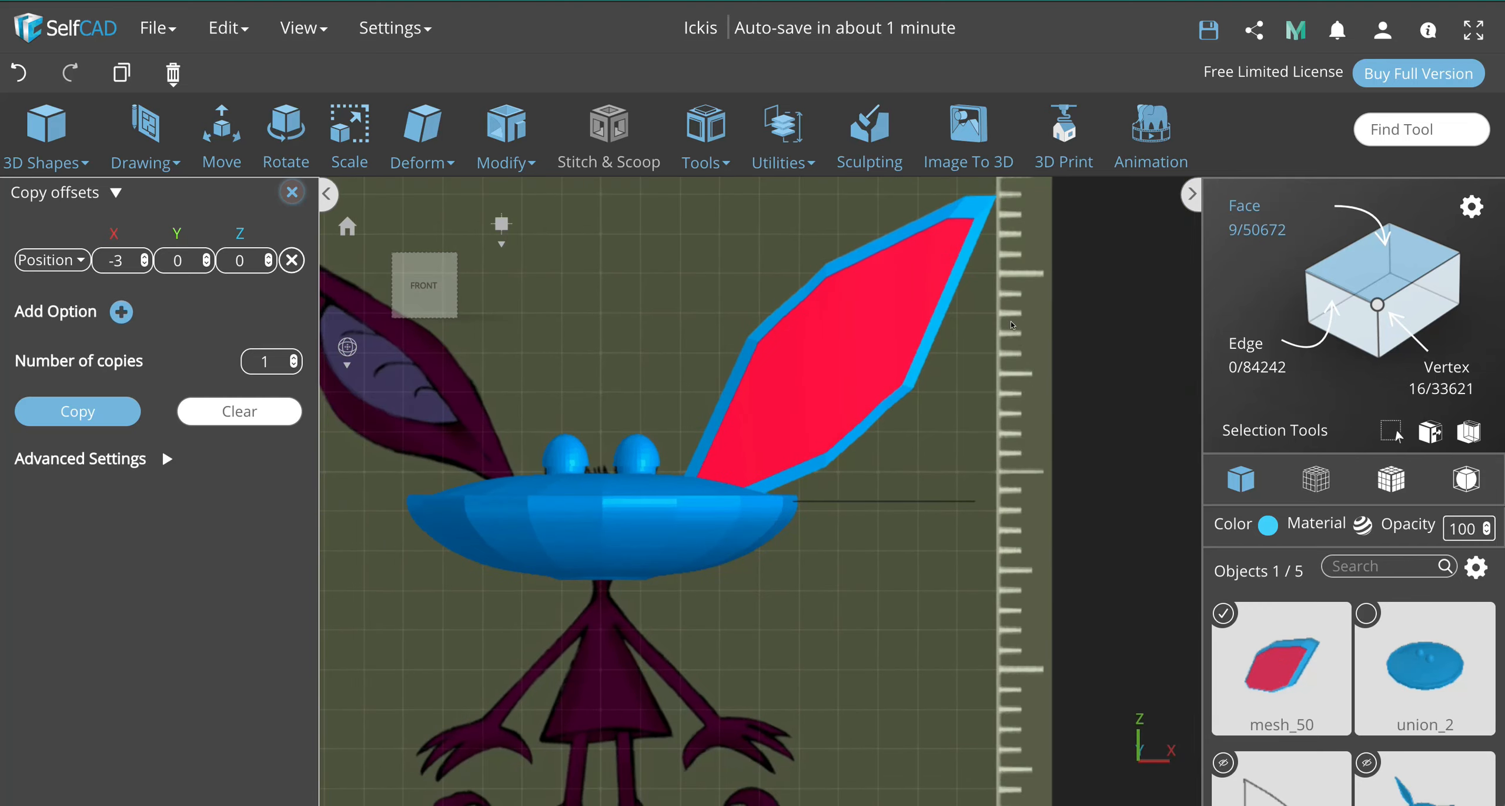
{"action": "scroll", "coordinate": [1011, 325], "scroll_direction": "up", "scroll_amount": 2}
{"action": "mouse_move", "coordinate": [703, 164]}
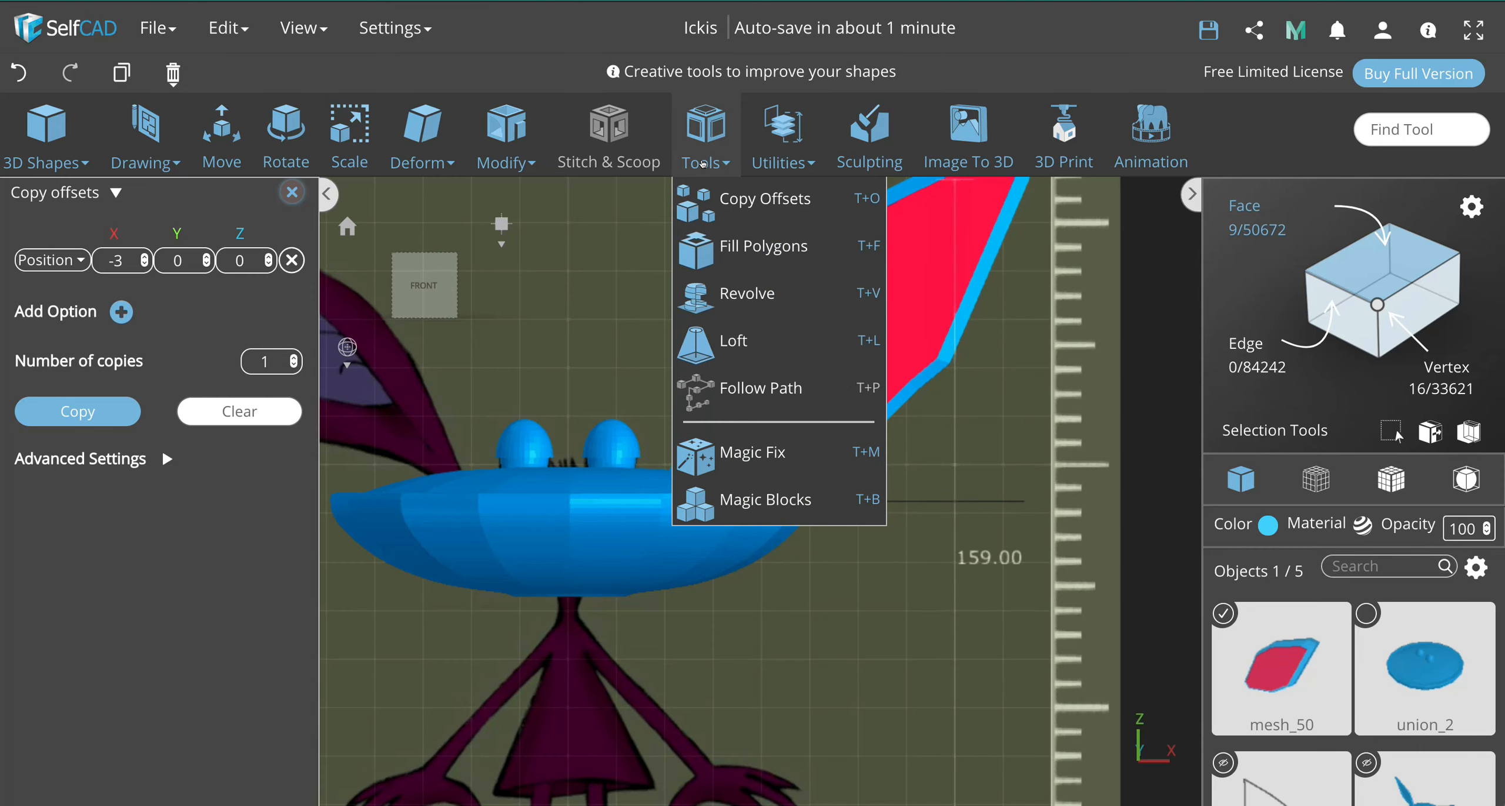
{"action": "left_click", "coordinate": [1391, 478]}
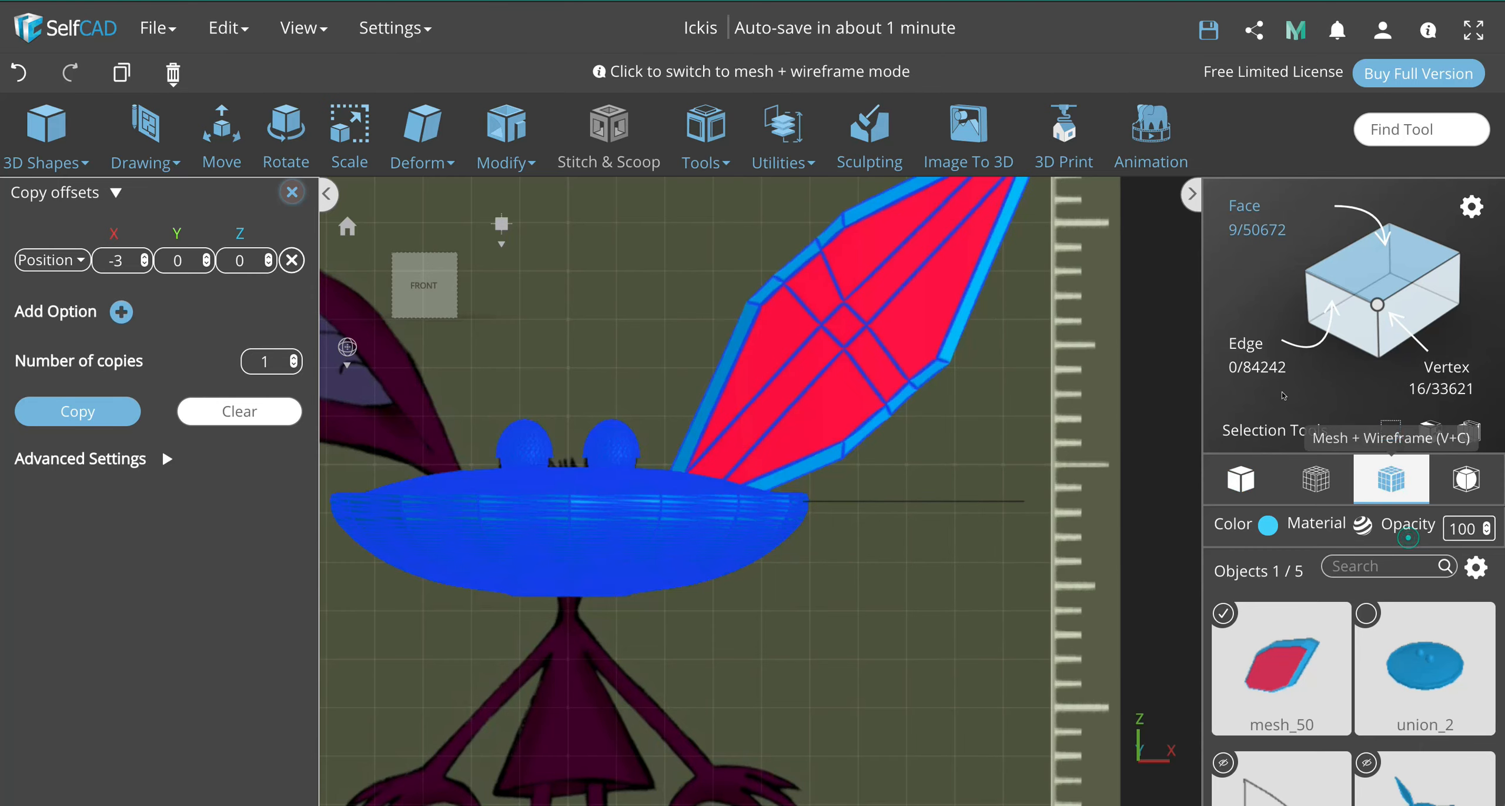
{"action": "mouse_move", "coordinate": [757, 130]}
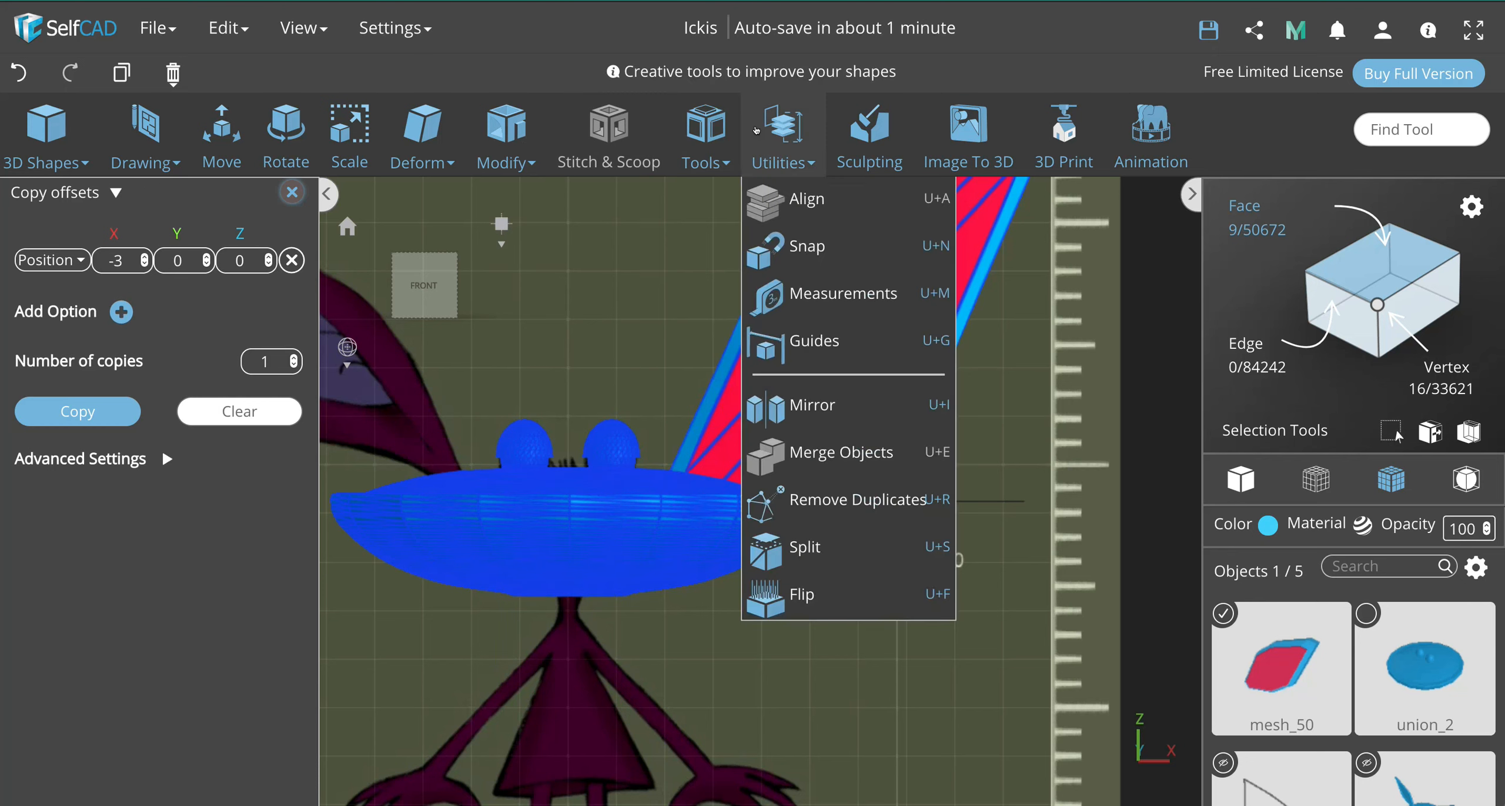
{"action": "mouse_move", "coordinate": [706, 141]}
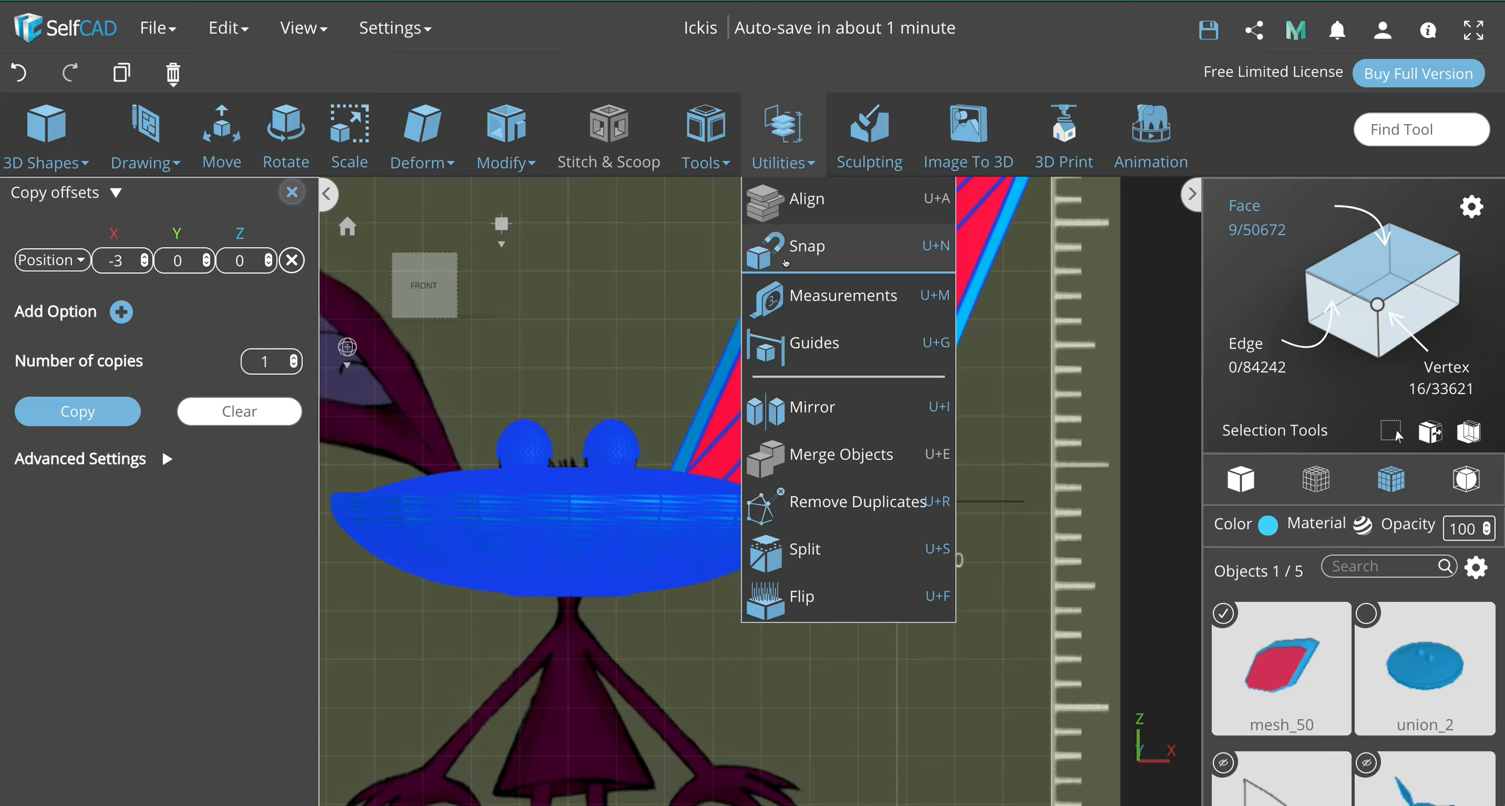
{"action": "mouse_move", "coordinate": [533, 146]}
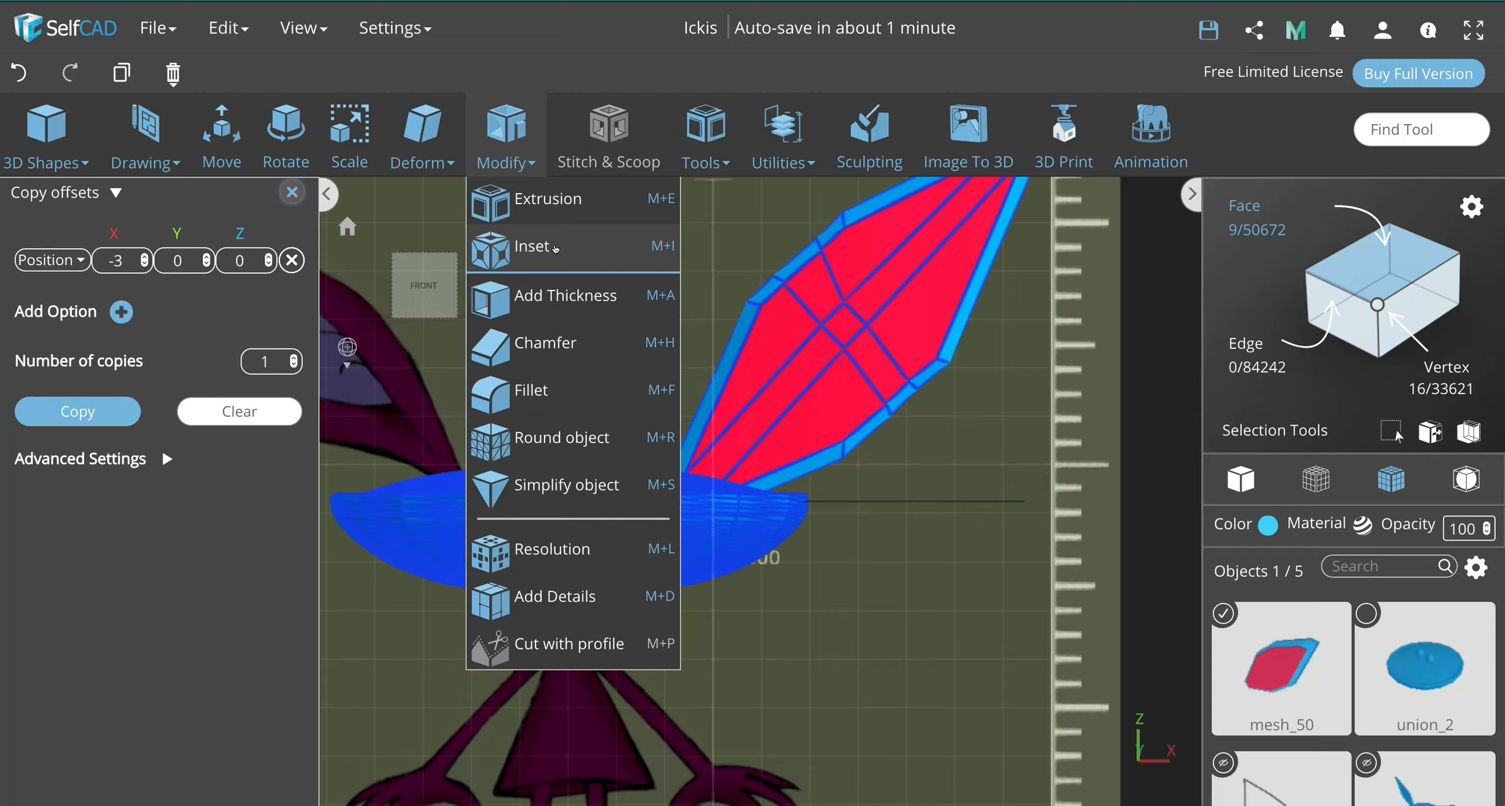
{"action": "left_click", "coordinate": [555, 248]}
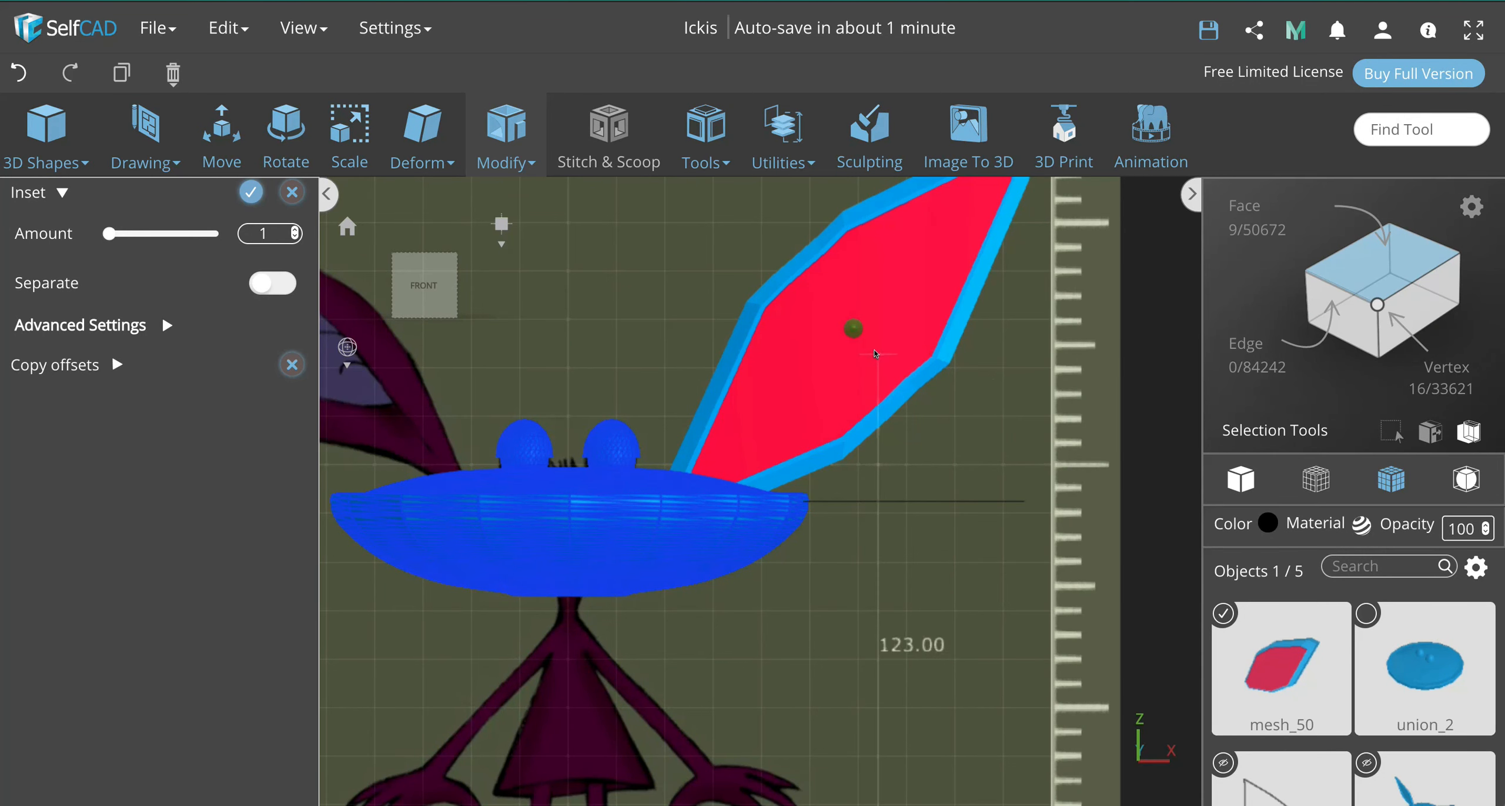
{"action": "scroll", "coordinate": [874, 353], "scroll_direction": "down", "scroll_amount": 3}
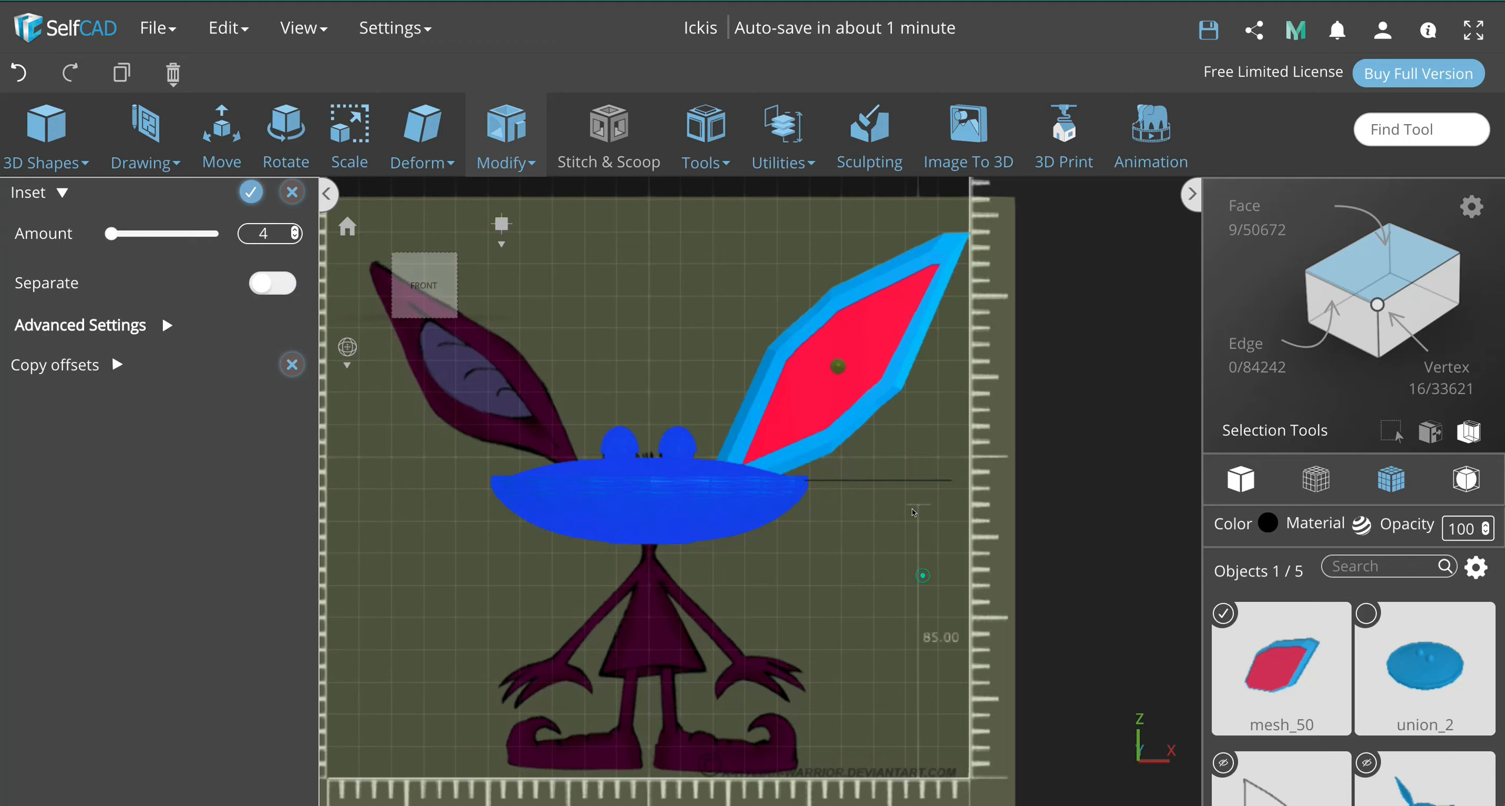
Step: Confirm the inset and extrude the inset faces inward by about -3.49 to hollow the ear's front
{"action": "left_click_drag", "start_coordinate": [912, 512], "coordinate": [640, 527]}
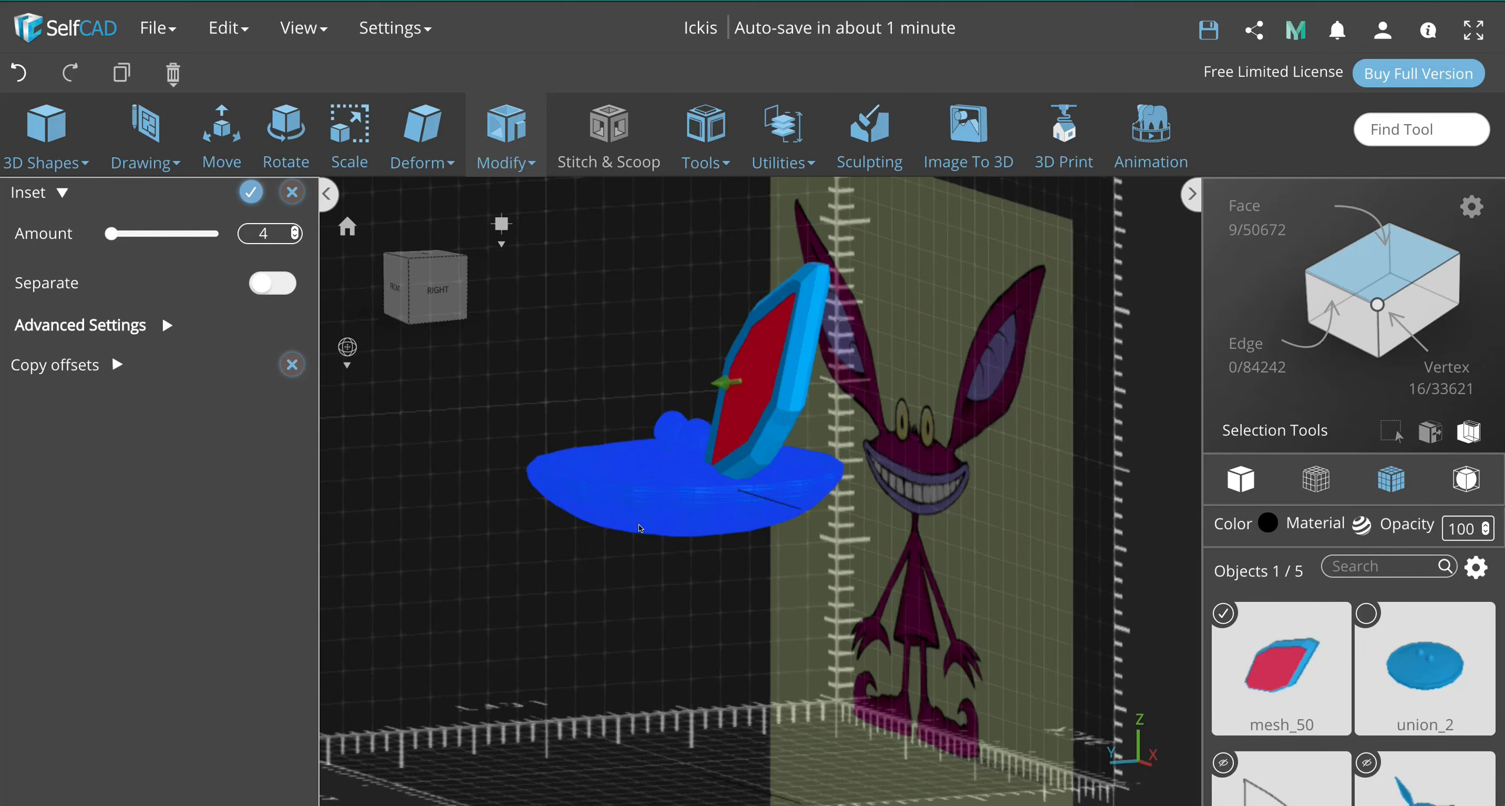
{"action": "scroll", "coordinate": [750, 369], "scroll_direction": "up", "scroll_amount": 5}
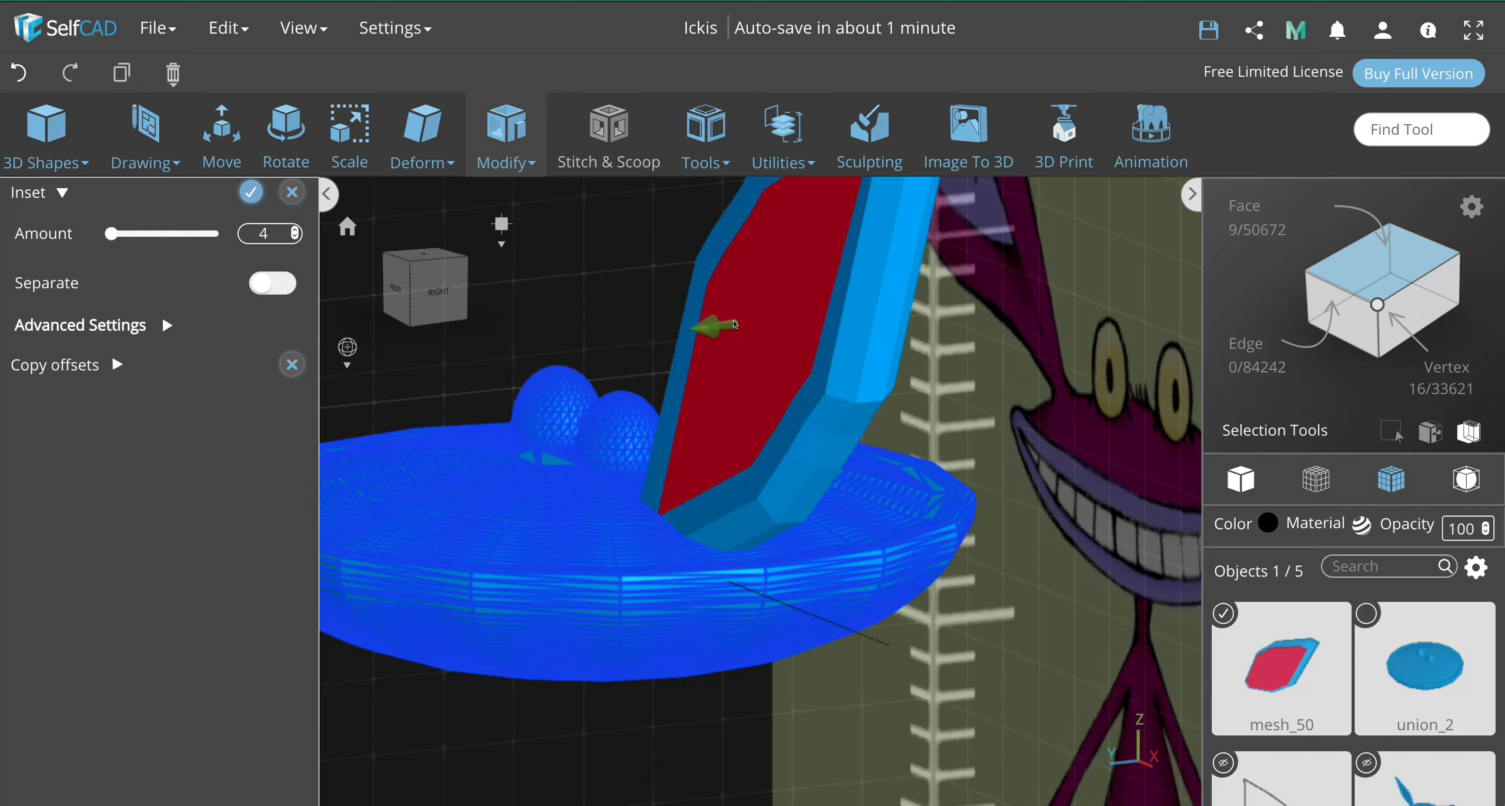
{"action": "left_click", "coordinate": [447, 141]}
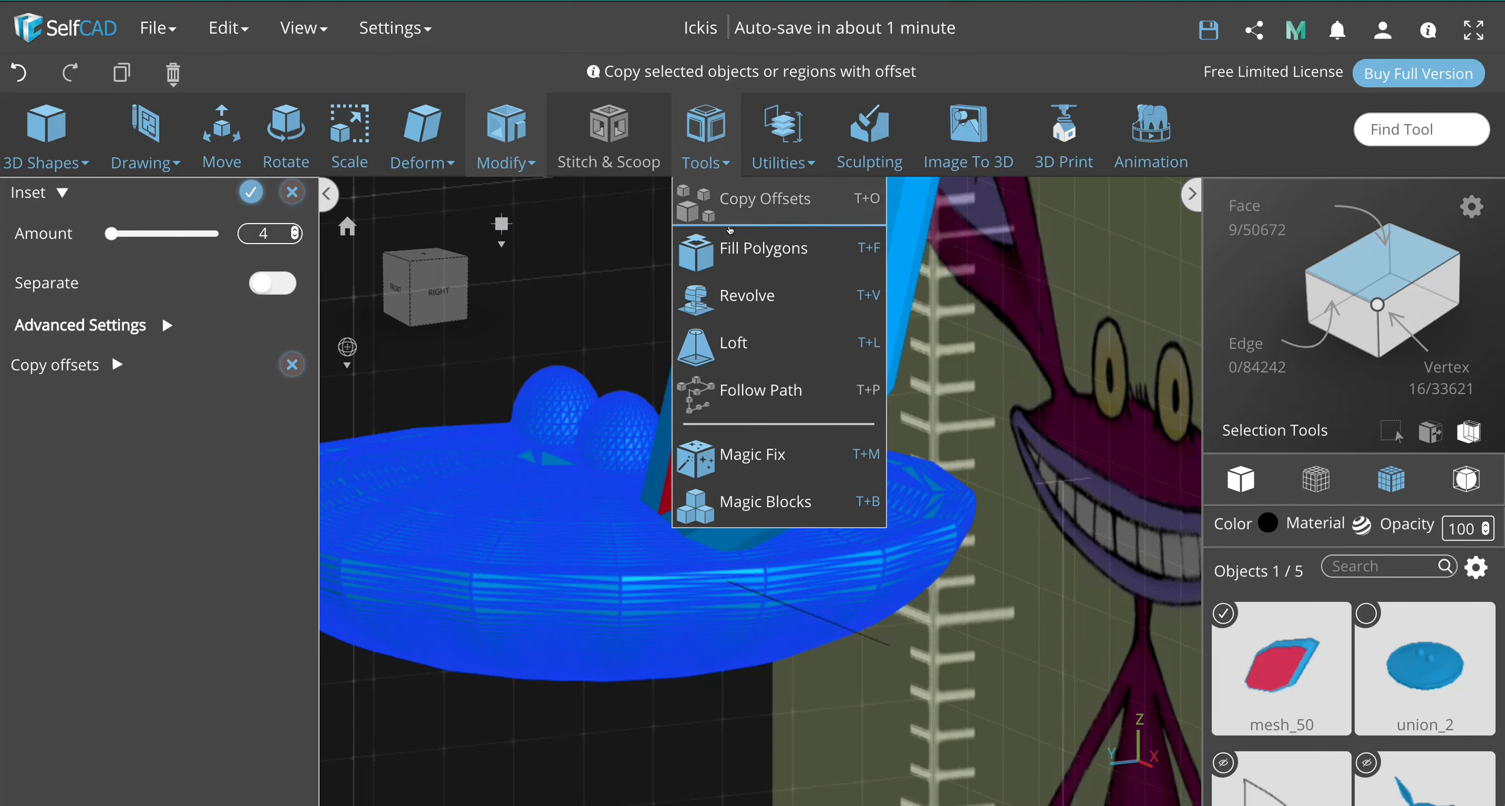
{"action": "mouse_move", "coordinate": [506, 142]}
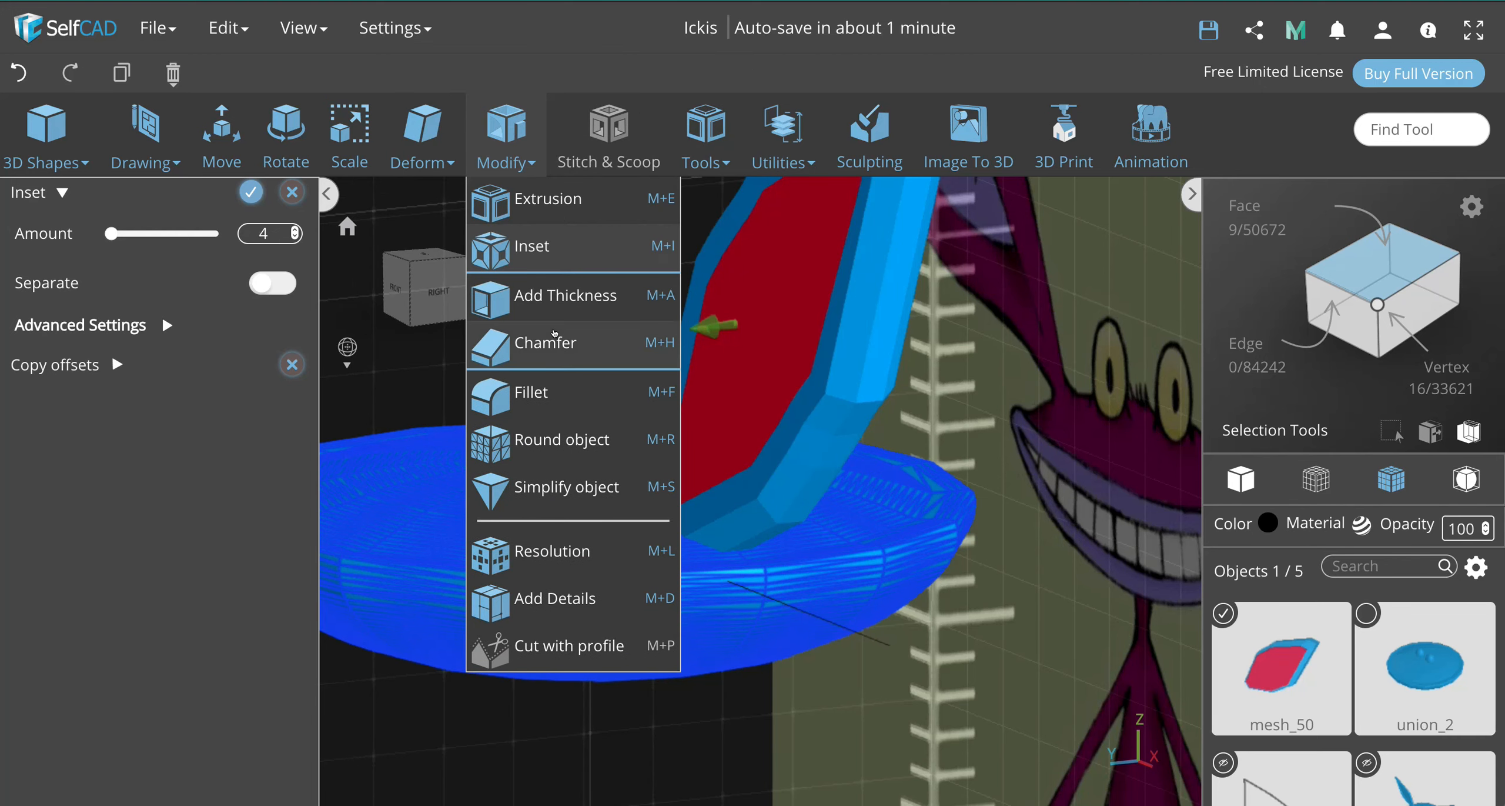
{"action": "left_click", "coordinate": [563, 202]}
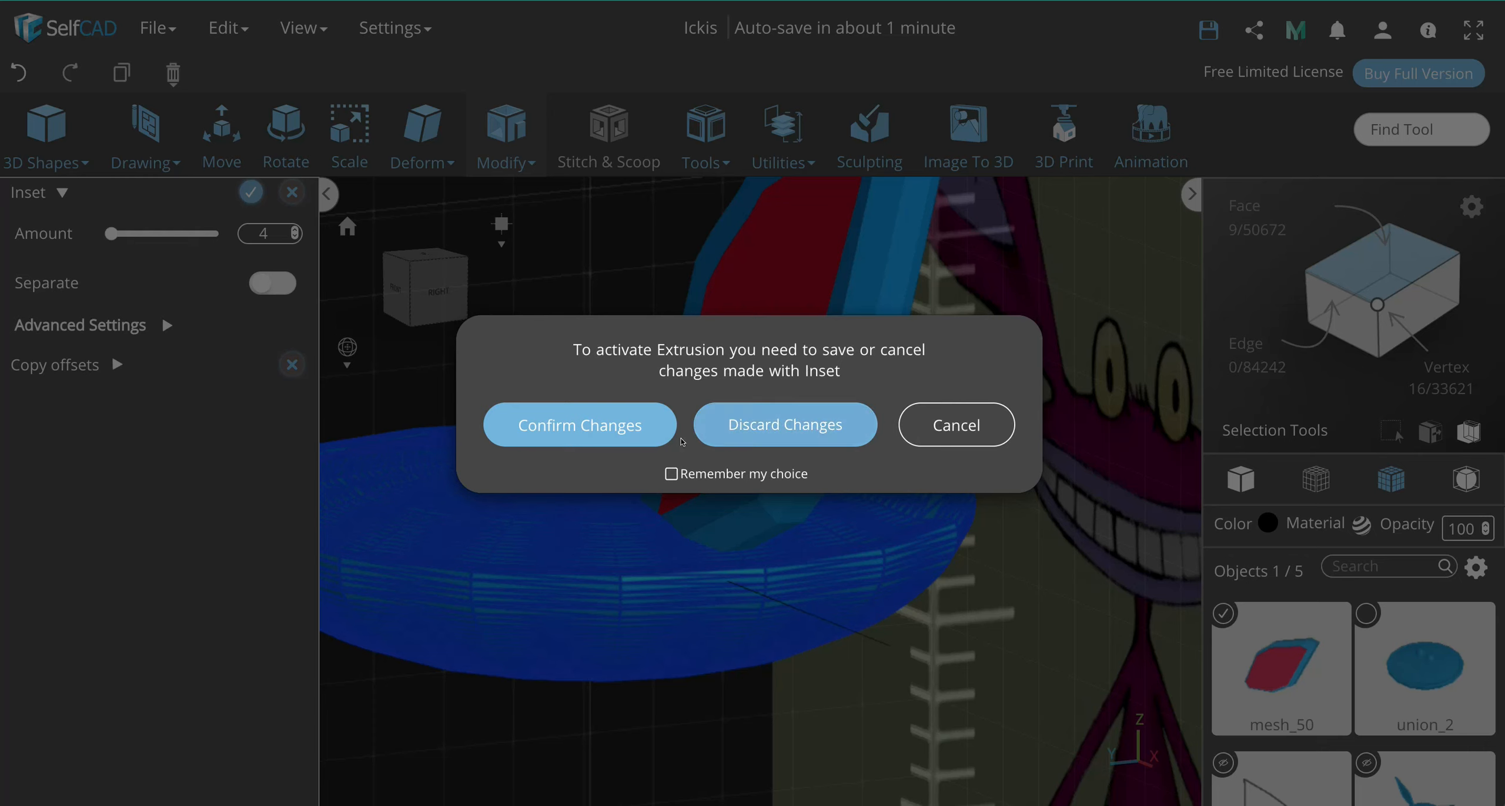
{"action": "left_click", "coordinate": [600, 425]}
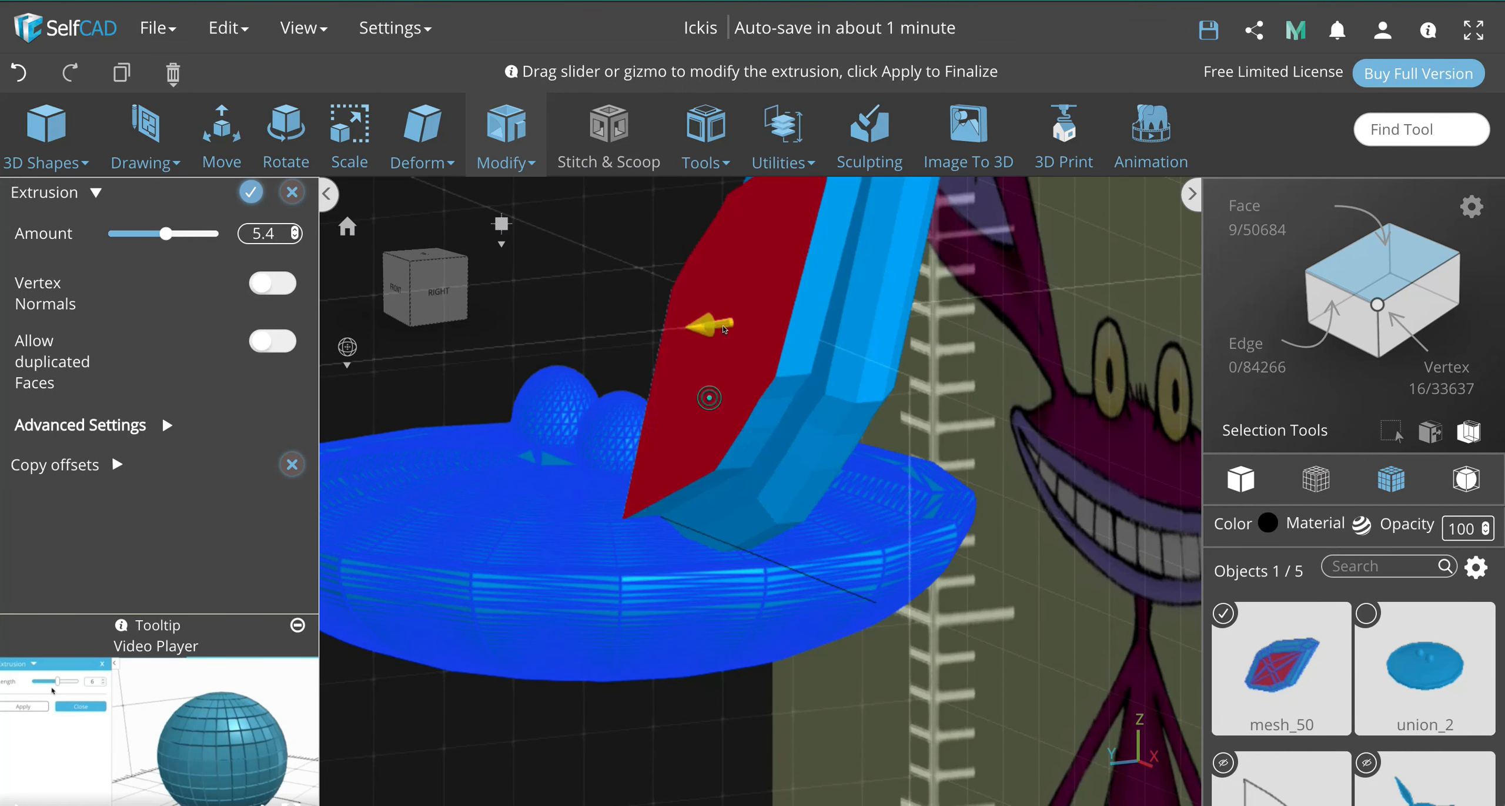
{"action": "left_click_drag", "start_coordinate": [712, 325], "coordinate": [769, 336]}
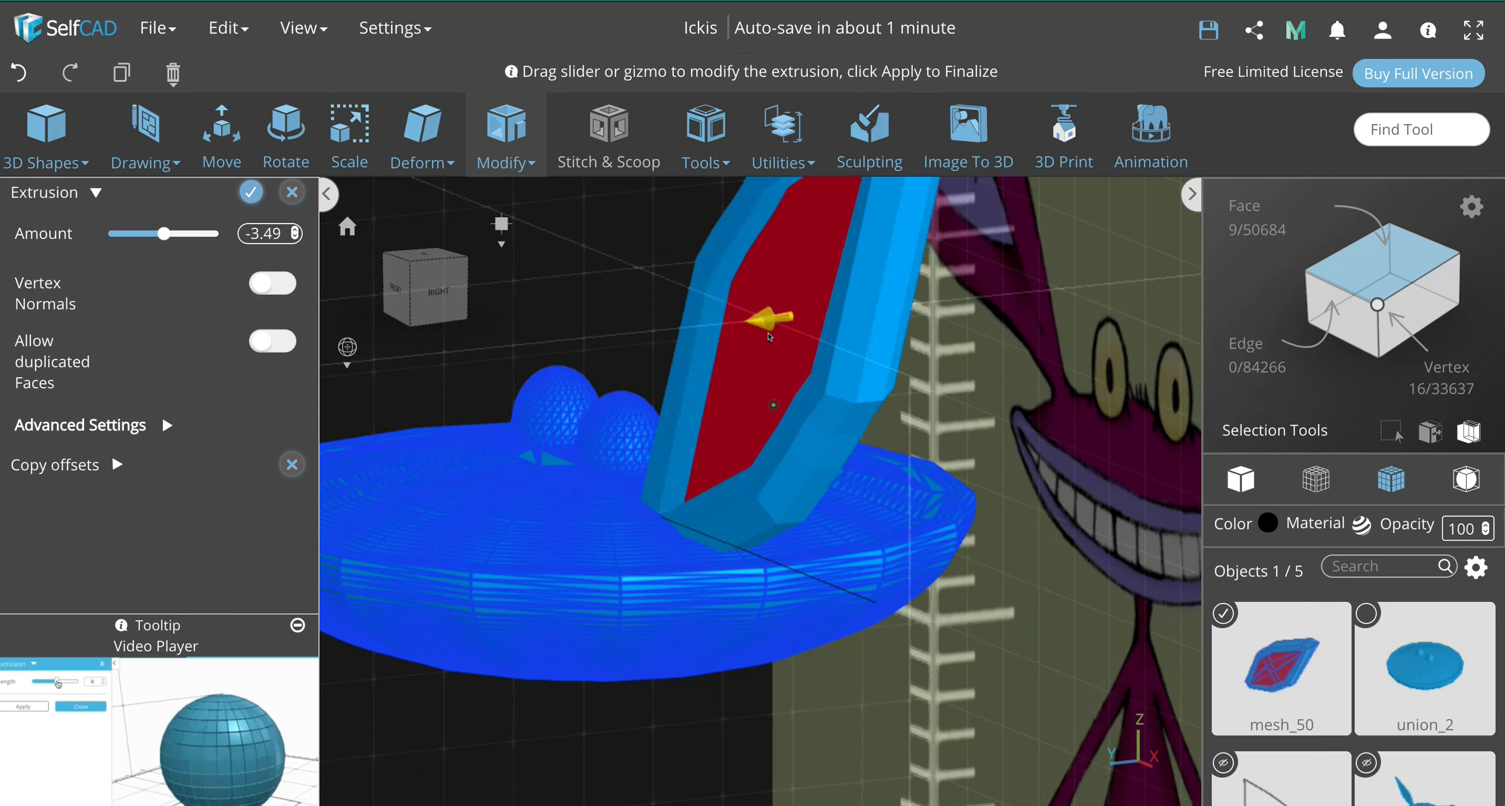
{"action": "left_click", "coordinate": [769, 337]}
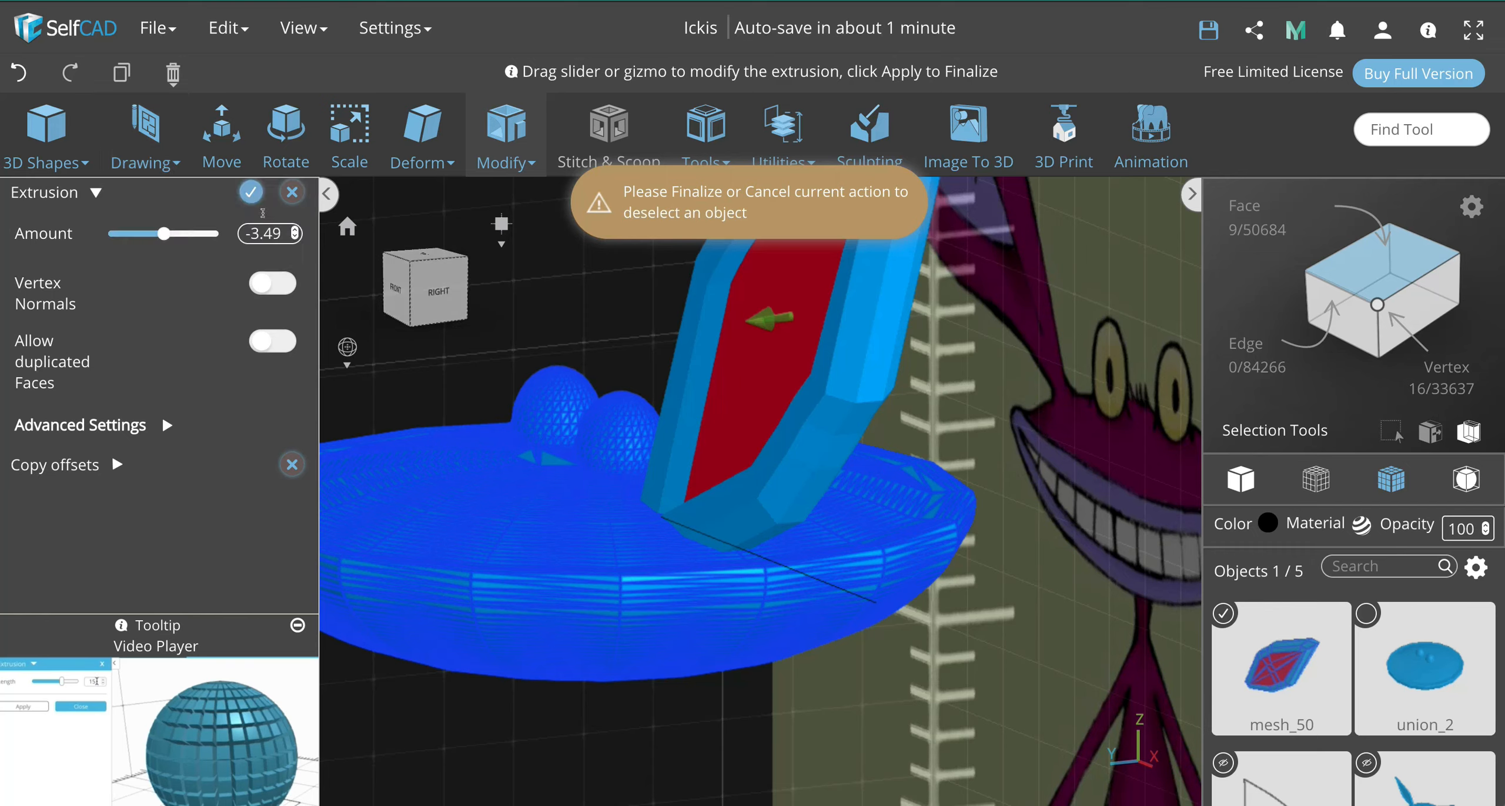
{"action": "left_click", "coordinate": [251, 192]}
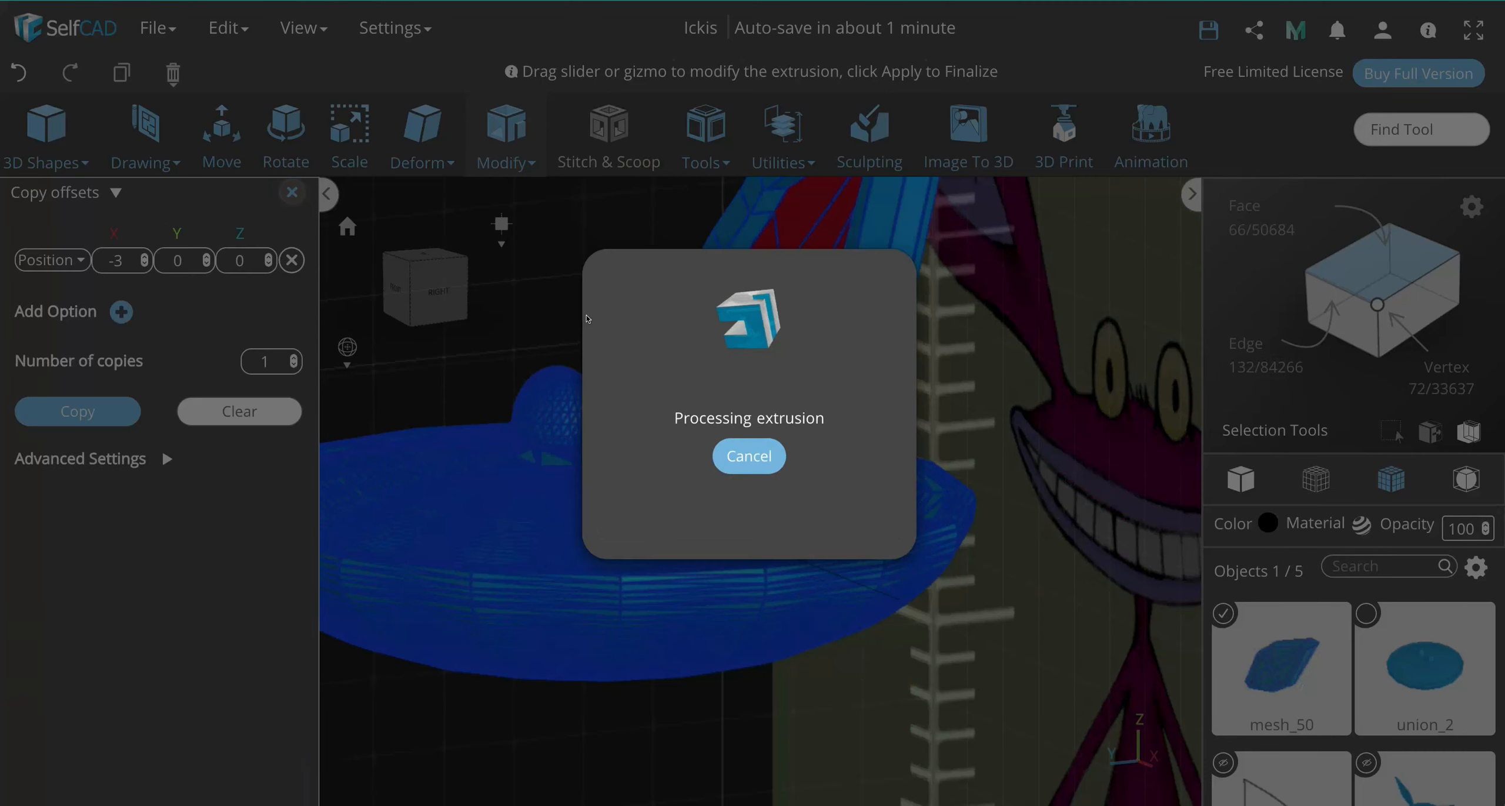
Step: Display the model as a solid without wireframe, seen from the front, and replace the face selection with the whole ear
{"action": "scroll", "coordinate": [395, 286], "scroll_direction": "down", "scroll_amount": 5}
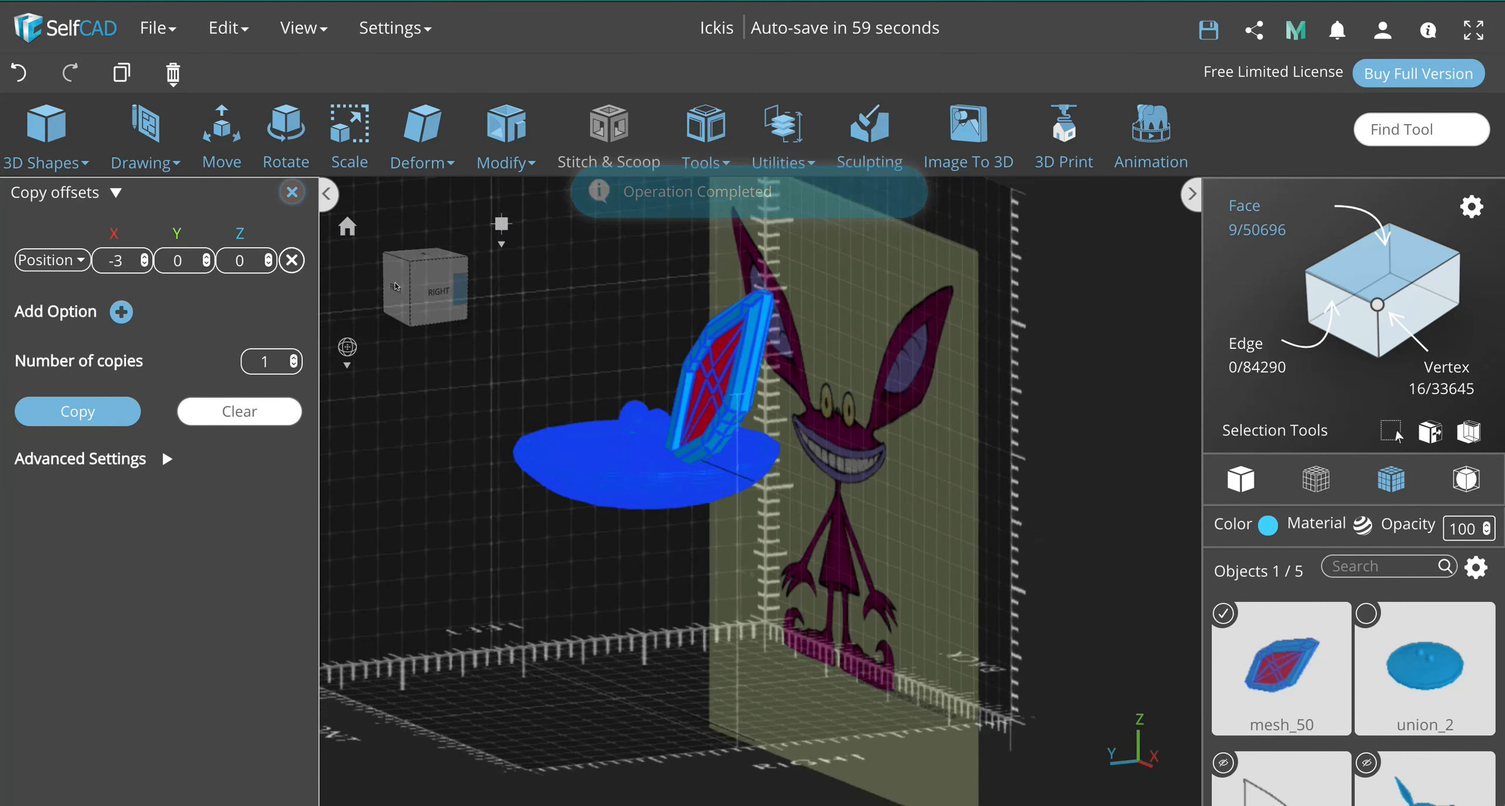
{"action": "left_click", "coordinate": [395, 286]}
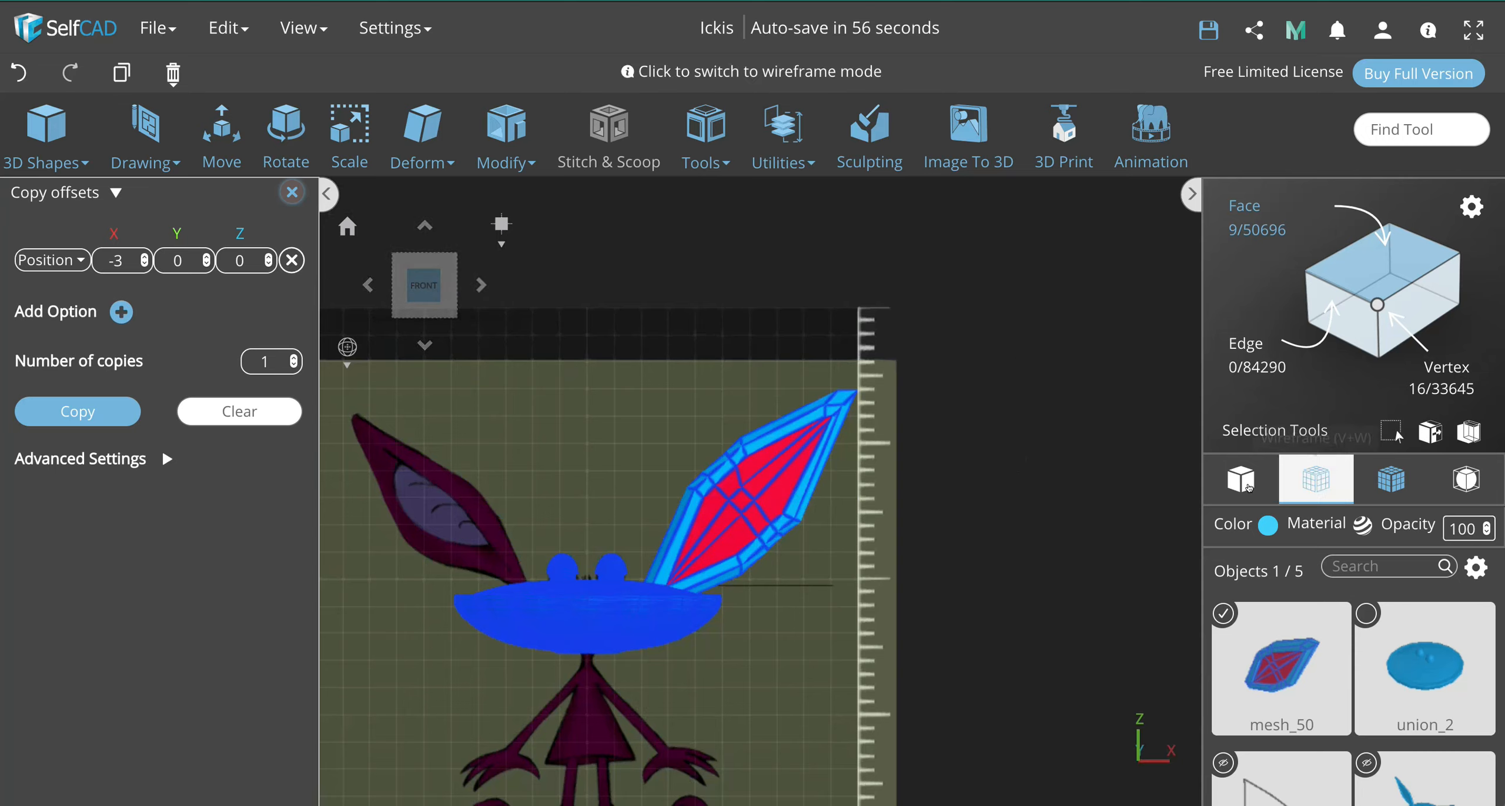
{"action": "left_click", "coordinate": [1242, 481]}
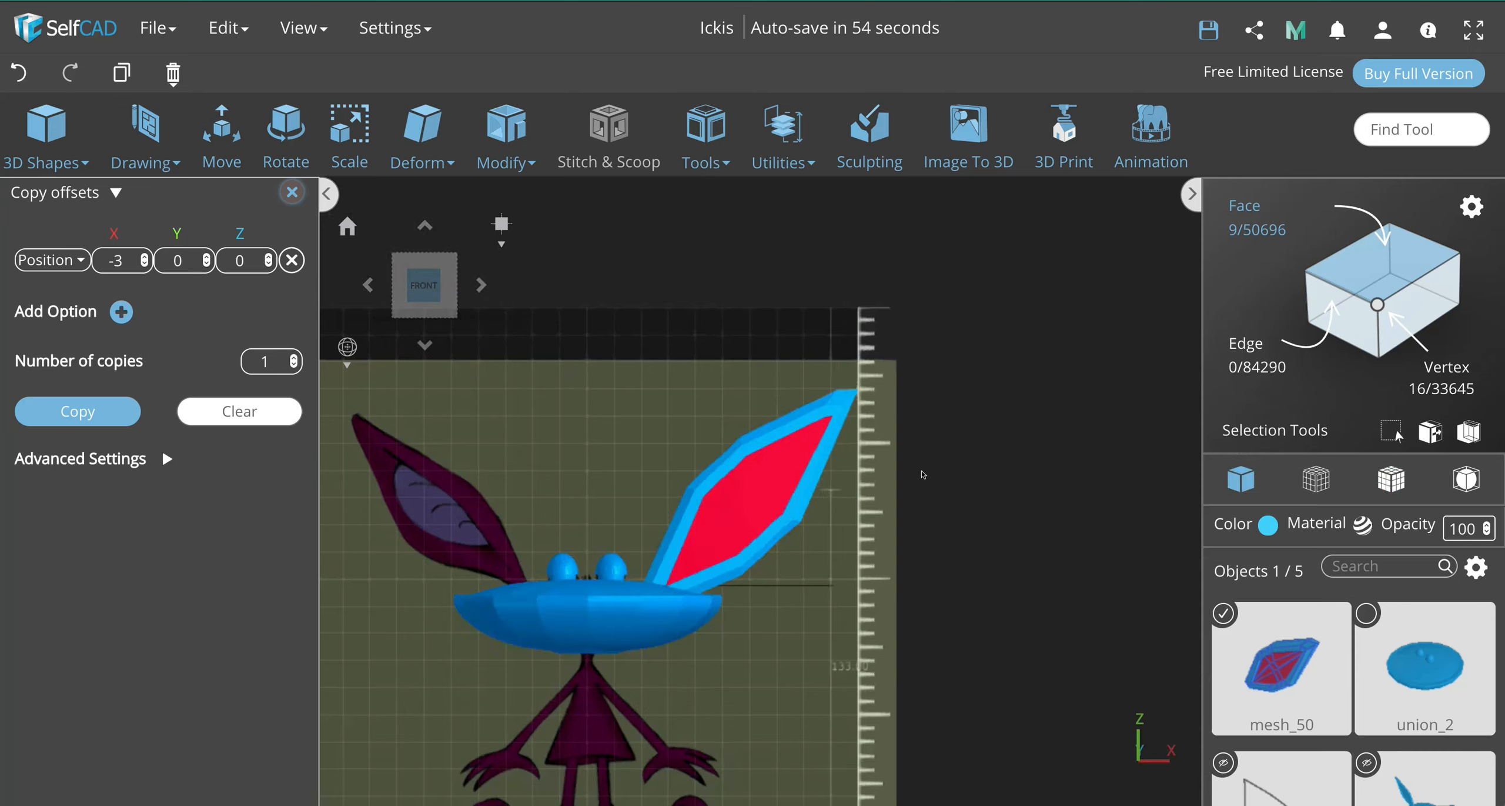
{"action": "double_click", "coordinate": [830, 484]}
{"action": "left_click", "coordinate": [927, 508]}
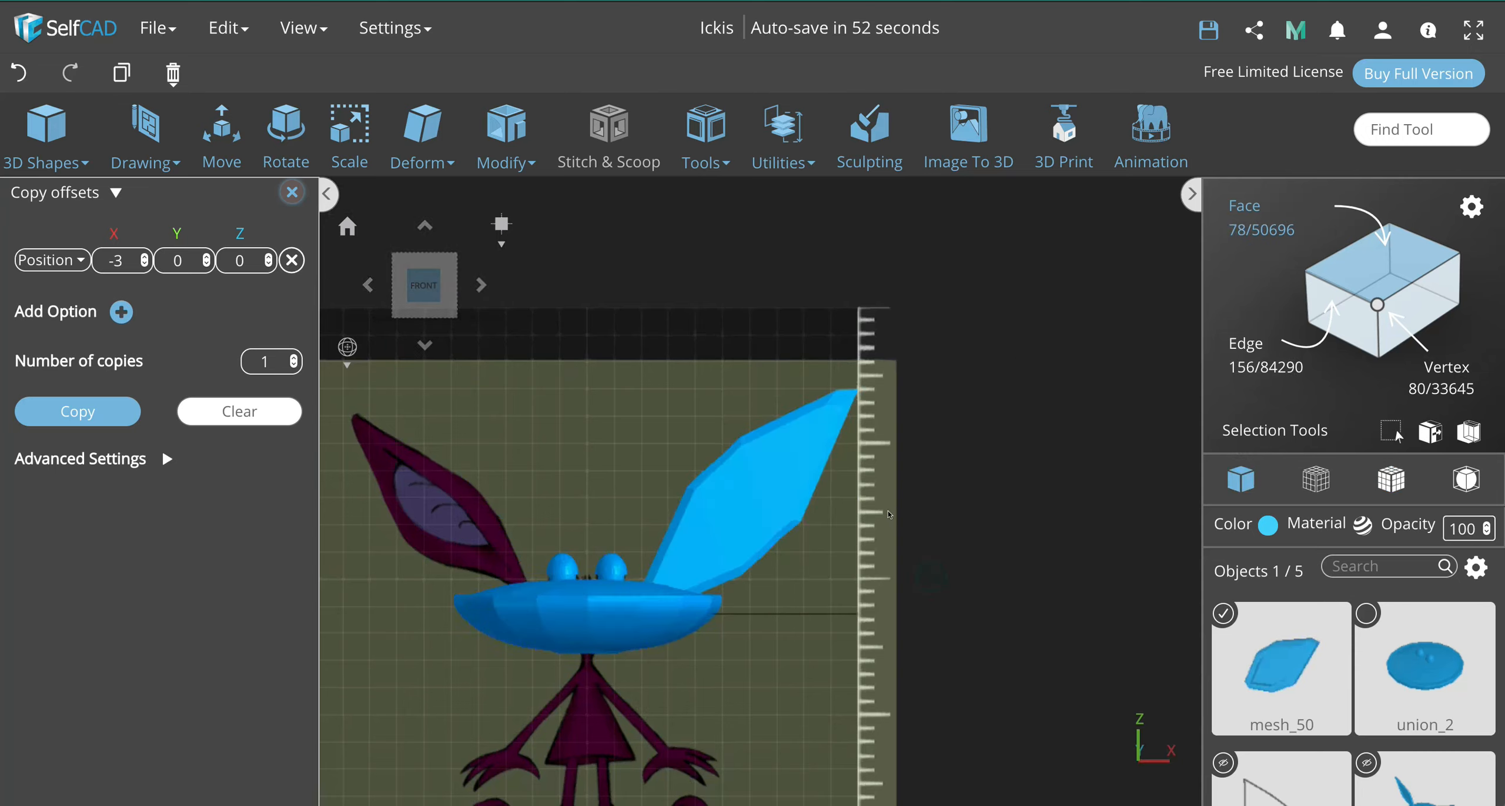
Step: Examine the hollowed ear from the side and the front, and clear its selection
{"action": "left_click_drag", "start_coordinate": [887, 515], "coordinate": [722, 481]}
{"action": "scroll", "coordinate": [722, 481], "scroll_direction": "up", "scroll_amount": 4}
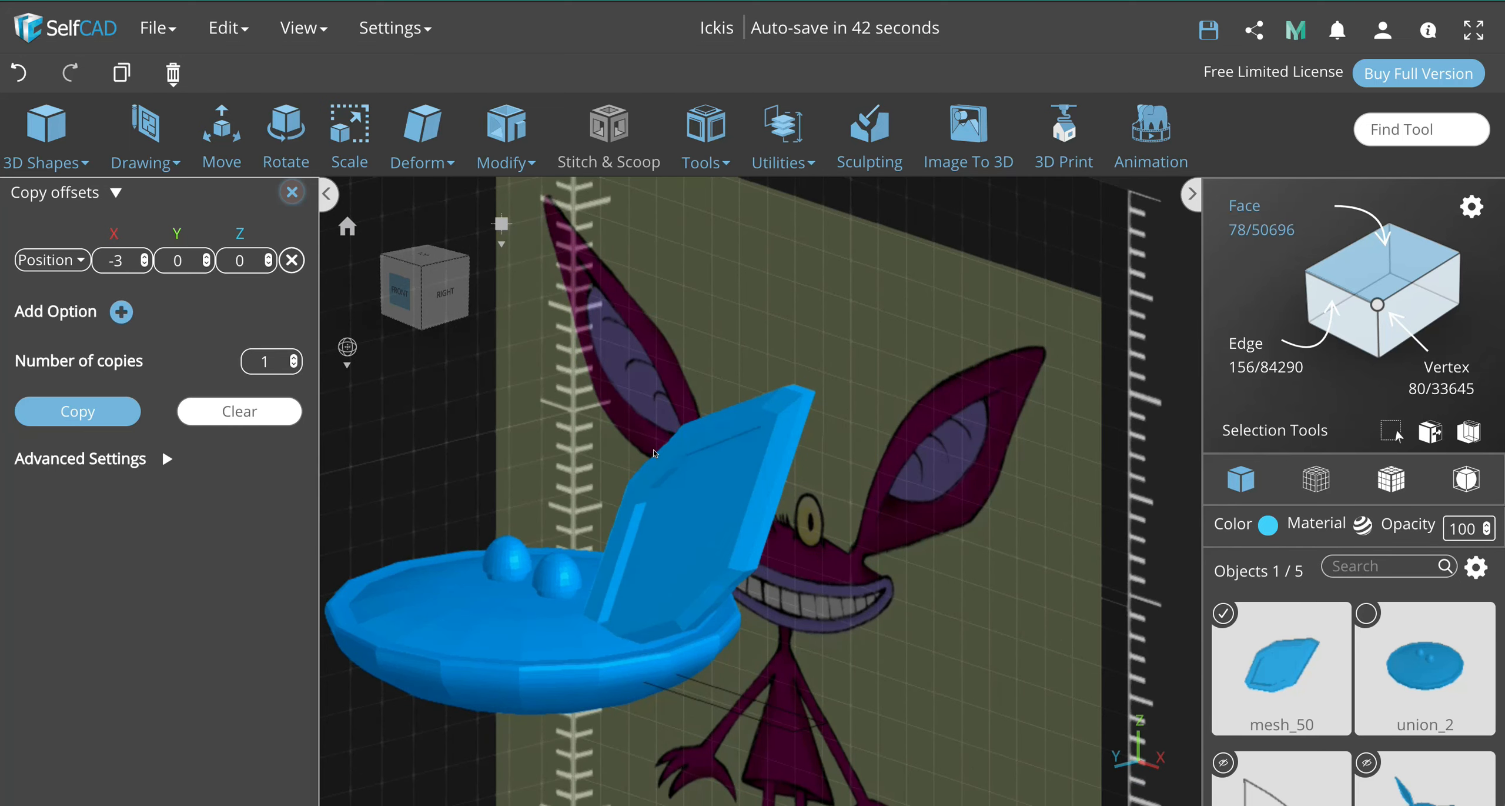
{"action": "scroll", "coordinate": [646, 466], "scroll_direction": "down", "scroll_amount": 5}
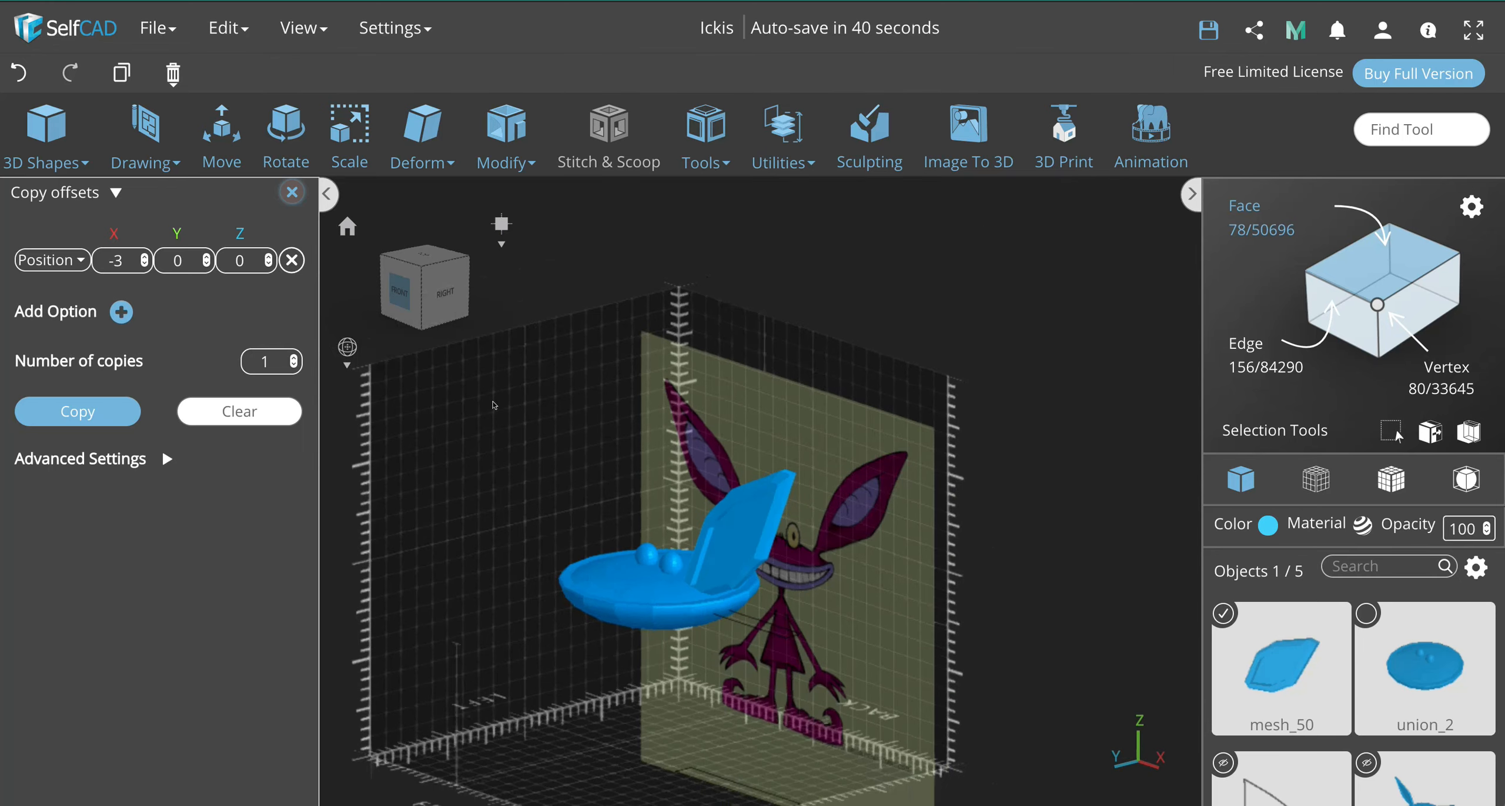
{"action": "left_click", "coordinate": [404, 266]}
{"action": "scroll", "coordinate": [794, 500], "scroll_direction": "up", "scroll_amount": 5}
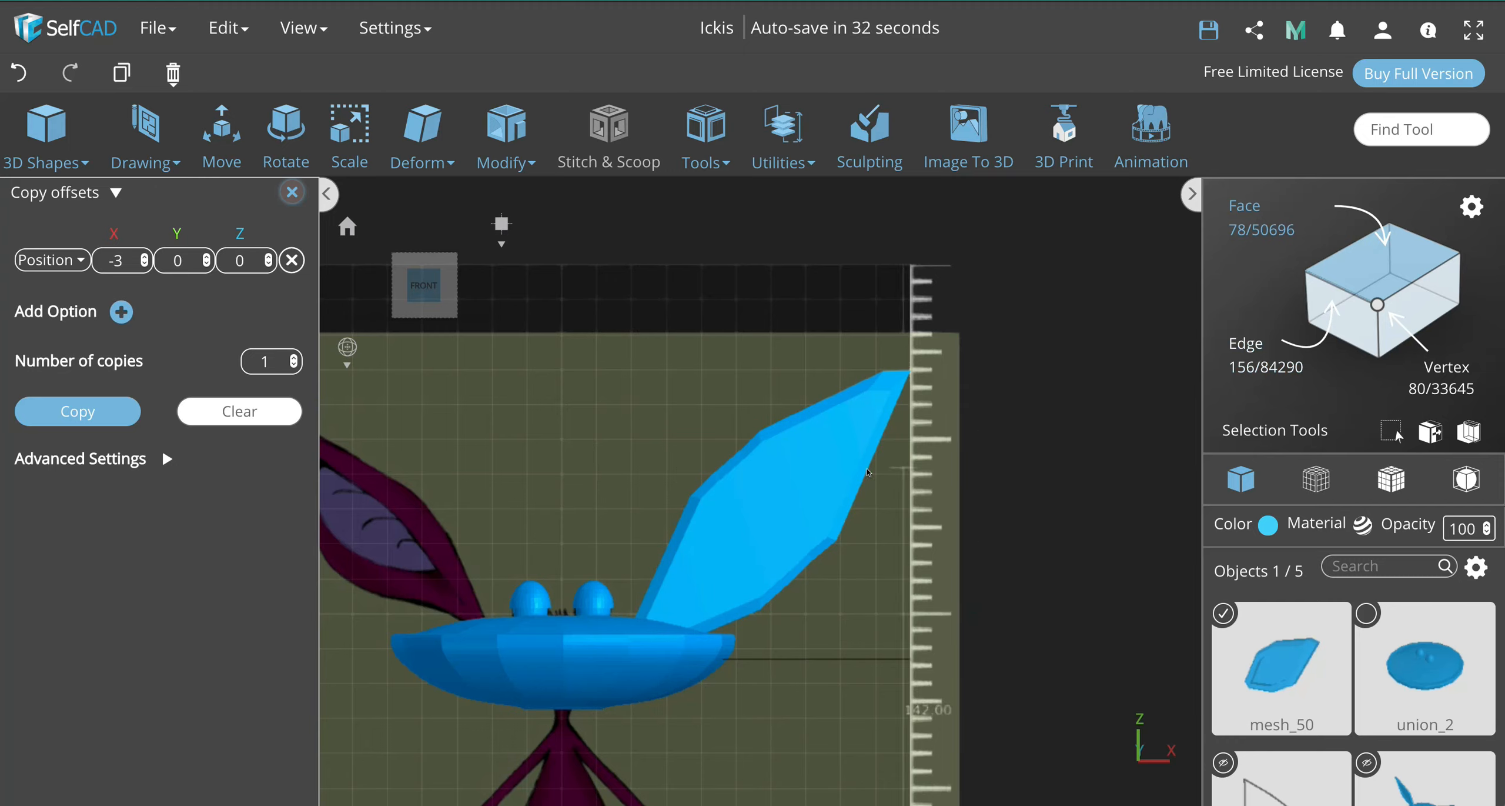
{"action": "left_click", "coordinate": [868, 472]}
{"action": "scroll", "coordinate": [912, 627], "scroll_direction": "down", "scroll_amount": 2}
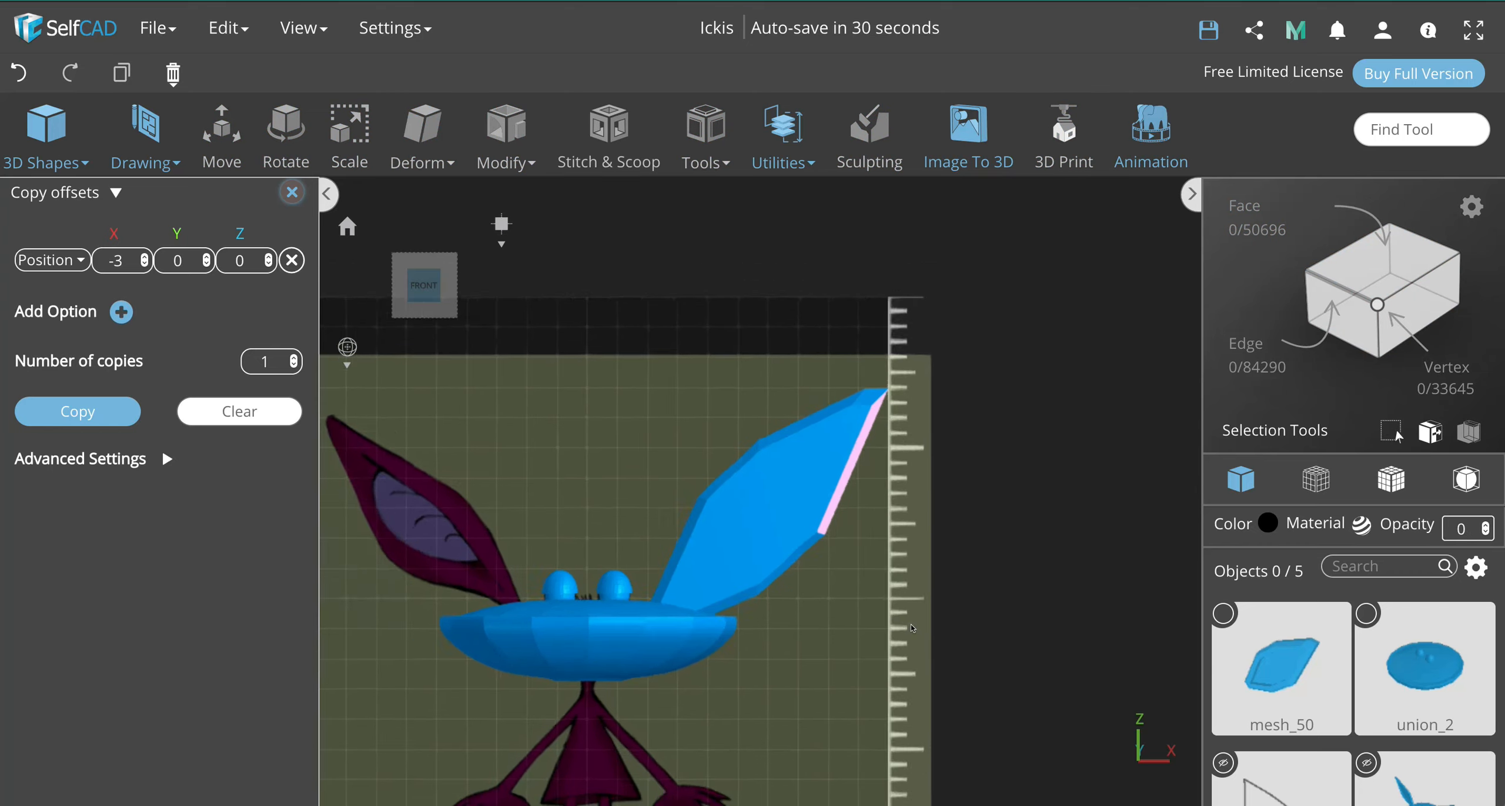
{"action": "scroll", "coordinate": [912, 627], "scroll_direction": "down", "scroll_amount": 2}
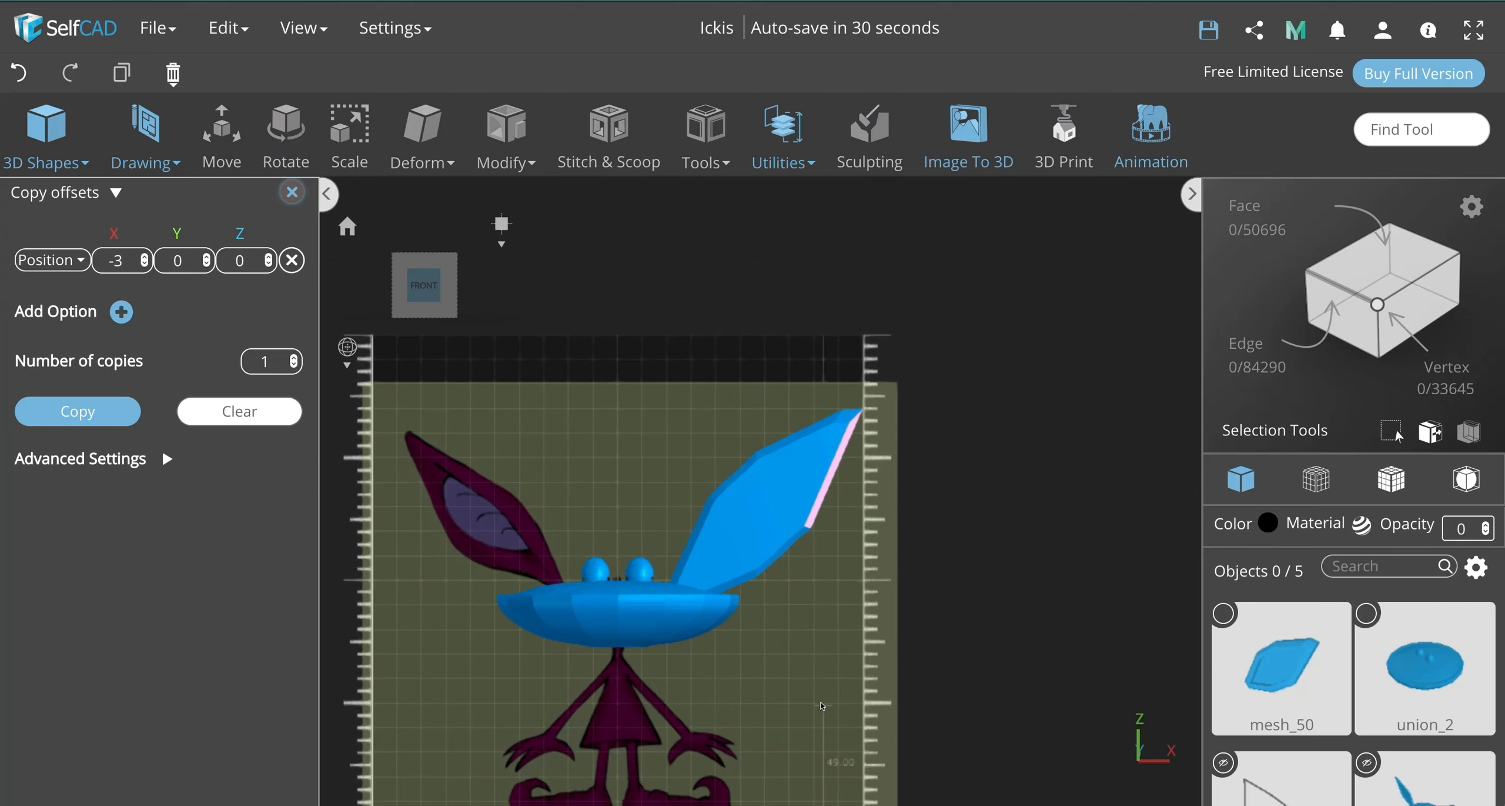
{"action": "left_click", "coordinate": [425, 285]}
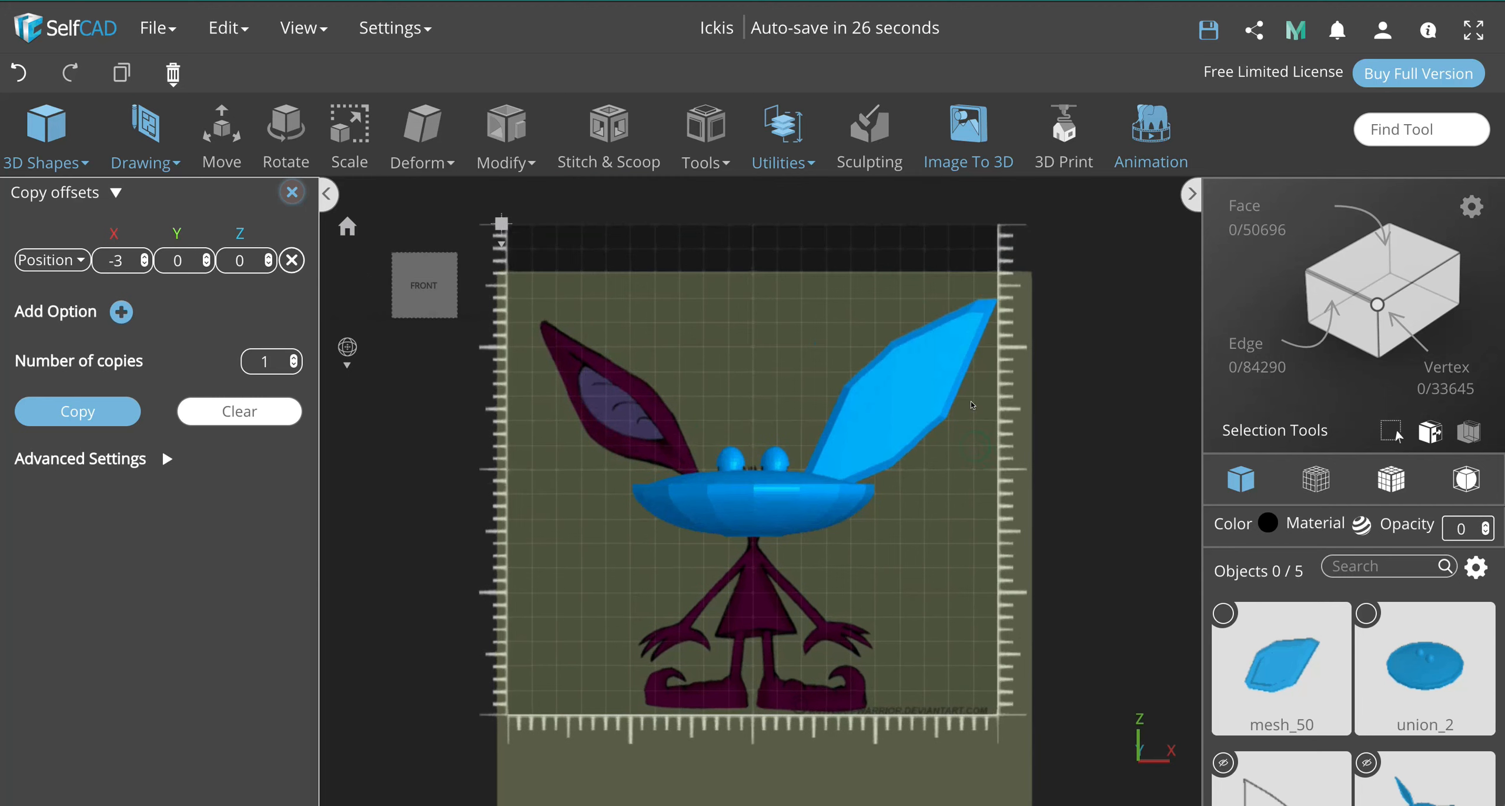
Step: Select the ear and make one copy of it rotated by 180 on Z
{"action": "left_click", "coordinate": [912, 438]}
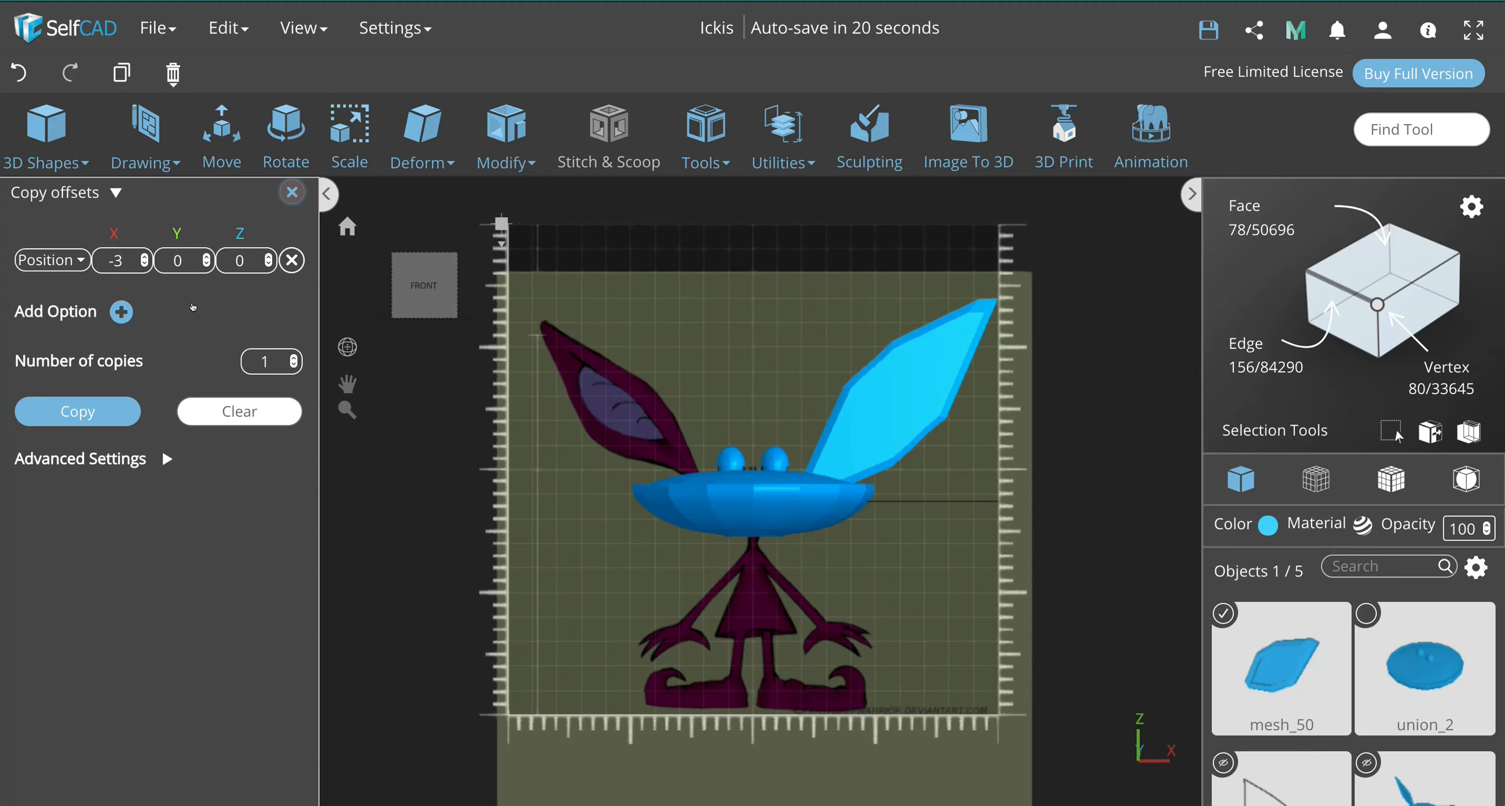
{"action": "left_click", "coordinate": [68, 260]}
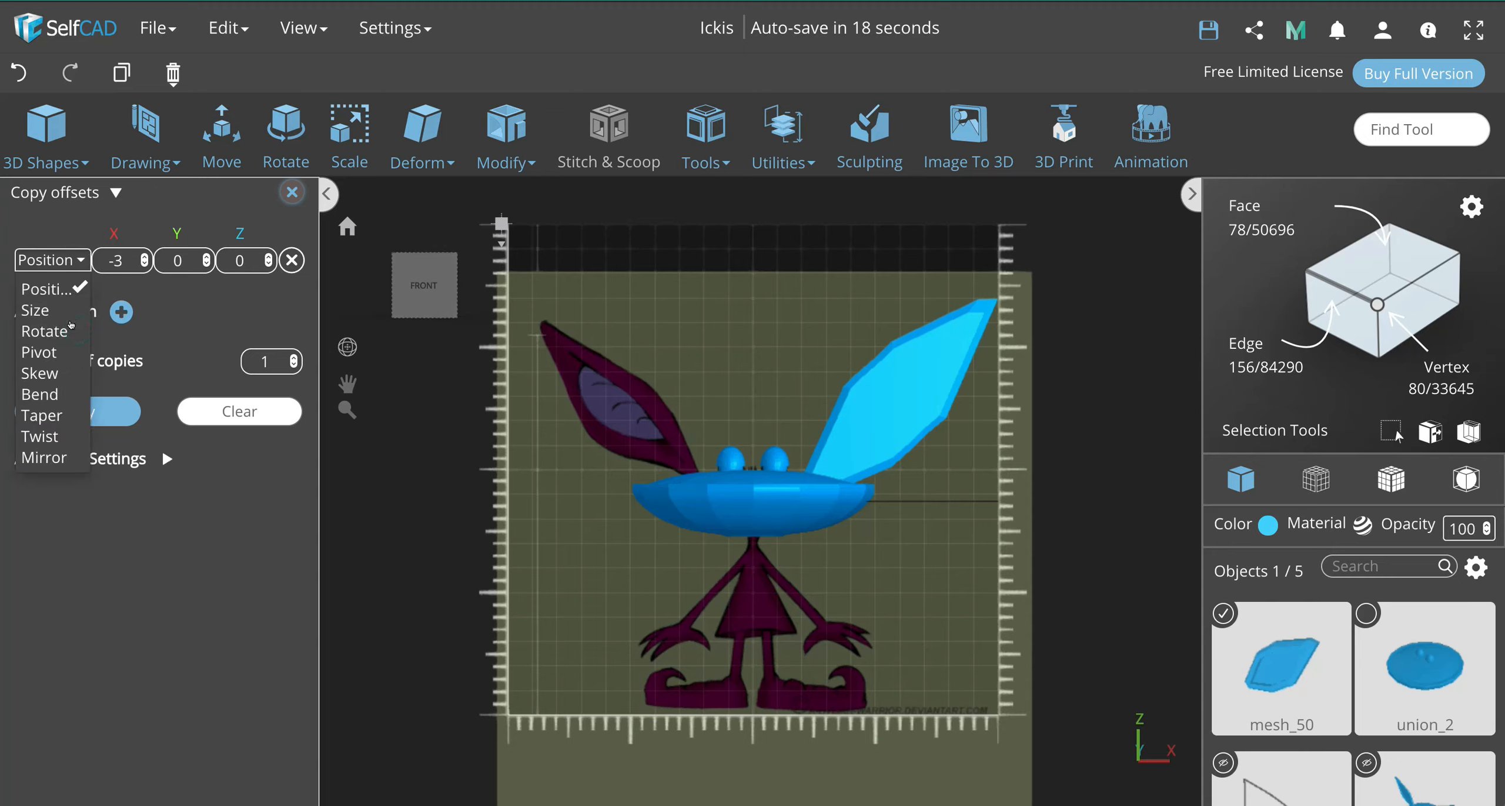
{"action": "left_click", "coordinate": [55, 330]}
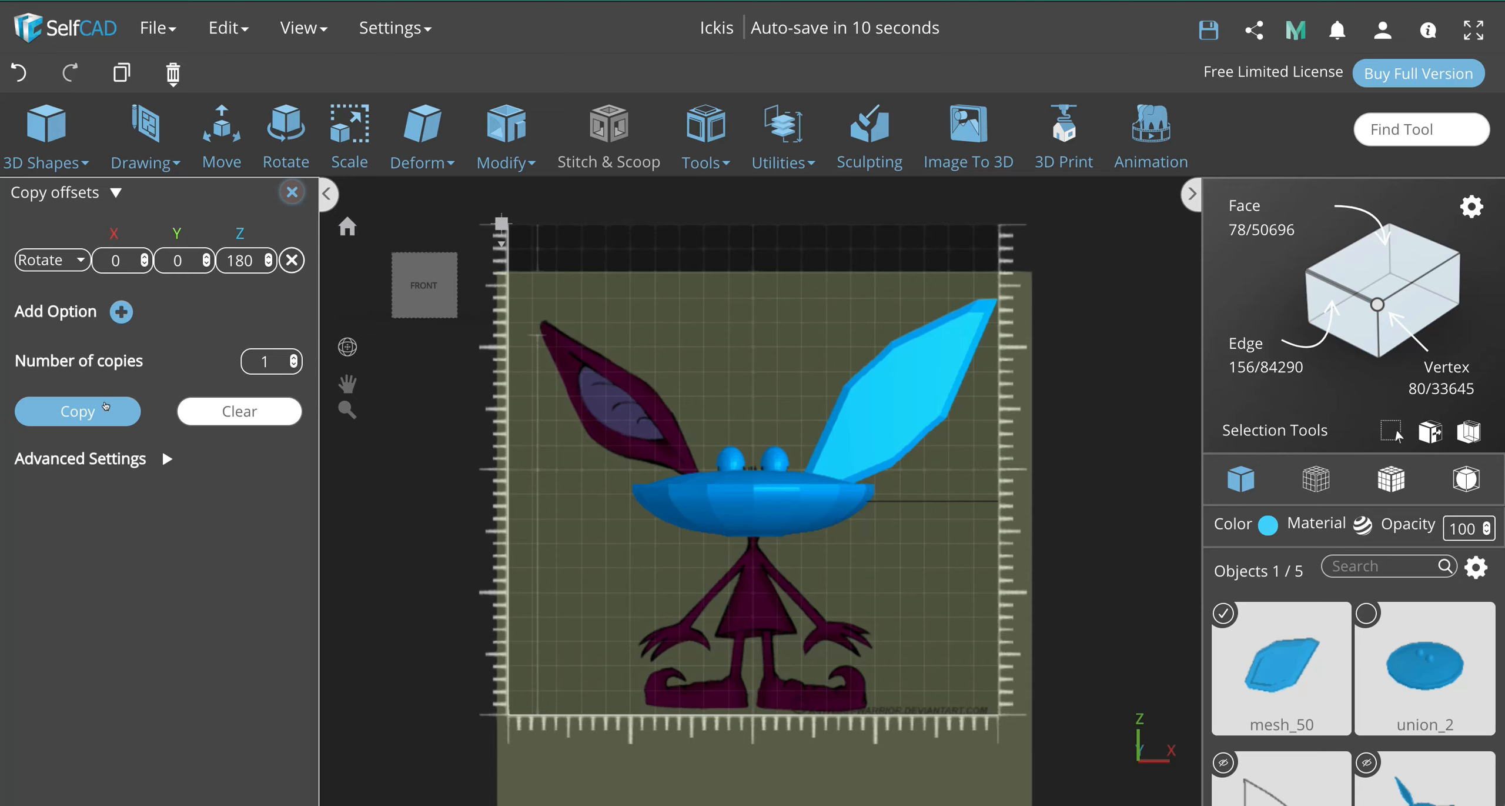
{"action": "left_click", "coordinate": [74, 413]}
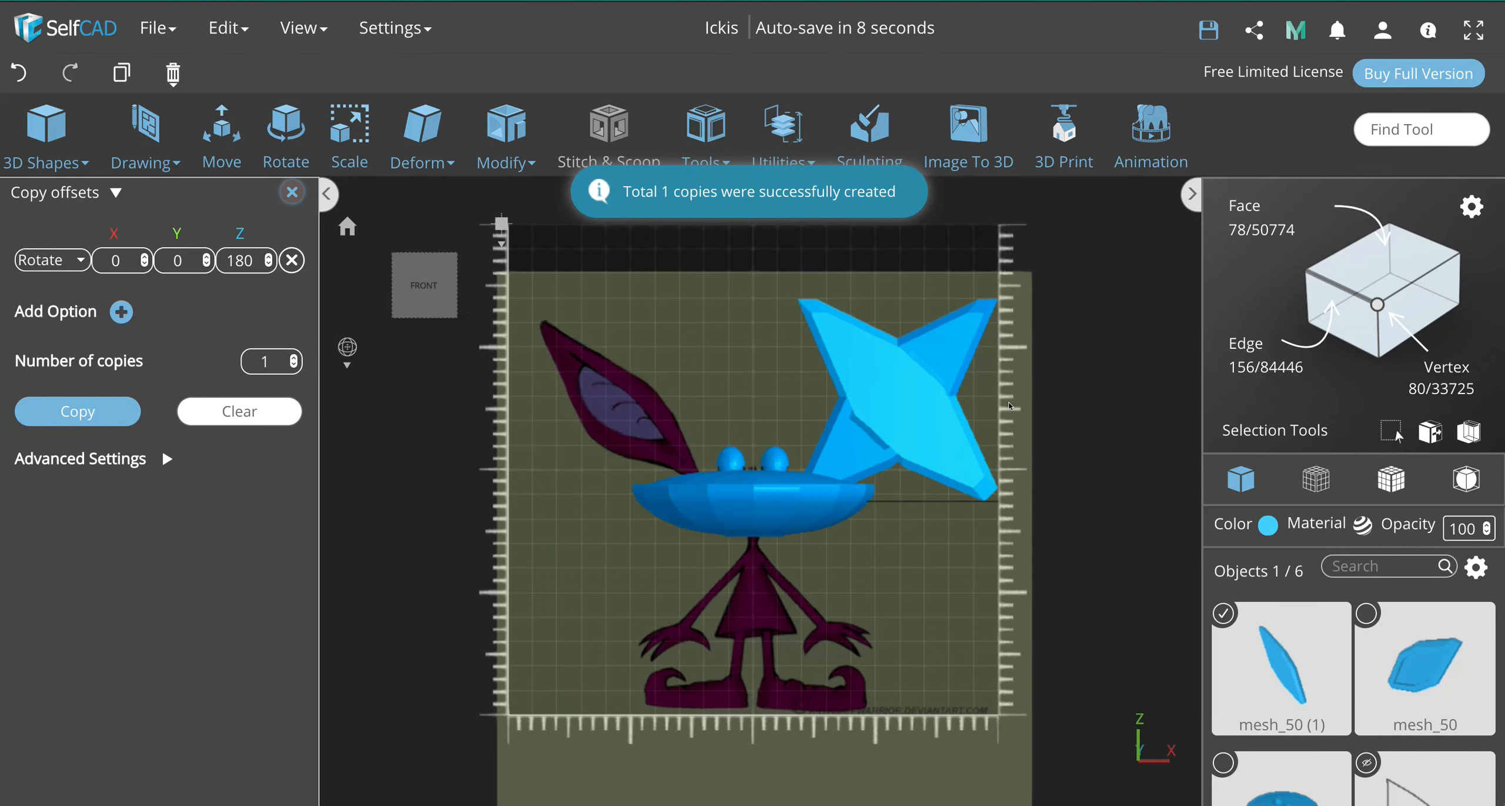
Step: Move the copied ear along X to the opposite side of the head, over the reference image's other ear, and deselect it
{"action": "key", "text": "m"}
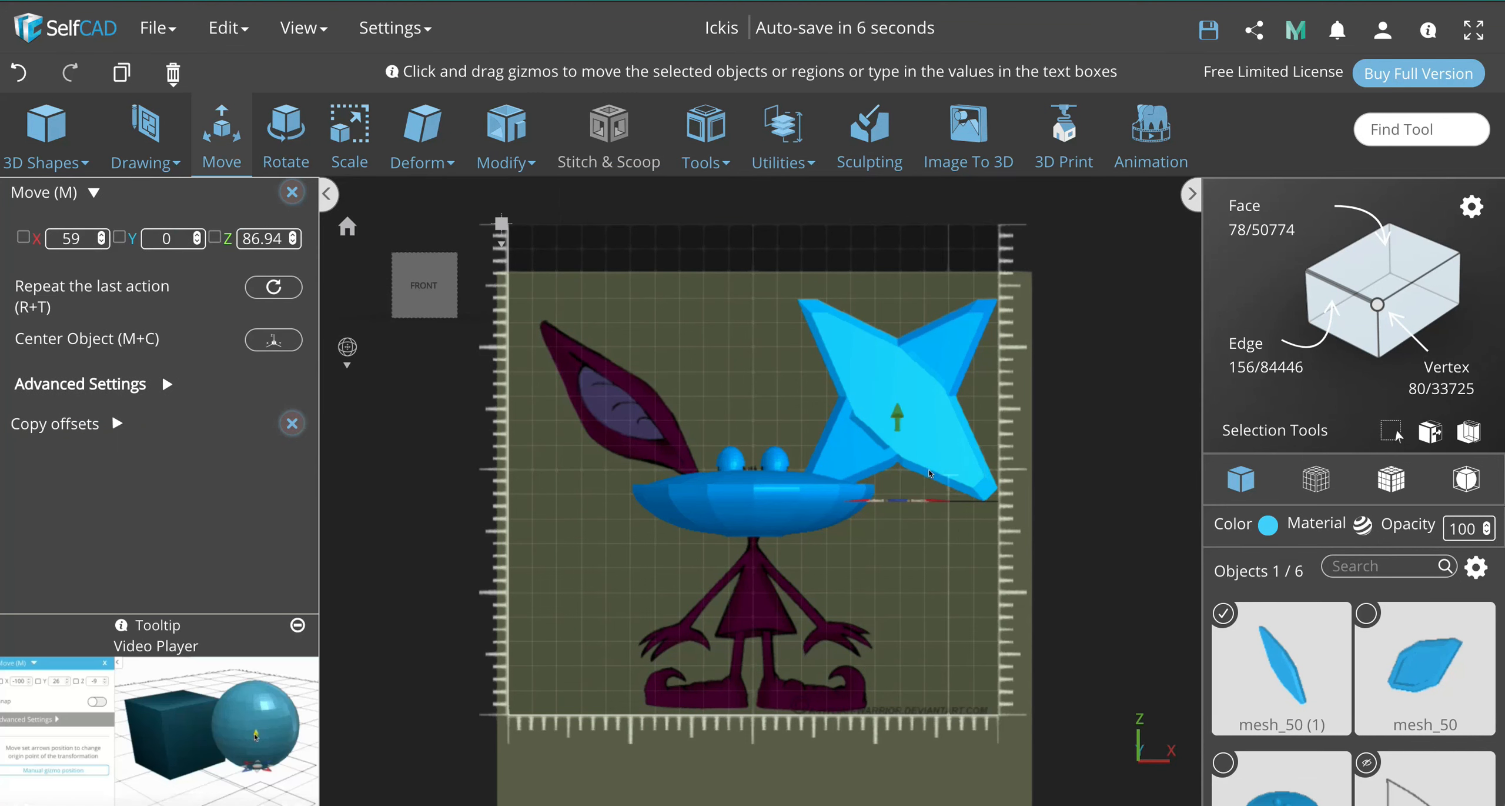
{"action": "left_click_drag", "start_coordinate": [867, 495], "coordinate": [577, 499]}
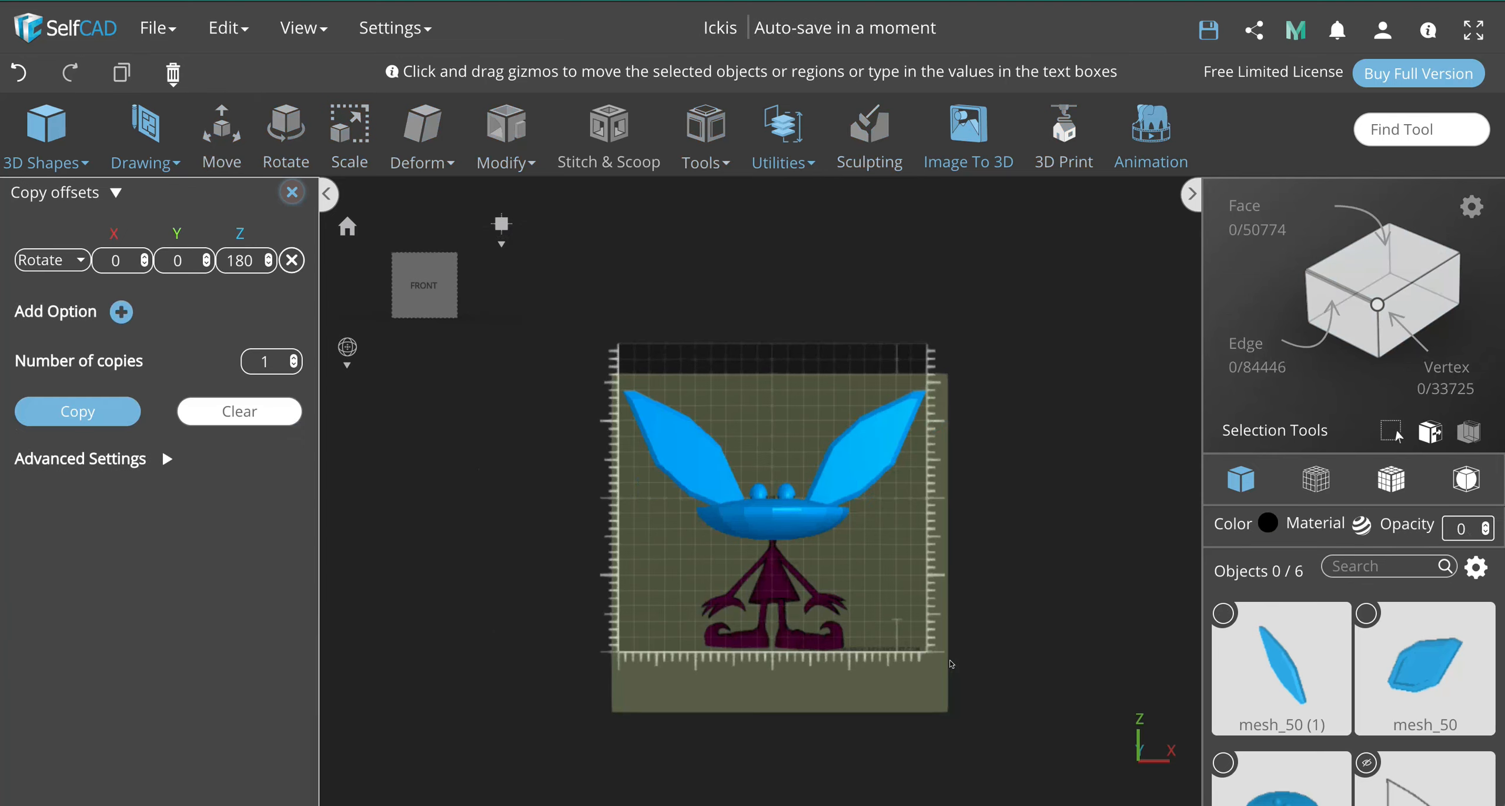
{"action": "scroll", "coordinate": [950, 653], "scroll_direction": "down", "scroll_amount": 2}
{"action": "mouse_move", "coordinate": [882, 554]}
{"action": "right_mouse_down"}
{"action": "mouse_move", "coordinate": [882, 638]}
{"action": "mouse_move", "coordinate": [841, 597]}
{"action": "mouse_move", "coordinate": [870, 512]}
{"action": "mouse_move", "coordinate": [886, 575]}
{"action": "right_mouse_up"}
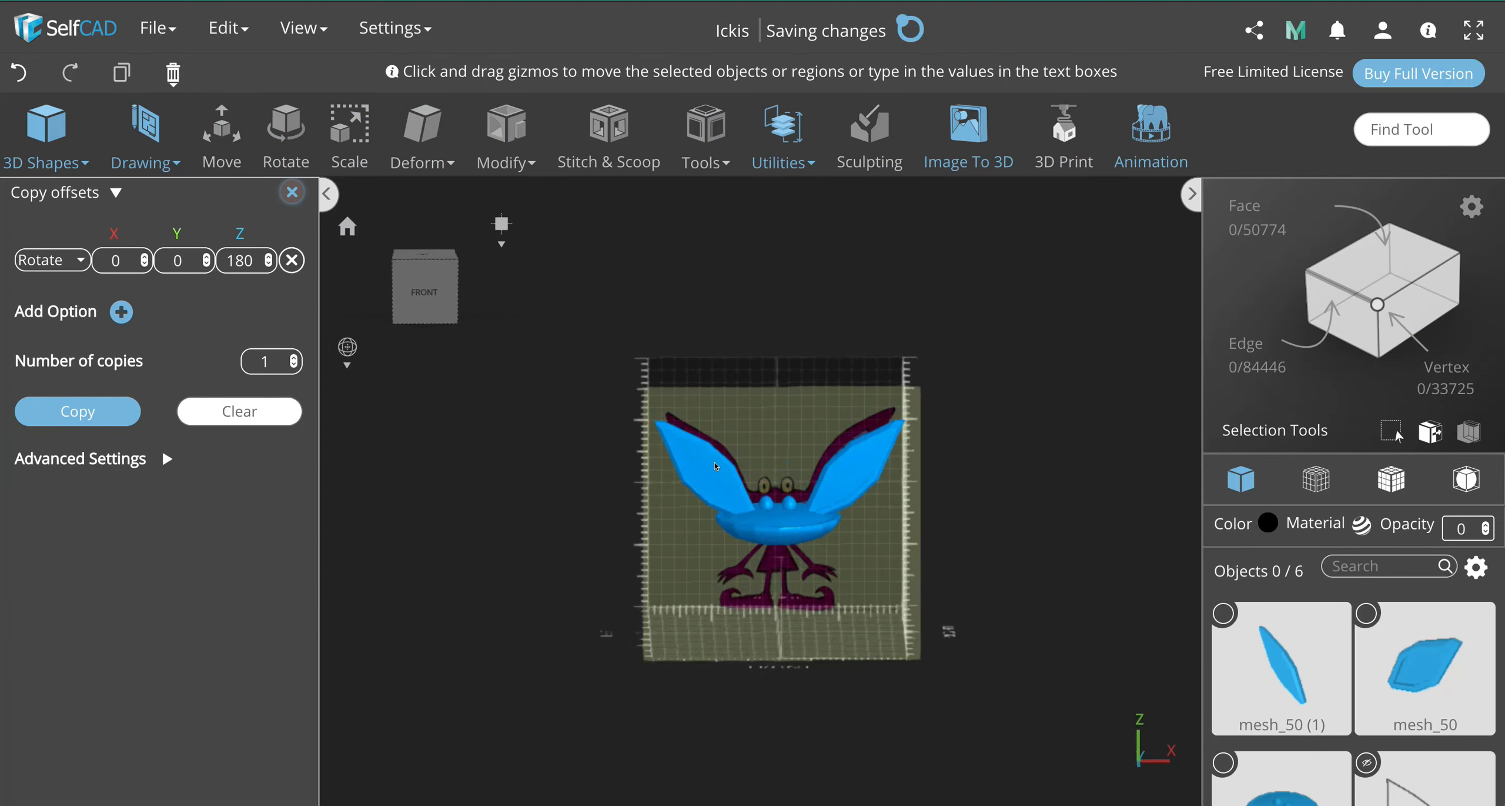
{"action": "left_click", "coordinate": [424, 288]}
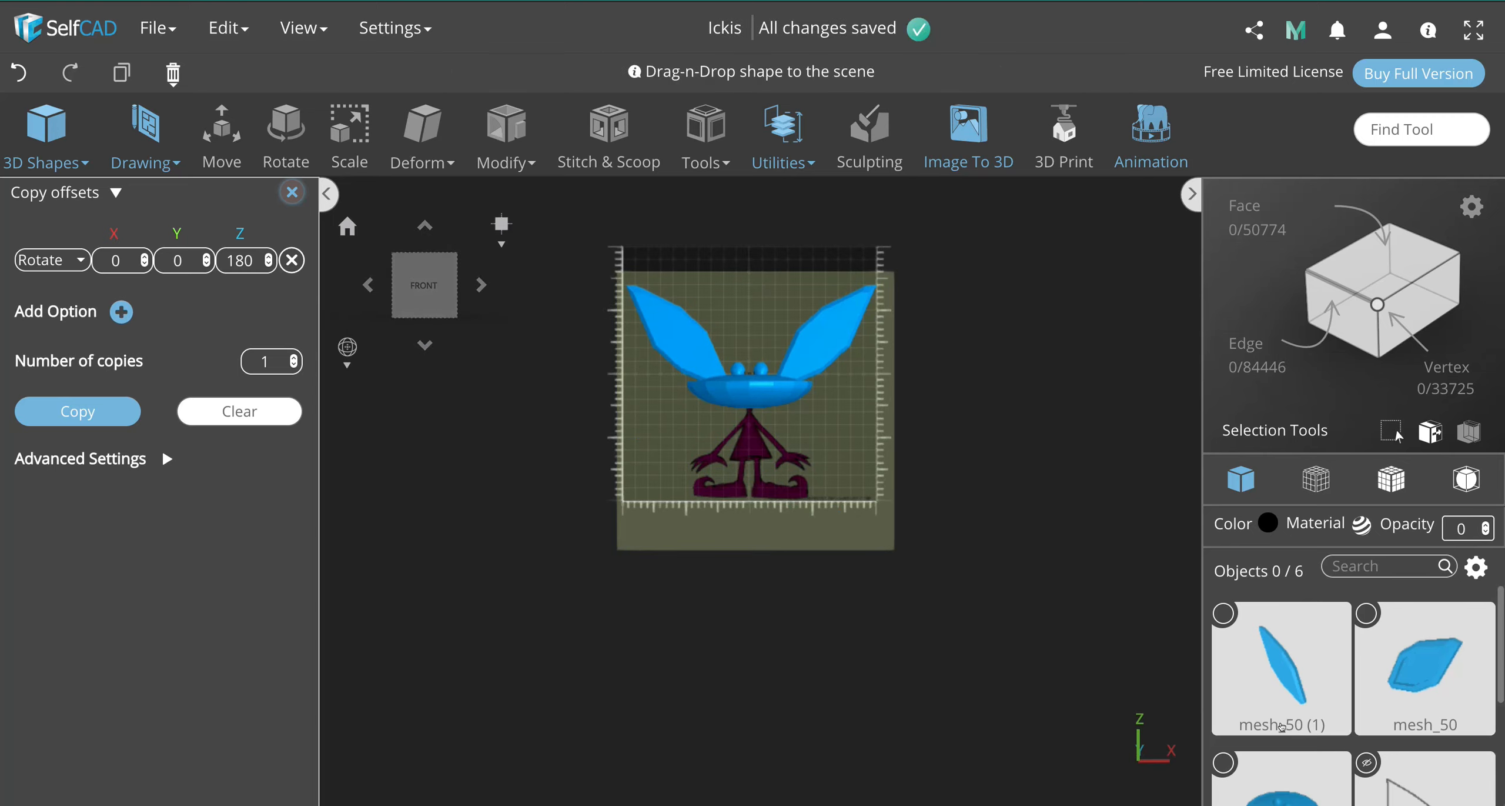
Step: Select both ears and the head (mesh_50 (1), mesh_50 and union_2) and hide them
{"action": "scroll", "coordinate": [1277, 722], "scroll_direction": "down", "scroll_amount": 1}
{"action": "left_click", "coordinate": [1224, 590]}
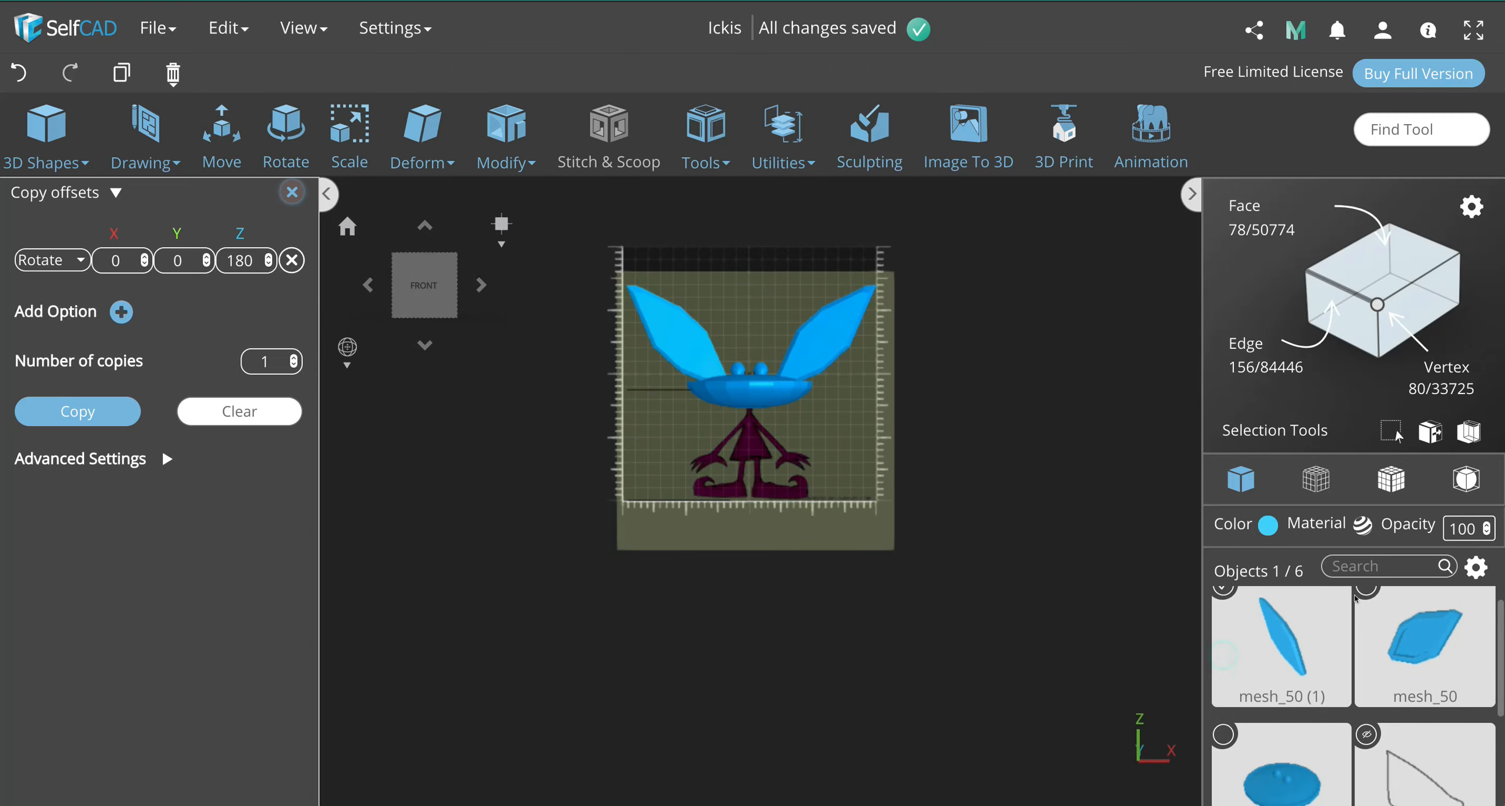
{"action": "left_click", "coordinate": [1223, 734]}
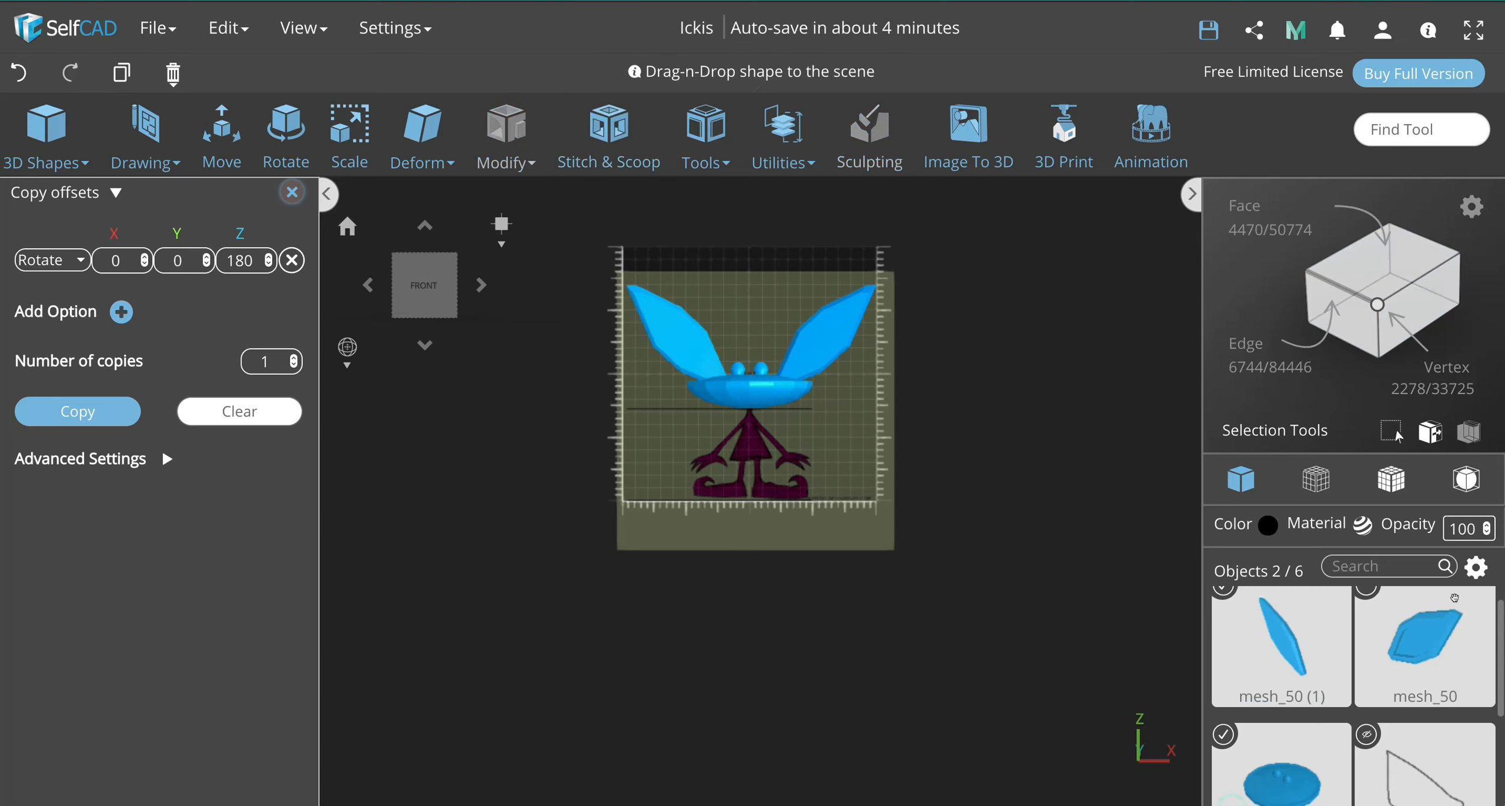
{"action": "left_click", "coordinate": [1365, 588]}
{"action": "left_click", "coordinate": [1474, 569]}
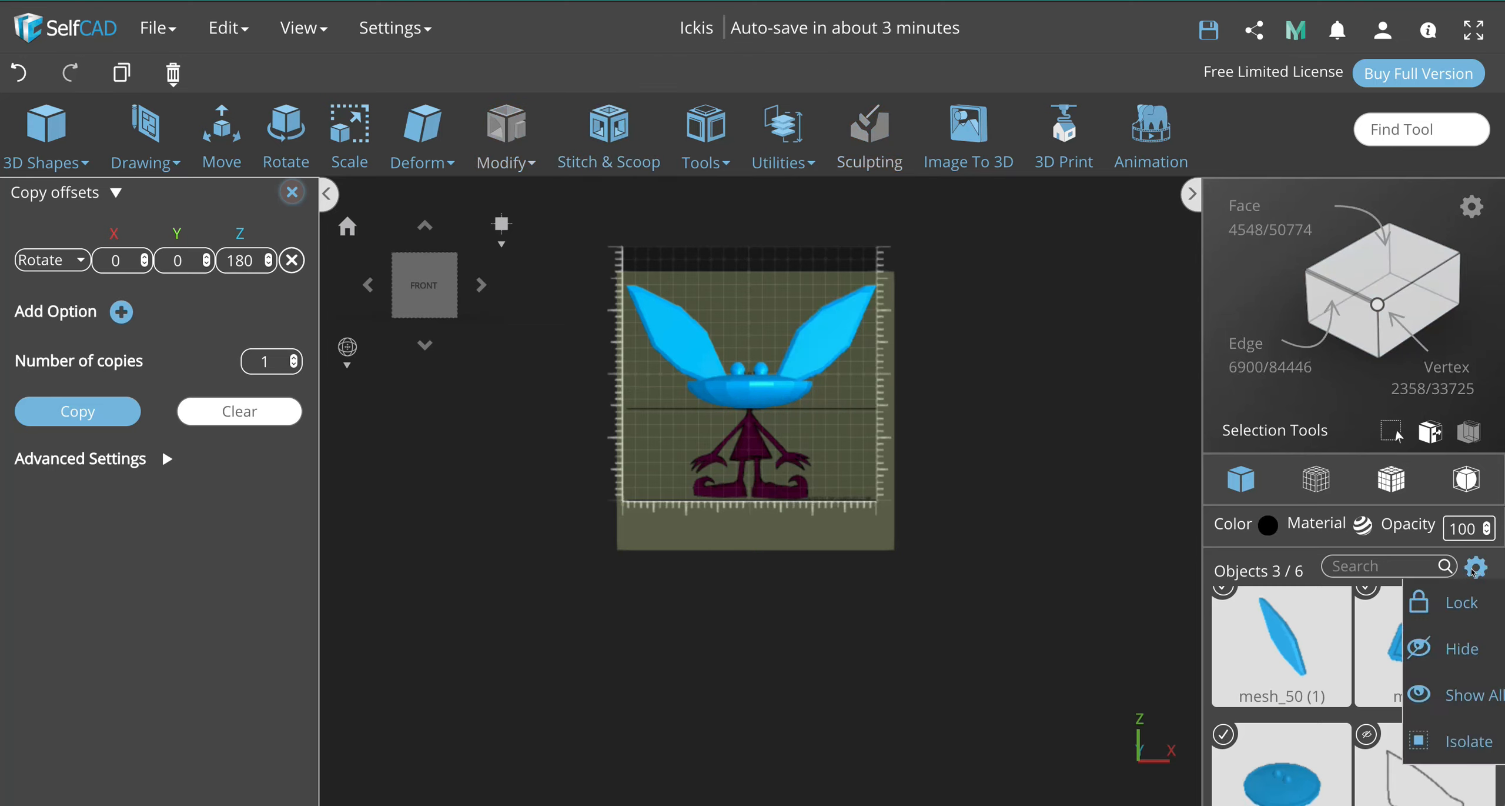
{"action": "left_click", "coordinate": [1462, 648]}
Step: Show the hidden Ickis_Low_Poly_Soft model and view it from the front against the reference image
{"action": "scroll", "coordinate": [1258, 694], "scroll_direction": "down", "scroll_amount": 1}
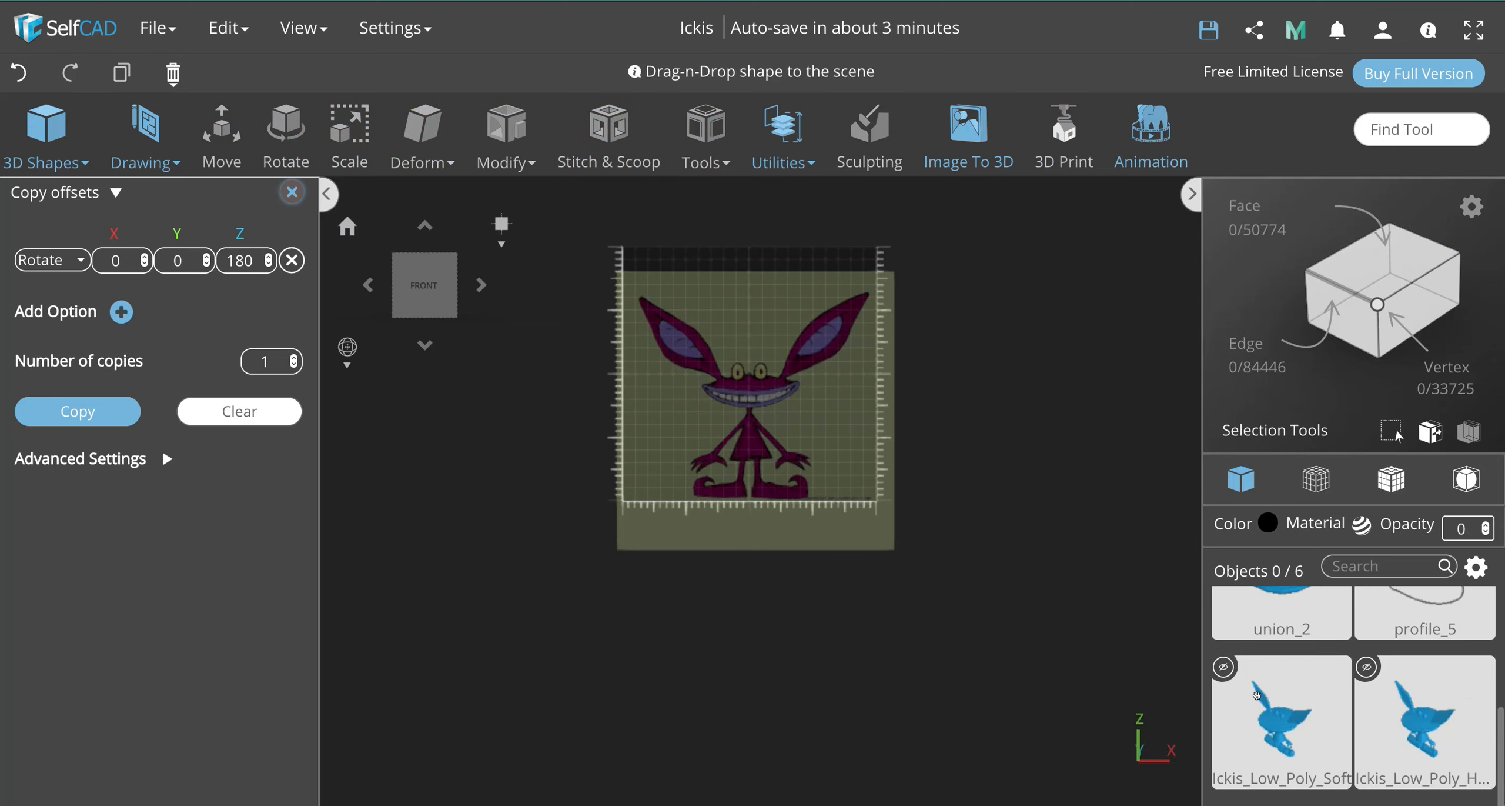
{"action": "left_click", "coordinate": [1223, 666]}
{"action": "scroll", "coordinate": [904, 394], "scroll_direction": "up", "scroll_amount": 2}
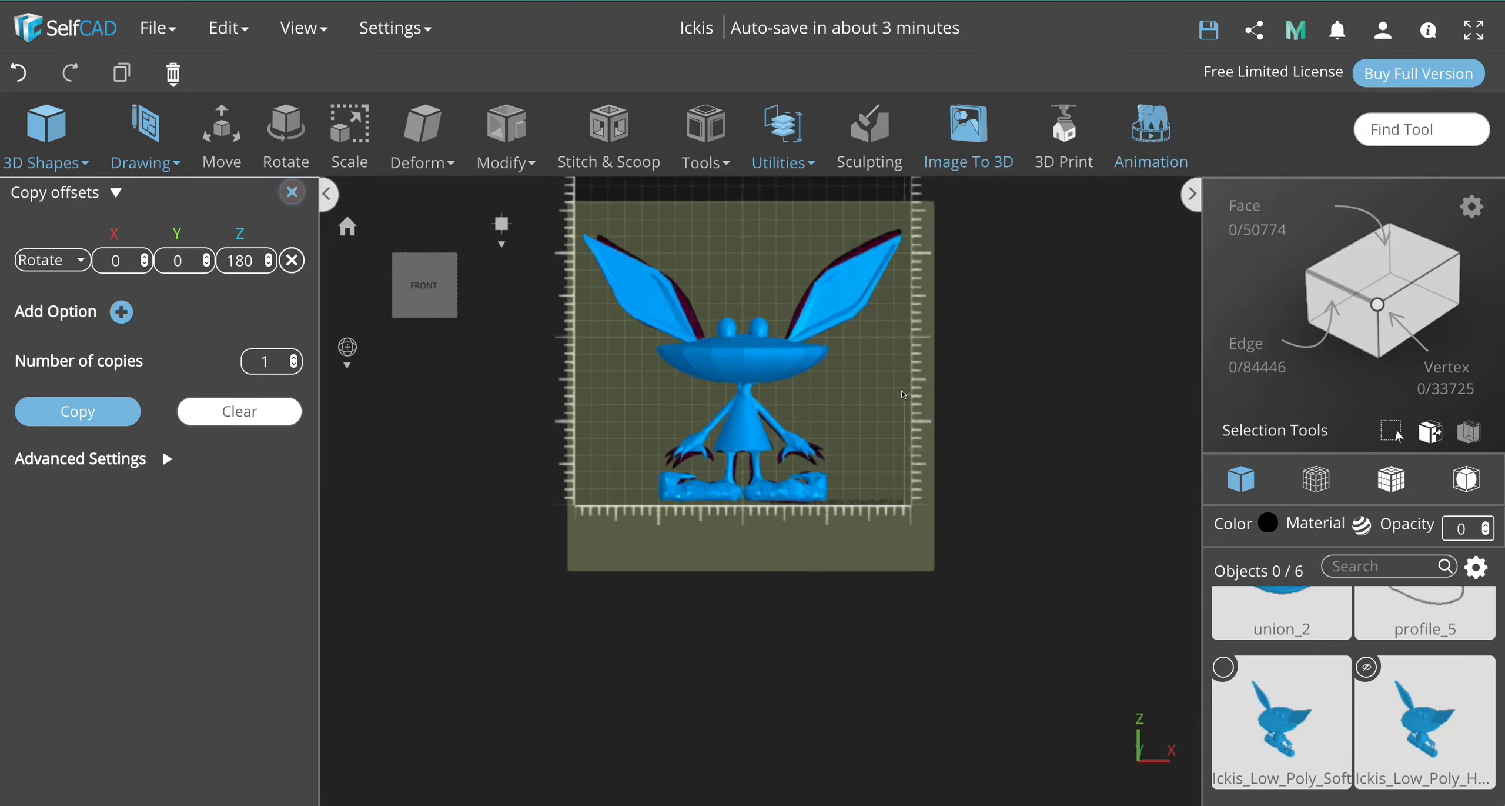
{"action": "scroll", "coordinate": [904, 394], "scroll_direction": "up", "scroll_amount": 5}
{"action": "right_click_drag", "start_coordinate": [904, 394], "coordinate": [882, 316]}
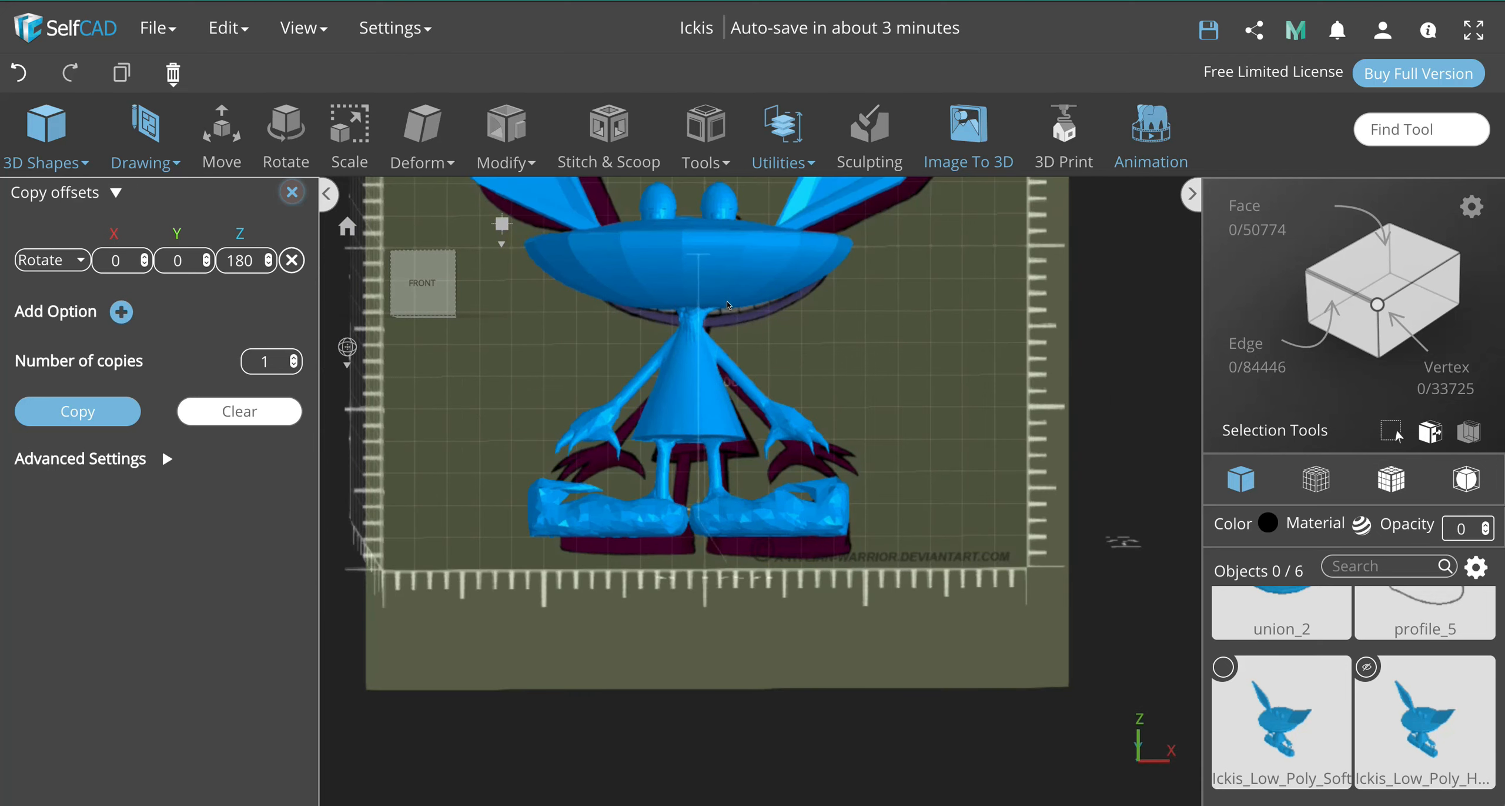
{"action": "middle_click_drag", "start_coordinate": [1000, 326], "coordinate": [996, 459]}
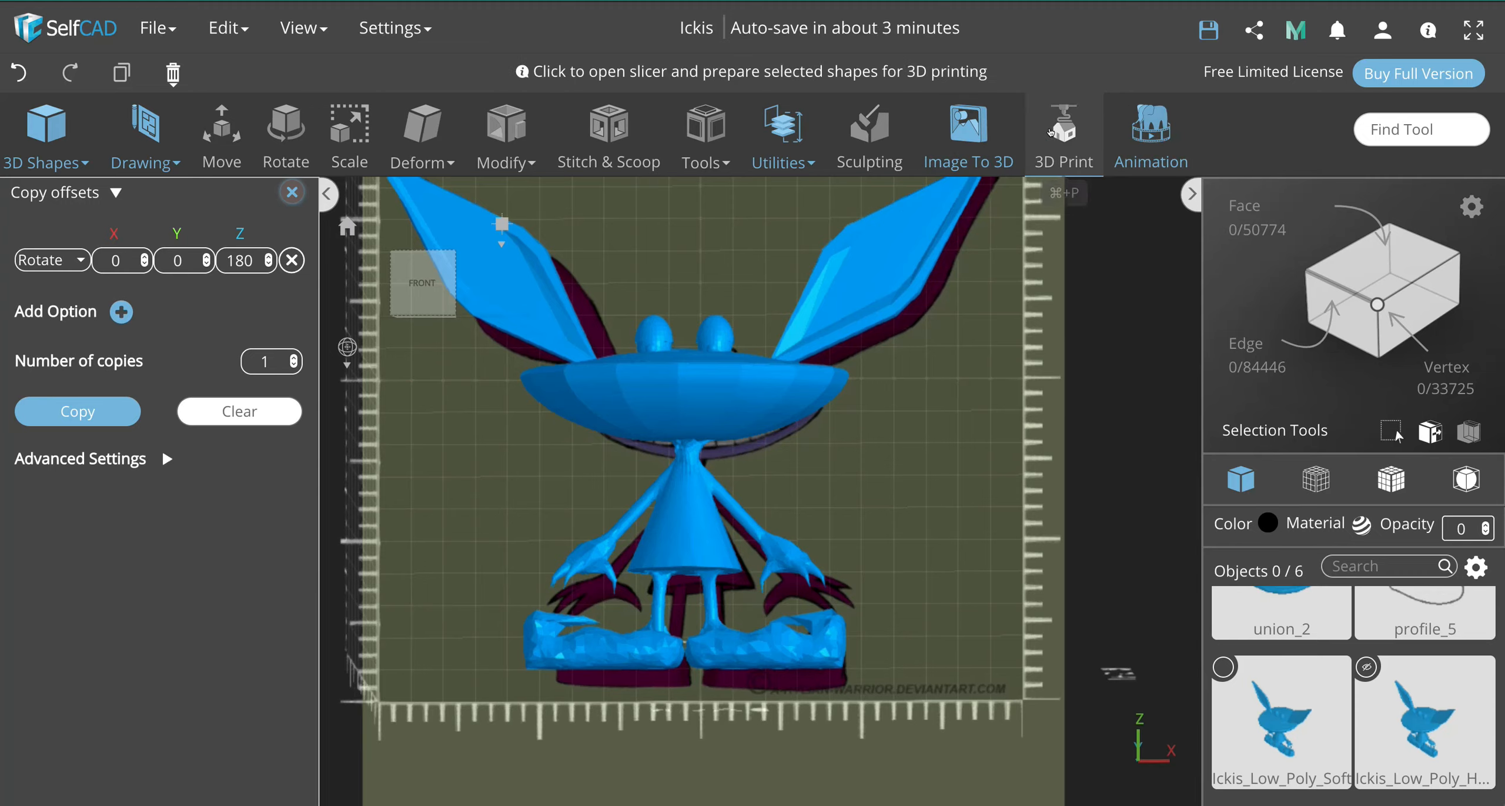
Step: Select the complete Ickis_Low_Poly_Soft model and open it in the 3D print slicer
{"action": "left_click", "coordinate": [1063, 147]}
{"action": "left_click", "coordinate": [750, 381]}
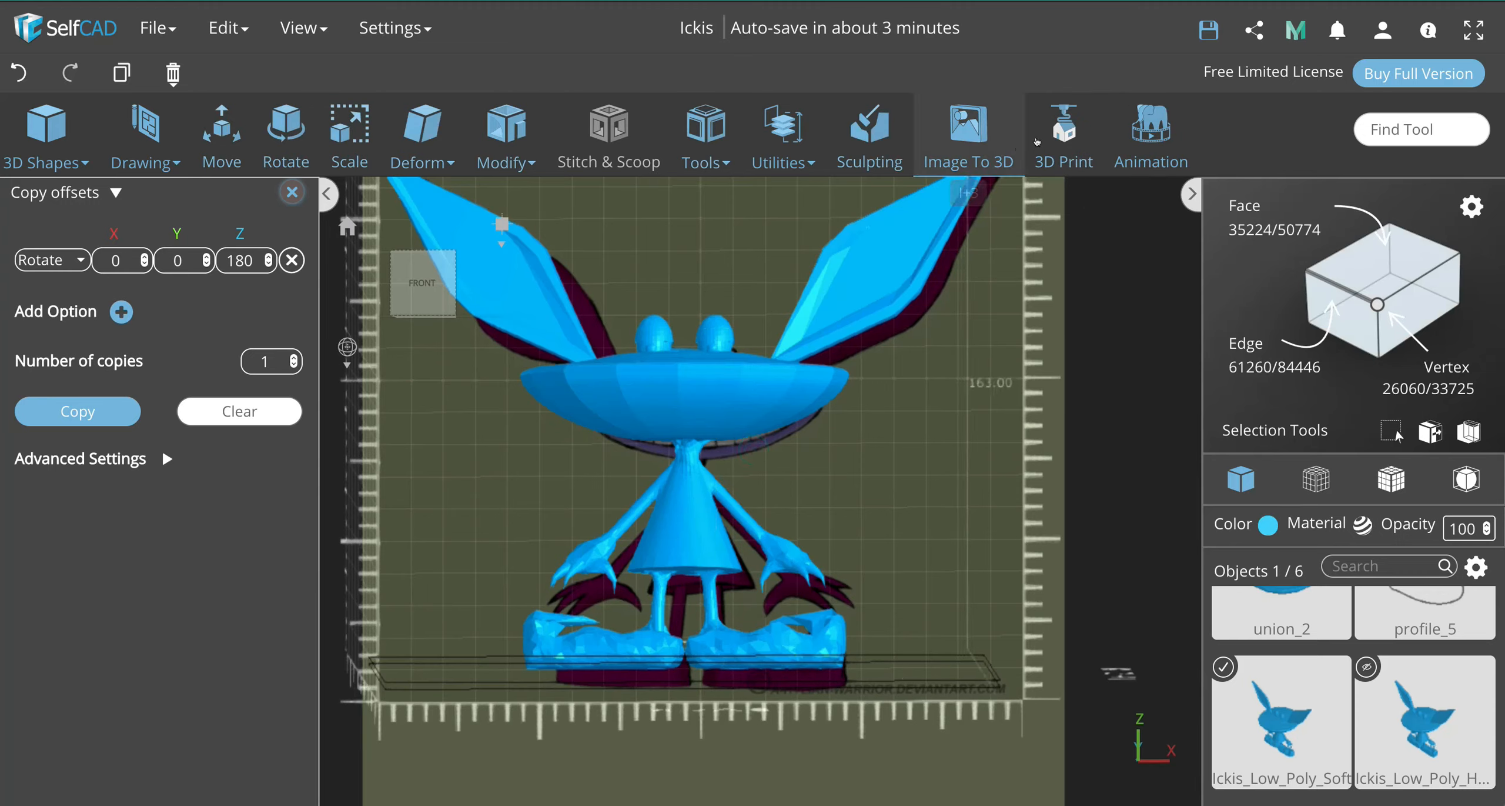
{"action": "left_click", "coordinate": [1063, 147]}
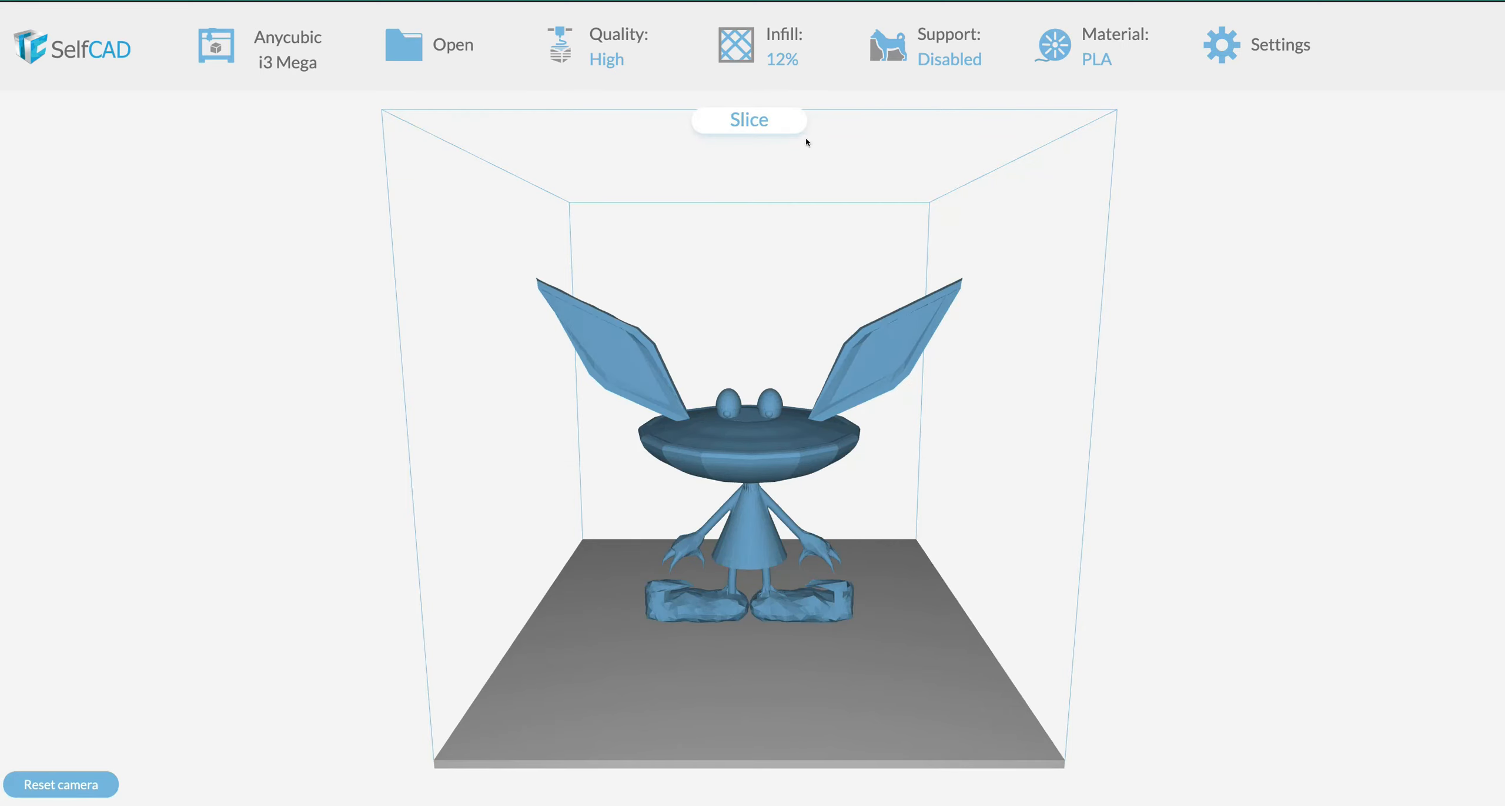
Step: Start slicing the Ickis model for the Anycubic i3 Mega and examine it from several angles on the print bed
{"action": "left_click", "coordinate": [745, 113]}
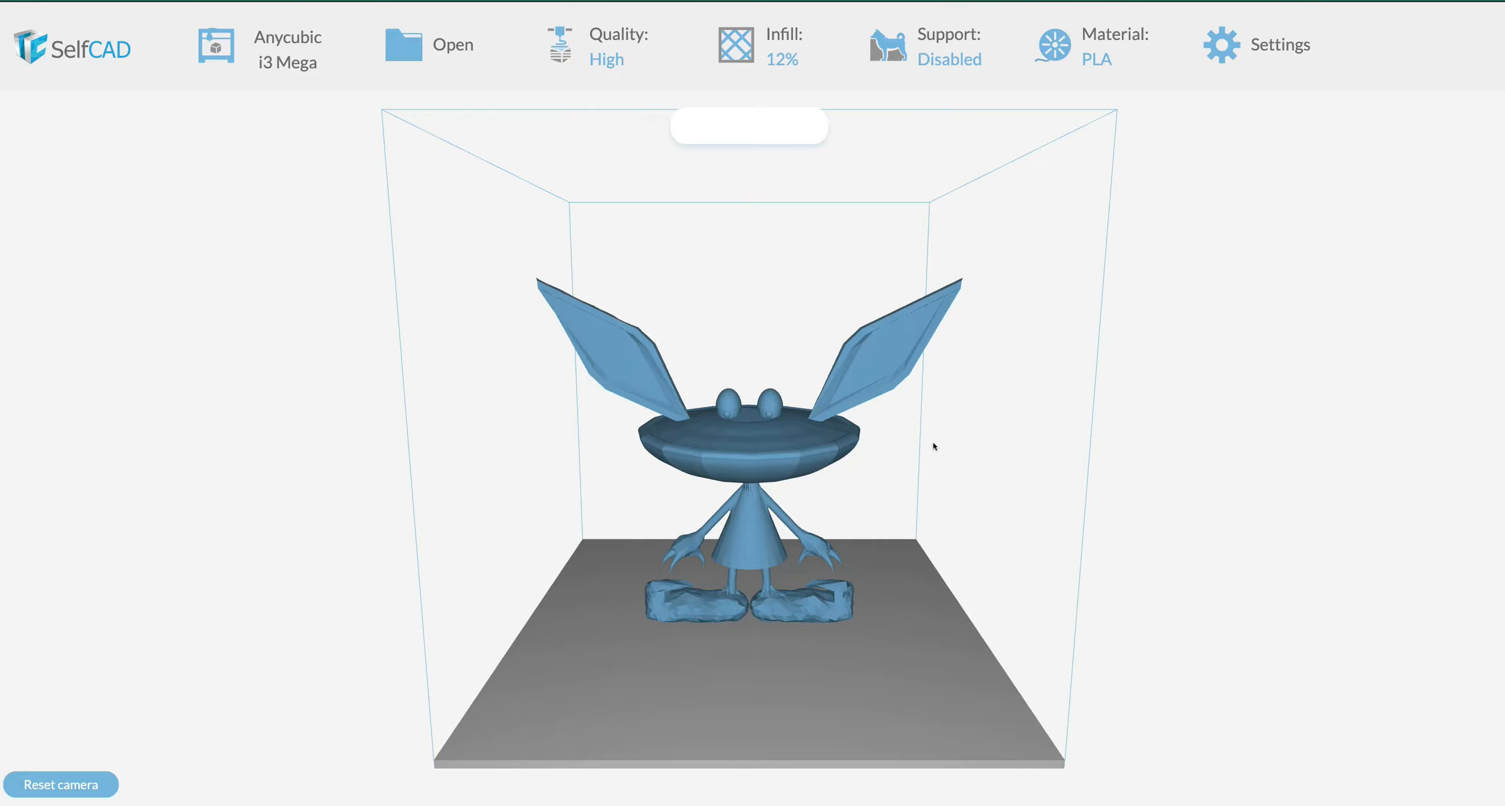
{"action": "scroll", "coordinate": [932, 441], "scroll_direction": "up", "scroll_amount": 3}
{"action": "left_click_drag", "start_coordinate": [917, 608], "coordinate": [881, 433]}
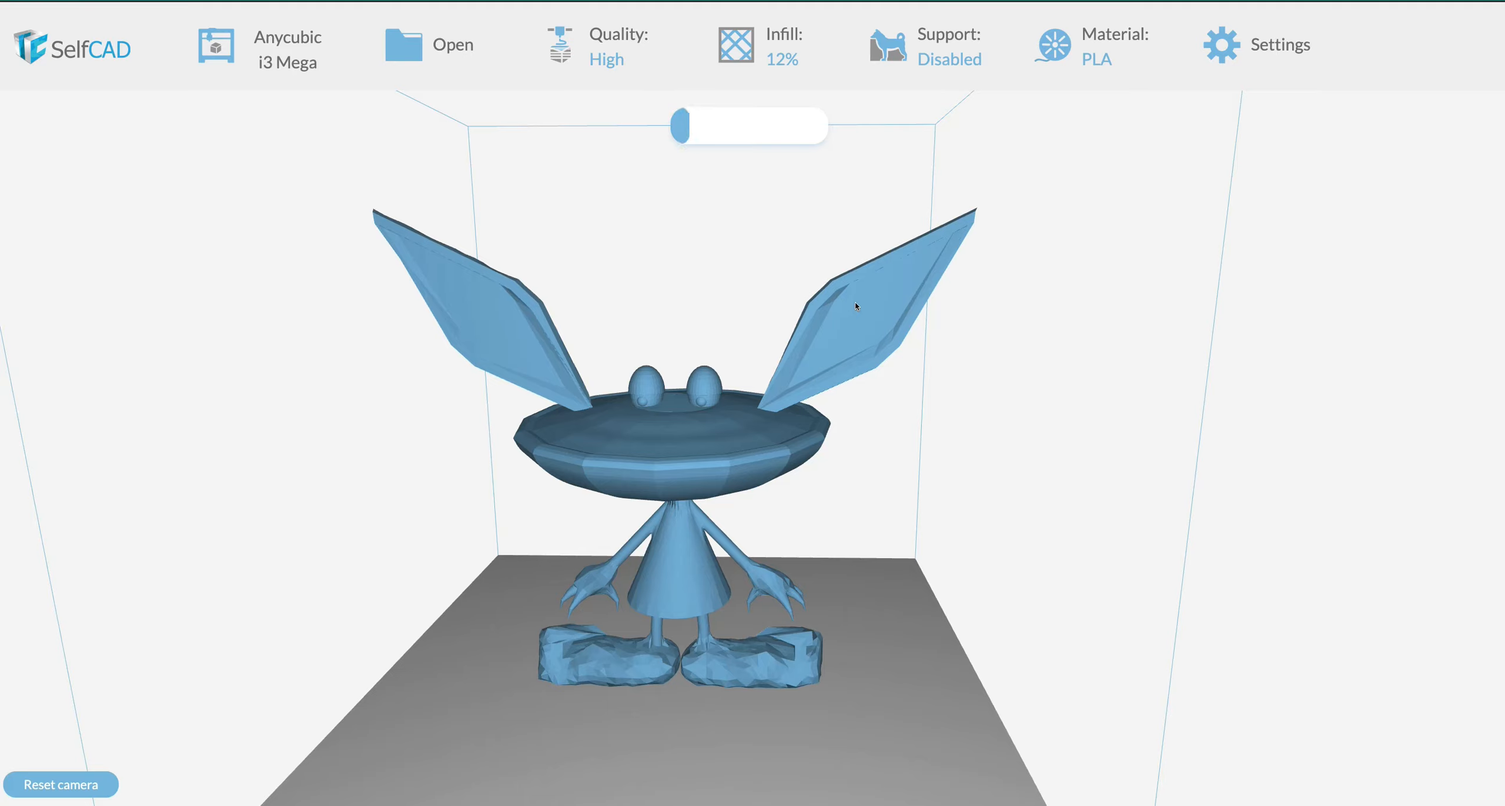
{"action": "left_click", "coordinate": [787, 70]}
{"action": "left_click_drag", "start_coordinate": [873, 564], "coordinate": [837, 578]}
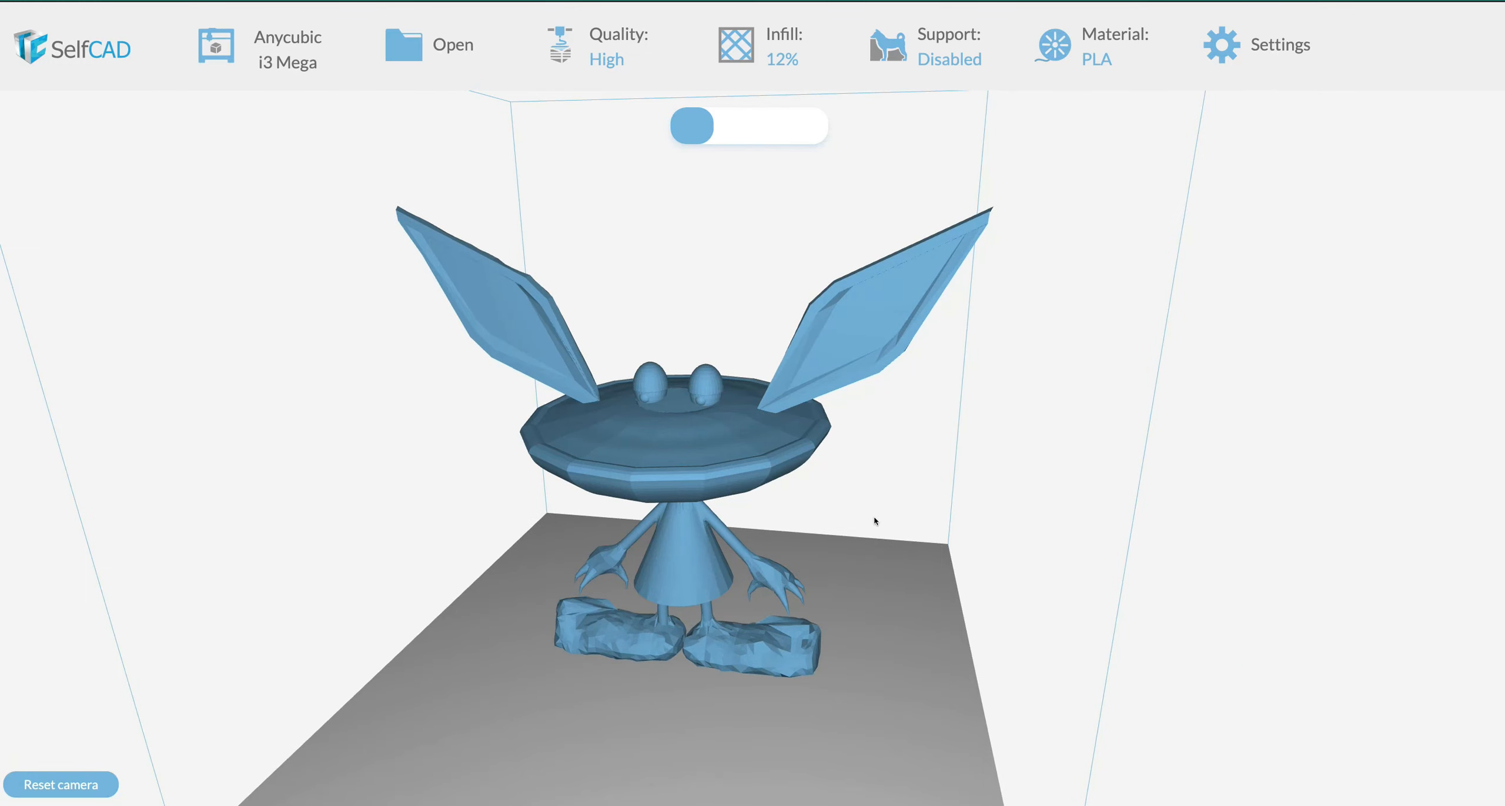
{"action": "scroll", "coordinate": [839, 371], "scroll_direction": "down", "scroll_amount": 2}
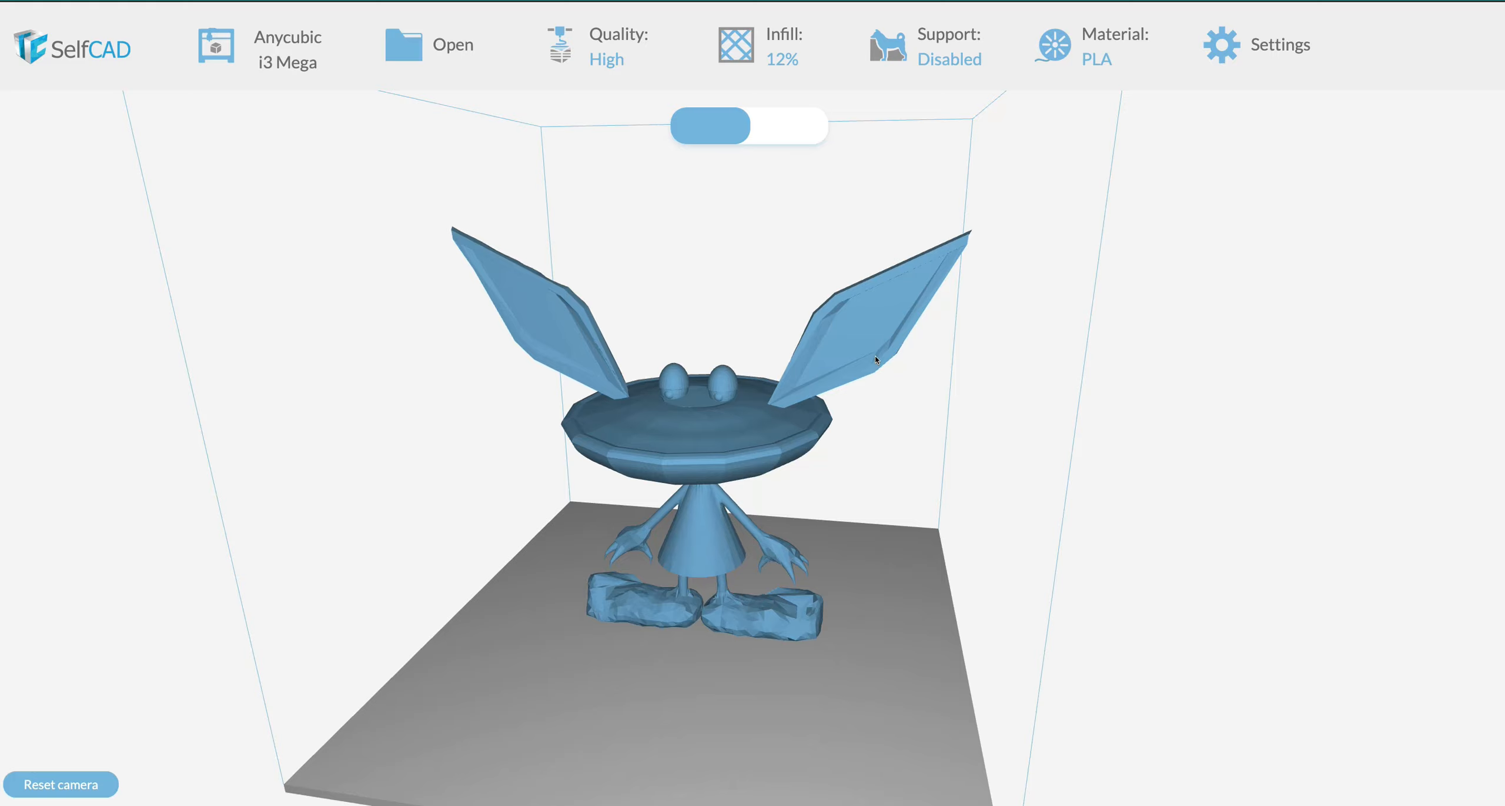
{"action": "left_click_drag", "start_coordinate": [891, 579], "coordinate": [979, 654]}
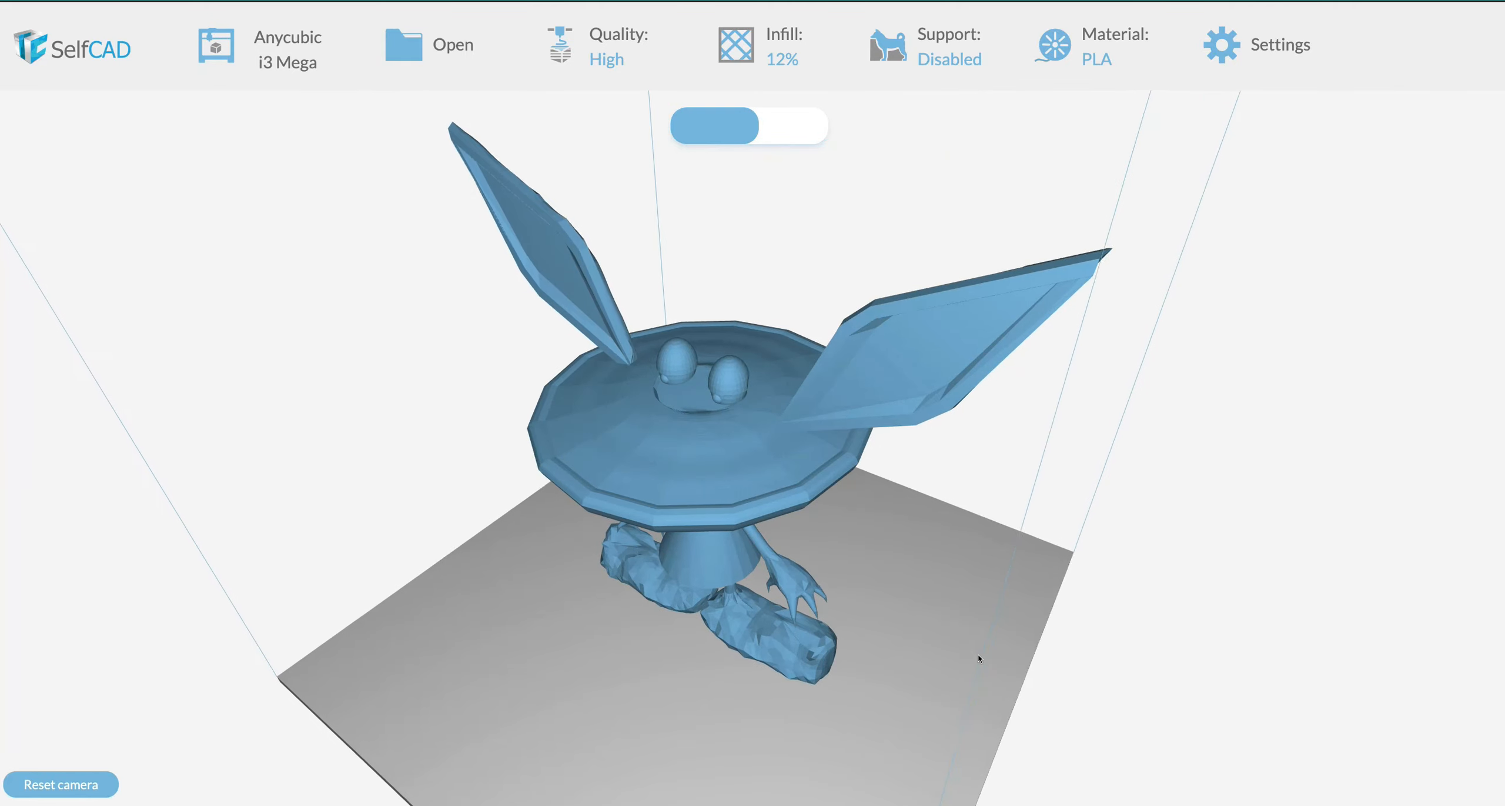